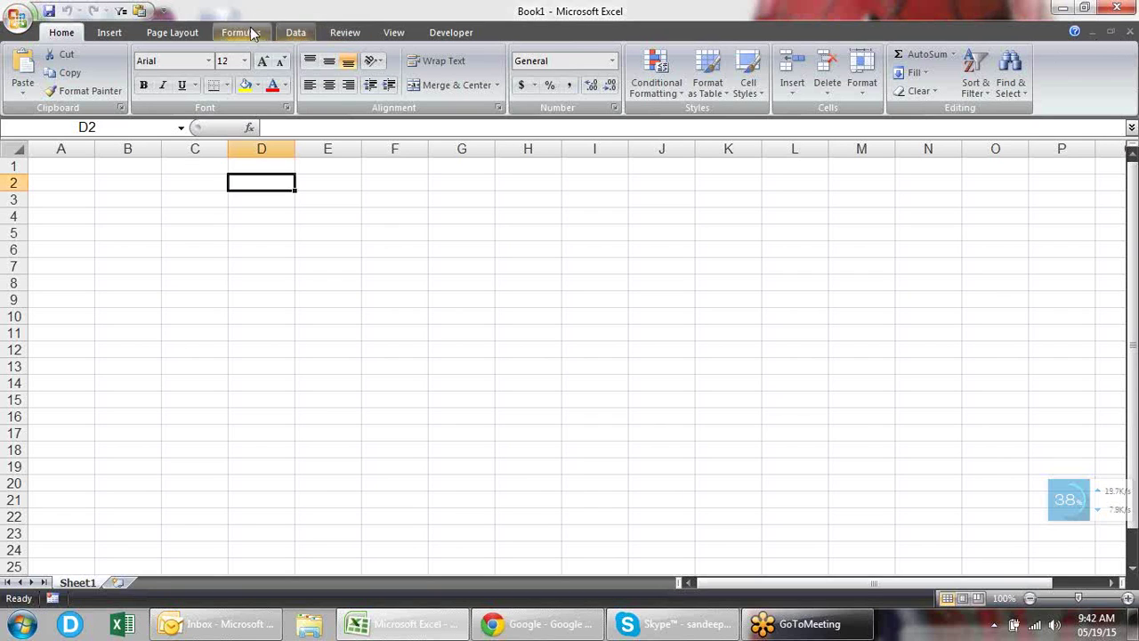
Step: Browse the Math & Trig function list on the Formulas ribbon, then close it
left_click(225, 32)
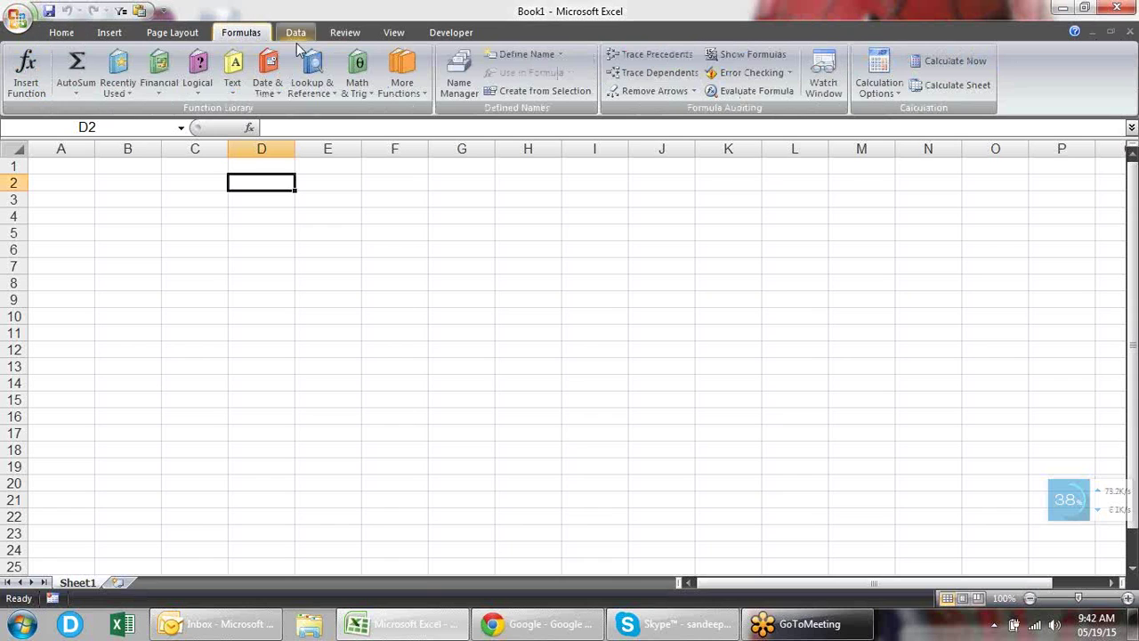
left_click(374, 93)
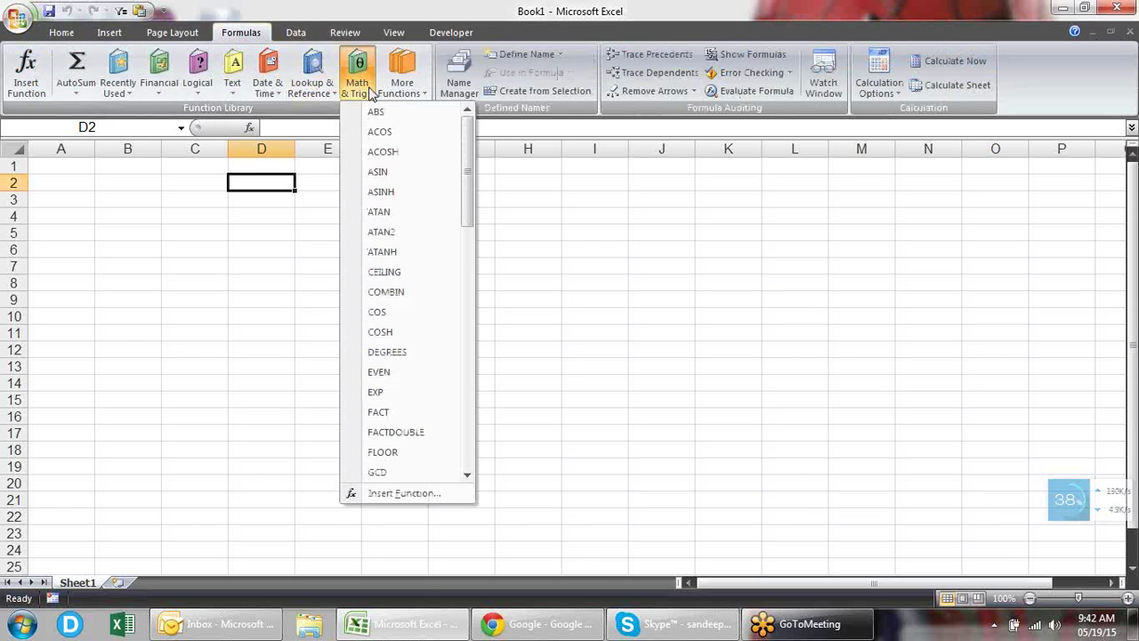
left_click(272, 250)
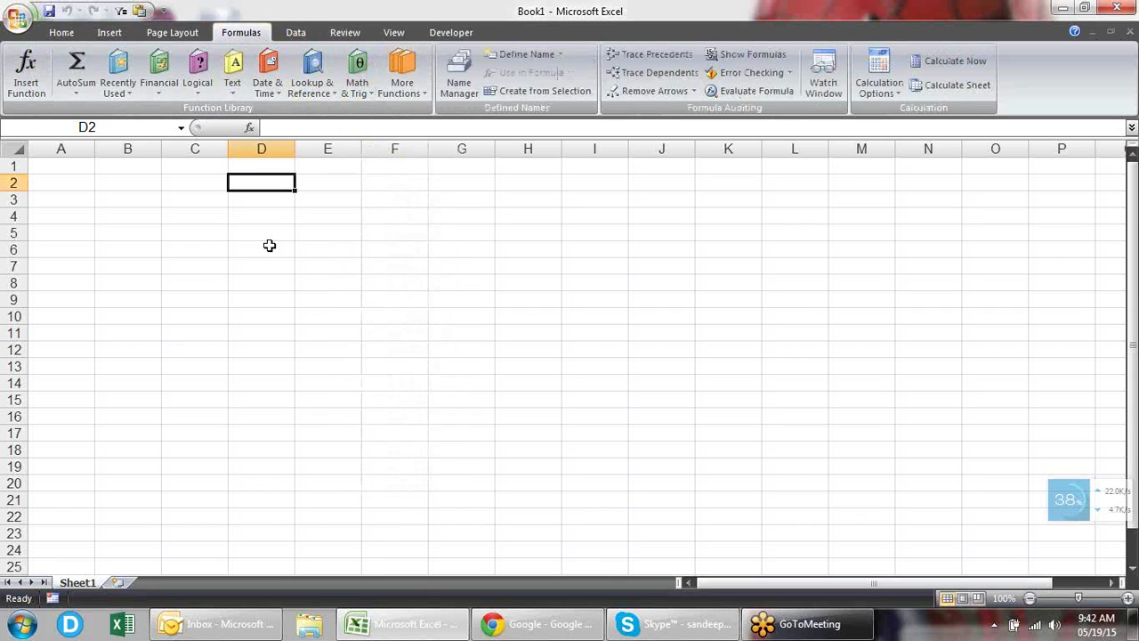
Step: Enter 12, 23, 56, -23, -56 and -65 down cells C2 through C7
left_click(178, 185)
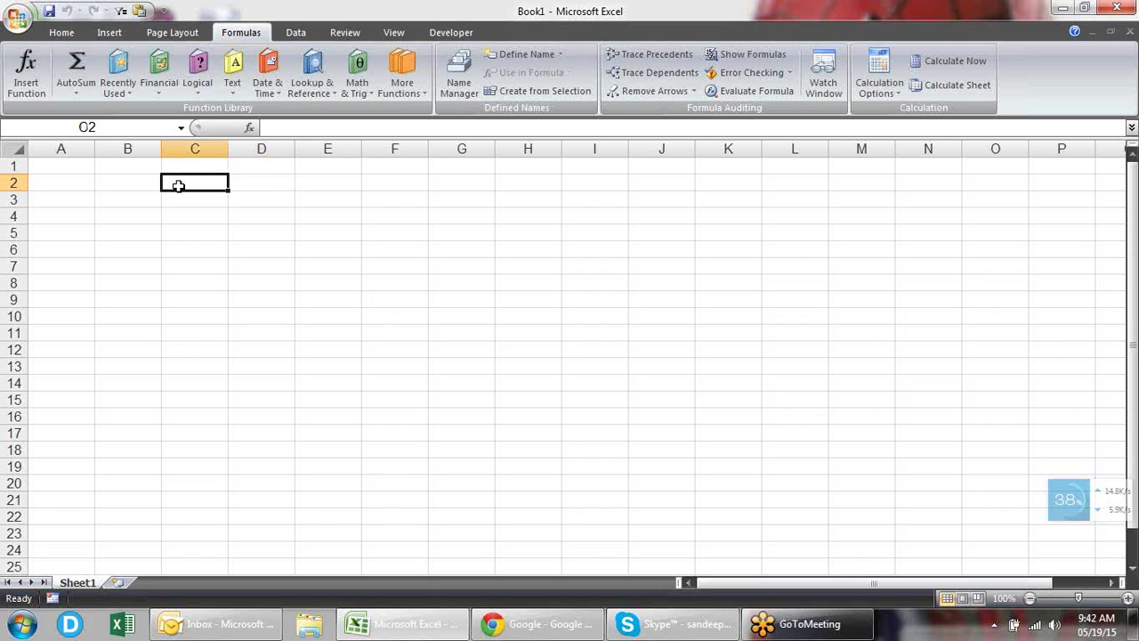
type("12")
key("Return")
type("23")
key("Return")
type("56")
key("Return")
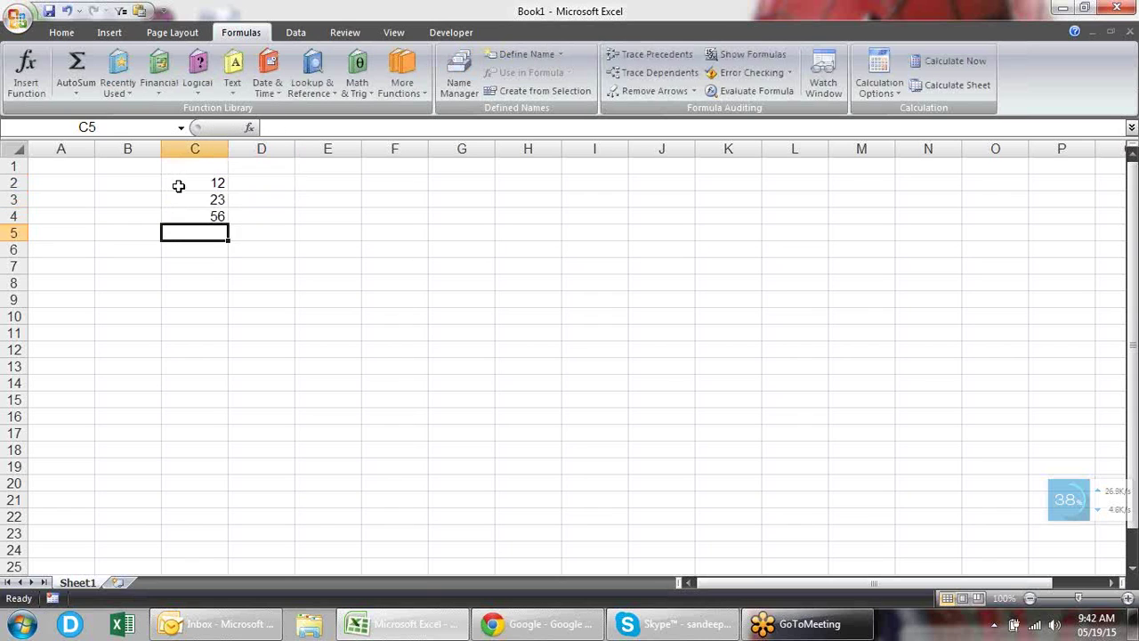
type("=")
type("23")
key("Return")
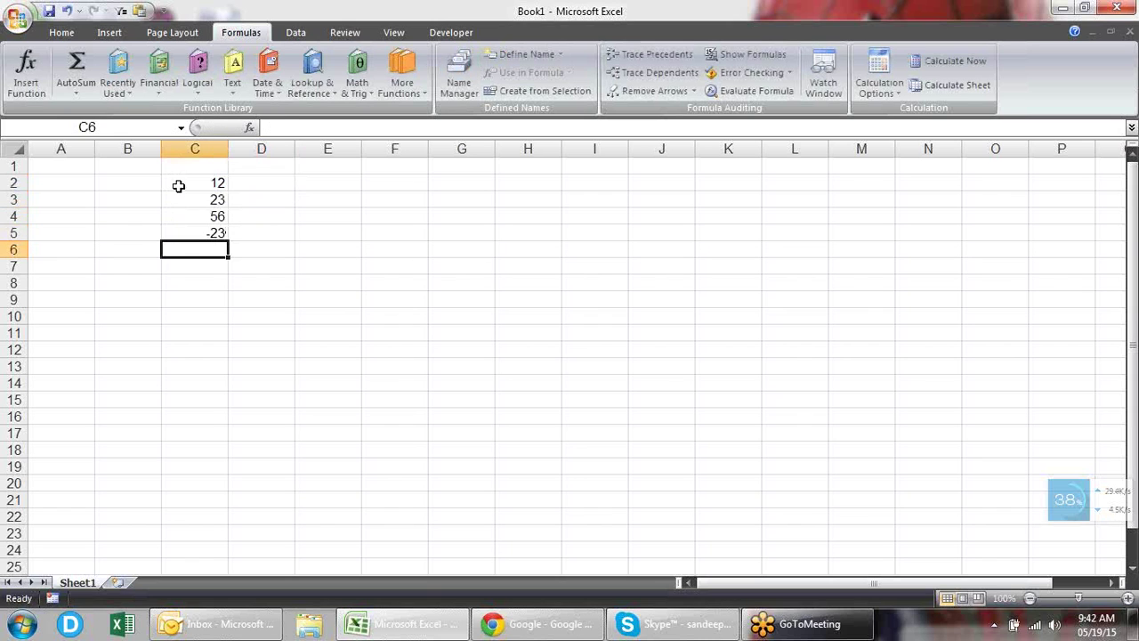
type("-56")
key("Return")
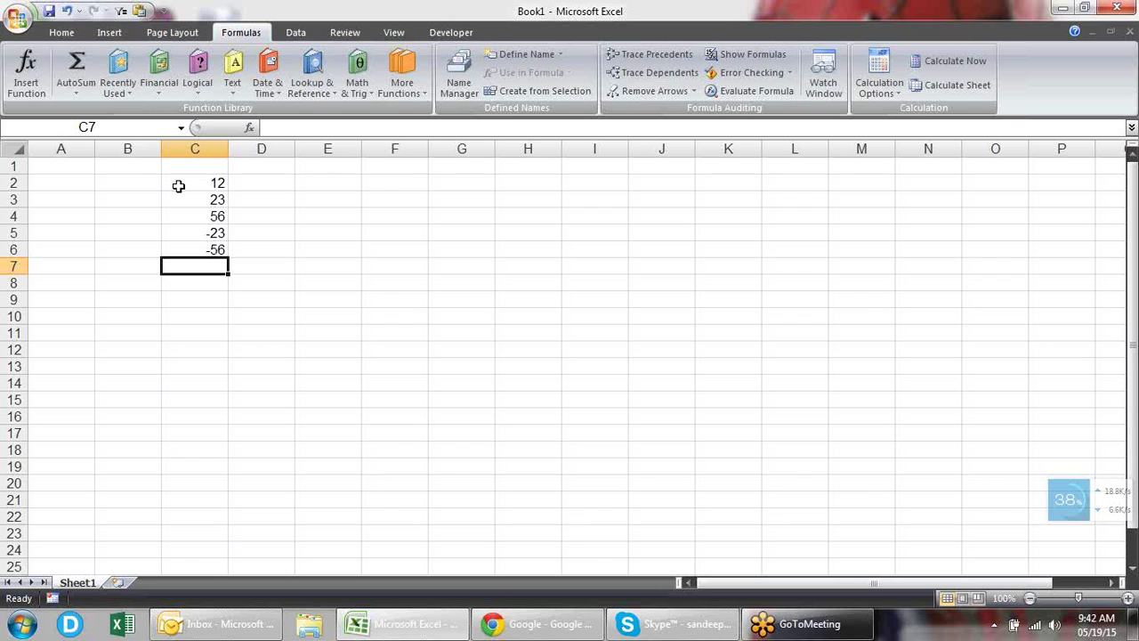
type("-65")
key("Return")
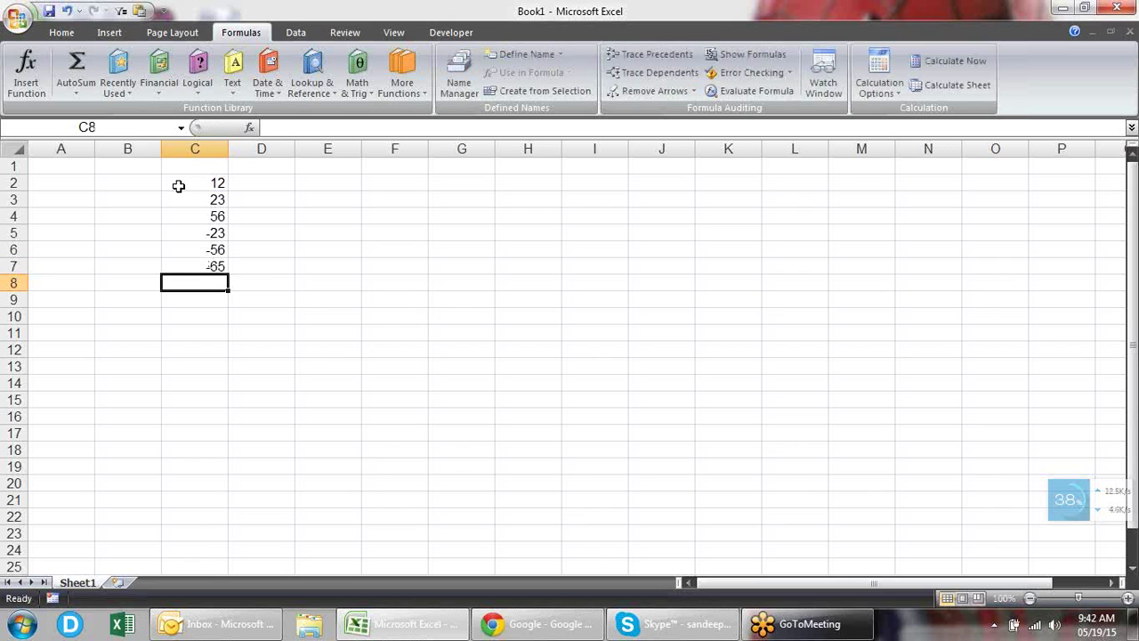
Step: Enter =AVERAGE(C2:C7) in C8 so it shows -8.83333
type("=av")
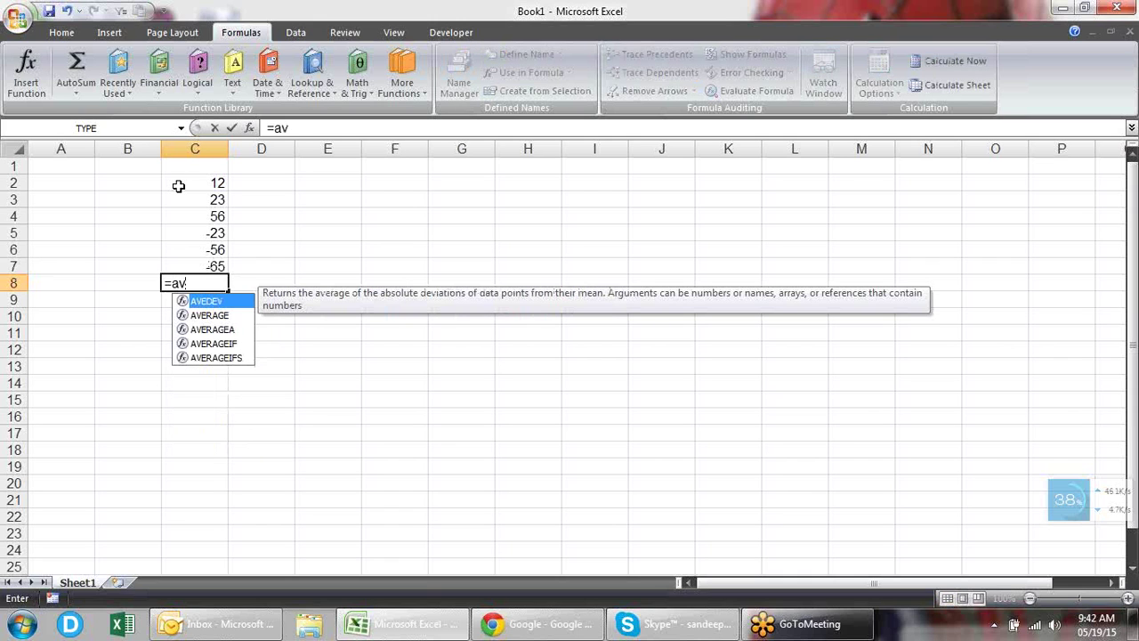
key("Down")
key("Tab")
key("Up")
key("shift+Up")
key("shift+Up")
key("shift+Up")
key("shift+Up")
key("shift+Up")
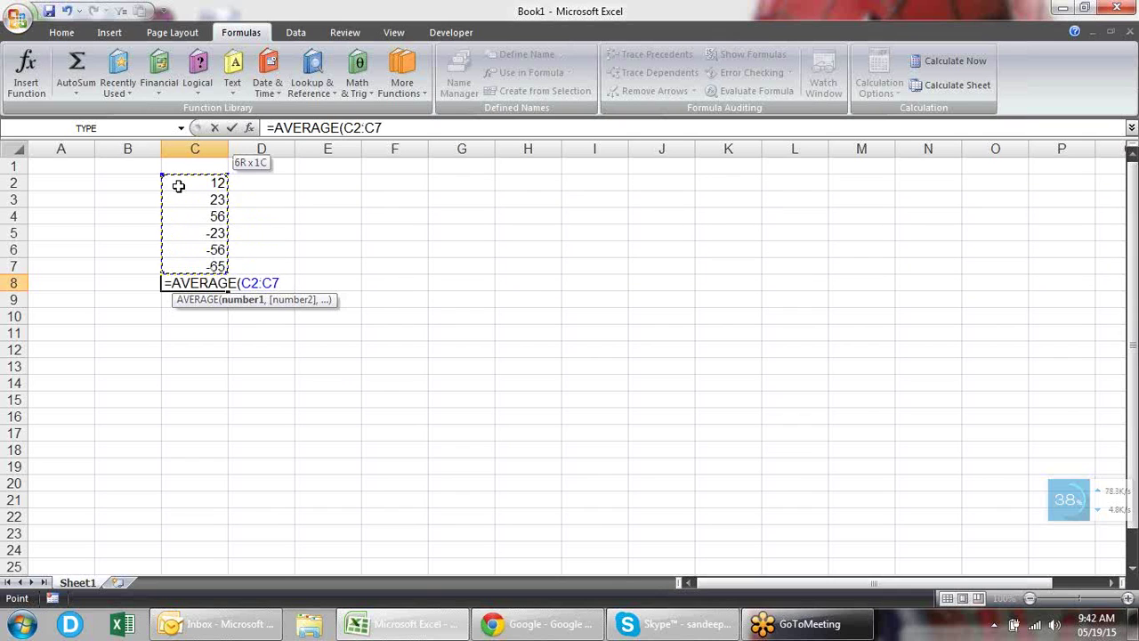
key("Return")
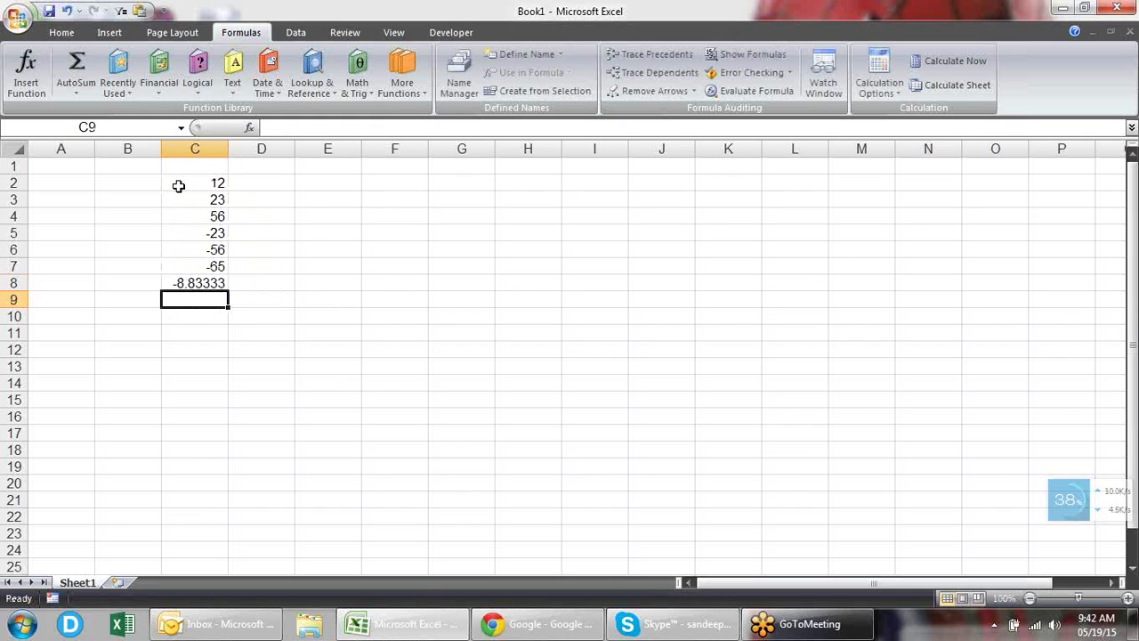
key("Up")
key("Up")
key("Up")
key("Up")
key("Up")
key("Up")
key("Up")
key("Right")
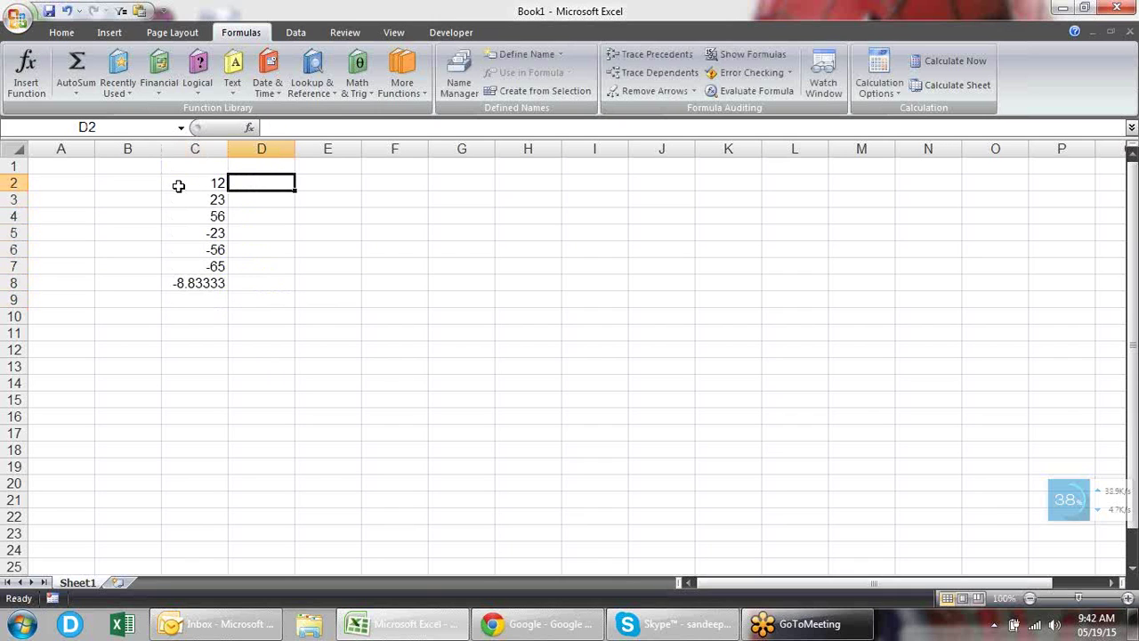
Step: Enter =ABS(C2) in D2
type("=abs")
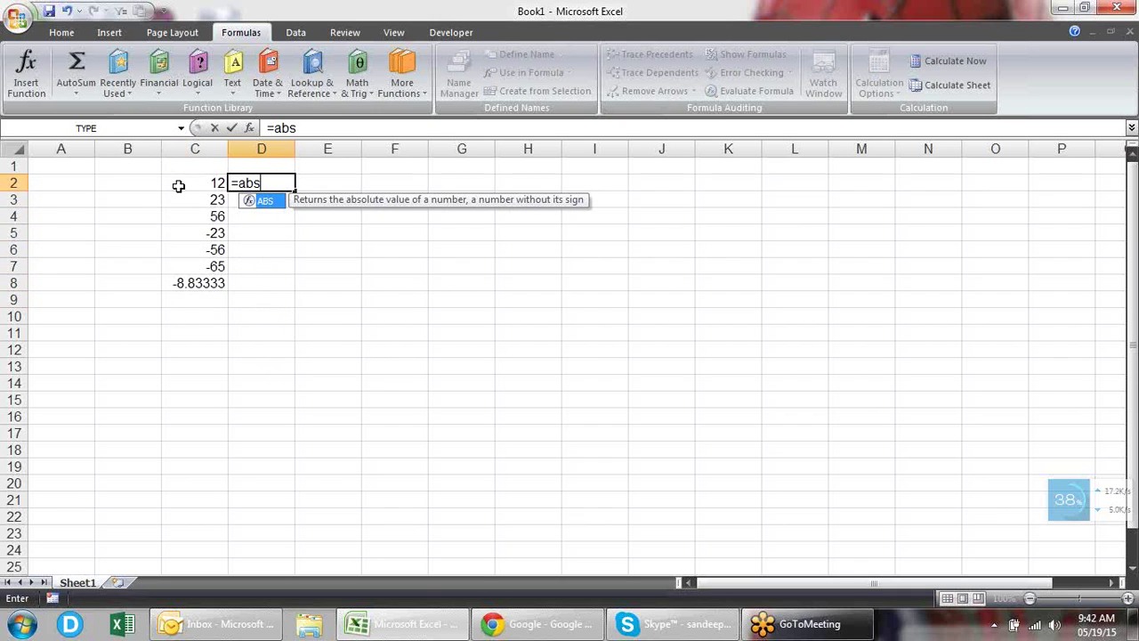
key("Tab")
left_click(178, 186)
key("Return")
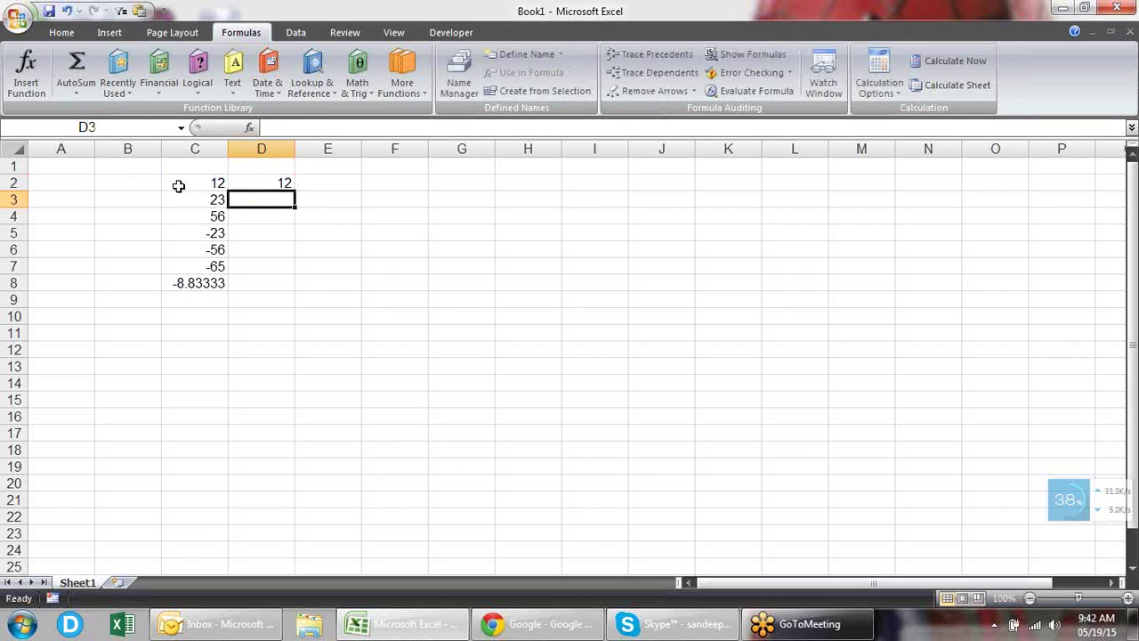
key("Up")
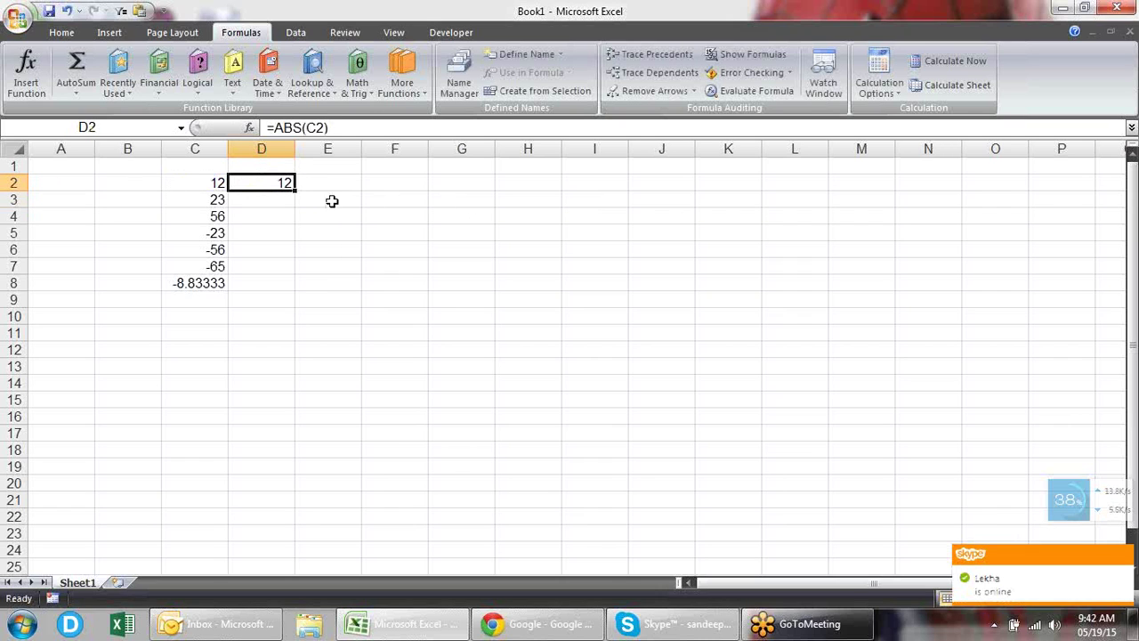
Step: Fill the ABS formula down column D and make D8 =AVERAGE(D2:D7), showing 39.16667
left_click_drag(294, 190, 292, 283)
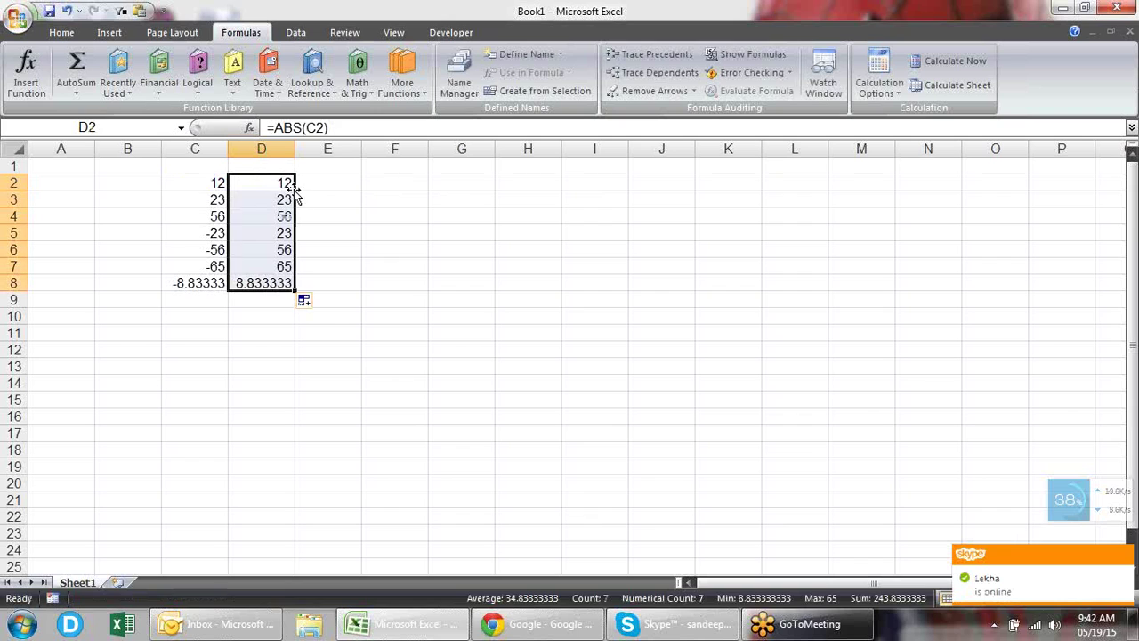
left_click(279, 282)
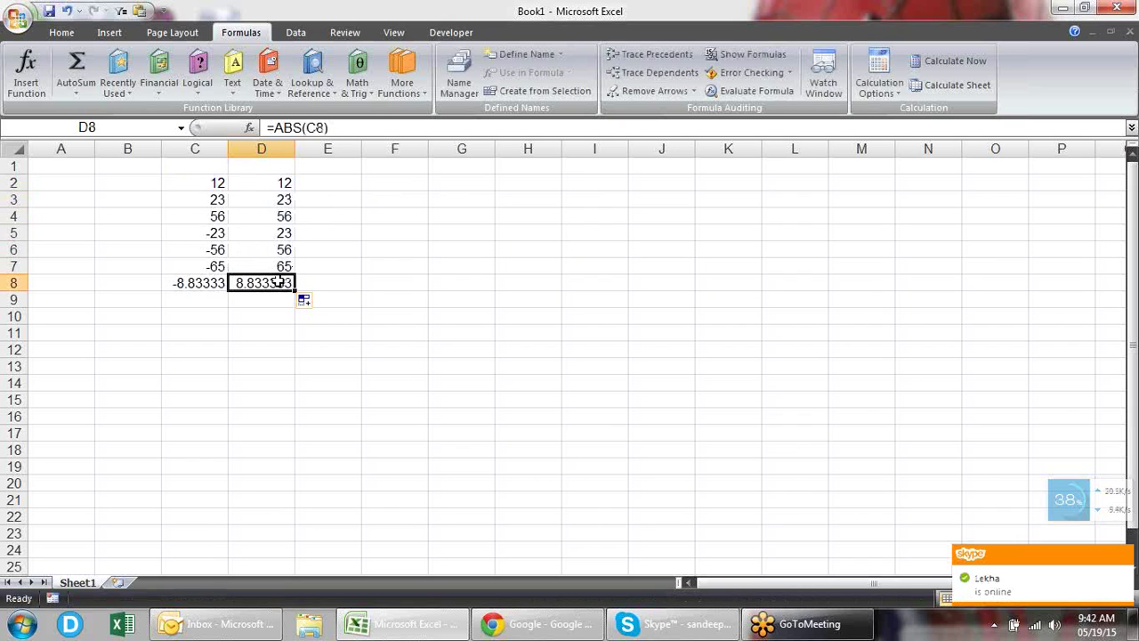
key("alt")
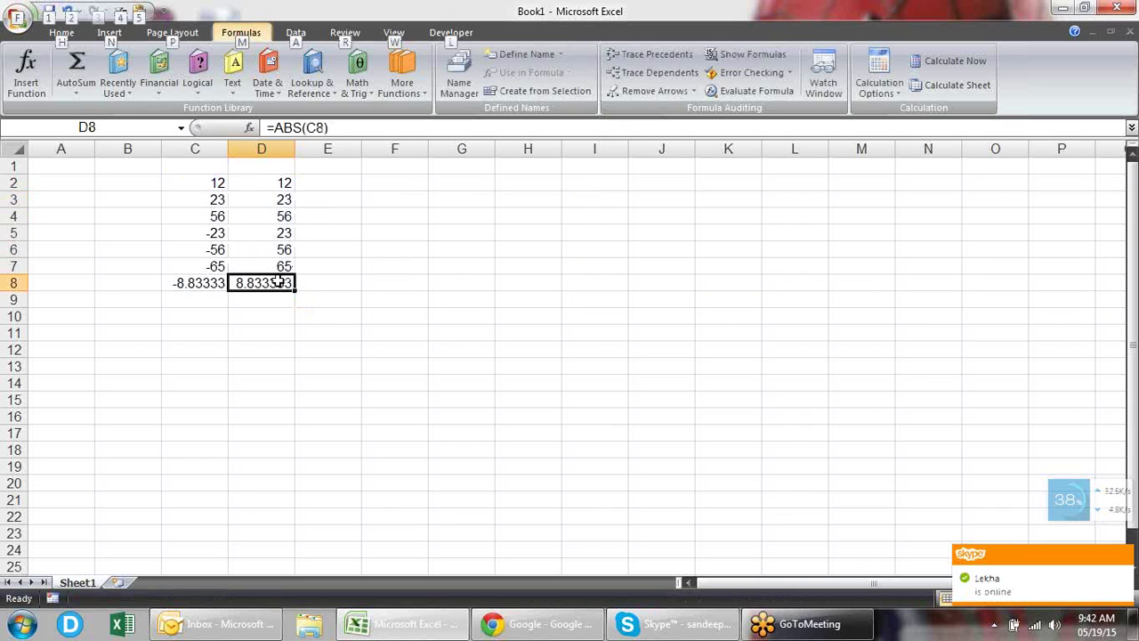
key("alt")
key("ctrl+z")
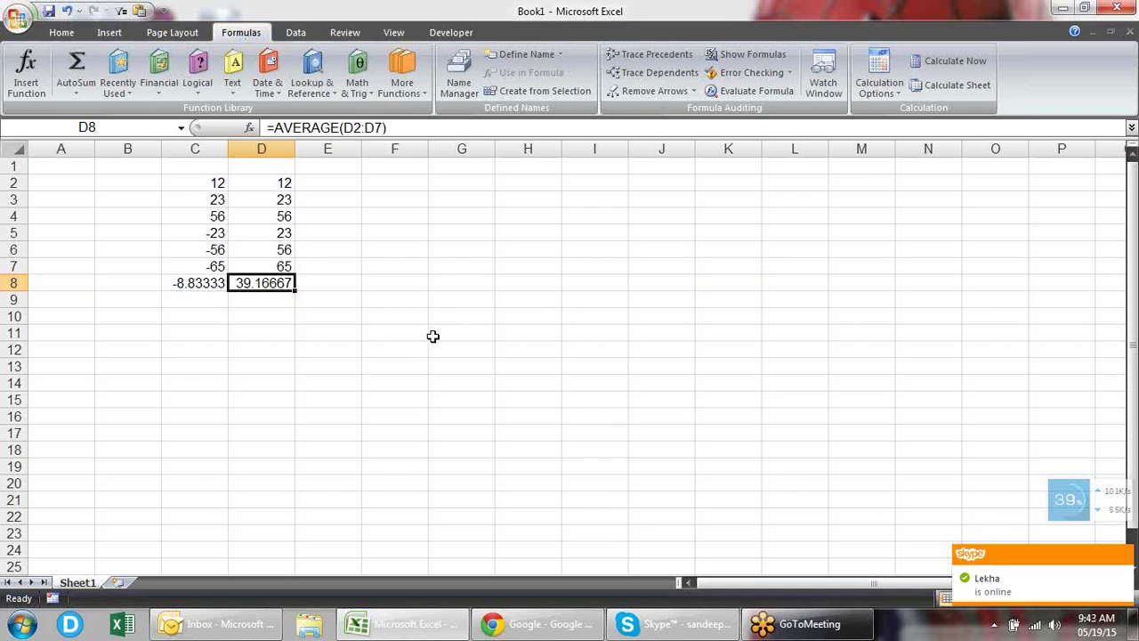
left_click(260, 251)
left_click(207, 249)
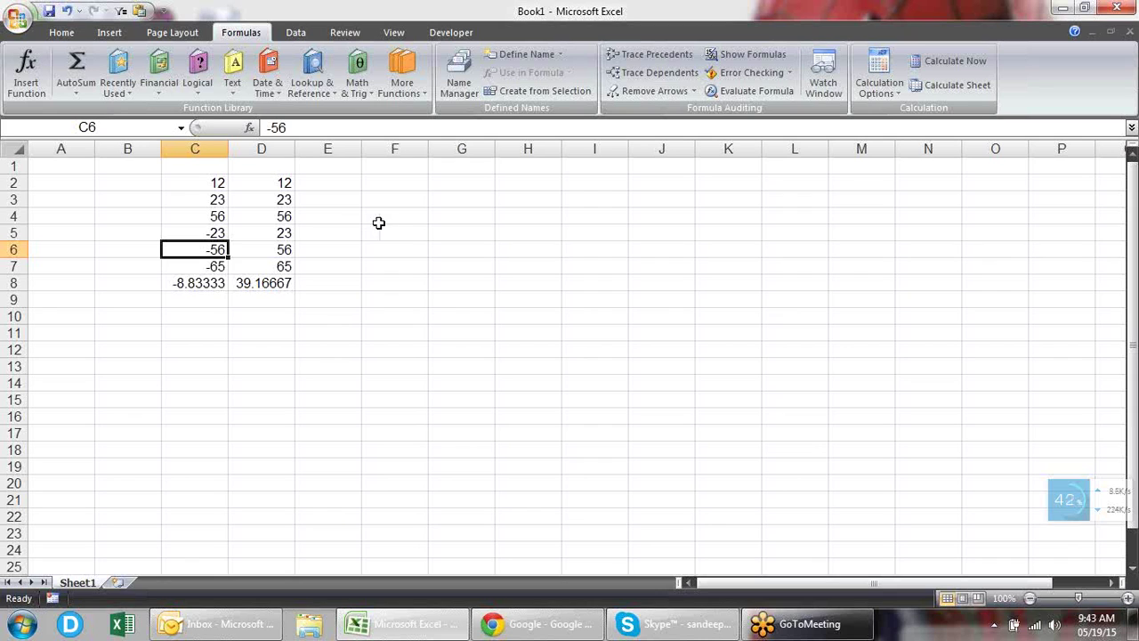
left_click(320, 89)
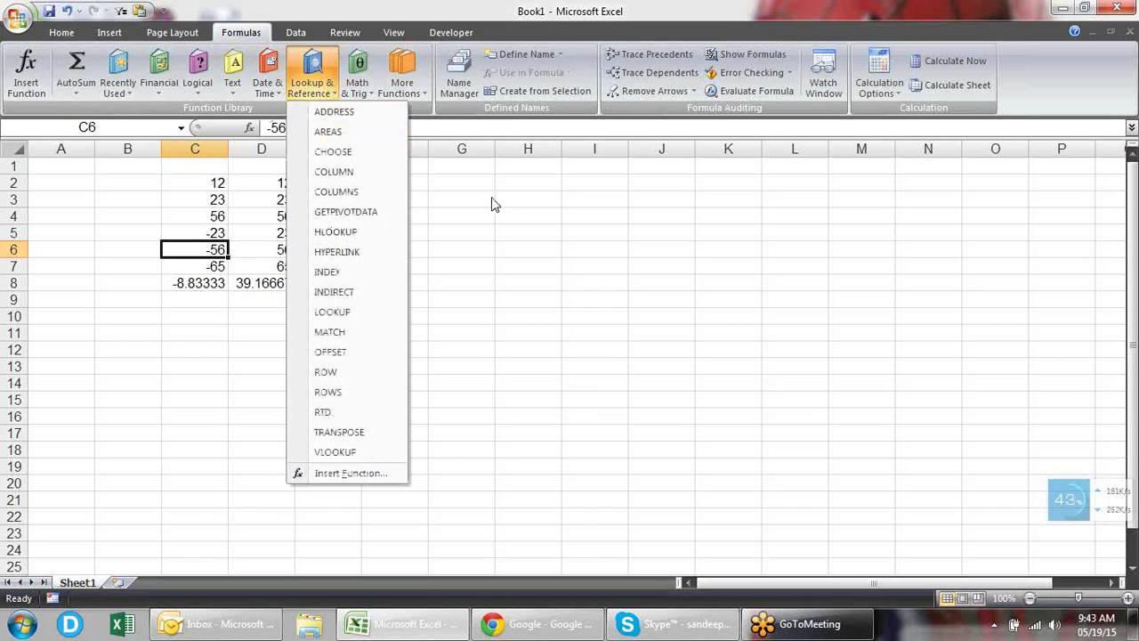
left_click(357, 91)
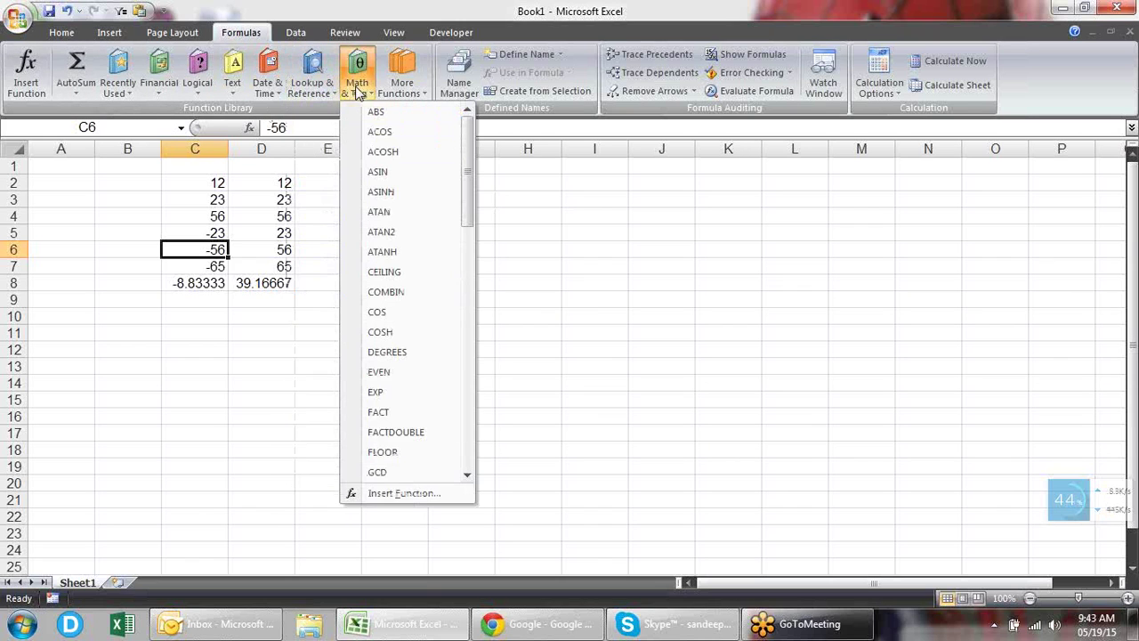
left_click(527, 201)
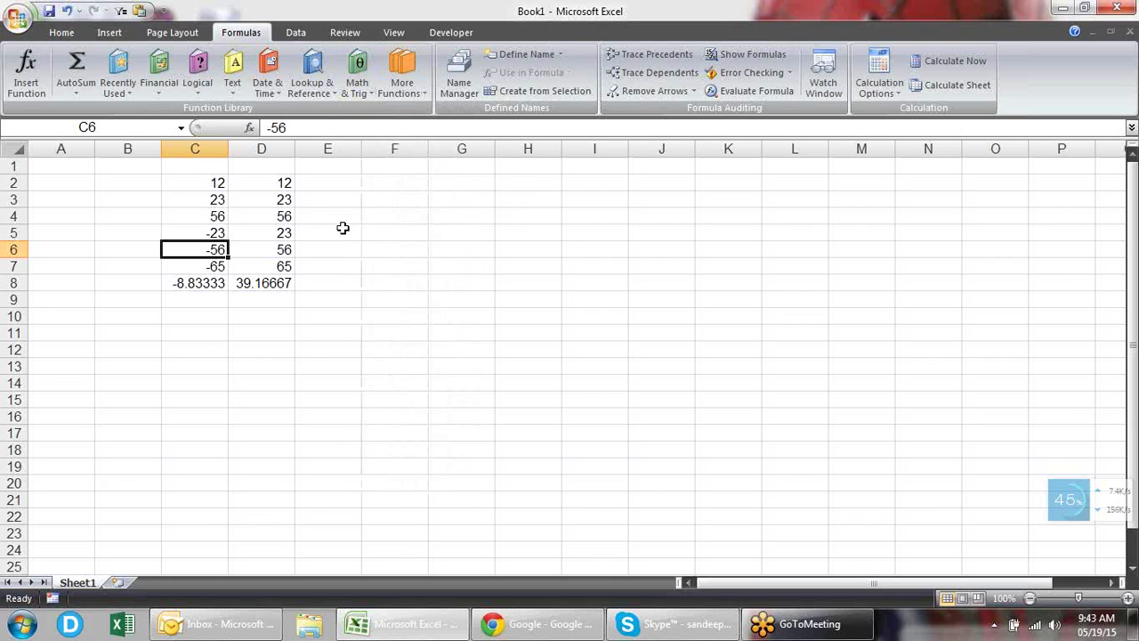
left_click(285, 230)
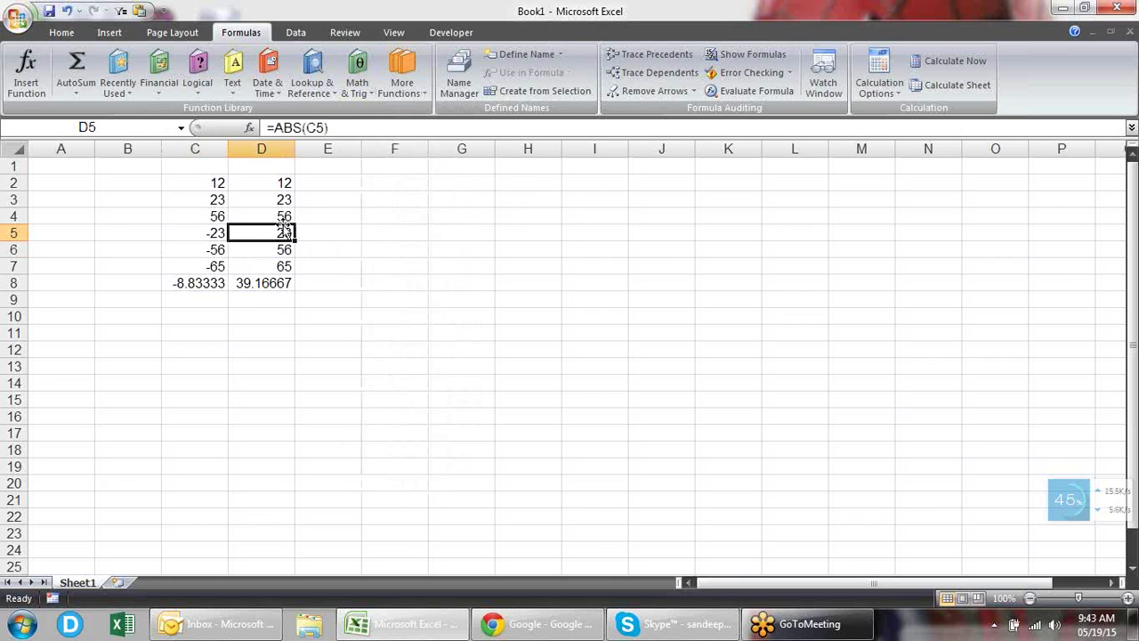
left_click(278, 283)
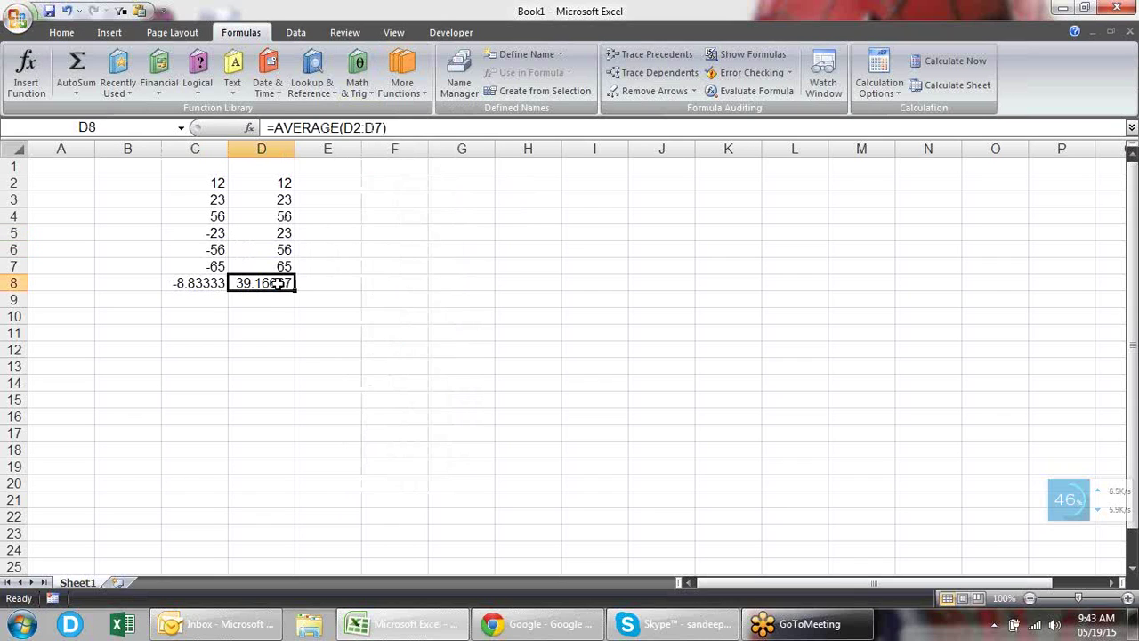
left_click(195, 283)
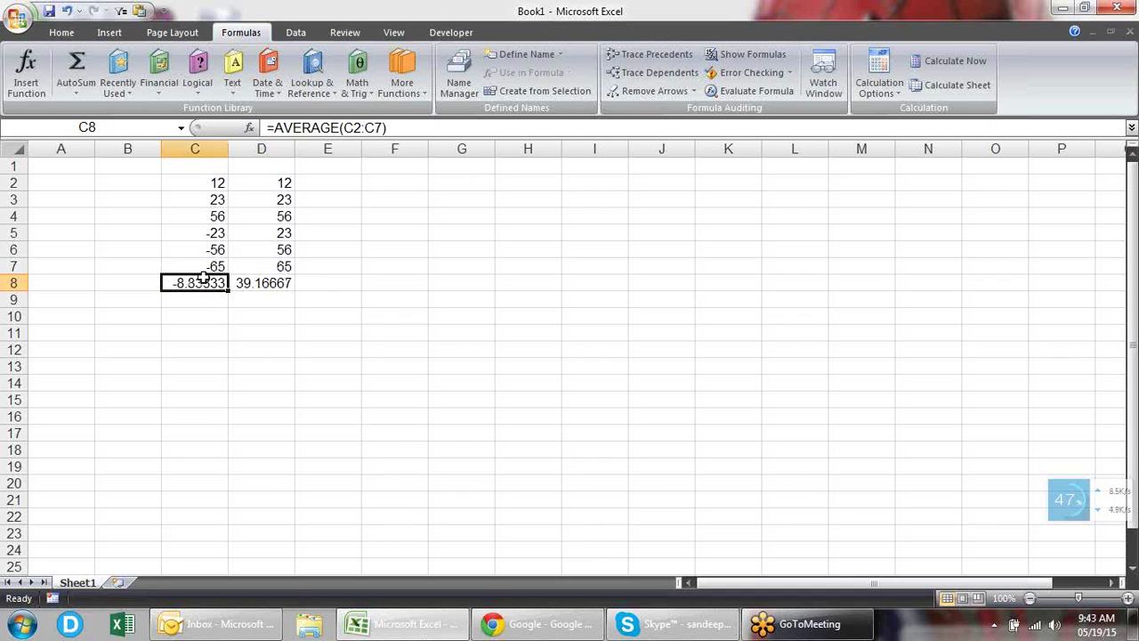
left_click(283, 182)
double_click(281, 182)
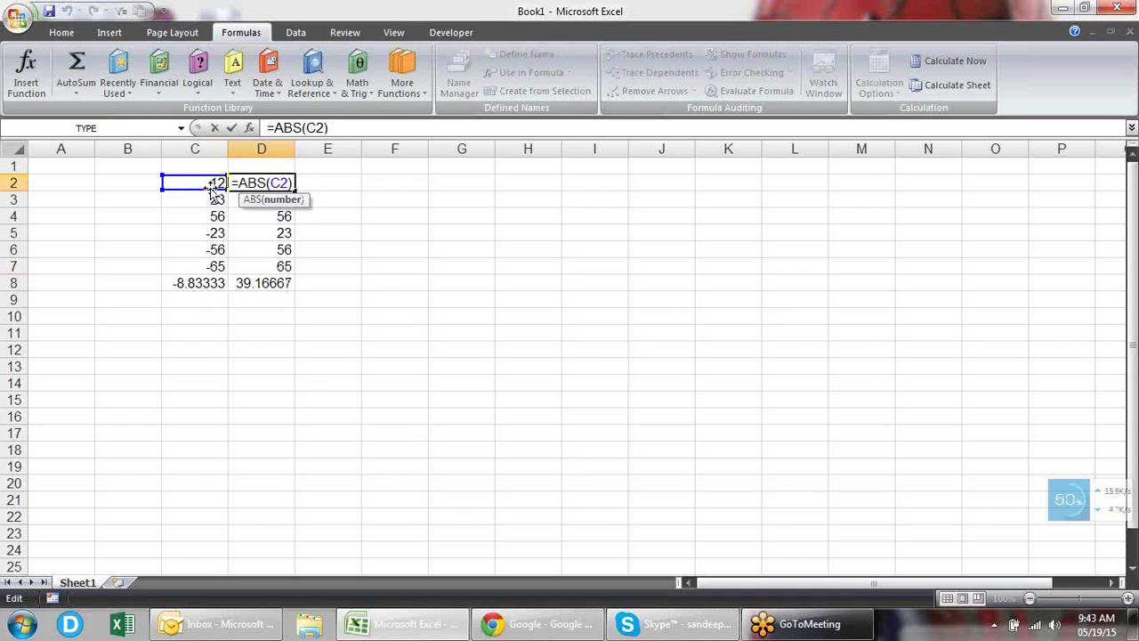
left_click(207, 283)
double_click(206, 283)
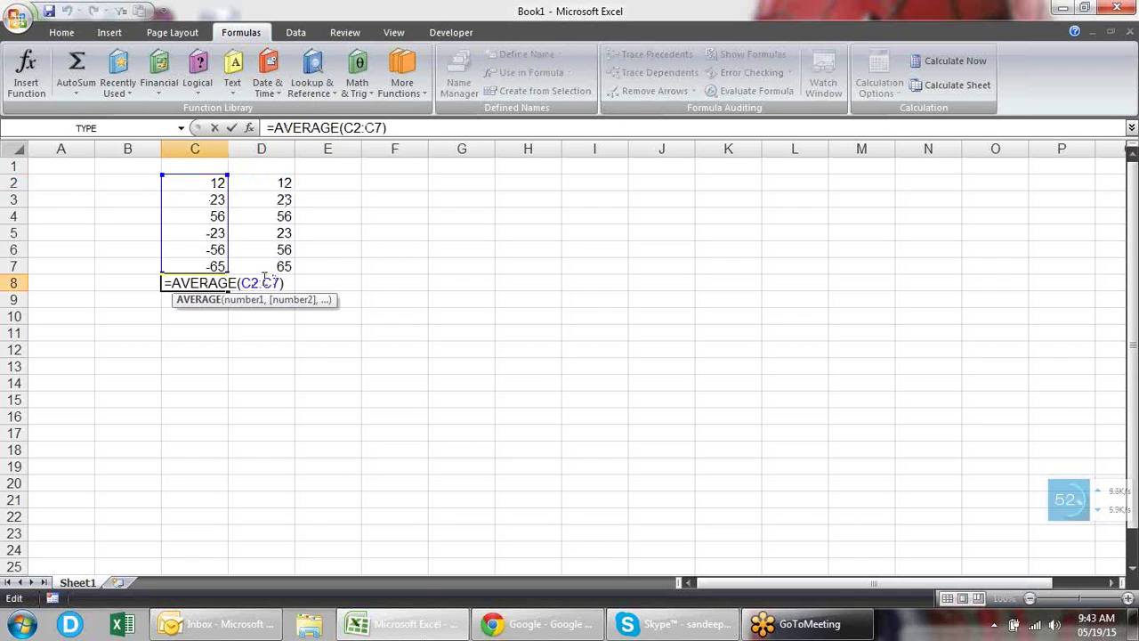
key("Escape")
left_click(185, 303)
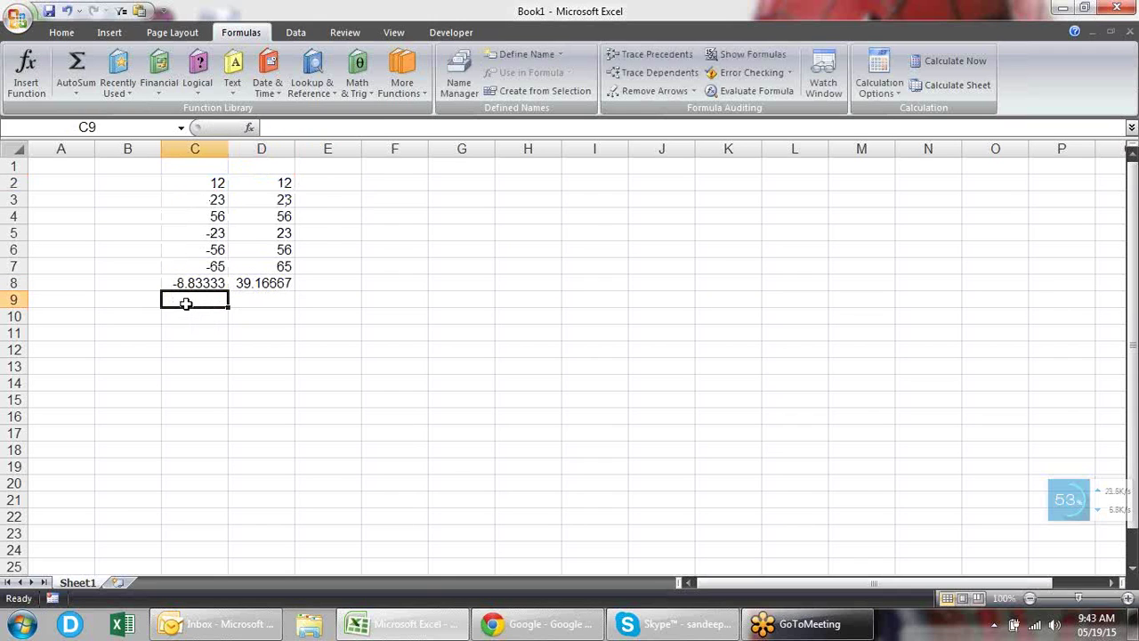
Step: Enter {=AVERAGE(ABS(C2:C7))} in C9 as an array formula, returning 39.16667
type("=av")
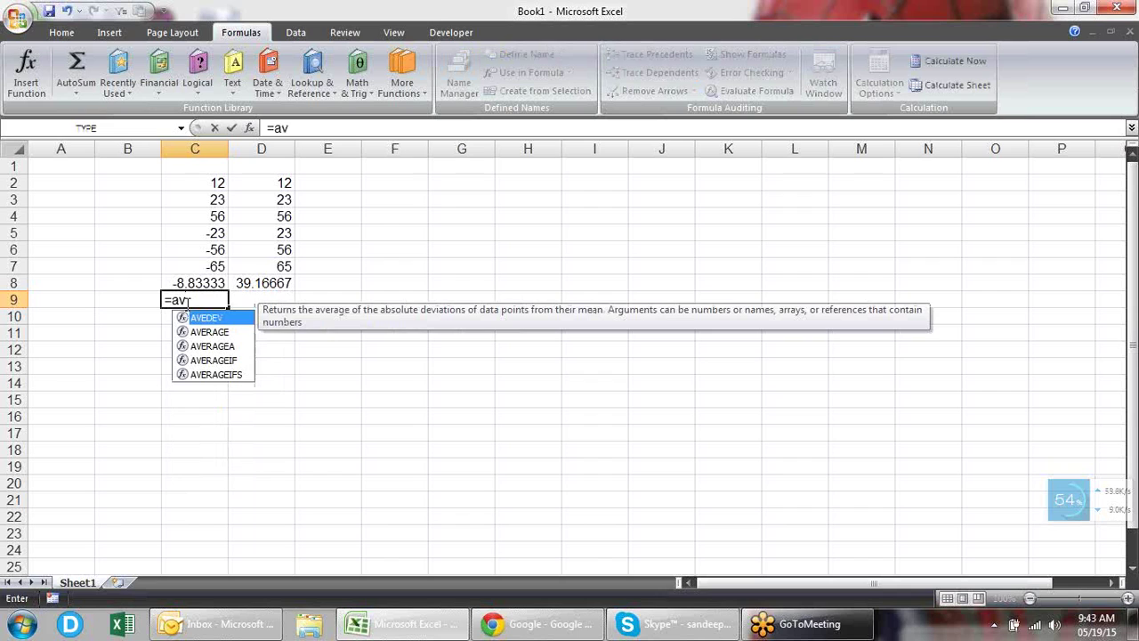
key("Down")
key("Tab")
key("Up")
key("Up")
key("shift+Up")
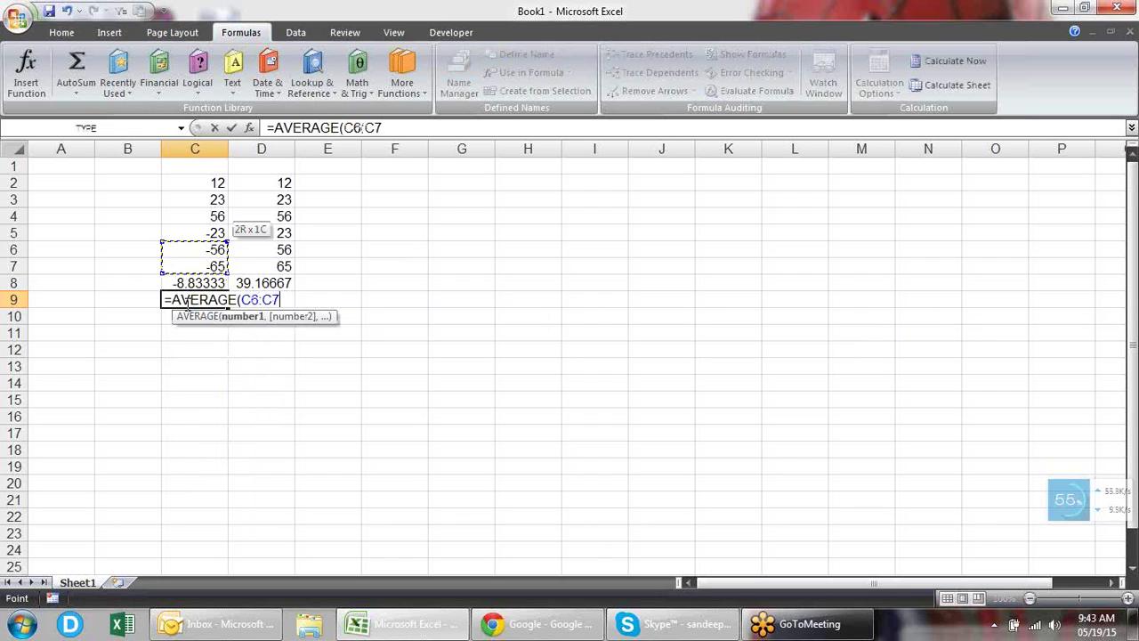
key("shift+Up")
key("BackSpace")
key("BackSpace")
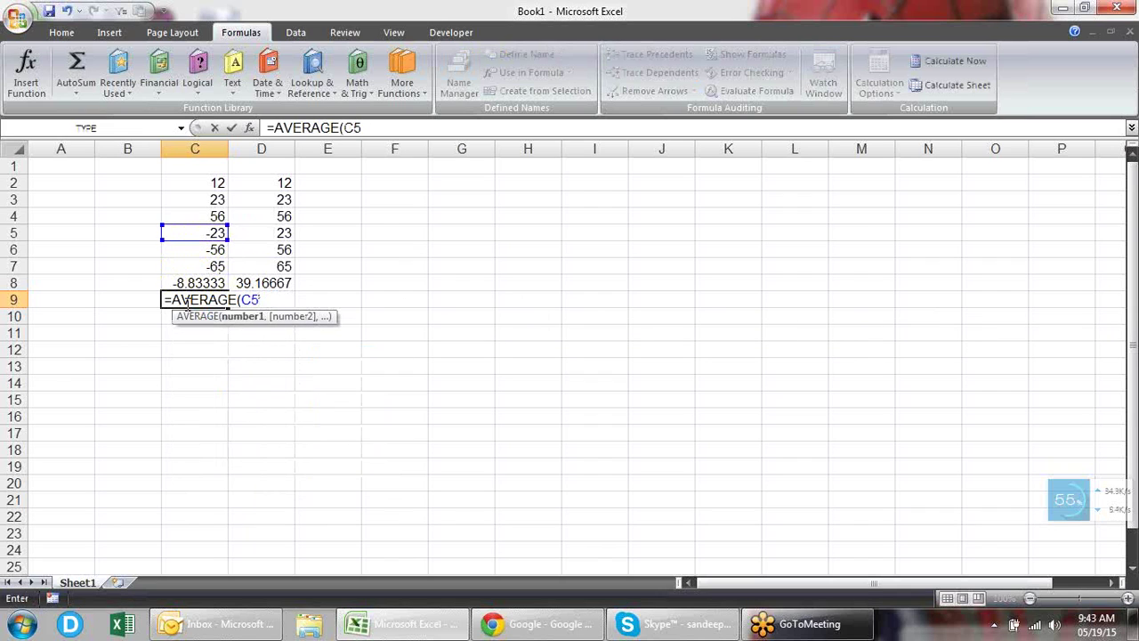
key("BackSpace")
key("BackSpace")
type("abs")
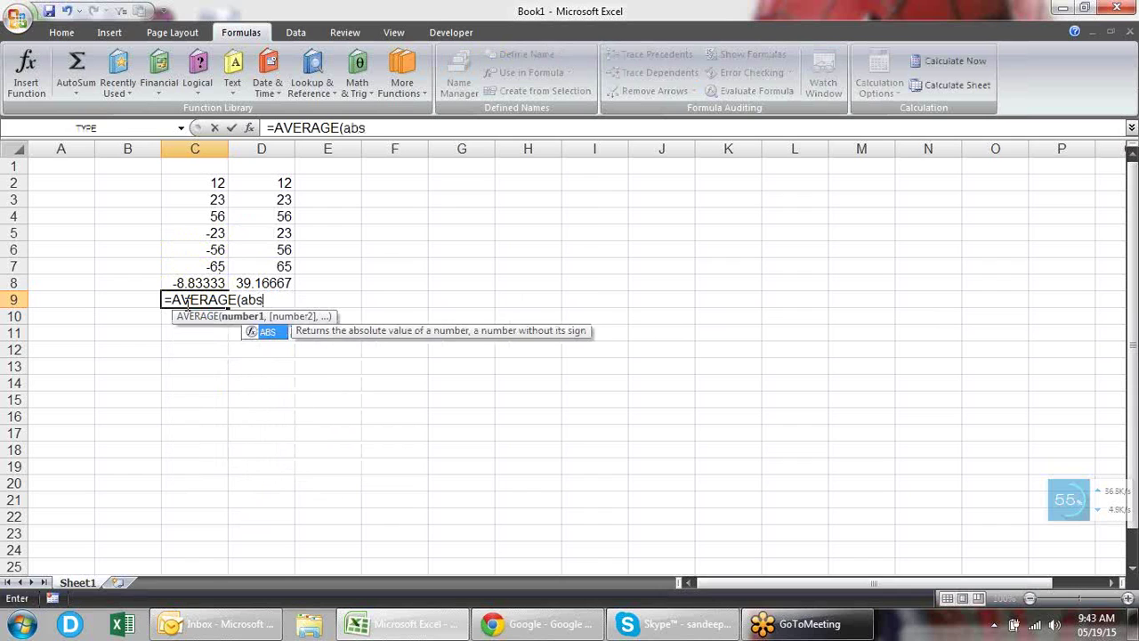
key("Tab")
left_click_drag(217, 266, 203, 184)
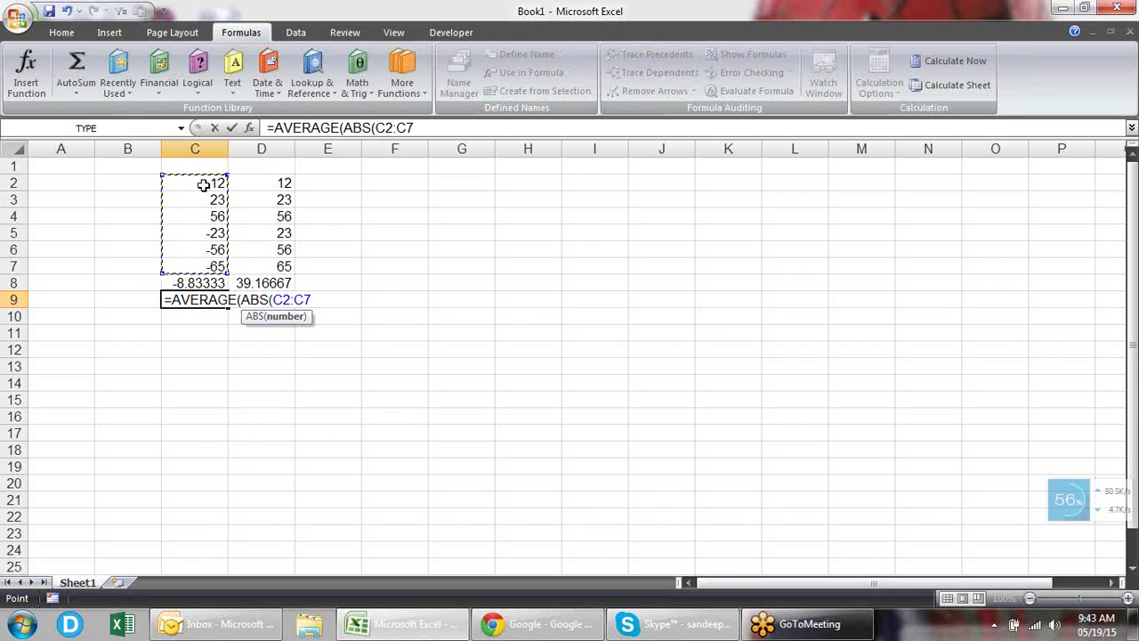
type("))")
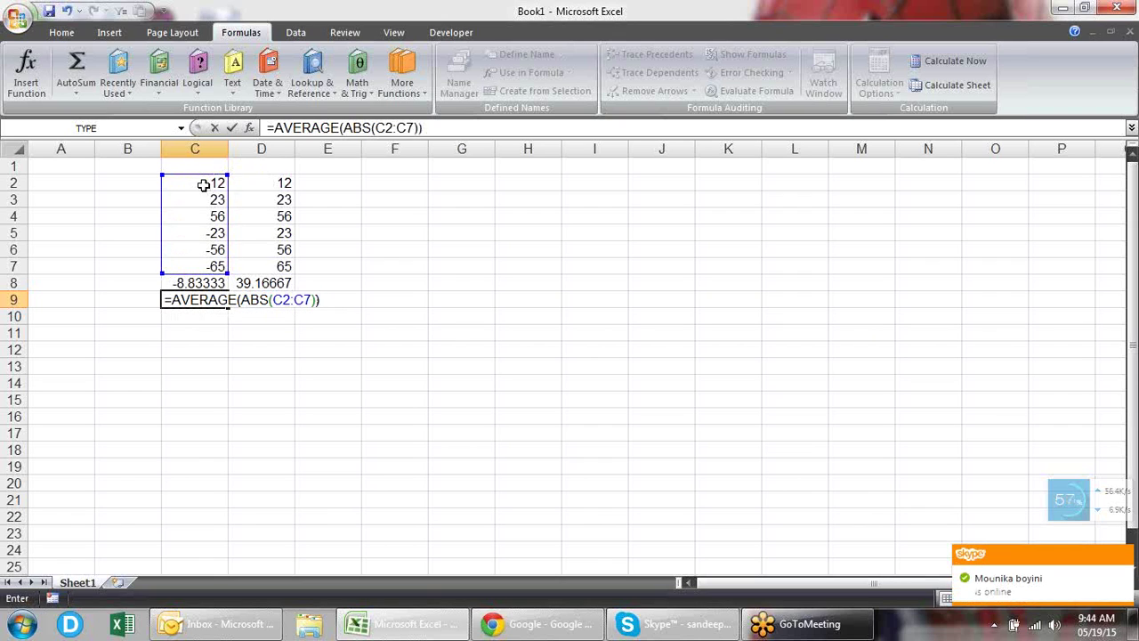
key("ctrl+shift+Return")
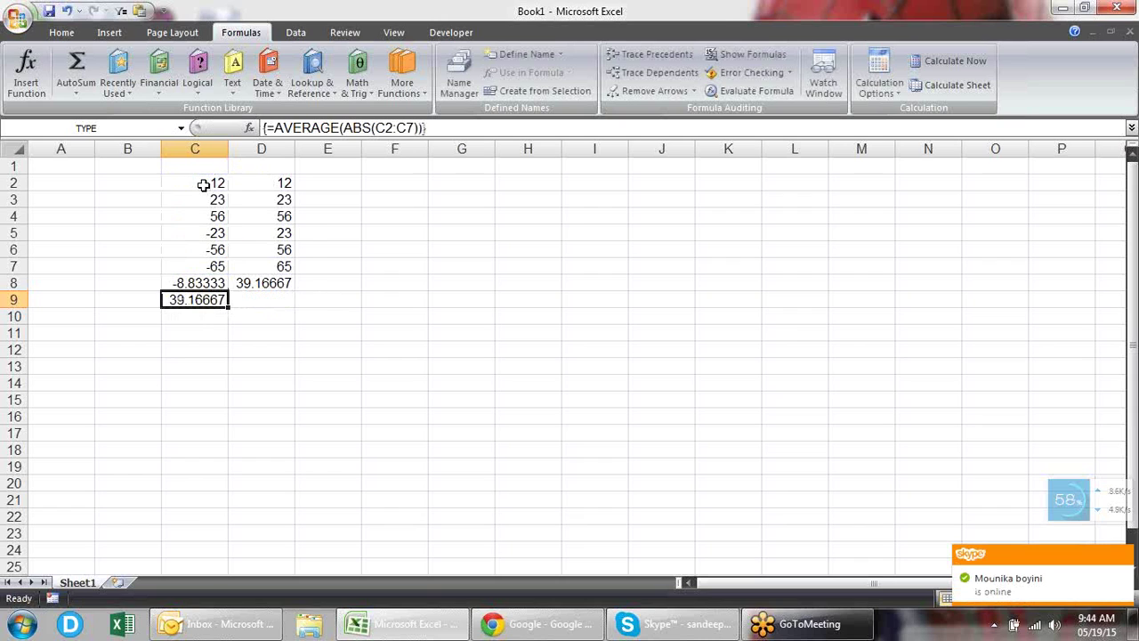
Step: Bold the C9 and D8 averages and re-confirm the C9 array formula
key("ctrl+b")
key("Right")
key("Up")
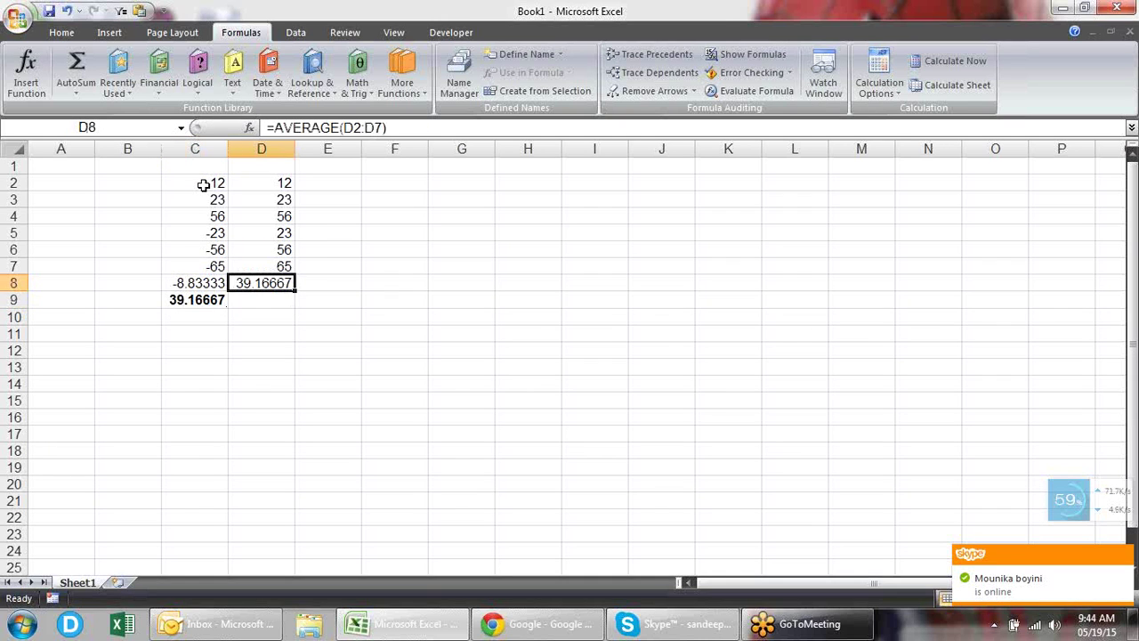
key("ctrl+b")
key("Down")
key("Left")
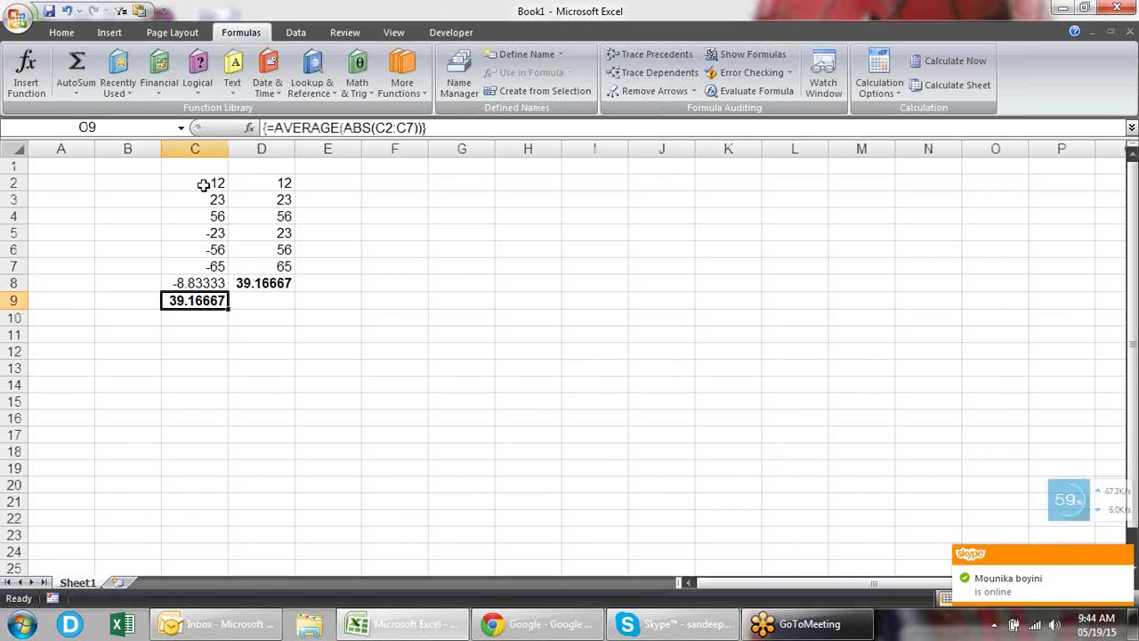
key("F2")
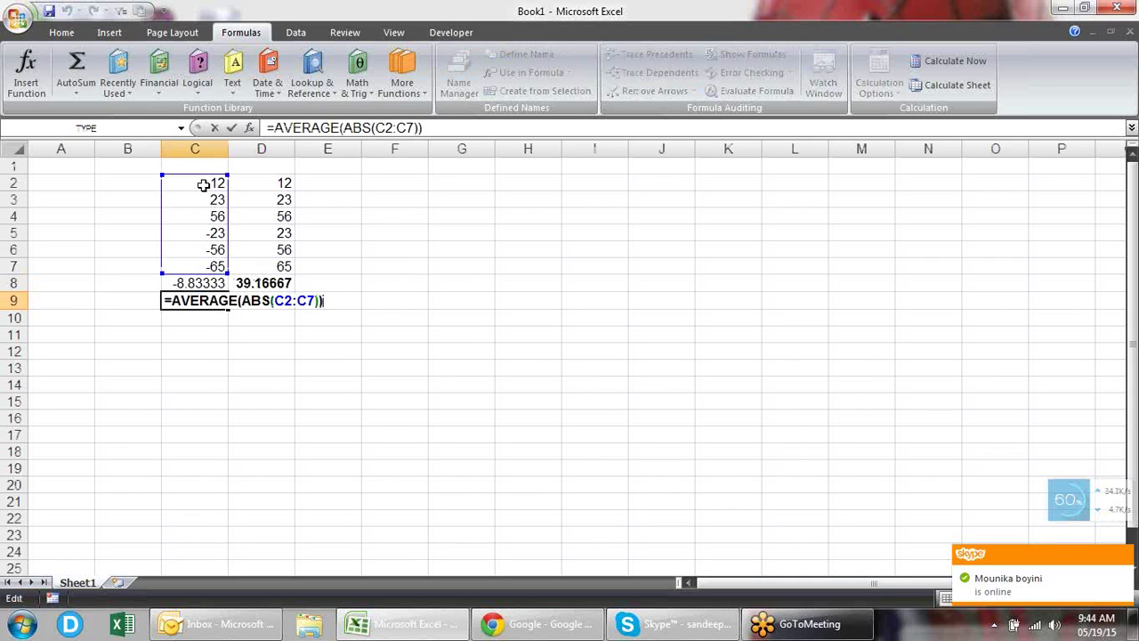
key("ctrl+shift+Return")
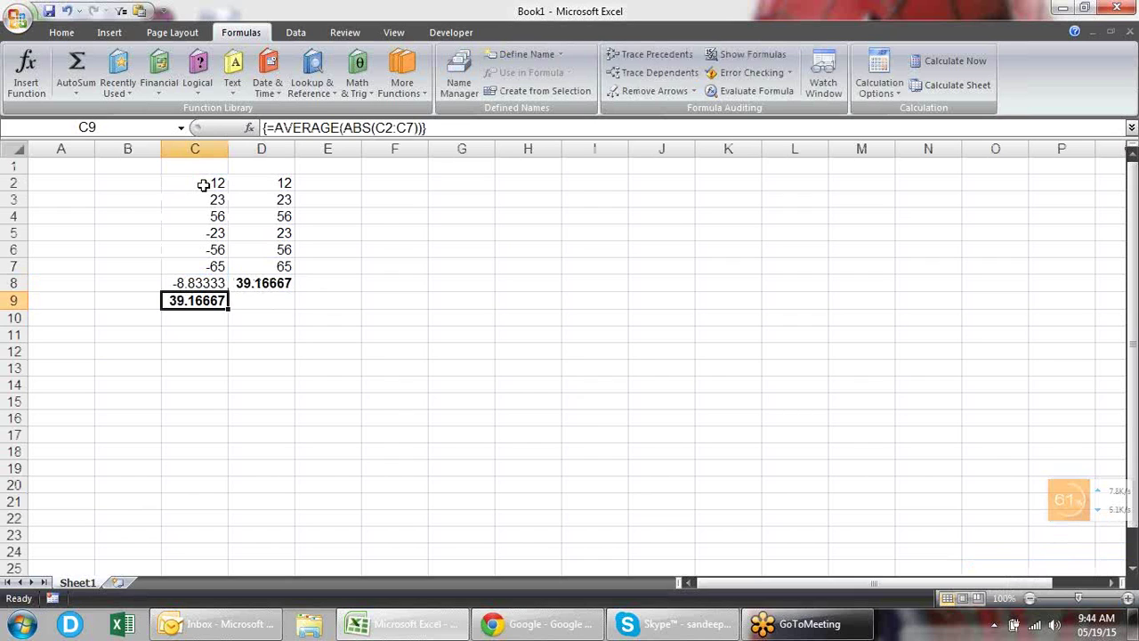
key("Right")
key("Left")
key("Up")
key("Up")
key("Up")
key("Up")
key("Up")
key("Up")
key("Up")
key("Up")
Step: Enter 1, 2, 3 in F2:F4 and extend the series to 22 in F23
key("Right")
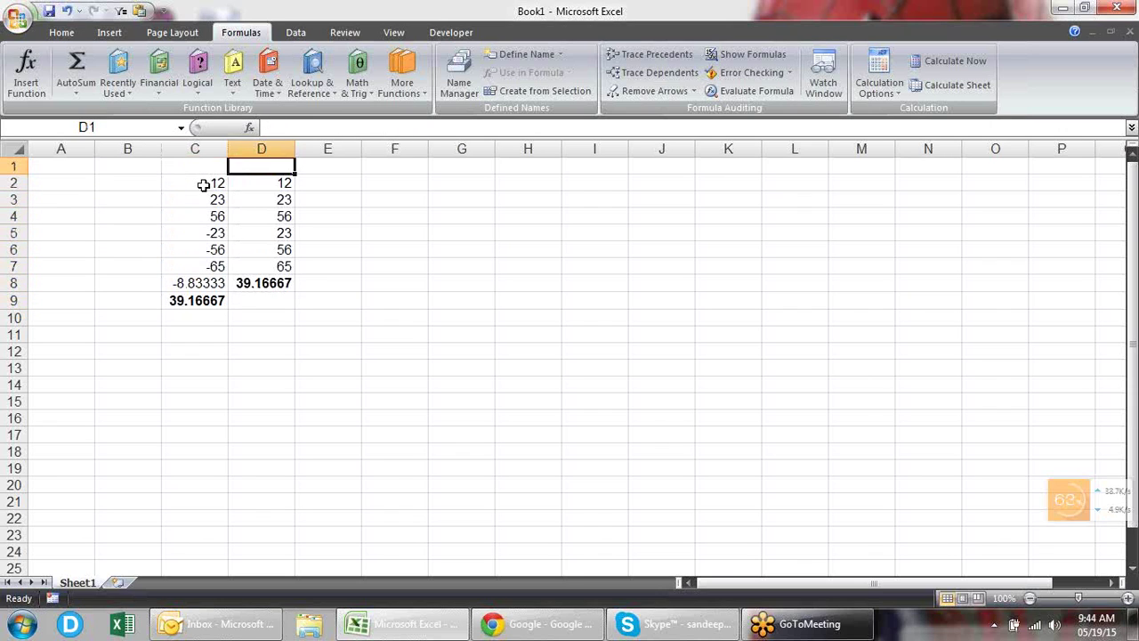
key("Right")
key("Right")
key("Down")
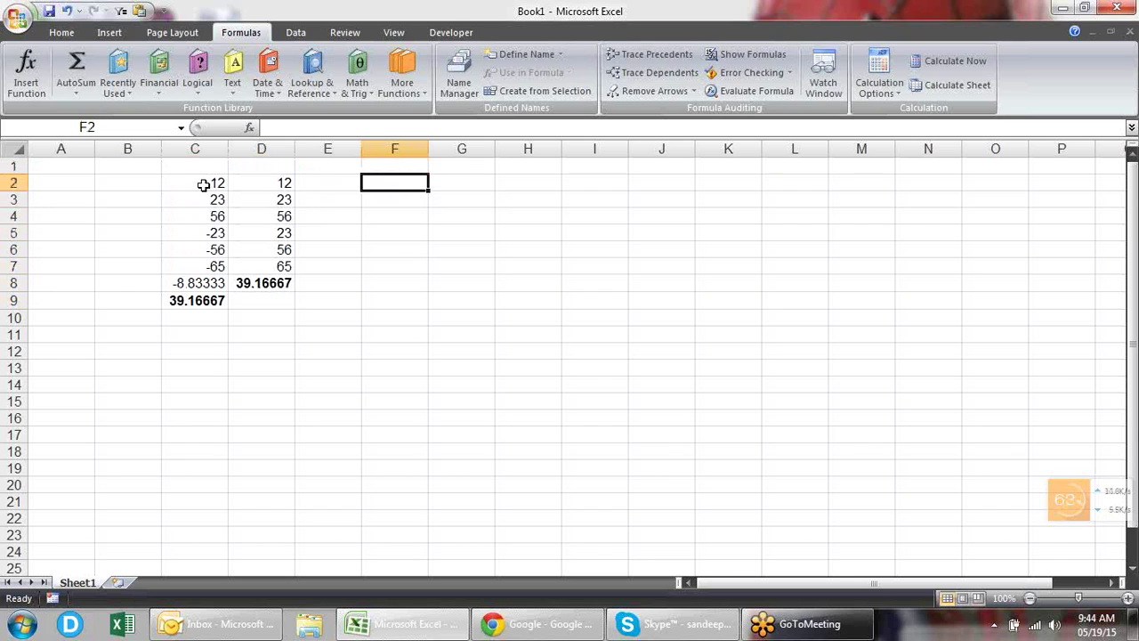
type("1")
key("Return")
type("2")
key("Return")
type("3")
key("Return")
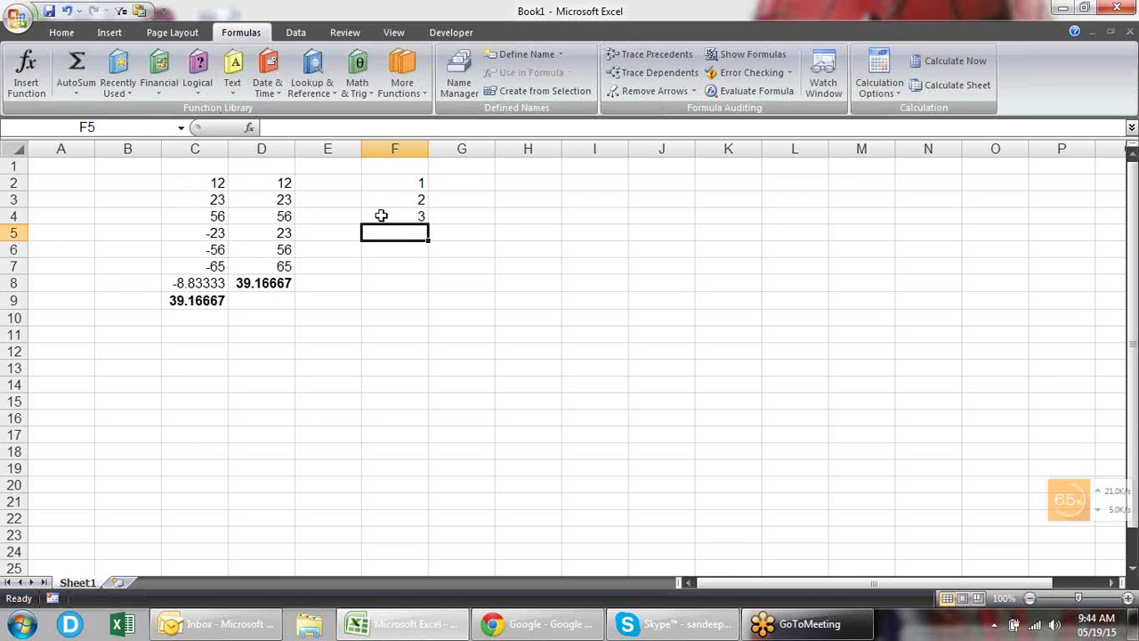
mouse_move(412, 186)
left_mouse_down()
mouse_move(409, 223)
mouse_move(431, 233)
mouse_move(434, 538)
left_mouse_up()
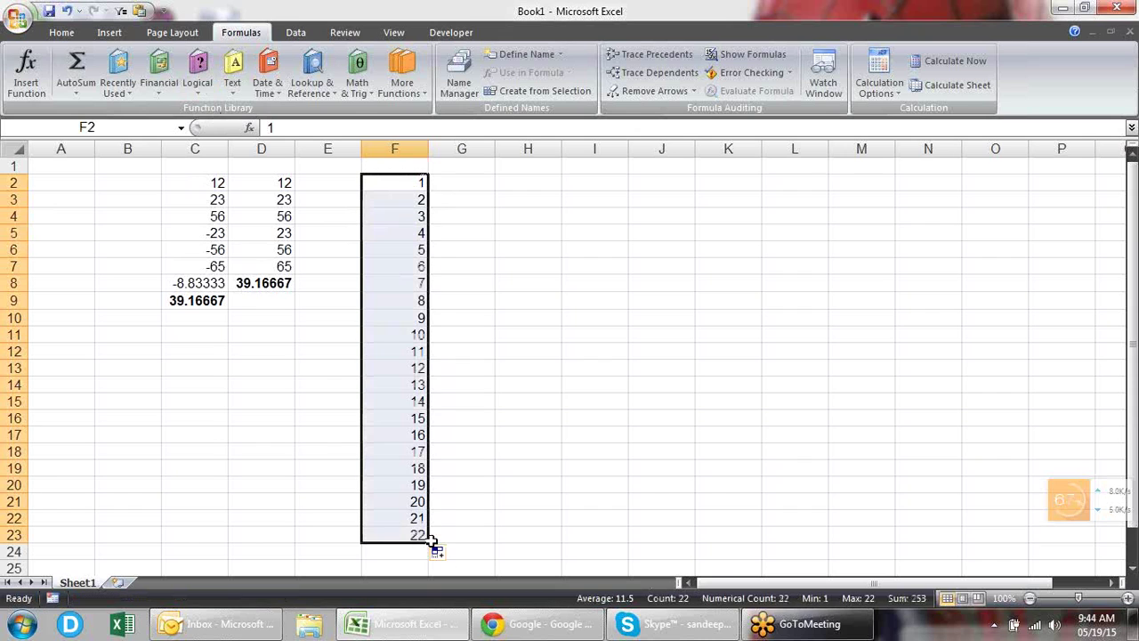
left_click(449, 181)
left_click(473, 164)
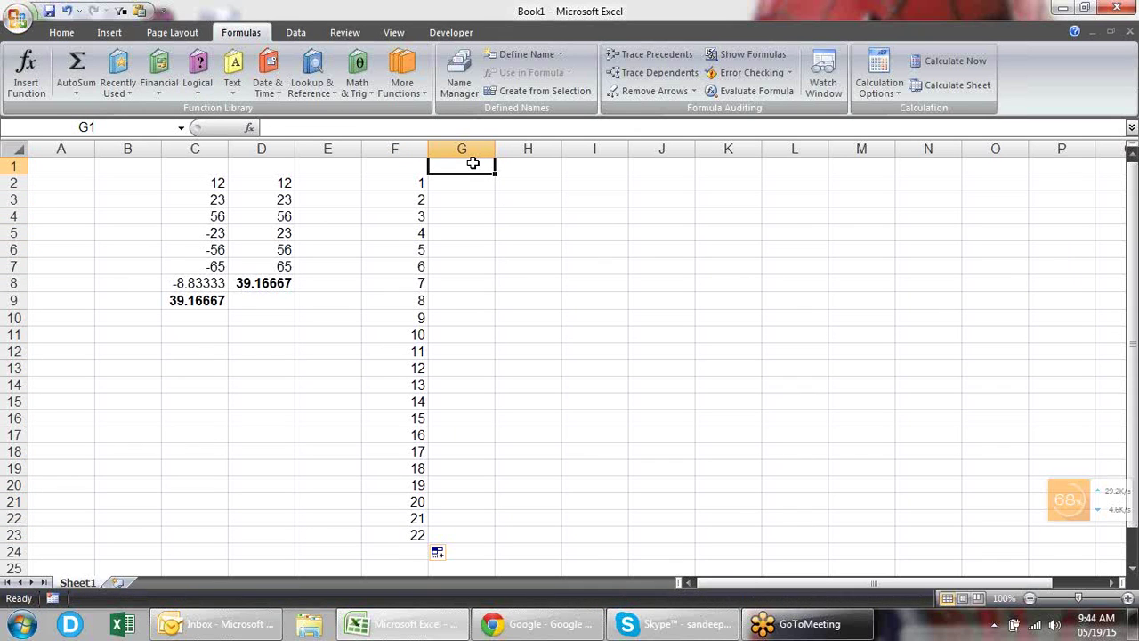
Step: Add the headings 'ceiling' in G1 and 'Floor' in H1
type("=e")
key("BackSpace")
key("BackSpace")
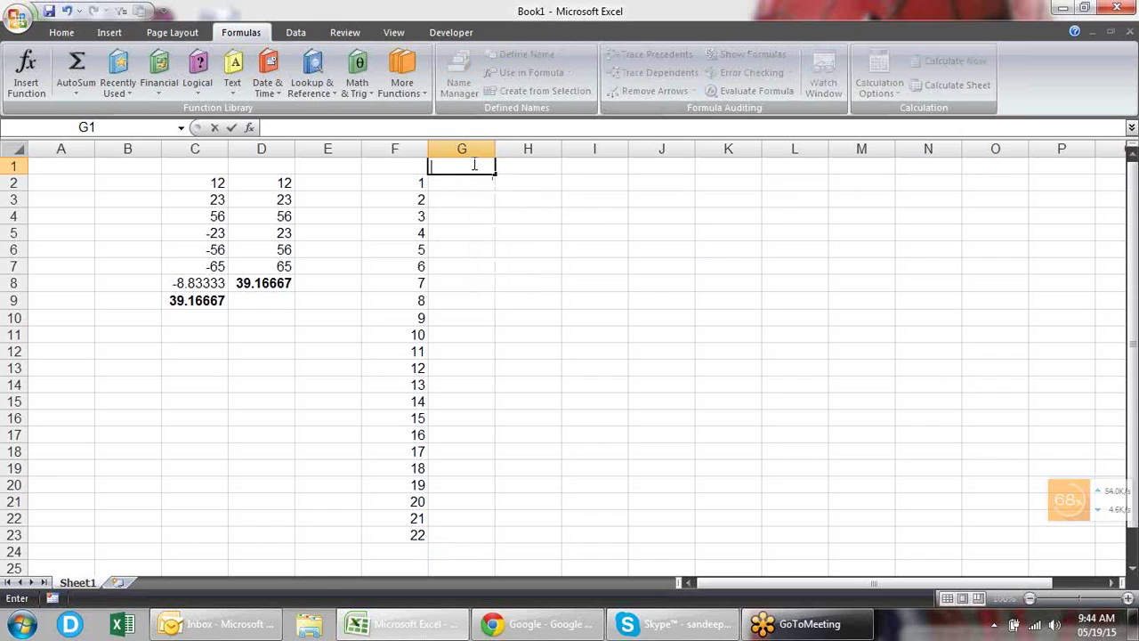
type("ceiling")
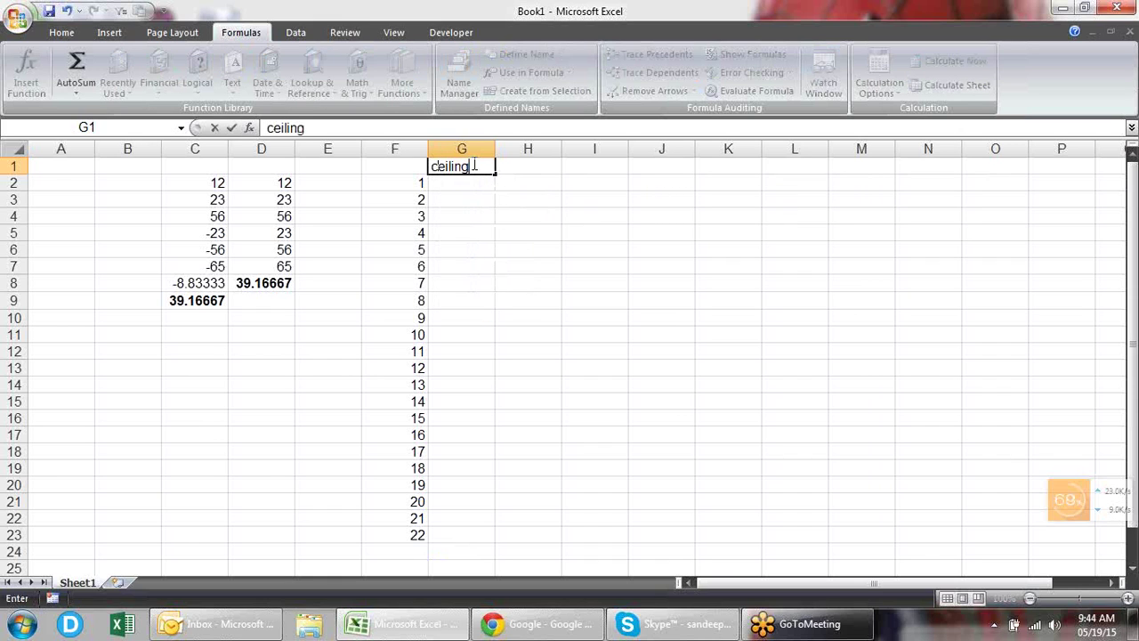
key("Return")
key("Up")
key("Right")
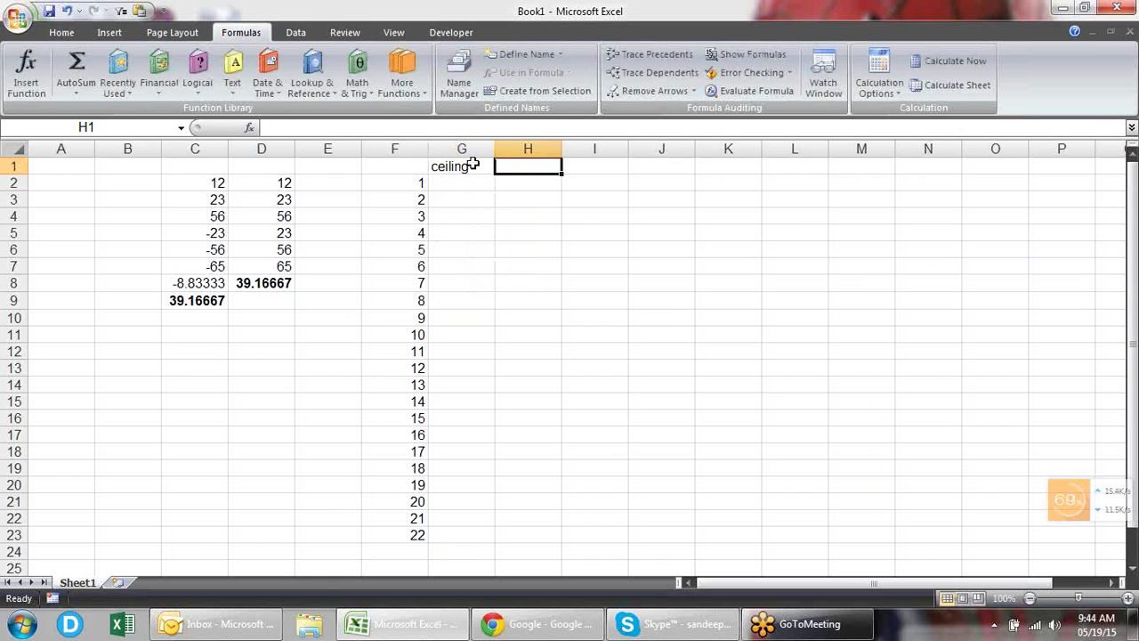
type("Floor")
key("Return")
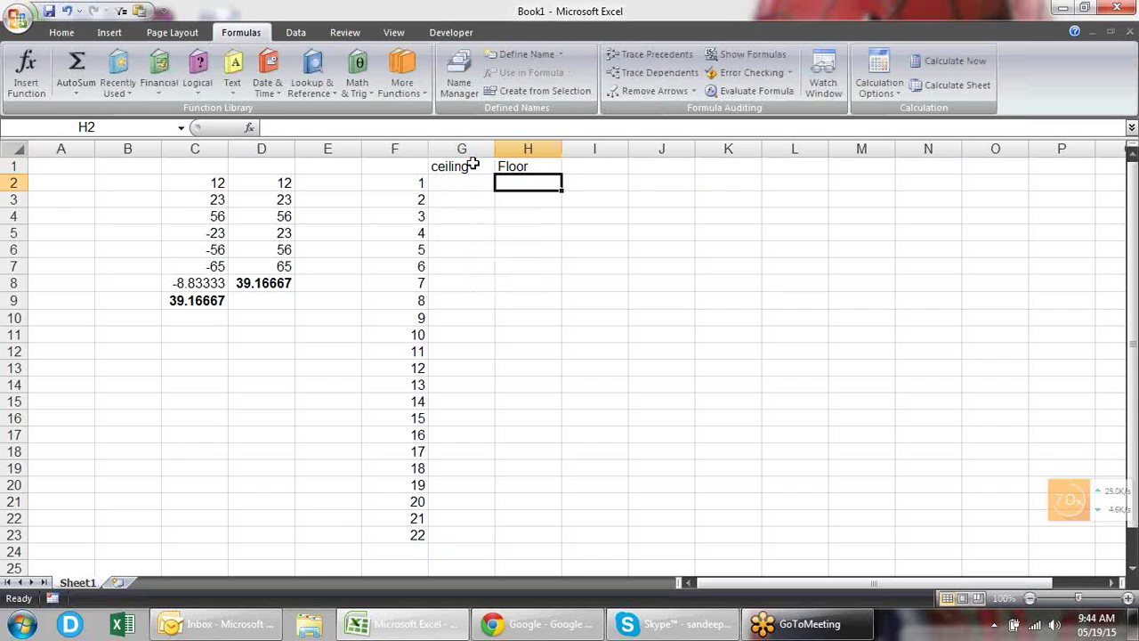
key("Left")
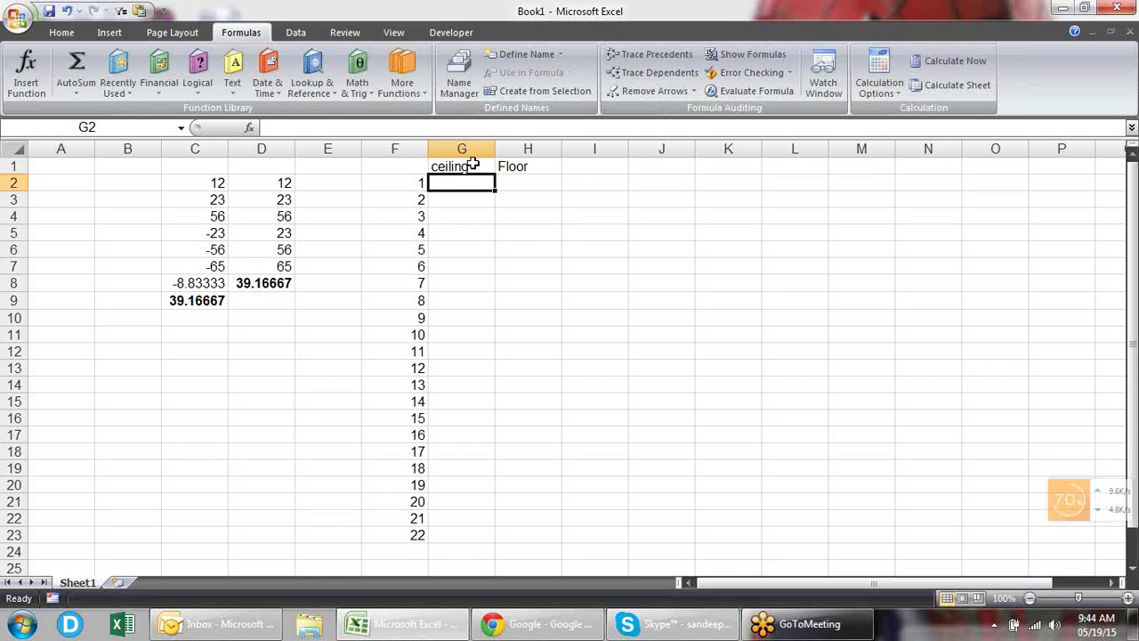
Step: Enter =CEILING(F2,7) in G2 and fill it down to G23
type("=ce")
key("Tab")
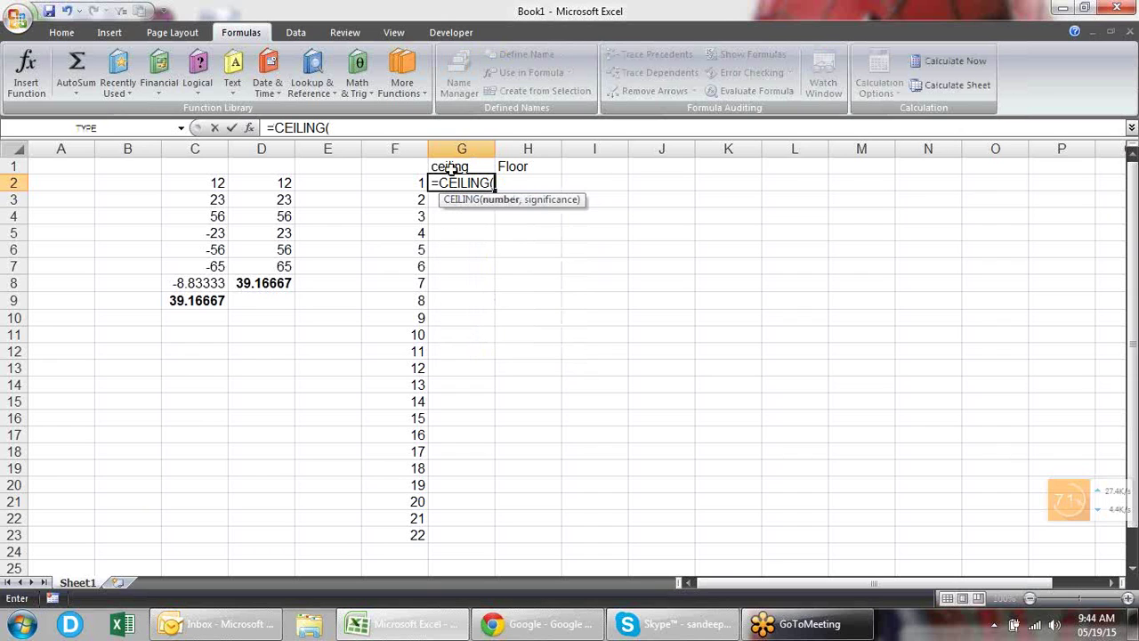
left_click(412, 184)
type(",7")
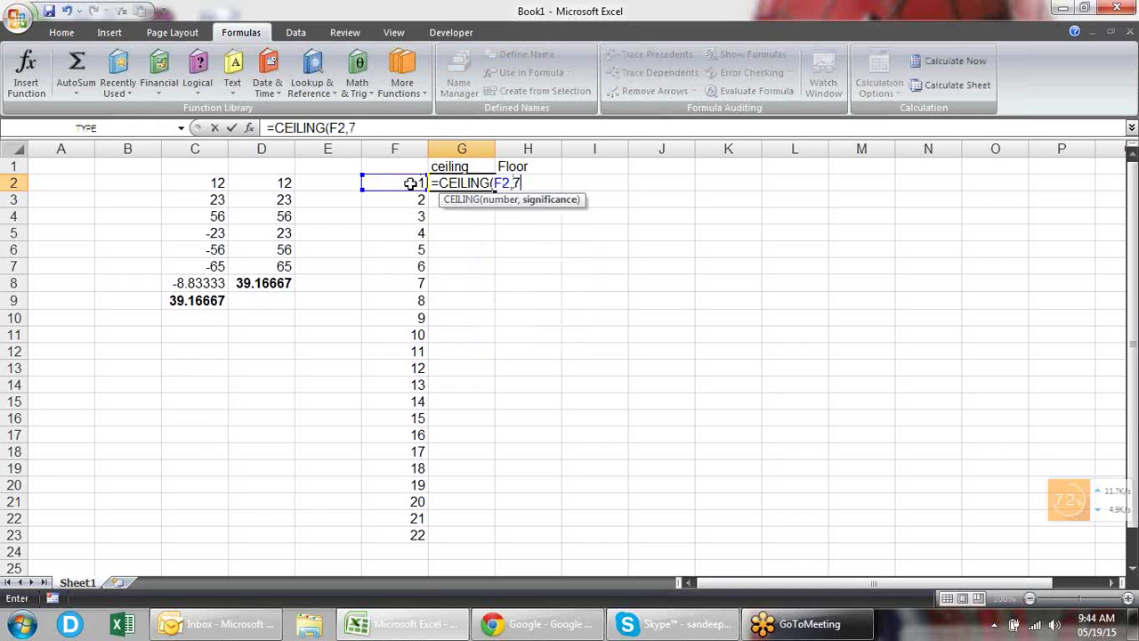
type(")")
key("Return")
left_click(484, 181)
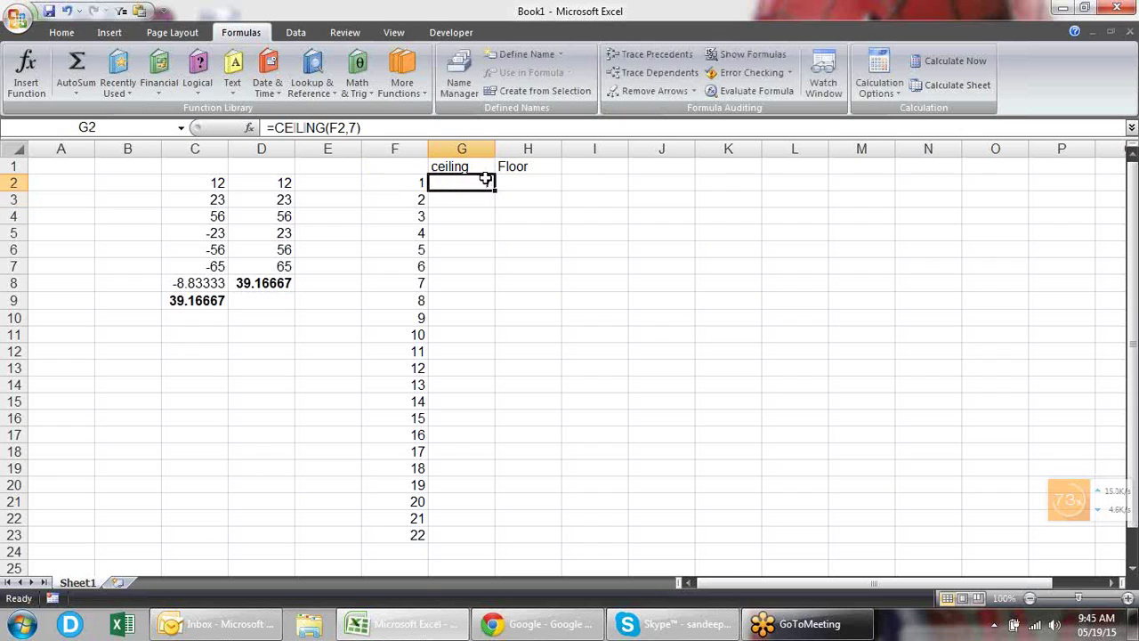
left_click_drag(498, 187, 490, 307)
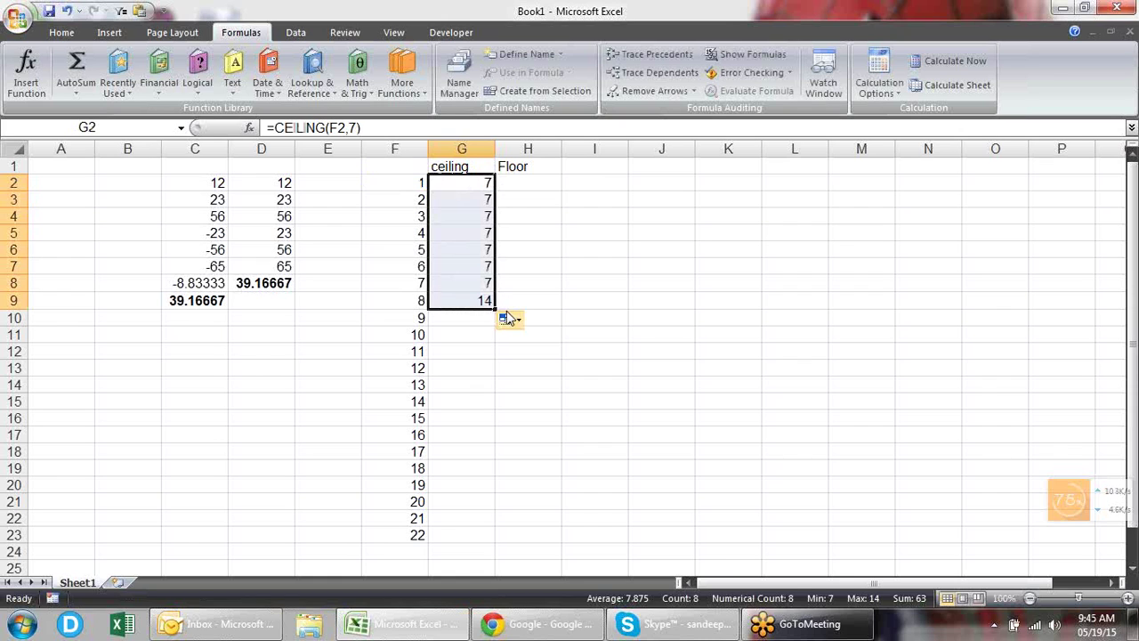
left_click_drag(496, 309, 475, 537)
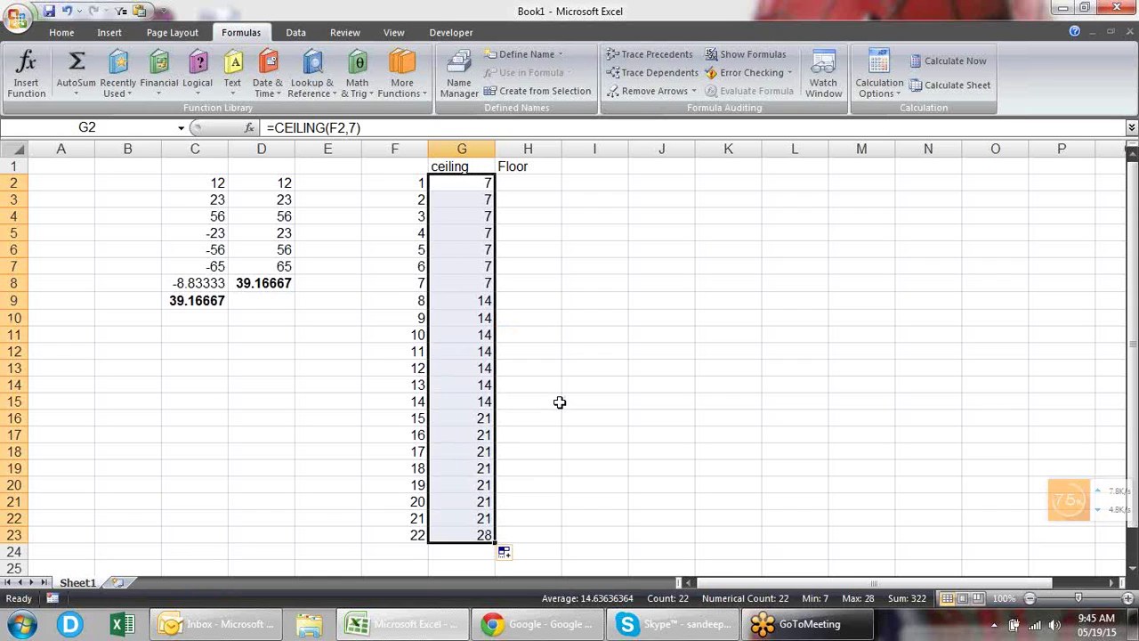
Step: Enter =FLOOR(F2,7) in H2 and fill it down to H23
left_click(544, 185)
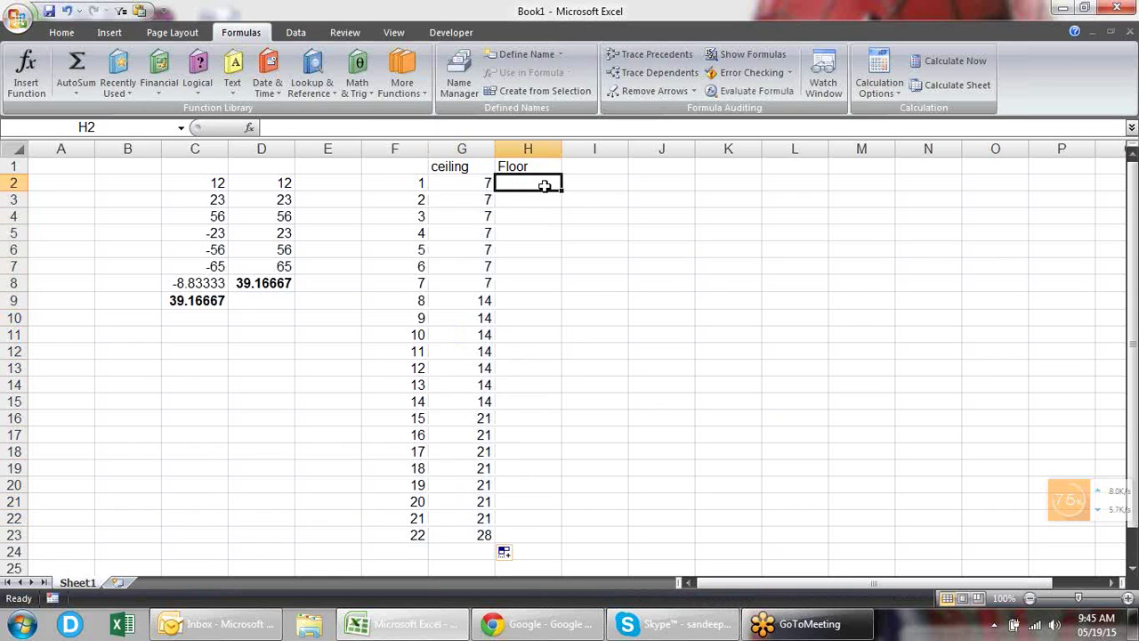
type("=flo")
key("Tab")
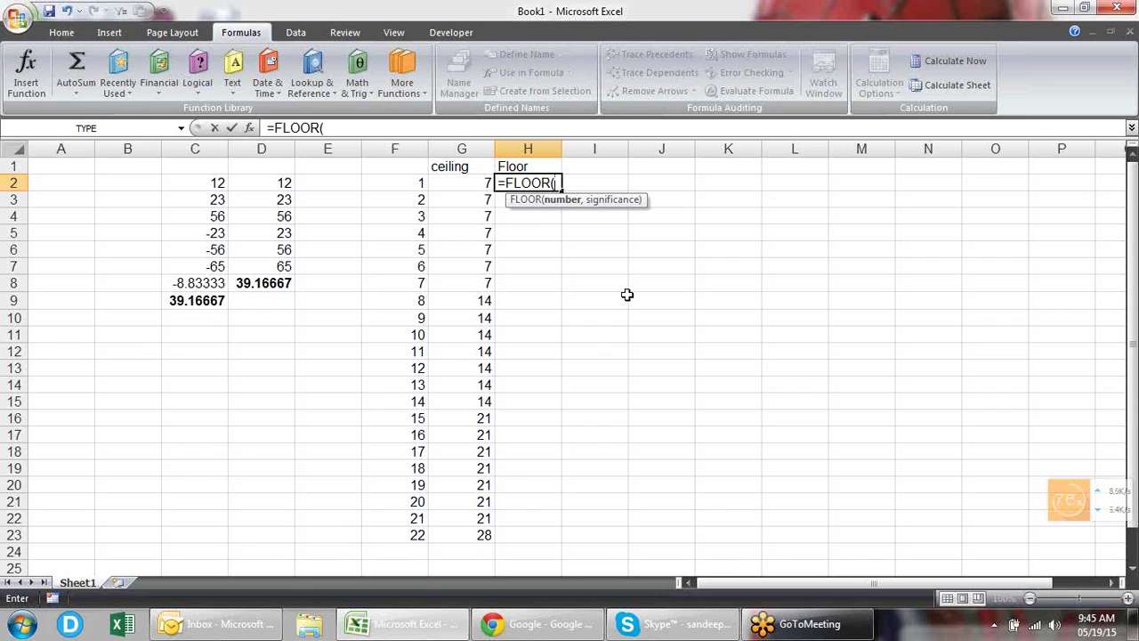
left_click(387, 182)
type(",")
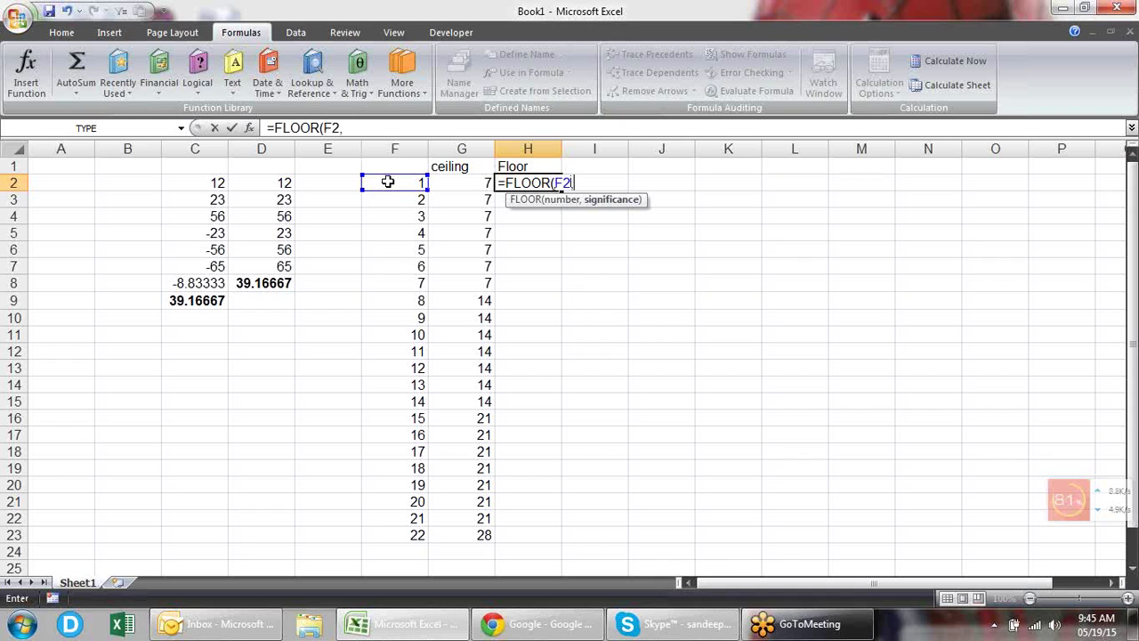
type("78")
key("BackSpace")
key("Return")
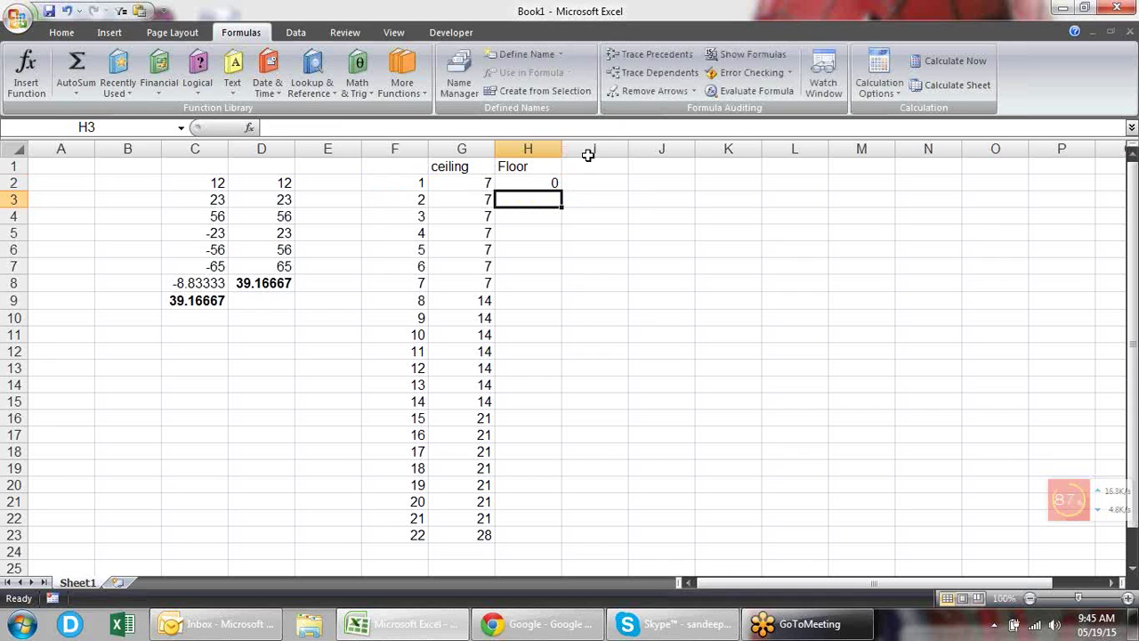
left_click(550, 184)
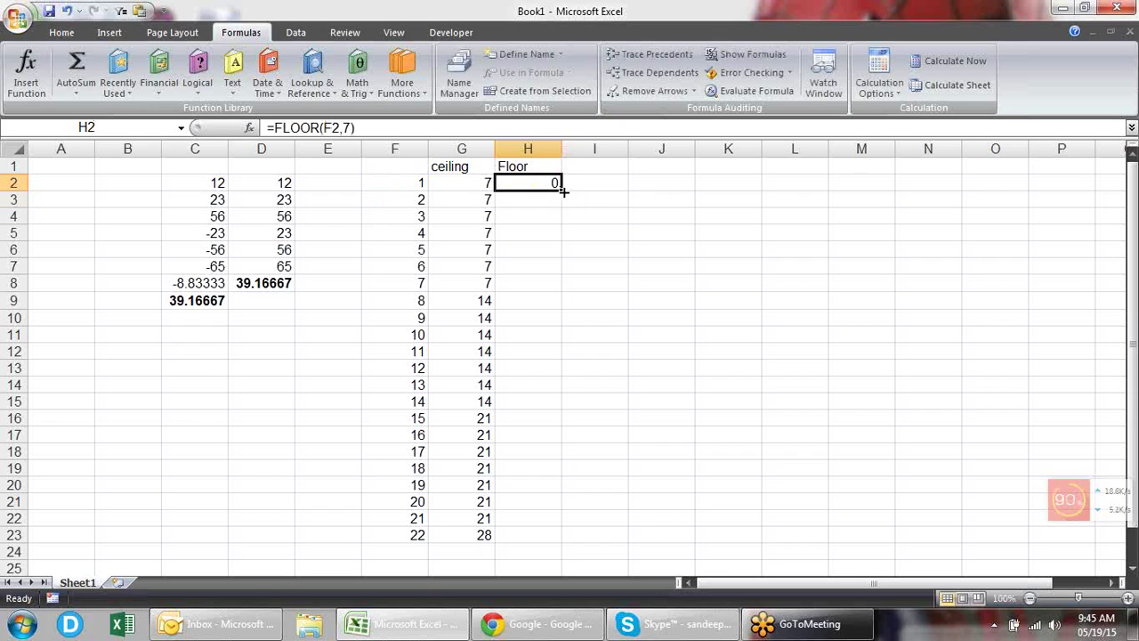
left_click_drag(563, 189, 566, 292)
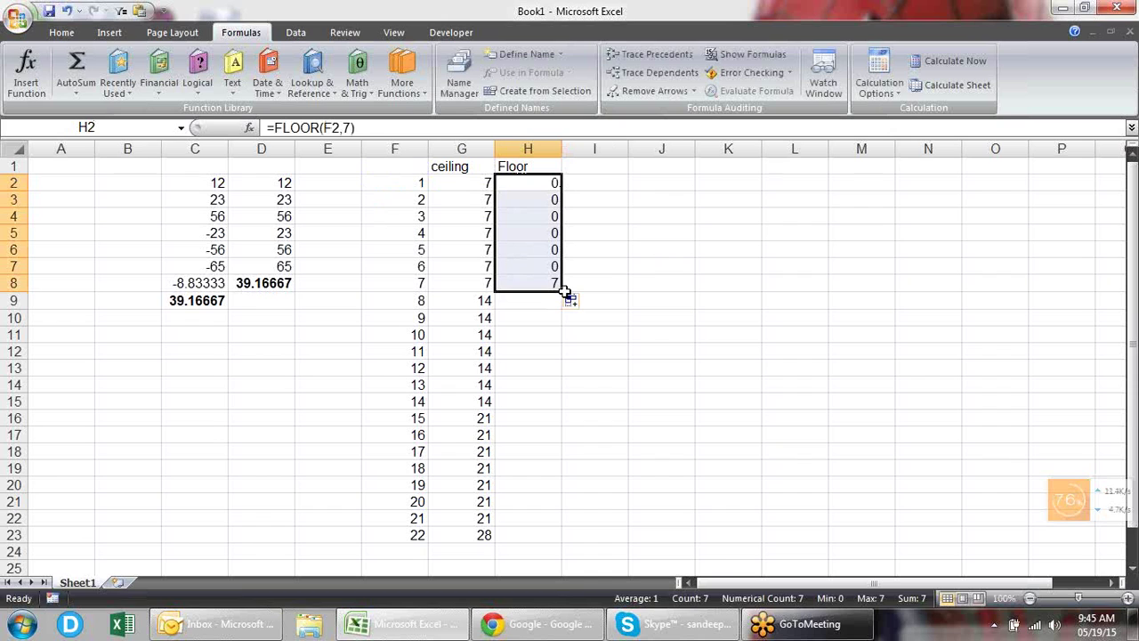
double_click(564, 291)
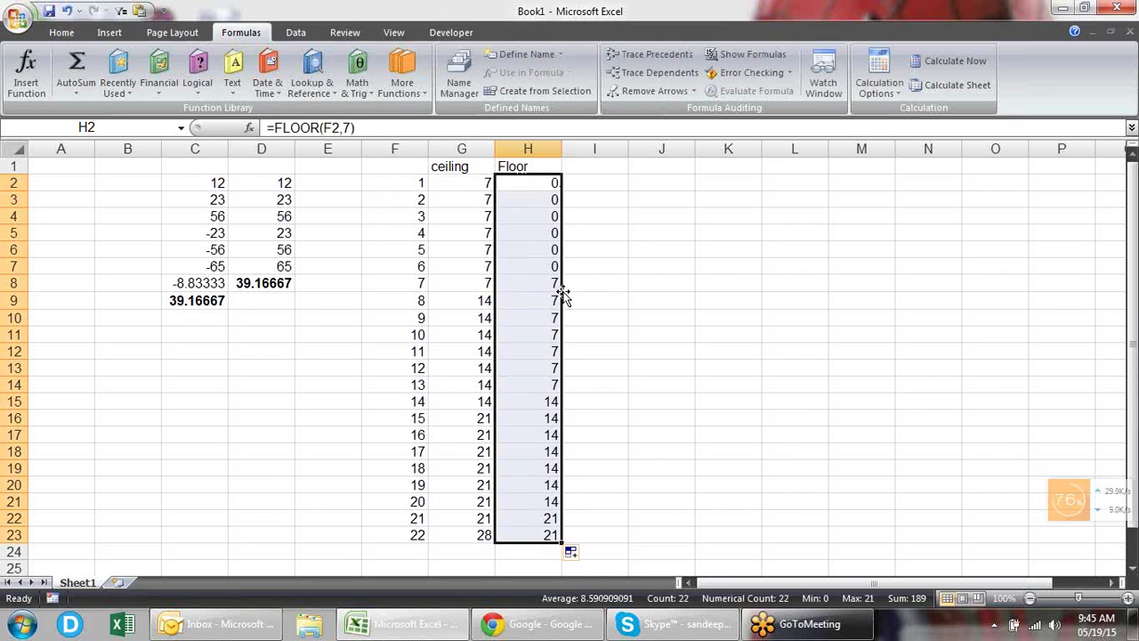
left_click(735, 297)
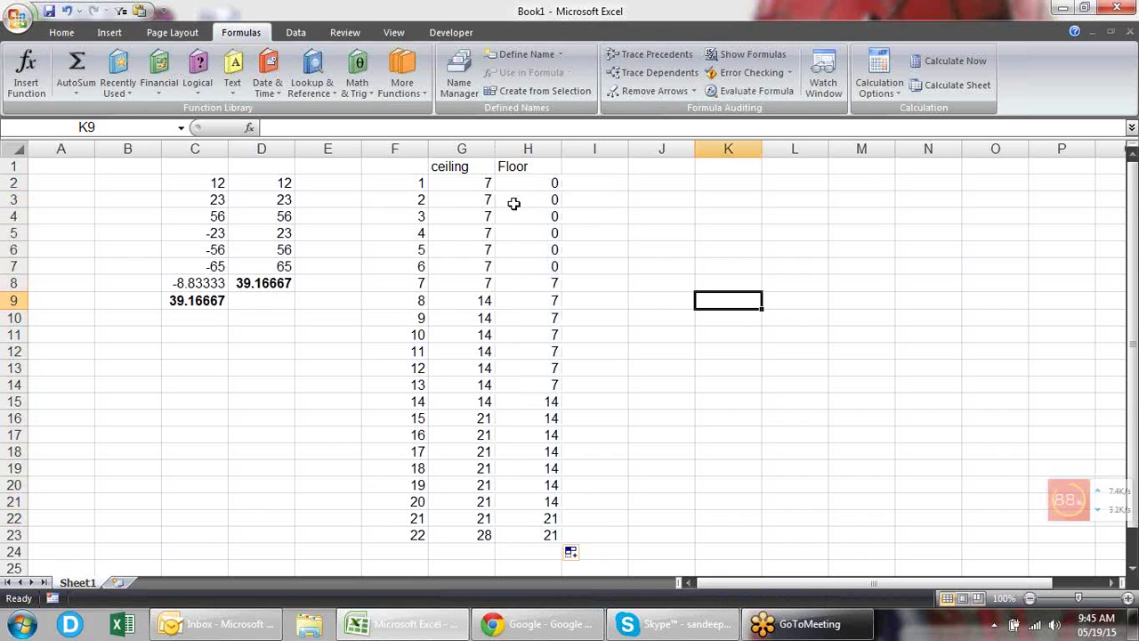
Step: Change G2 to =CEILING(F2,7)/7 and fill it down to G23
left_click(487, 183)
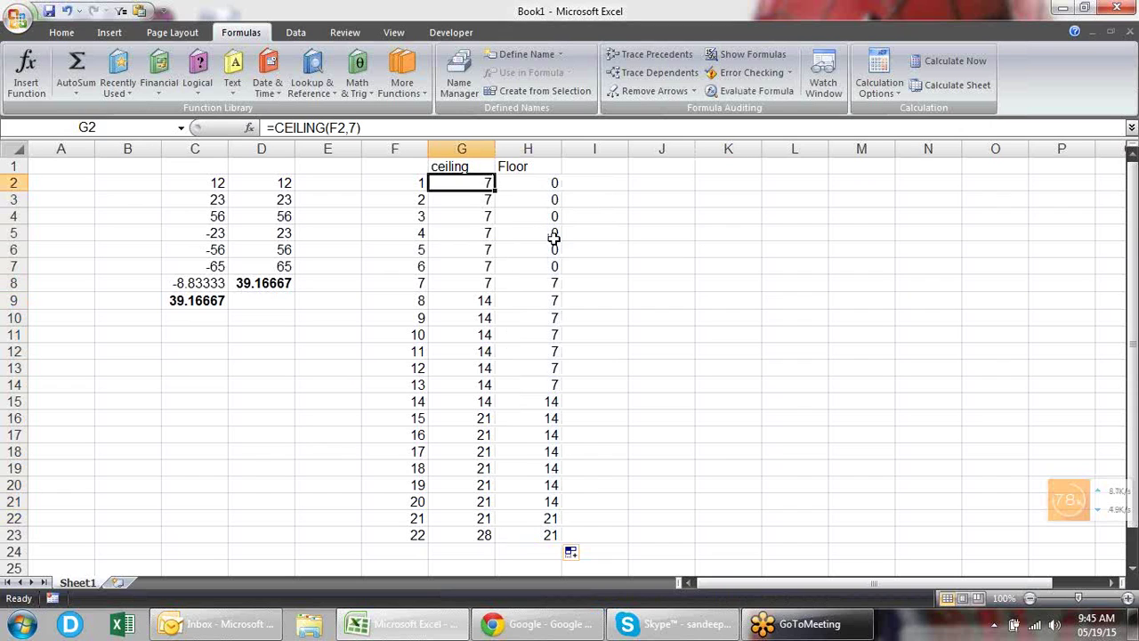
key("F2")
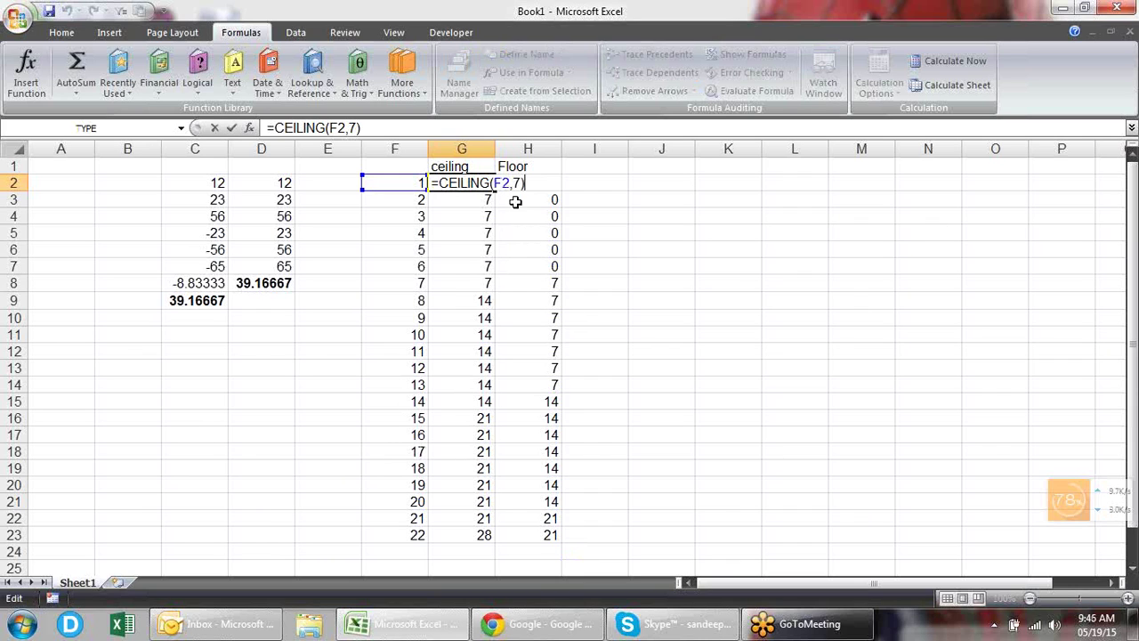
type("/")
type("7")
key("Return")
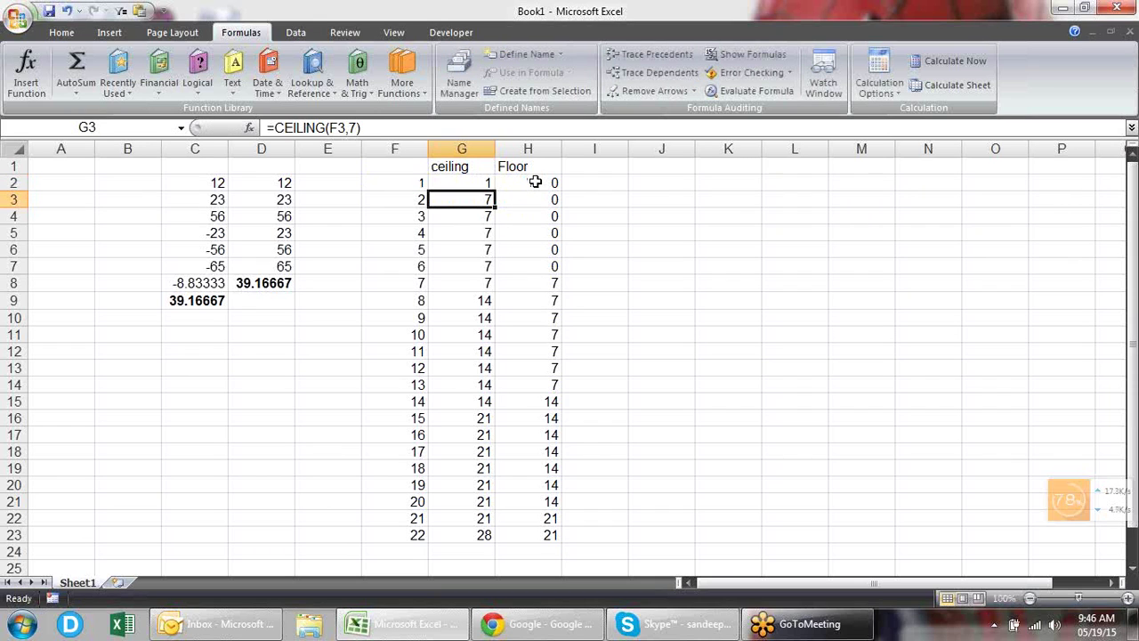
left_click(484, 183)
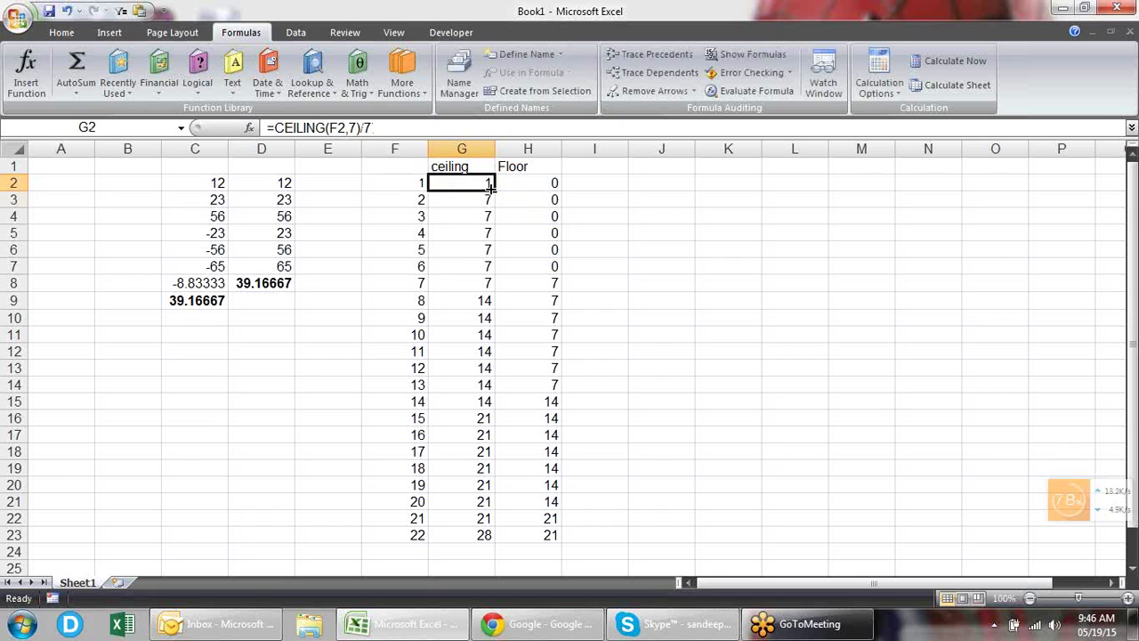
double_click(496, 190)
left_click(525, 292)
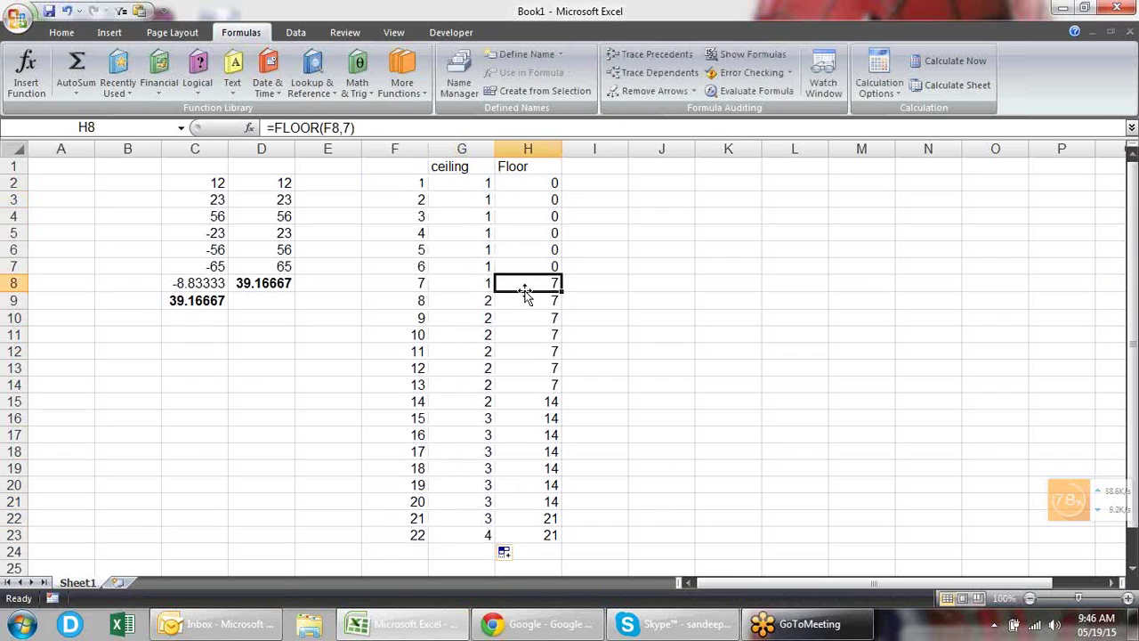
left_click(419, 436)
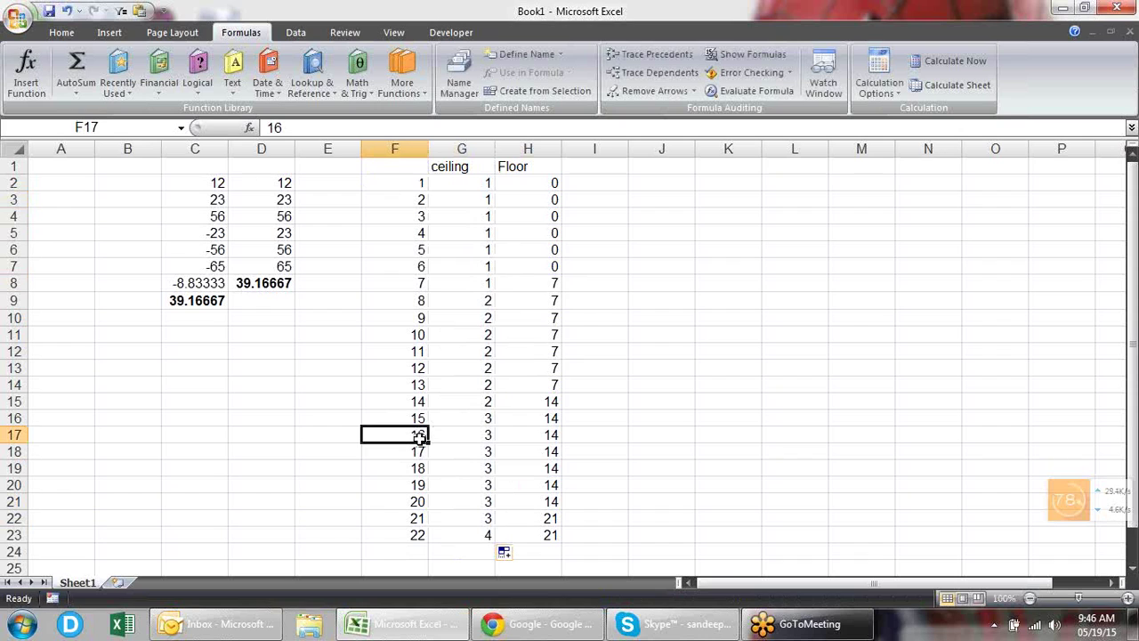
Step: Change H2 to =FLOOR(F2,7)/7 and fill it down to H23
left_click(488, 435)
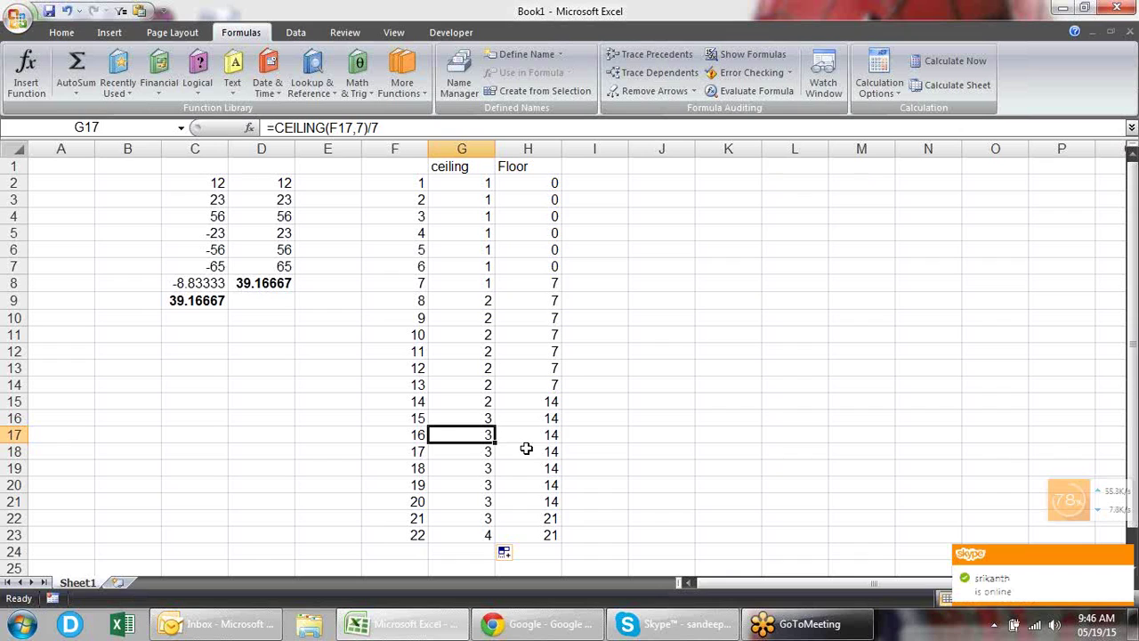
left_click(555, 177)
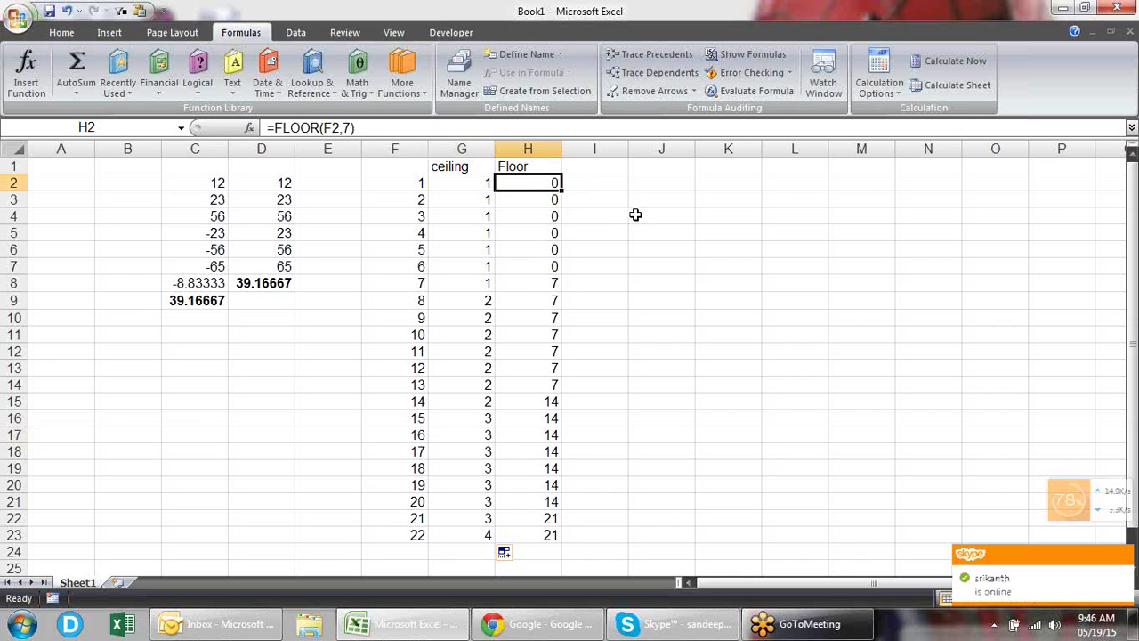
key("F2")
type("/7")
key("Return")
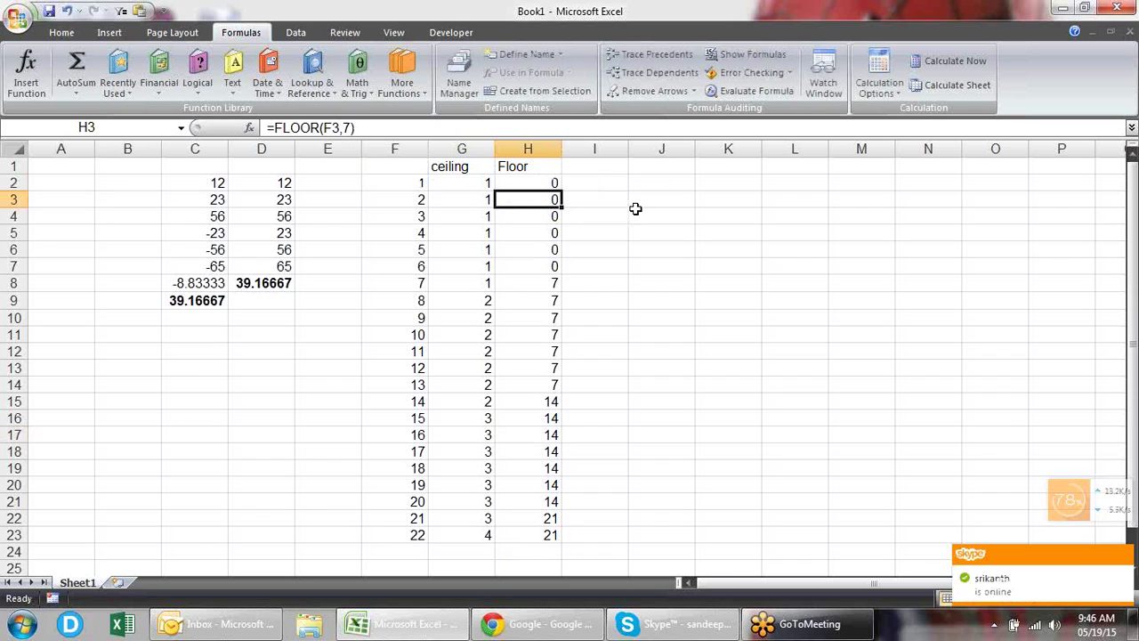
left_click(558, 177)
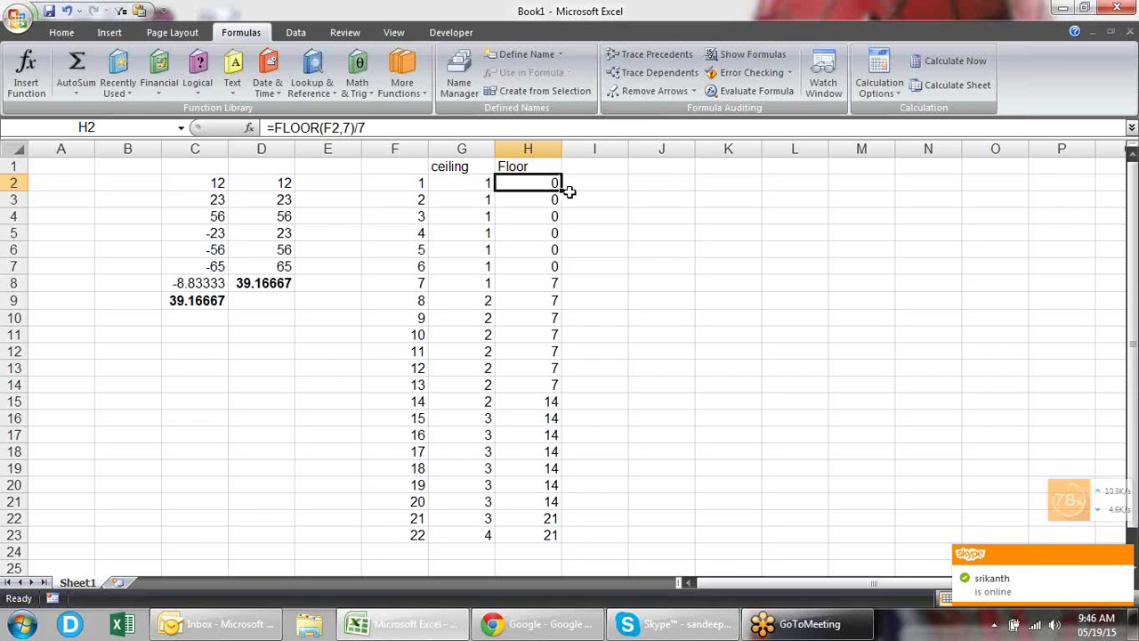
double_click(563, 190)
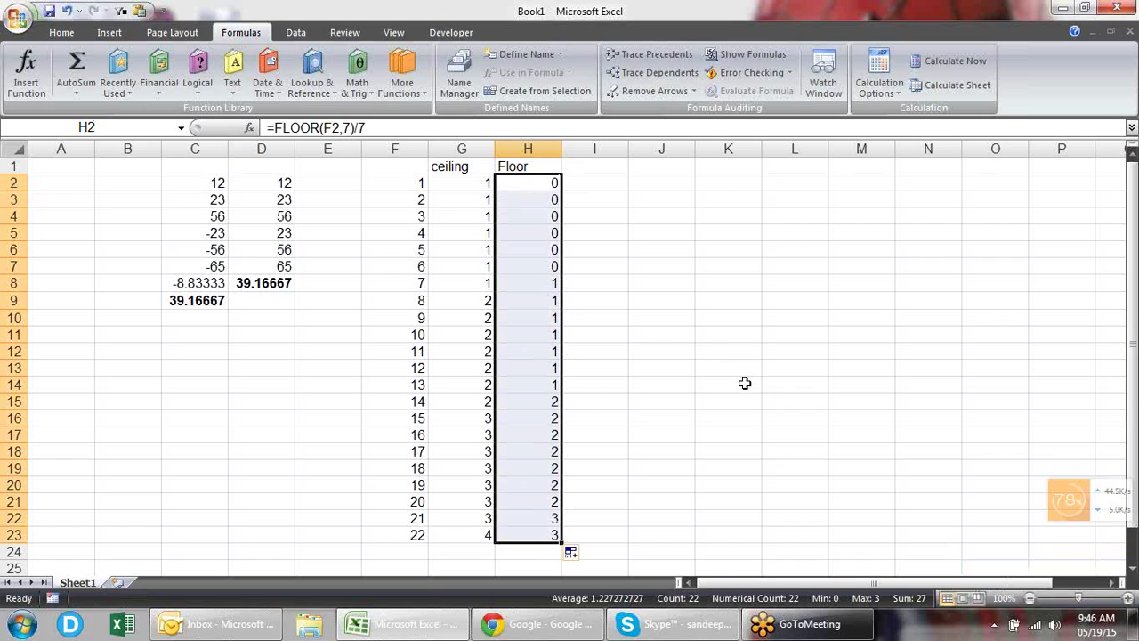
left_click(555, 432)
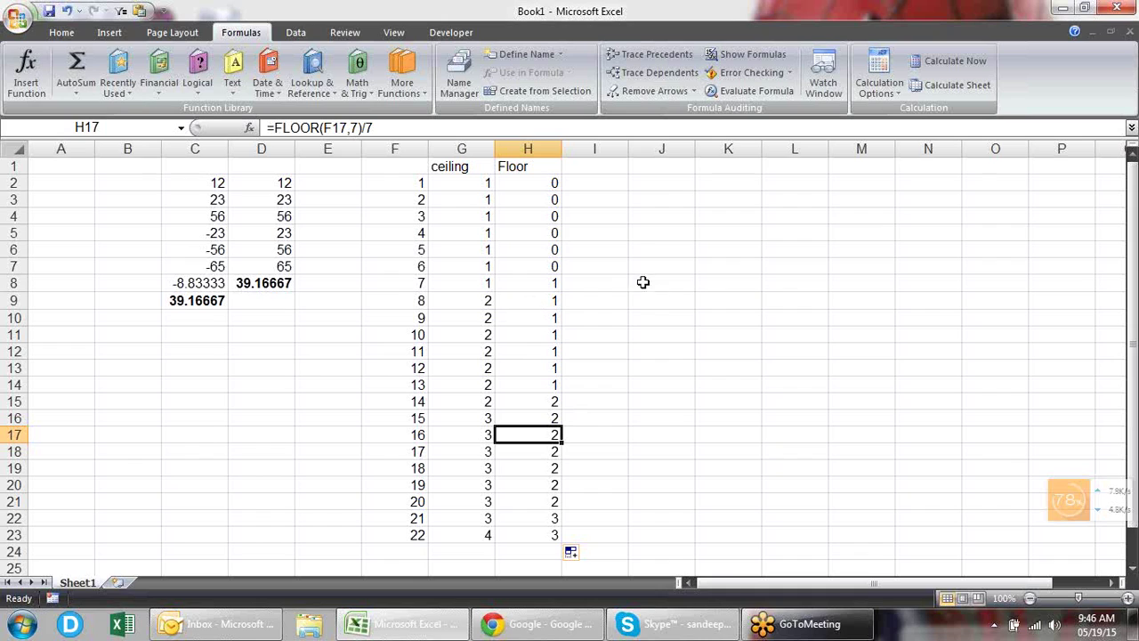
left_click(648, 194)
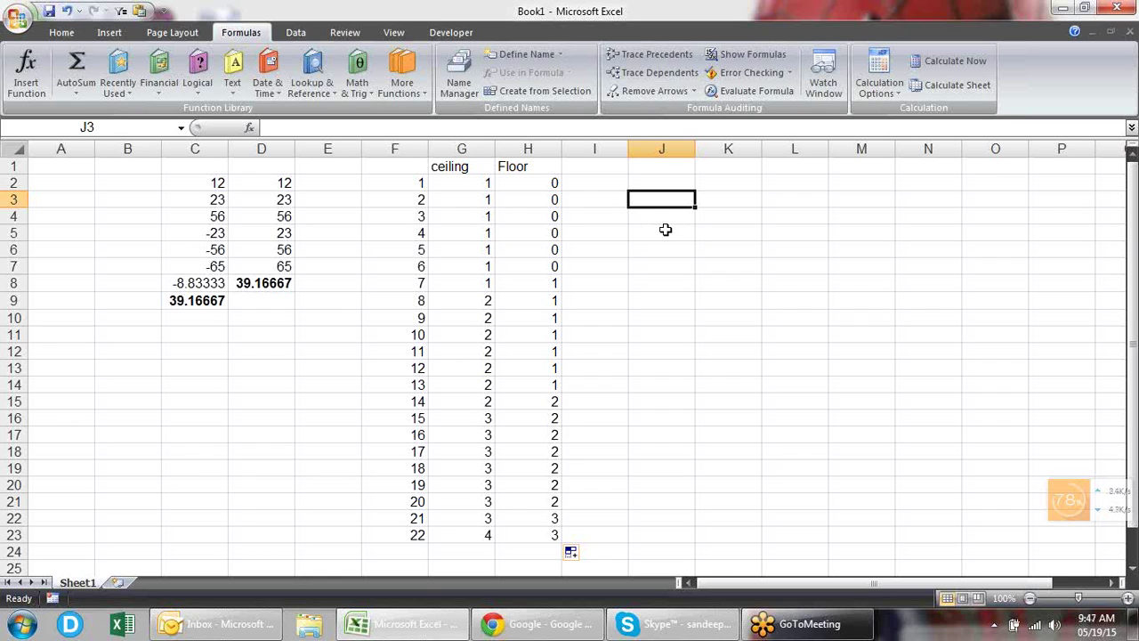
Step: Enter =COMBIN(5,2) in J3, which gives 10
type("=combi")
key("Tab")
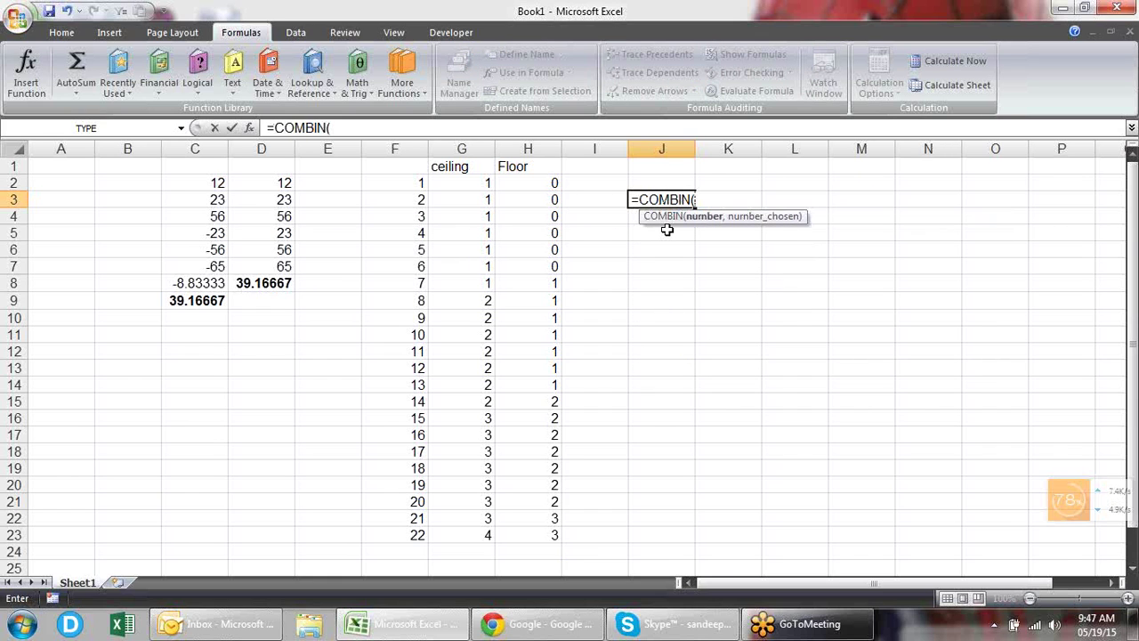
type("5,")
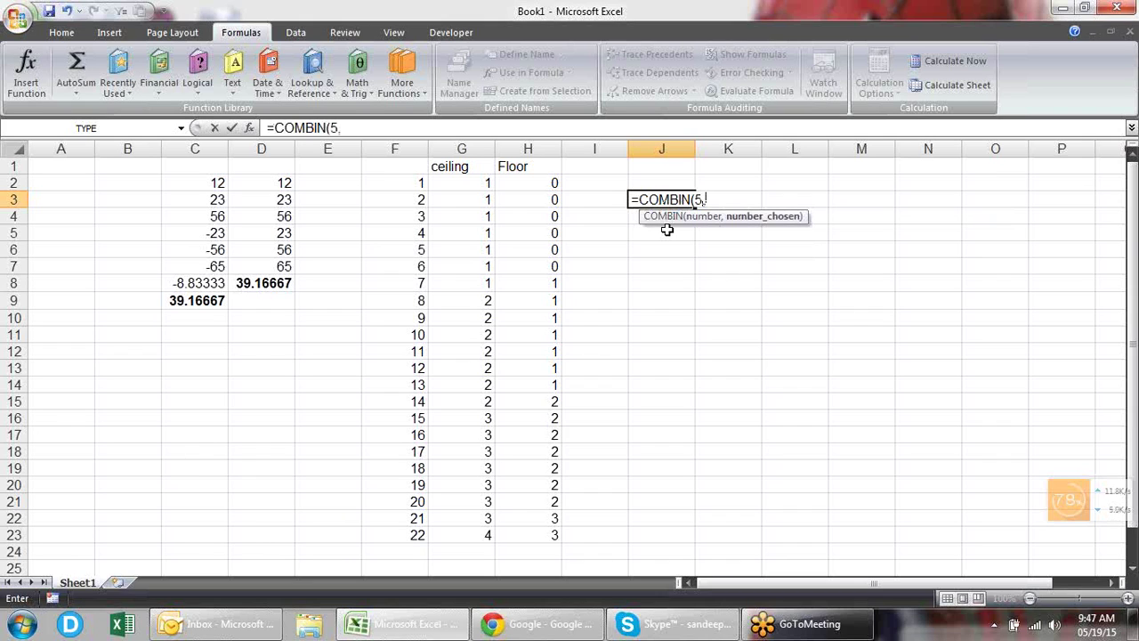
type("2)")
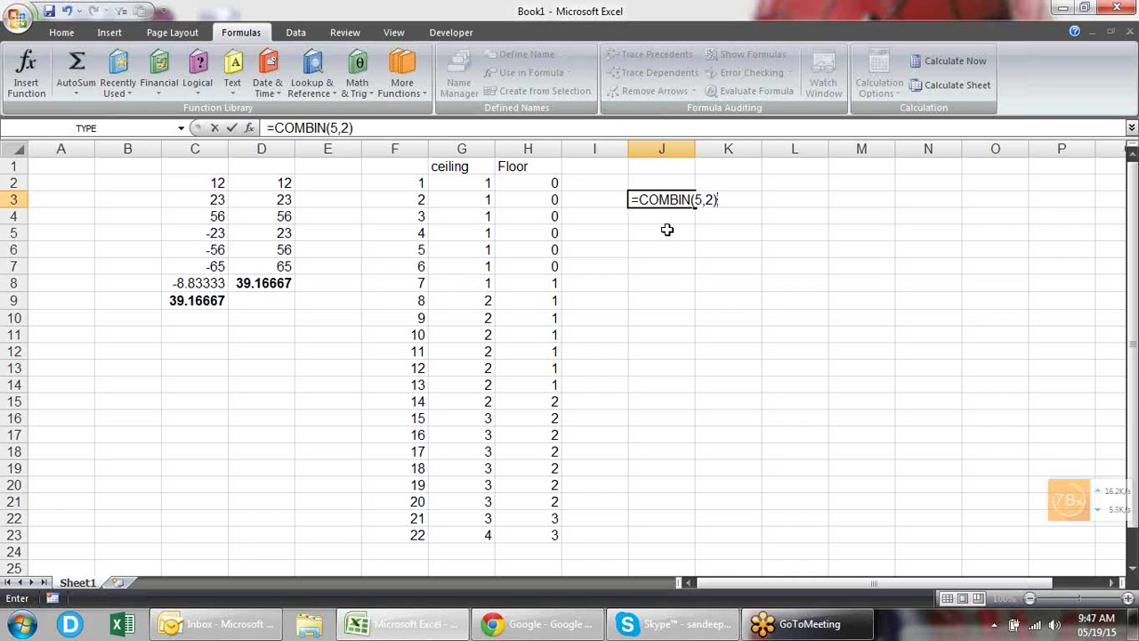
key("Return")
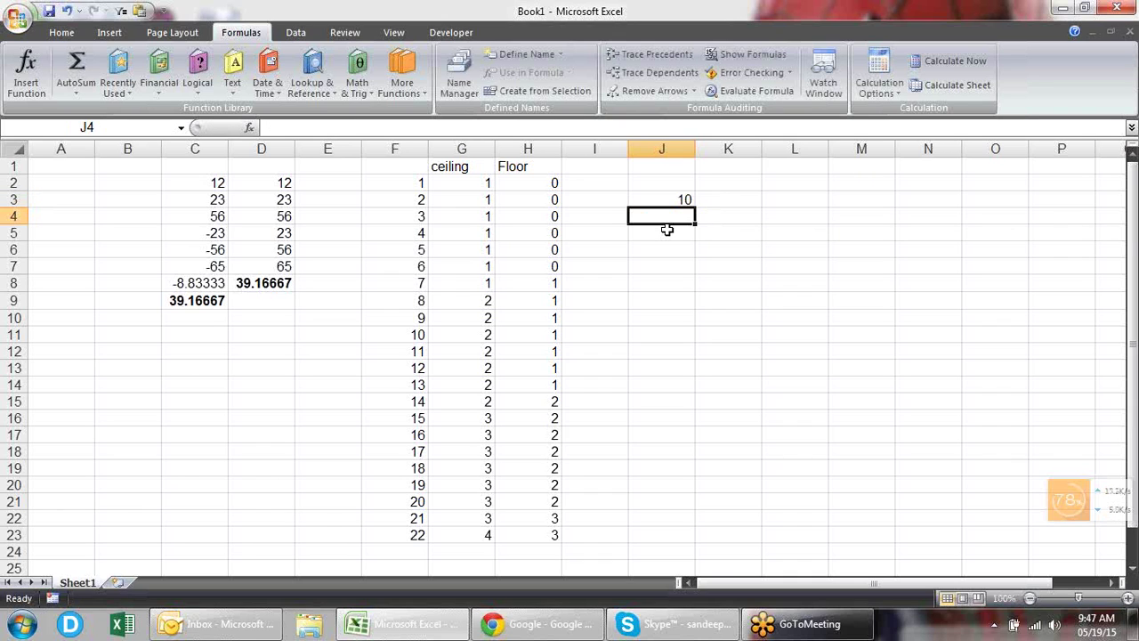
Step: Edit J3 to =COMBIN(5,3), which still gives 10
key("Up")
key("F2")
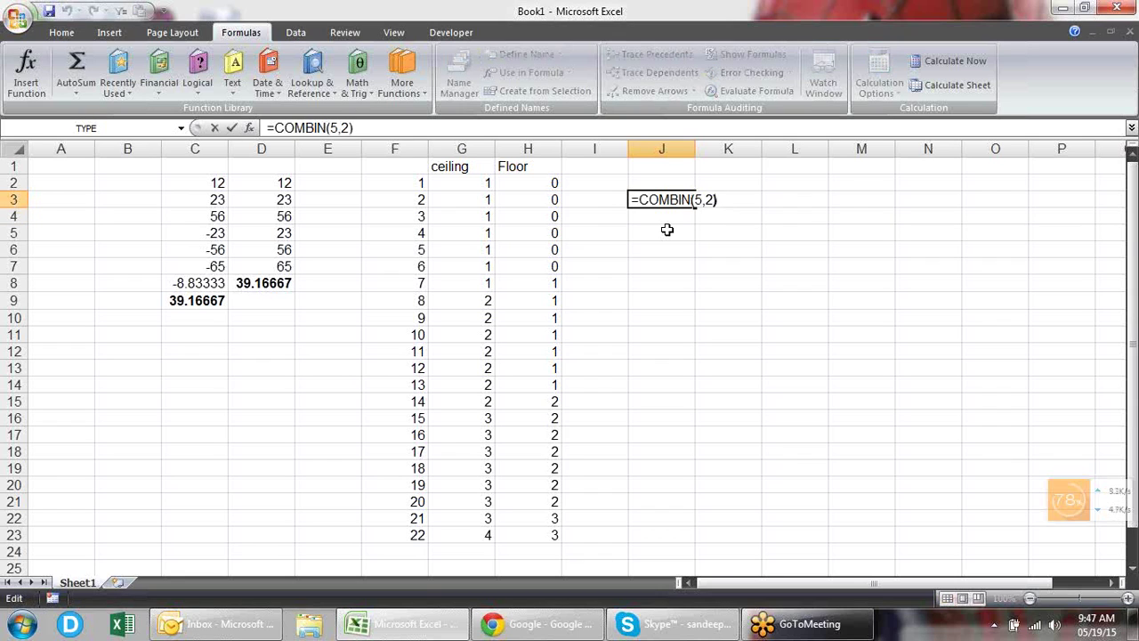
key("Left")
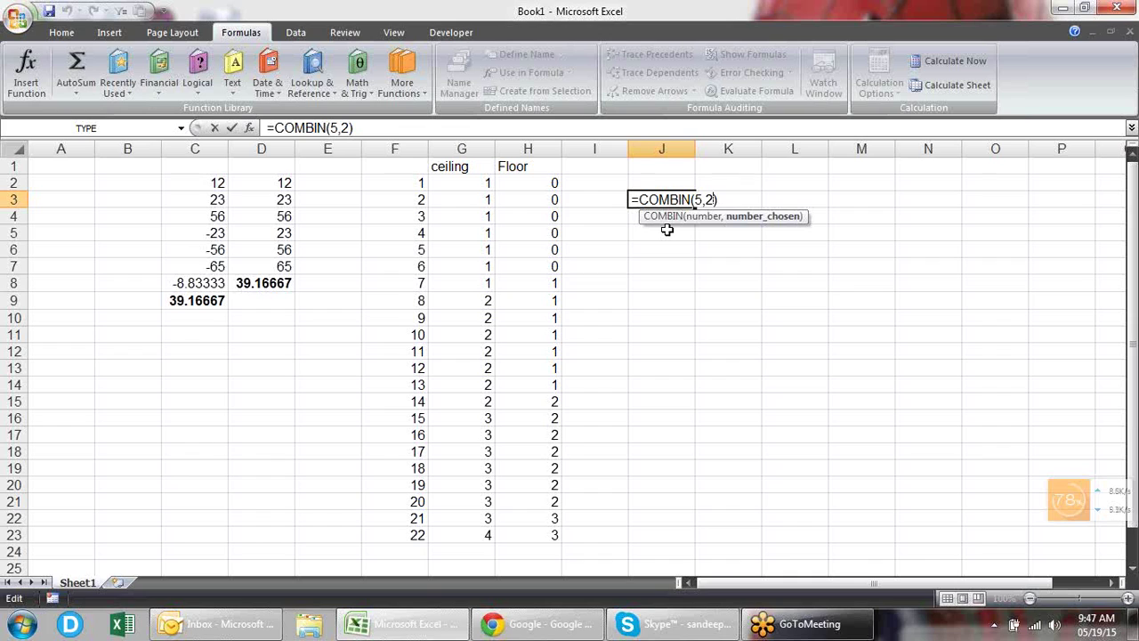
key("BackSpace")
type("3")
key("Return")
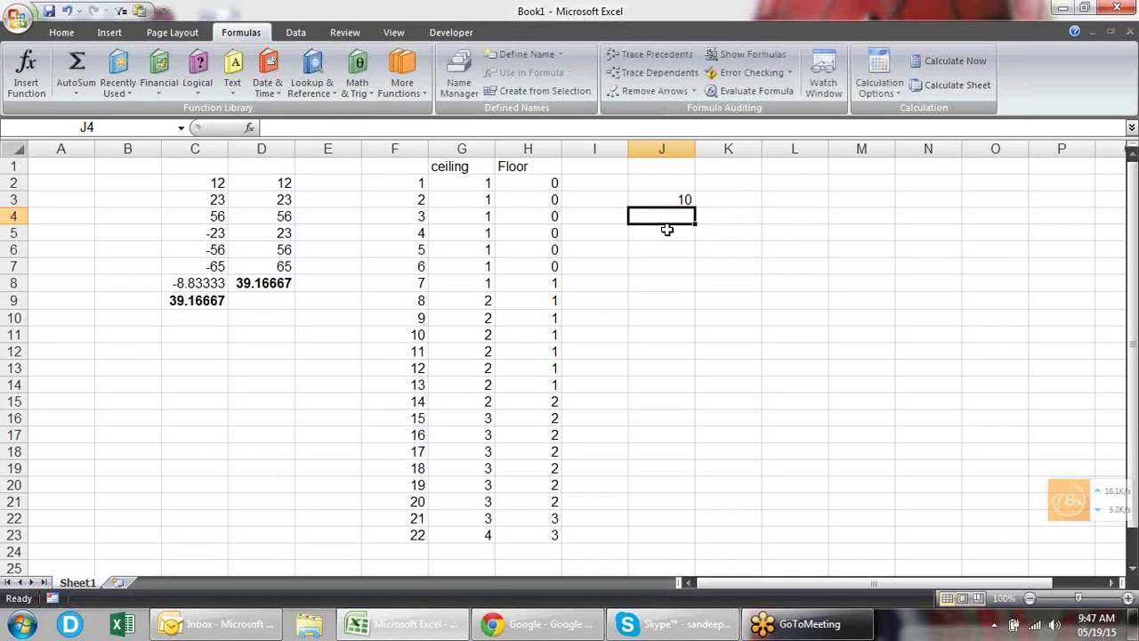
Step: Change J3 to =COMBIN(5,4), giving 5
key("Up")
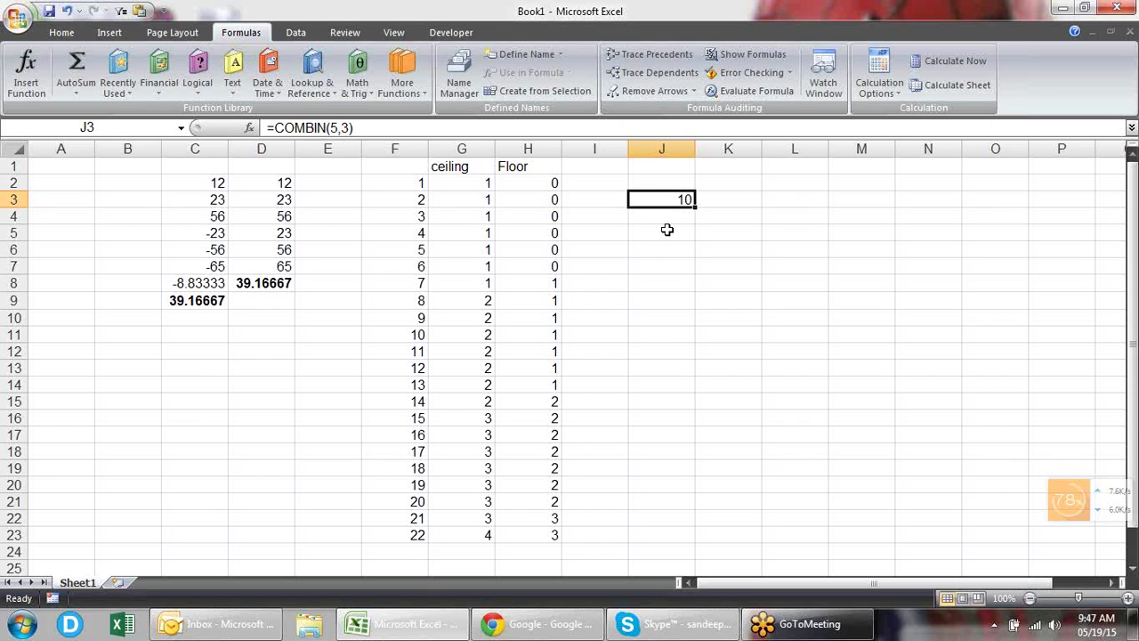
key("F2")
key("Left")
key("BackSpace")
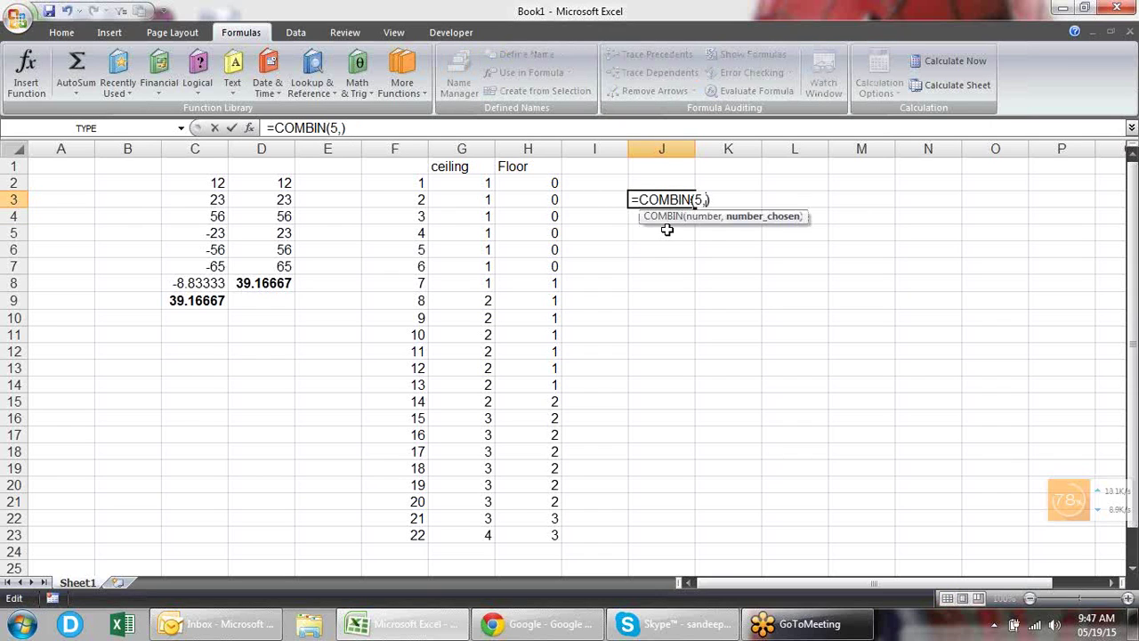
type("4")
key("Return")
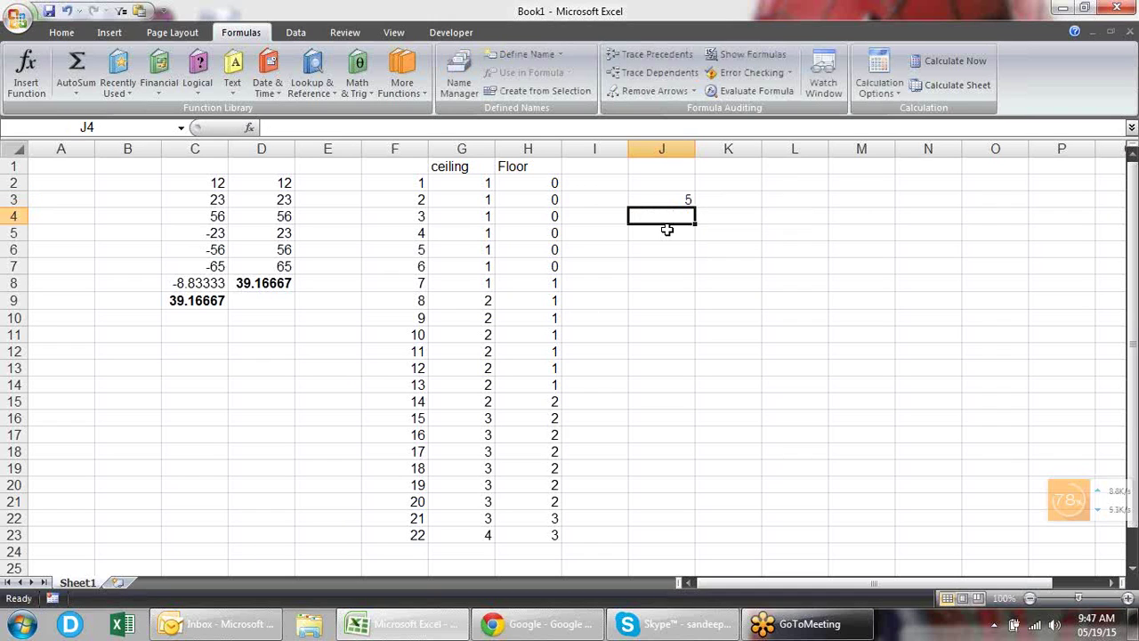
Step: Browse the cells around J3 and return to the COMBIN(5,4) result
key("Up")
key("Right")
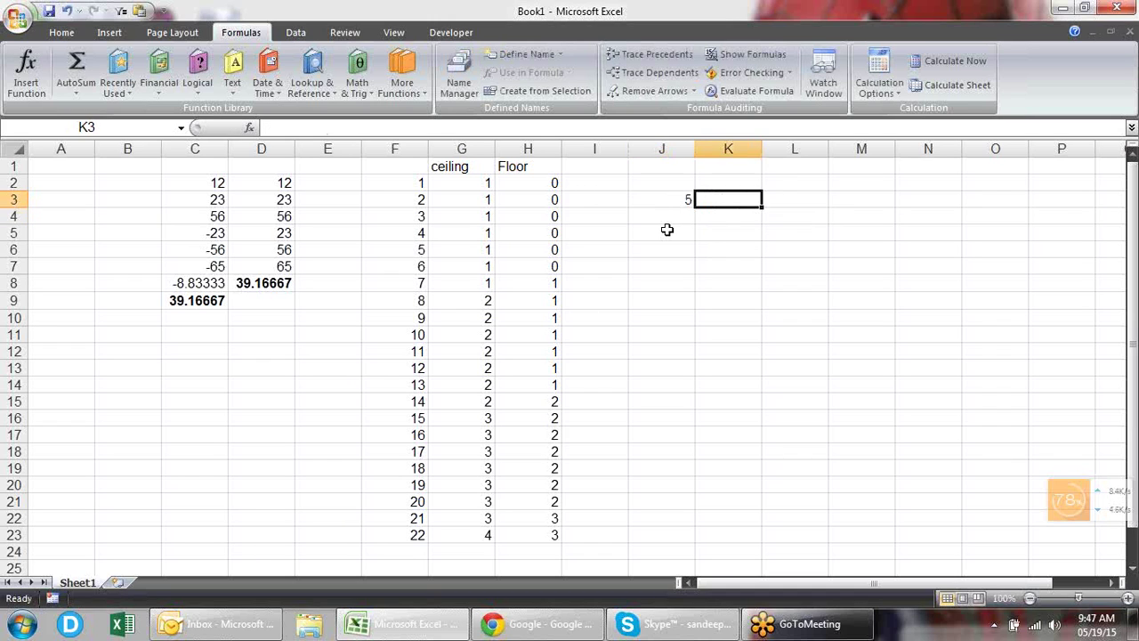
key("Right")
key("shift+Down")
key("shift+Down")
key("shift+Down")
key("shift+Down")
key("shift+Down")
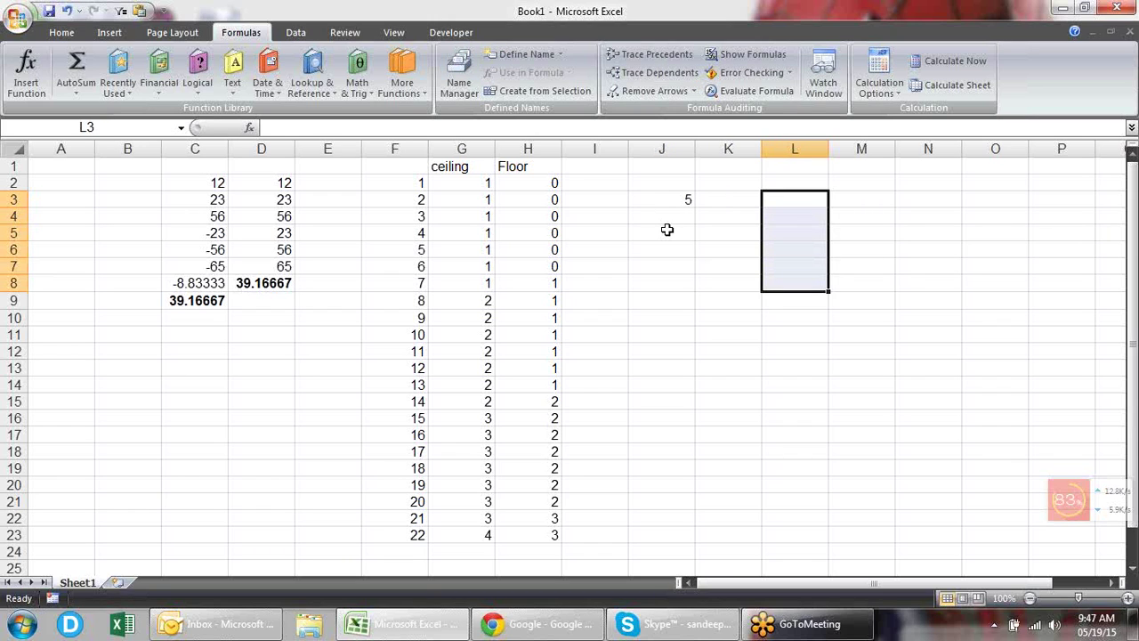
key("Right")
key("Left")
key("Left")
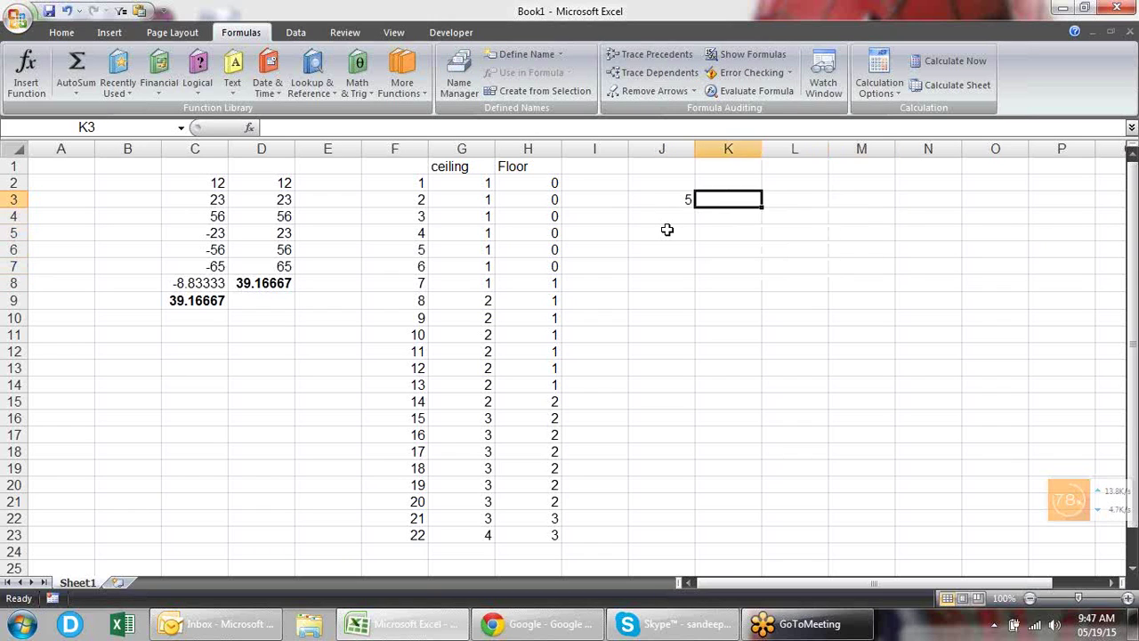
key("Left")
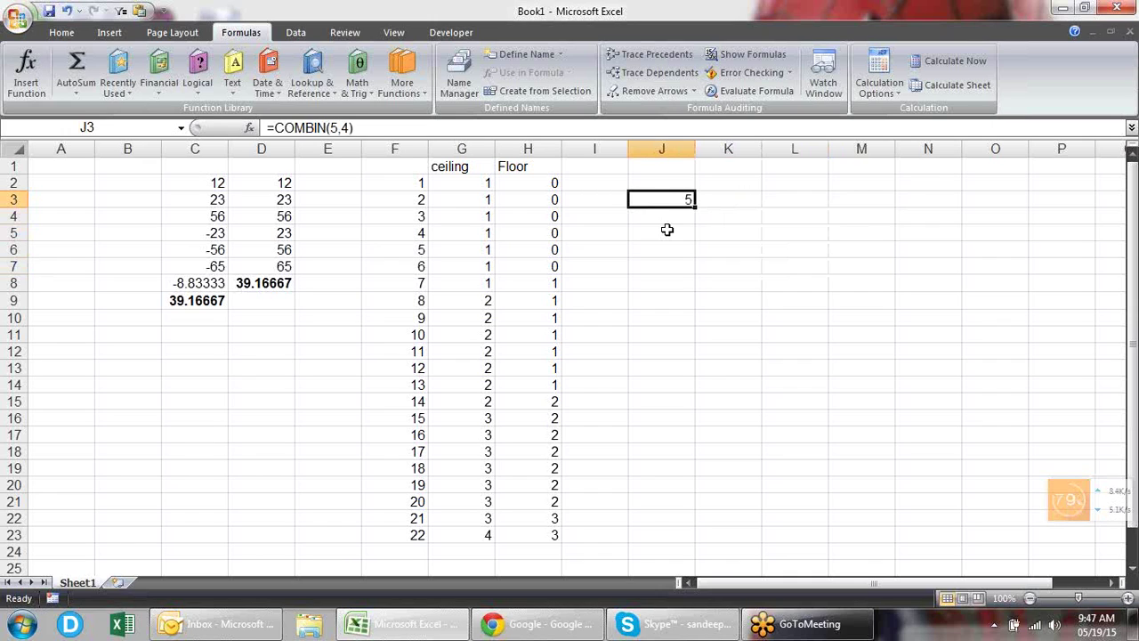
key("Down")
key("Down")
key("Up")
key("Down")
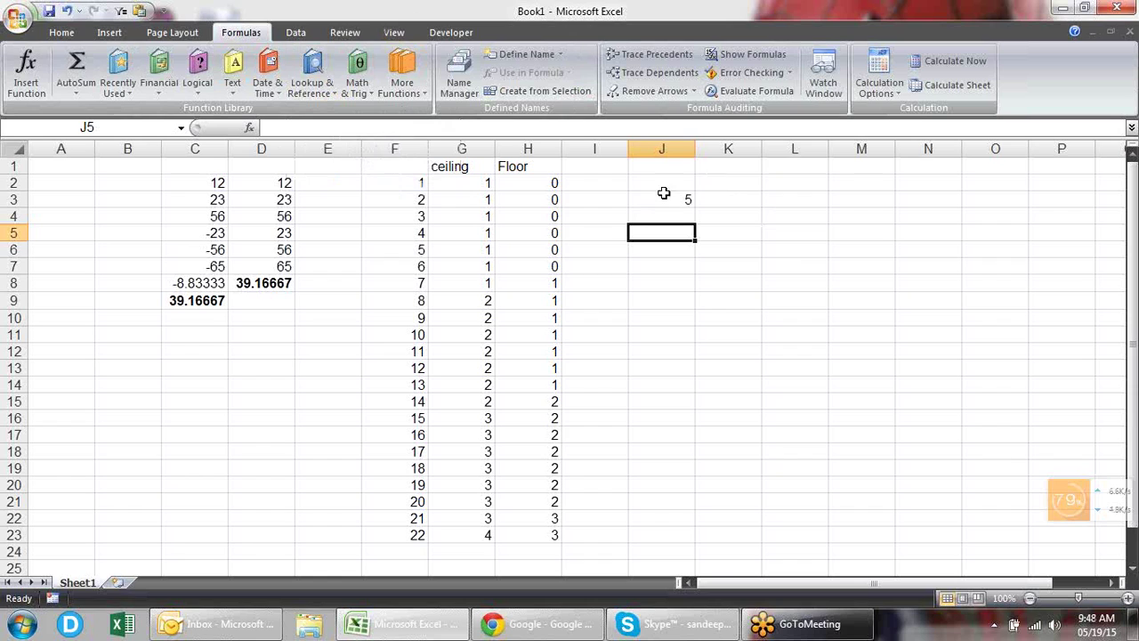
Step: Copy the COMBIN result from J3 into E1
left_click(692, 198)
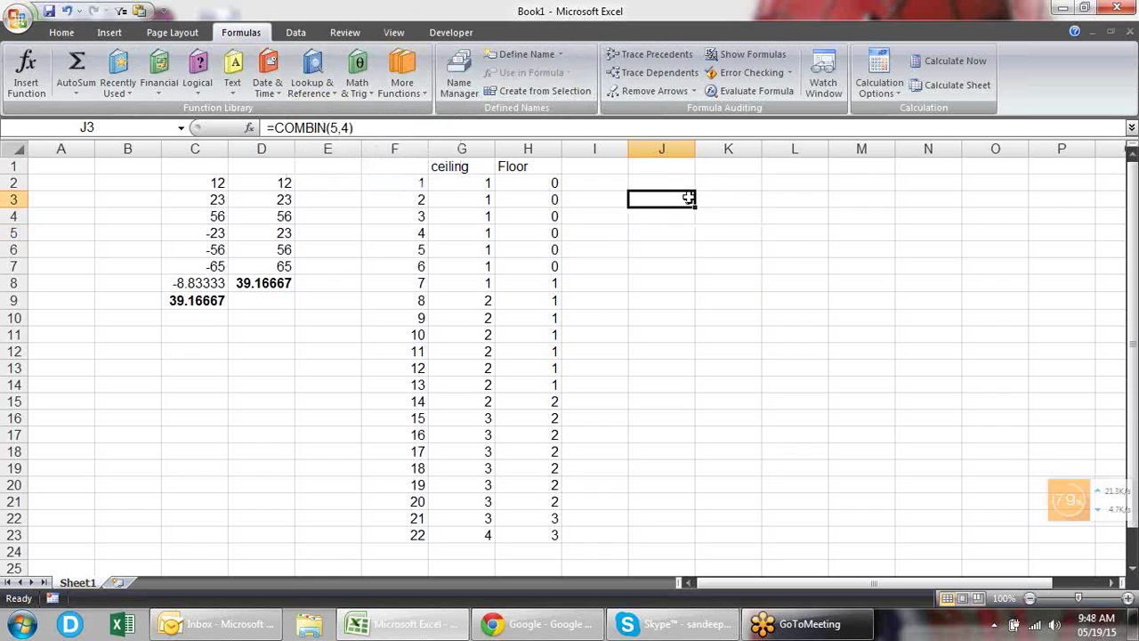
key("ctrl+c")
key("Up")
key("Up")
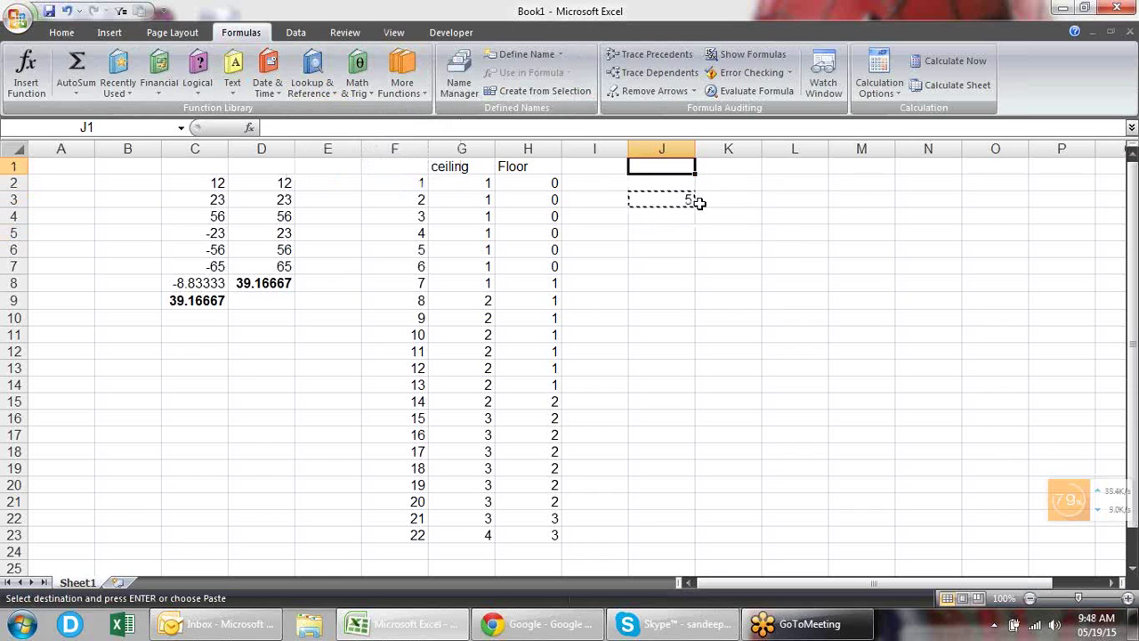
key("Left")
key("Left")
key("Left")
key("Left")
key("Left")
key("Return")
key("Right")
key("Right")
key("Right")
key("Right")
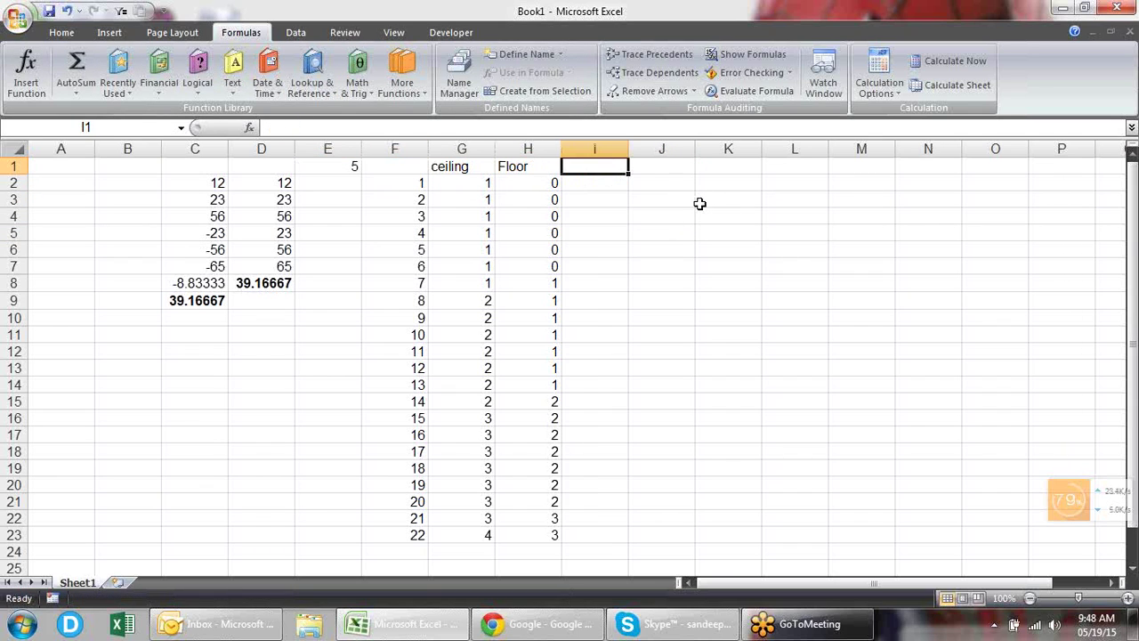
Step: Add the headings Even in I1 and Odd in J1
type("Even")
key("Tab")
type("Od")
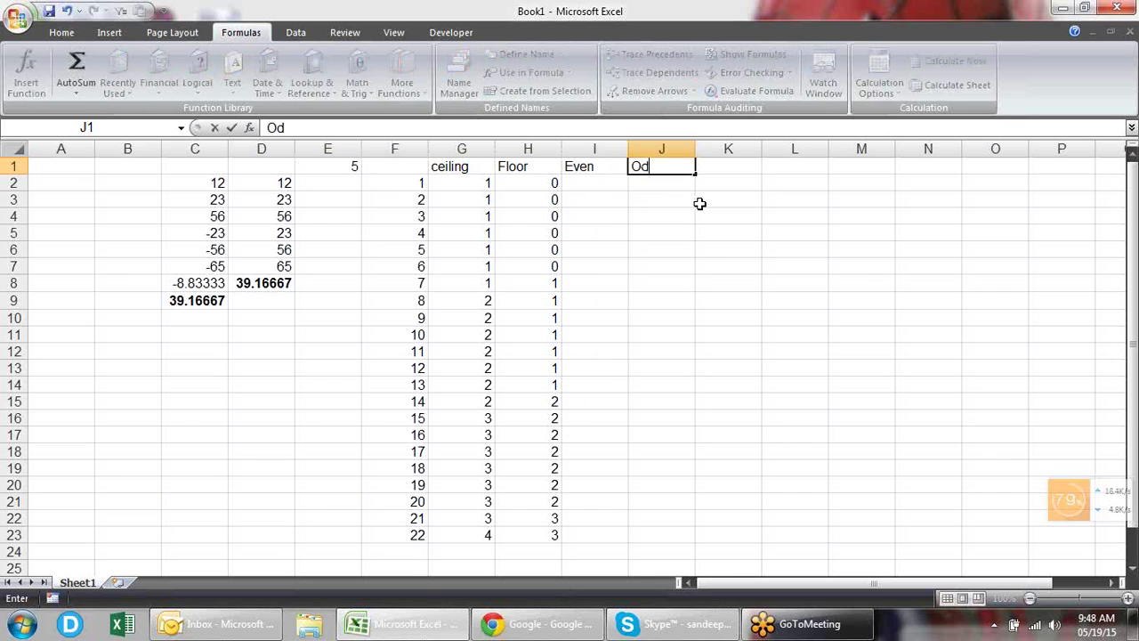
type("d")
key("Return")
Step: Enter =EVEN(F2) in I2 and fill it down to row 23
type("=e")
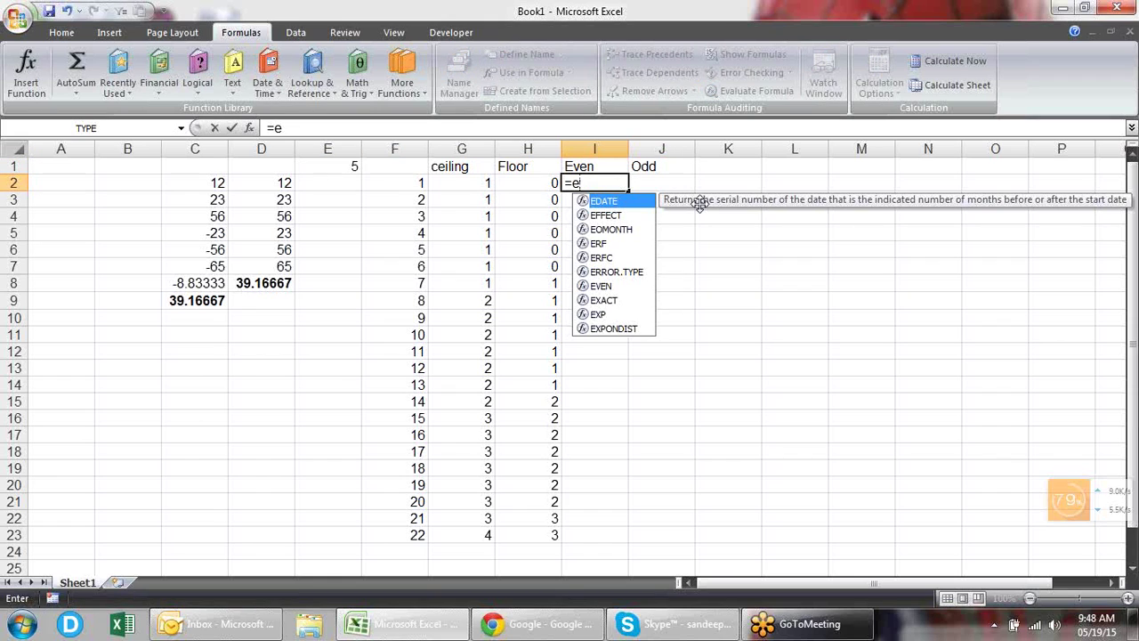
type("v")
key("Tab")
key("Left")
key("Left")
key("Left")
key("Return")
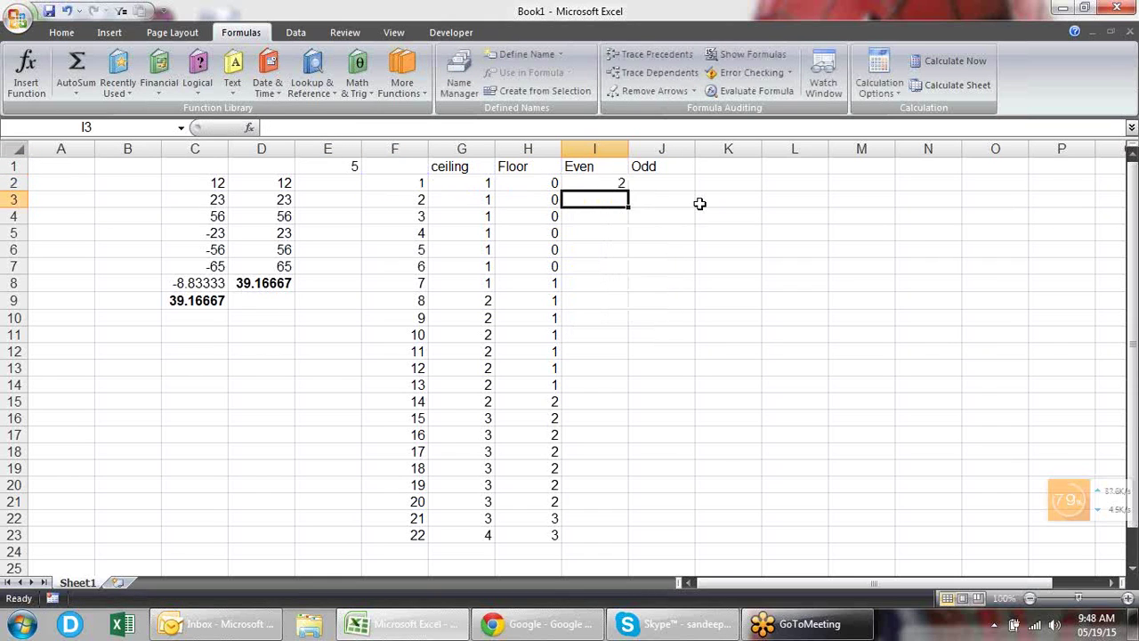
left_click(616, 184)
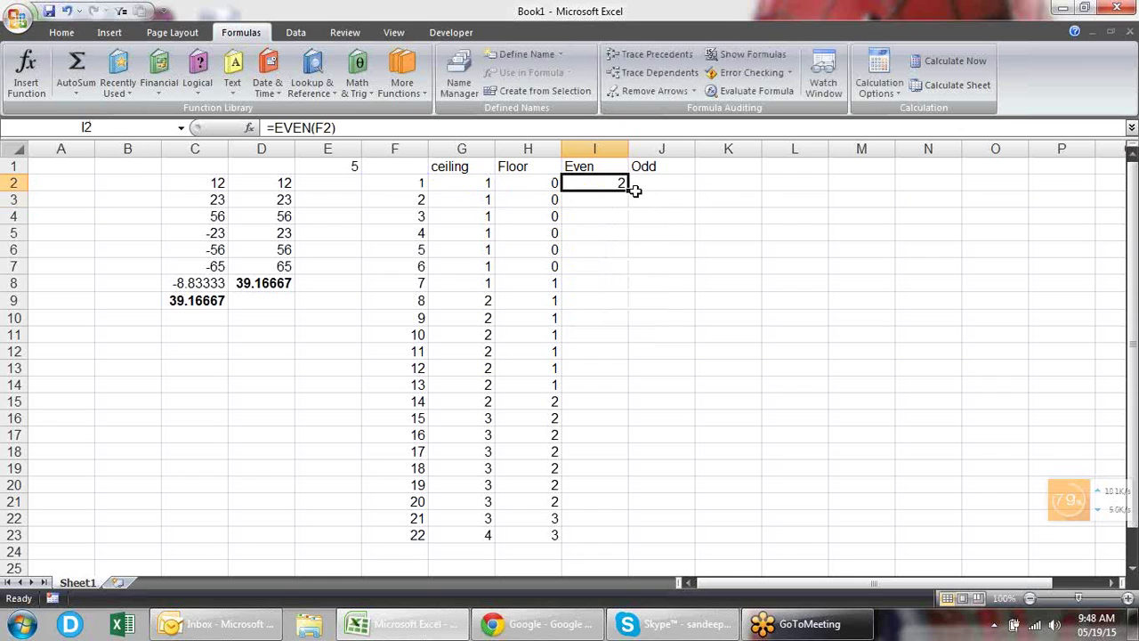
double_click(629, 191)
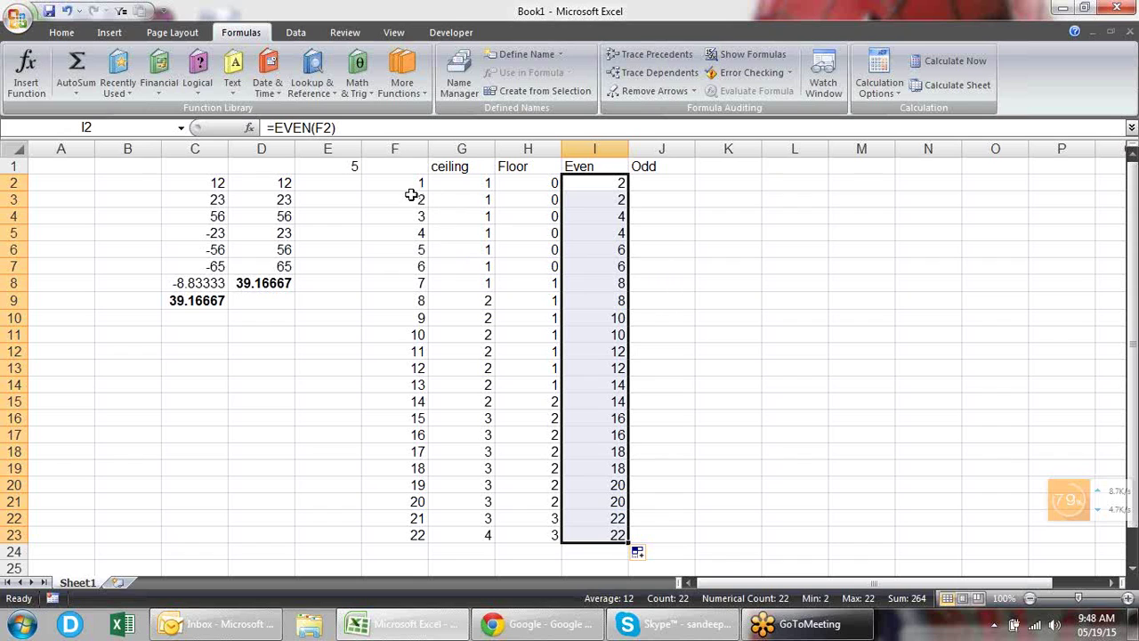
Step: Fill J2:J23 with =ODD(F2), then insert a new blank Sheet2
left_click(672, 180)
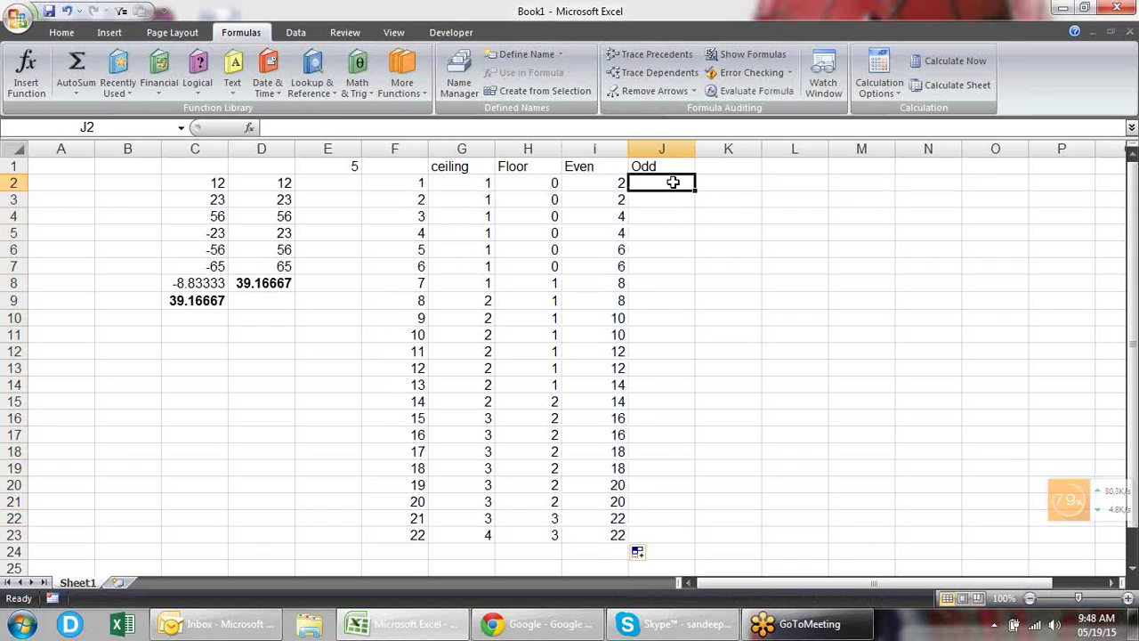
type("=odd")
key("Tab")
key("Left")
key("Left")
key("Left")
key("Left")
key("Return")
left_click(673, 182)
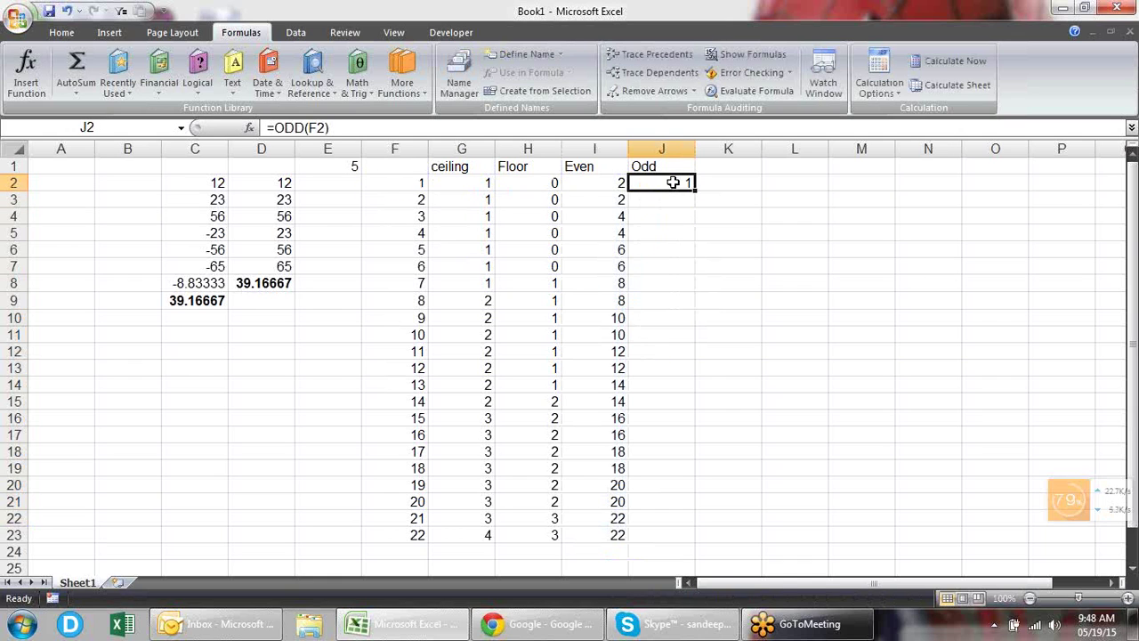
double_click(695, 190)
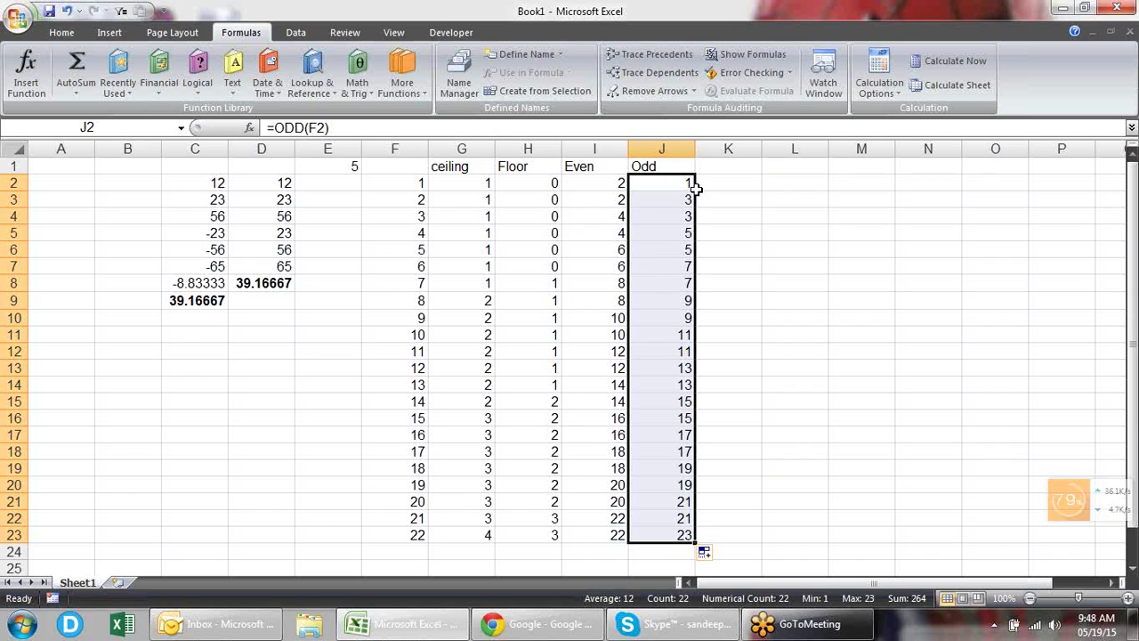
left_click(775, 230)
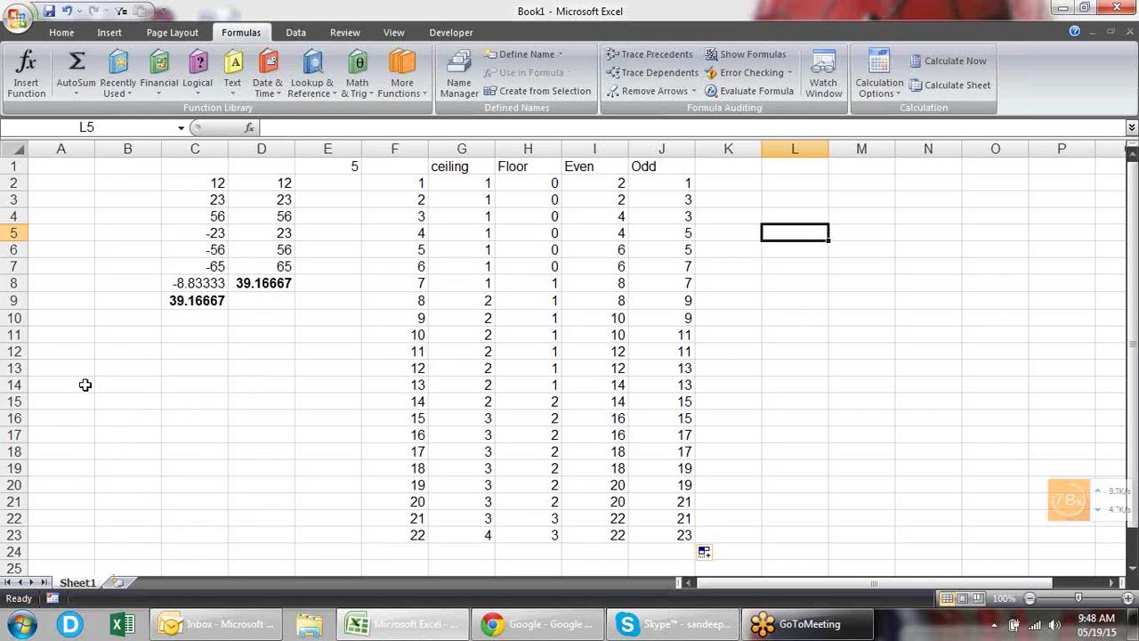
left_click(116, 583)
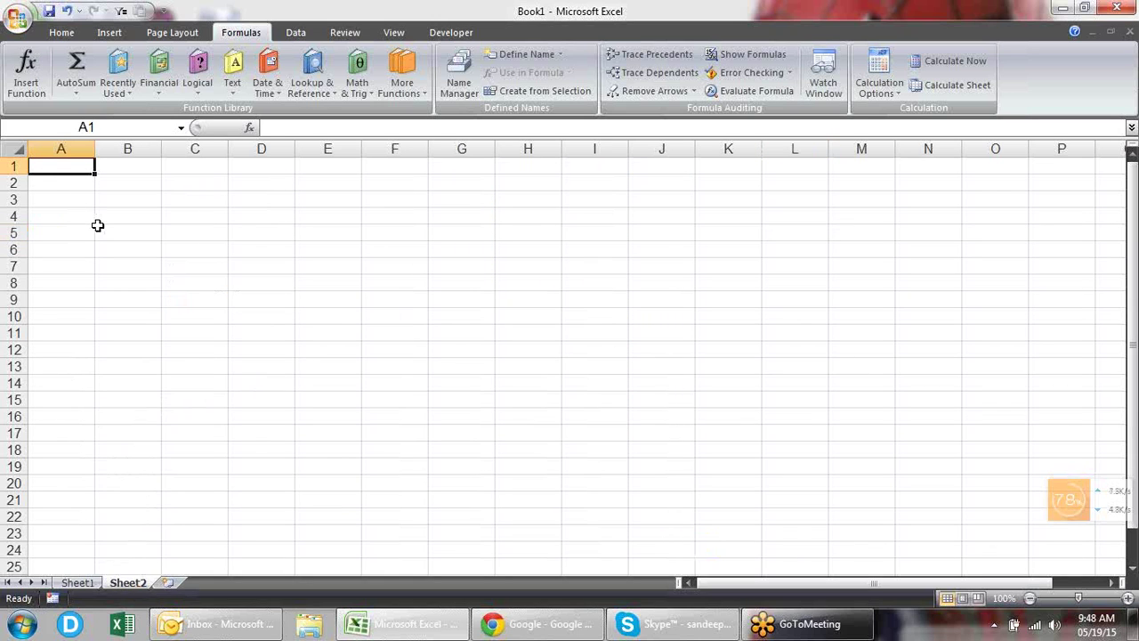
Step: Type 10.23 in A2 and 10.96 in A3
key("Down")
type("10")
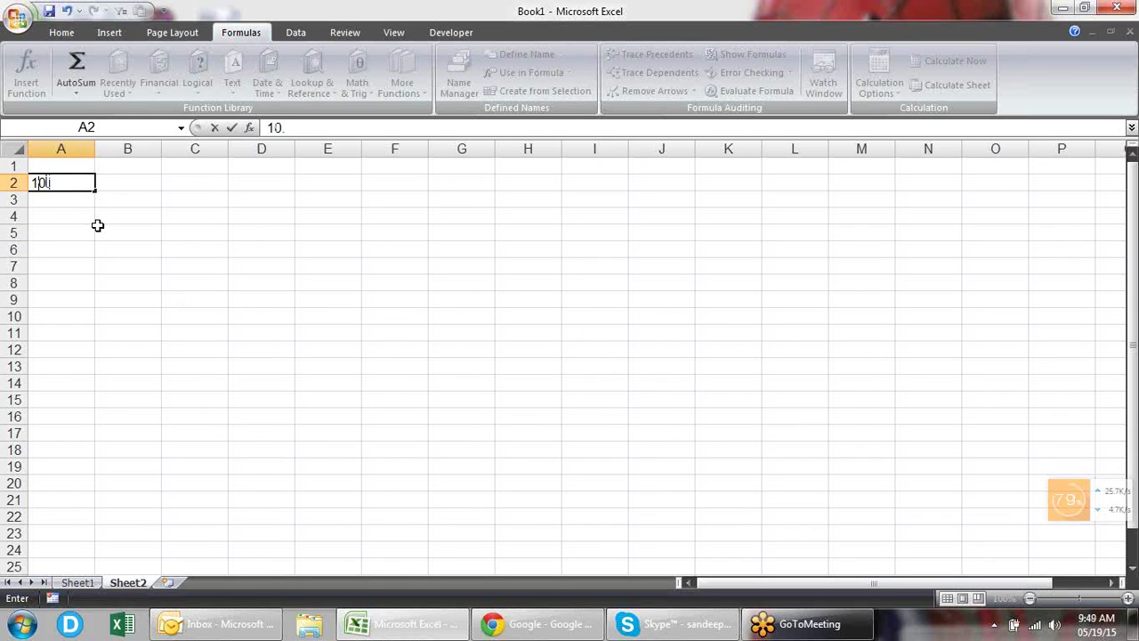
type(".23")
key("Return")
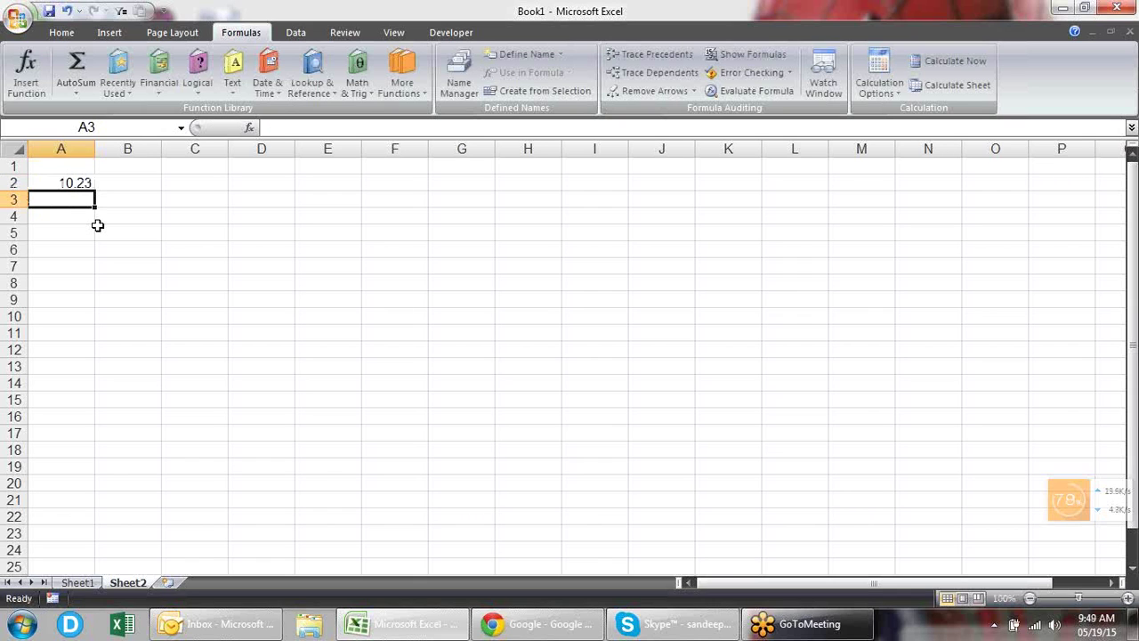
type("10.")
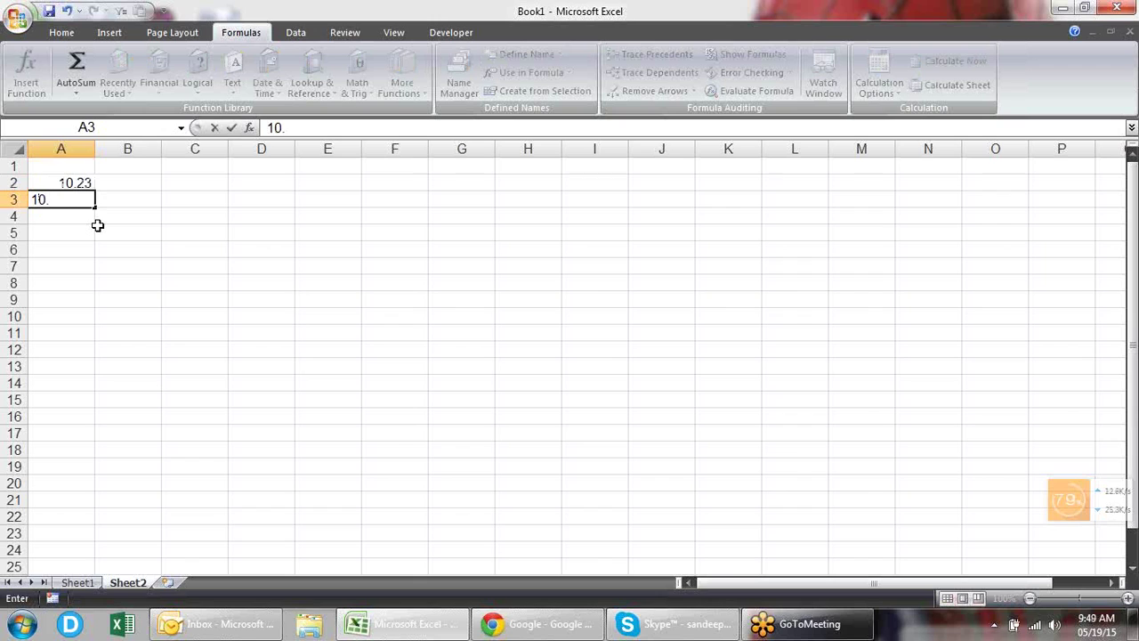
type("96")
key("Return")
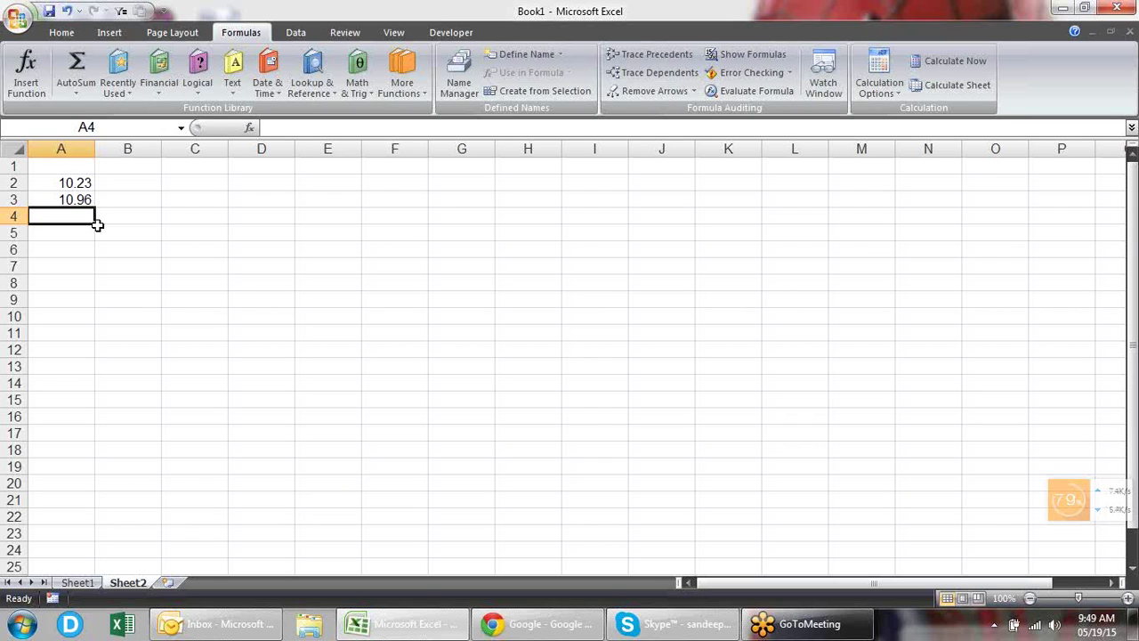
Step: Enter =ROUND(A2,0) in B2 and copy it down to B3, giving 10 and 11
key("Up")
key("Right")
key("Up")
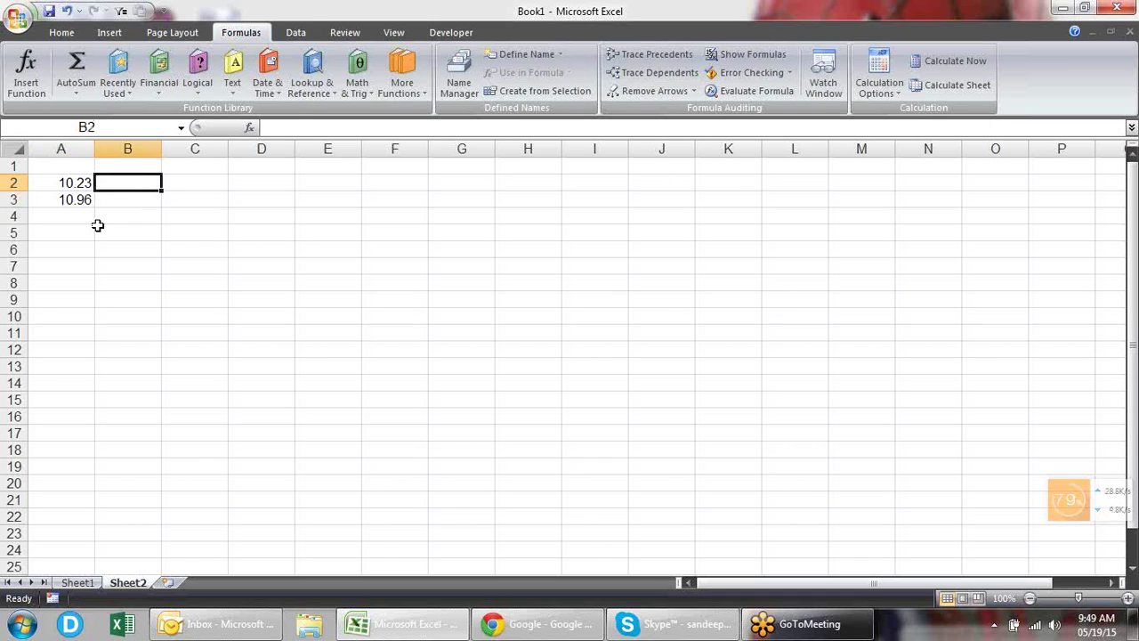
type("=")
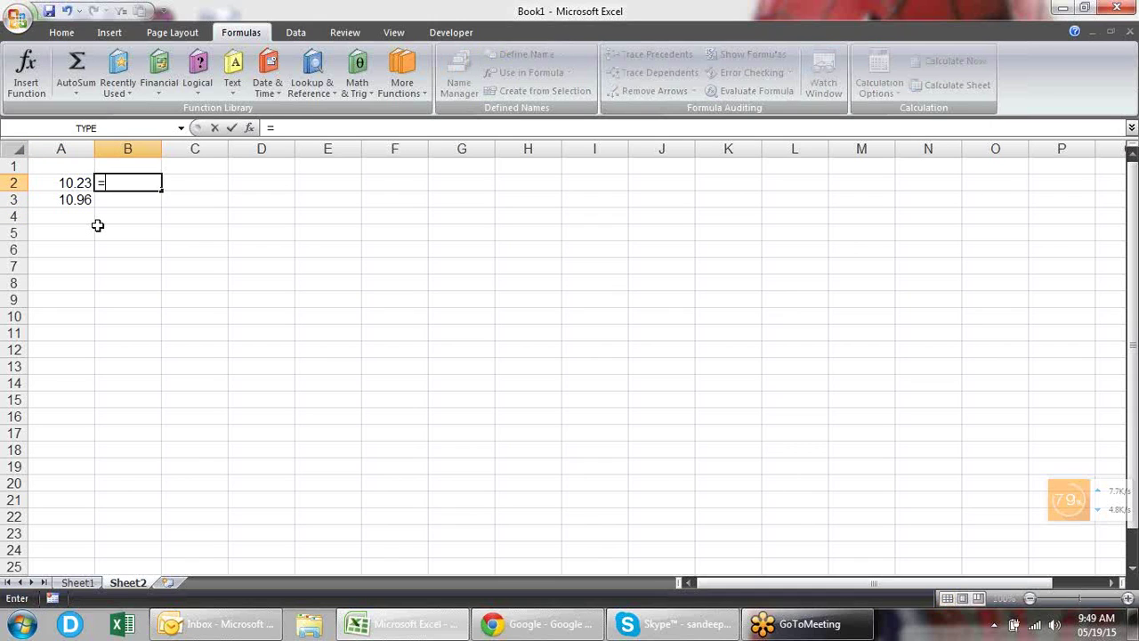
type("ro")
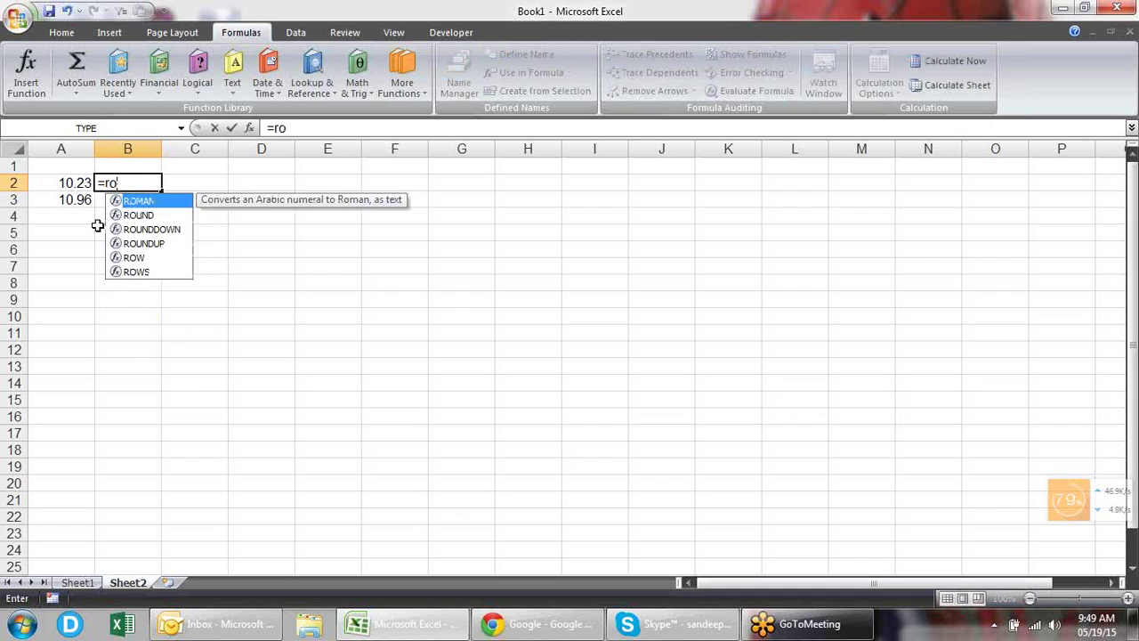
key("Down")
key("Tab")
key("Left")
type(",")
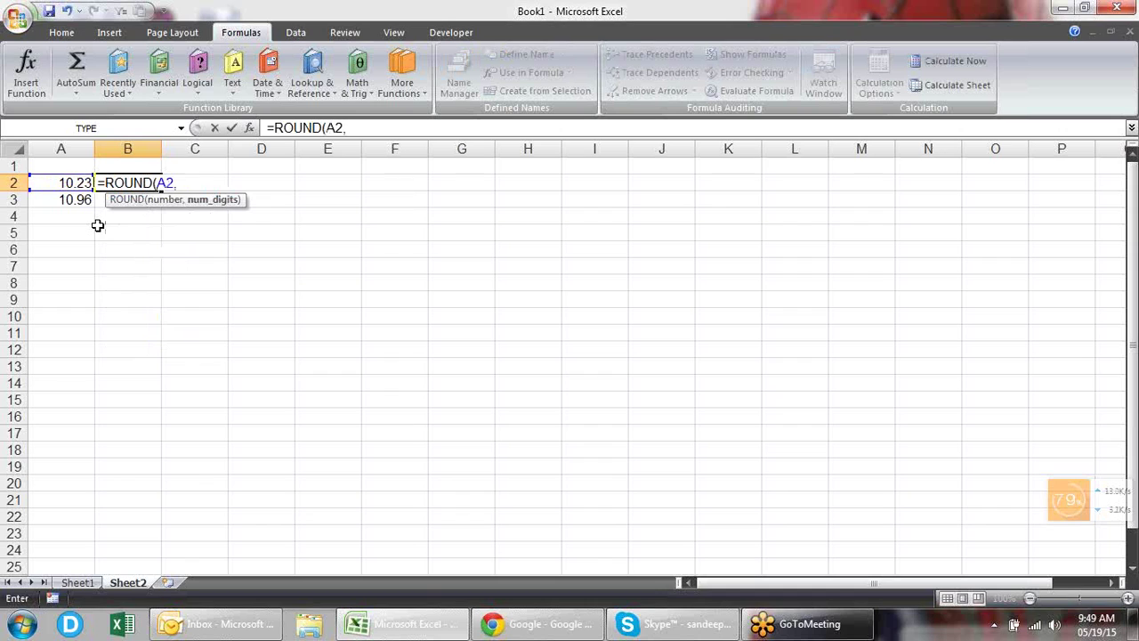
type("0")
type(")")
key("Return")
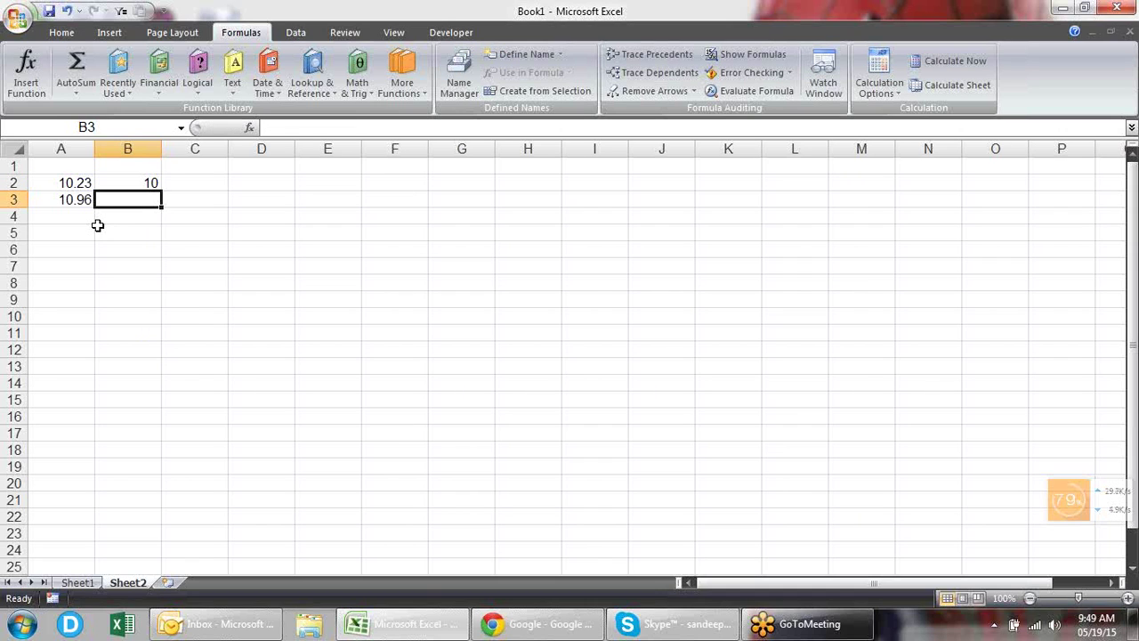
key("ctrl+d")
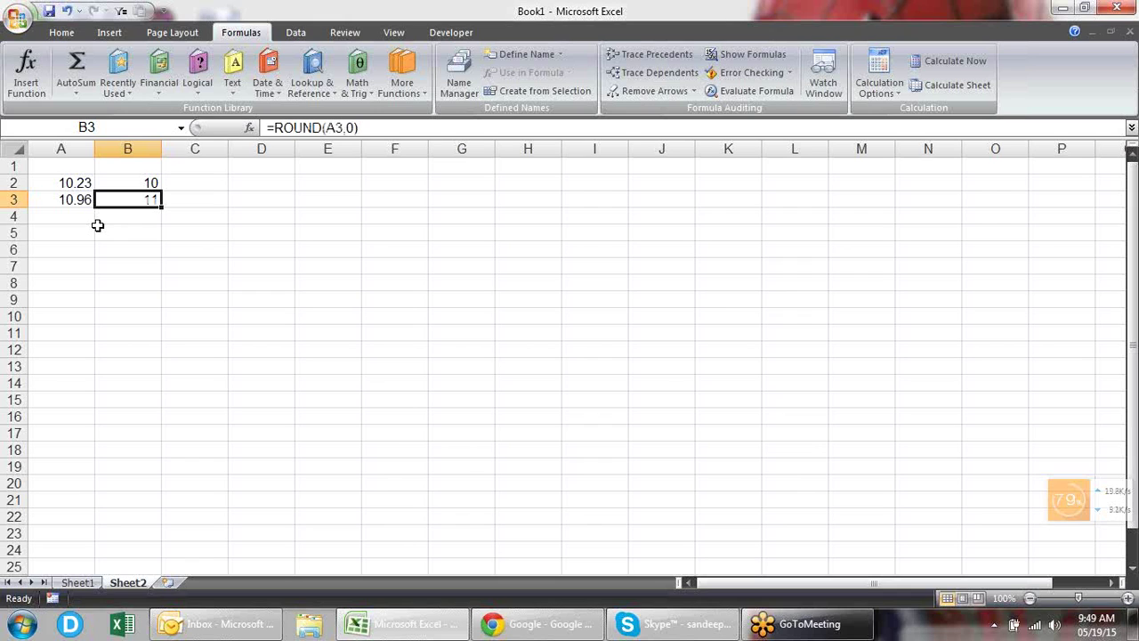
Step: Add the headings Round in B1 and Rondup in C1
left_click(124, 169)
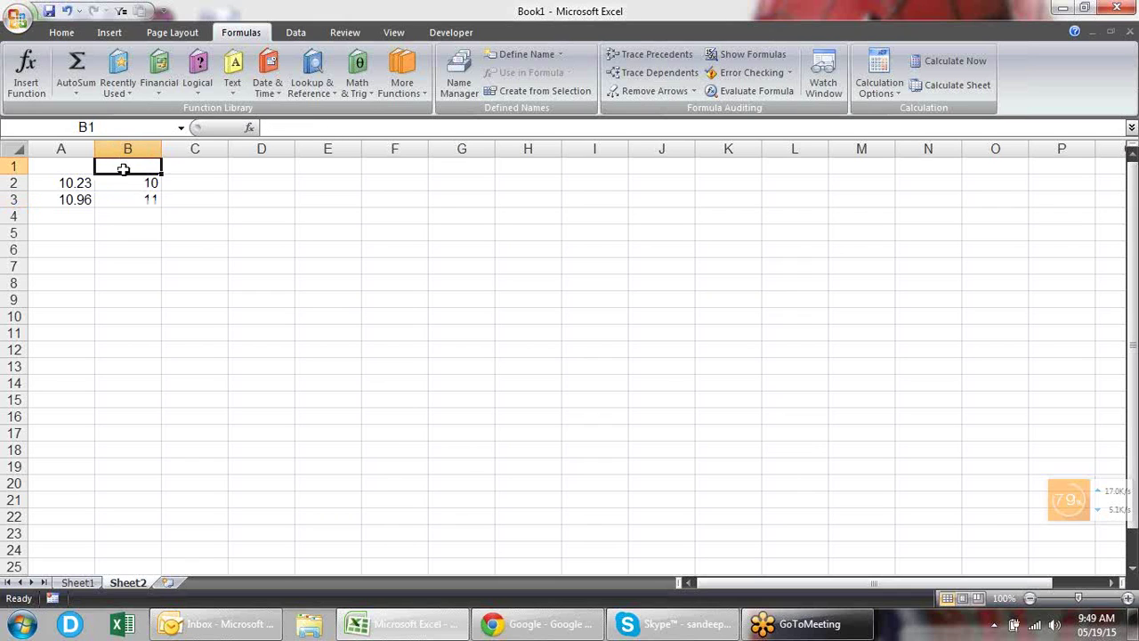
type("Road")
key("BackSpace")
key("BackSpace")
type("und")
key("Return")
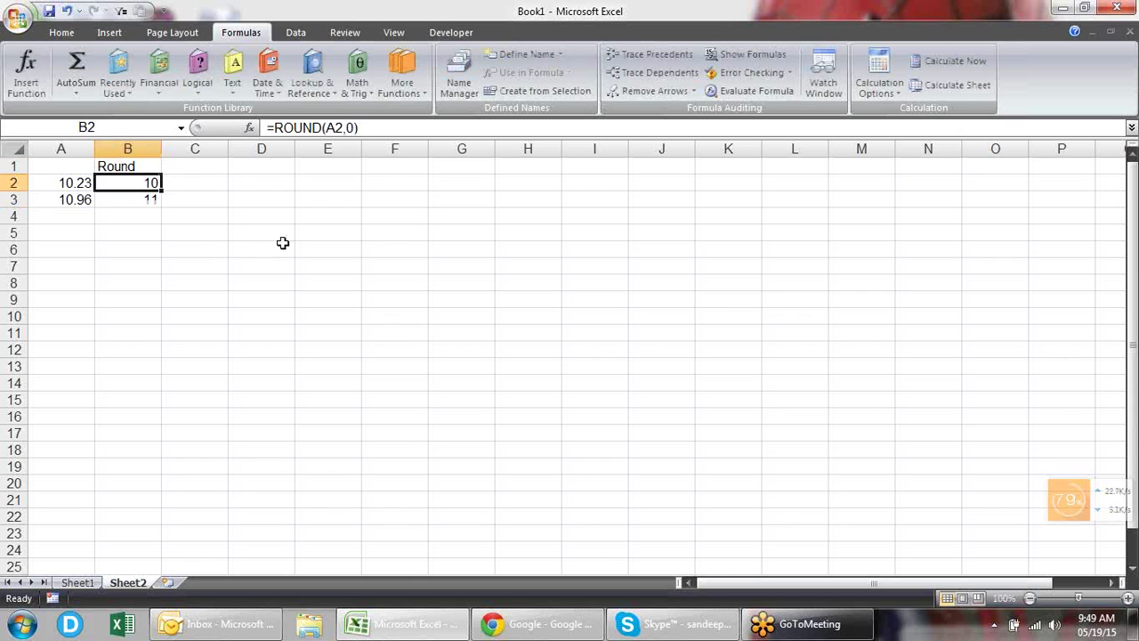
key("Up")
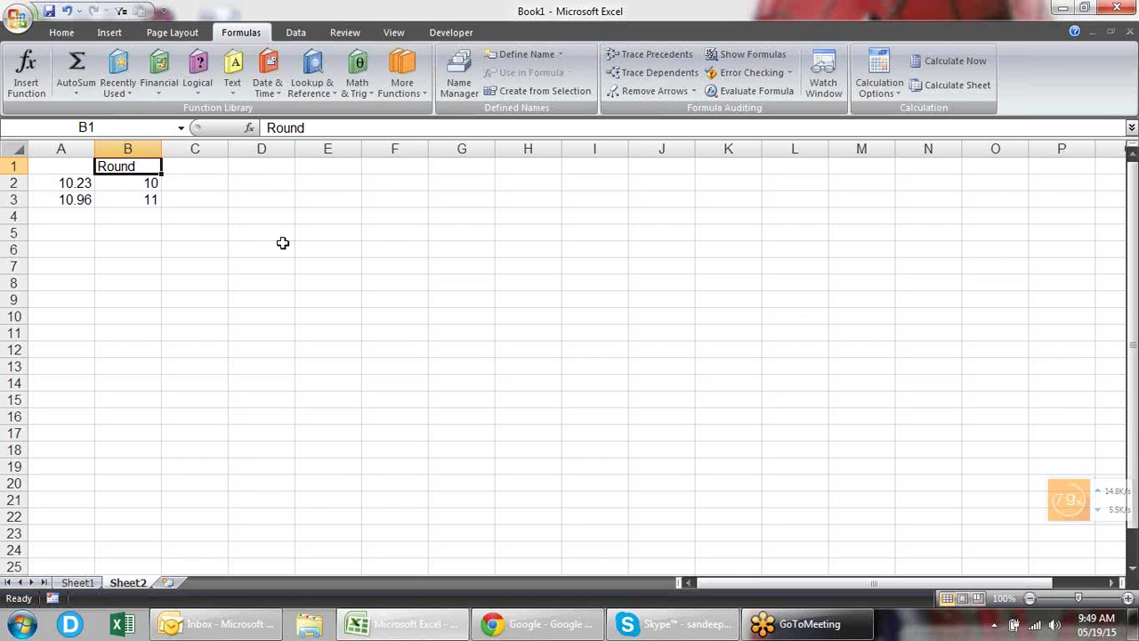
key("Right")
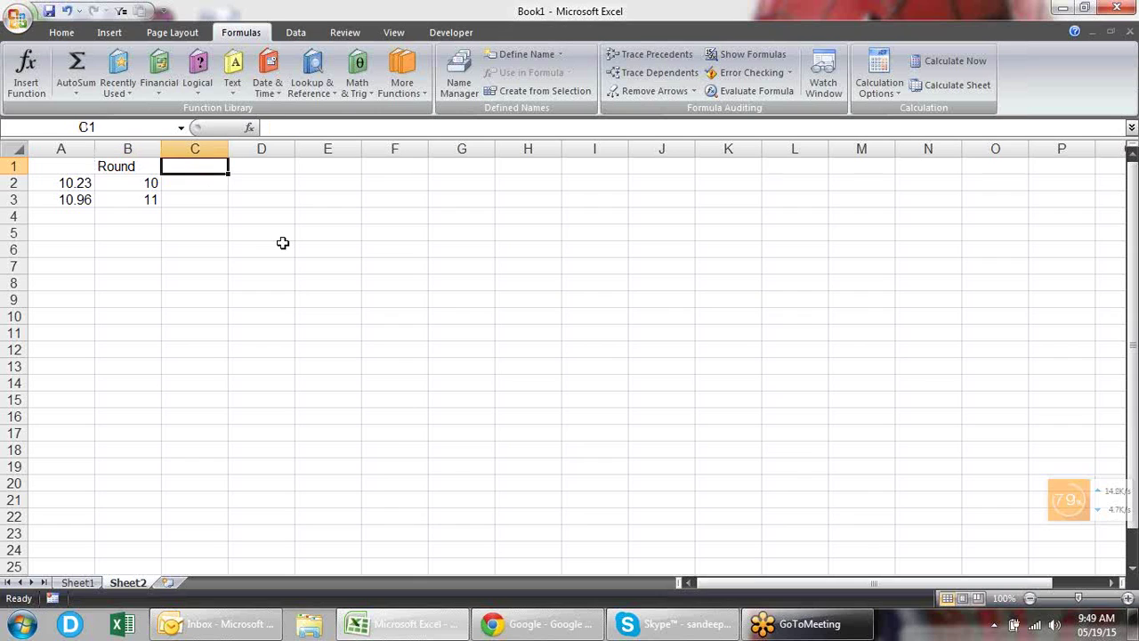
type("Rondp")
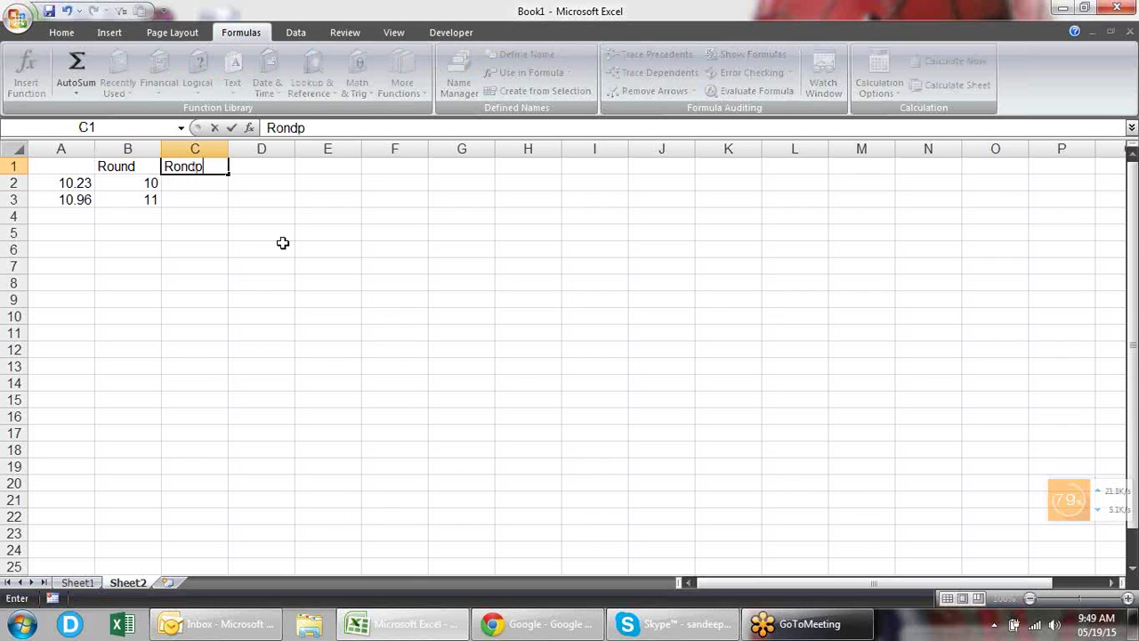
key("BackSpace")
type("u")
type("p")
key("Return")
Step: Enter =ROUNDUP(A2,0) in C2 and fill it to C3, giving 11 and 11
type("=roun")
key("Down")
key("Down")
key("Tab")
type("A2,0)")
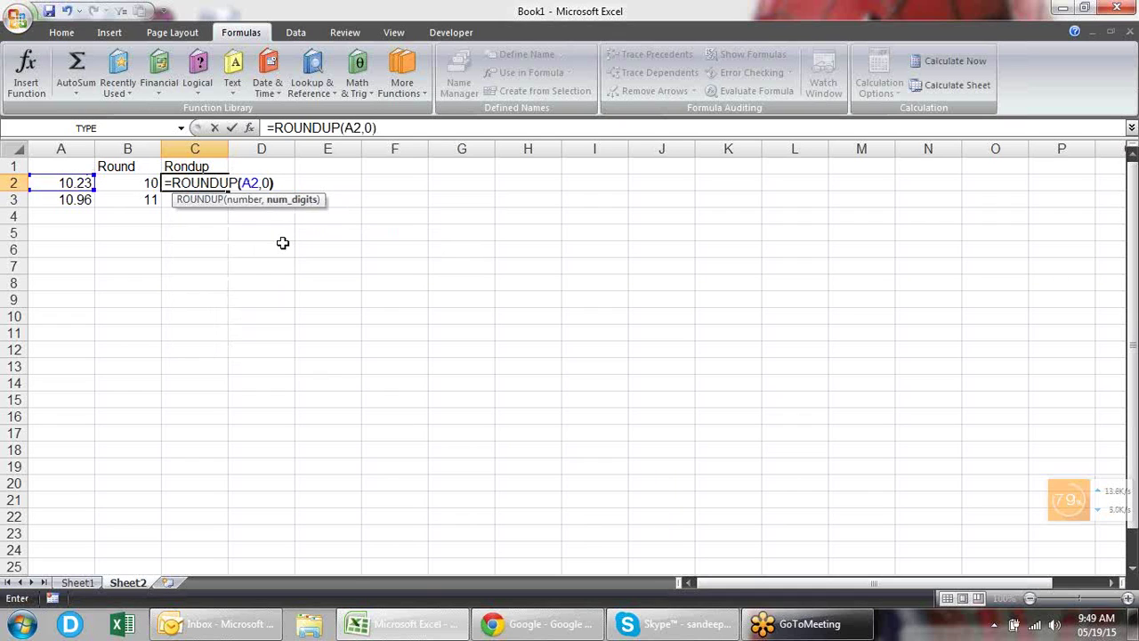
key("Return")
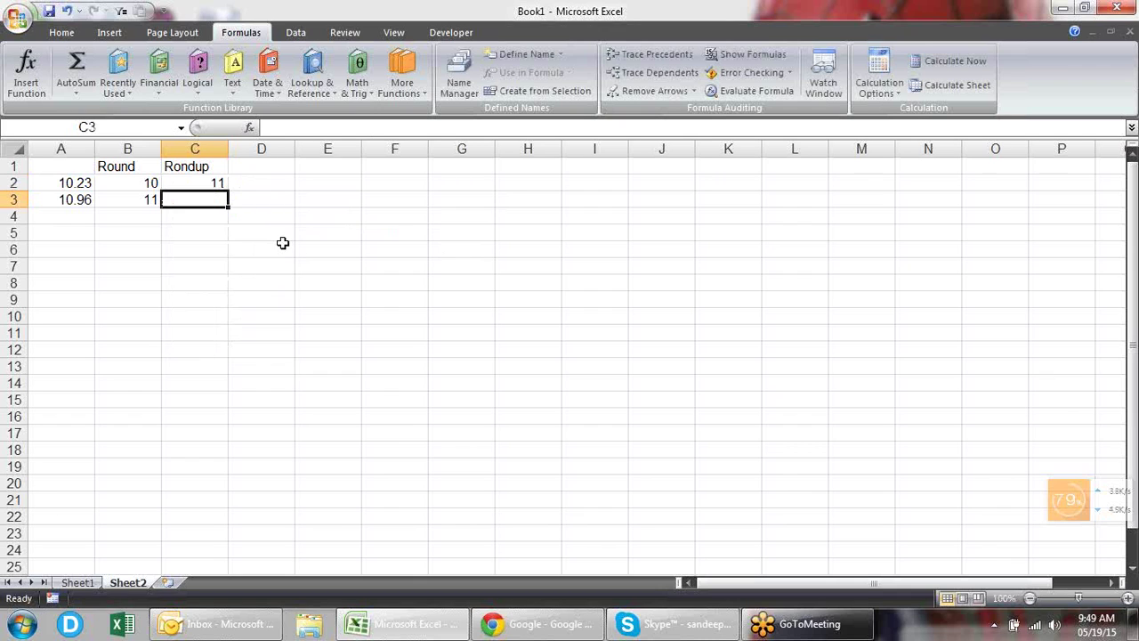
key("ctrl+d")
Step: Begin typing ROUNDDOWN in cell D1
key("Up")
key("Up")
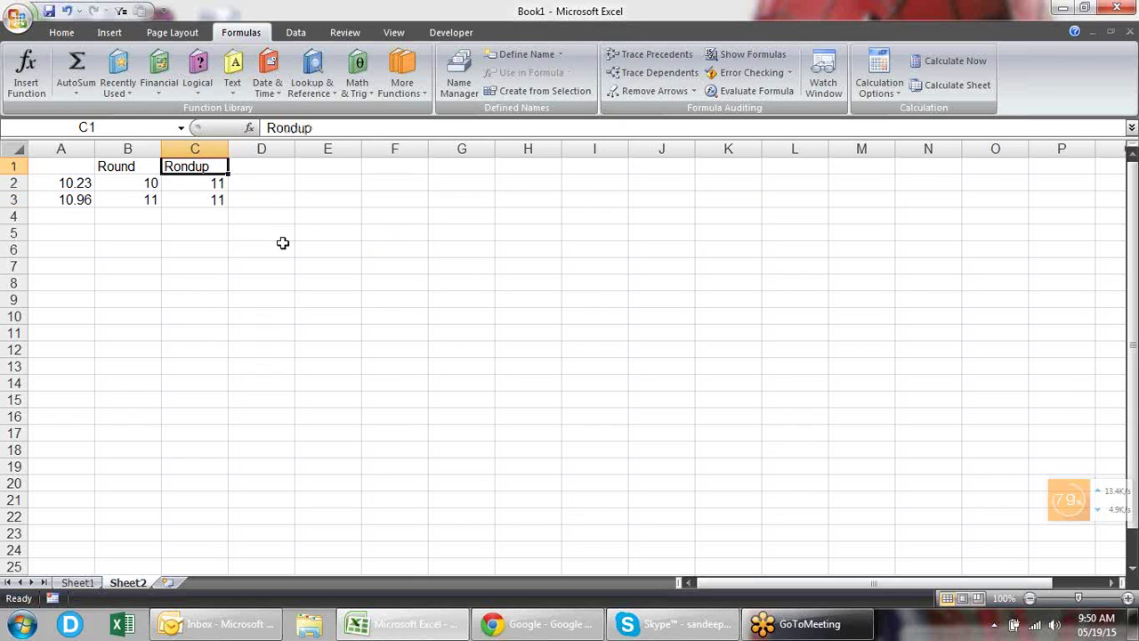
key("Right")
type("=")
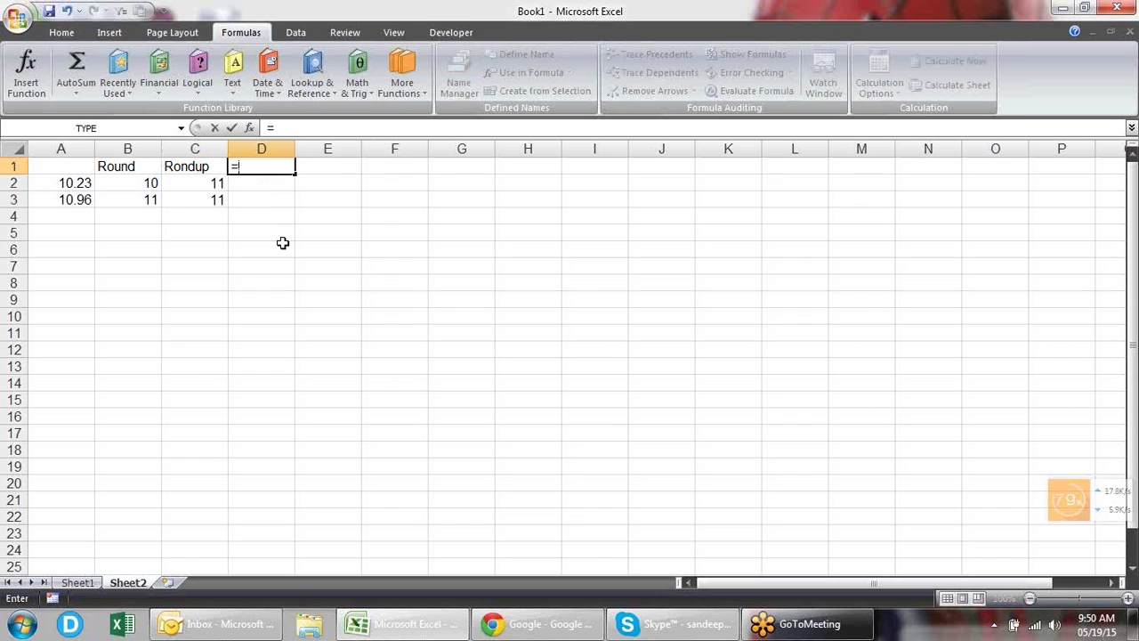
type("round")
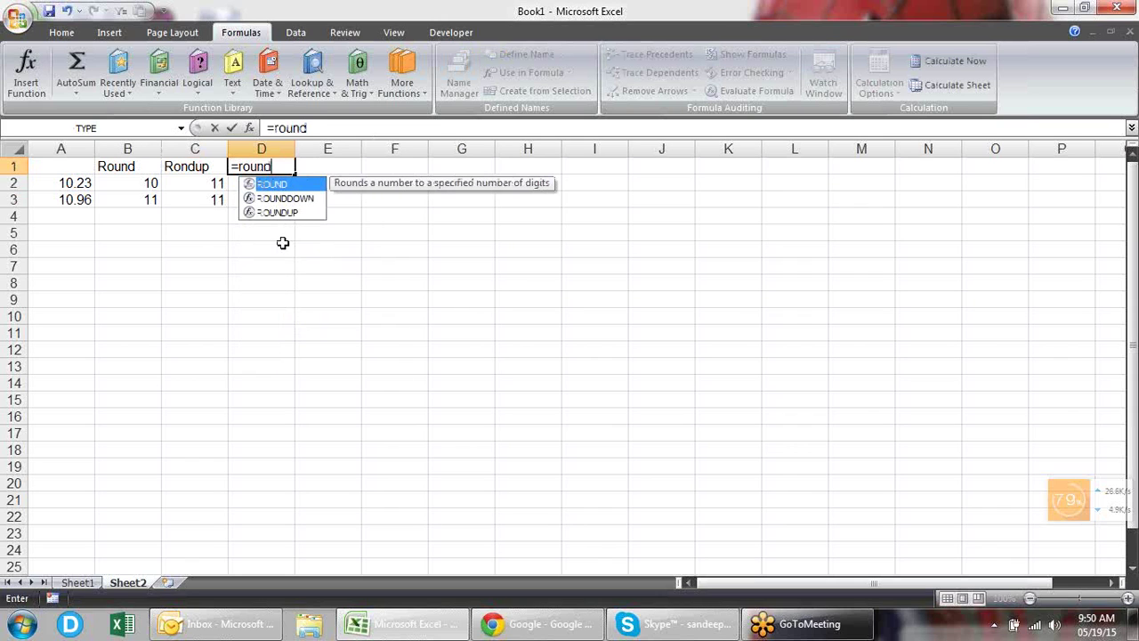
type("d")
Step: Turn D1 into a plain-text ROUNDDOWN header
key("Tab")
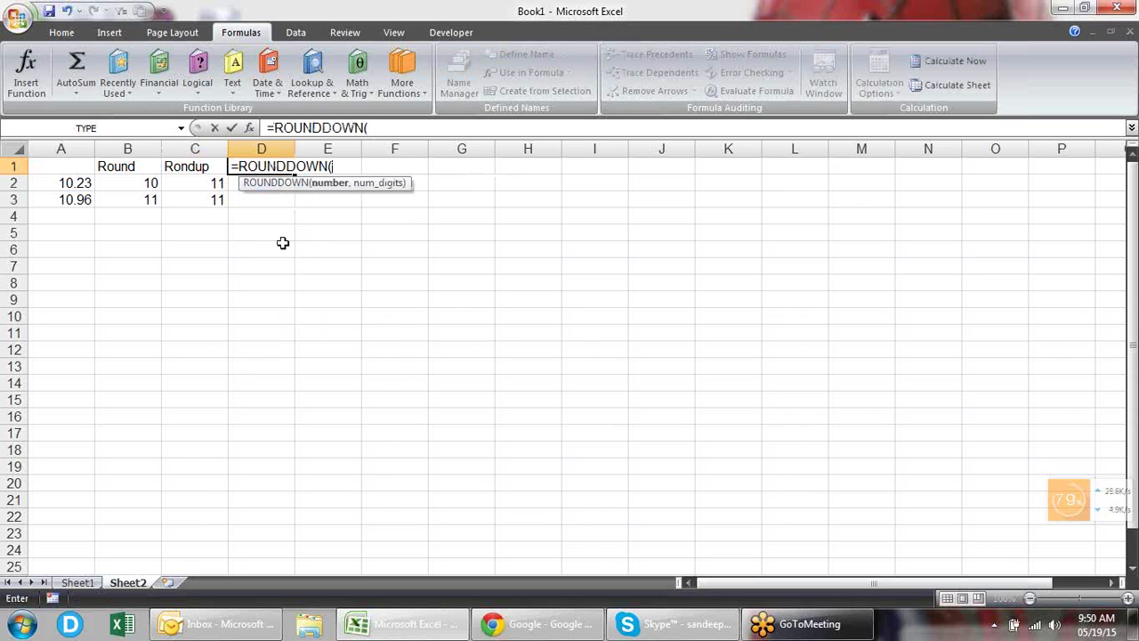
left_click(239, 166)
key("BackSpace")
key("Return")
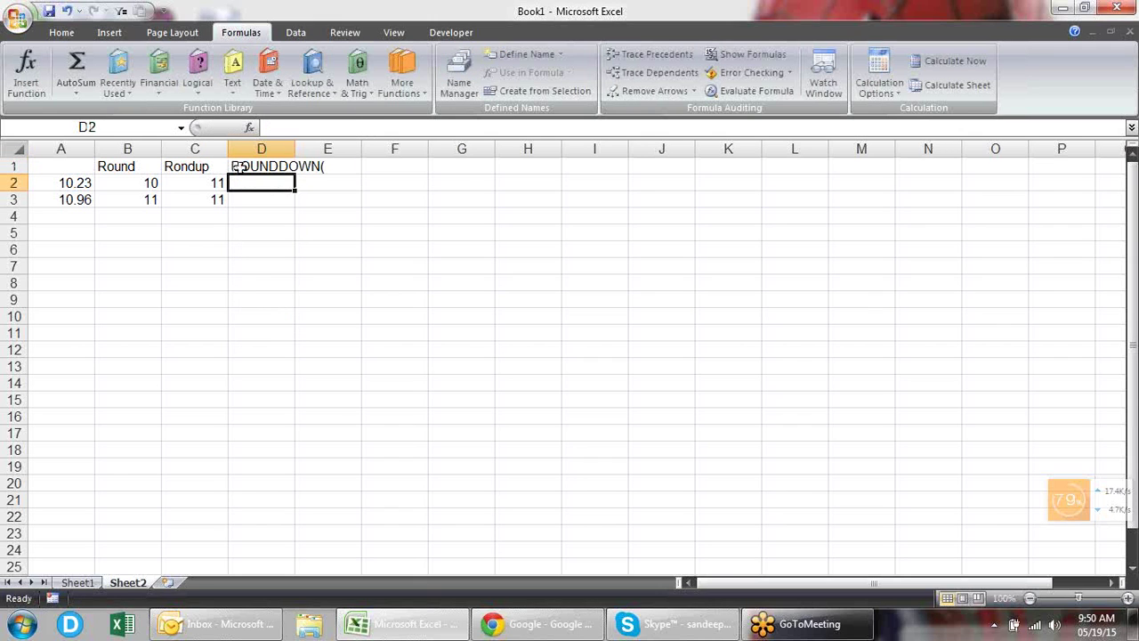
Step: Enter =ROUNDDOWN(A2,0) in D2 and fill it to D3, giving 10 and 10
type("=ron")
key("BackSpace")
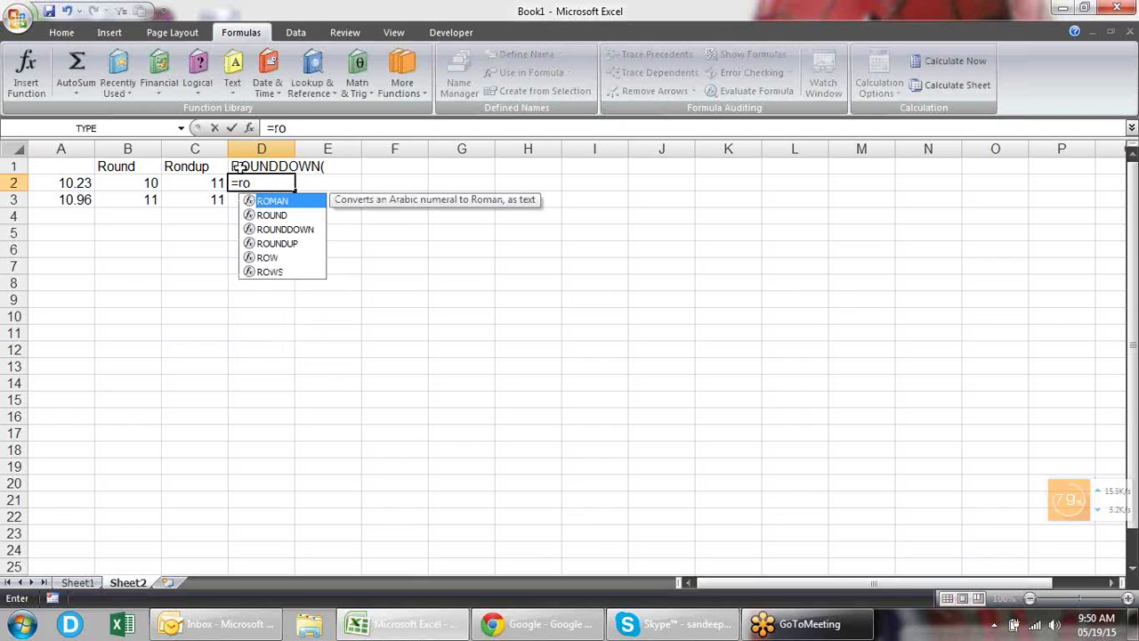
key("Down")
key("Down")
key("Tab")
key("Left")
key("Left")
key("Left")
type(",")
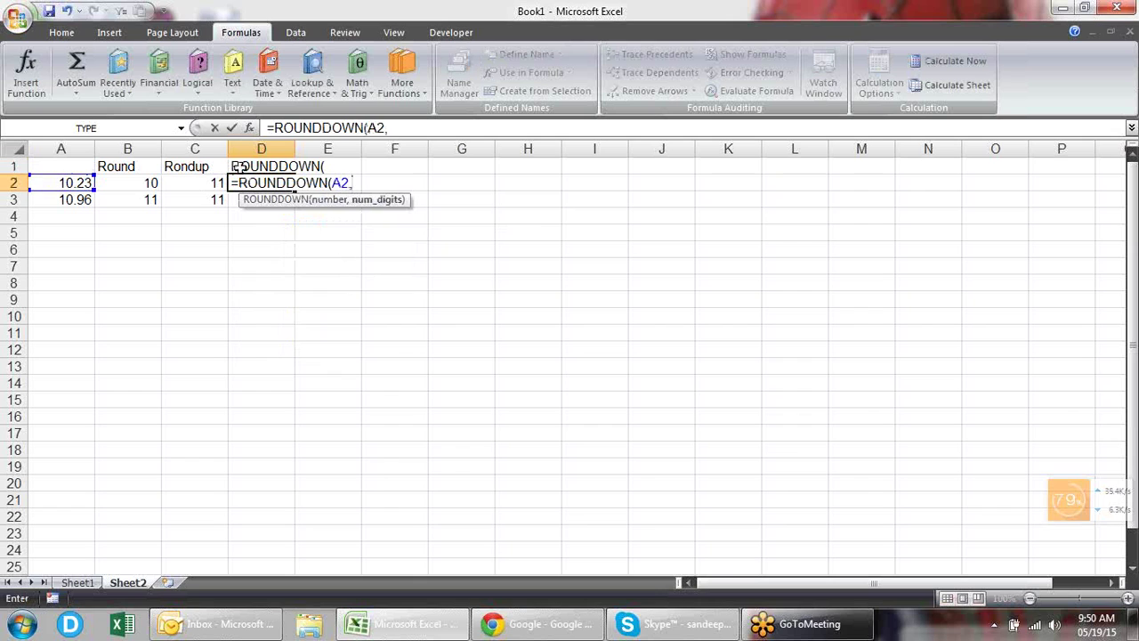
type("0")
key("Return")
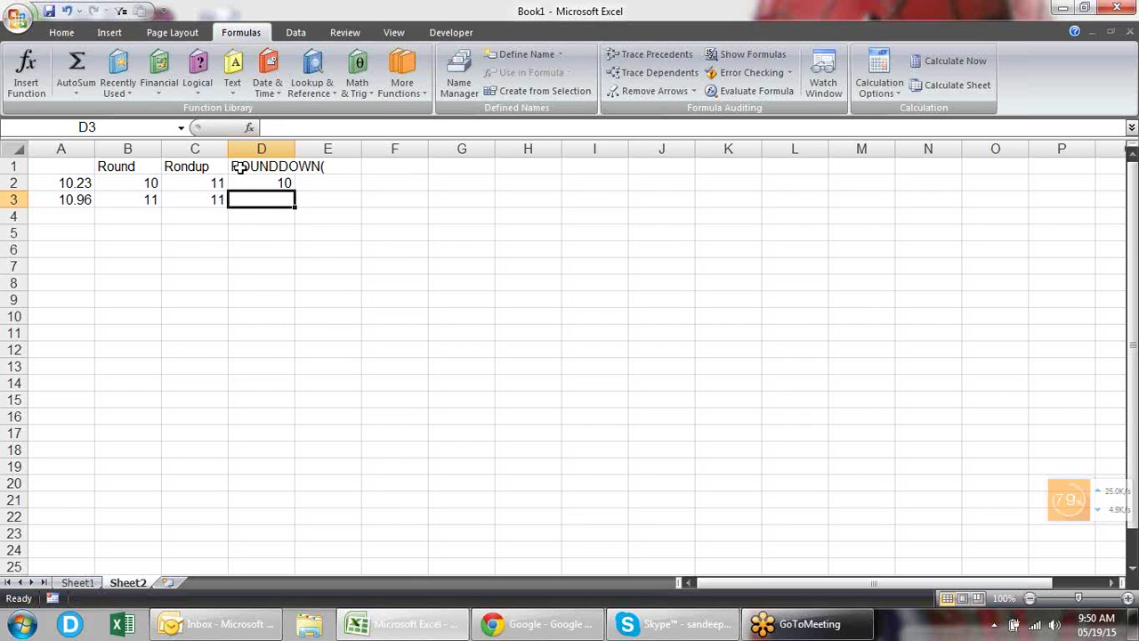
key("ctrl+d")
Step: Remove the trailing bracket from the D1 header and autofit column D
key("Up")
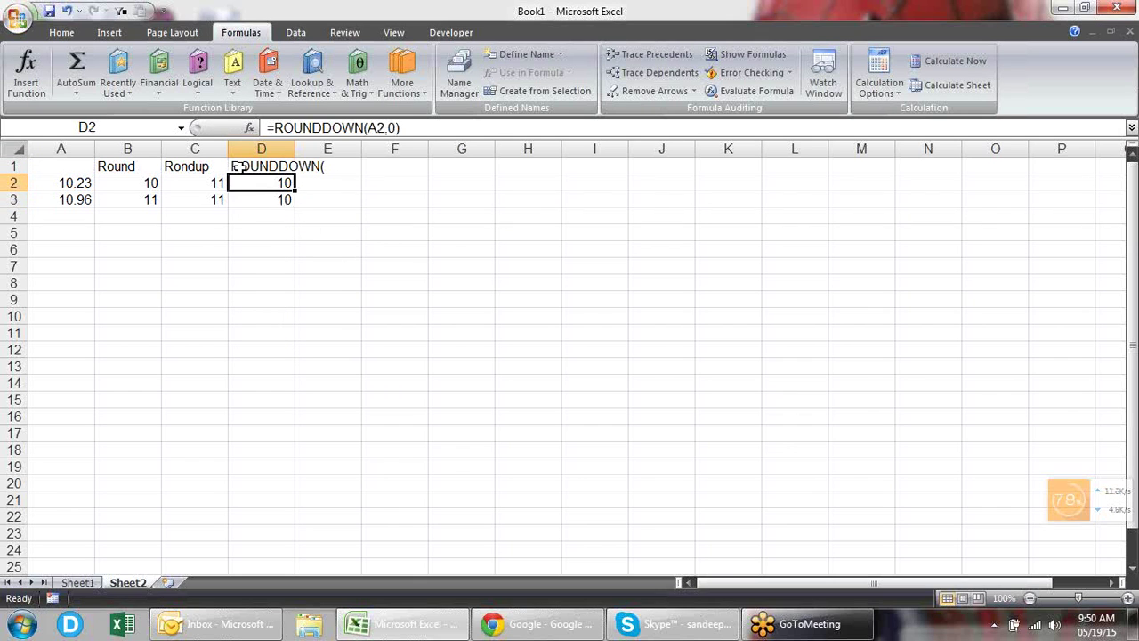
key("Up")
key("F2")
key("BackSpace")
key("Return")
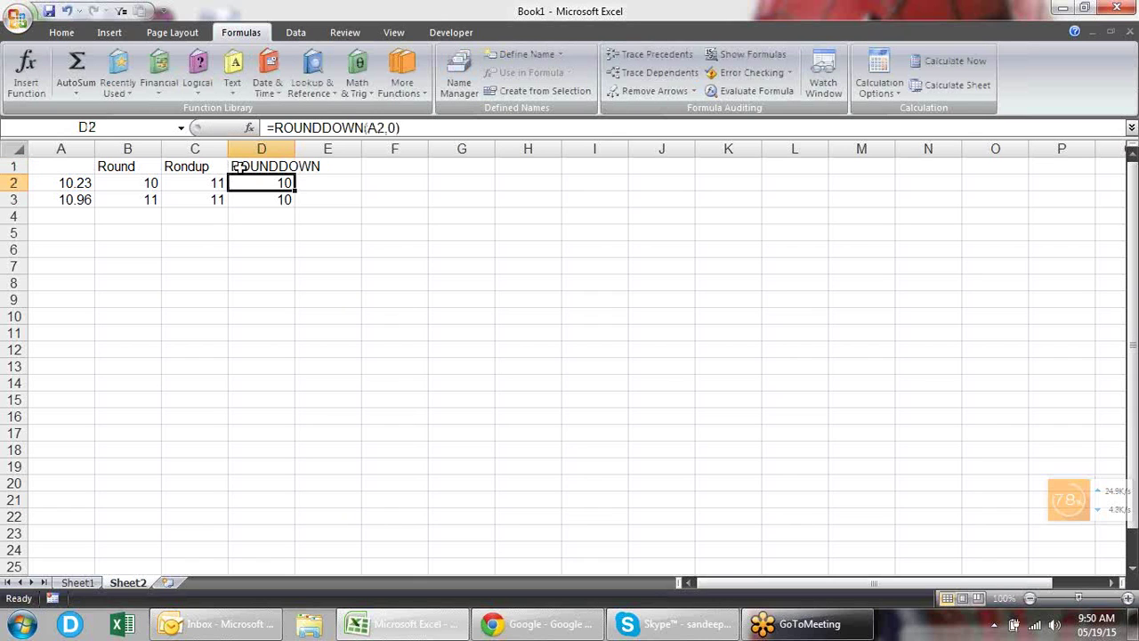
double_click(297, 145)
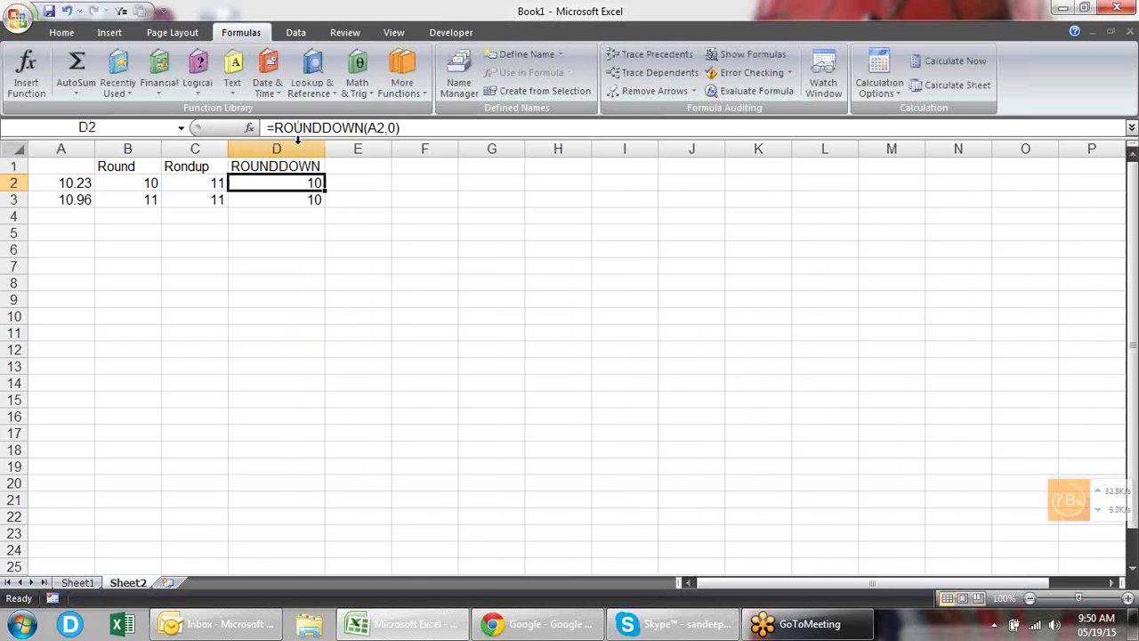
left_click(374, 170)
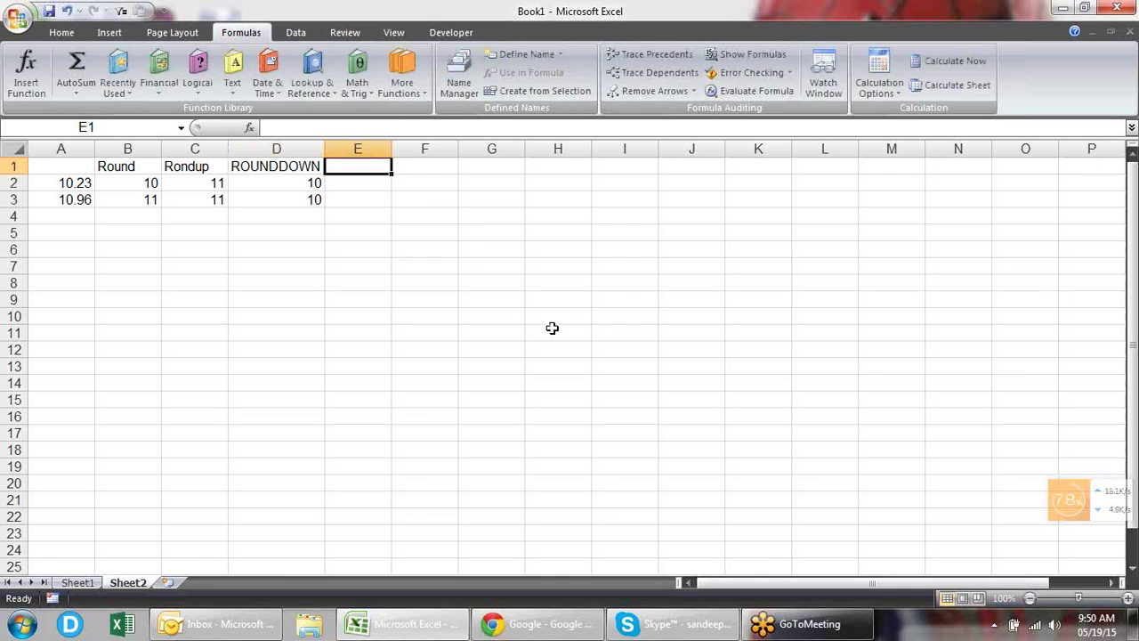
Step: Head E1 'Int' and fill =INT(A2) into E2:E3, both giving 10
type("Int")
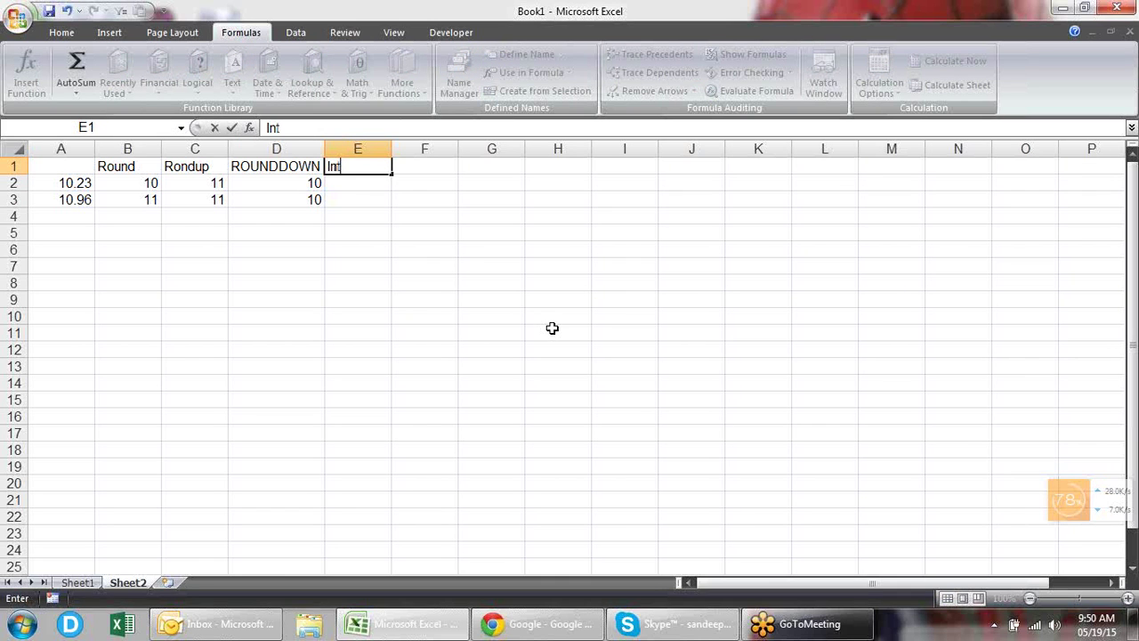
key("Return")
type("=")
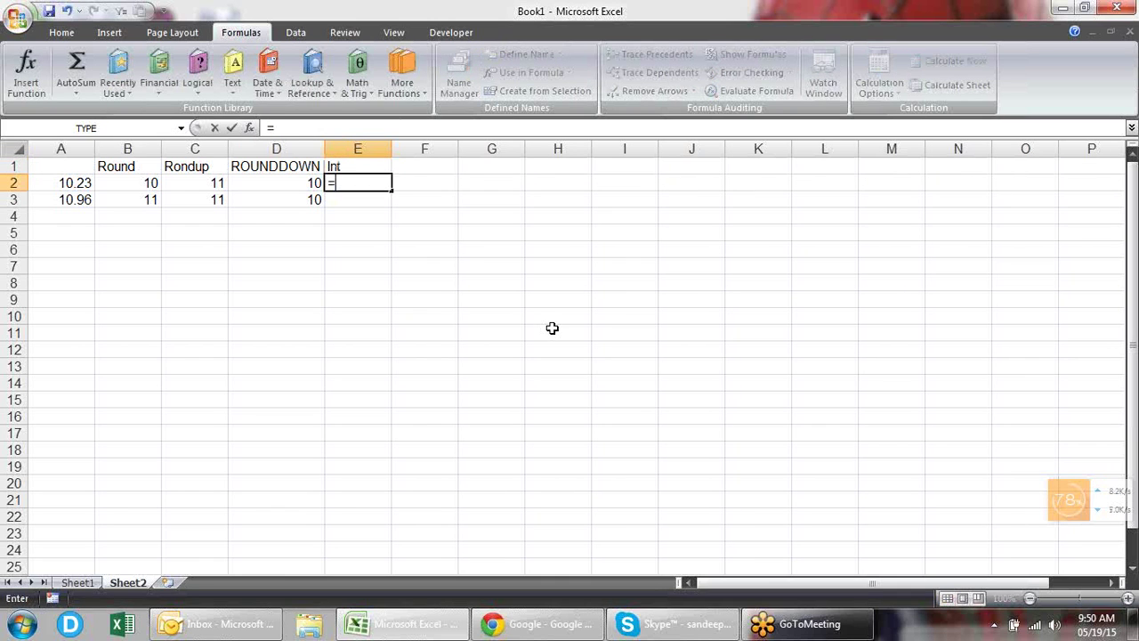
type("in")
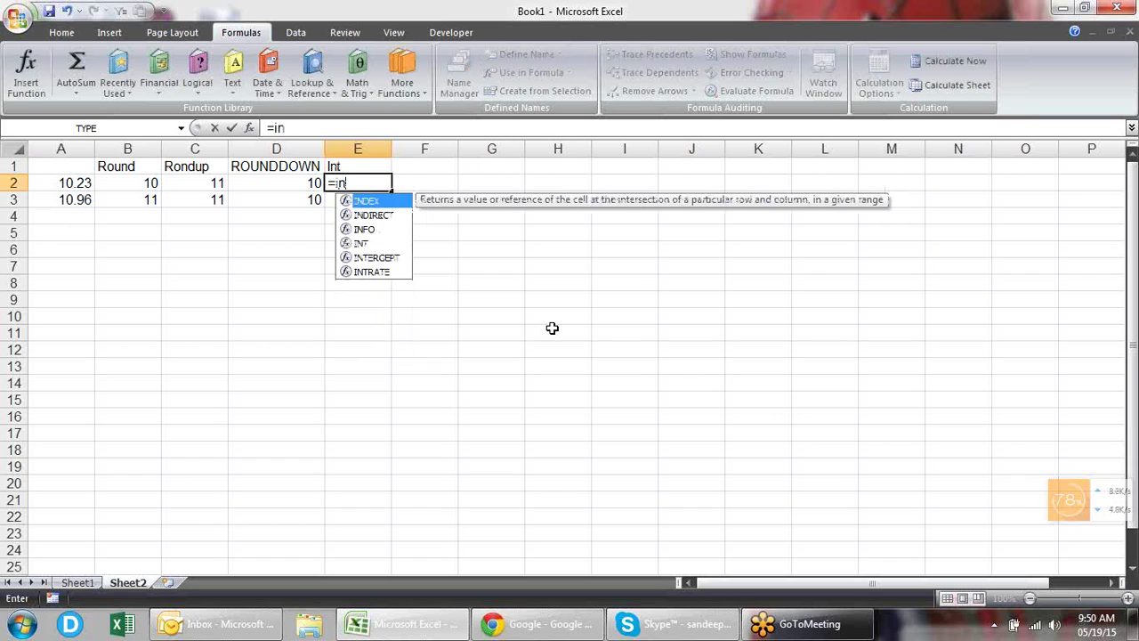
key("Down")
key("Down")
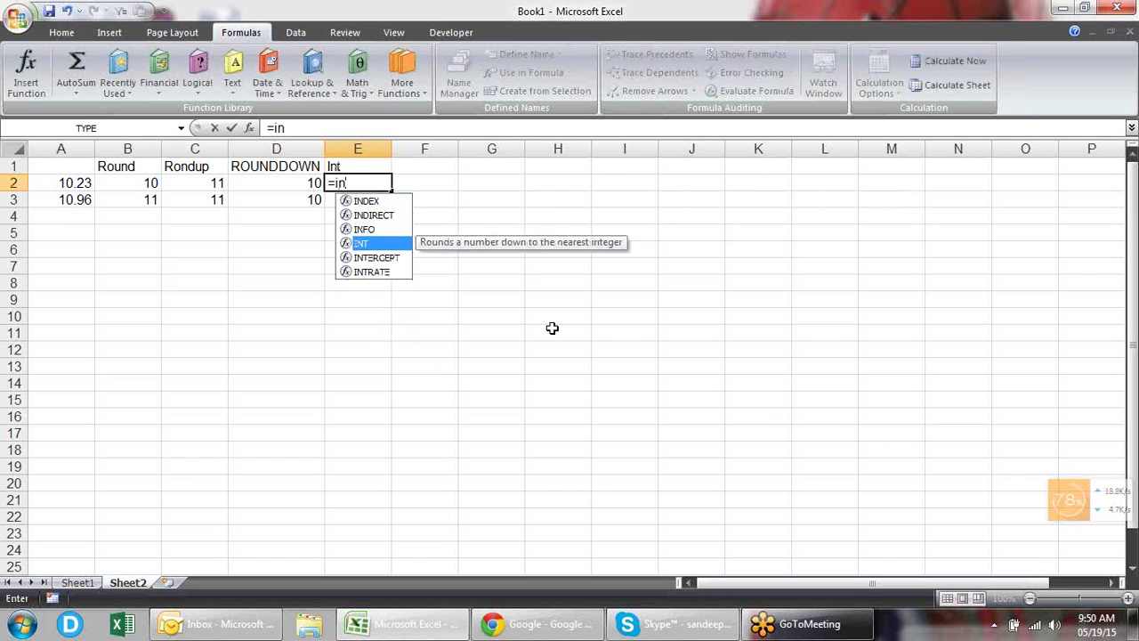
key("Tab")
key("Left")
key("Left")
key("Left")
key("Left")
key("Return")
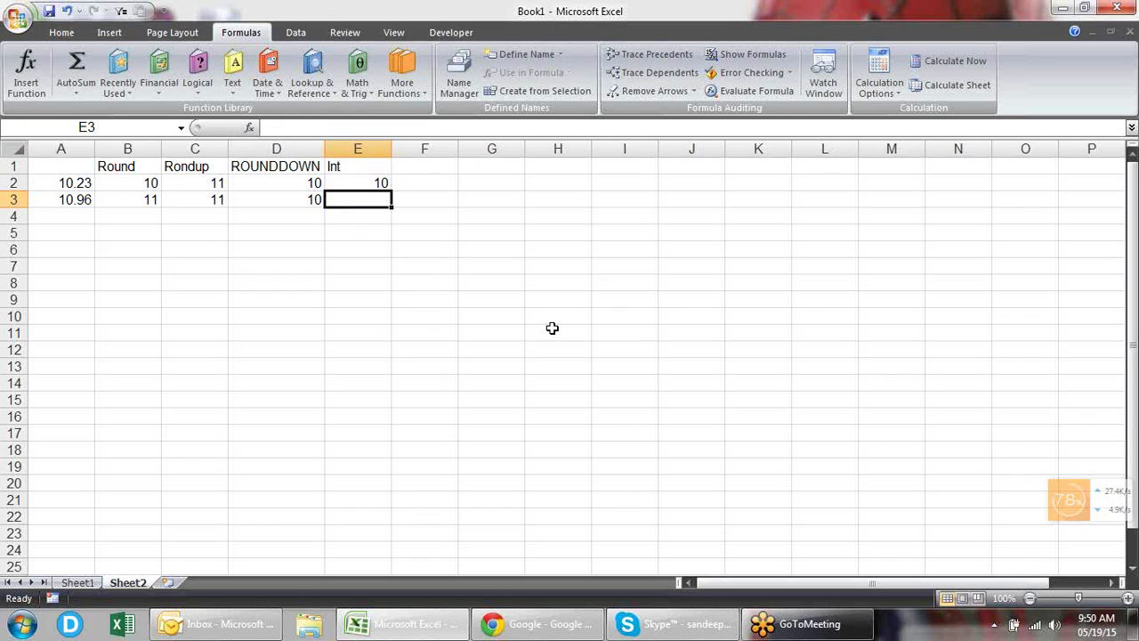
key("ctrl+d")
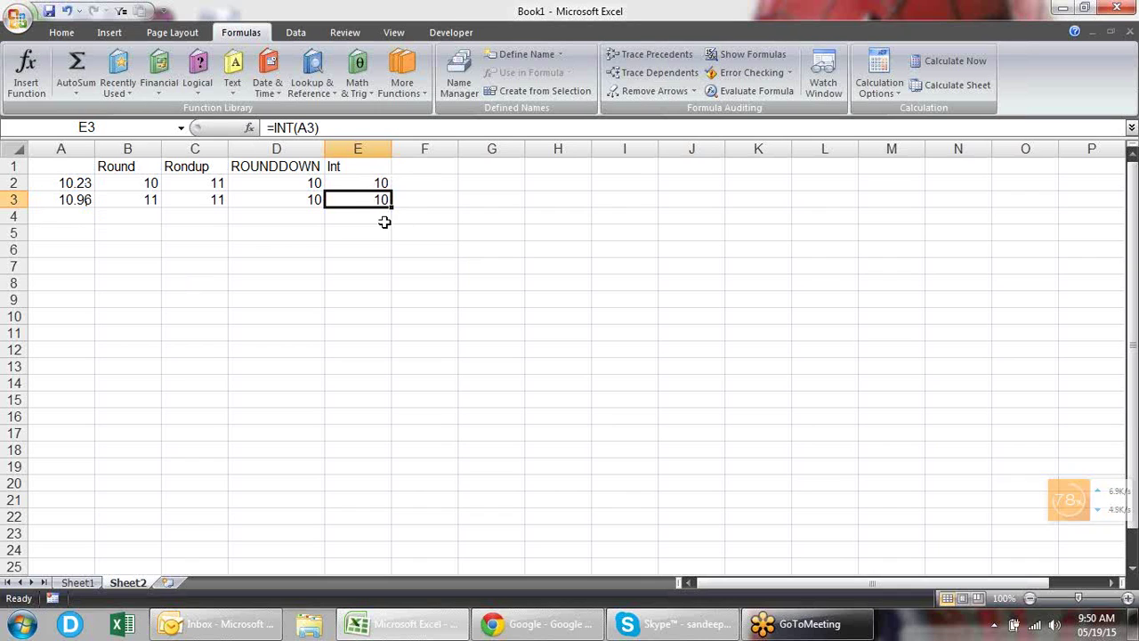
left_click(399, 170)
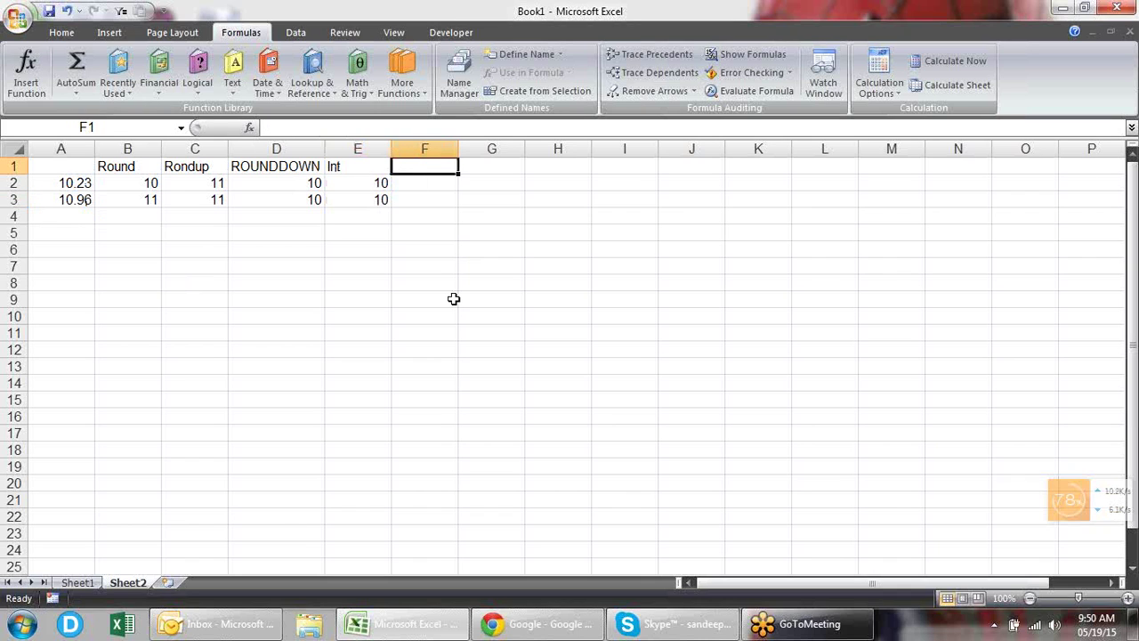
Step: Enter the plain header 'trunc' in F1
type("=tr")
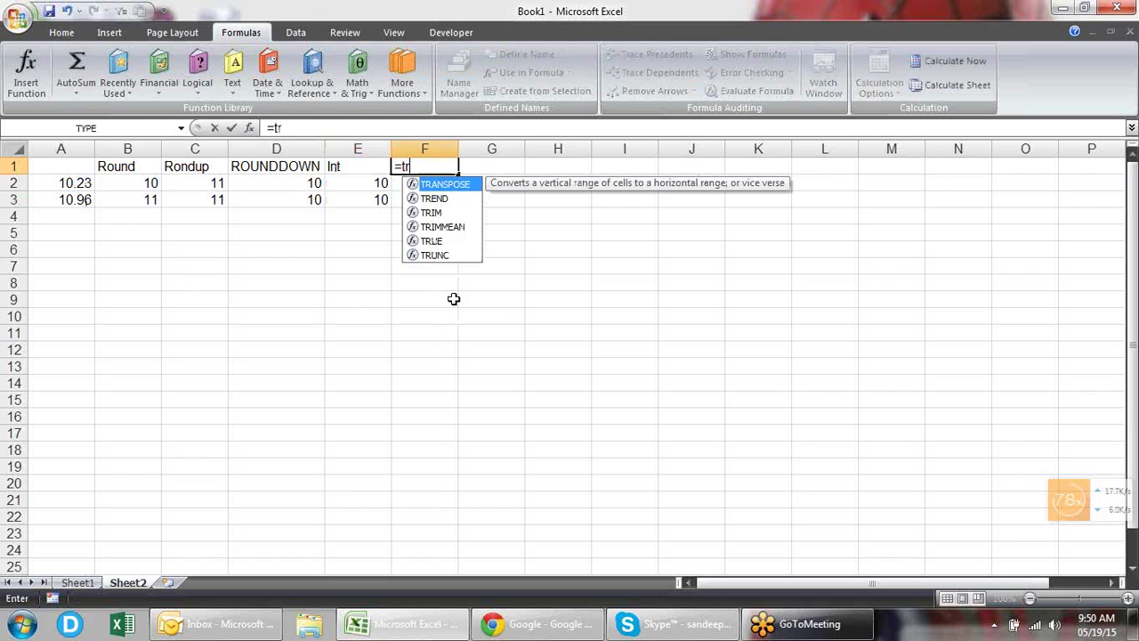
key("BackSpace")
key("BackSpace")
key("Escape")
type("tr")
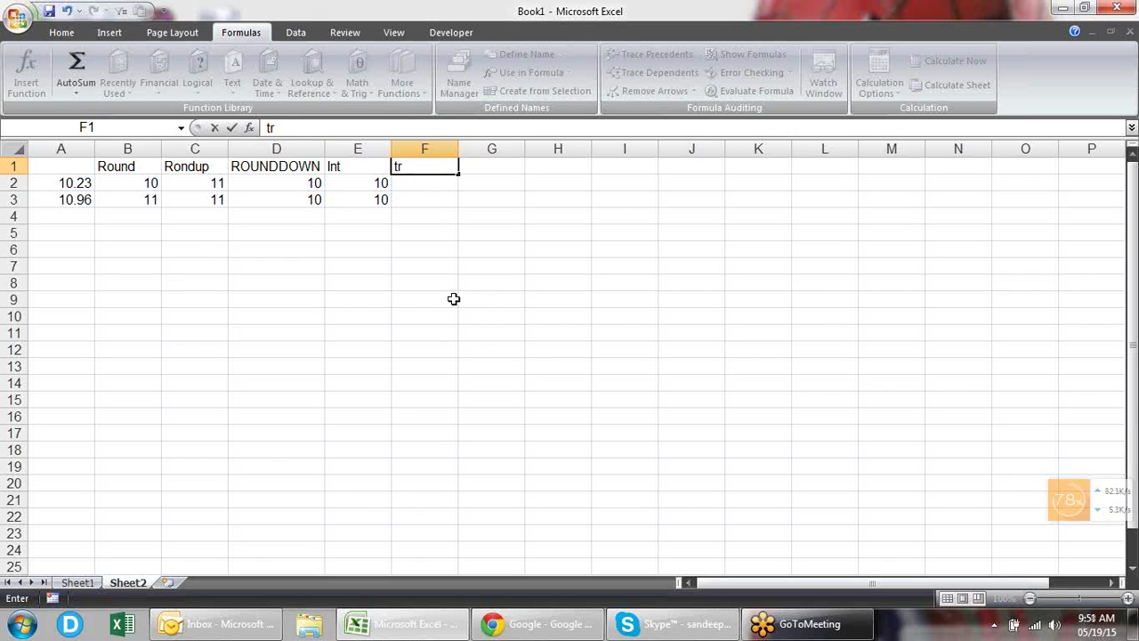
type("un")
type("c")
key("Return")
Step: Enter =TRUNC(A2,0) in F2 and fill it to F3, both giving 10
type("=t")
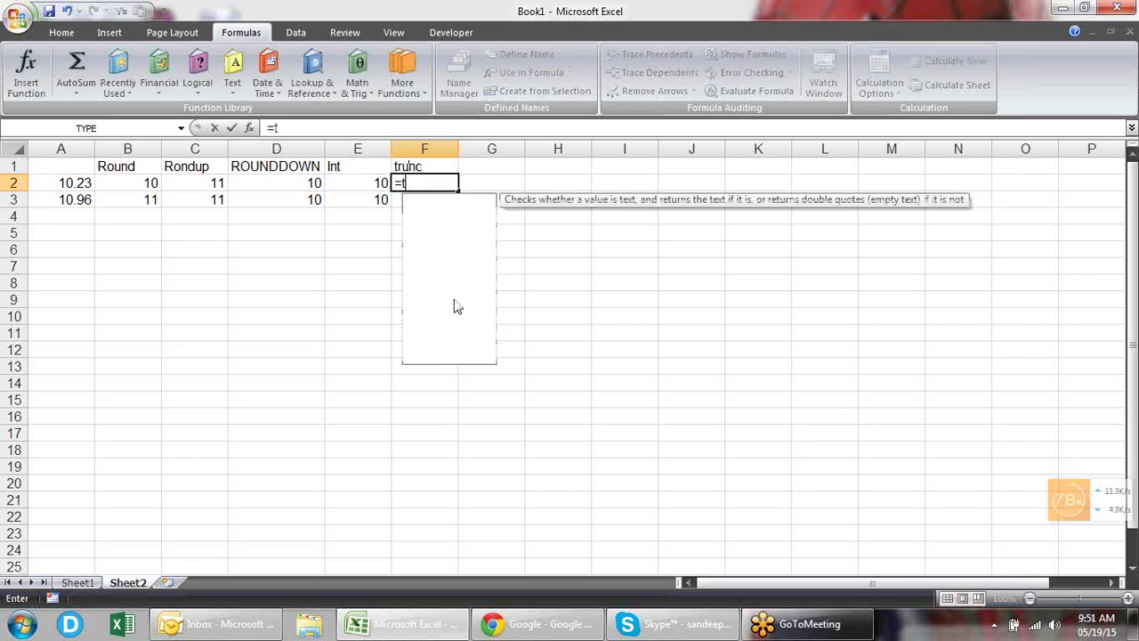
type("r")
key("Down")
key("Down")
key("Down")
key("Down")
key("Down")
key("Tab")
key("Left")
key("Left")
key("Left")
key("Left")
key("Left")
type(",")
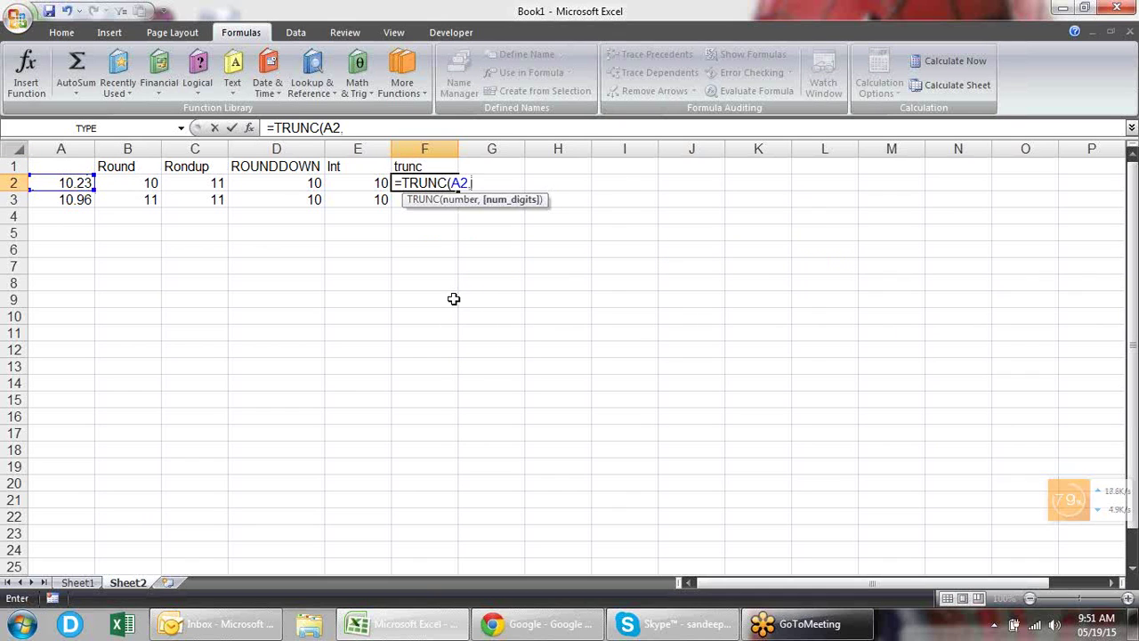
type("0")
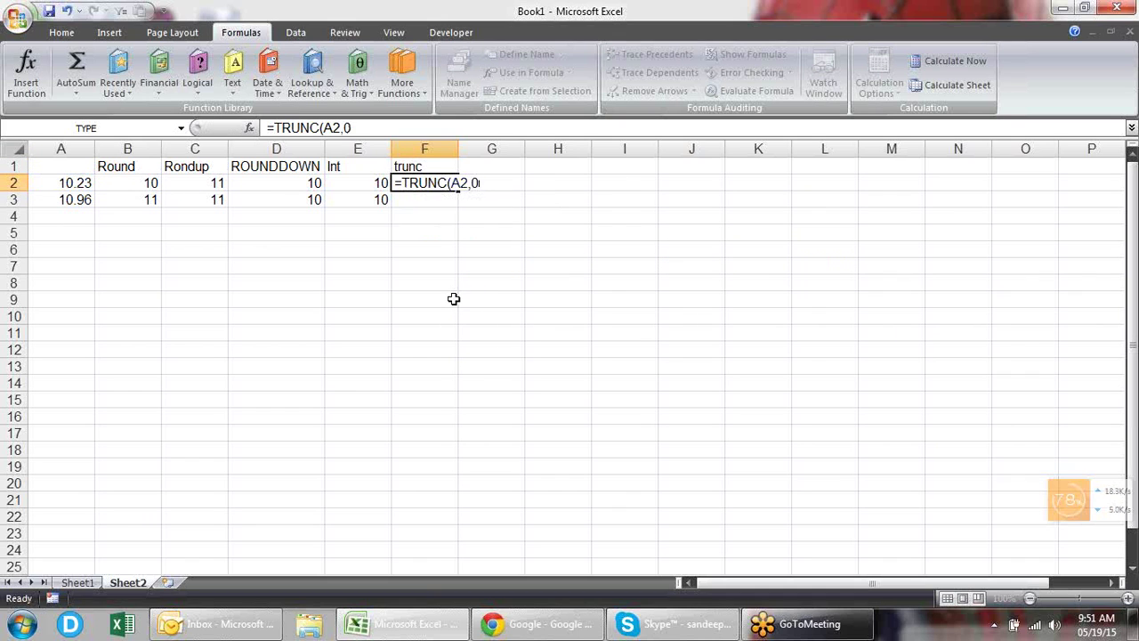
key("Return")
key("ctrl+d")
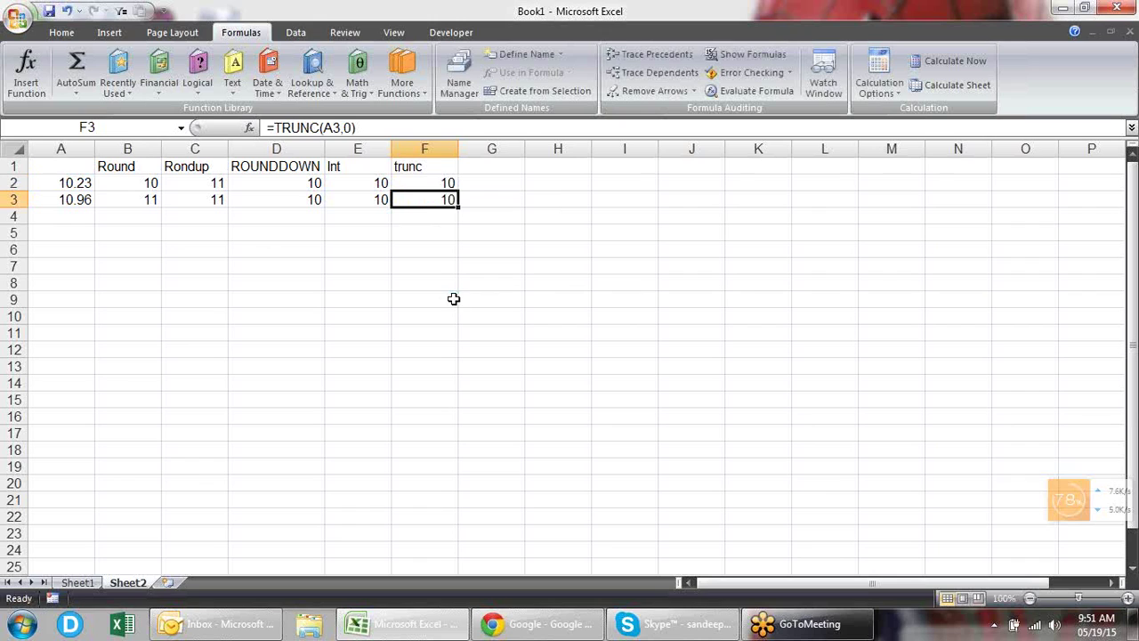
key("Up")
key("Up")
key("shift+Left")
key("shift+Left")
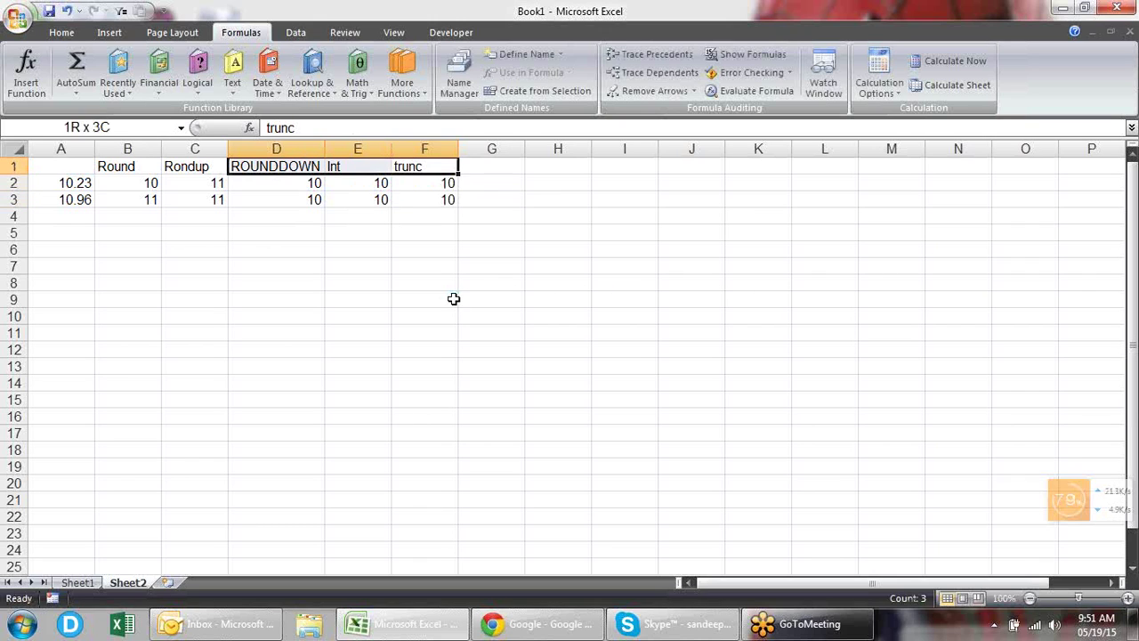
key("ctrl+b")
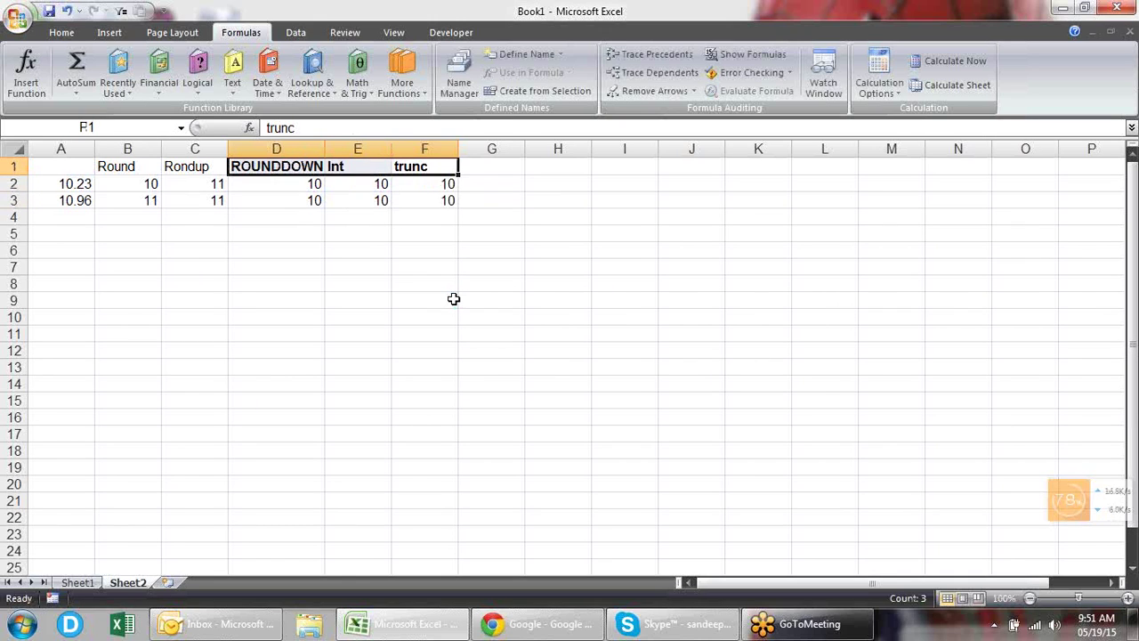
key("Right")
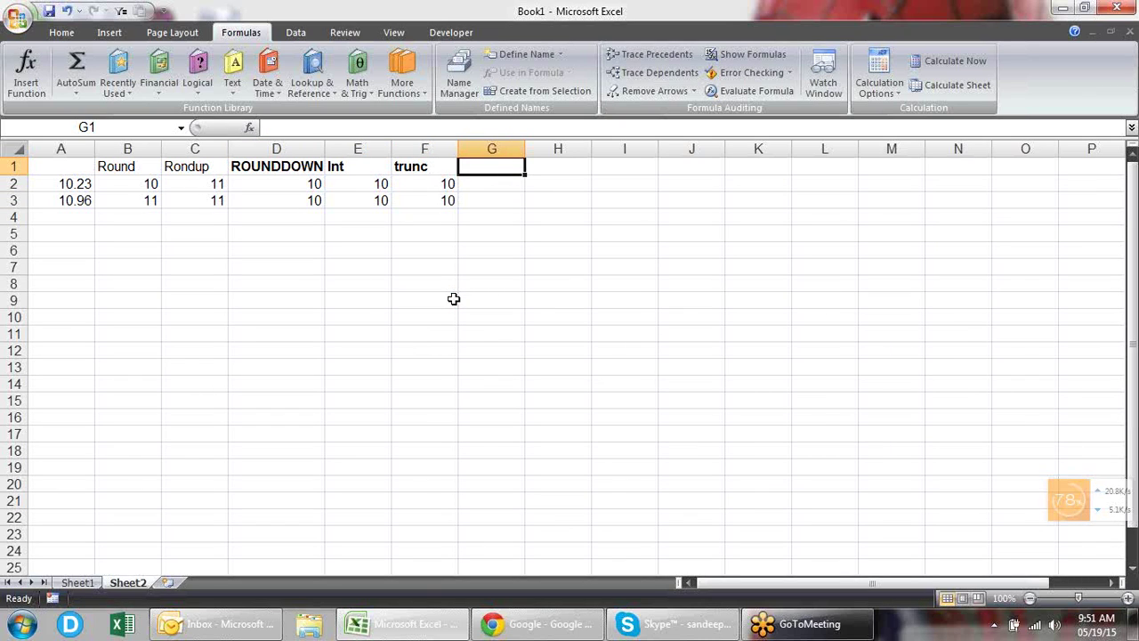
key("Left")
key("Left")
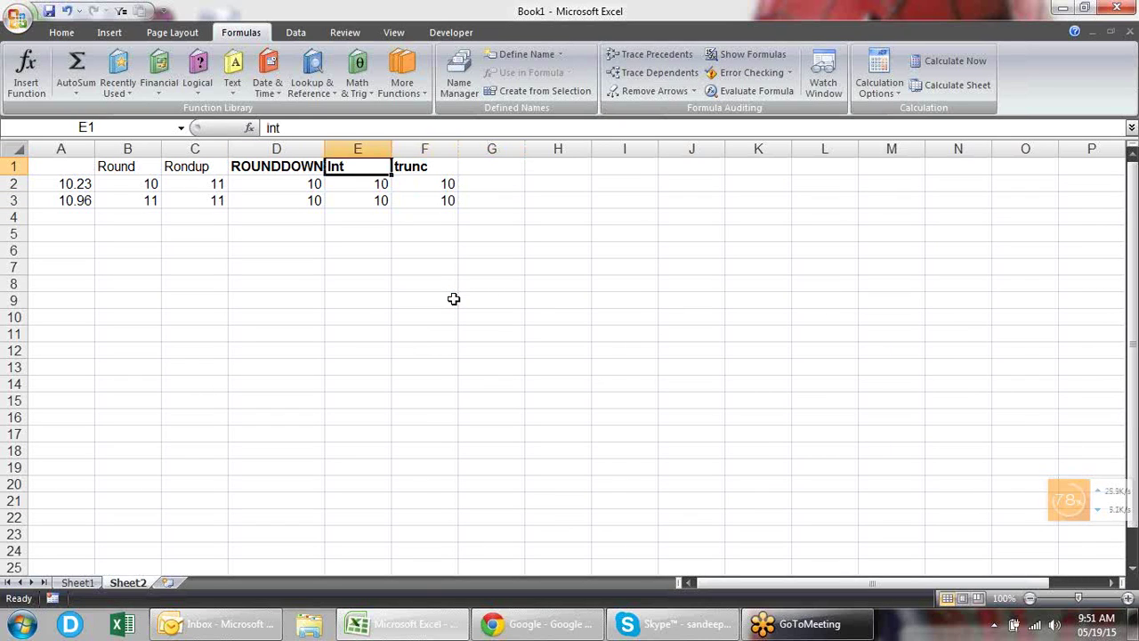
key("Down")
key("Down")
key("Up")
key("Up")
key("Left")
key("Left")
key("Left")
key("Right")
key("Right")
key("Right")
key("Right")
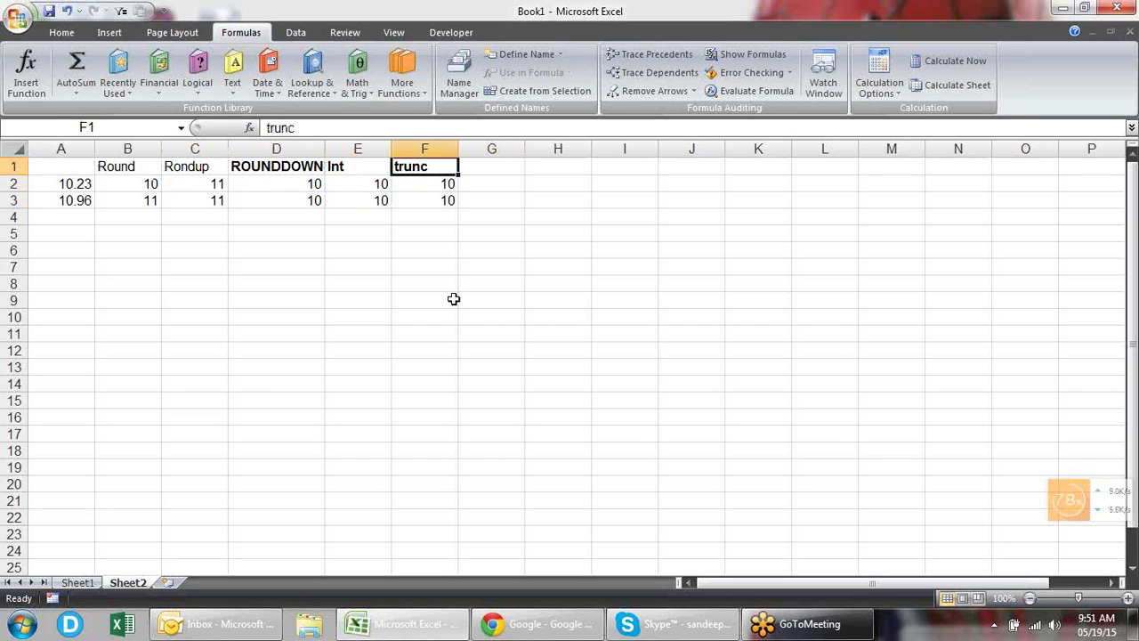
key("Left")
key("Left")
key("Left")
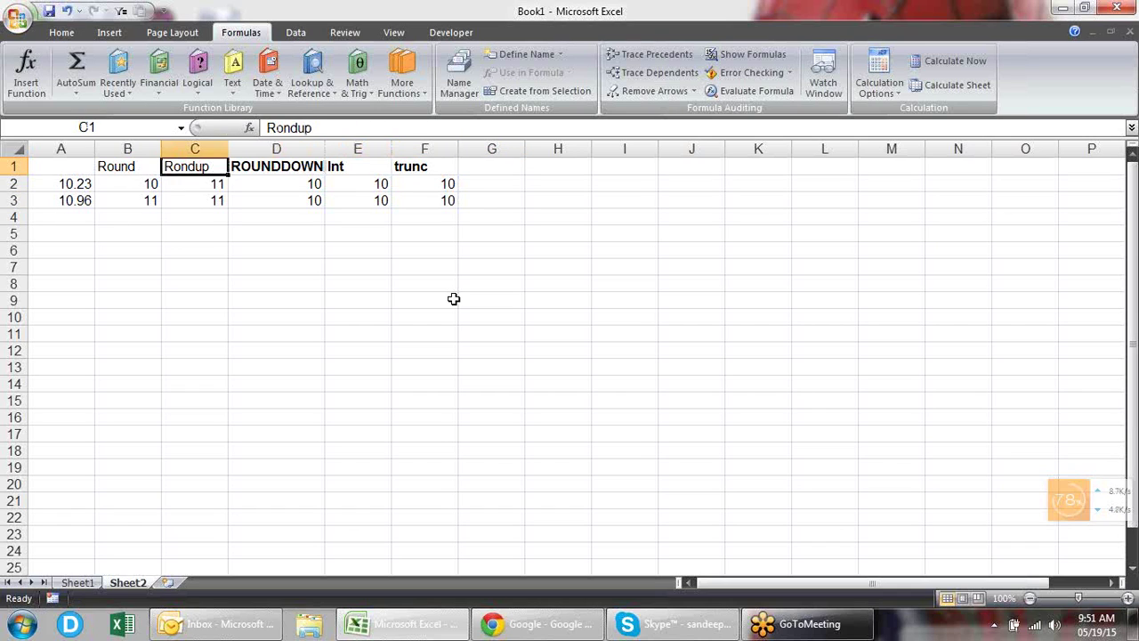
key("Left")
key("Down")
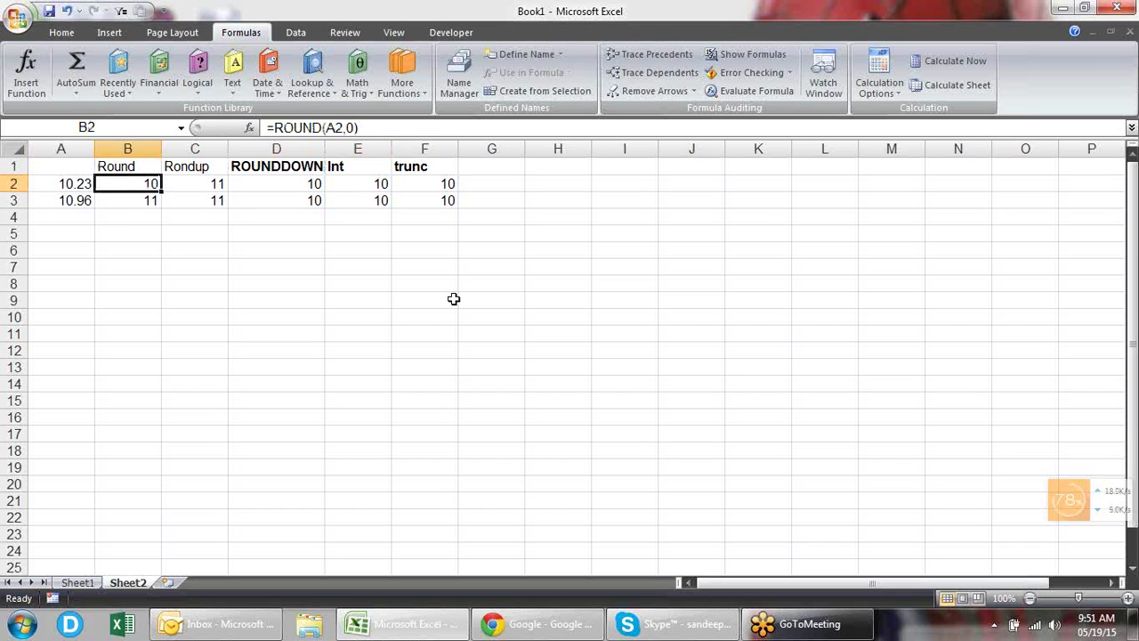
key("Right")
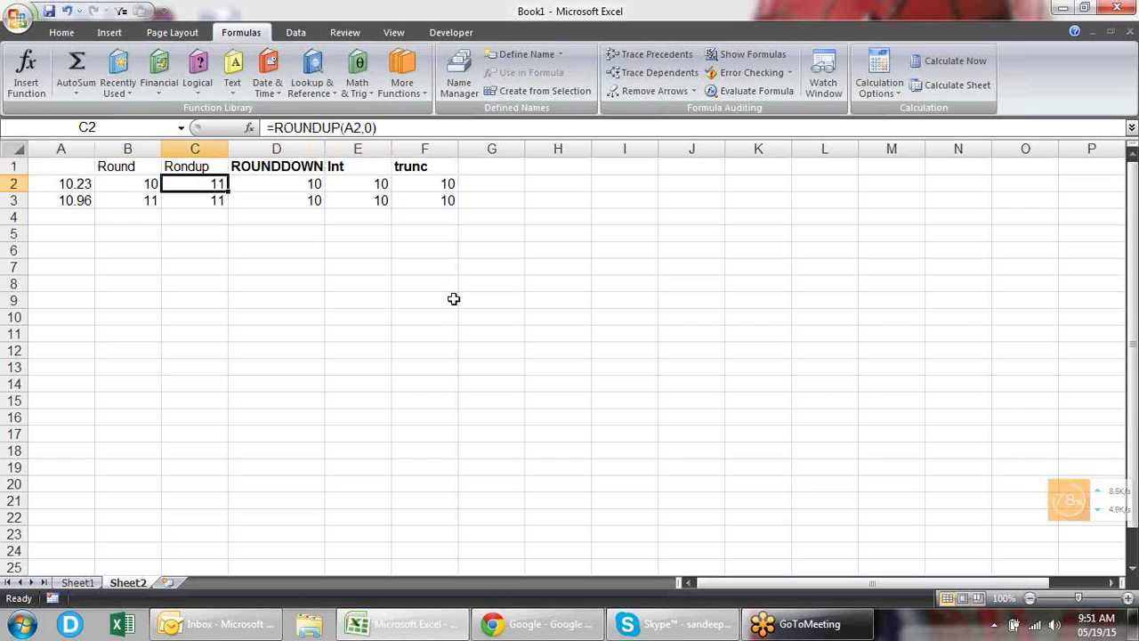
key("Right")
key("Right")
key("Up")
key("Down")
key("Down")
key("Down")
key("Up")
key("Up")
key("Up")
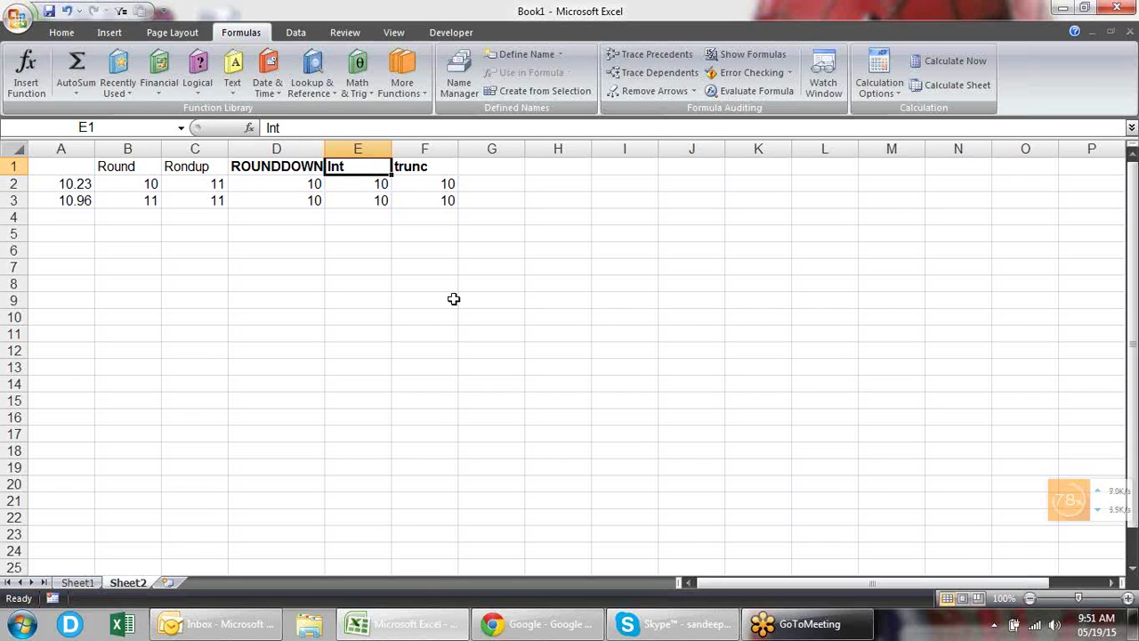
key("Right")
key("Right")
key("Left")
key("Left")
key("Left")
key("Left")
key("Left")
key("Left")
key("Right")
key("Right")
key("Right")
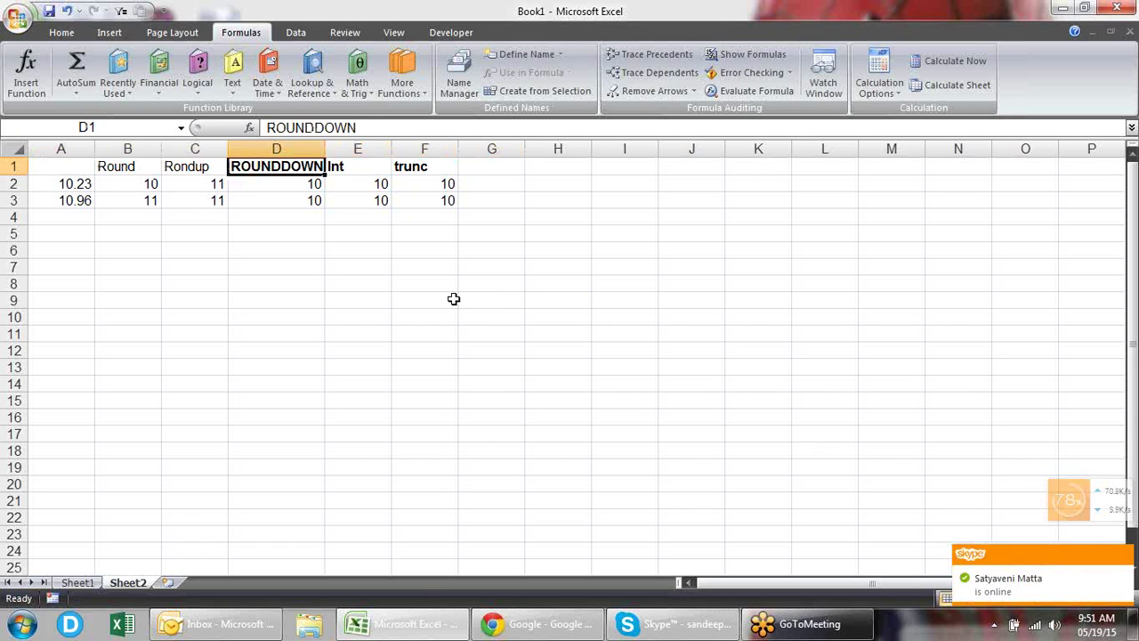
key("Right")
key("Right")
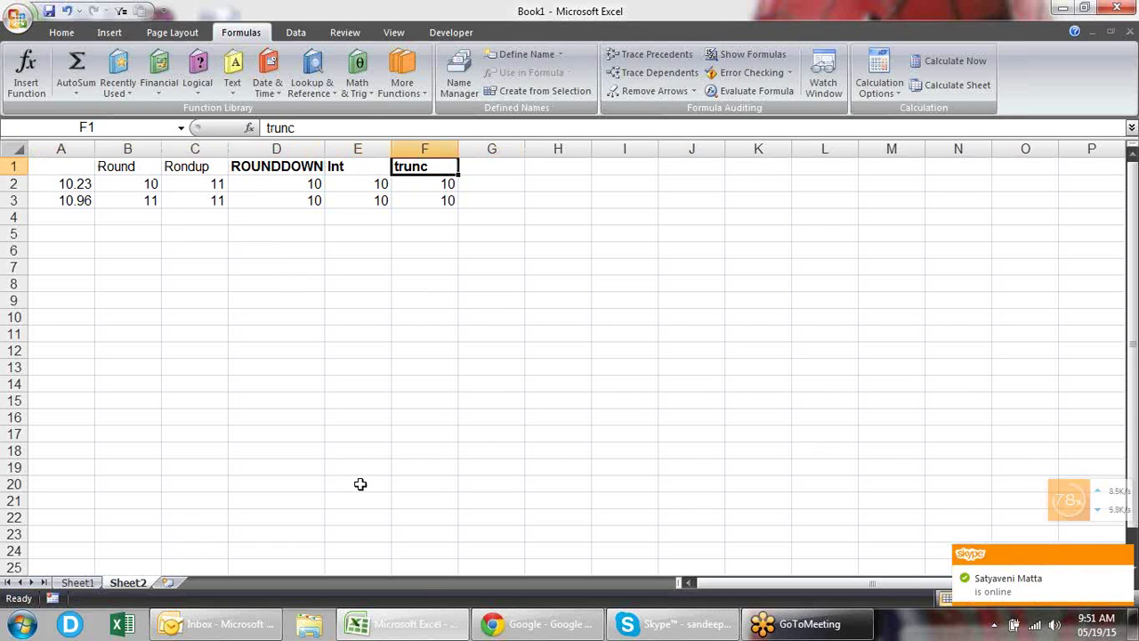
Step: Browse the Math & Trig function list and close it without inserting anything
left_click(423, 277)
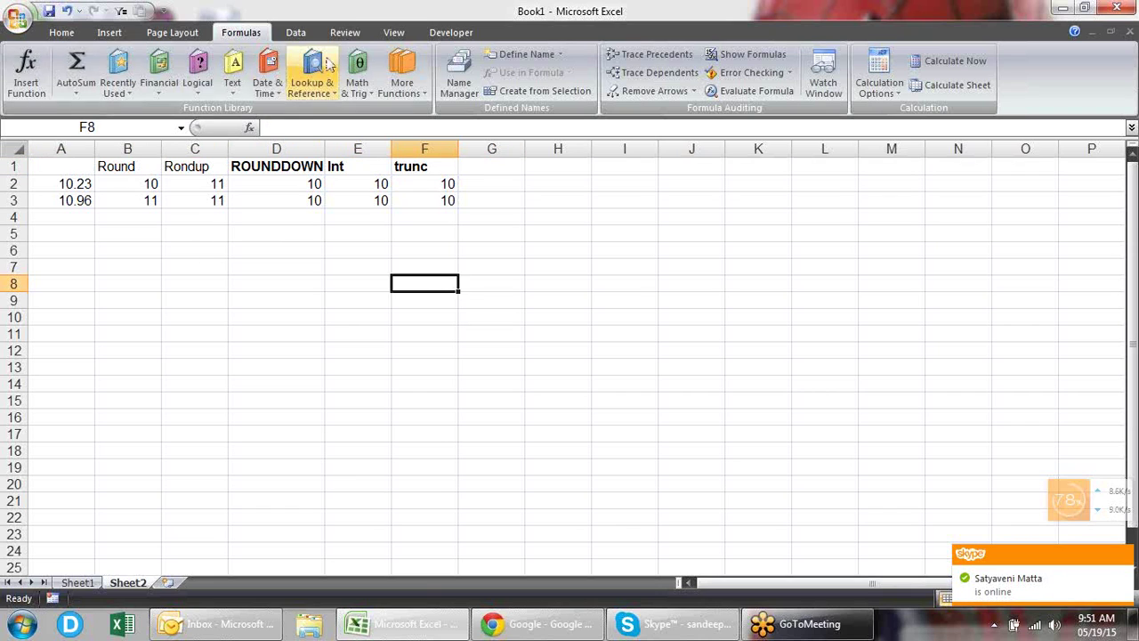
left_click(357, 76)
left_click_drag(471, 153, 488, 233)
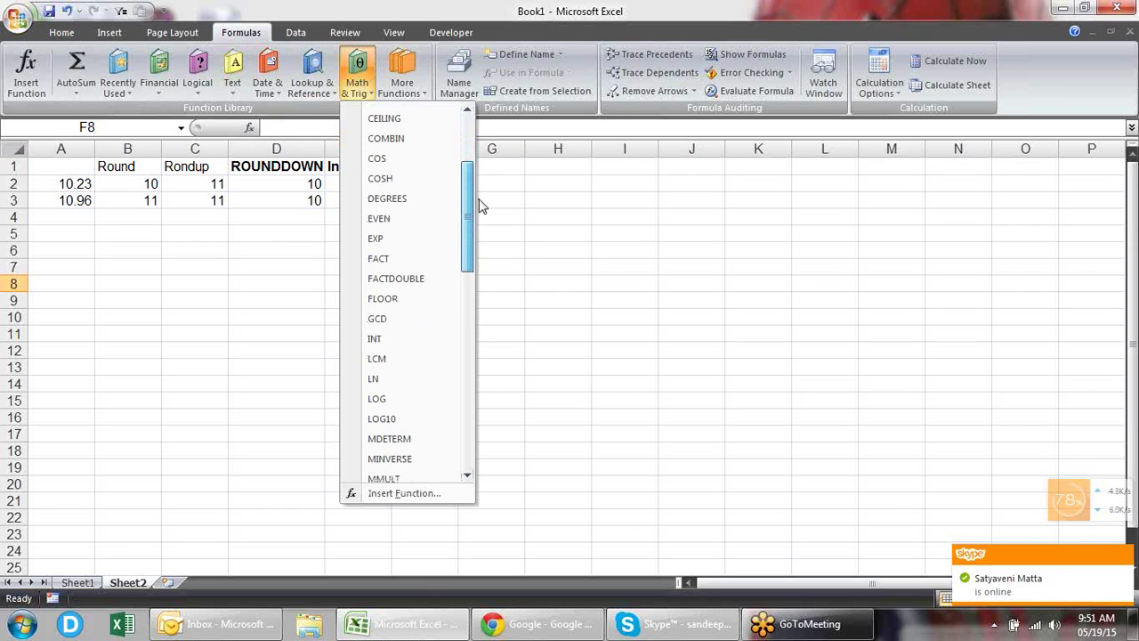
left_click(487, 233)
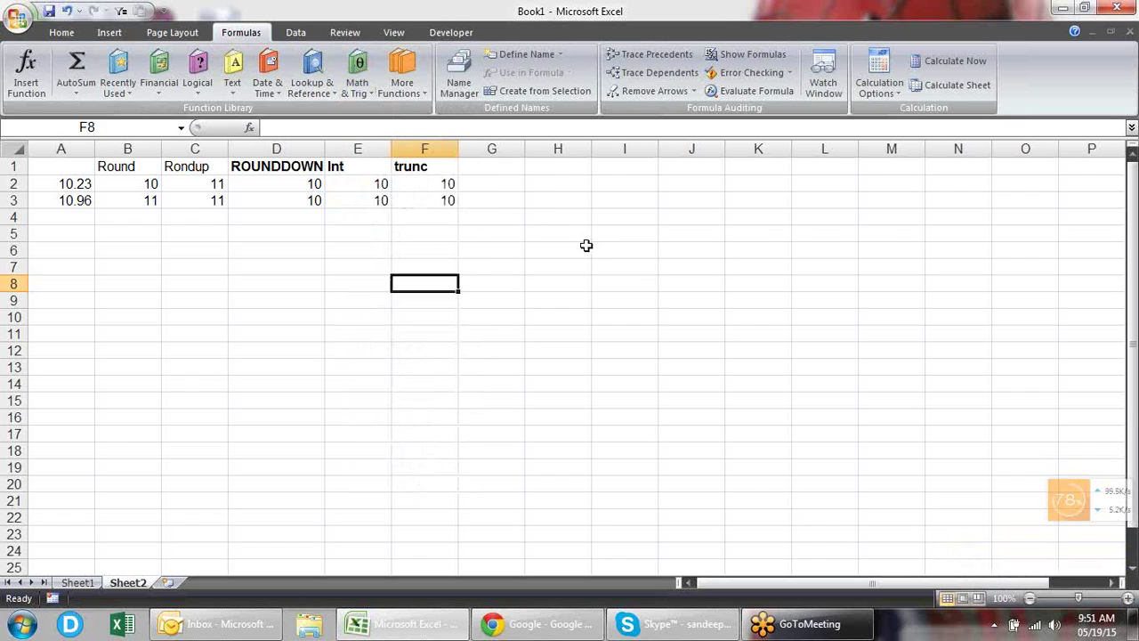
Step: Enter 5 in H4 and =FACT(H4) in H5, giving 120
left_click(554, 233)
key("Up")
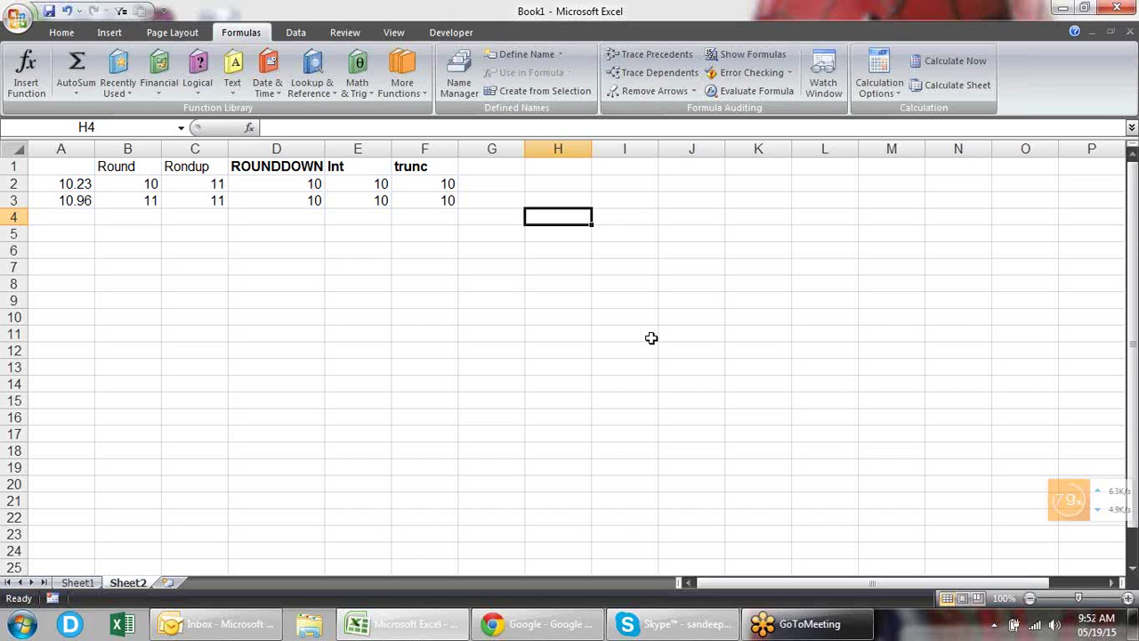
type("5")
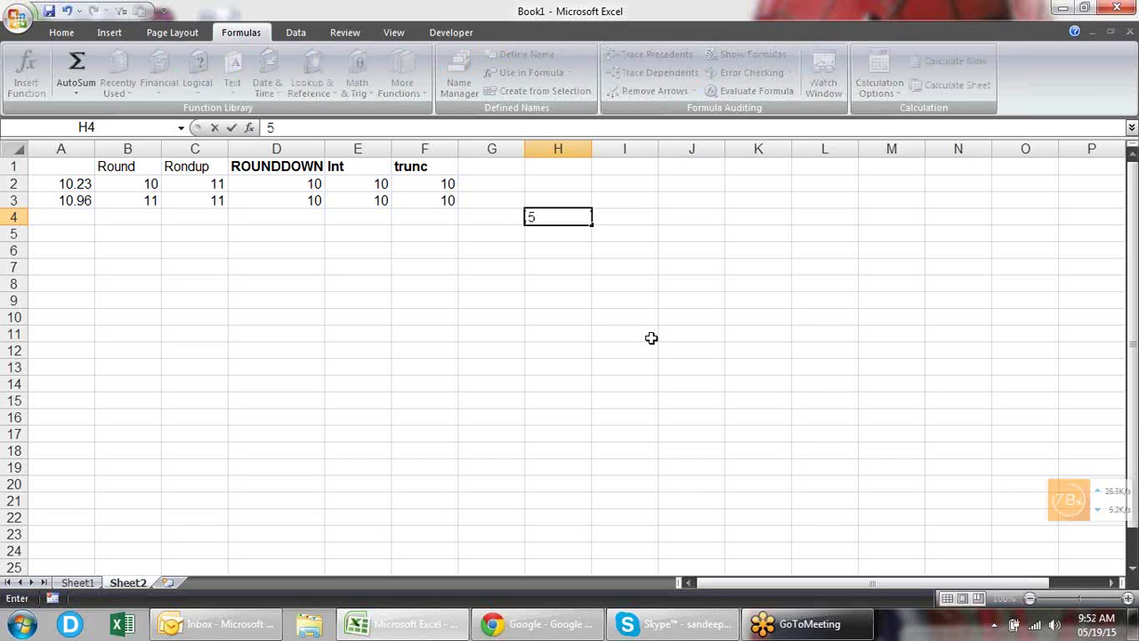
key("Return")
type("=fac")
key("Tab")
key("Return")
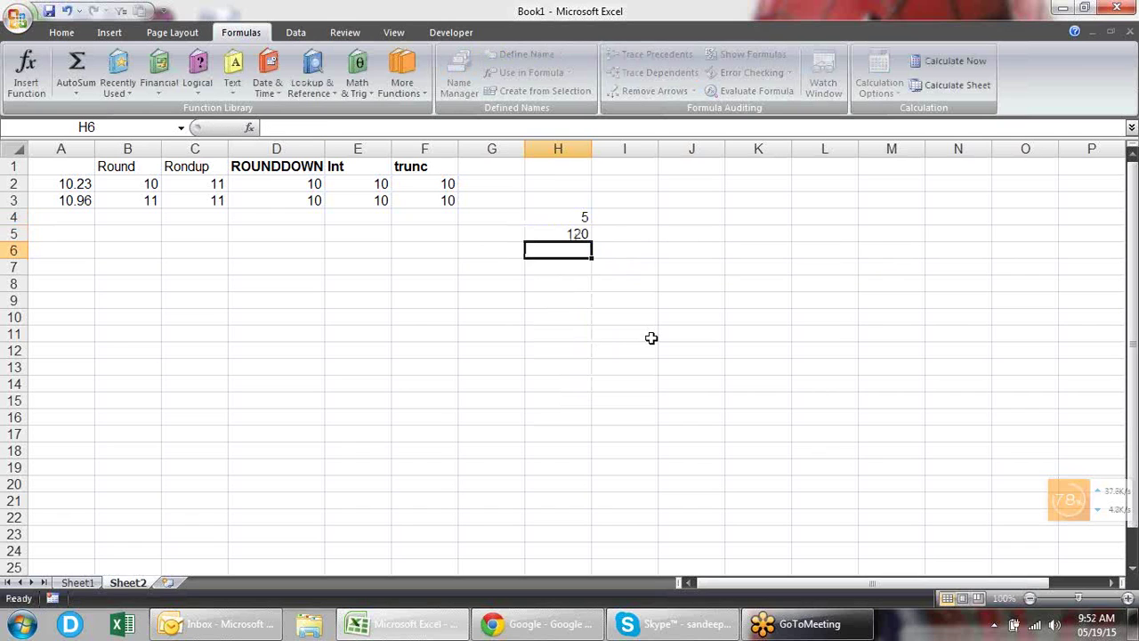
Step: Fill I4:L4 with 4, 3, 2 and 1
key("Up")
key("Up")
key("Up")
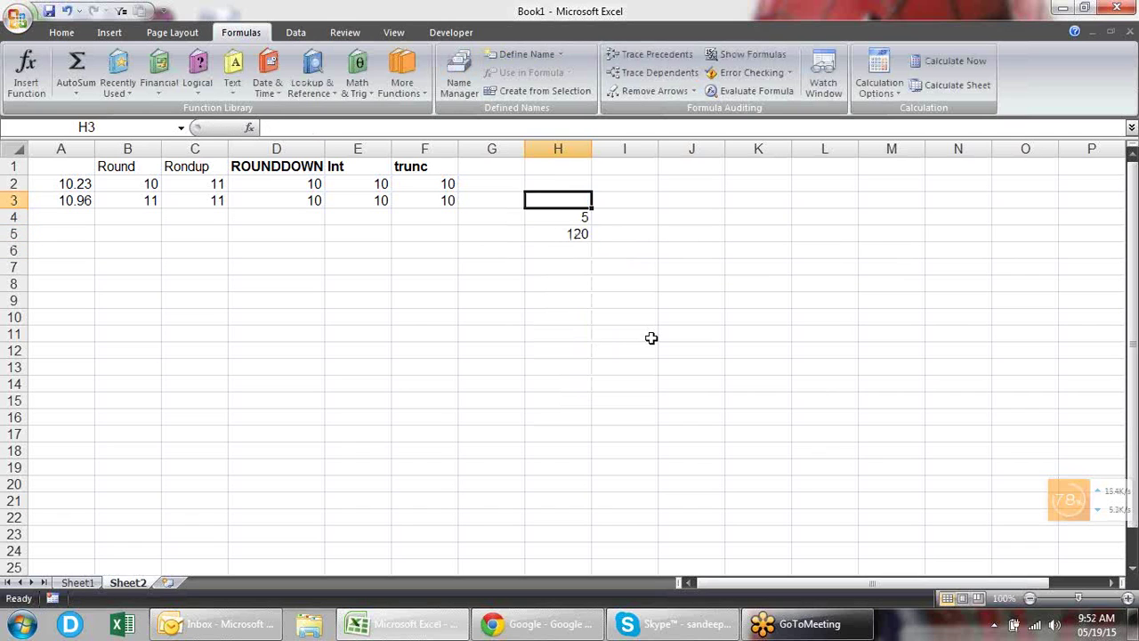
key("Right")
key("Down")
type("4")
key("Tab")
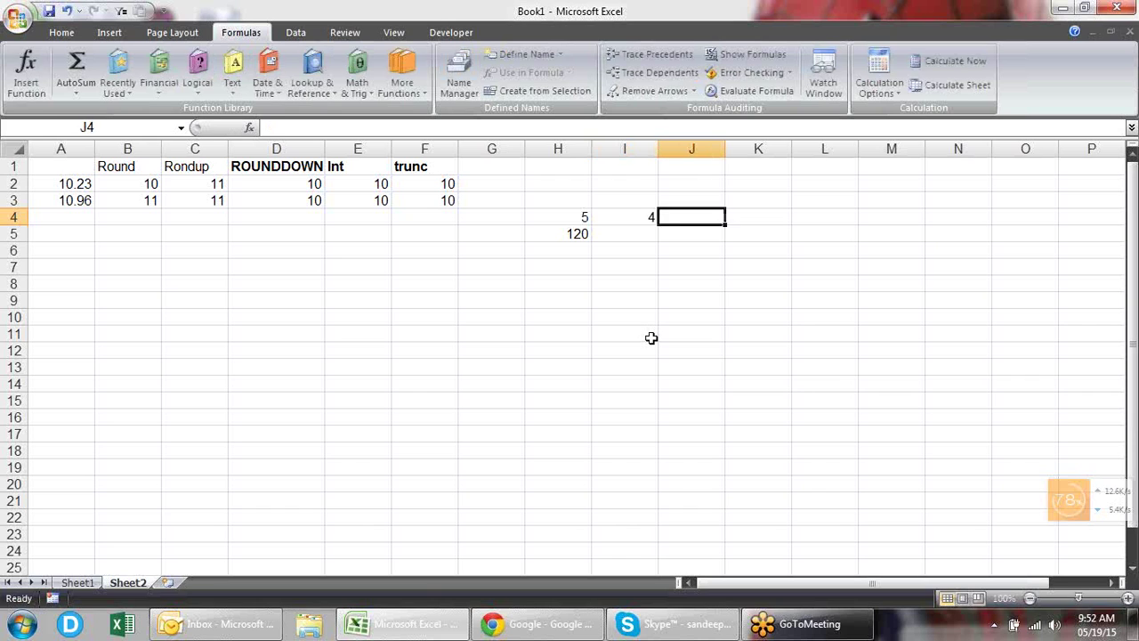
type("3")
key("Tab")
type("2")
key("Tab")
type("1")
key("Tab")
Step: Enter =H4*I4*J4*K4*L4 in I5, also returning 120
key("Left")
key("Left")
key("Left")
key("Left")
key("Left")
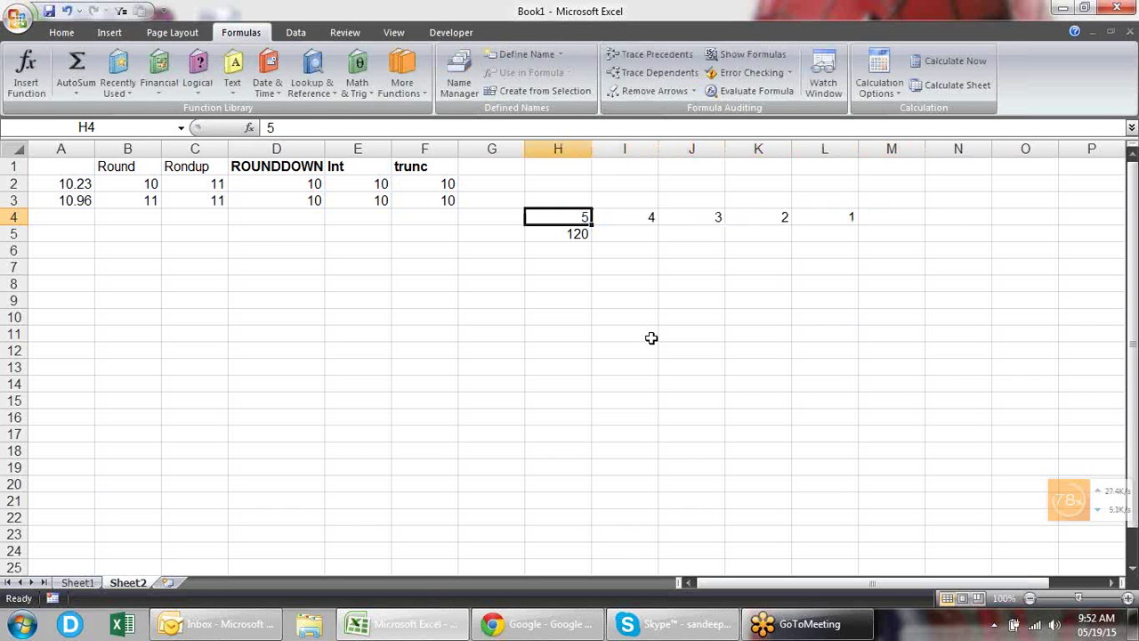
key("Down")
key("Right")
type("=")
key("Up")
key("Left")
type("*i4*J4*K4*L4")
key("Return")
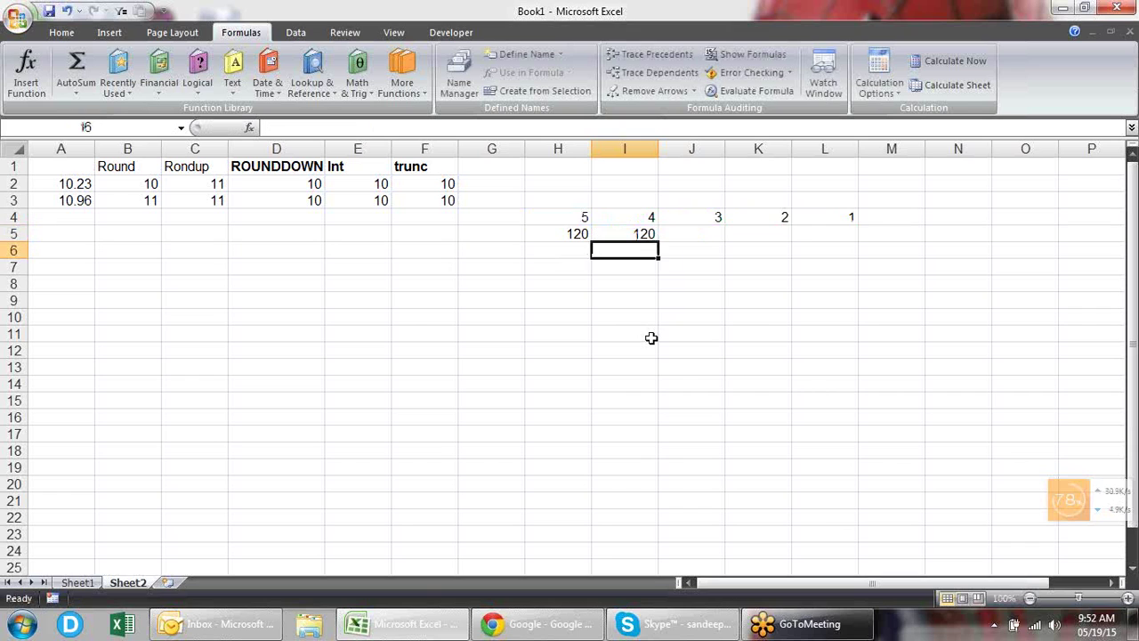
Step: Enter =FACTDOUBLE(H4) in H6, giving 15
key("Left")
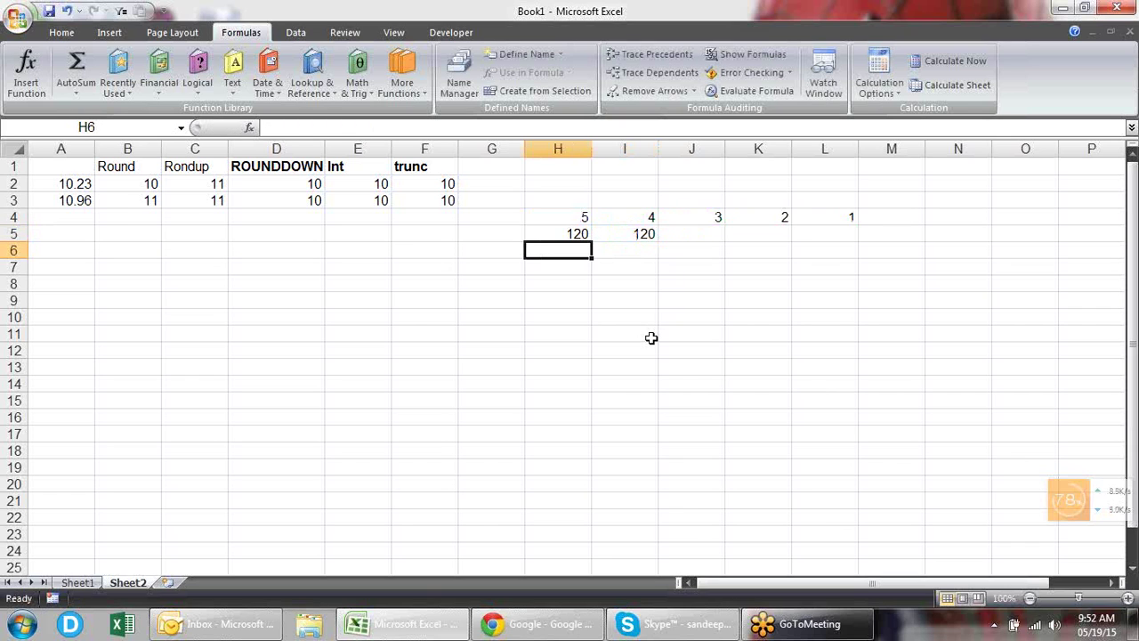
type("=fac")
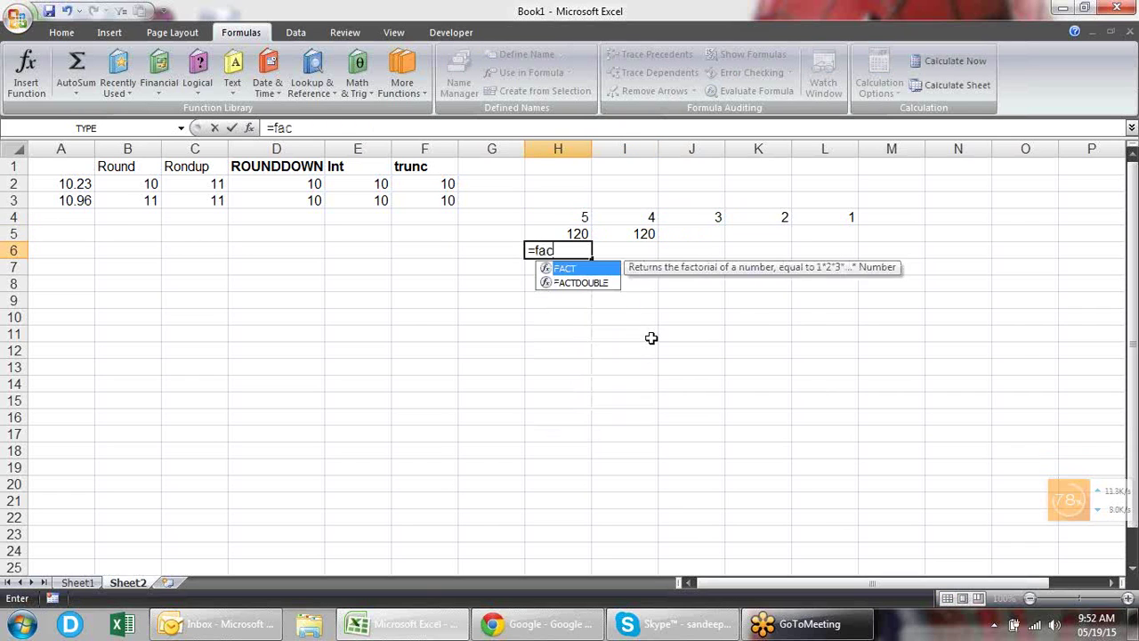
key("Down")
key("Tab")
key("Up")
key("Up")
key("Return")
key("Up")
Step: Enter =H4*J4*L4 in I6, also giving 15, then recheck I5's formula
key("Right")
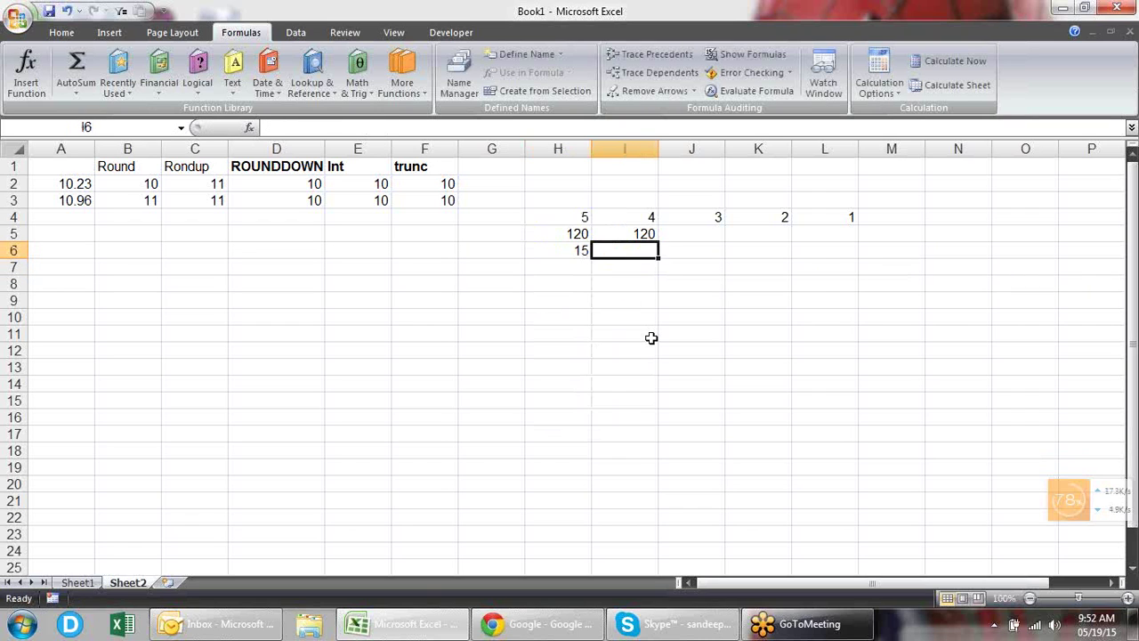
type("=")
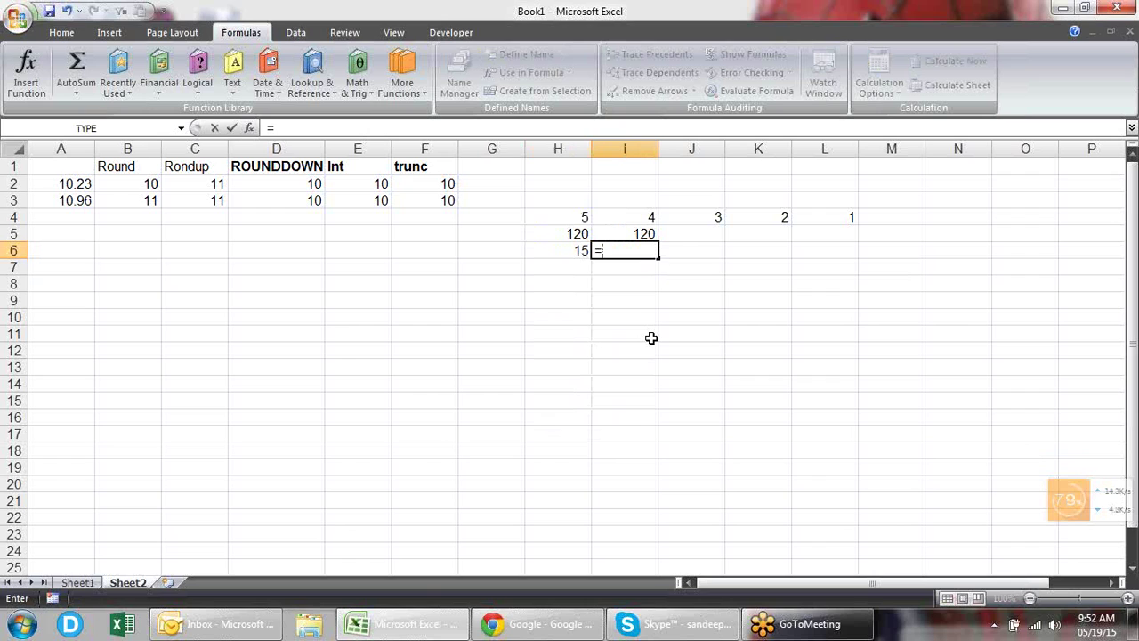
key("Up")
key("Up")
key("Left")
type("*")
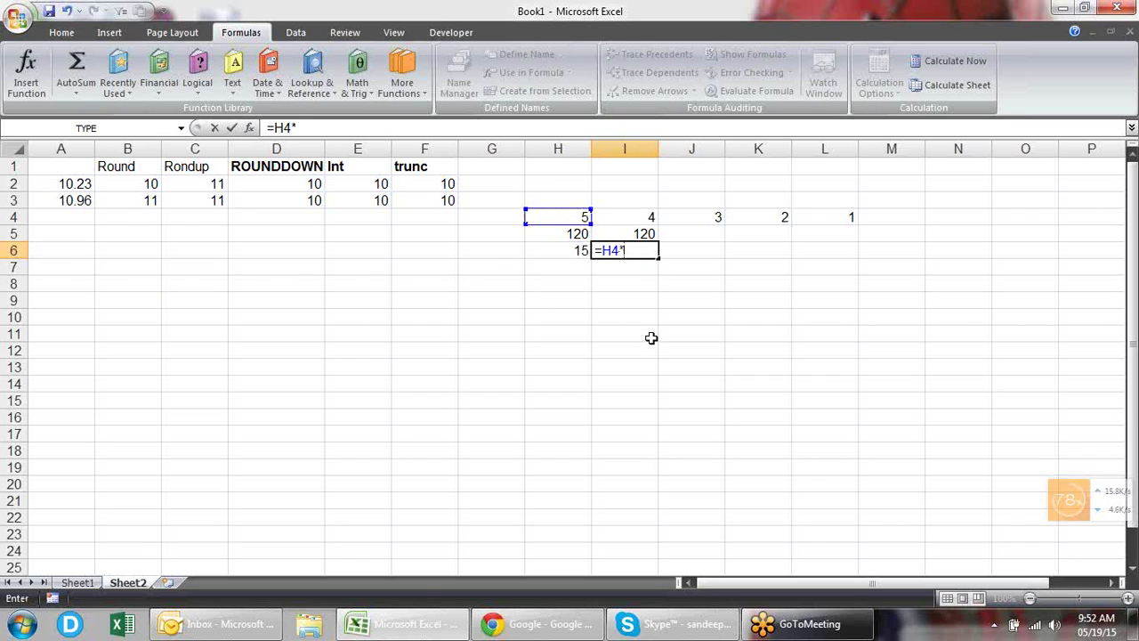
key("Up")
key("Up")
key("Right")
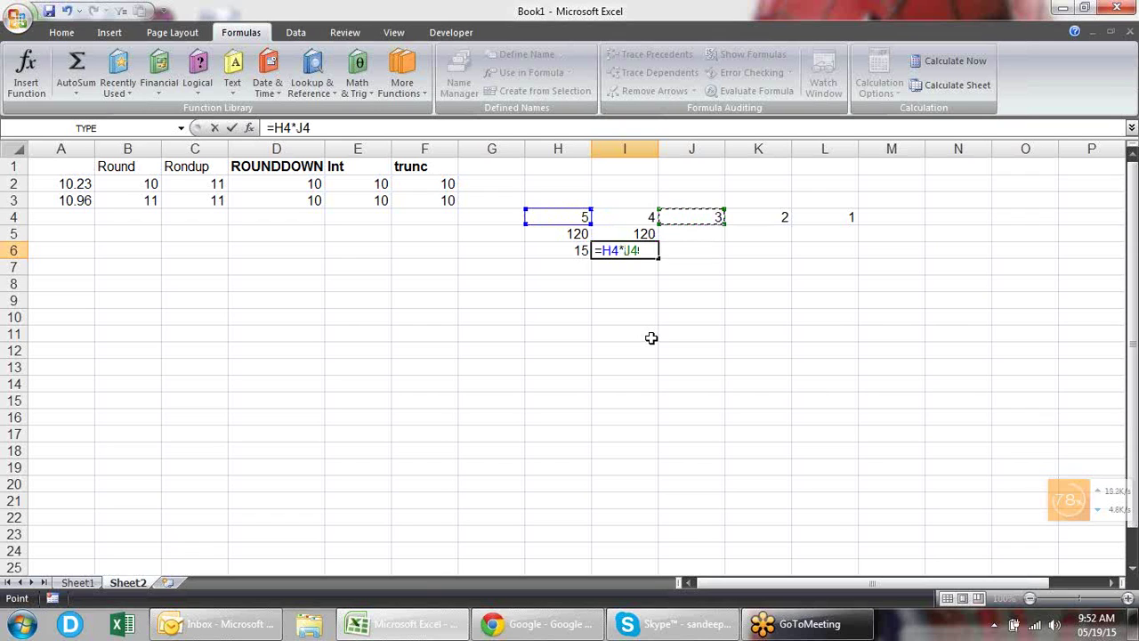
type("*")
key("Up")
key("Up")
key("Right")
key("Right")
key("Right")
key("Return")
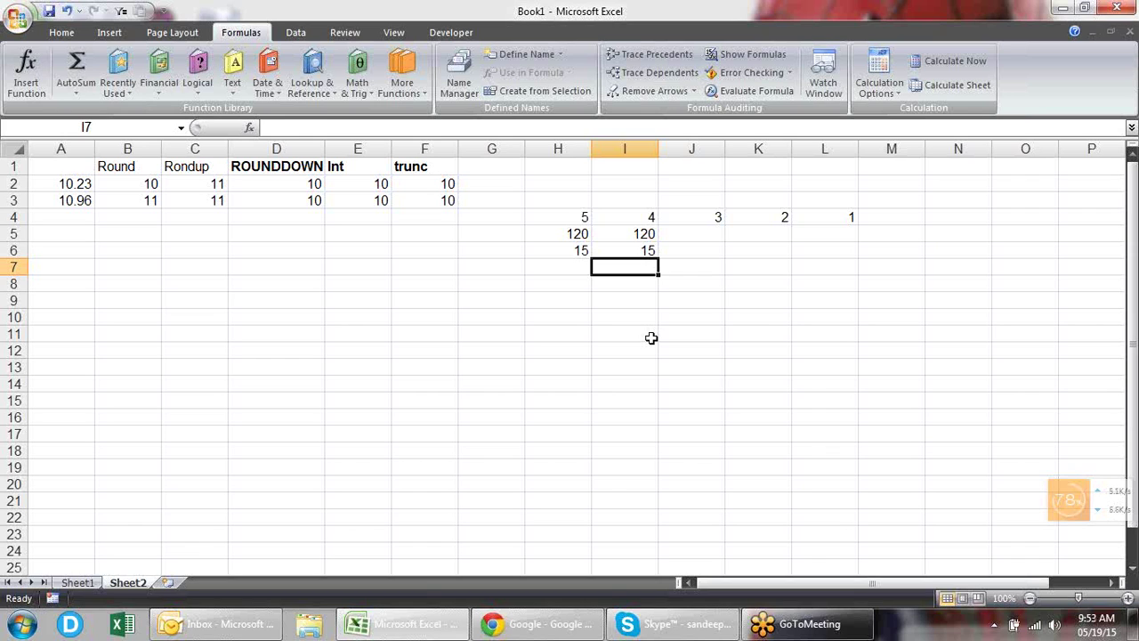
key("Up")
key("Up")
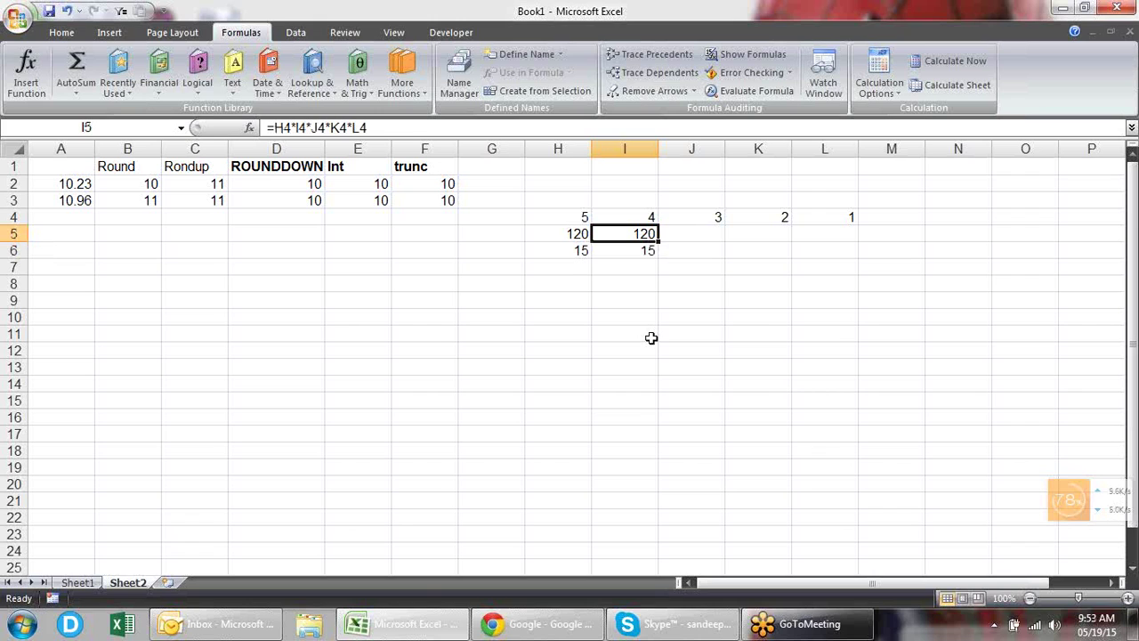
key("Left")
key("Left")
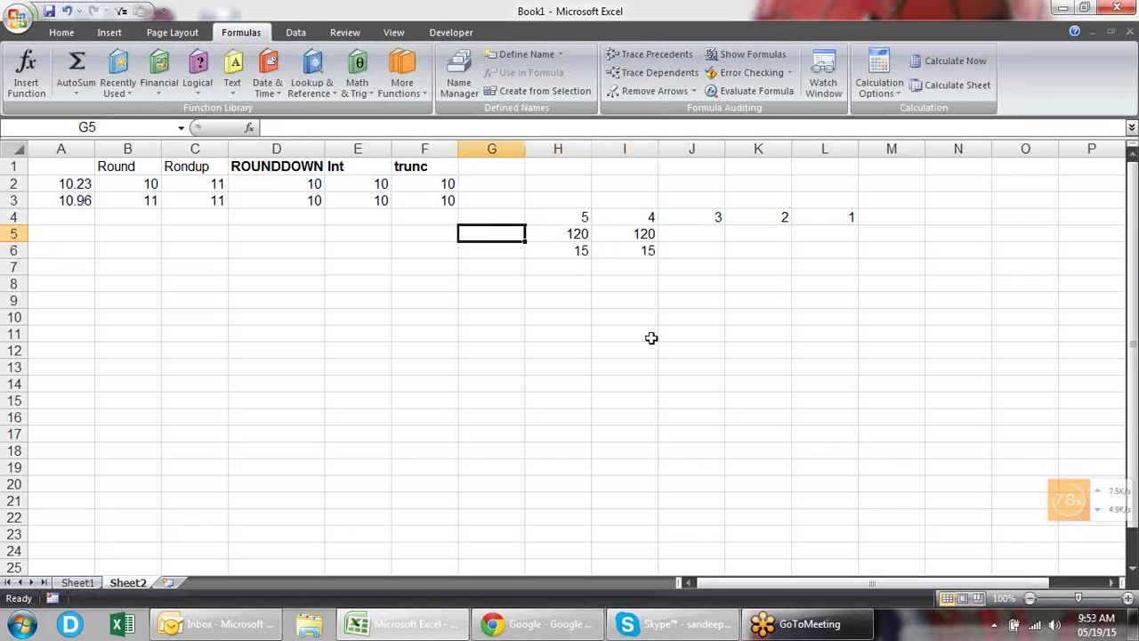
key("Right")
key("Right")
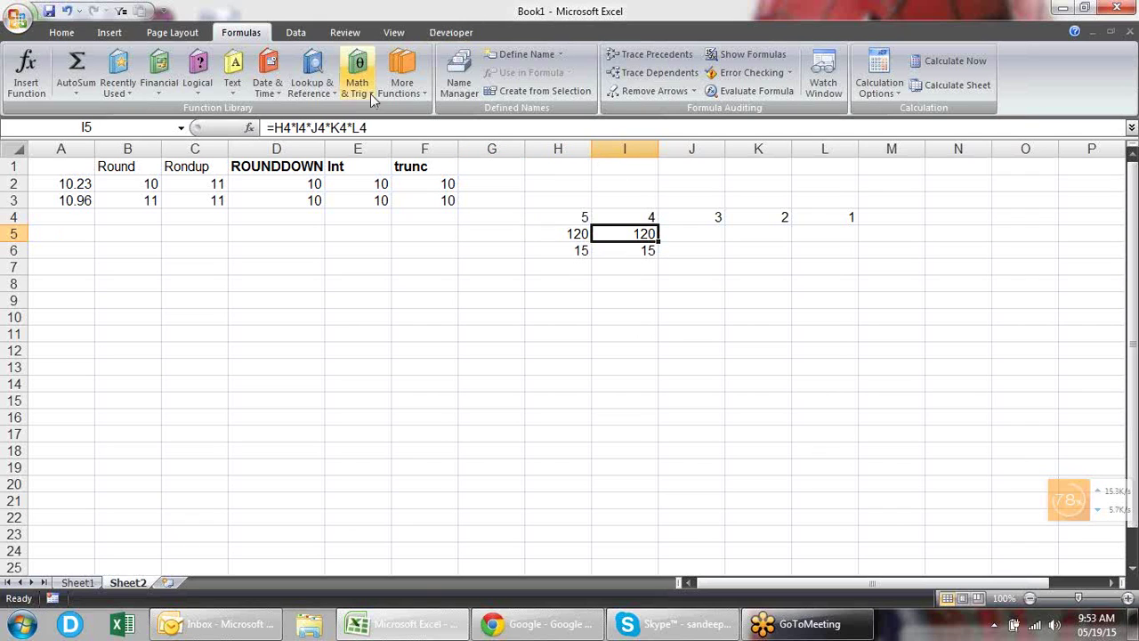
left_click(364, 99)
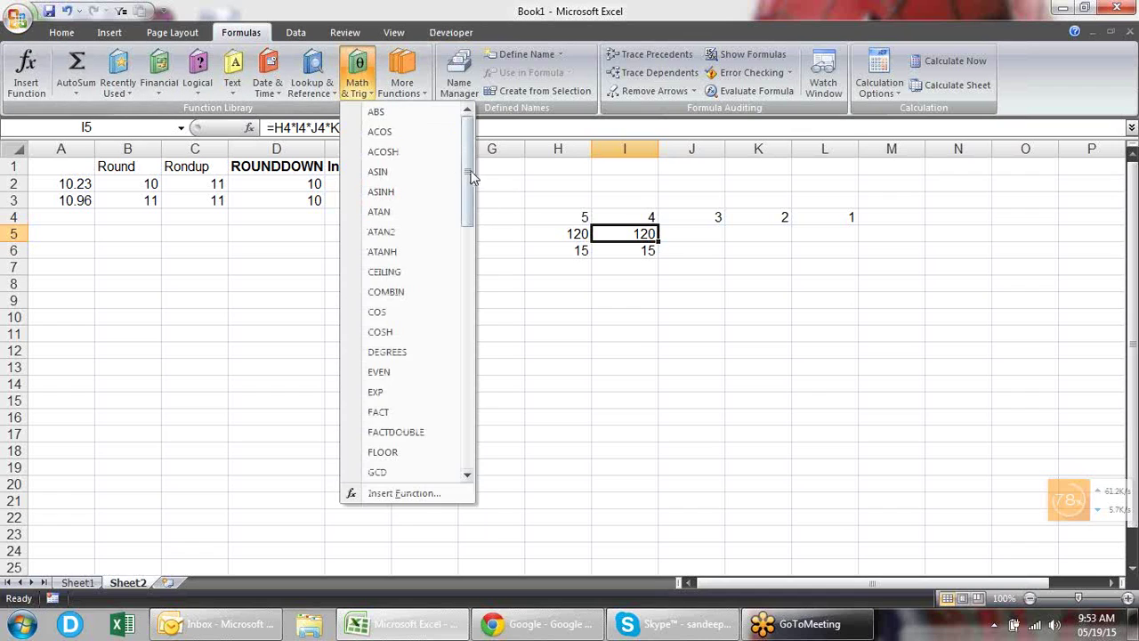
left_click_drag(468, 112, 473, 202)
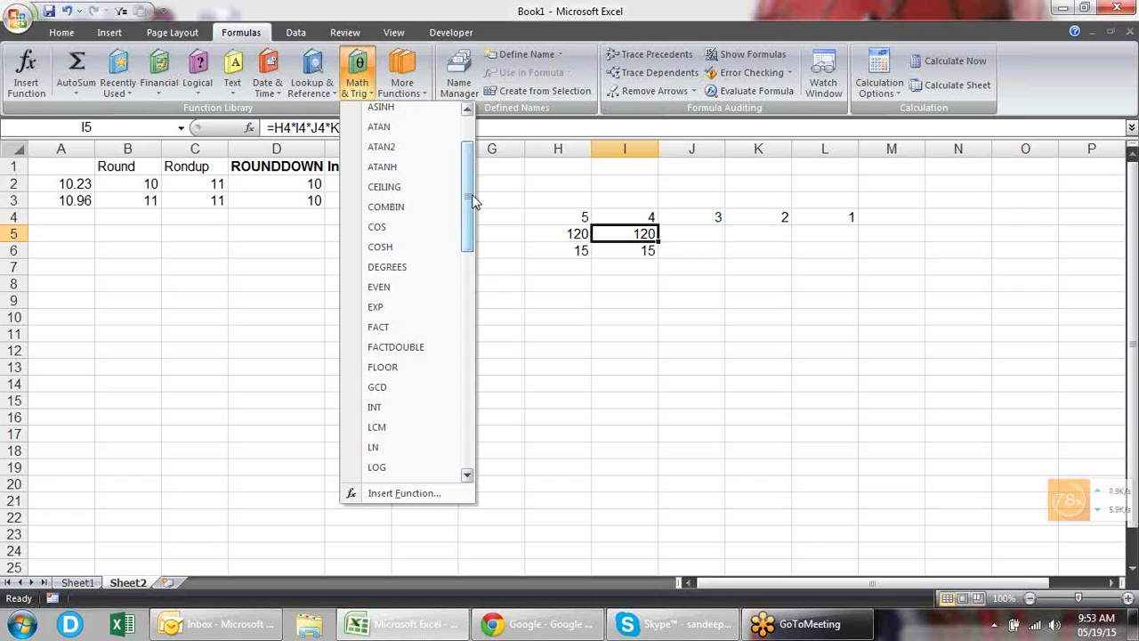
key("Escape")
key("Down")
key("Down")
key("Down")
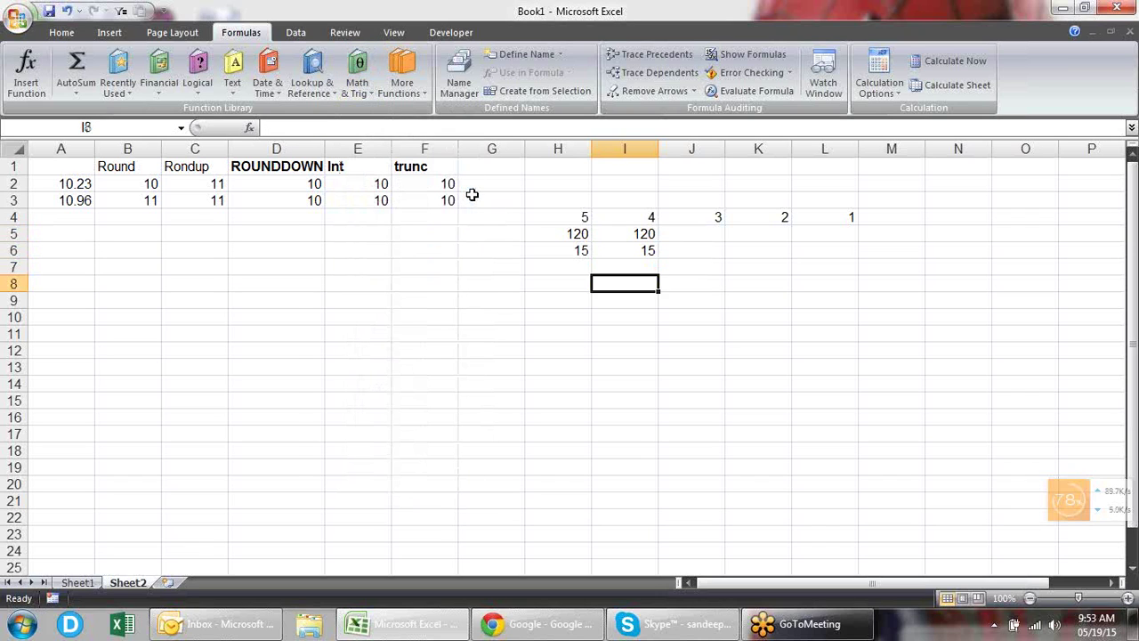
key("Left")
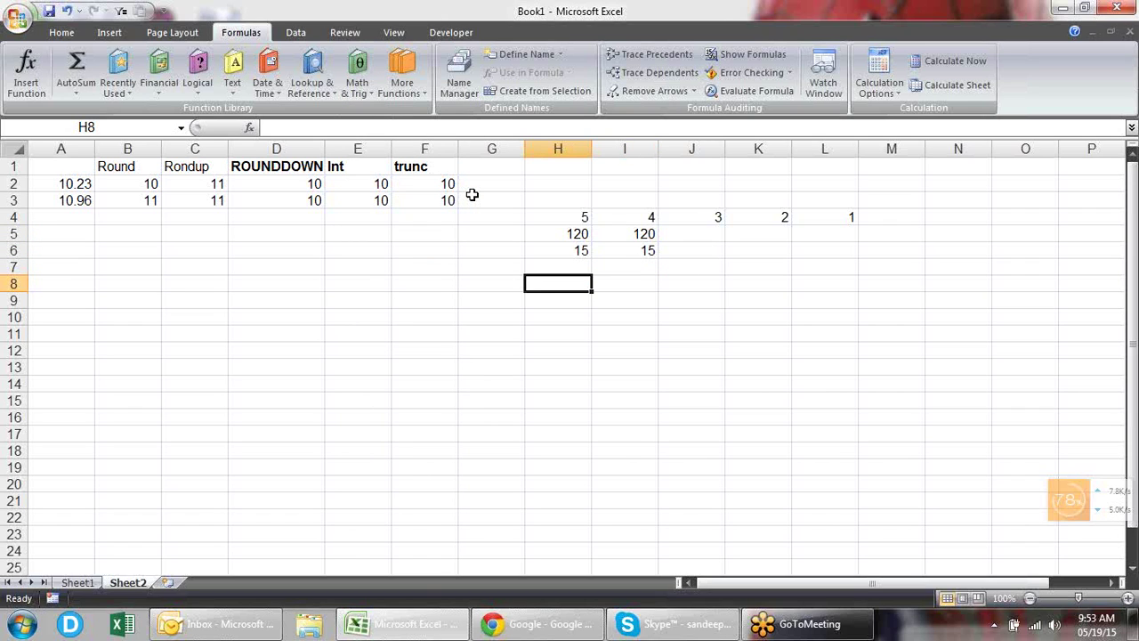
Step: Enter 120 in H8 and 15 in I8
type("120")
key("Return")
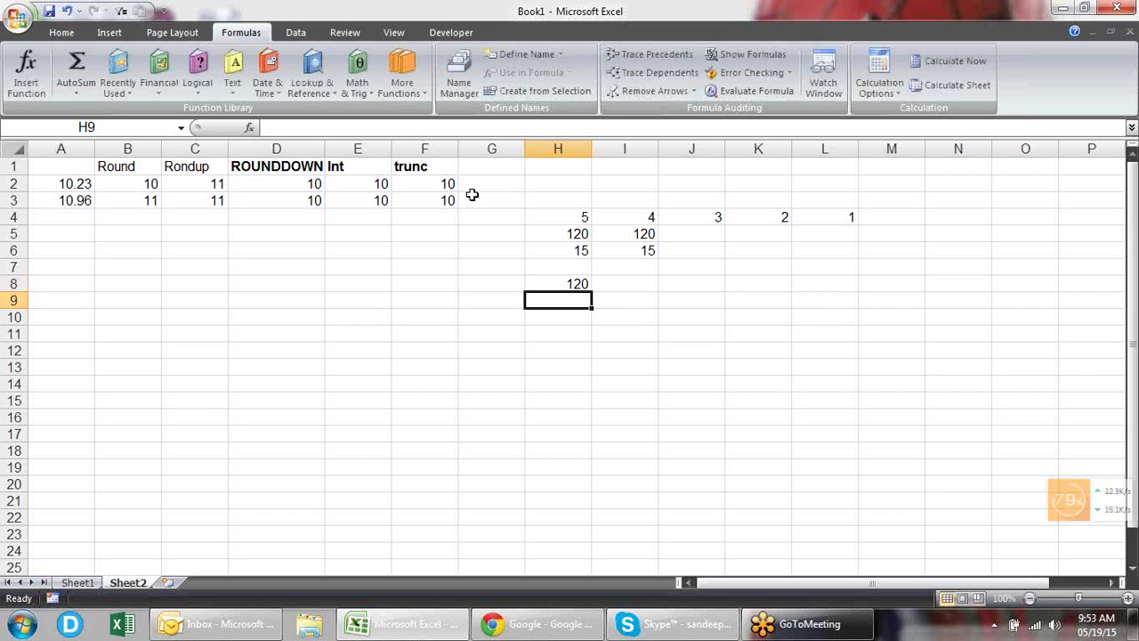
key("Up")
key("Right")
type("15")
key("Return")
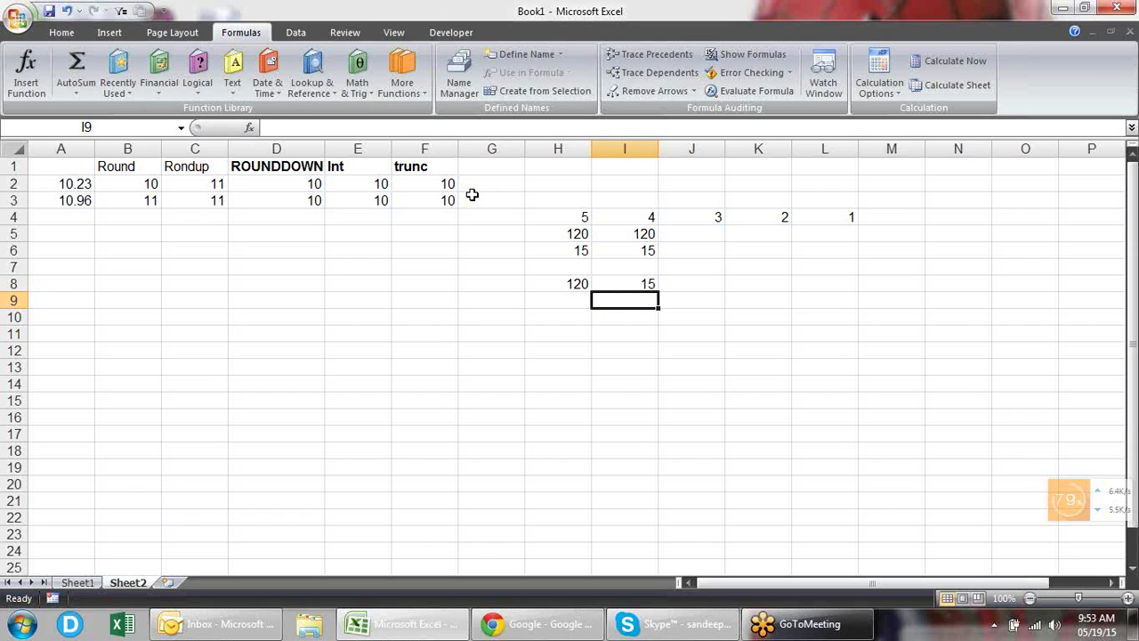
Step: Correct H8 to 12 and begin a =GCD formula in H9
key("Up")
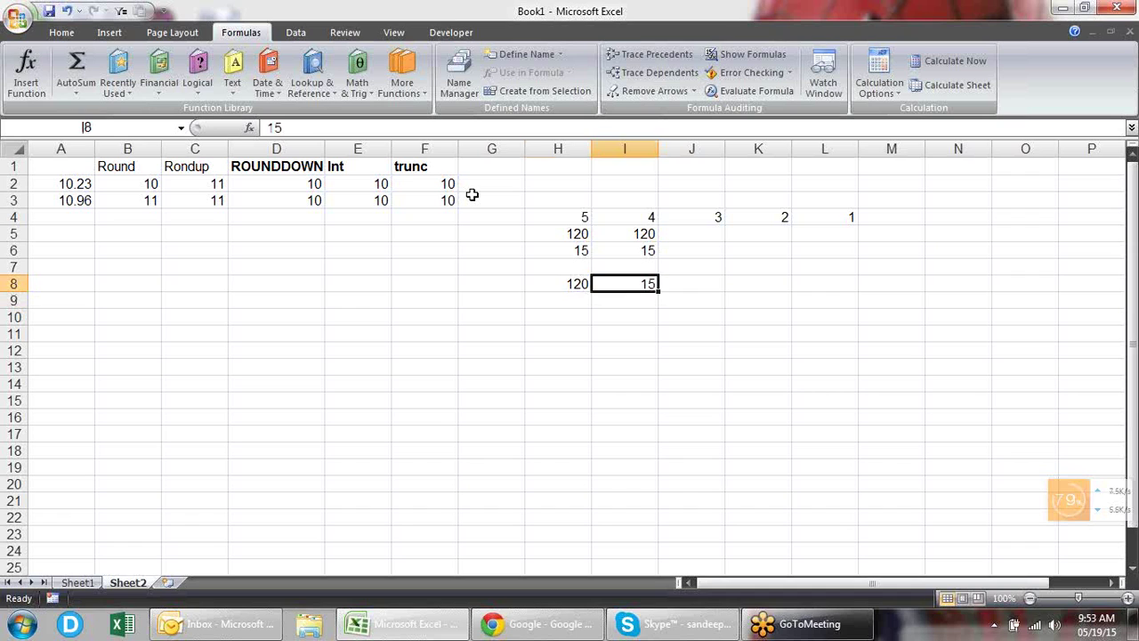
key("Left")
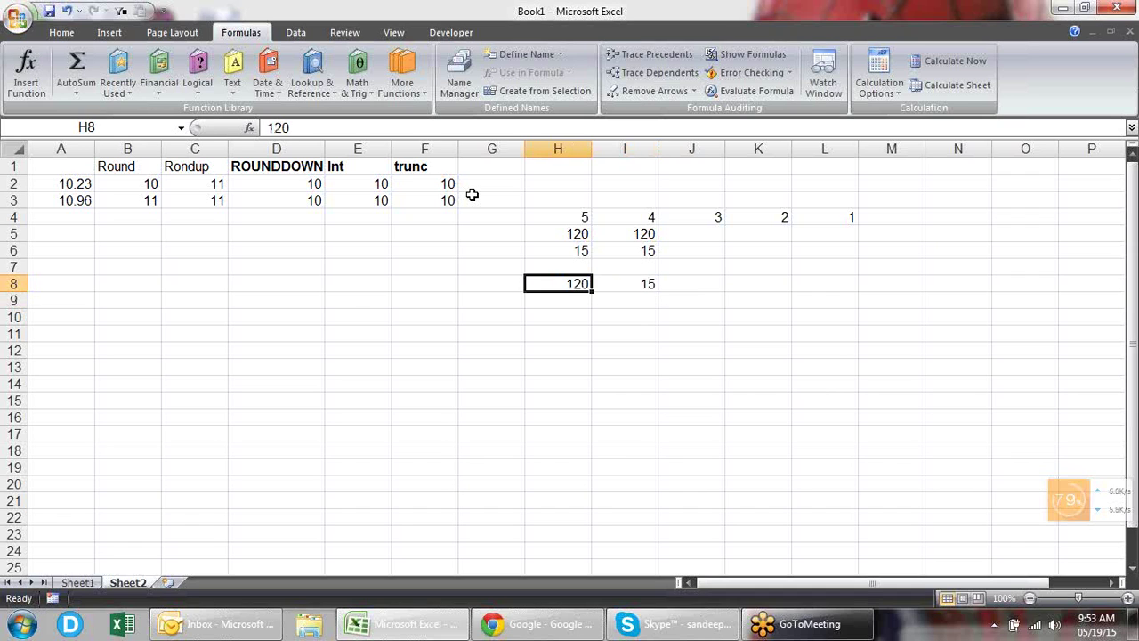
type("12")
key("Right")
key("Return")
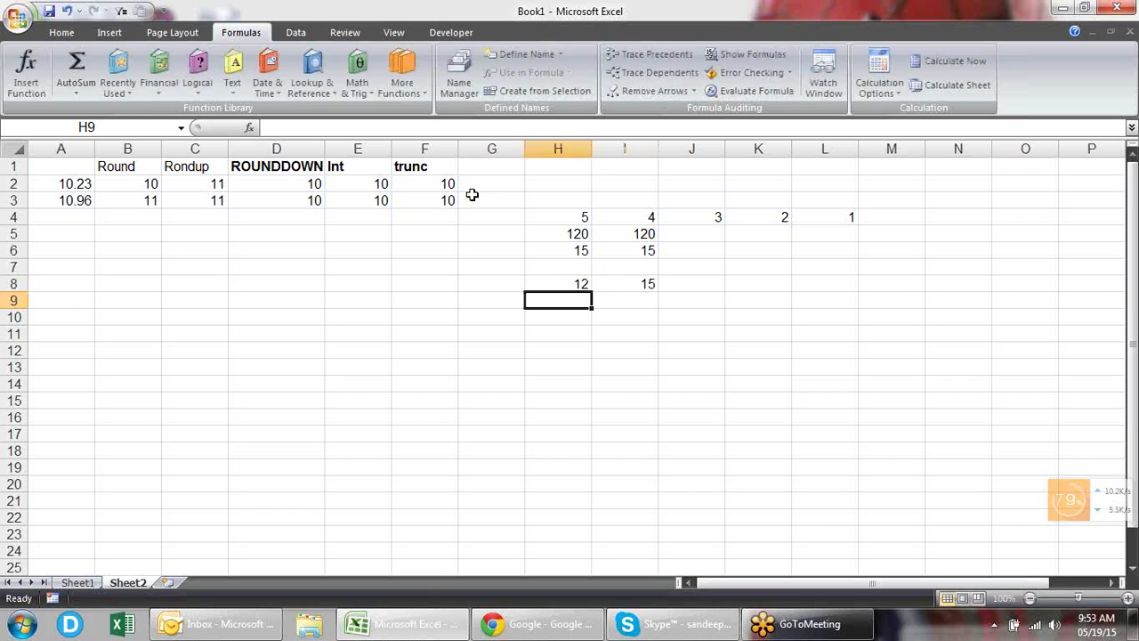
type("=")
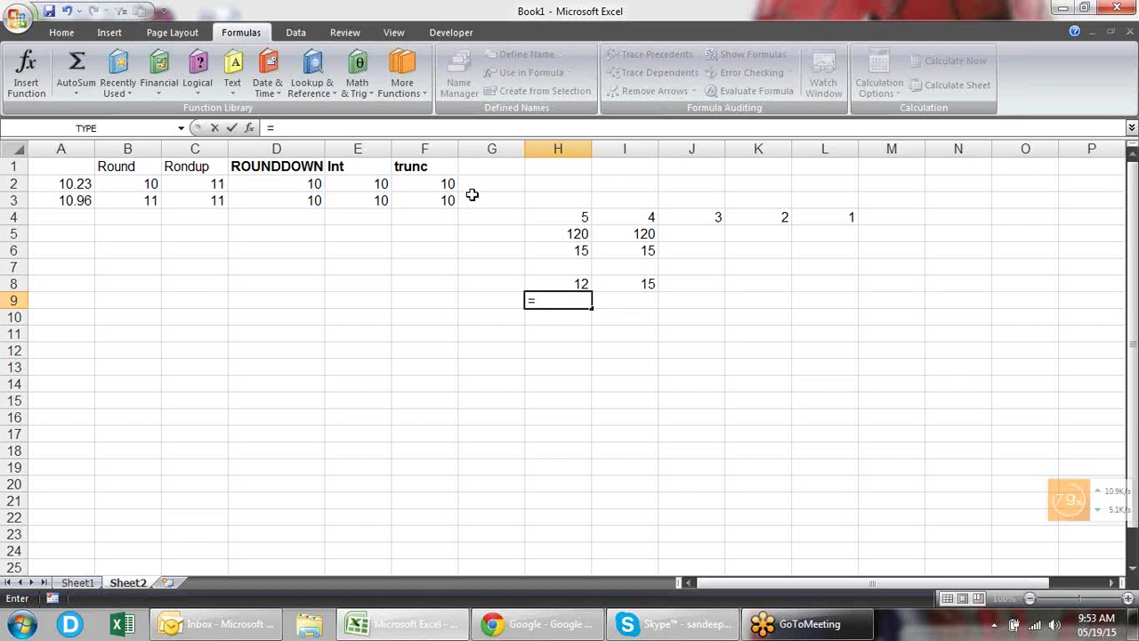
type("gcd")
Step: Complete =GCD(H8,I8) in H9, returning 3
key("Tab")
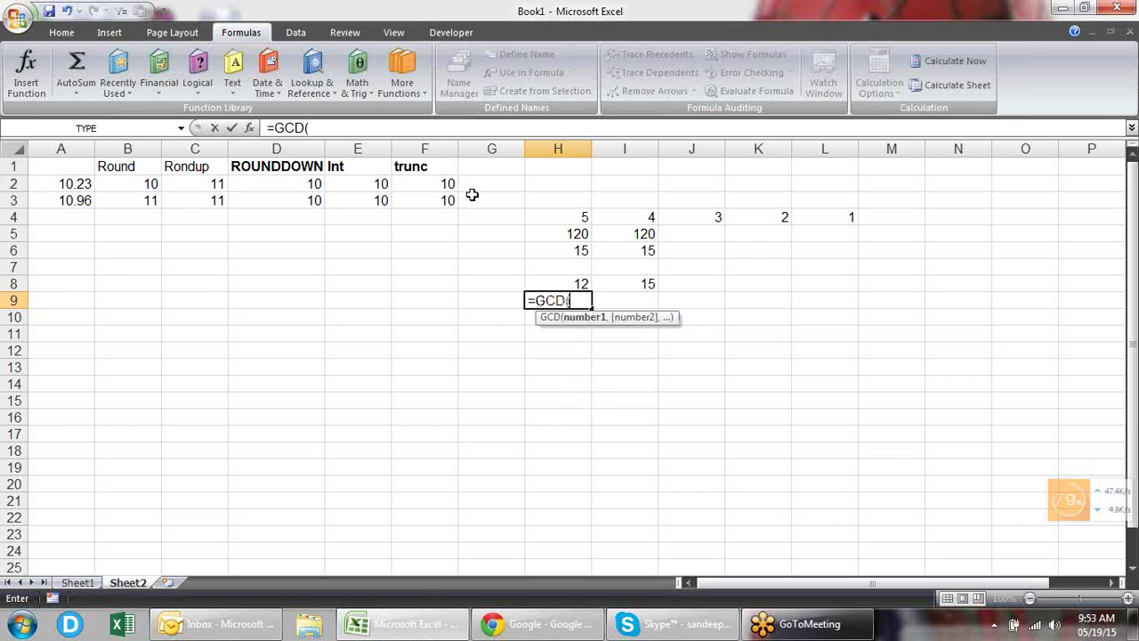
key("Up")
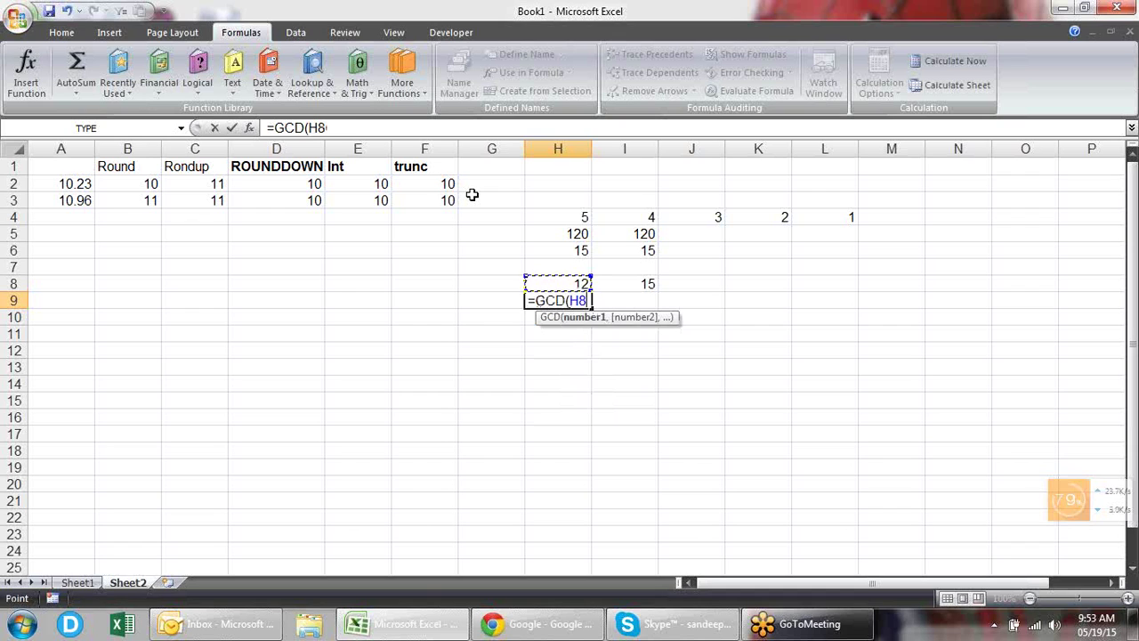
type(",")
key("Up")
key("Right")
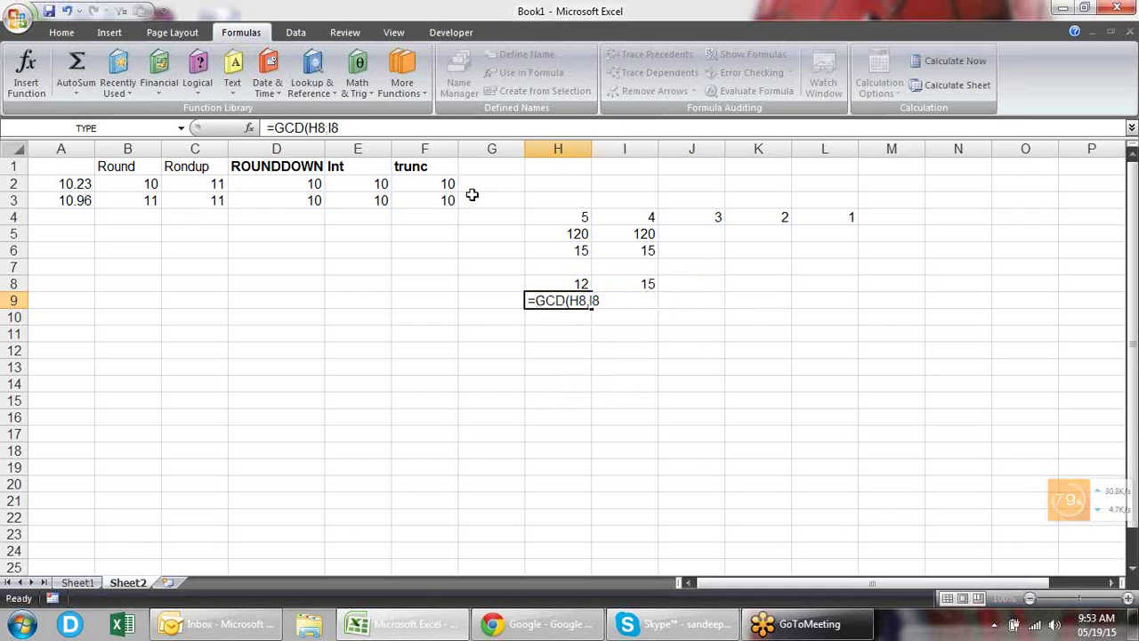
key("Return")
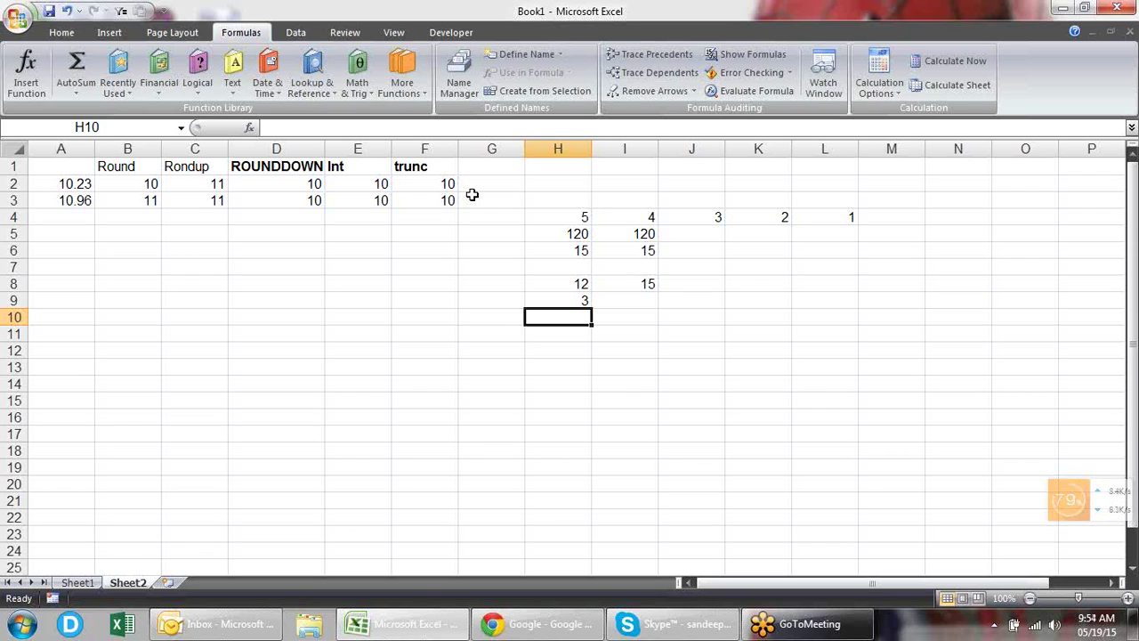
Step: Make 12 and 15 in H8:I8 bold
key("Up")
key("Up")
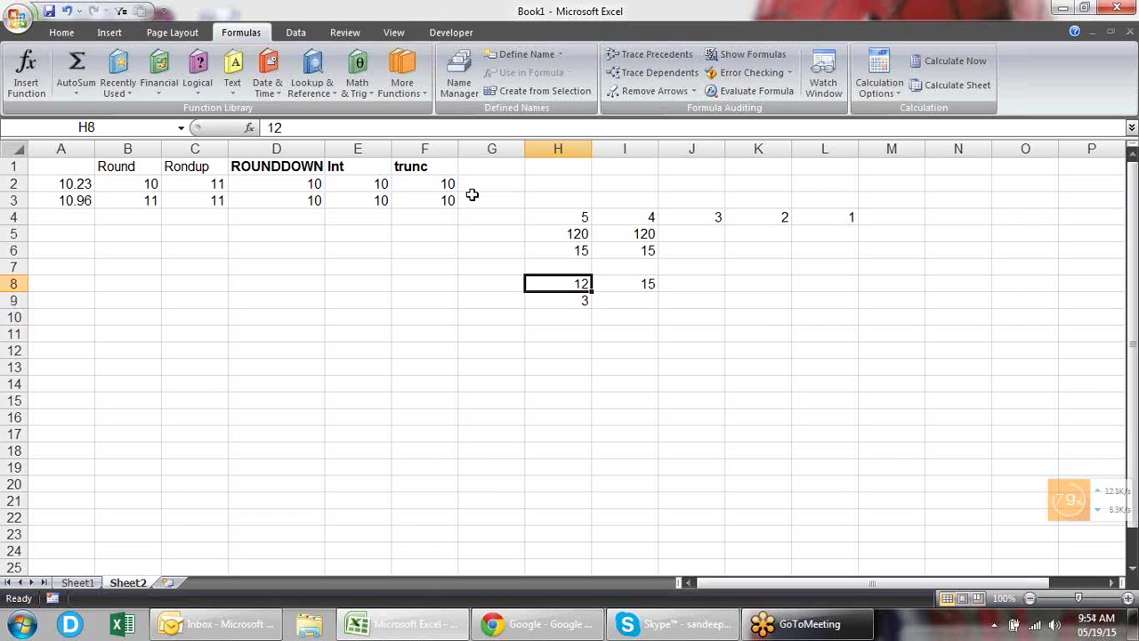
key("shift+Right")
key("ctrl+b")
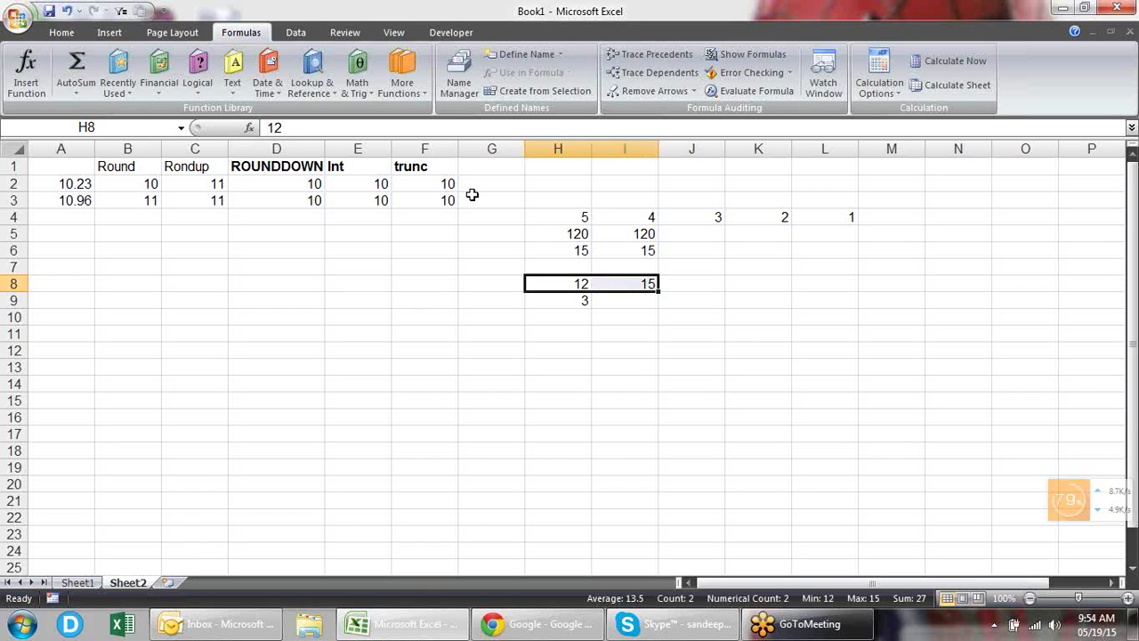
key("Down")
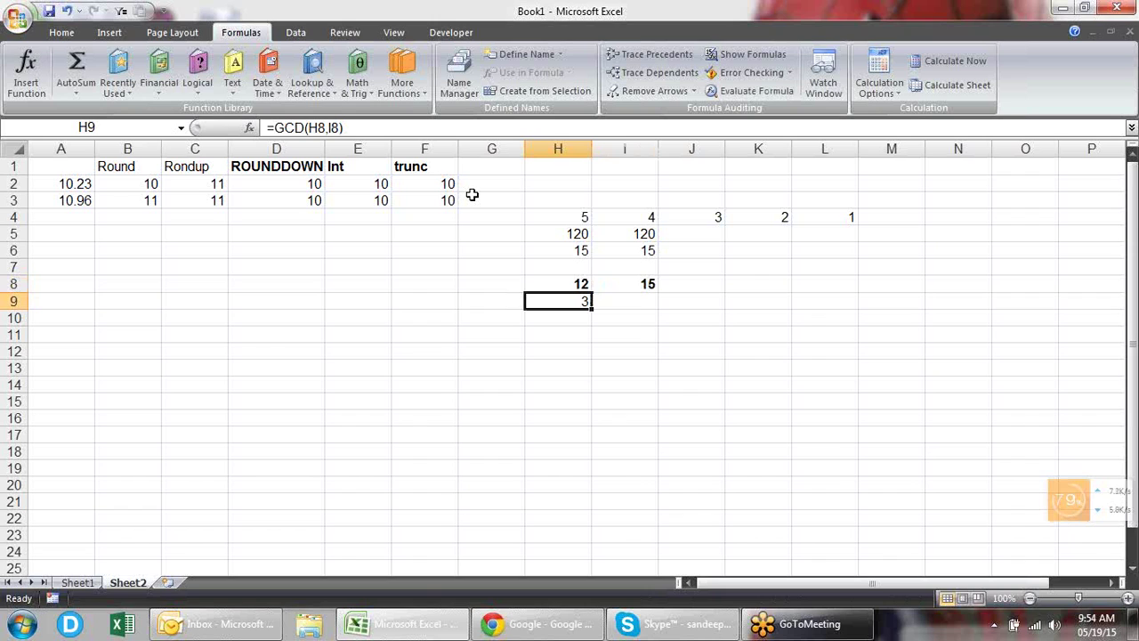
key("Down")
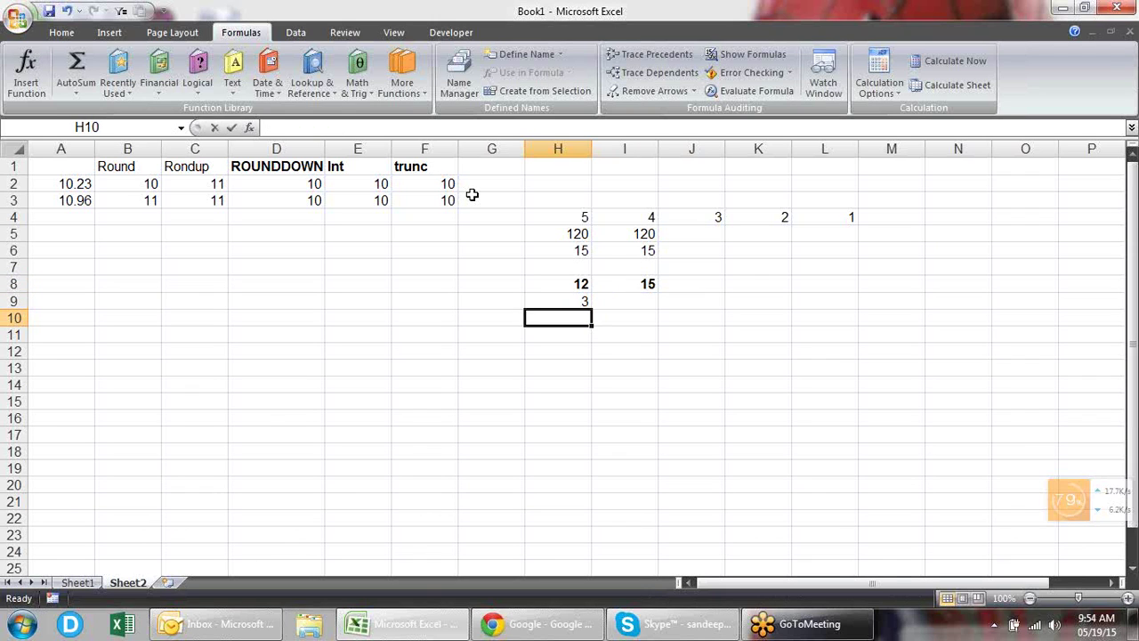
Step: Enter =LCM(H8,I8) in H10, returning 60
type("=LCM(")
key("Up")
key("Up")
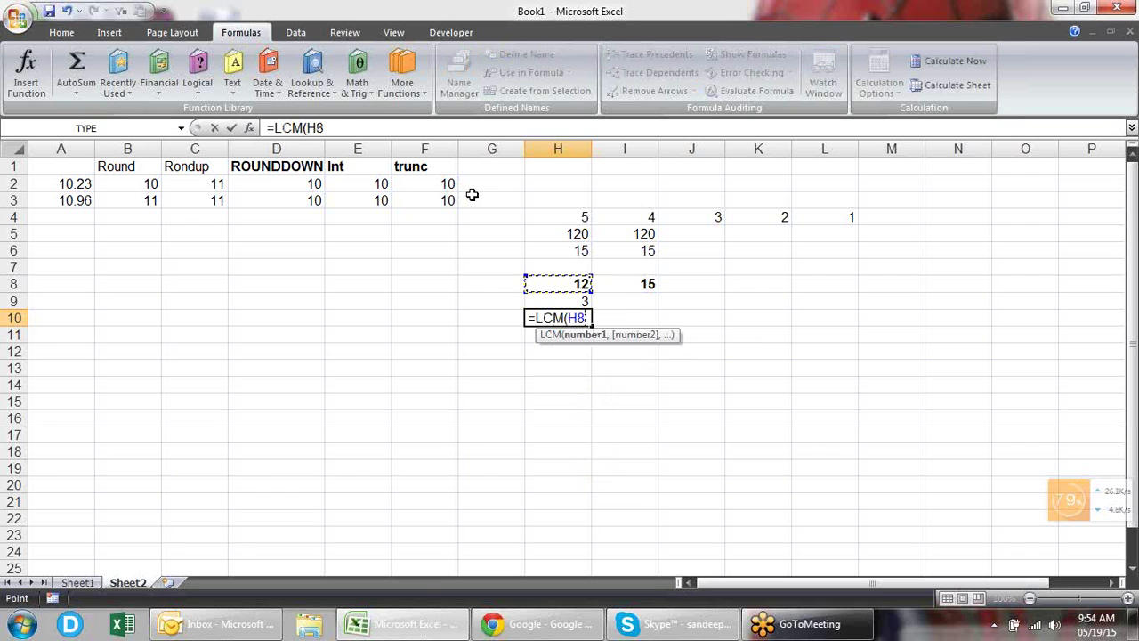
type(",")
key("Up")
key("Up")
key("Right")
key("Return")
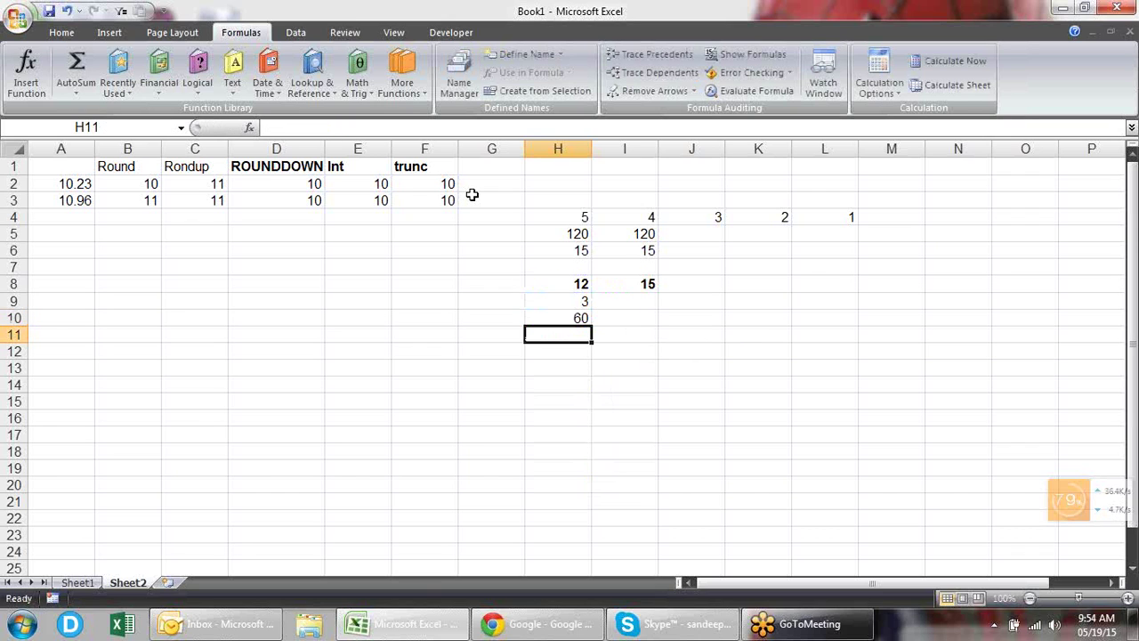
key("Up")
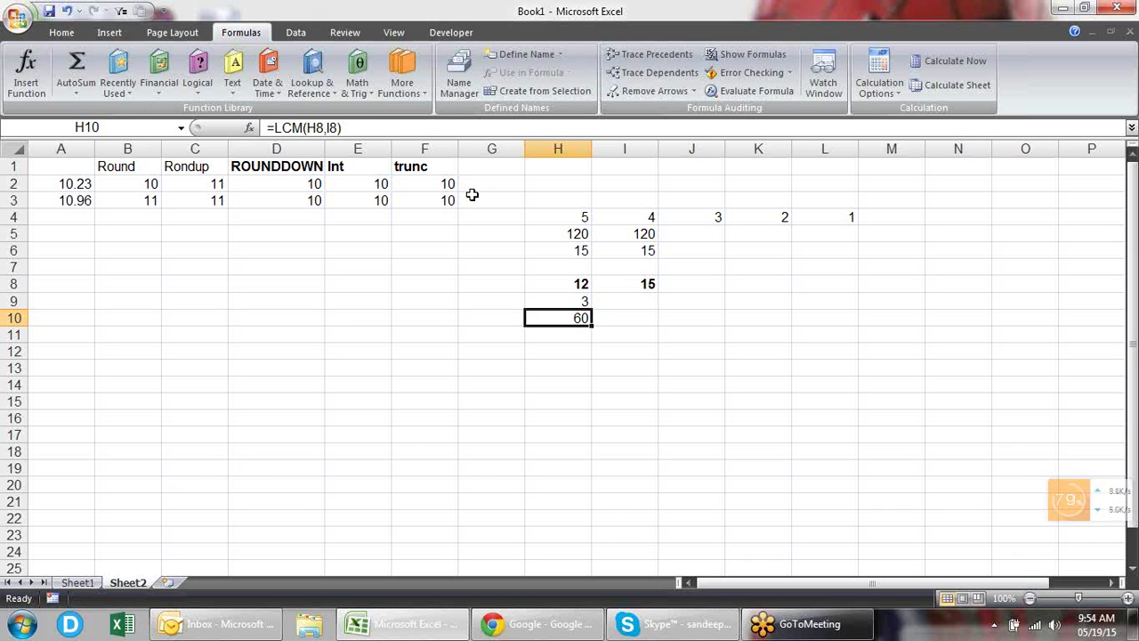
Step: Make the LCM result 60 bold, then move toward F11
key("ctrl+b")
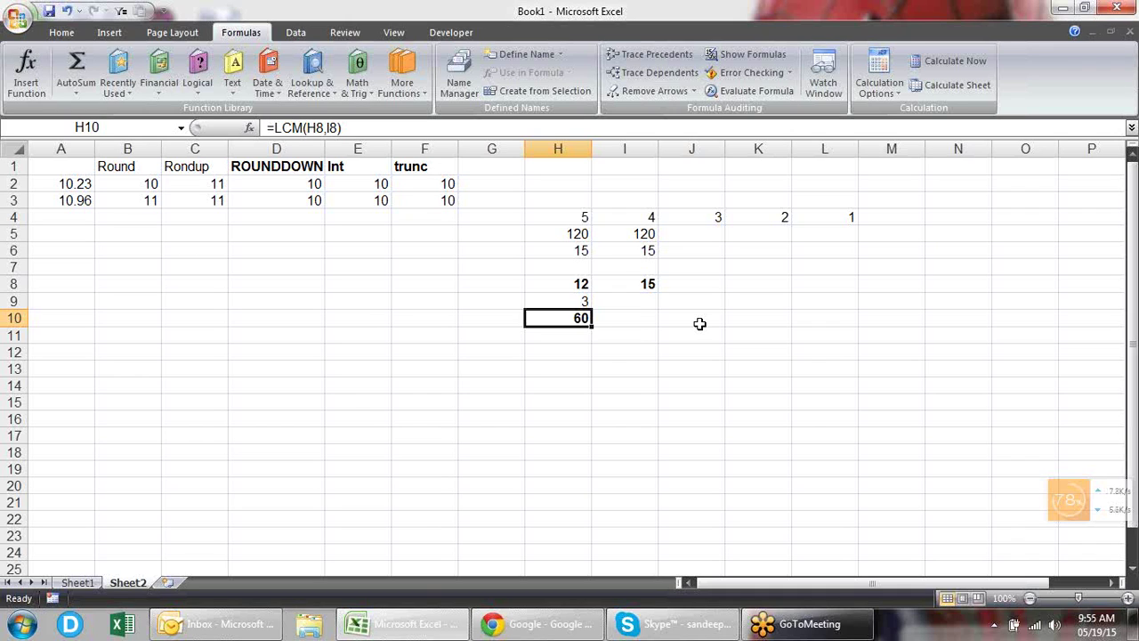
key("Left")
key("Right")
key("Down")
Step: From F11, scroll the Math & Trig function list down to PI, POWER and PRODUCT
key("Left")
key("Left")
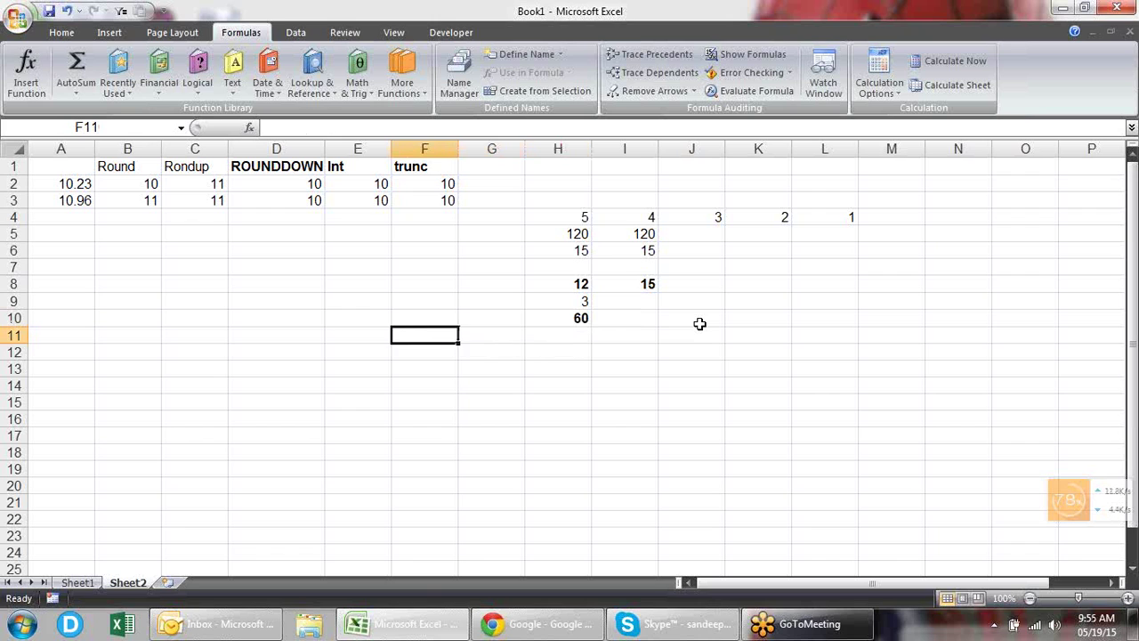
left_click(357, 85)
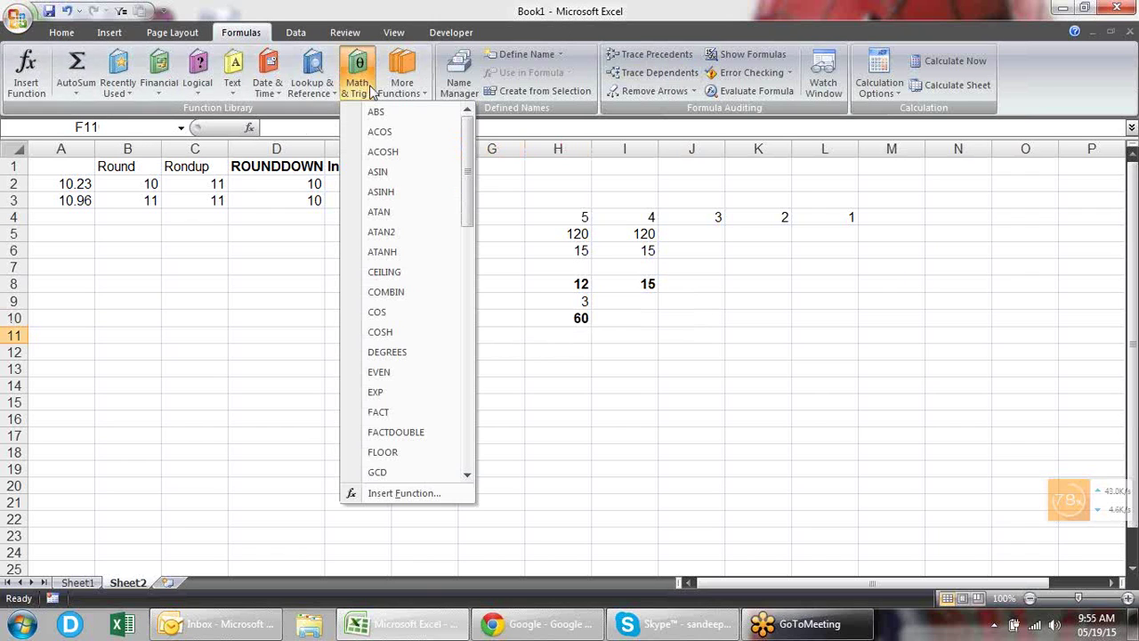
left_click_drag(472, 187, 476, 216)
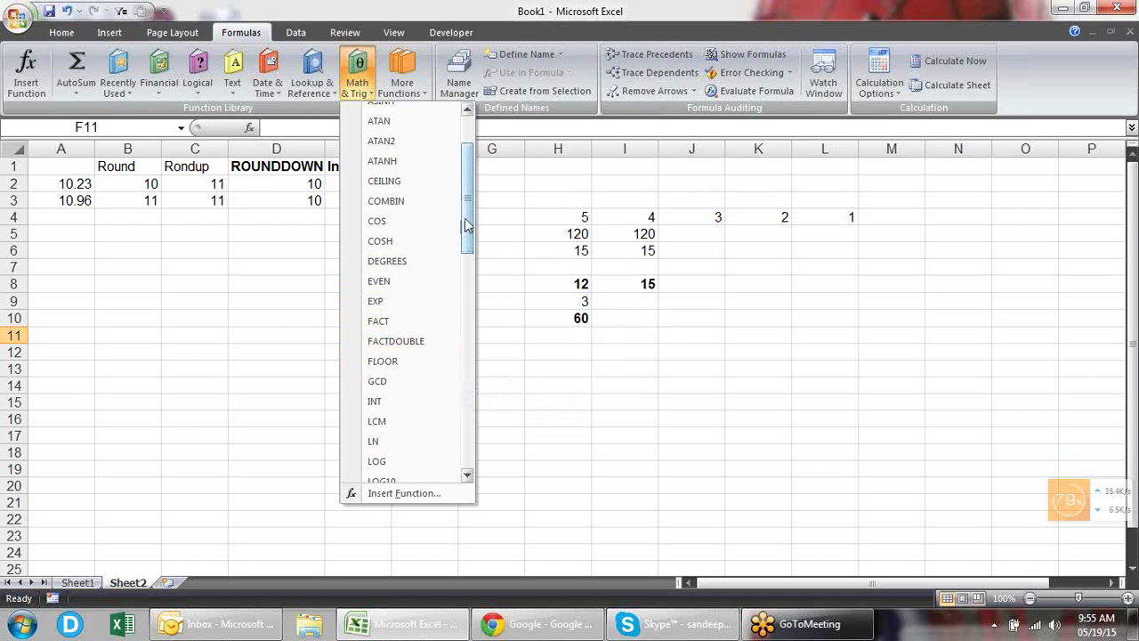
left_click_drag(466, 225, 468, 236)
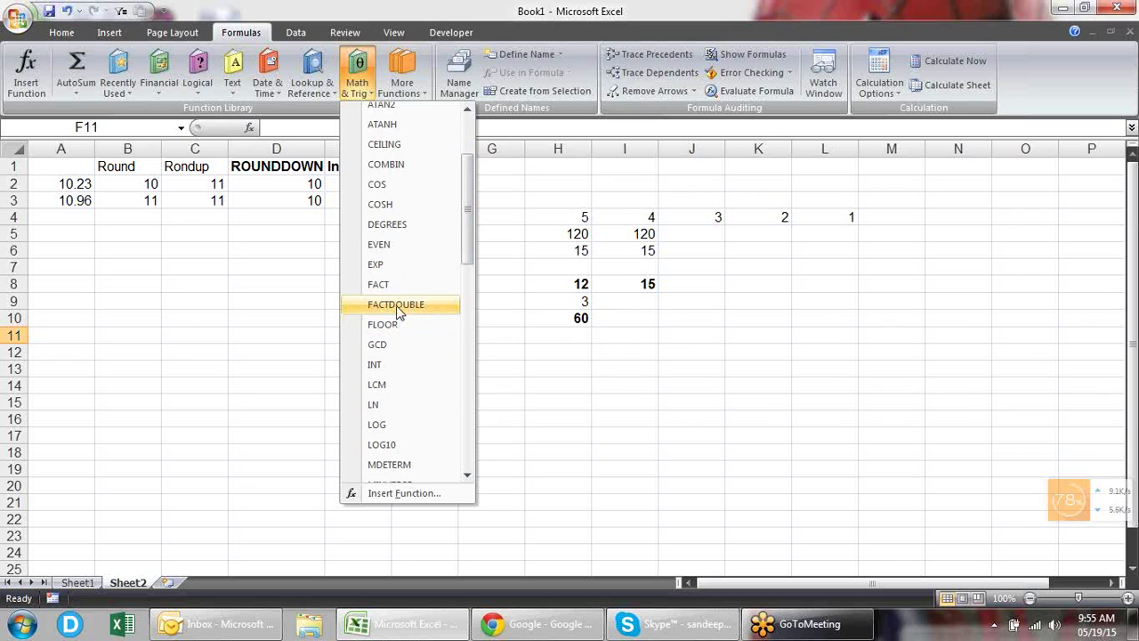
left_click_drag(465, 227, 469, 272)
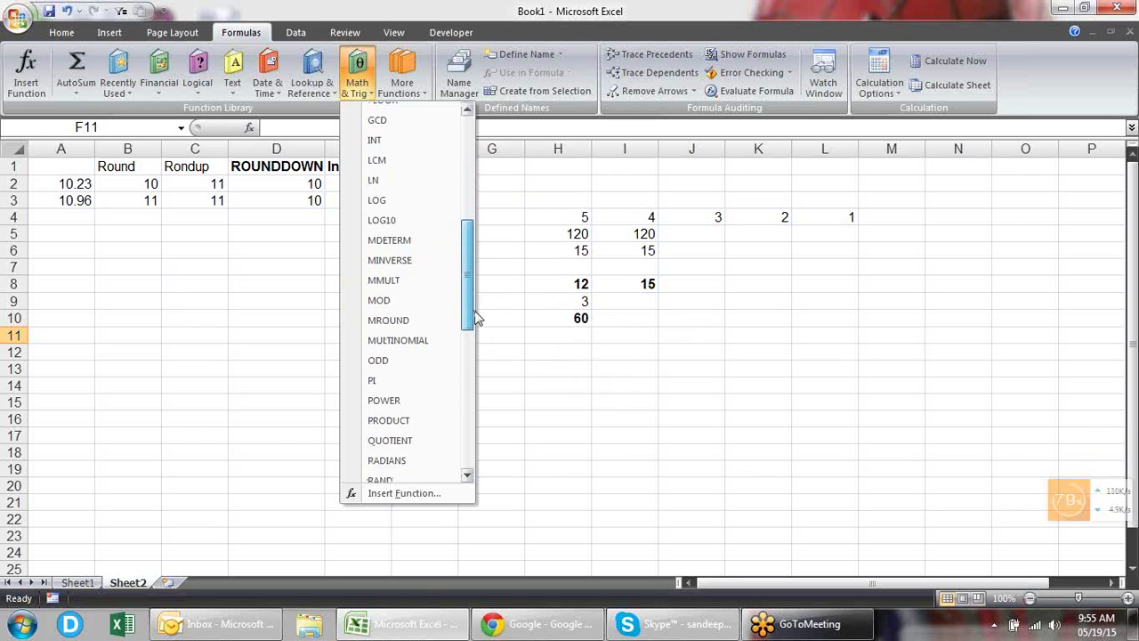
left_click_drag(471, 299, 480, 341)
Step: Enter =PI() in D8, showing 3.141592654
left_click(696, 326)
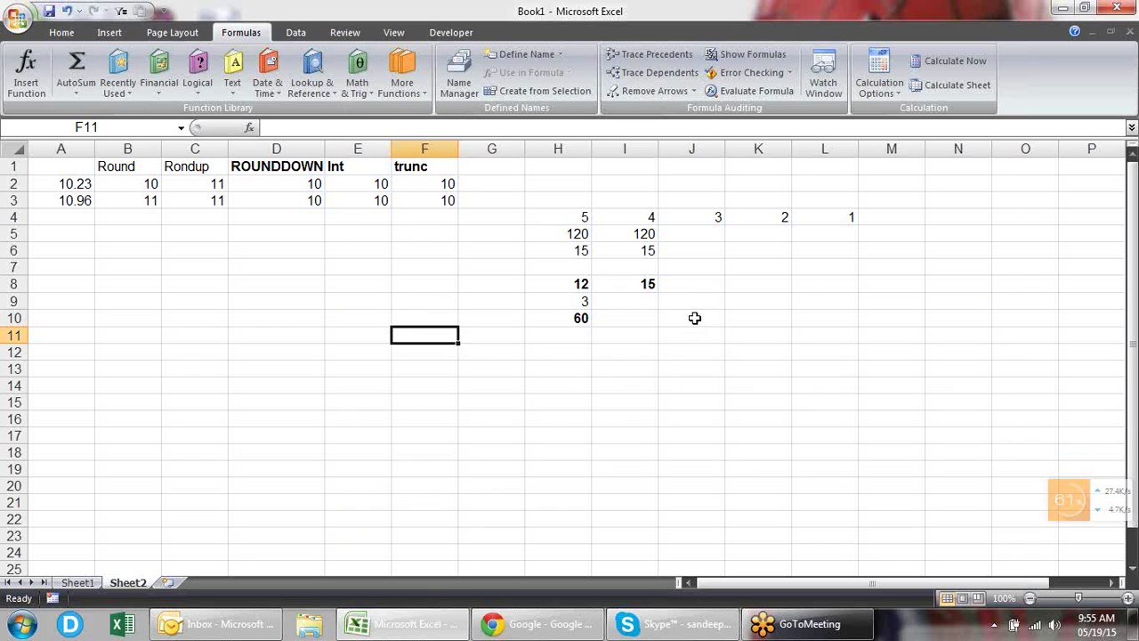
left_click(322, 284)
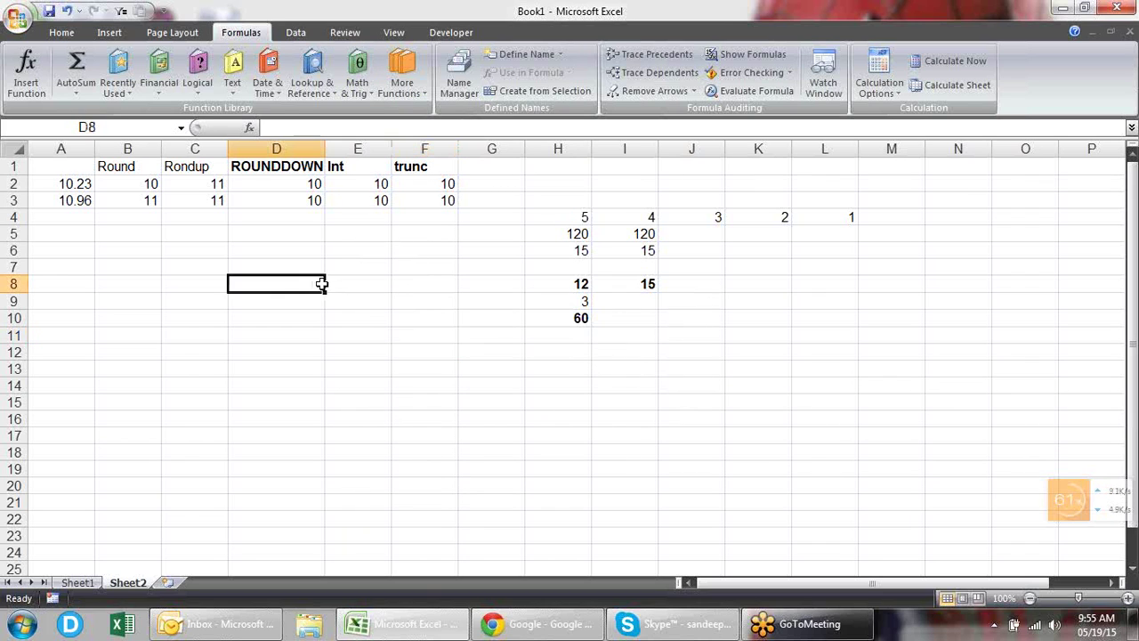
type("=PI")
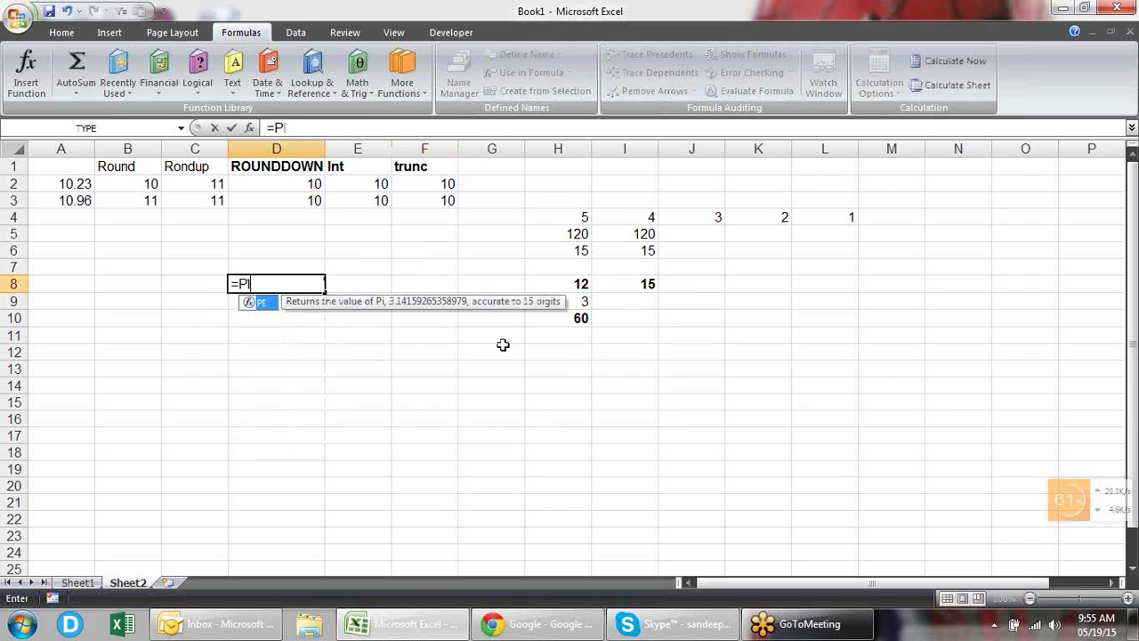
type("()")
key("Return")
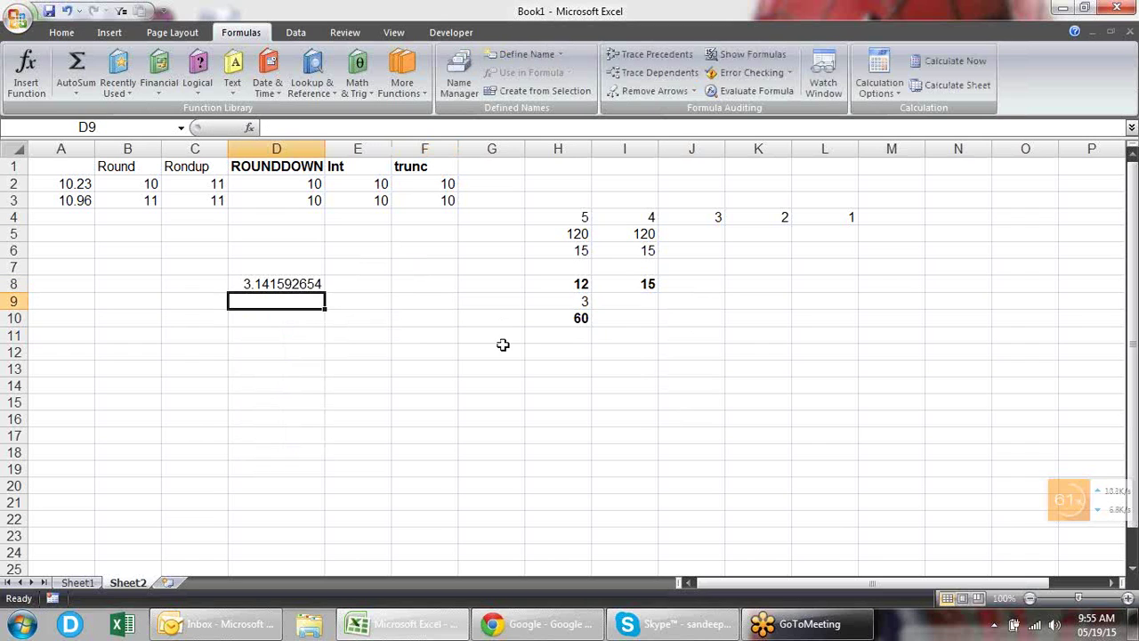
key("Down")
key("Up")
key("Up")
key("F2")
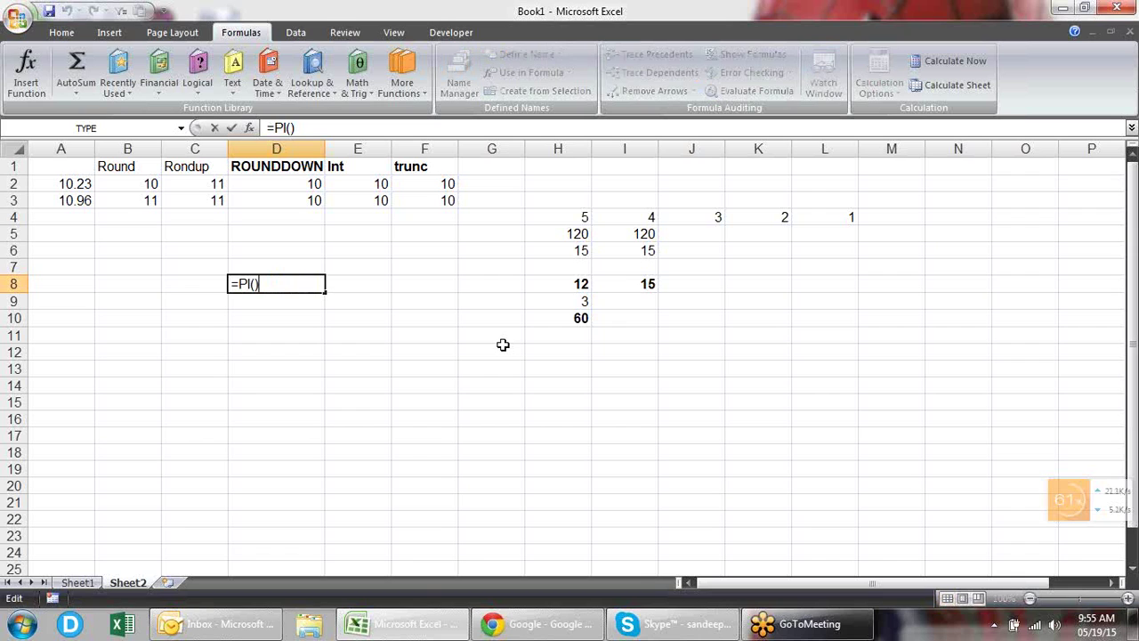
key("Escape")
Step: Enter =SQRT(16) in D10 and =POWER(2,3) in D11, giving 4 and 8
key("Down")
key("Down")
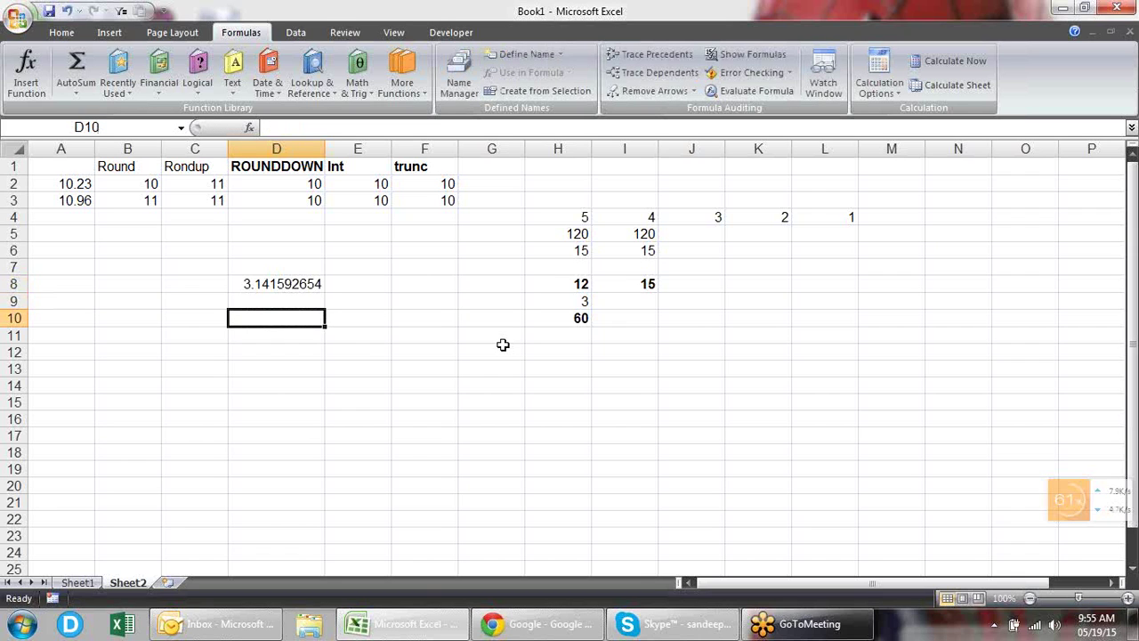
type("=SQ")
key("Tab")
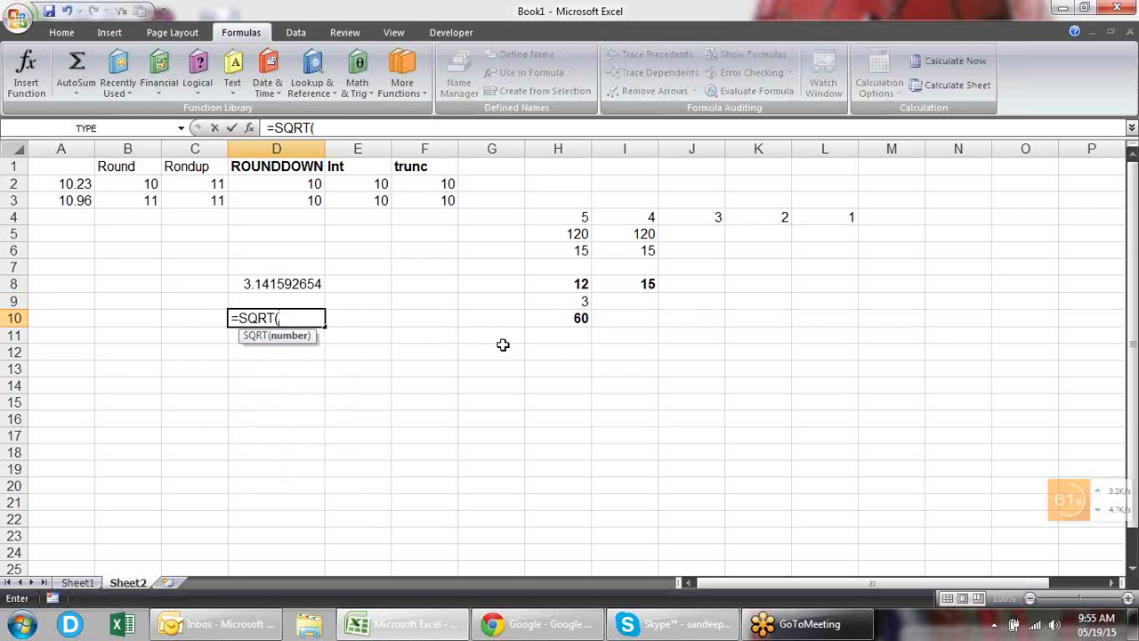
type("16)")
key("Return")
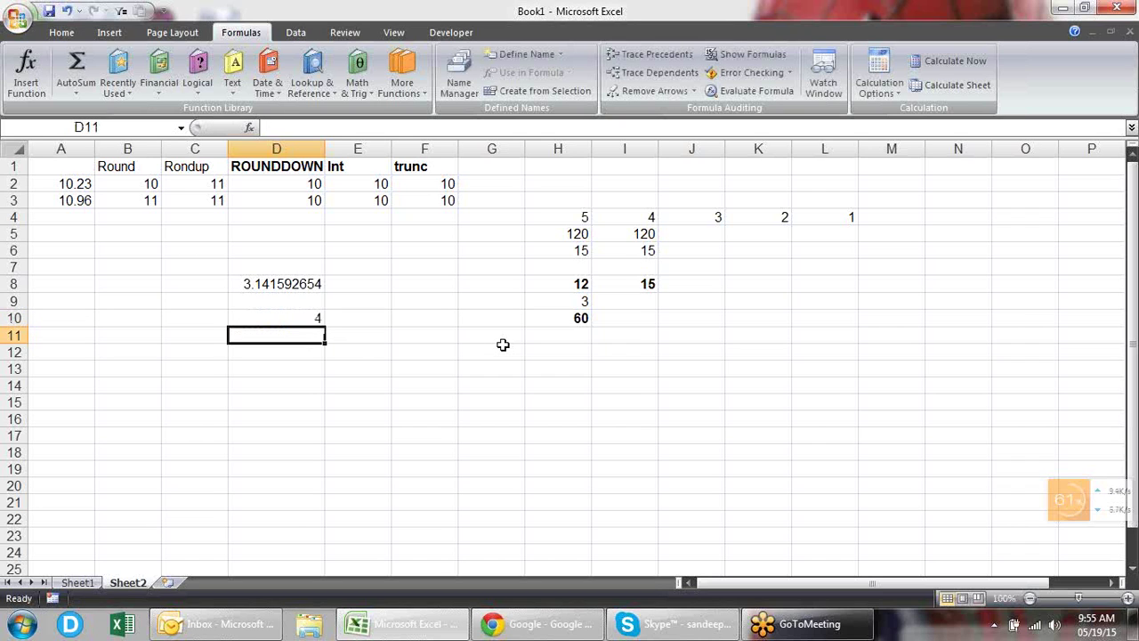
type("=POWER(")
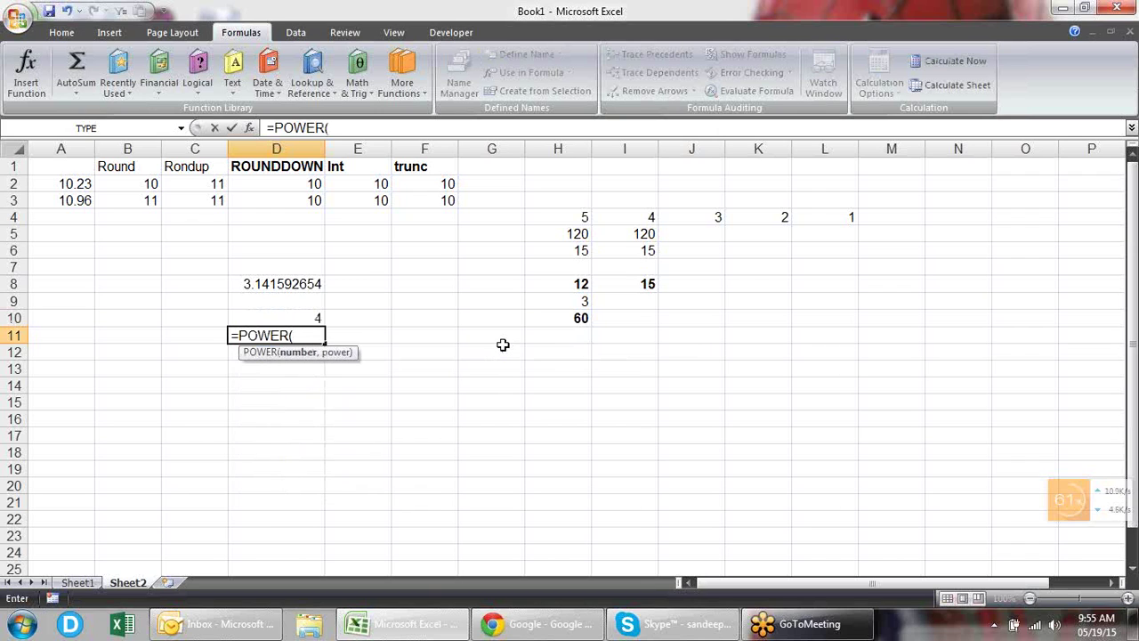
type("2,3)")
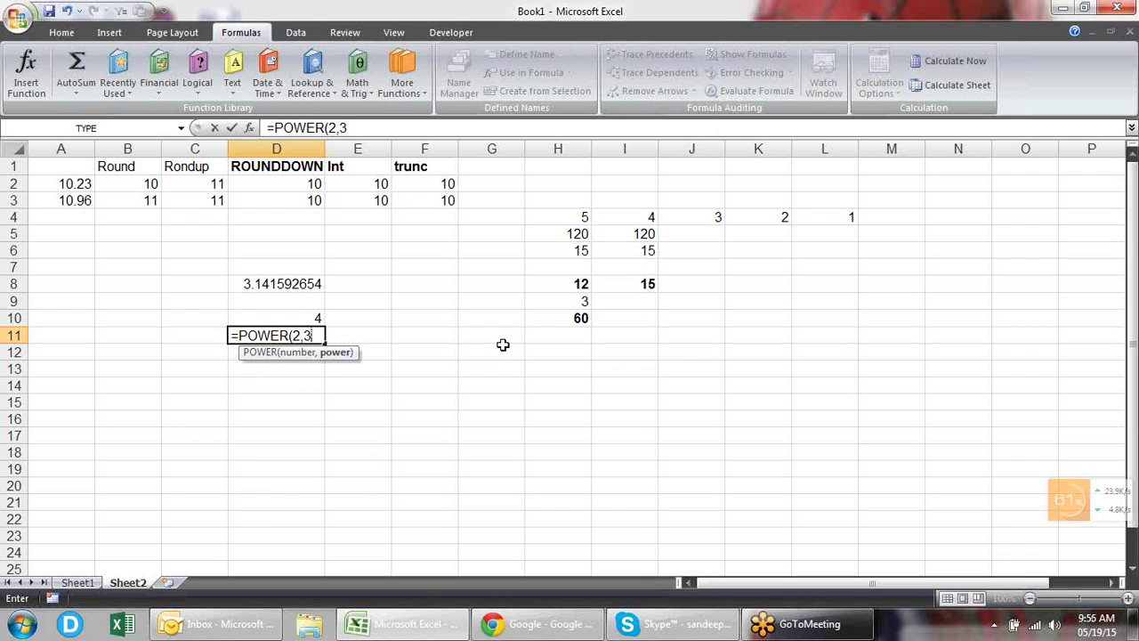
key("Return")
Step: Review the SQRT and POWER formulas in D10 and D11 without changing them
key("Up")
key("Up")
key("F2")
key("Return")
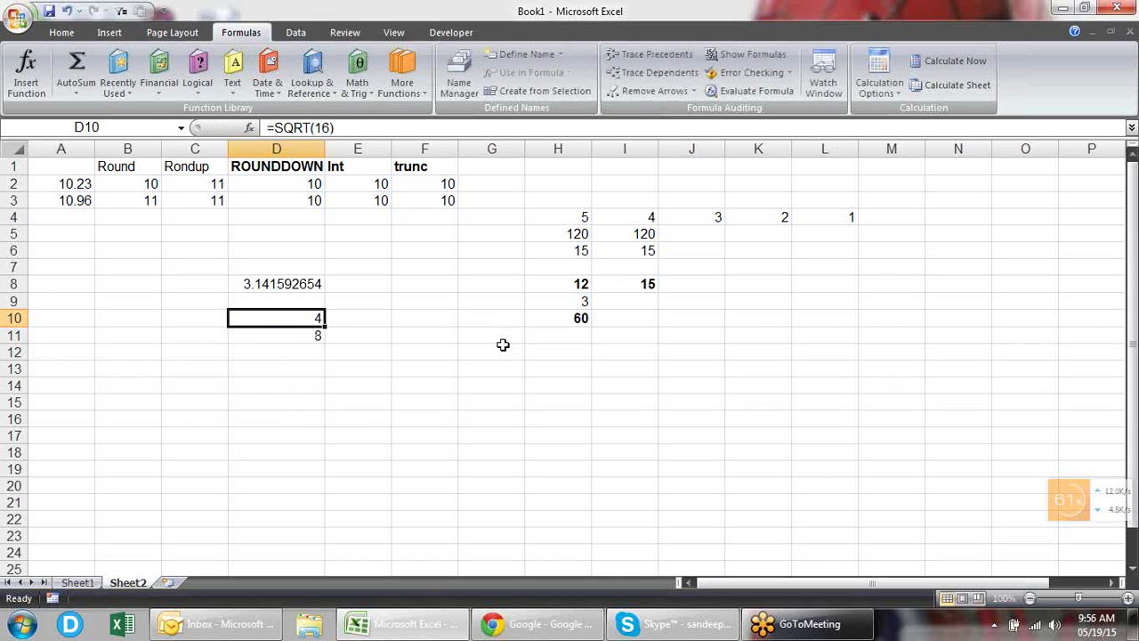
key("F2")
key("Escape")
key("Up")
key("F2")
key("Escape")
left_click(358, 89)
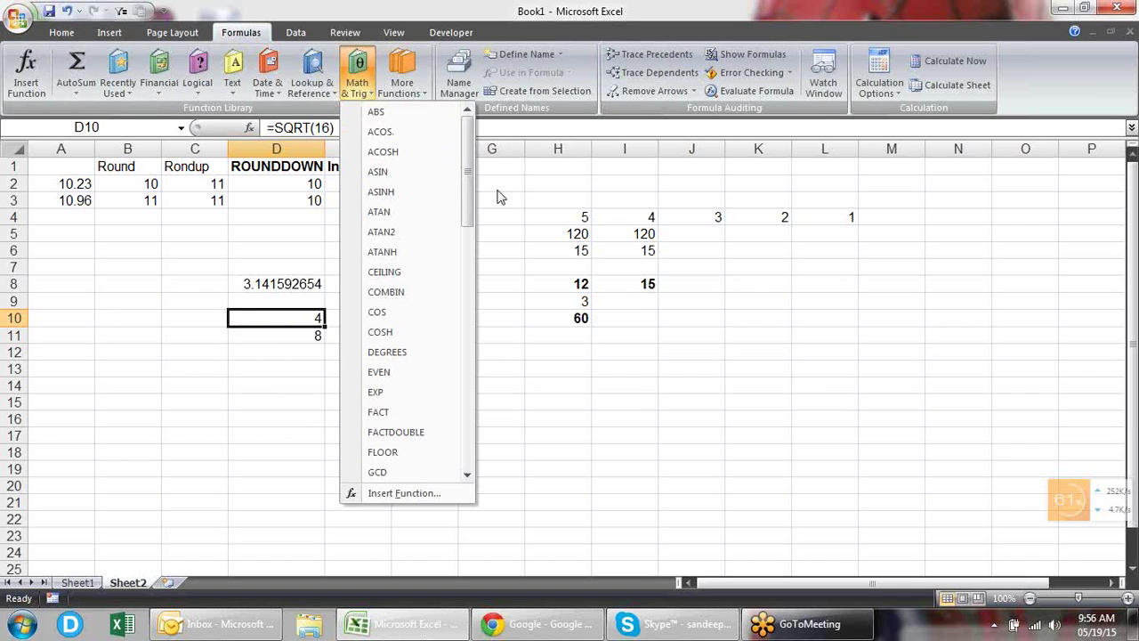
left_click_drag(467, 164, 490, 398)
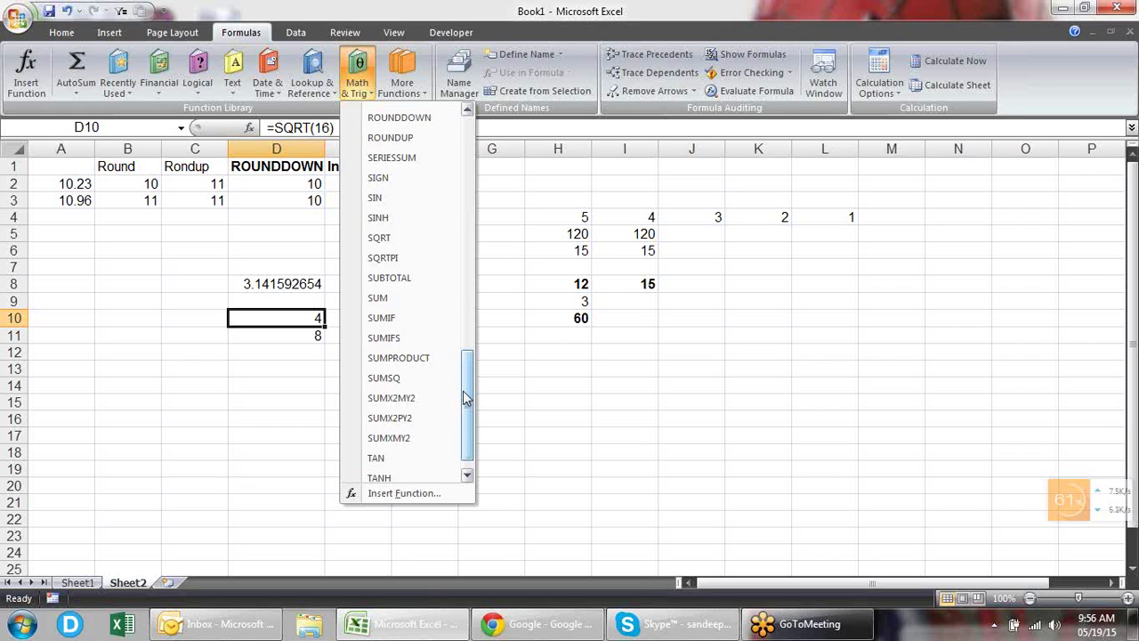
left_click(435, 258)
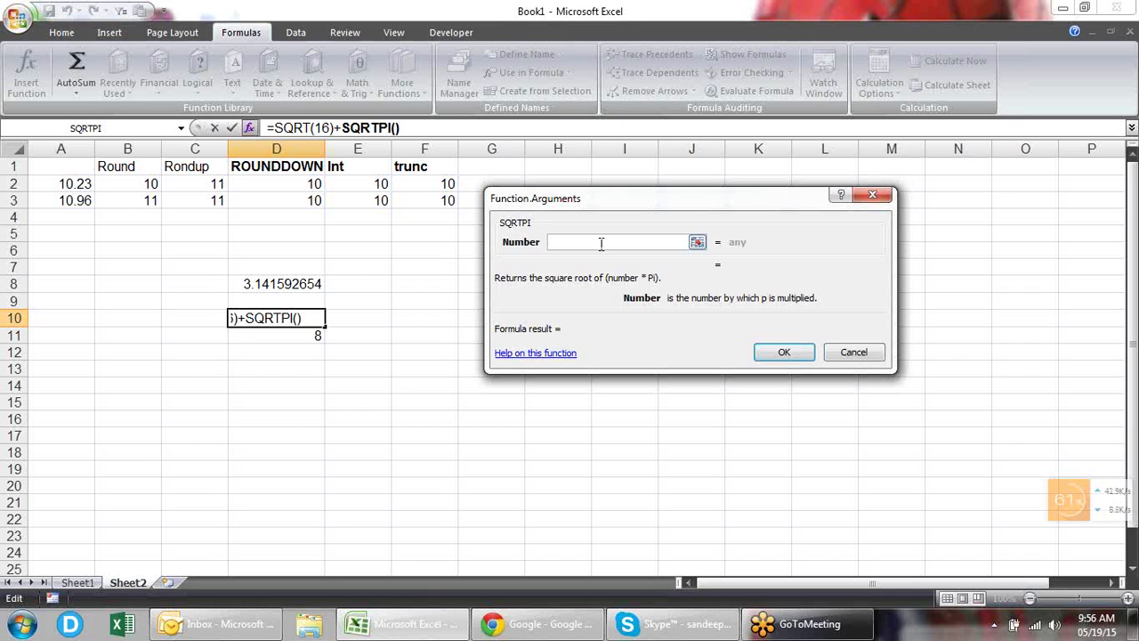
key("Escape")
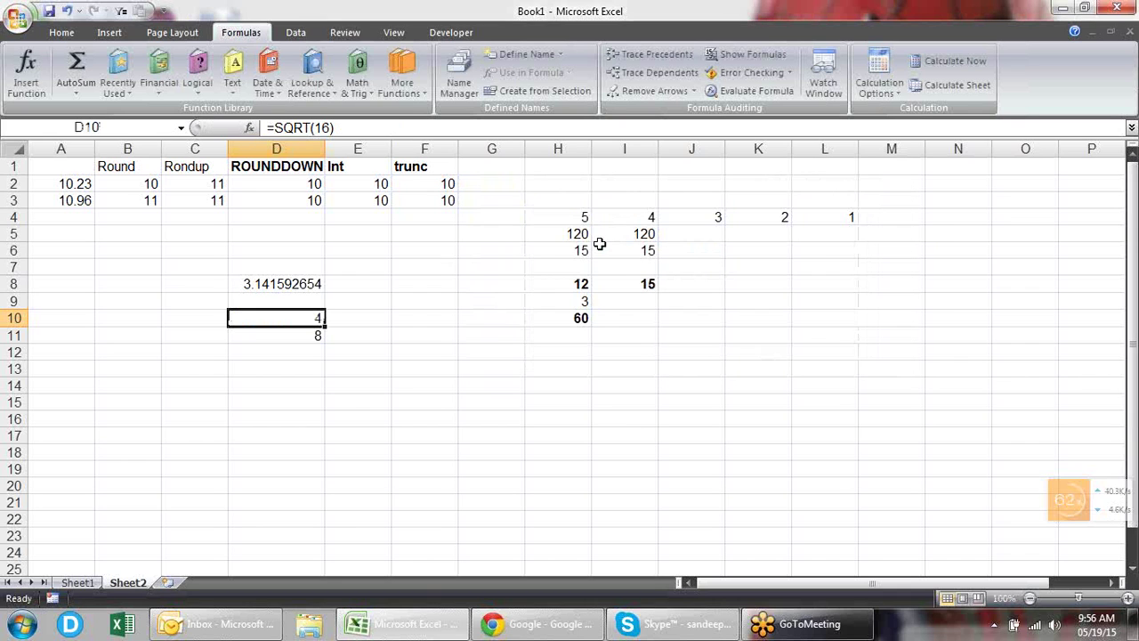
left_click(354, 87)
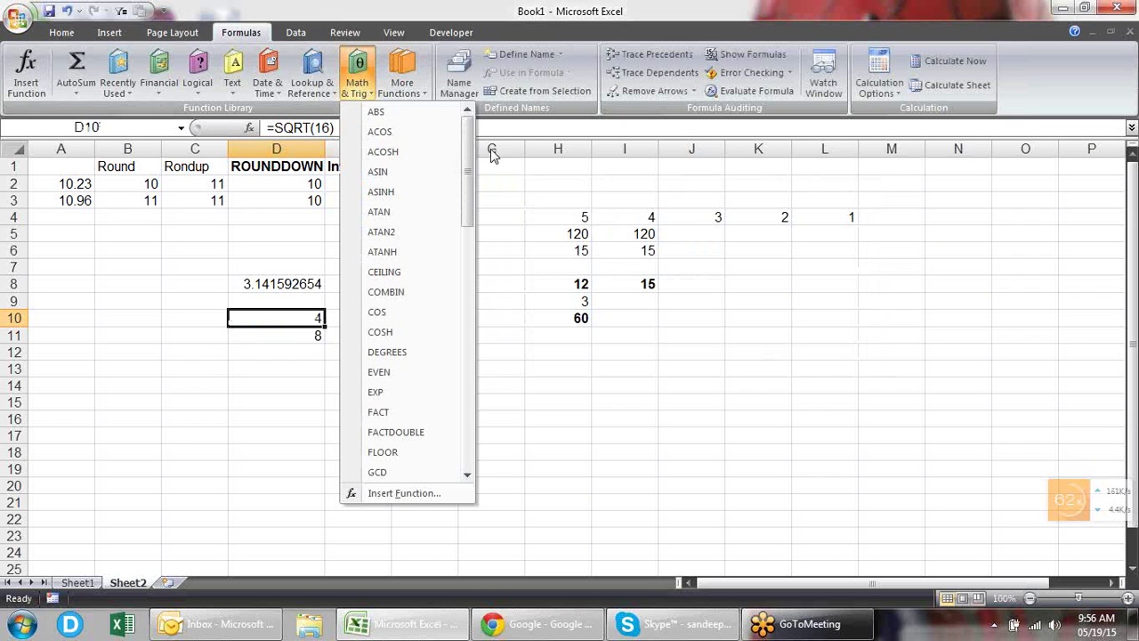
left_click_drag(473, 154, 501, 326)
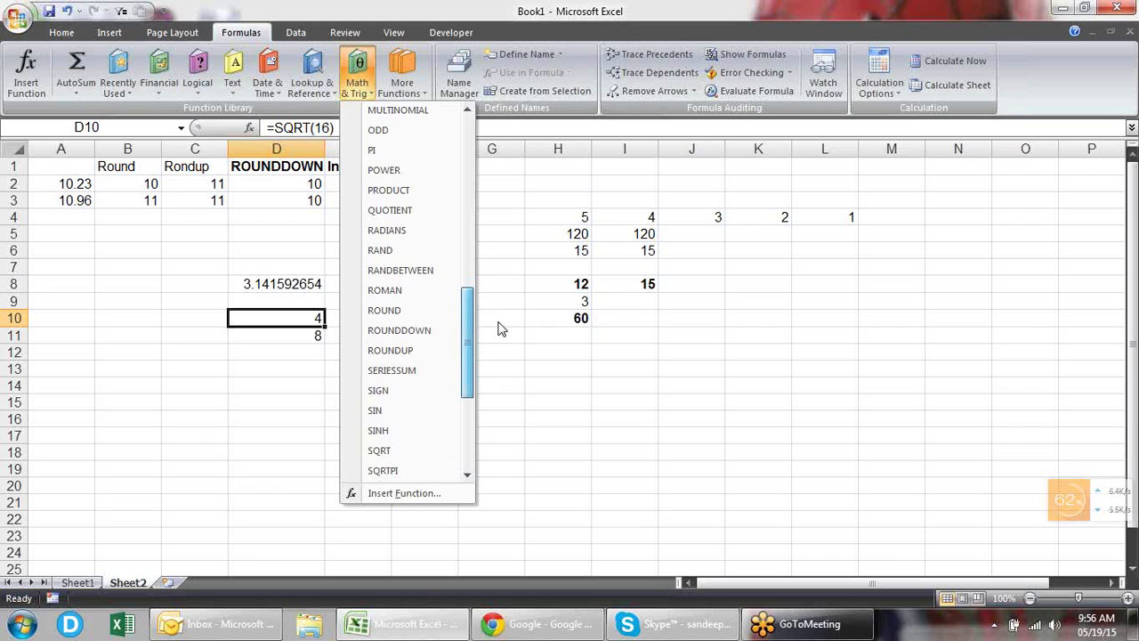
left_click(549, 354)
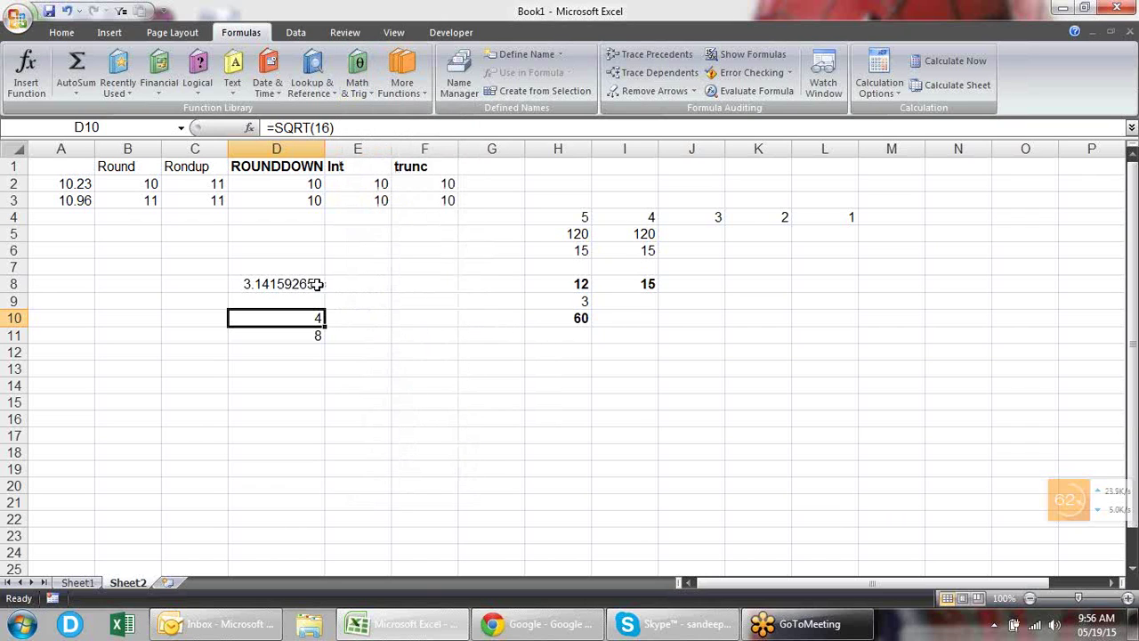
Step: Enter =RAND() in F11 and recalculate with F9 to show new random decimals
left_click(376, 323)
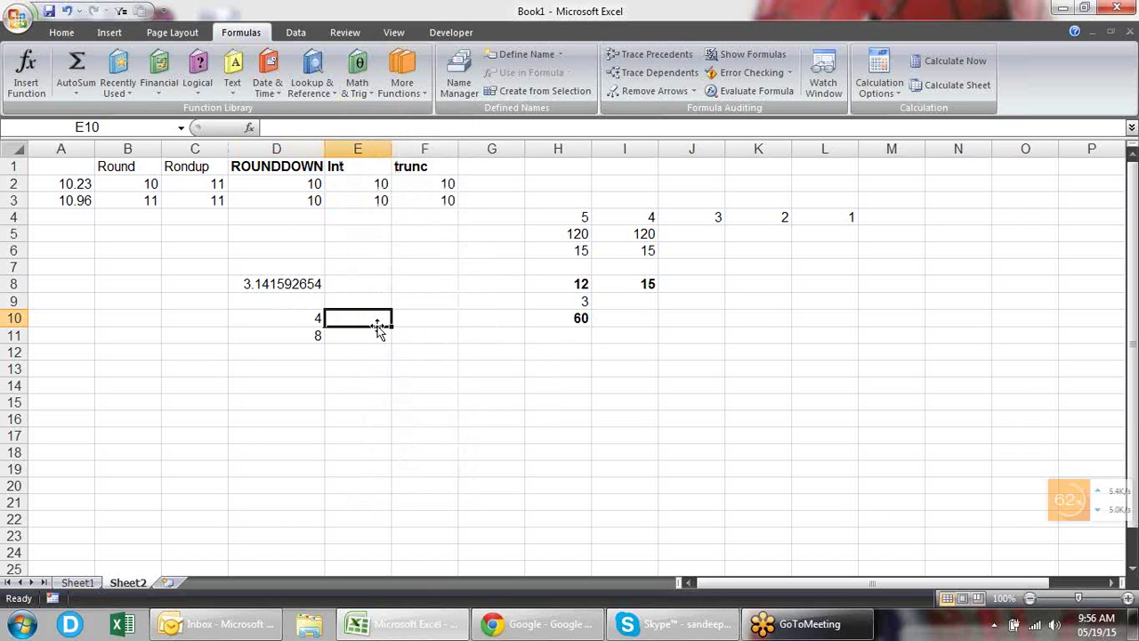
type("=")
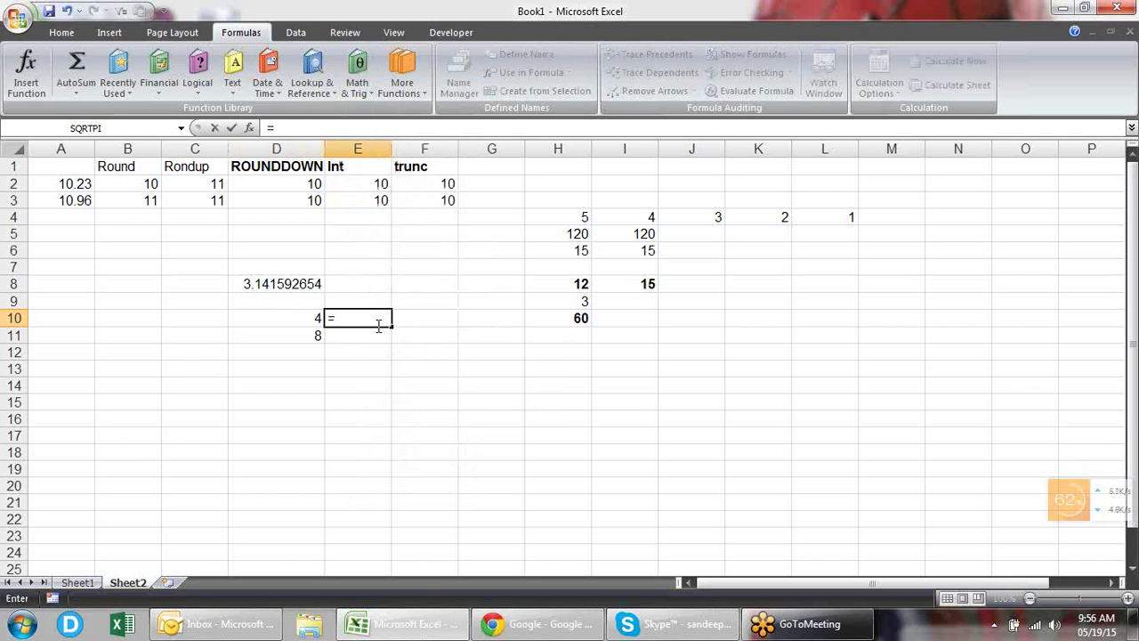
key("Escape")
left_click(440, 338)
type("=")
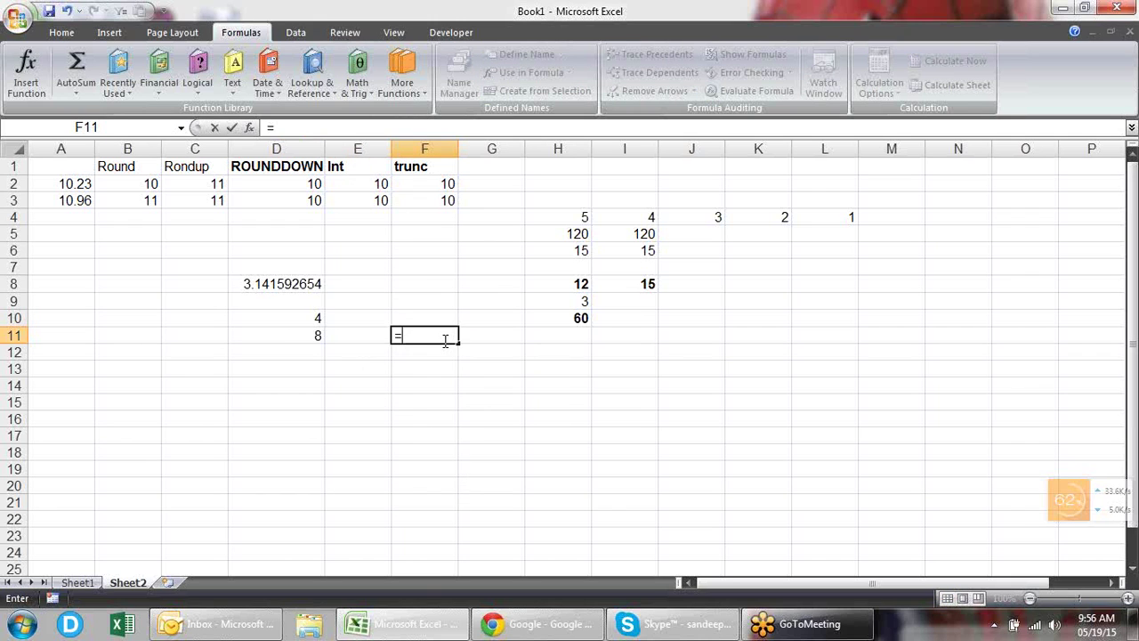
type("RA")
key("Down")
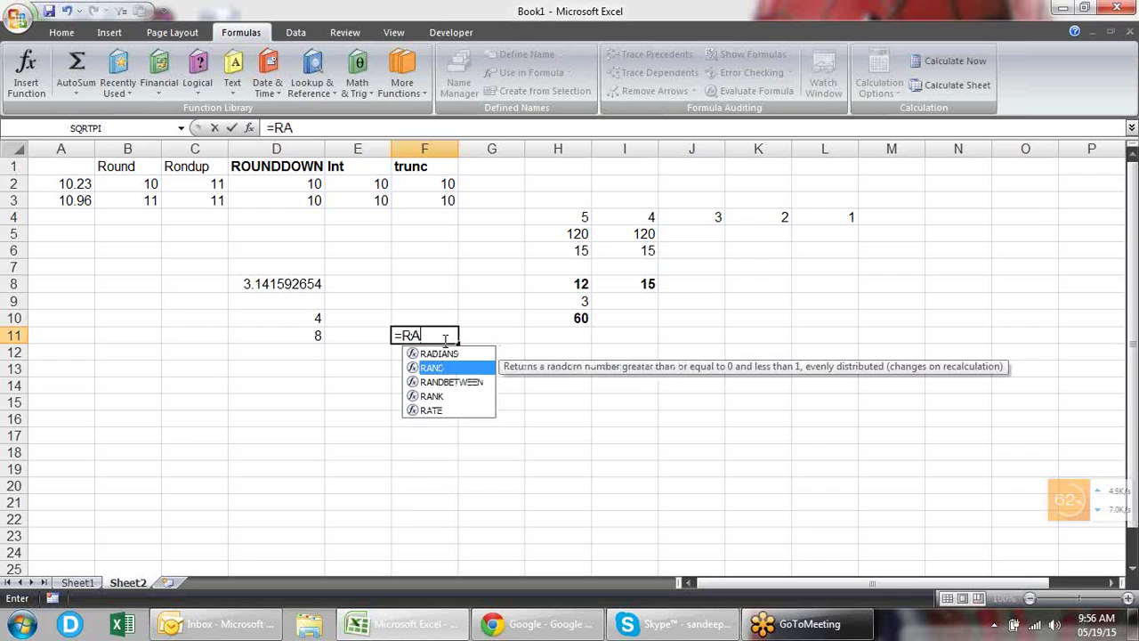
key("Tab")
key("Return")
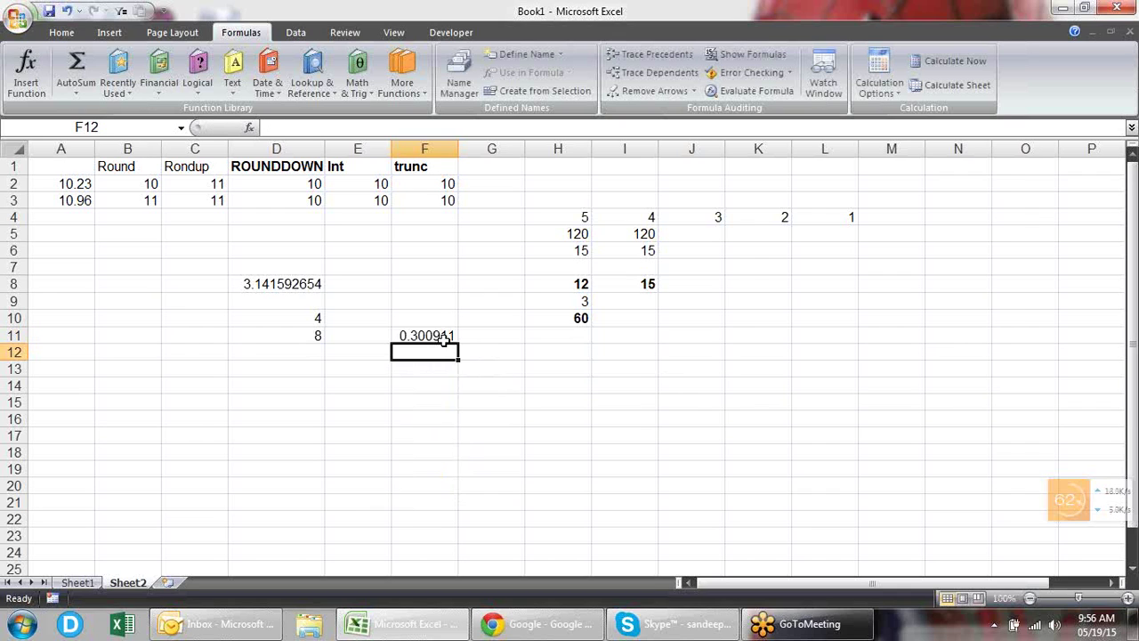
left_click(443, 339)
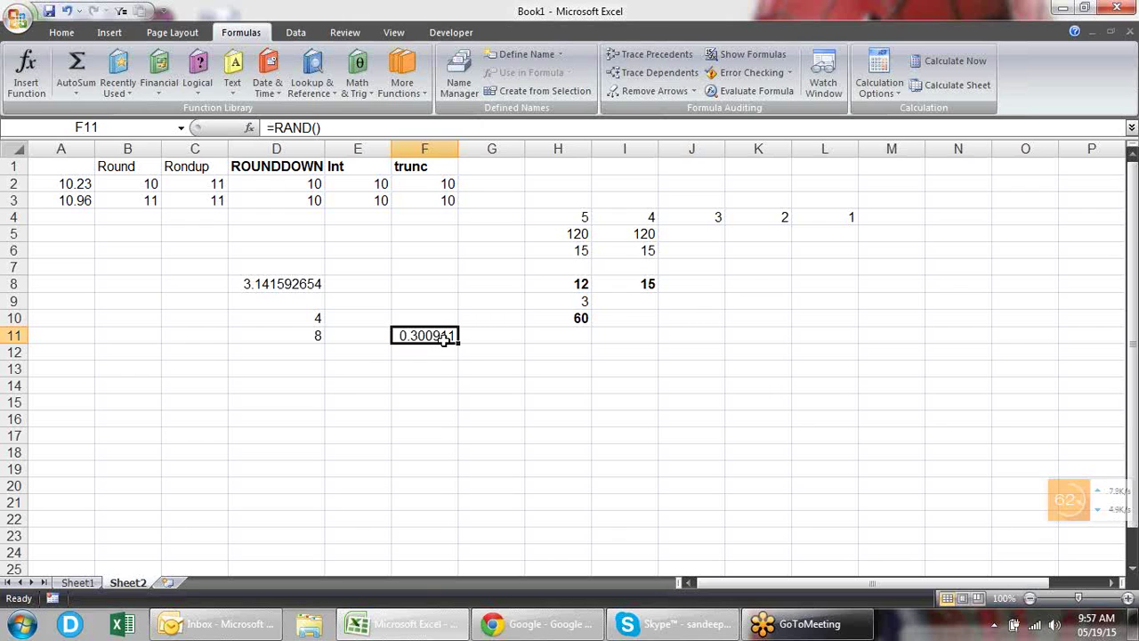
key("F9")
key("F9")
key("F9")
key("F9")
key("F9")
key("F9")
key("F9")
key("F9")
key("F9")
key("F9")
key("F9")
key("F9")
Step: Enter =RANDBETWEEN(10,90) in F12 and fill it across F12:G18
key("Down")
type("=")
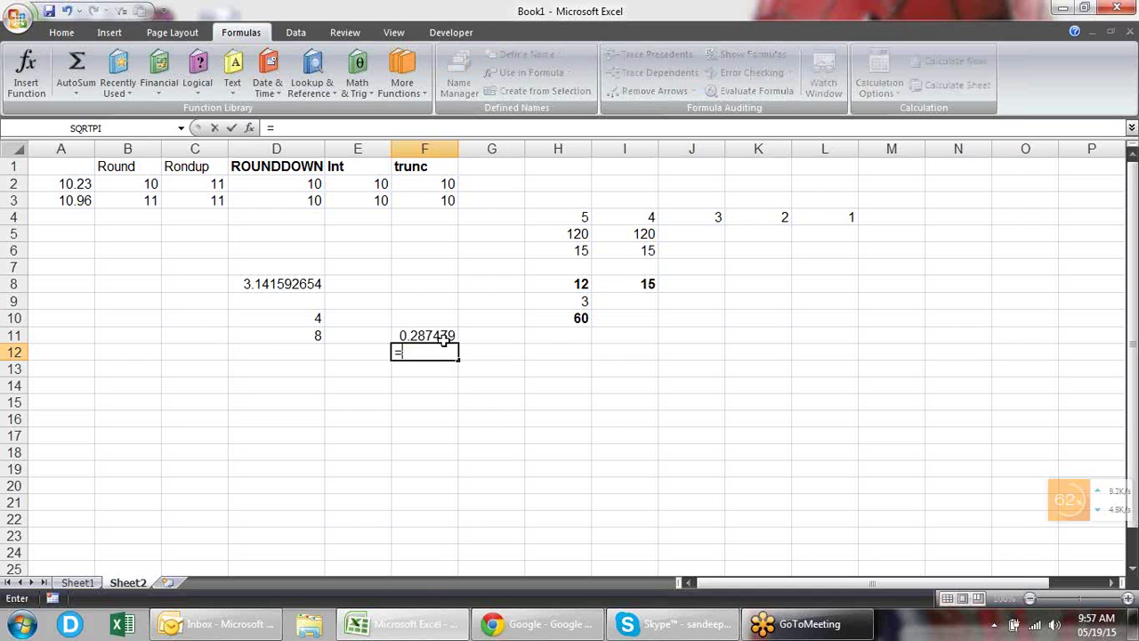
type("RA")
key("Down")
key("Down")
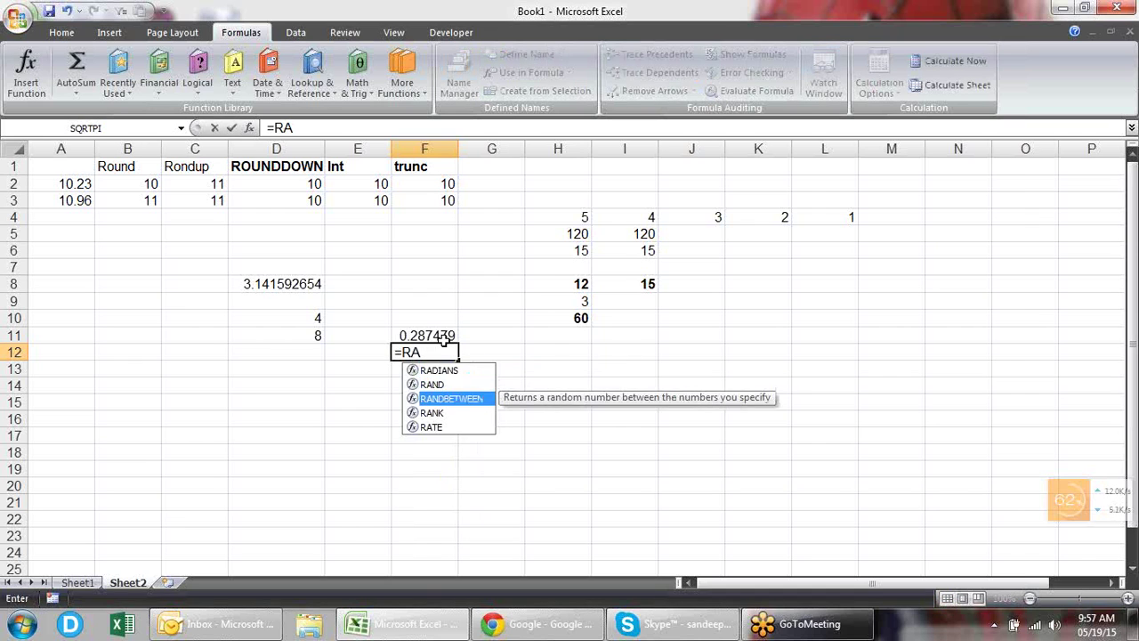
key("Tab")
type("10")
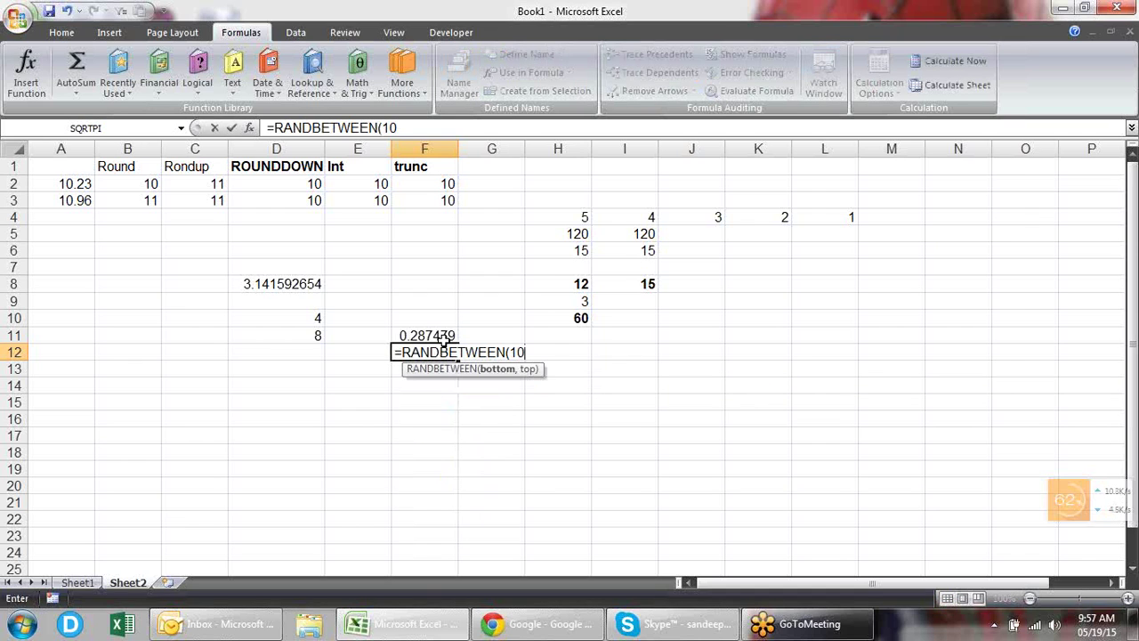
type(",90)")
key("Return")
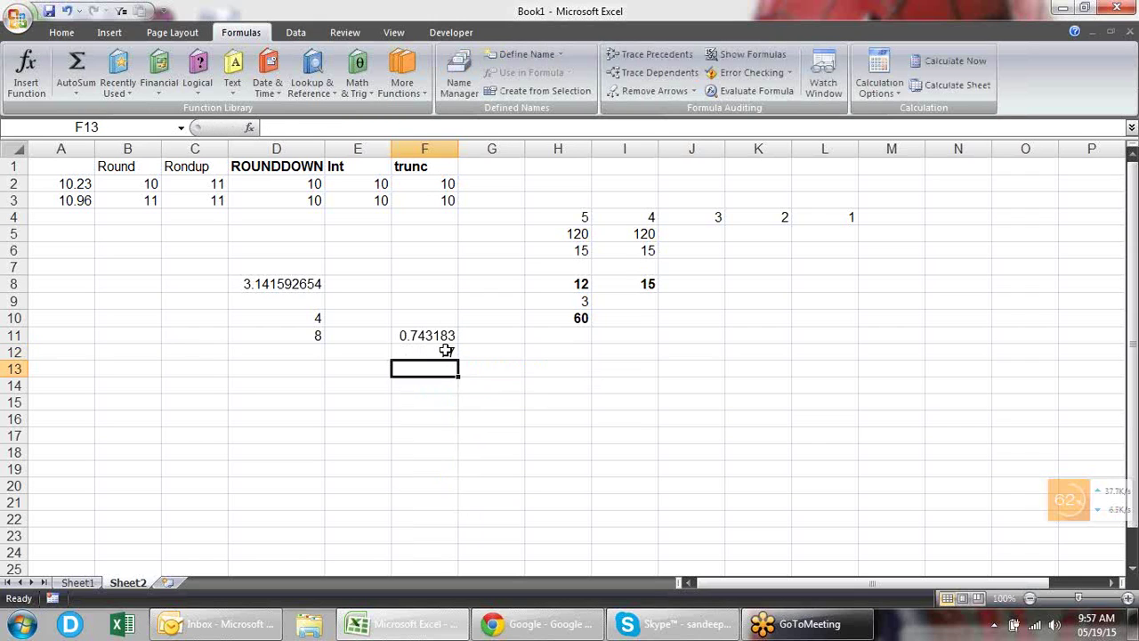
left_click(447, 353)
mouse_move(458, 356)
left_mouse_down()
mouse_move(532, 367)
mouse_move(532, 459)
left_mouse_up()
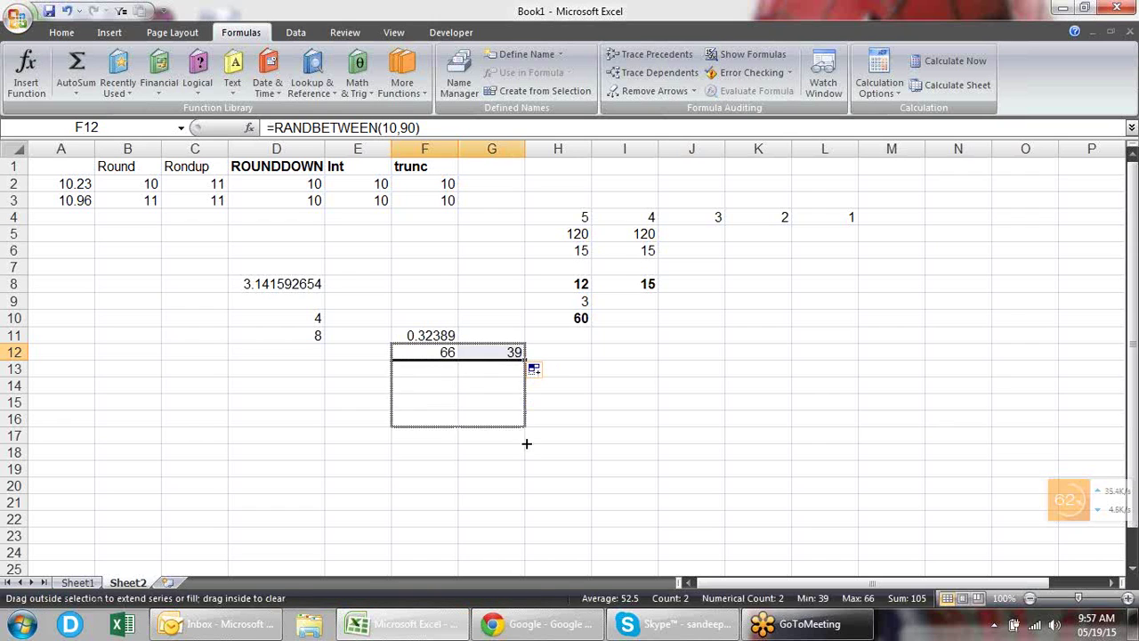
left_click(602, 370)
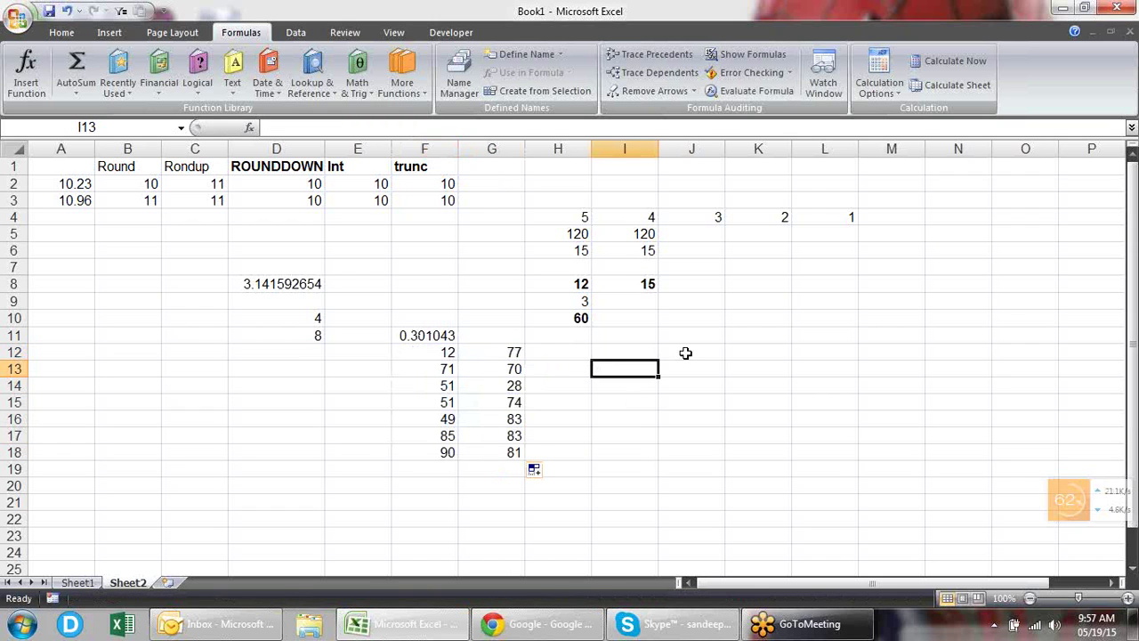
Step: Enter 1 in I12 and 5 in I13, then move down to I15
double_click(616, 355)
type("1")
key("Return")
type("5")
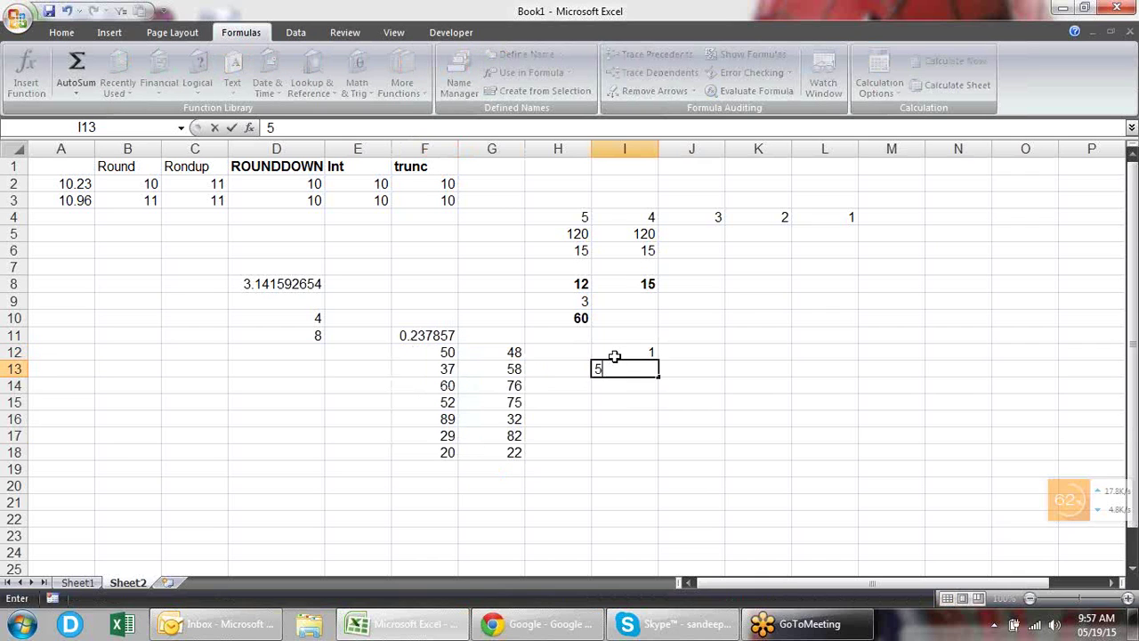
key("Return")
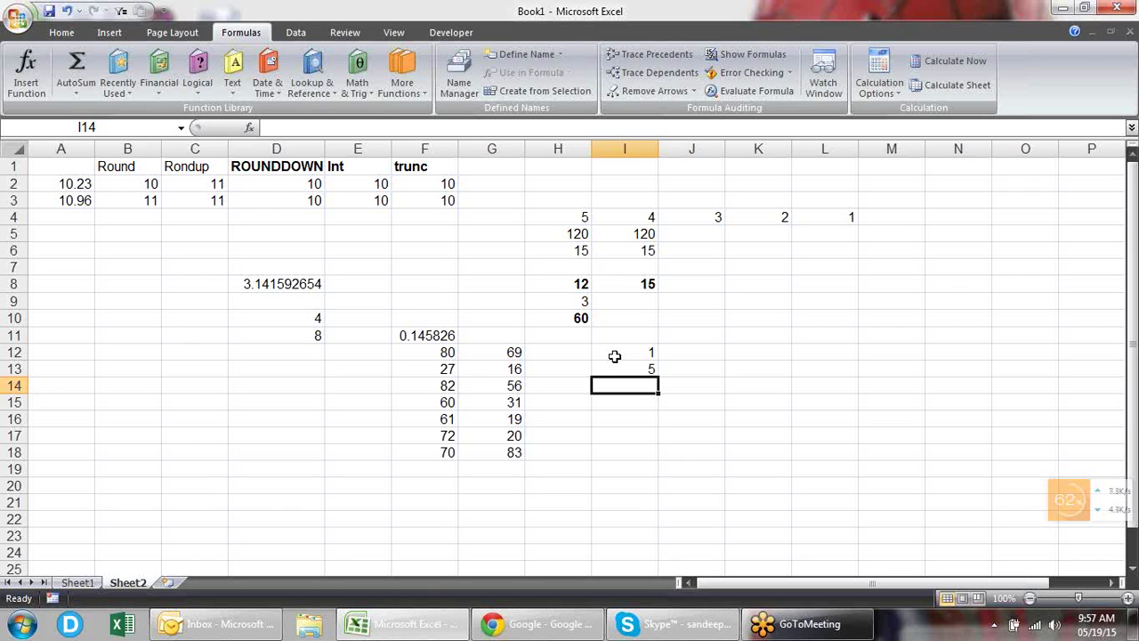
key("Up")
key("Up")
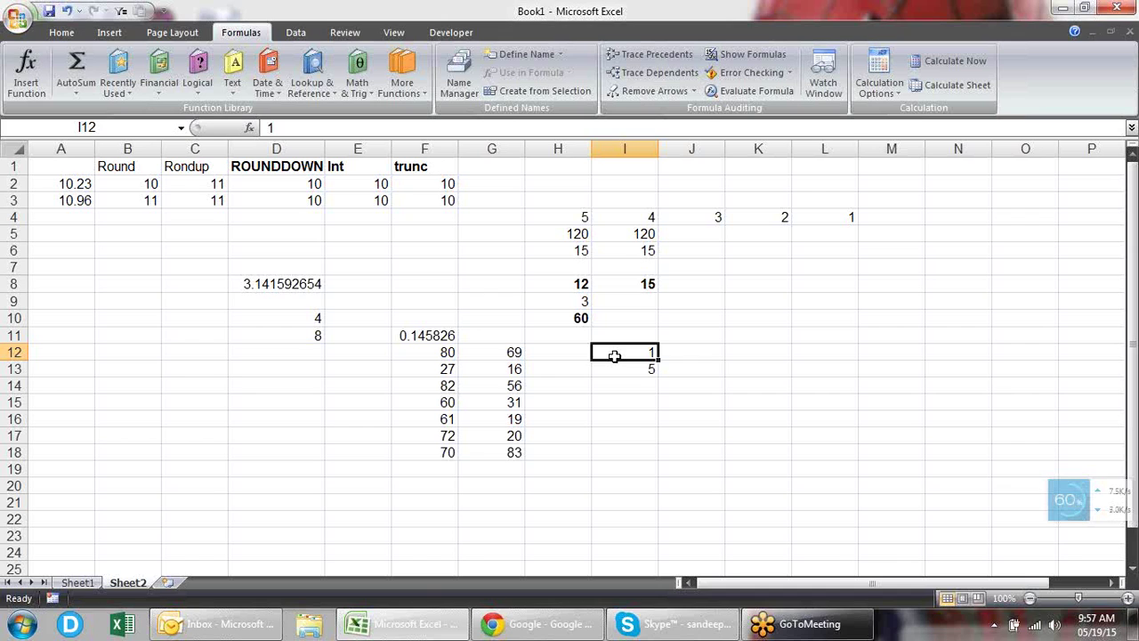
key("Down")
key("Down")
key("Down")
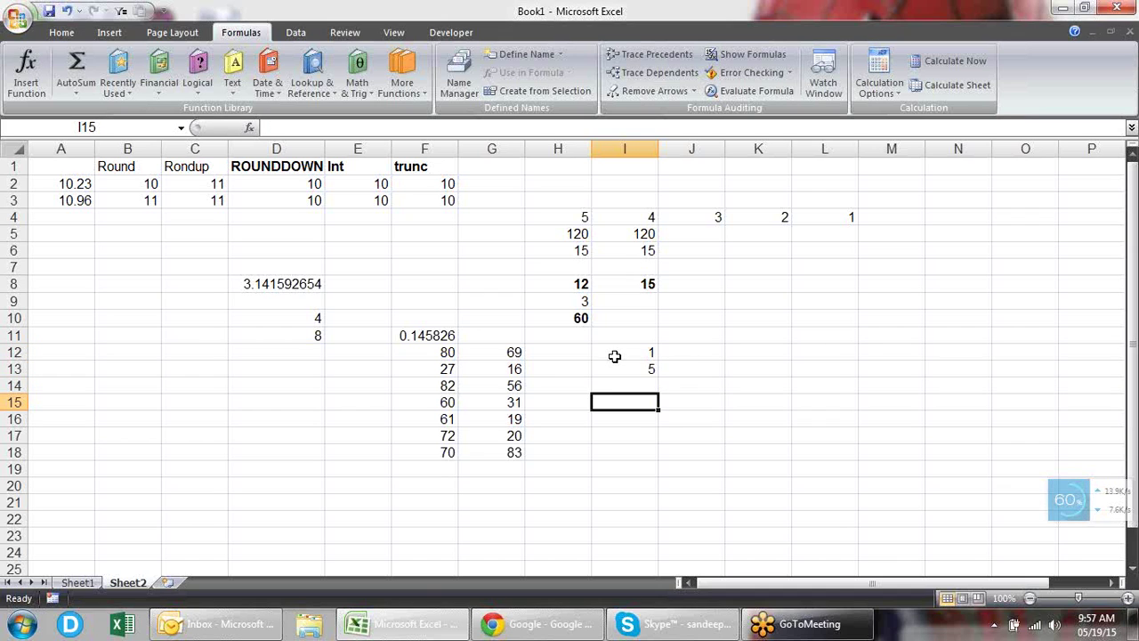
Step: Enter =RANDBETWEEN(100,500)/100 in I15 and fill it through K22 for random 1.00–5.00 values
type("=RAN")
key("Down")
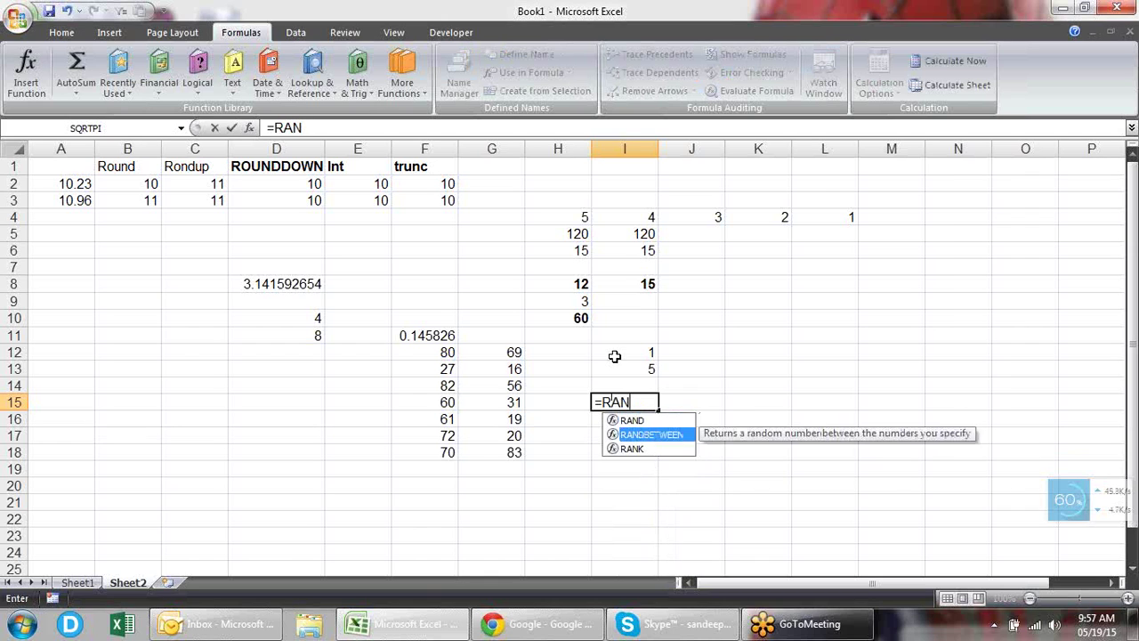
key("Tab")
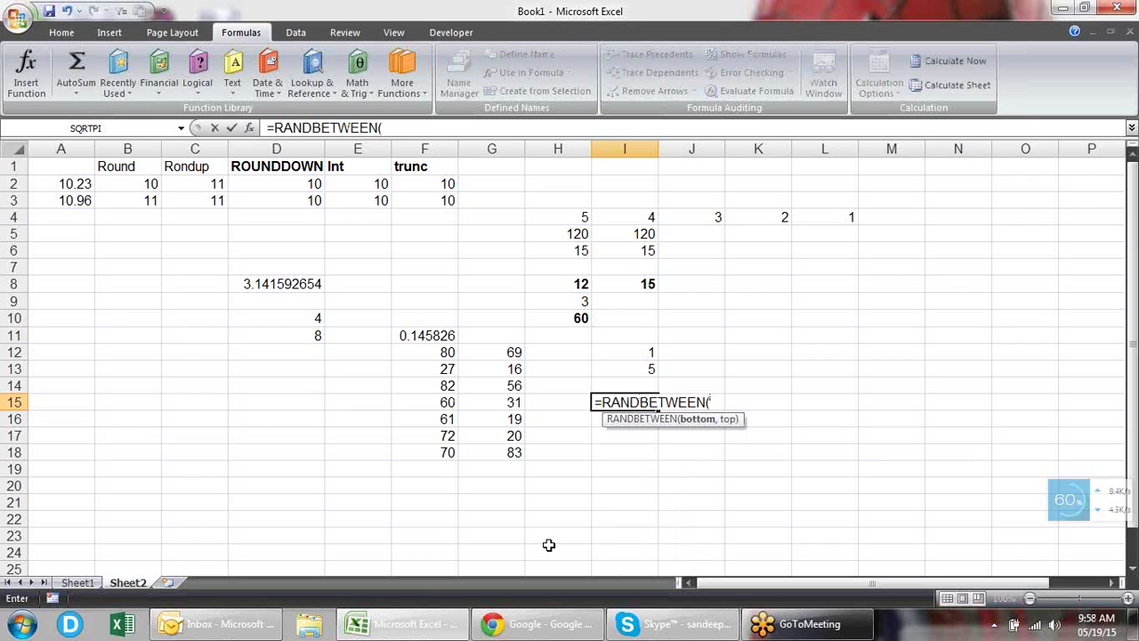
type("100")
type(",500)/100")
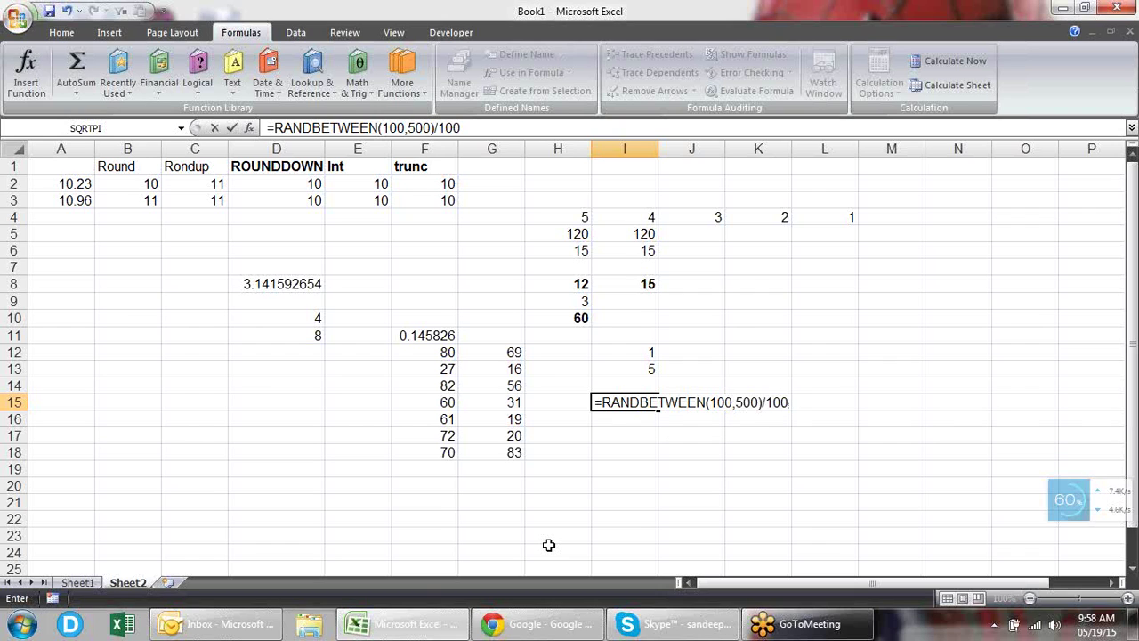
key("Return")
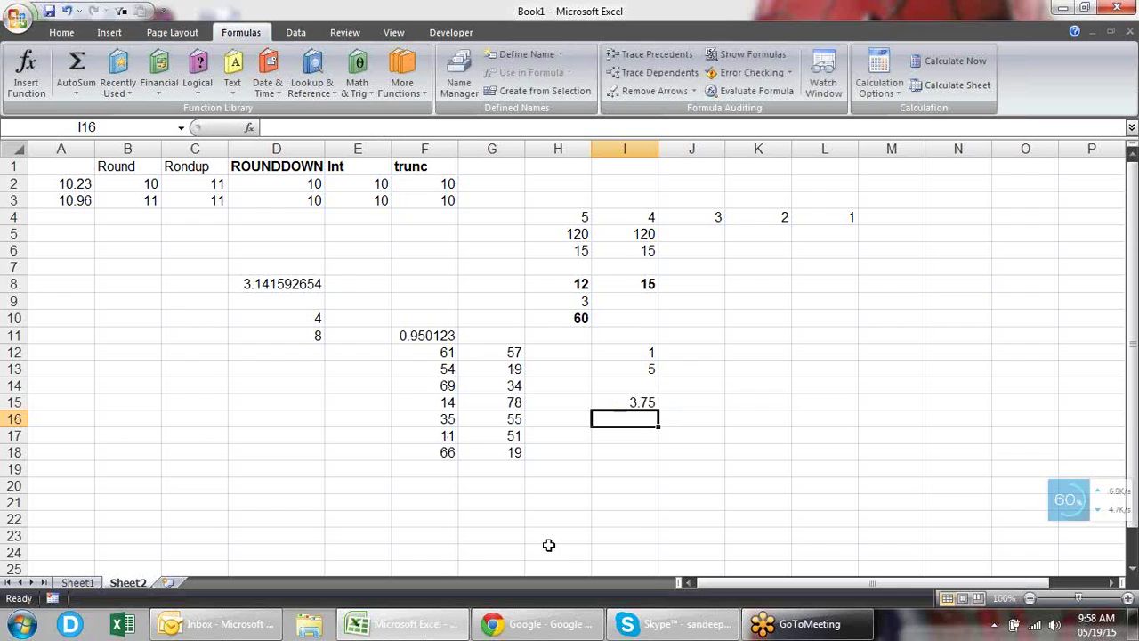
left_click(639, 402)
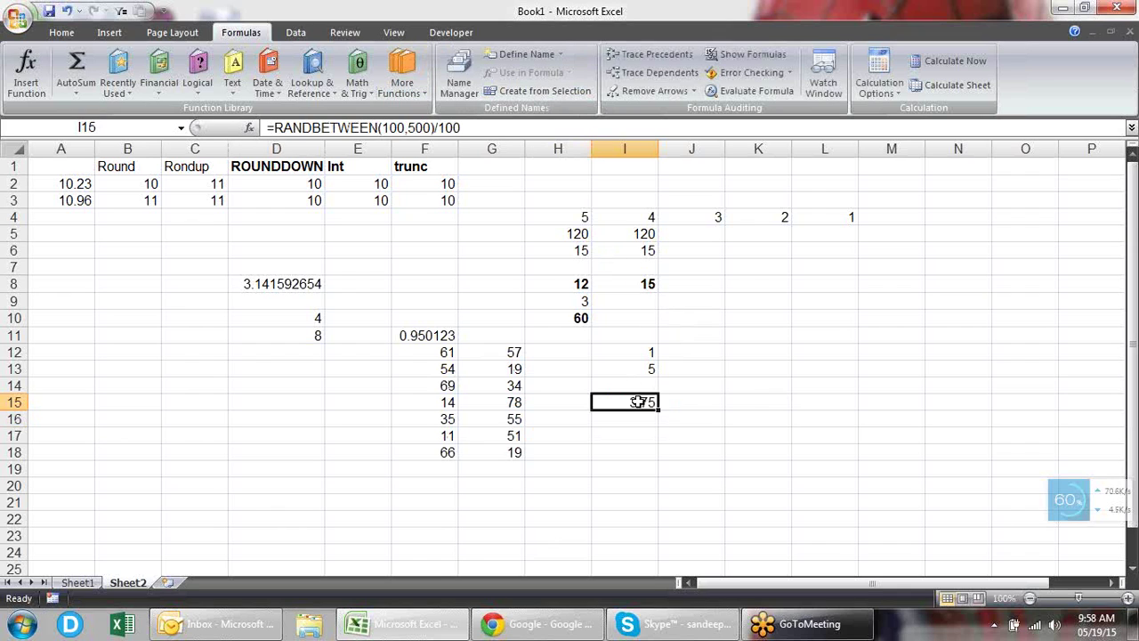
mouse_move(658, 411)
left_mouse_down()
mouse_move(774, 416)
mouse_move(797, 532)
left_mouse_up()
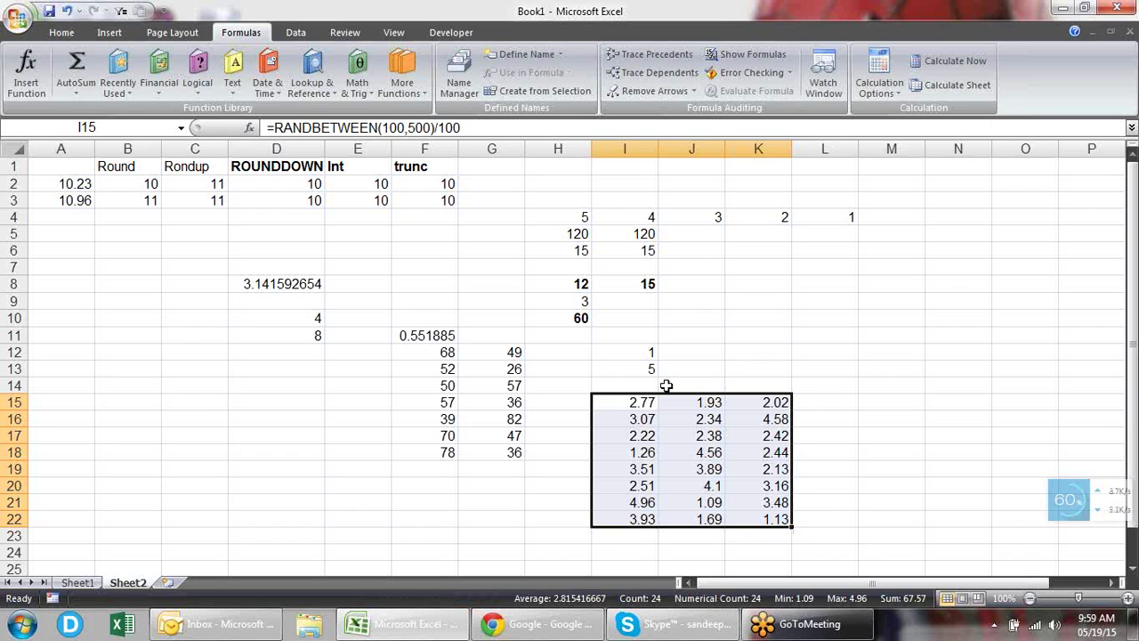
Step: Inspect the random-number cells and browse the Lookup & Reference and Math & Trig function lists
left_click(733, 349)
left_click(633, 435)
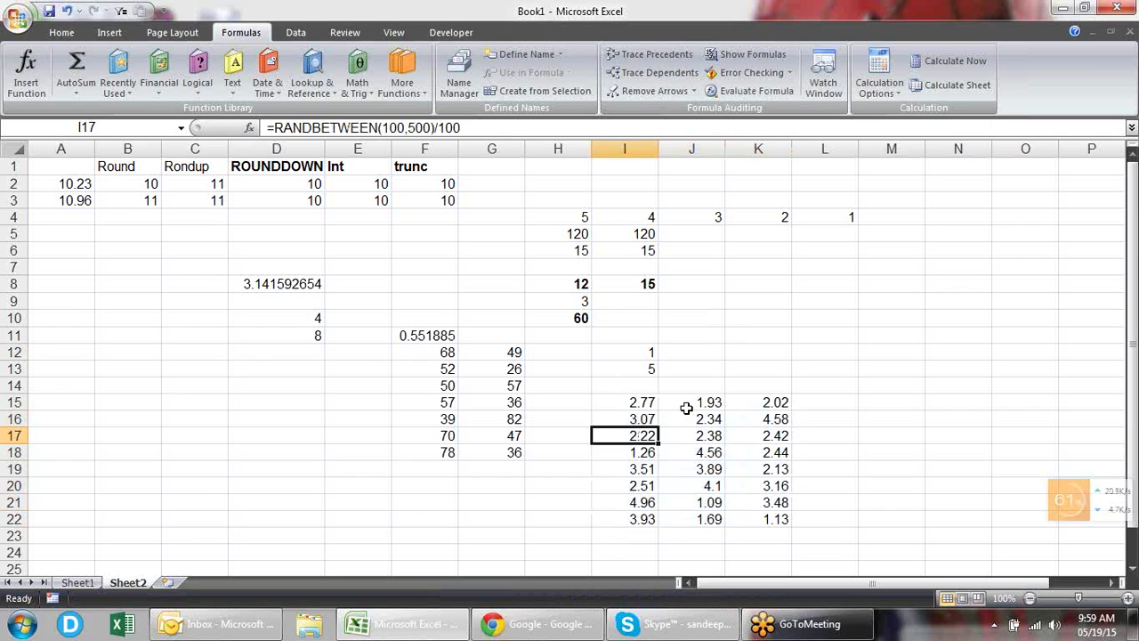
left_click(684, 406)
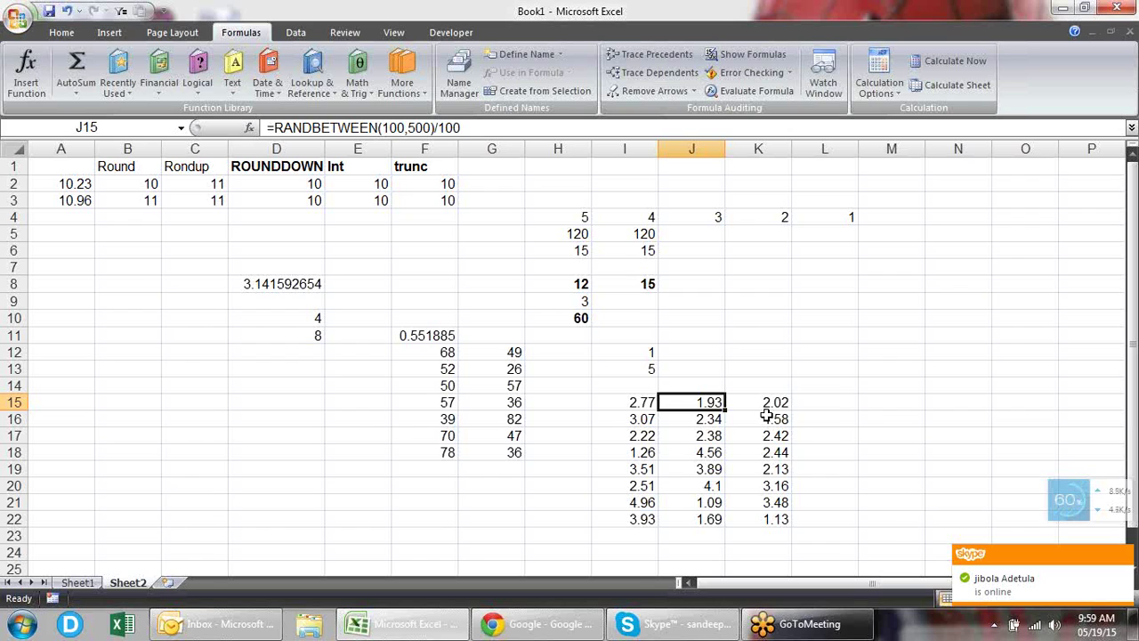
left_click(356, 385)
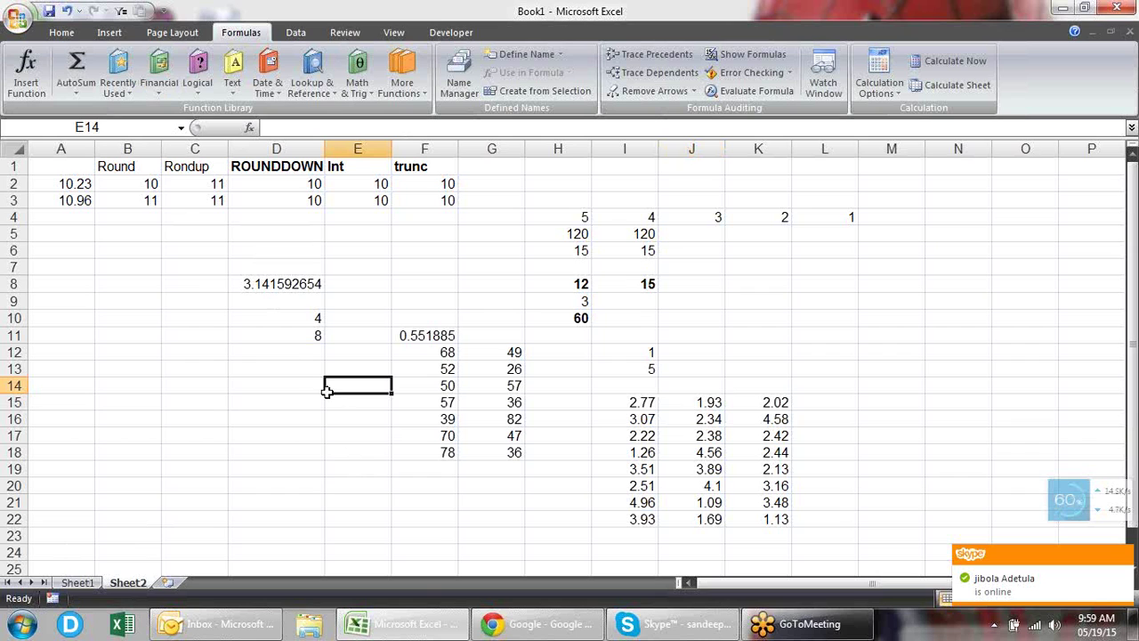
left_click(272, 401)
left_click(310, 93)
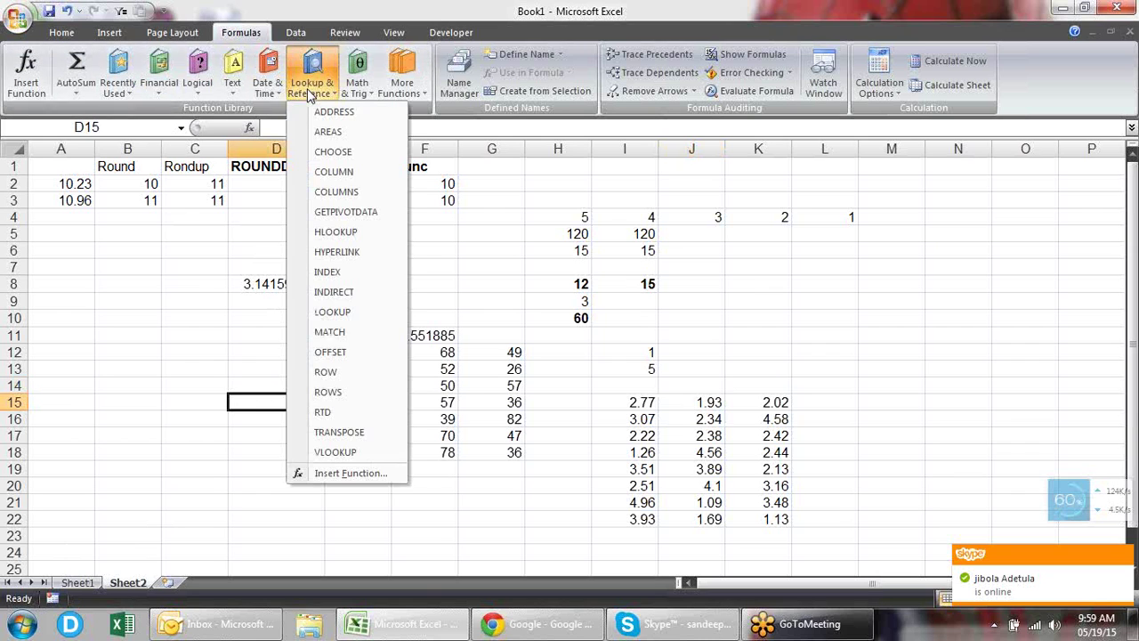
left_click(357, 89)
mouse_move(470, 166)
left_mouse_down()
mouse_move(485, 311)
mouse_move(485, 291)
left_mouse_up()
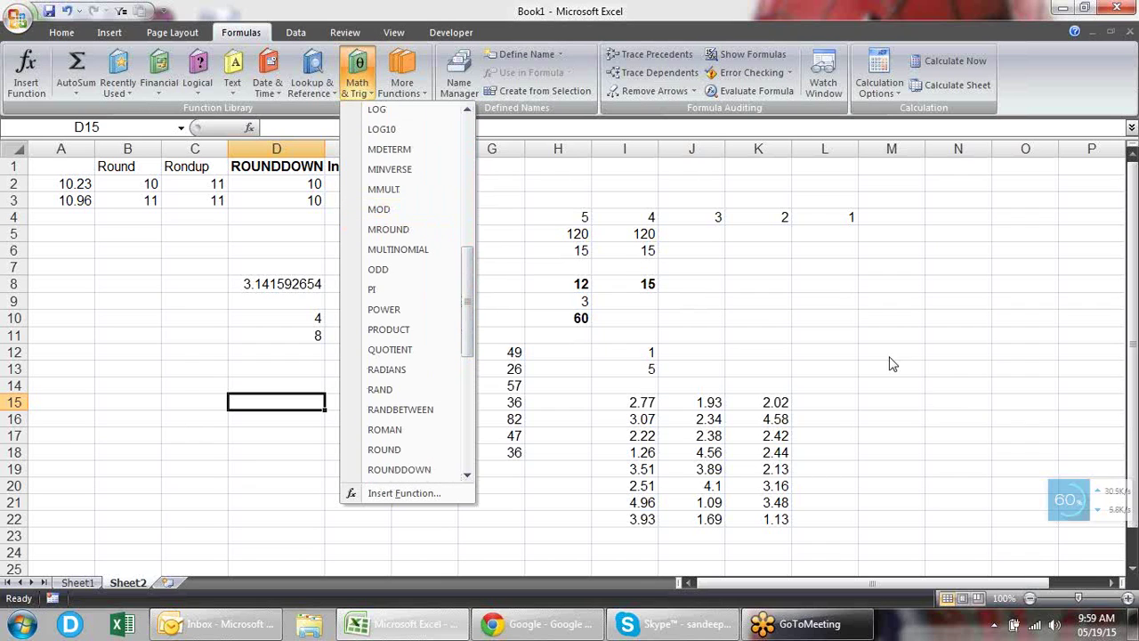
left_click(819, 312)
Step: Enter 6 in K9 and 4 in K10, correcting the first value from 5
left_click(765, 305)
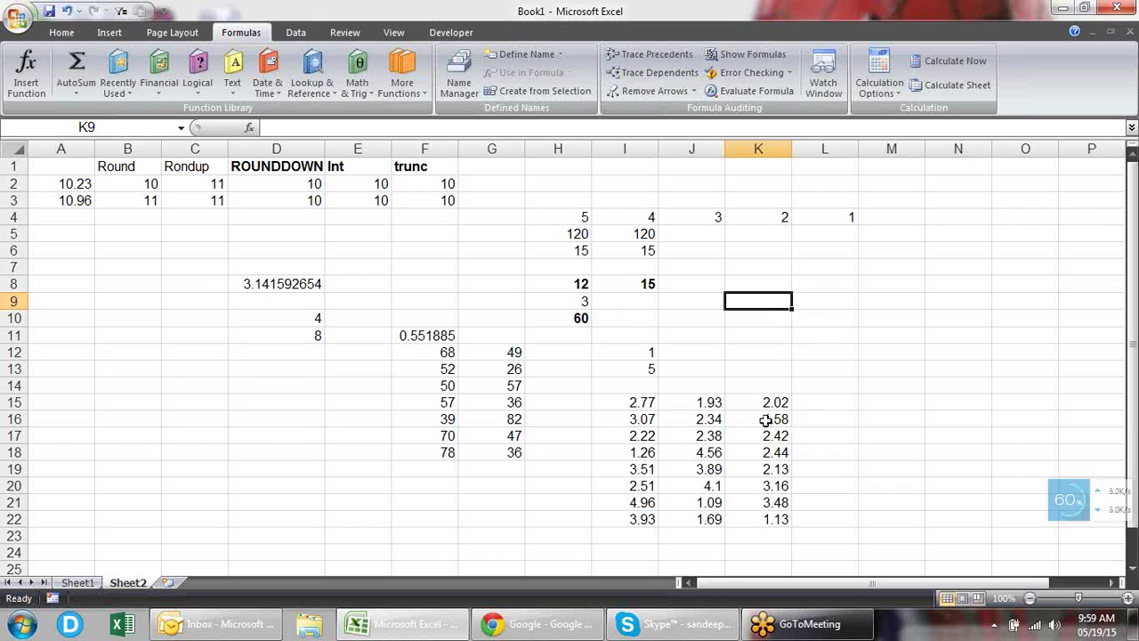
type("5")
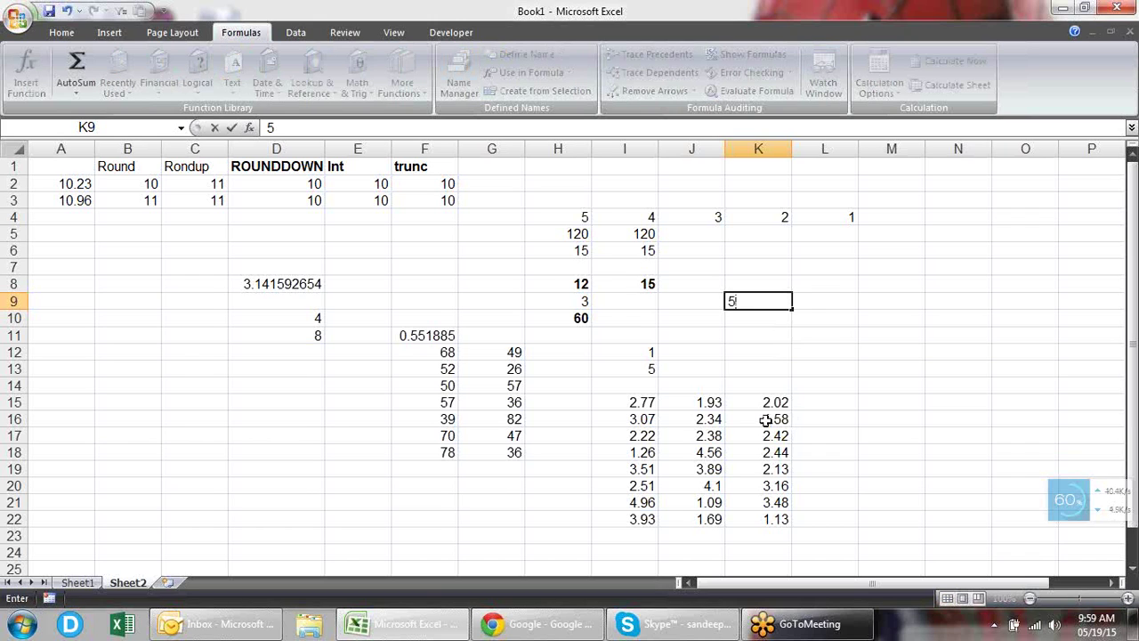
key("Return")
type("4")
key("Return")
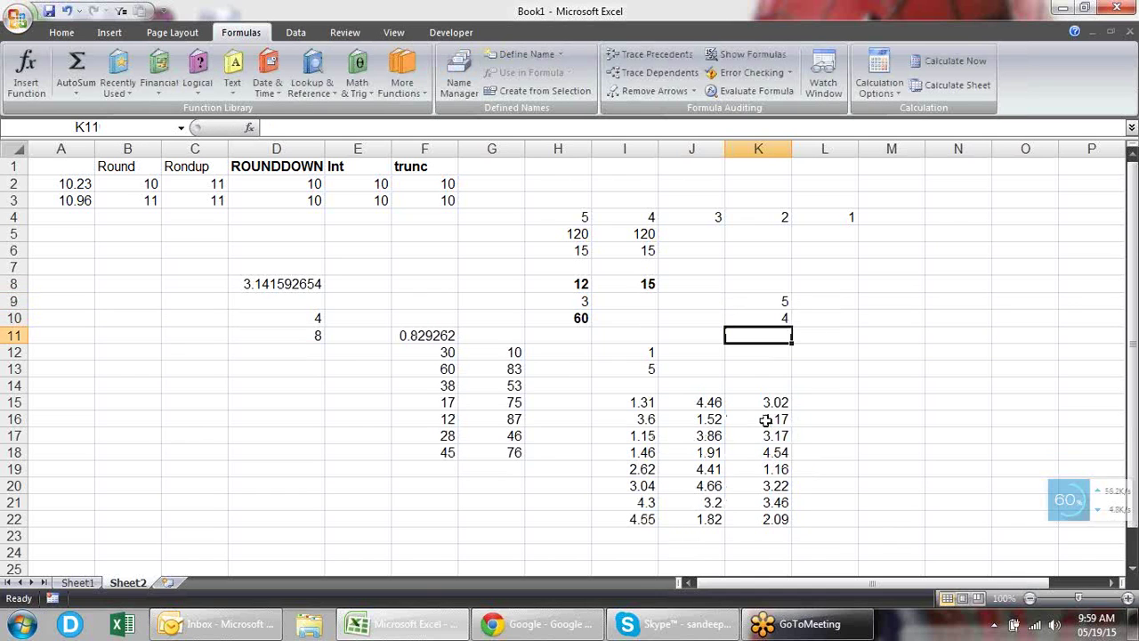
key("Up")
key("Up")
type("6")
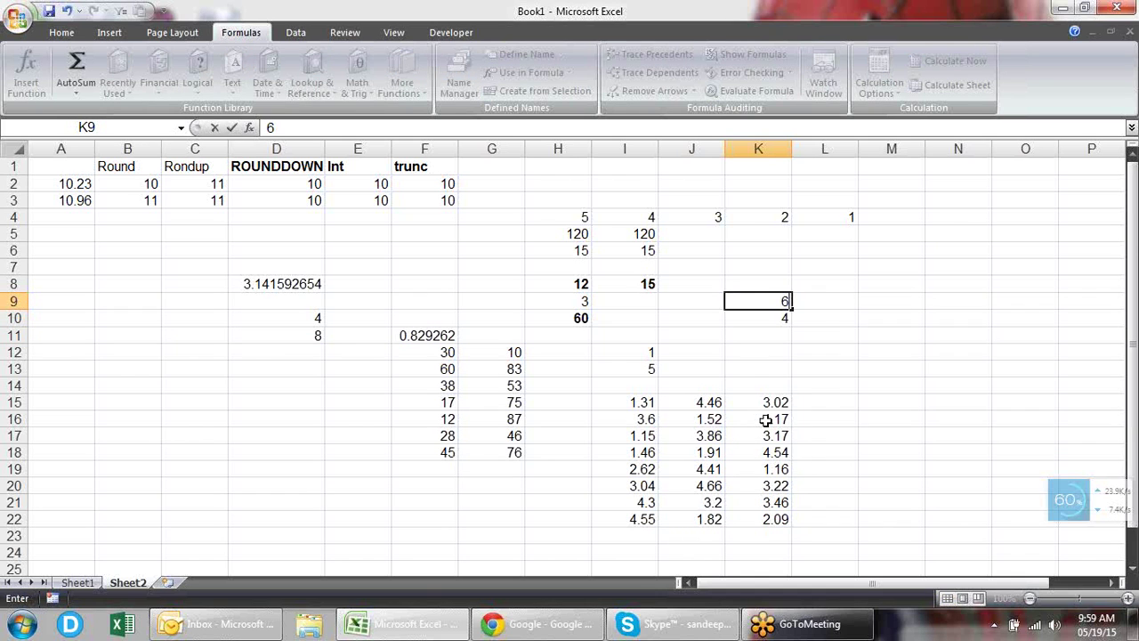
key("Return")
Step: Enter =MOD(K9,K10) in L10 to get the remainder 2
key("Up")
key("Right")
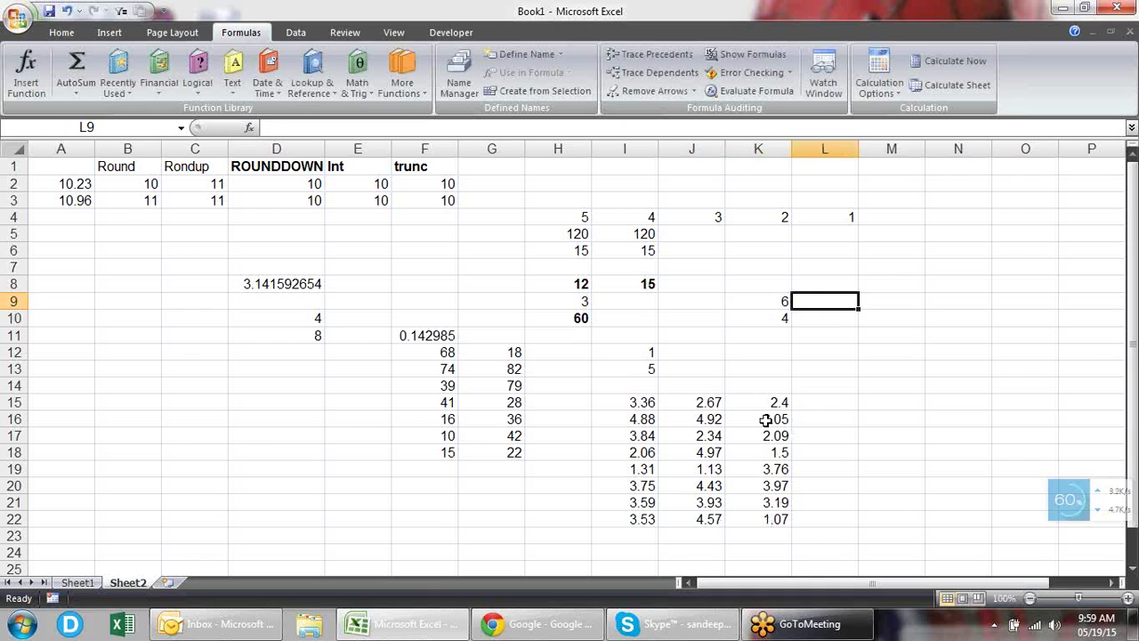
key("Down")
key("Left")
key("Up")
key("Right")
key("Down")
key("Right")
key("Left")
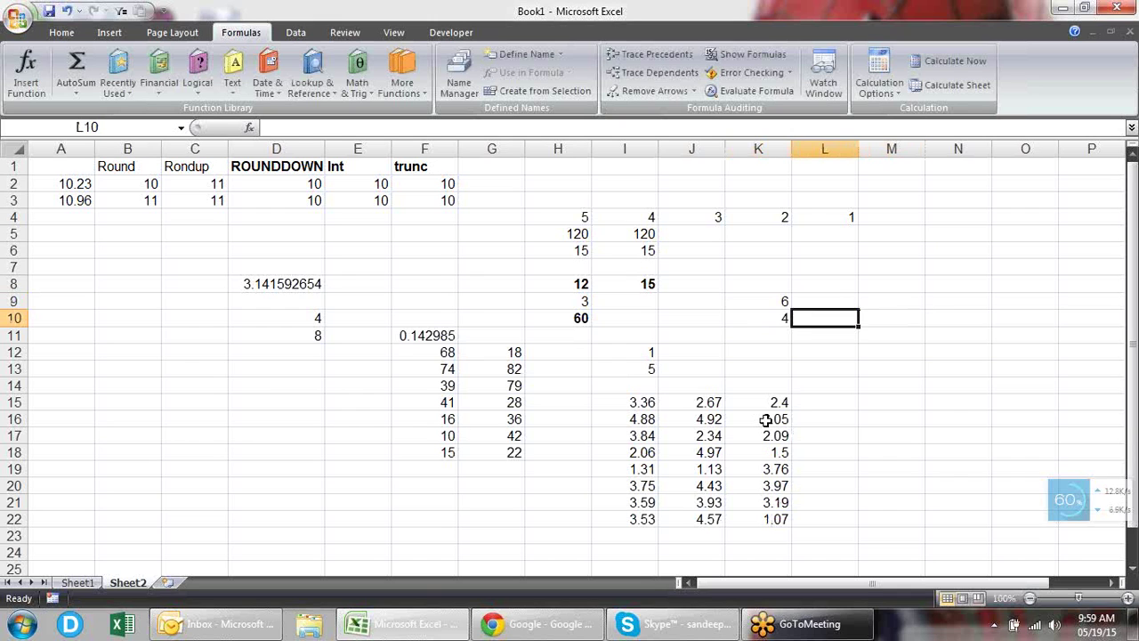
type("=")
type("ODD")
key("BackSpace")
key("BackSpace")
key("BackSpace")
type("MOD(")
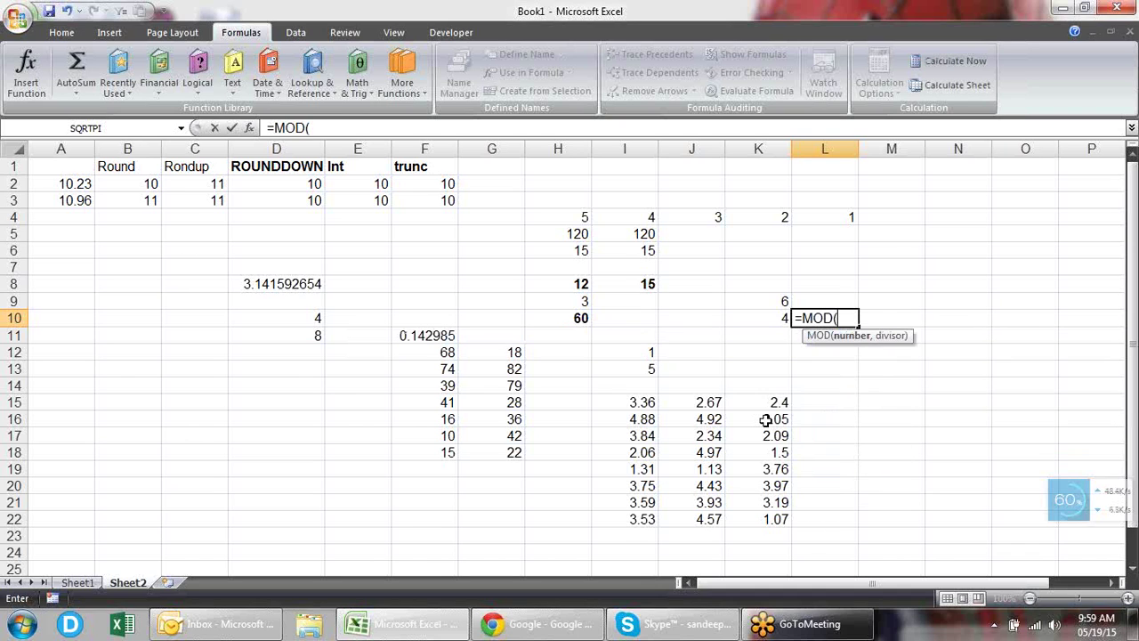
key("Up")
key("Left")
type(",")
key("Left")
key("Return")
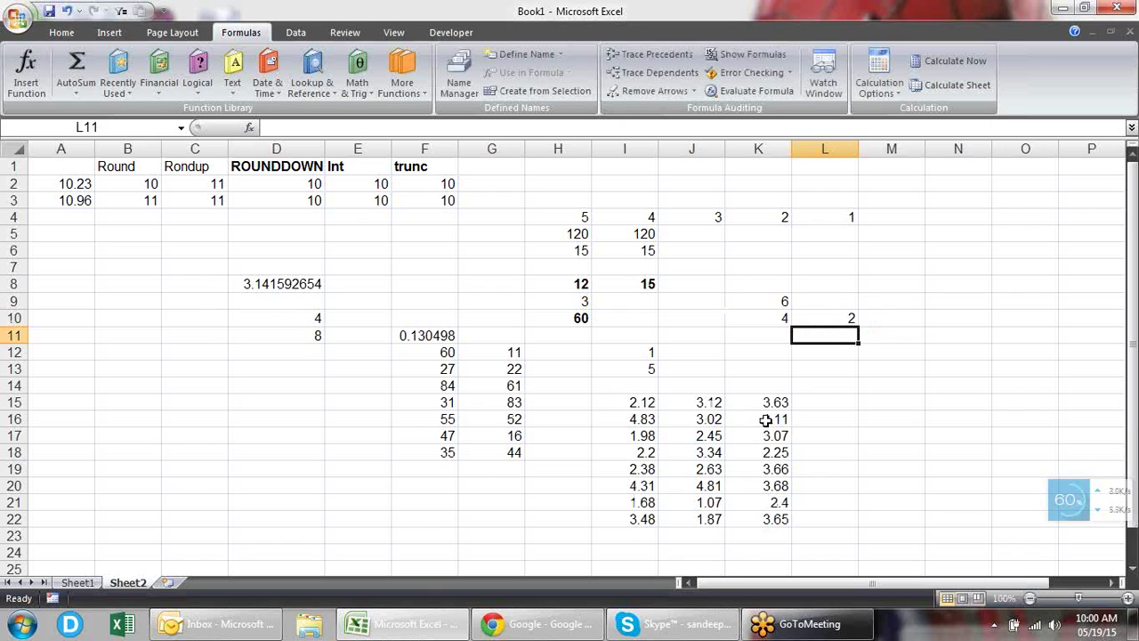
Step: Reopen L10's =MOD(K9,K10) formula to check it, leaving it unchanged
key("Up")
key("F2")
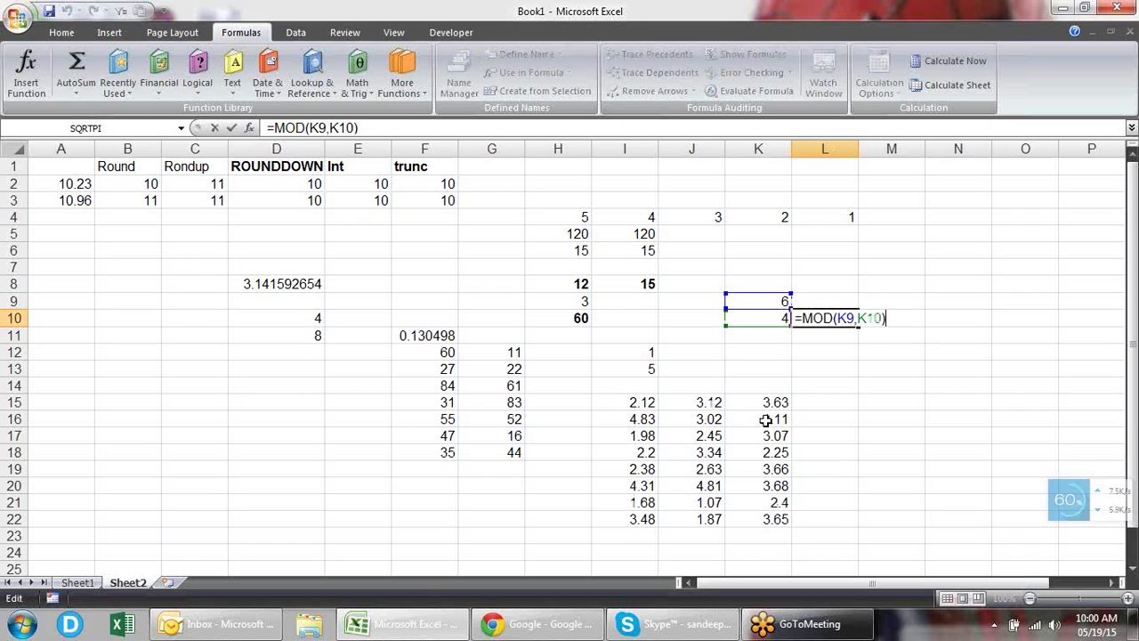
key("Escape")
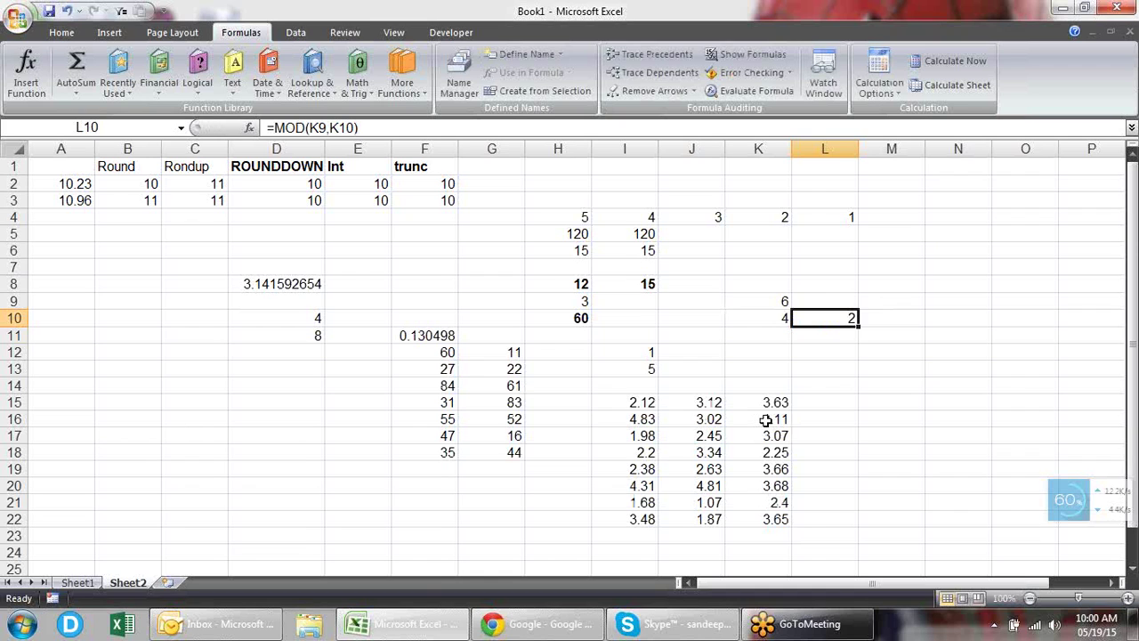
Step: Browse the Math & Trig function list and pick a cell in column C
left_click(360, 89)
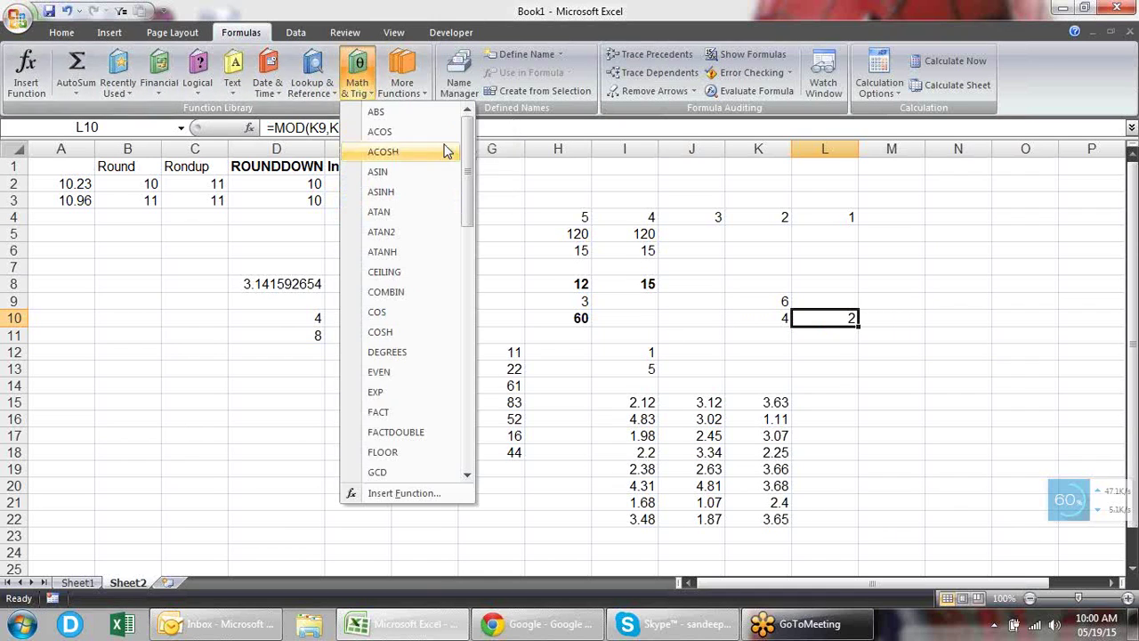
left_click_drag(467, 160, 490, 339)
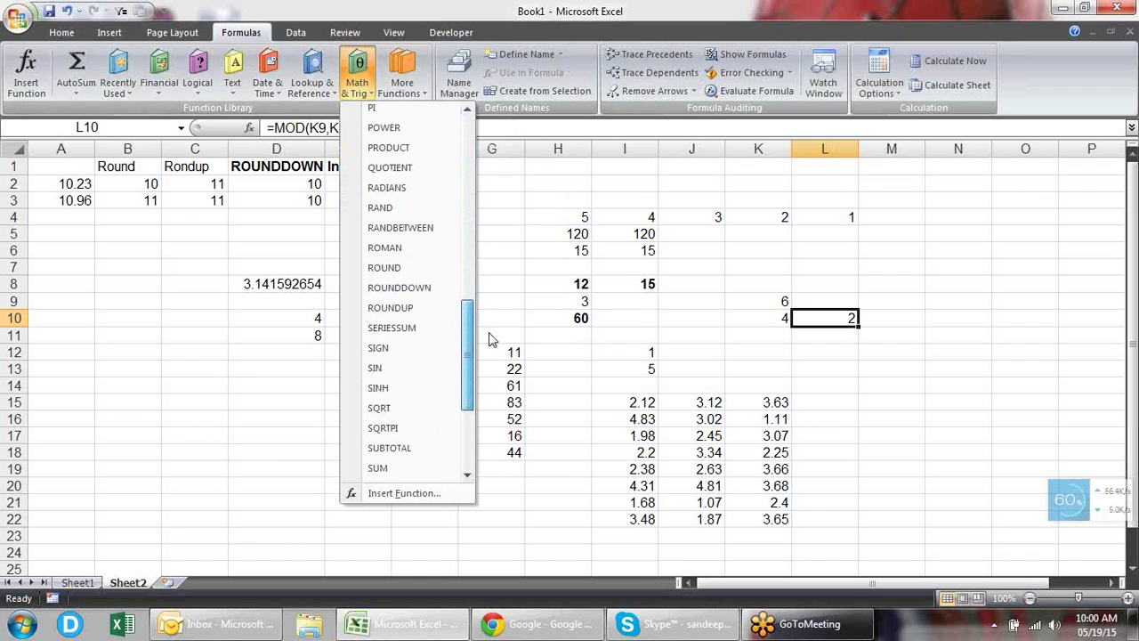
left_click(222, 384)
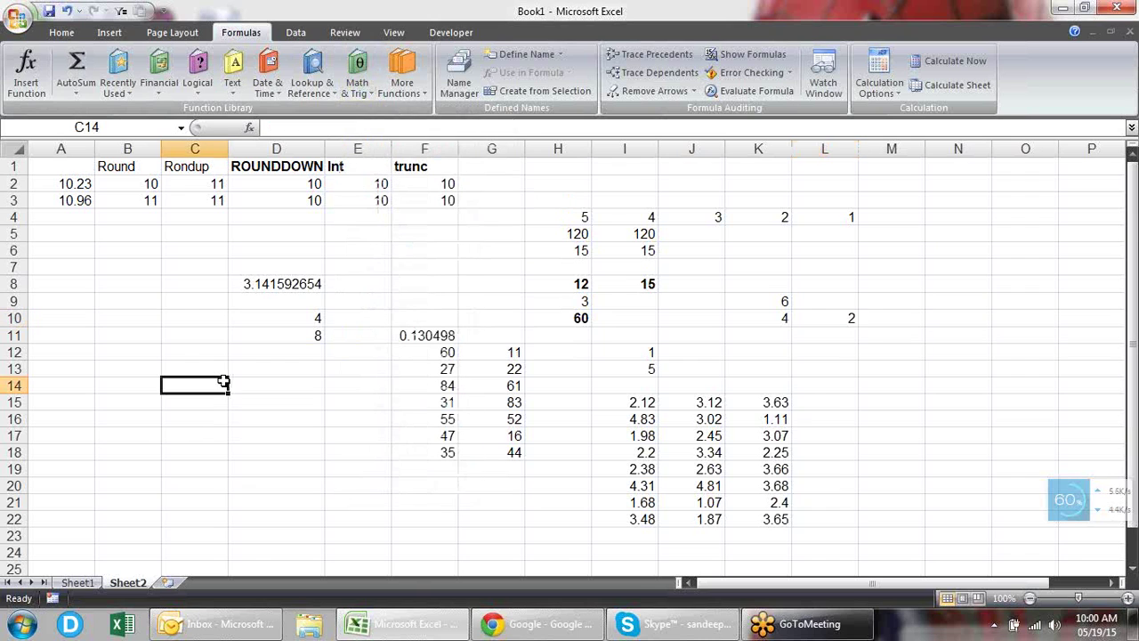
left_click(167, 356)
Step: Type the numbers 1 to 5 down B12:B16
left_click(133, 361)
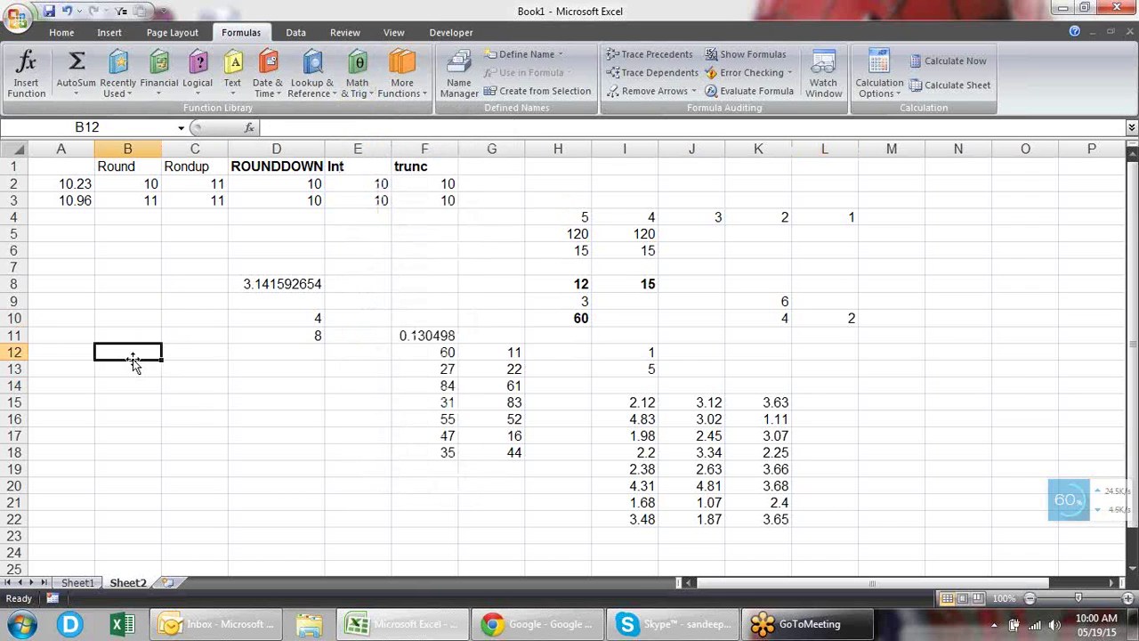
type("1 2 3 4")
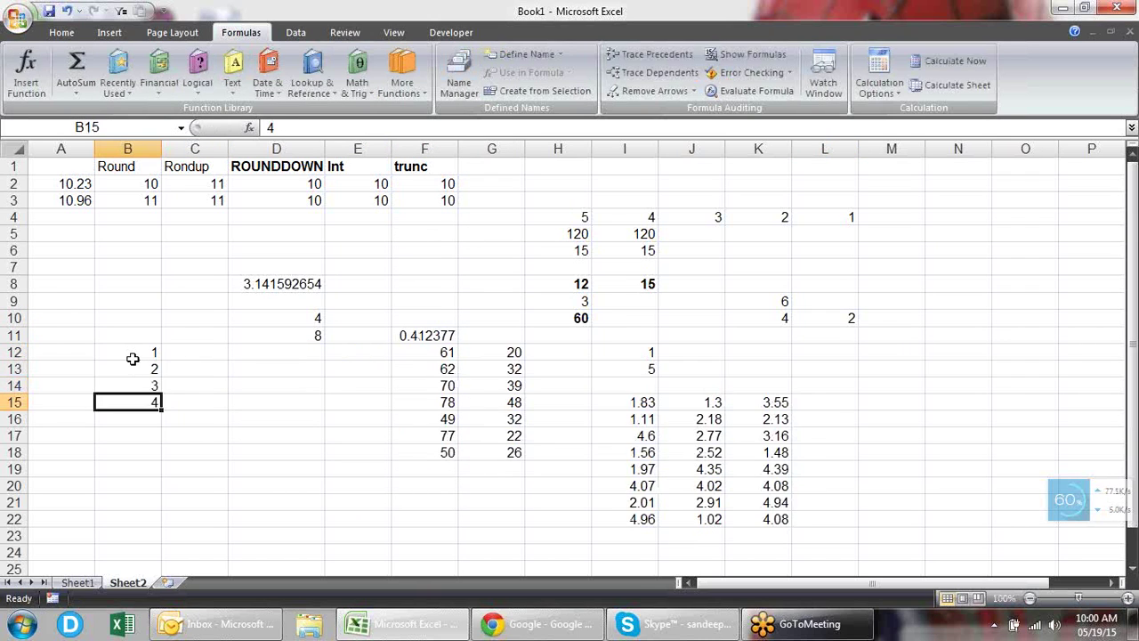
type(" 5")
key("Up")
key("Up")
key("Up")
key("Up")
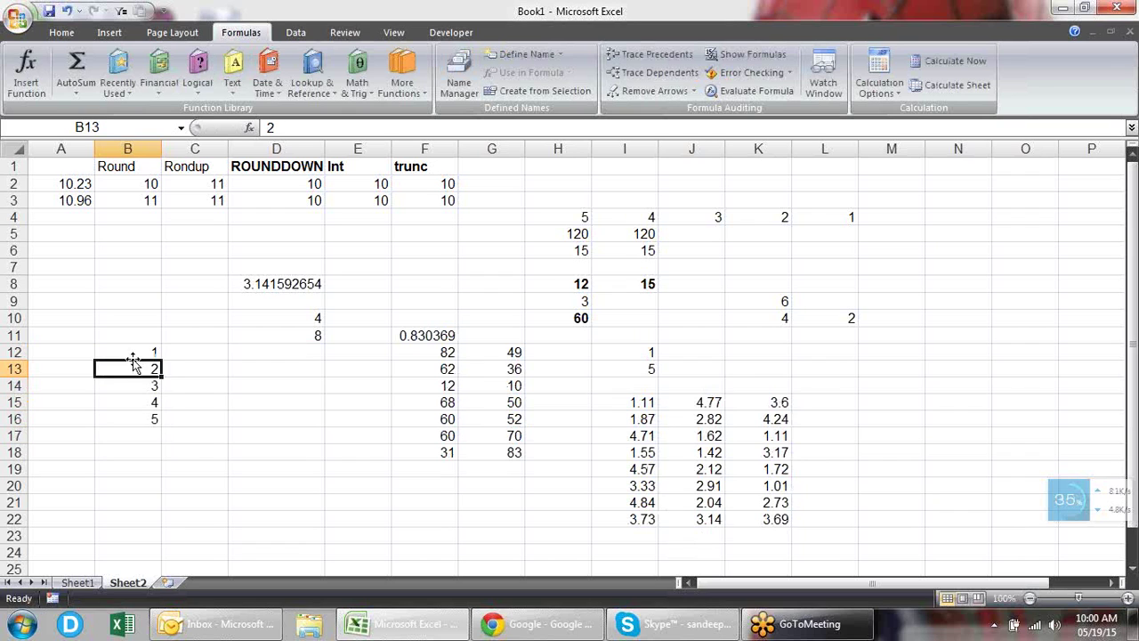
key("Up")
Step: Enter =ROMAN(B12) in C12 and fill it down to C16
key("Right")
type("=ROMAN(")
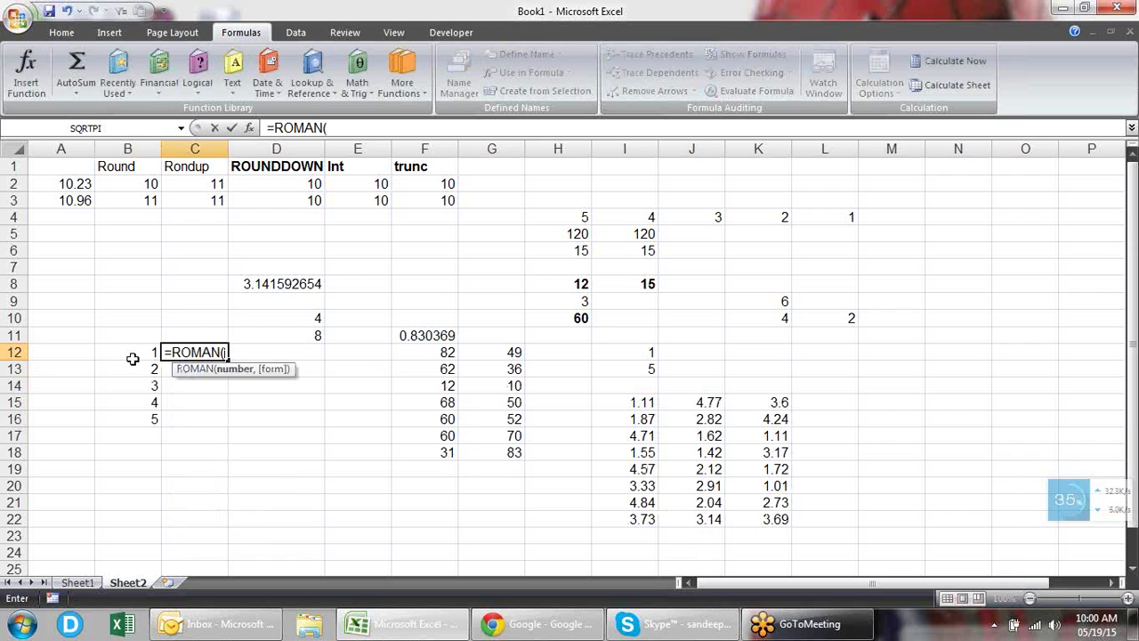
key("Left")
key("Return")
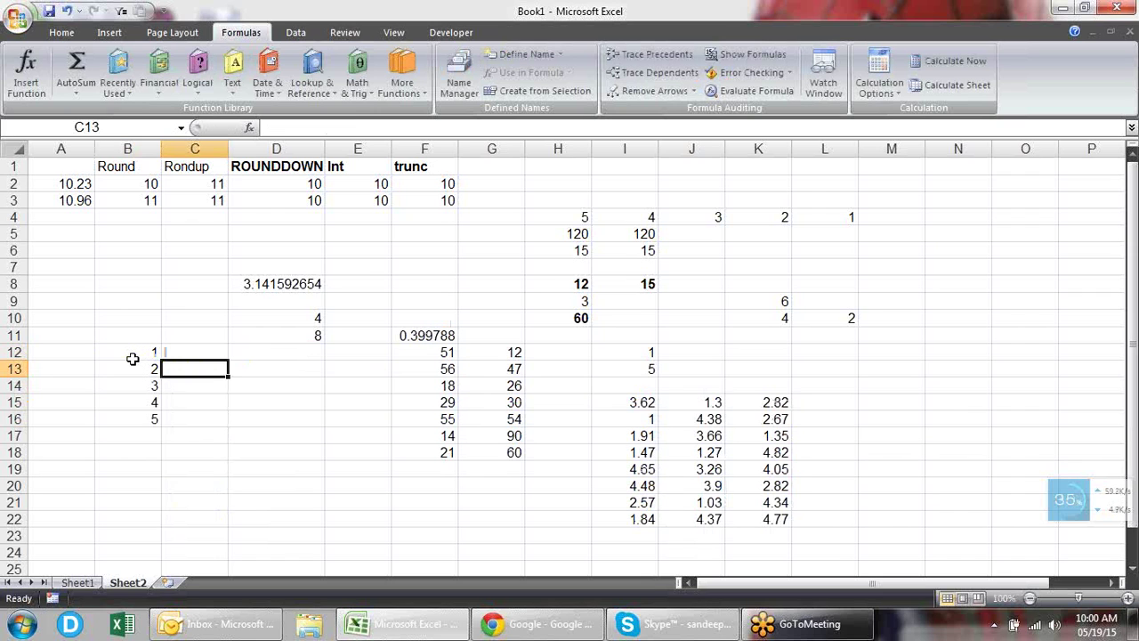
left_click(191, 353)
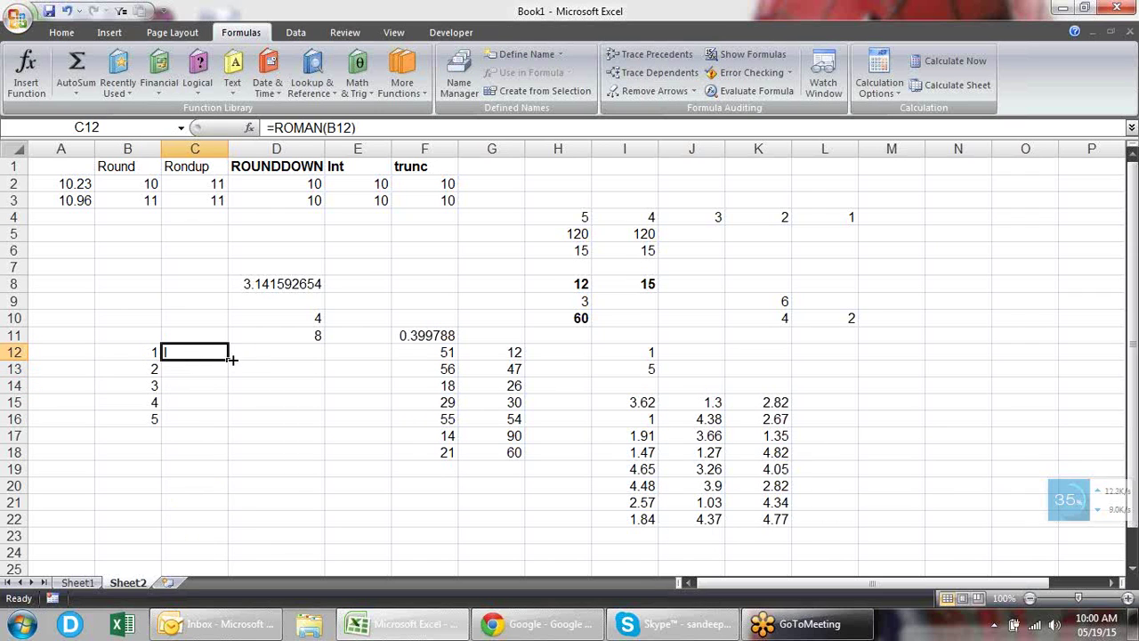
left_click_drag(228, 364, 229, 425)
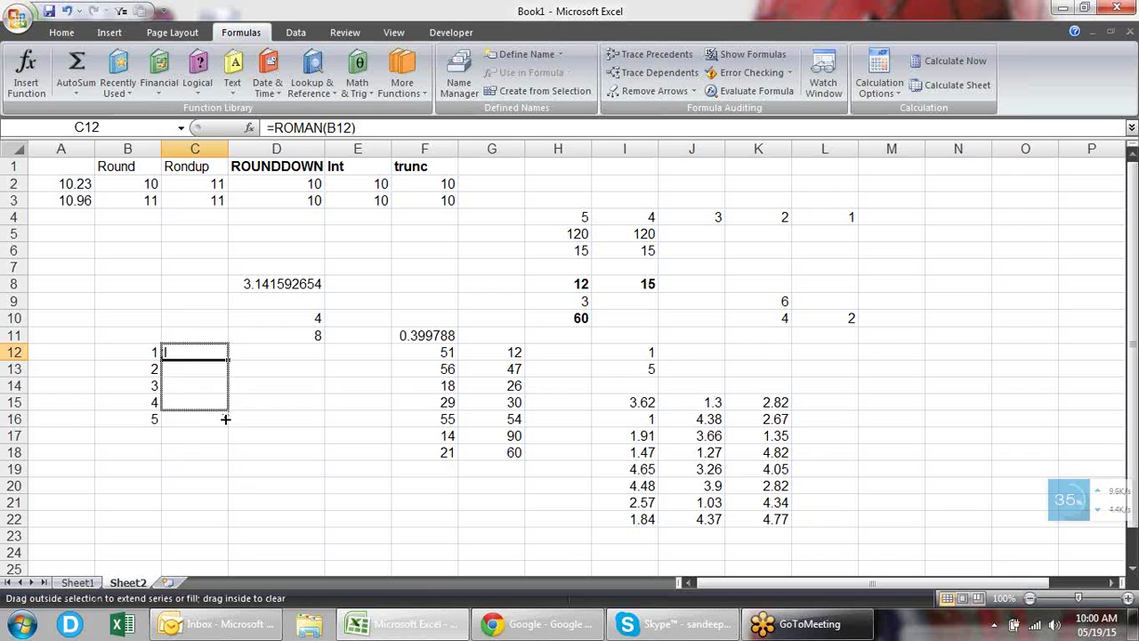
Step: Make the Roman numerals in C12:C16 bold
left_click(295, 420)
left_click_drag(198, 353, 200, 423)
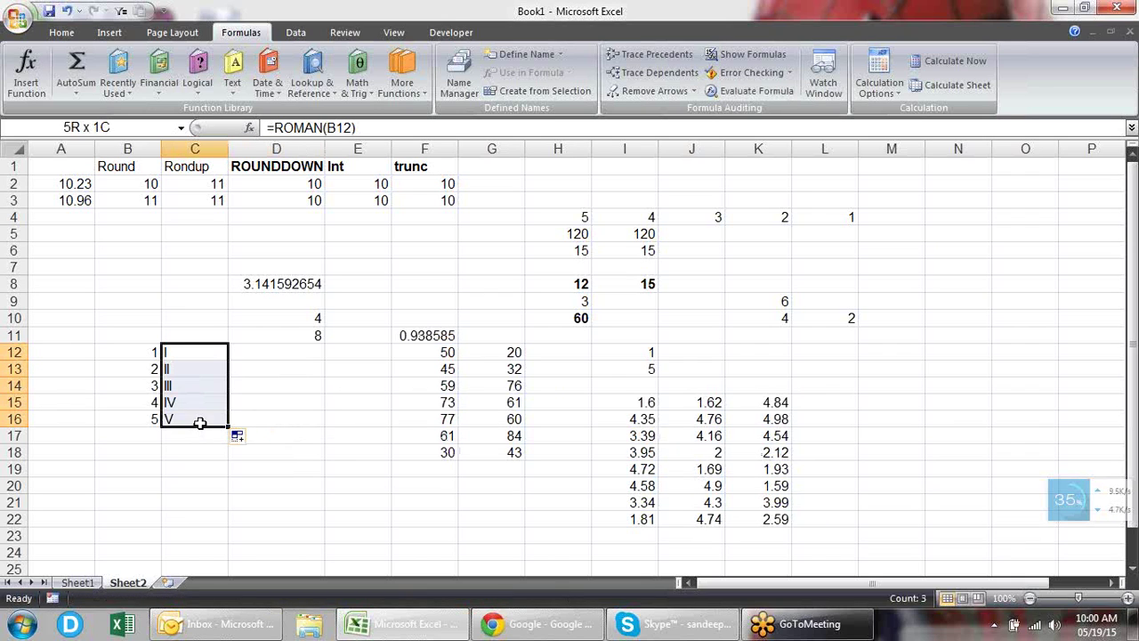
key("ctrl+b")
left_click_drag(150, 356, 147, 423)
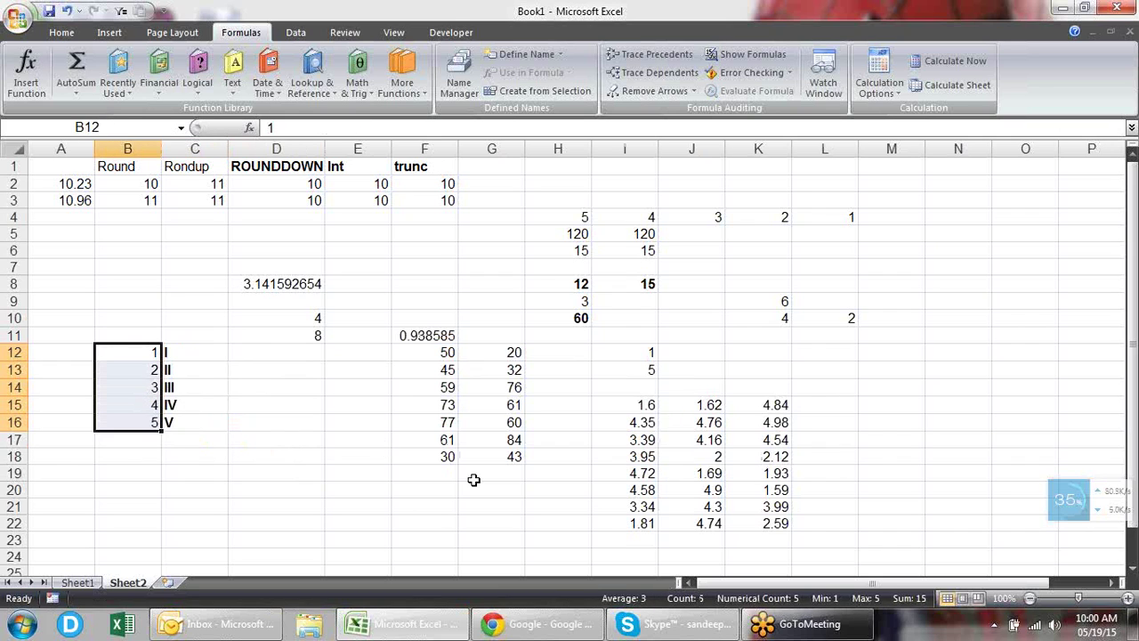
Step: Reselect the Roman numeral cells C12:C16 in the 2007 workbook
mouse_move(203, 355)
left_mouse_down()
mouse_move(205, 421)
mouse_move(136, 372)
mouse_move(132, 353)
left_mouse_up()
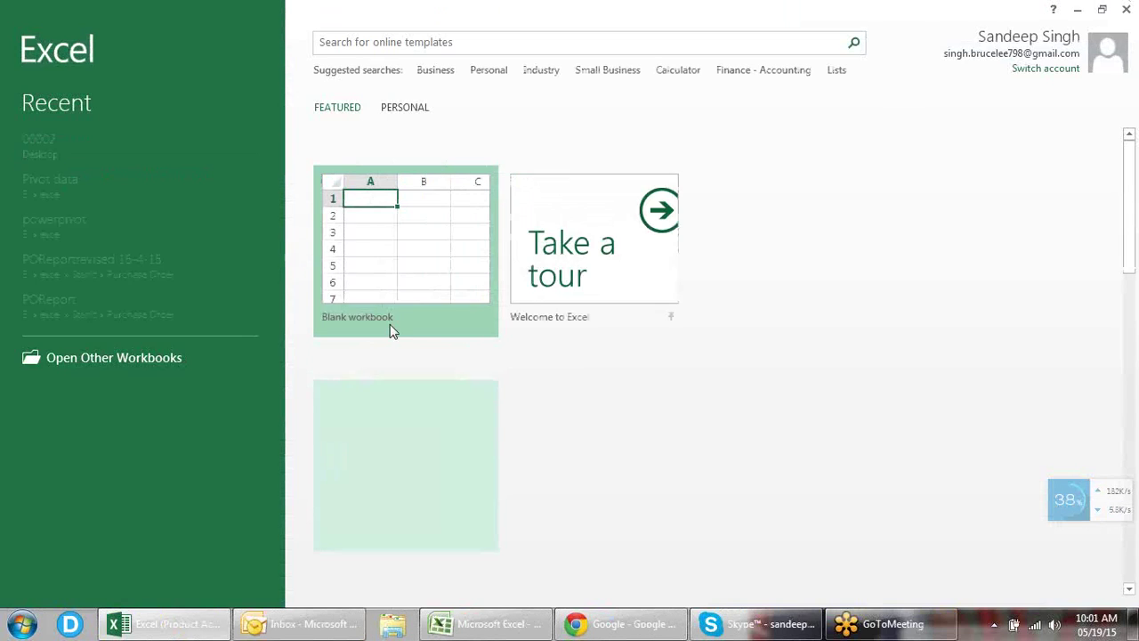
Step: In a new blank workbook, type the numbers 1 to 5 down G4:G8
left_click(398, 283)
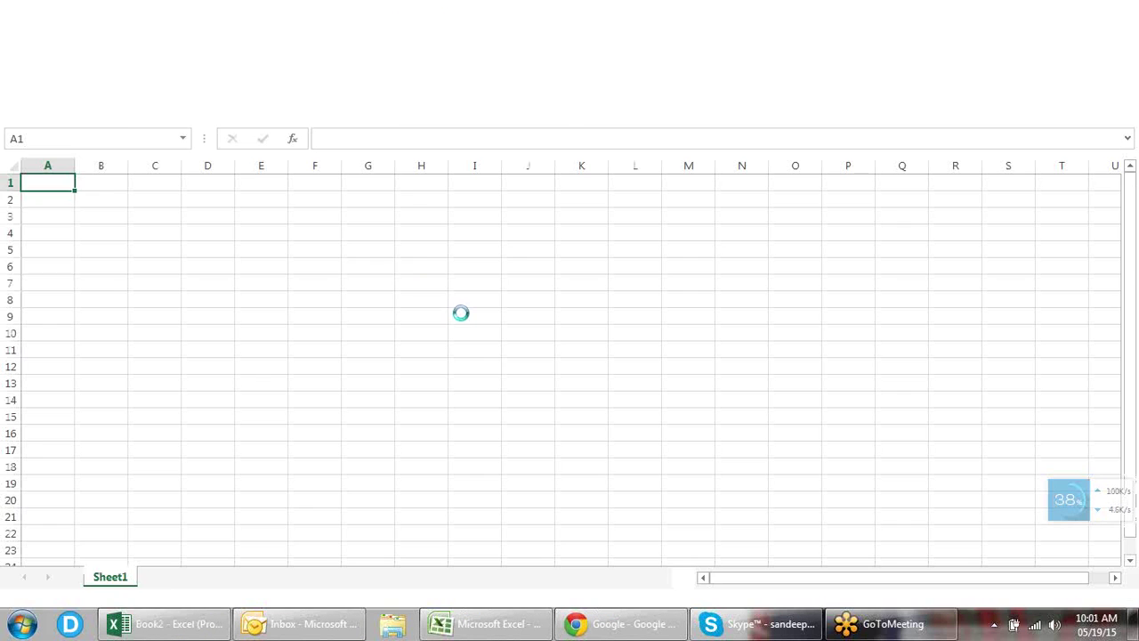
left_click(400, 282)
left_click(370, 219)
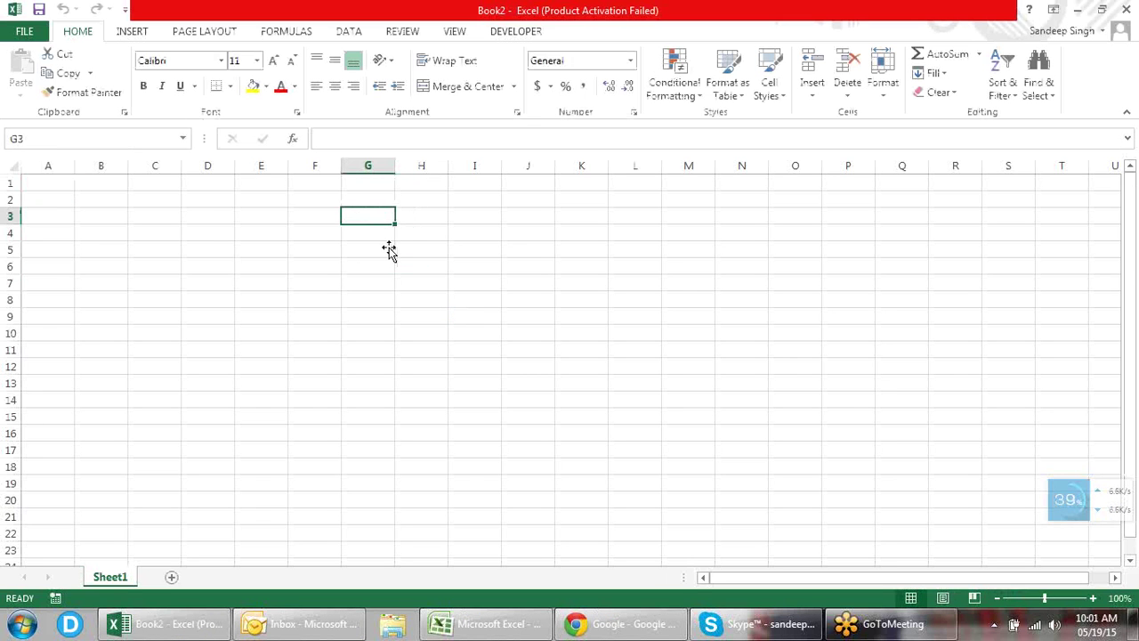
key("Down")
type("3")
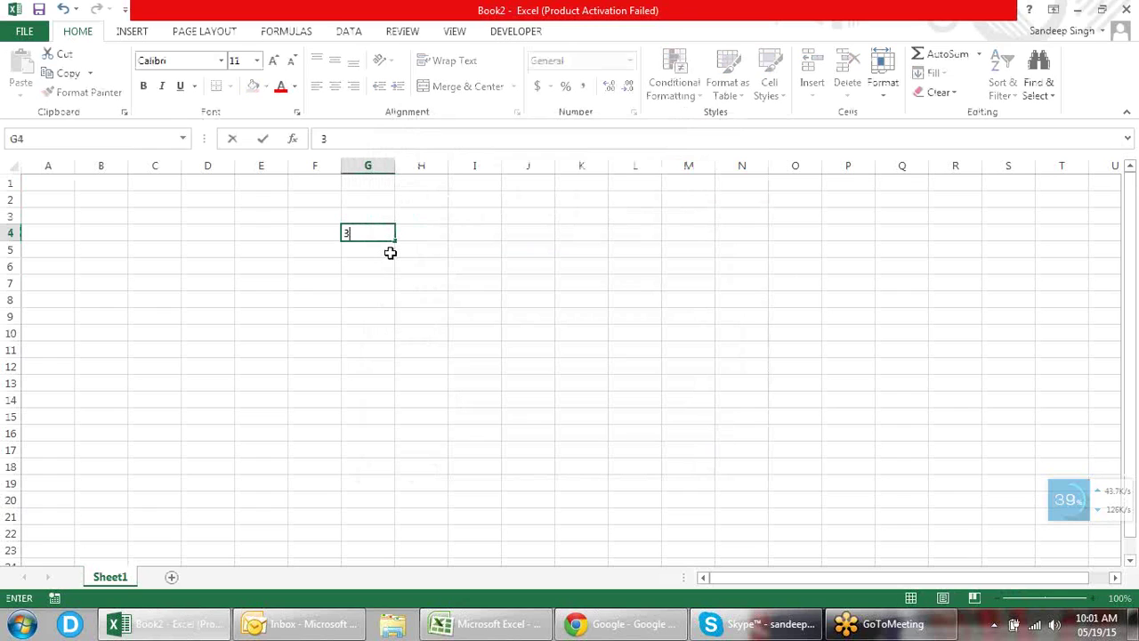
key("Escape")
type("1")
key("Return")
type("3")
key("Return")
type("4")
key("Return")
type("5")
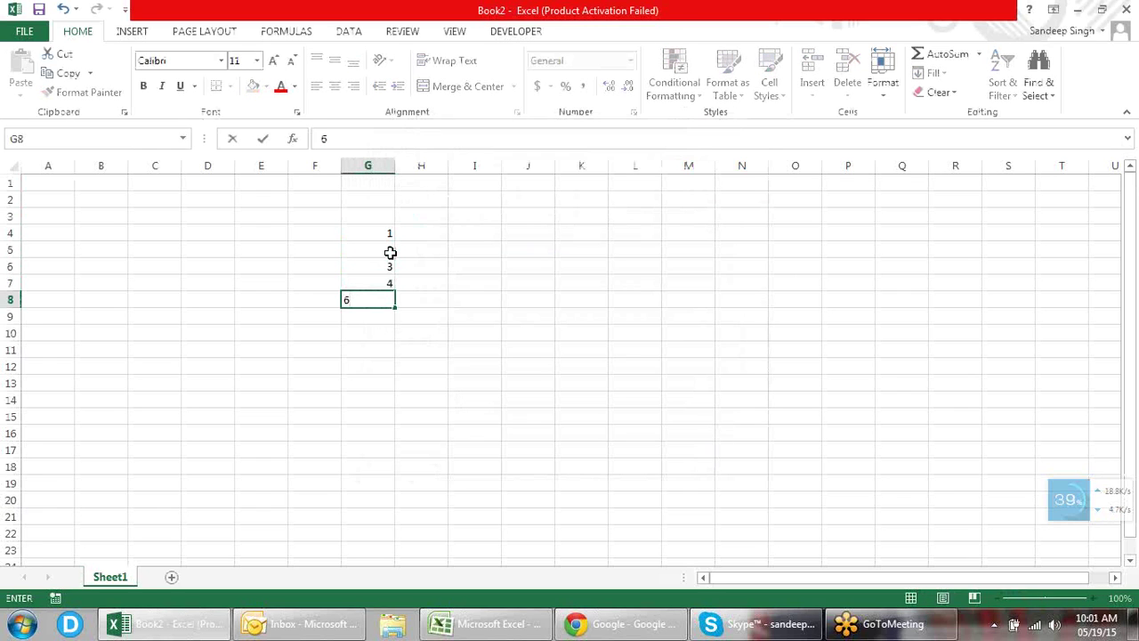
key("BackSpace")
type("5")
key("Return")
Step: Enter =ROMAN(G4) in H4 via formula autocomplete, showing I
left_click(438, 232)
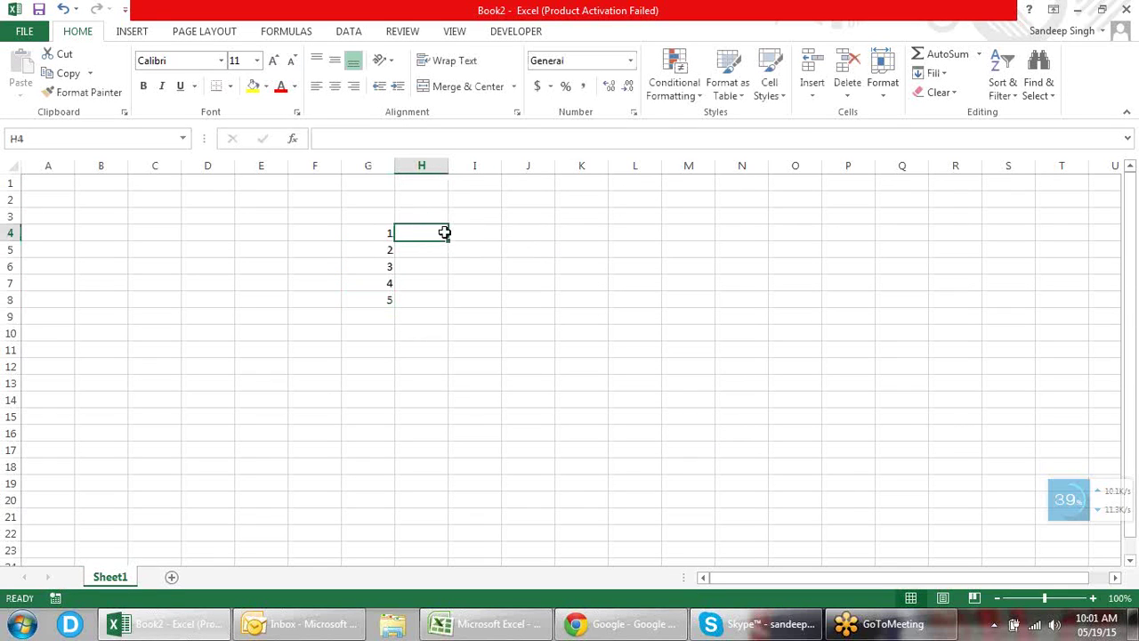
type("=ROM")
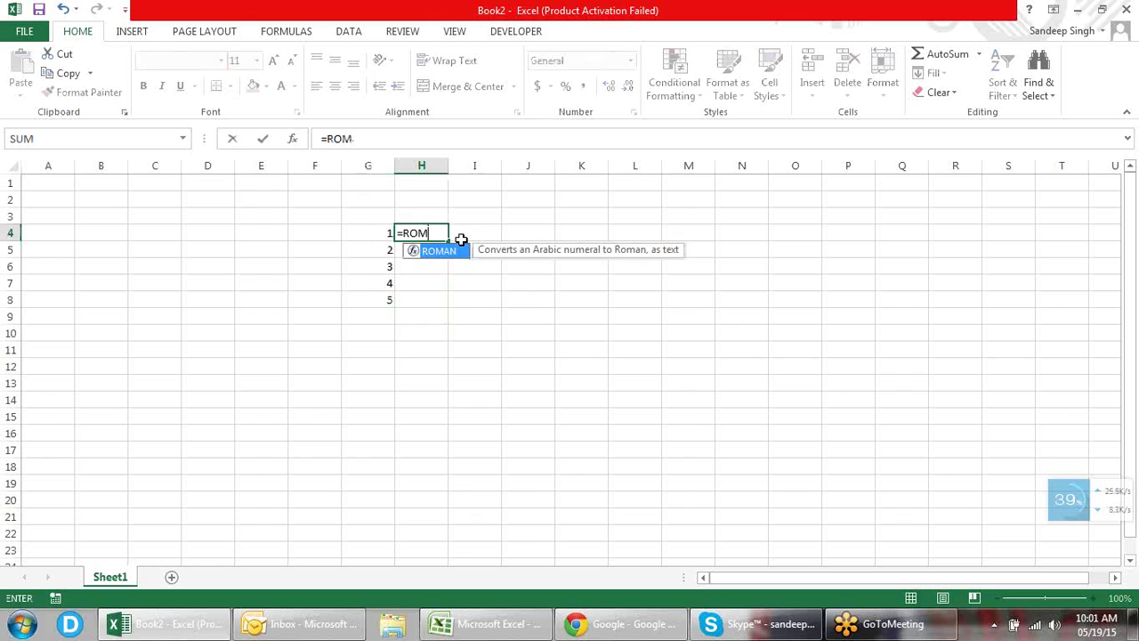
key("Tab")
key("Left")
key("Return")
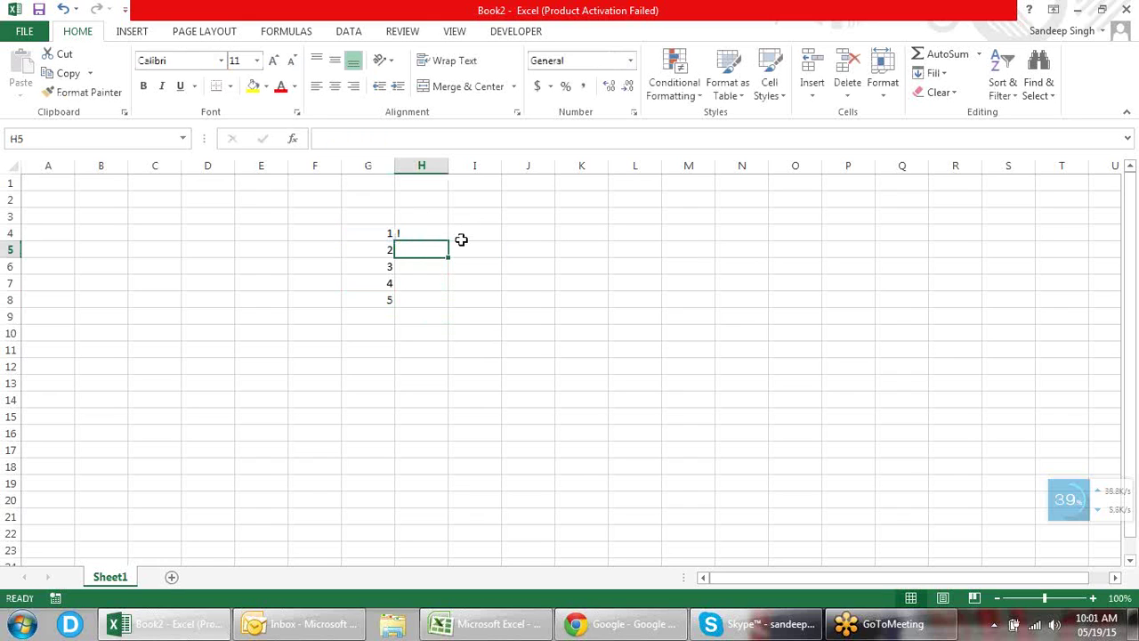
left_click(437, 231)
Step: Fill ROMAN down to H8, then enter =ARABIC(H4) in I4 and fill to I8
left_click_drag(448, 240, 452, 312)
left_click(472, 230)
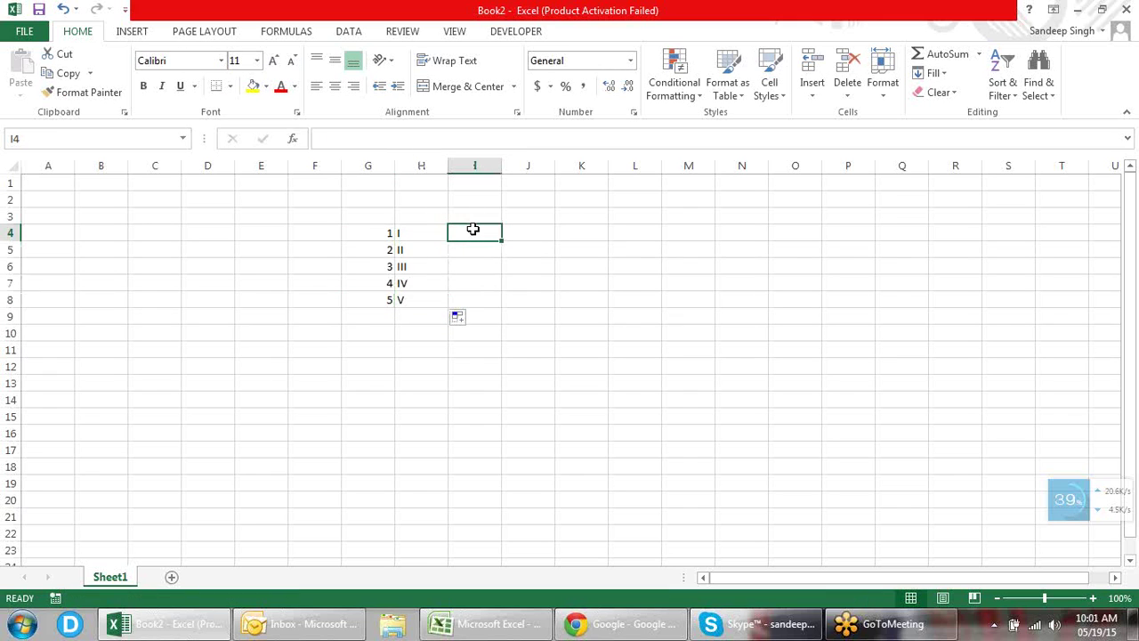
type("=AR")
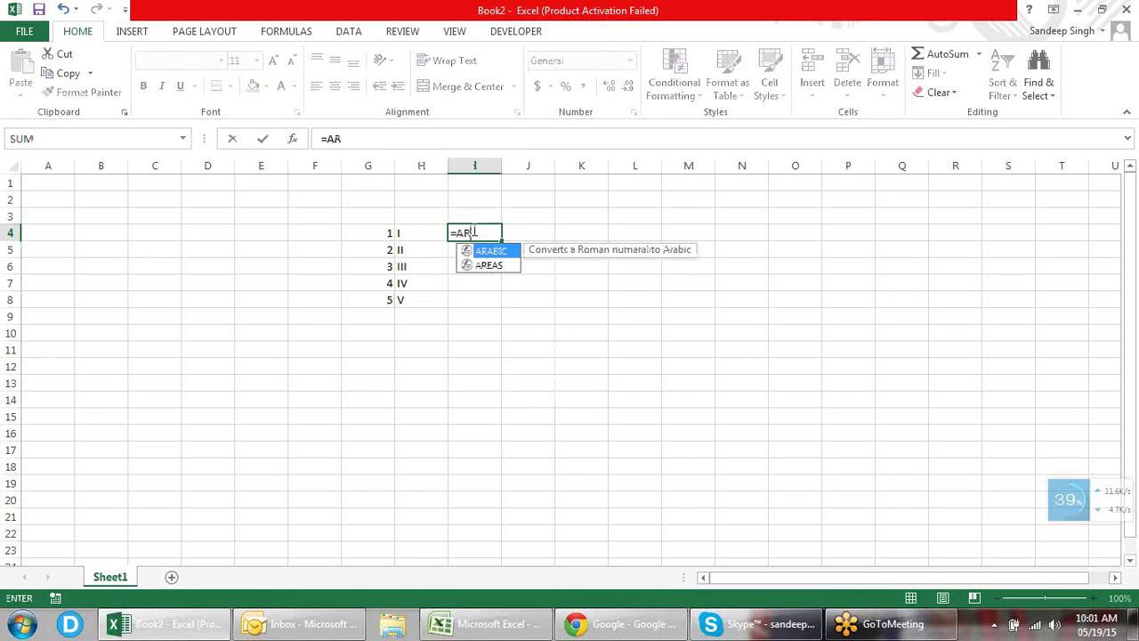
key("Tab")
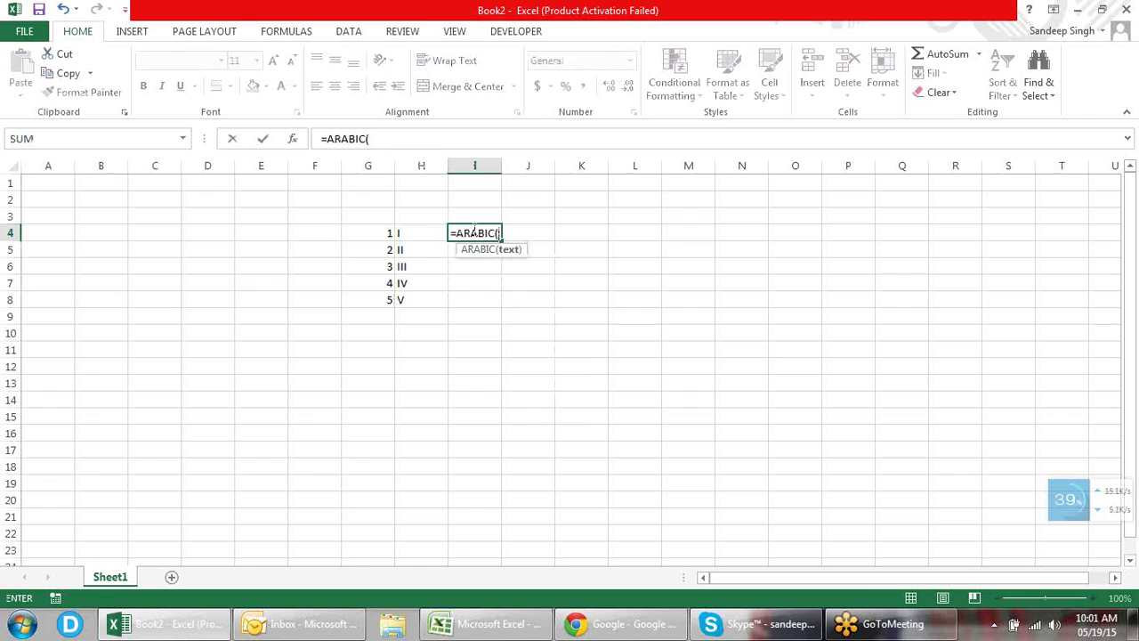
left_click(407, 231)
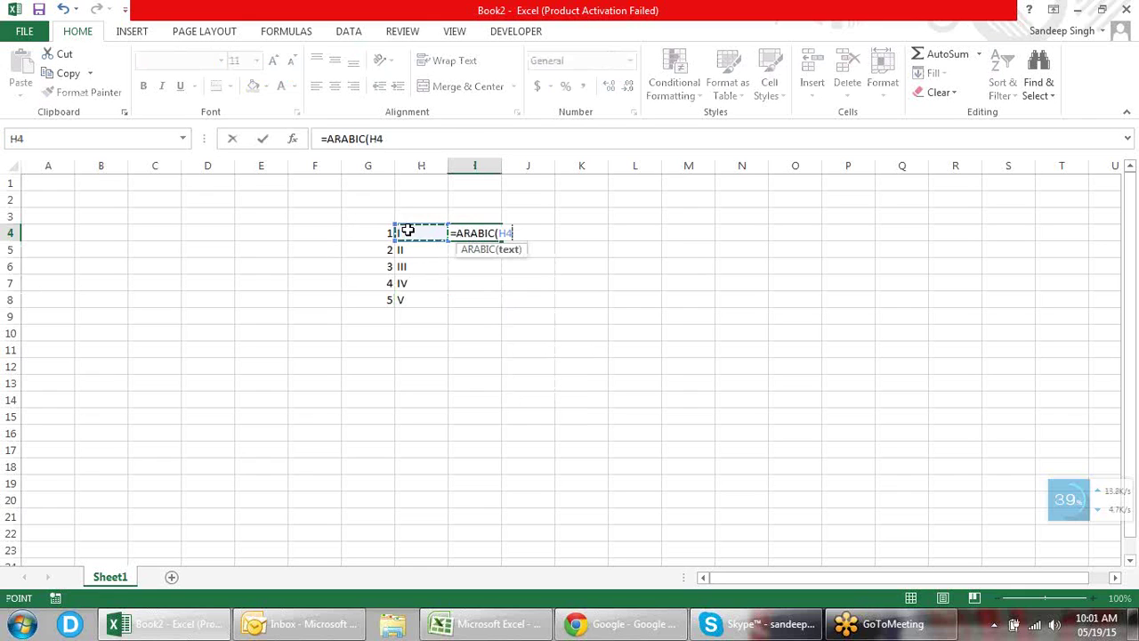
key("Return")
left_click(474, 233)
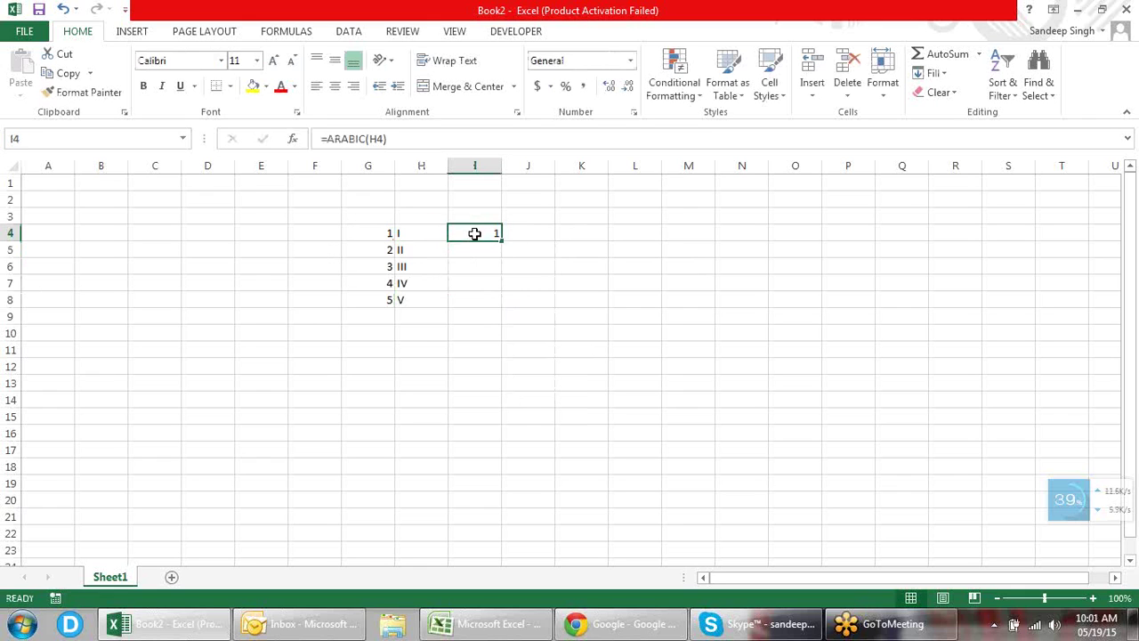
left_click_drag(501, 239, 503, 305)
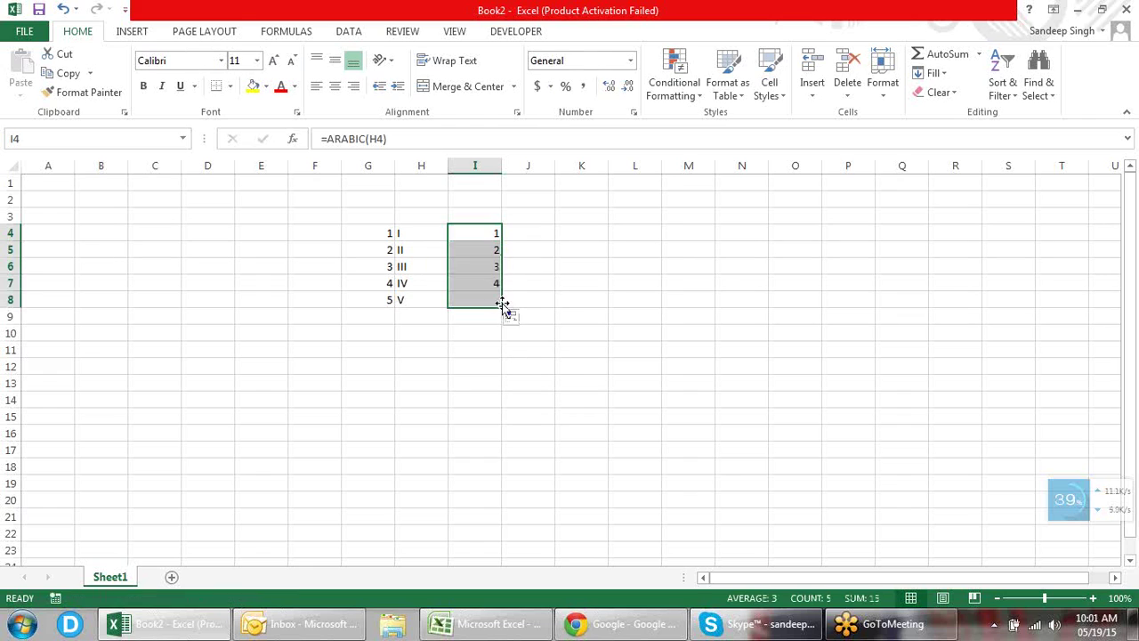
left_click(582, 302)
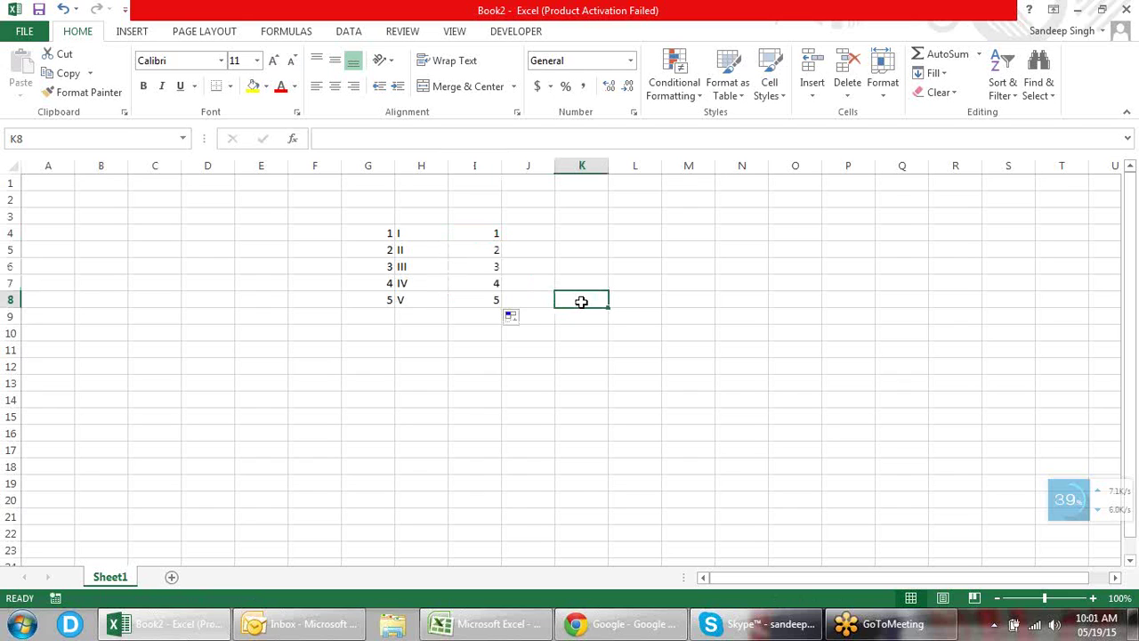
Step: Check the ARABIC formula in I5, then close Book2 with Don't Save
double_click(492, 249)
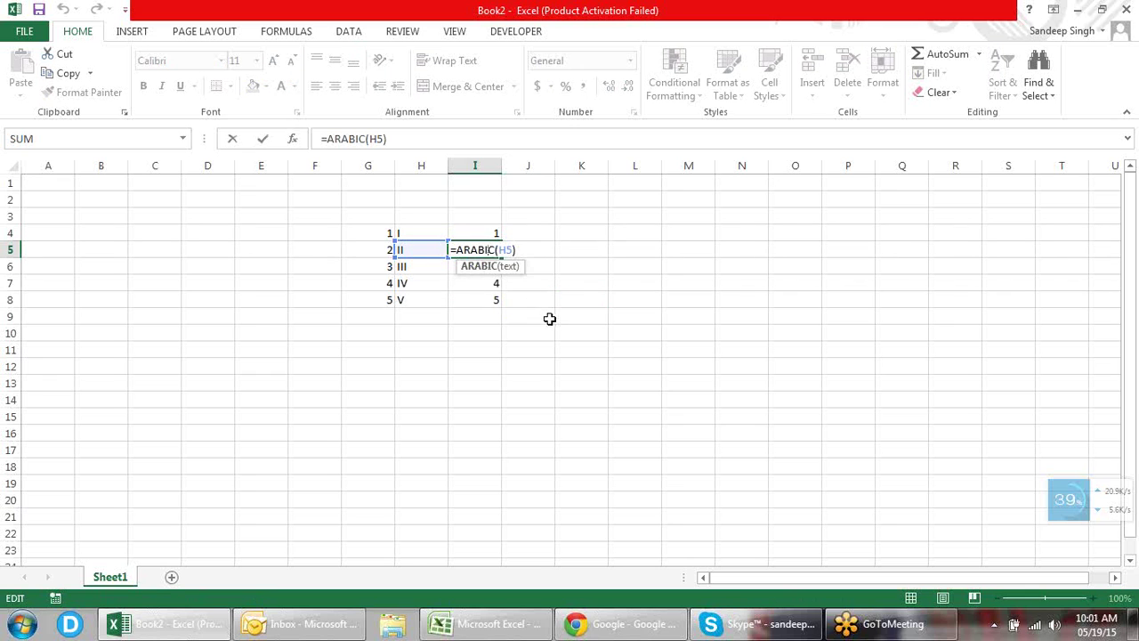
key("Escape")
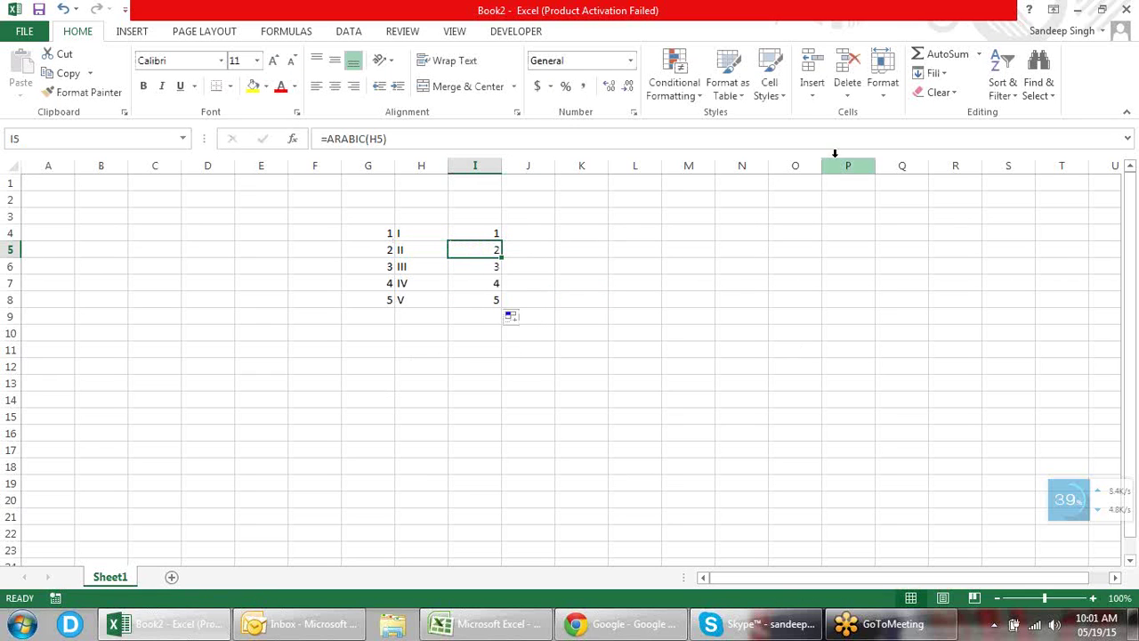
double_click(824, 12)
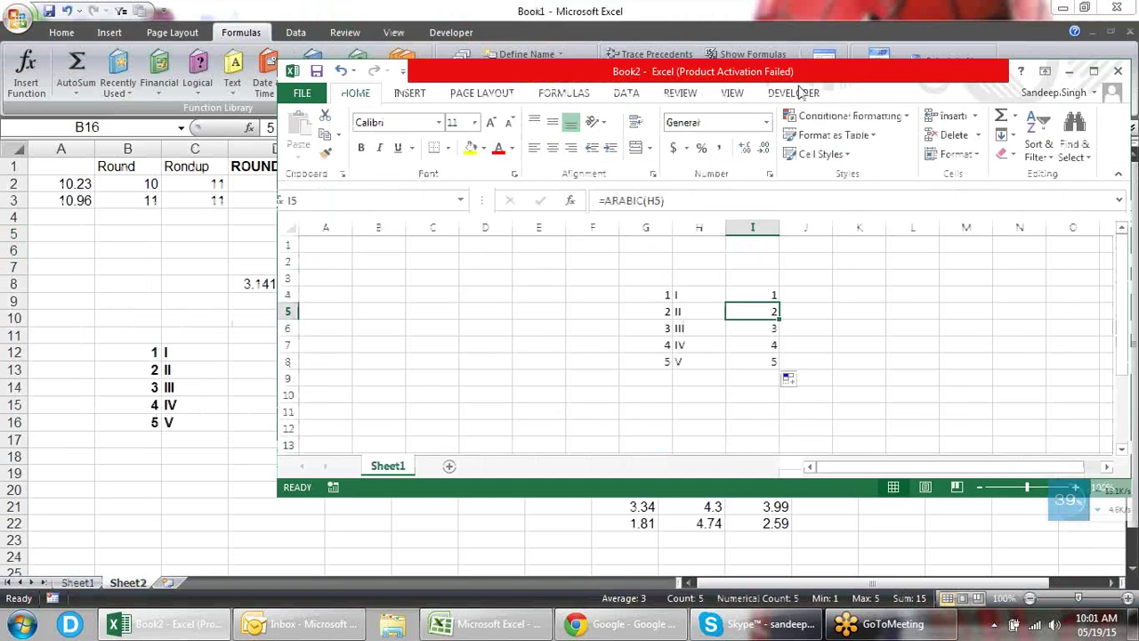
left_click(1107, 158)
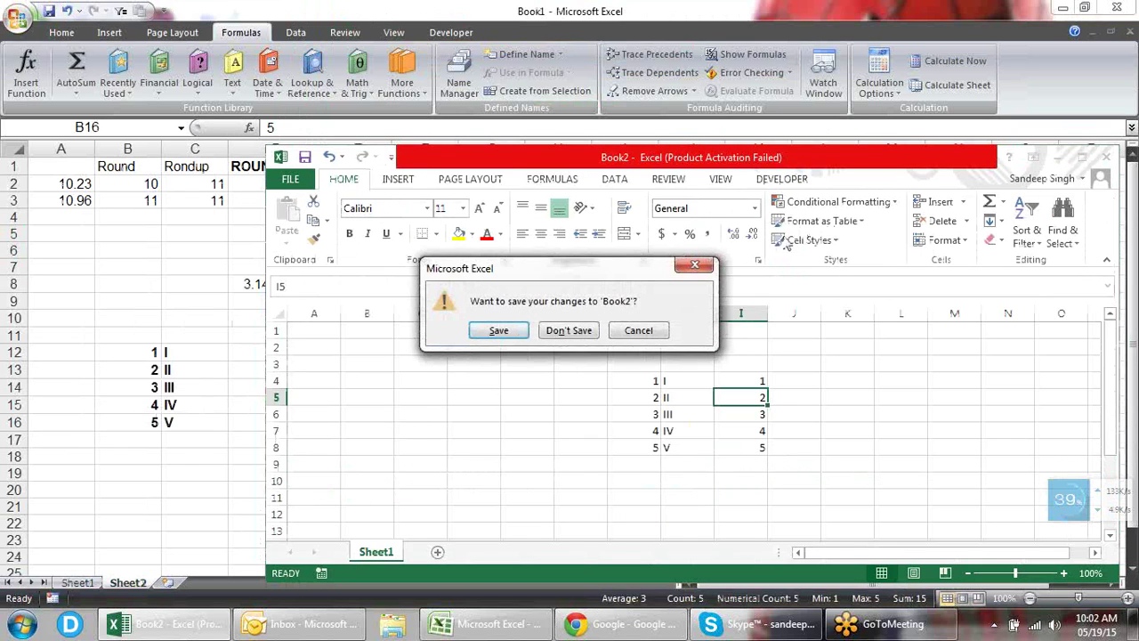
left_click(569, 330)
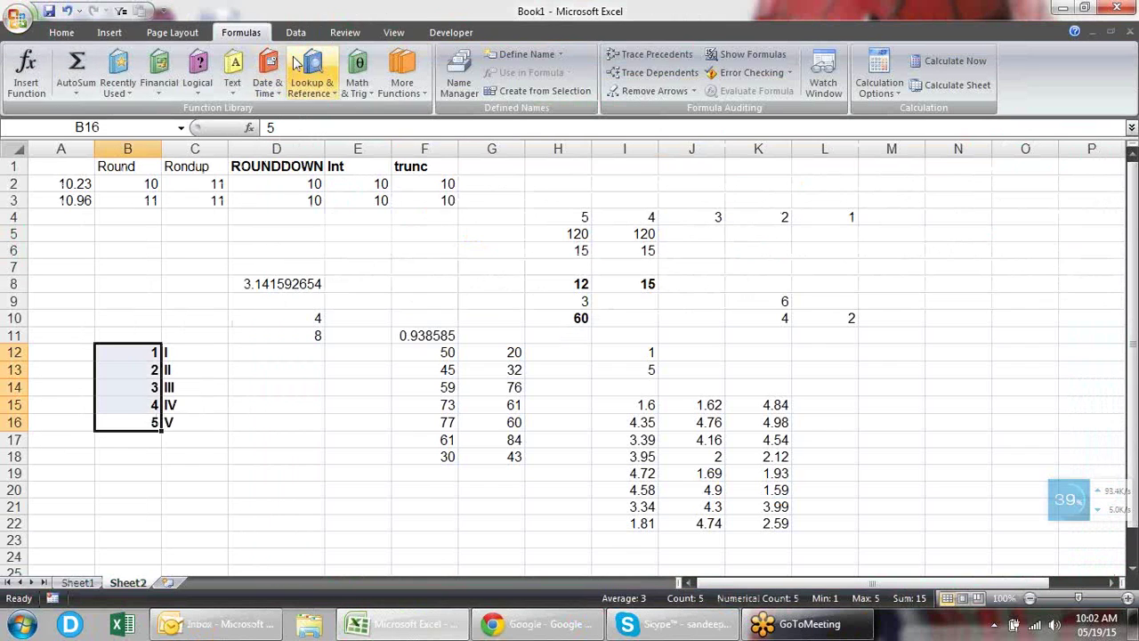
left_click(357, 88)
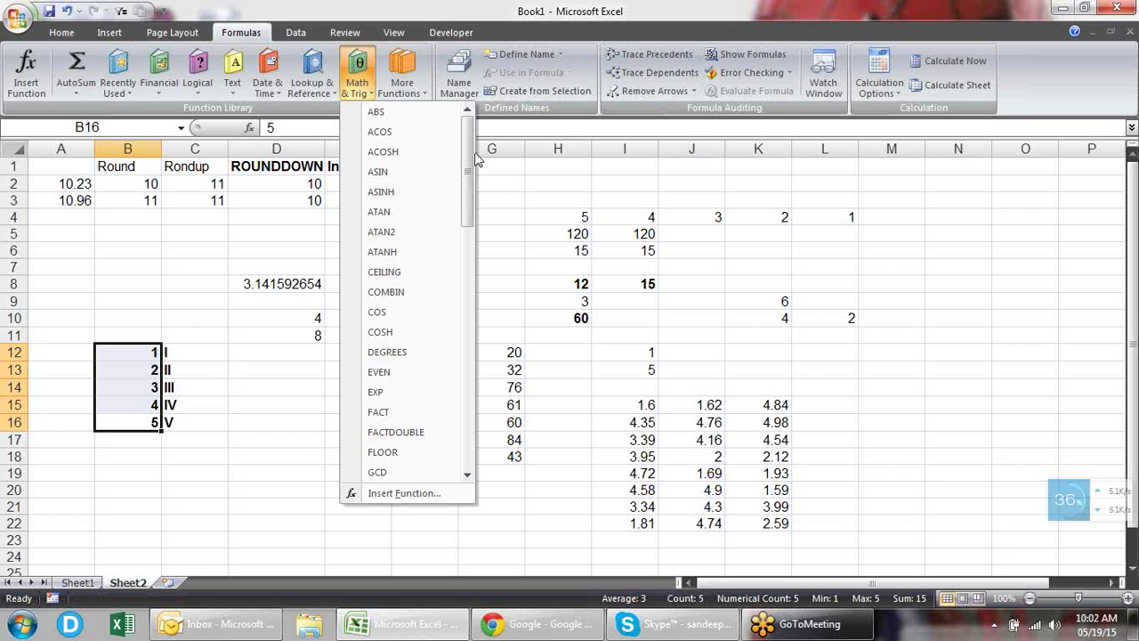
left_click_drag(477, 234, 505, 404)
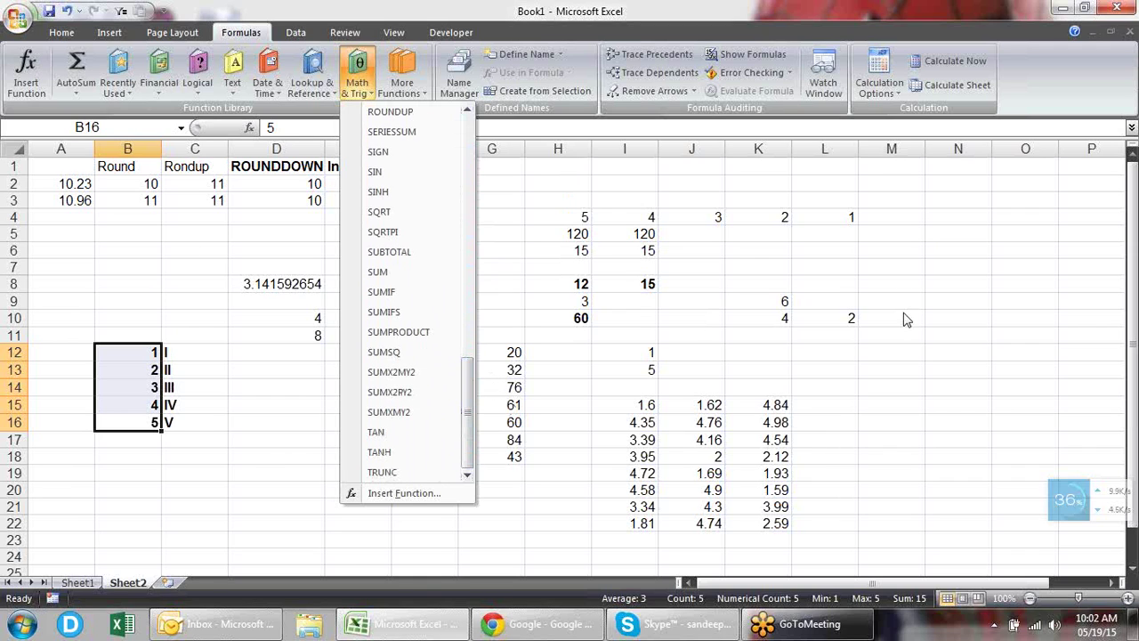
left_click(915, 375)
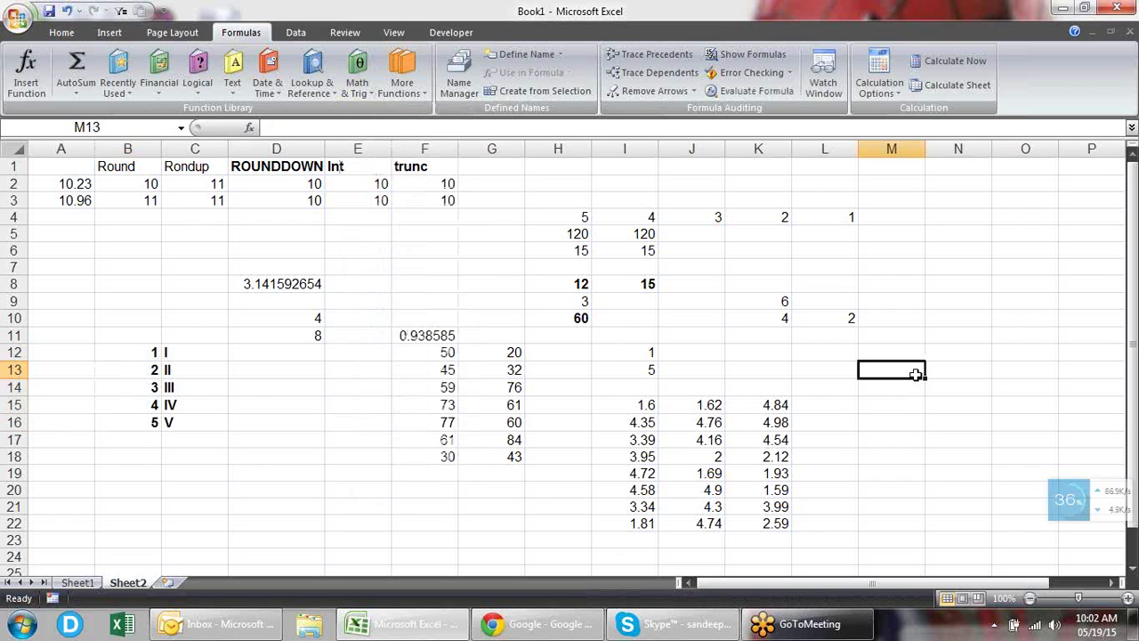
left_click(824, 352)
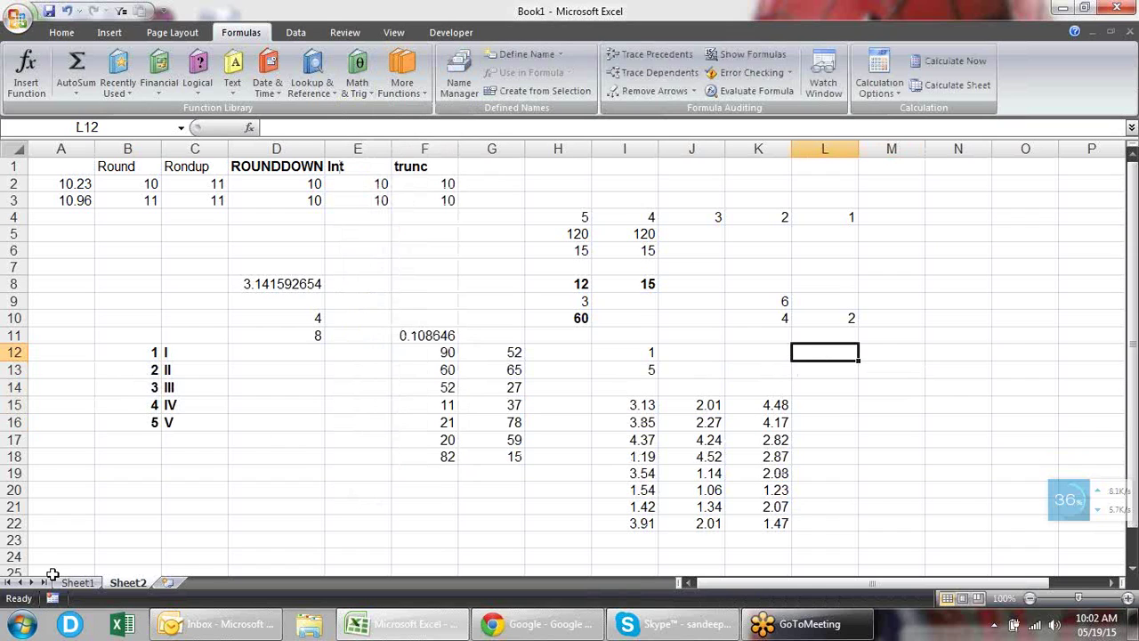
Step: Insert a new Sheet3 and type the heading Name in A1
left_click(166, 583)
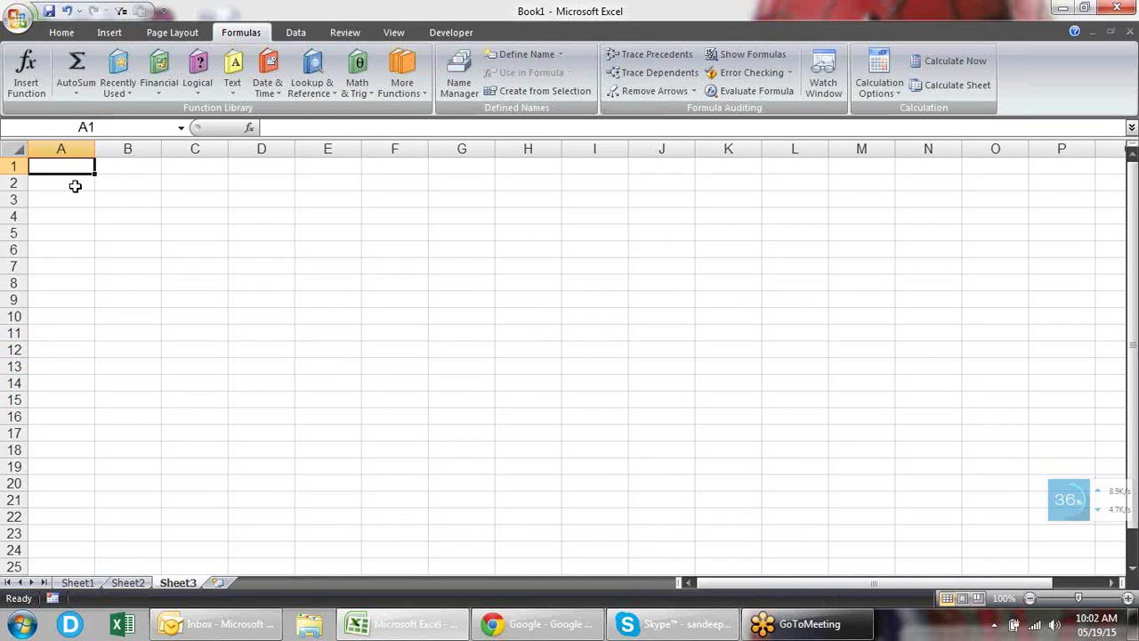
type("nAM")
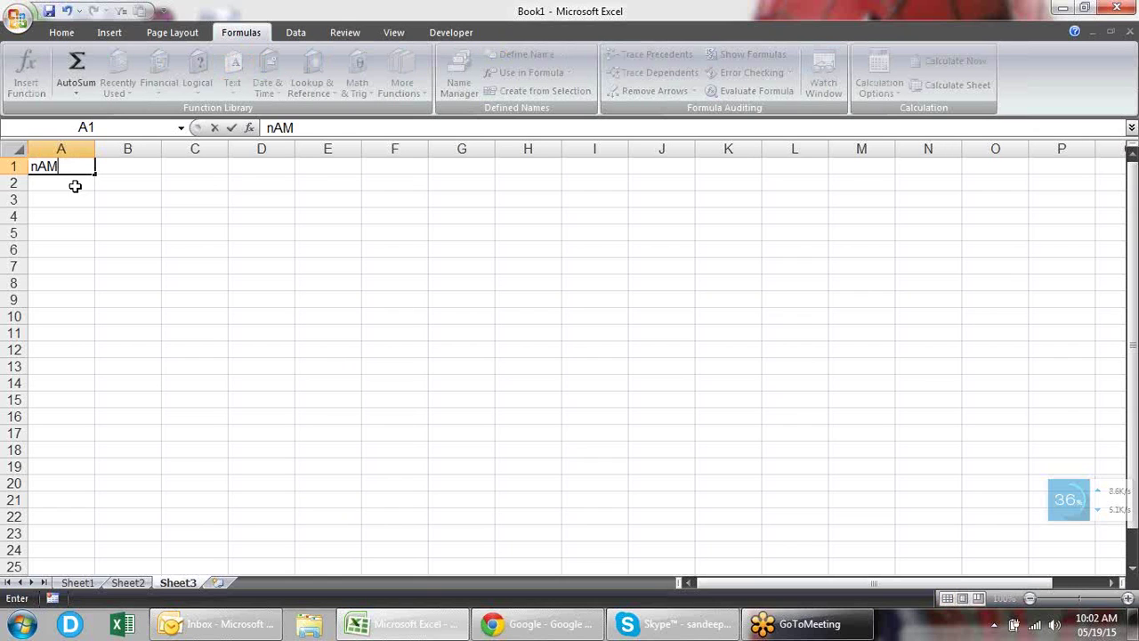
key("Return")
key("Up")
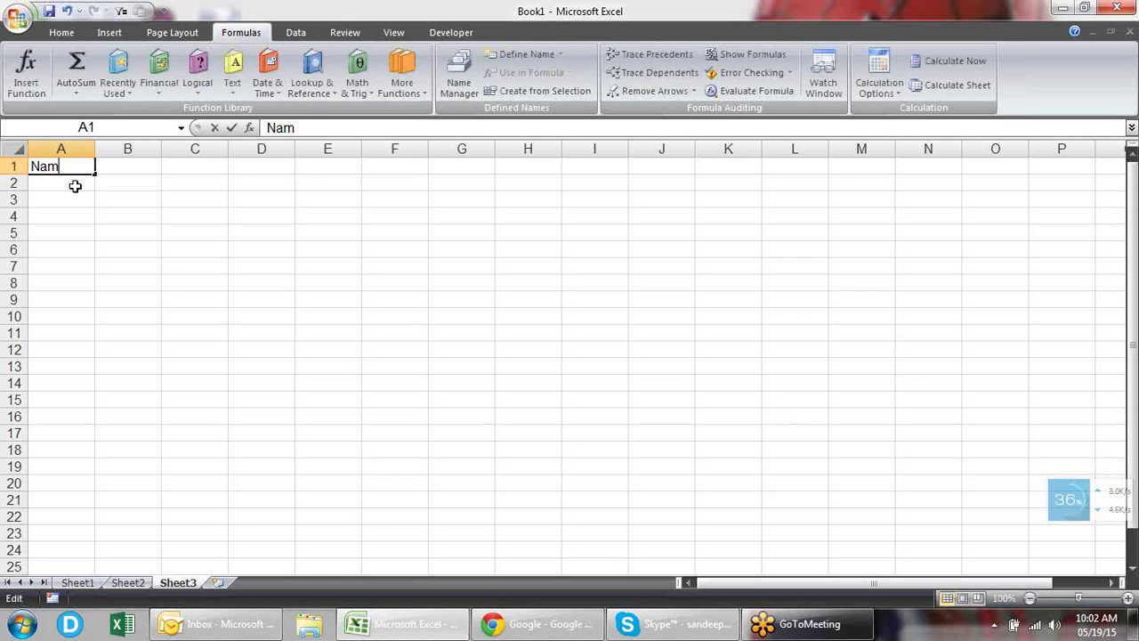
key("F2")
type("e")
key("Return")
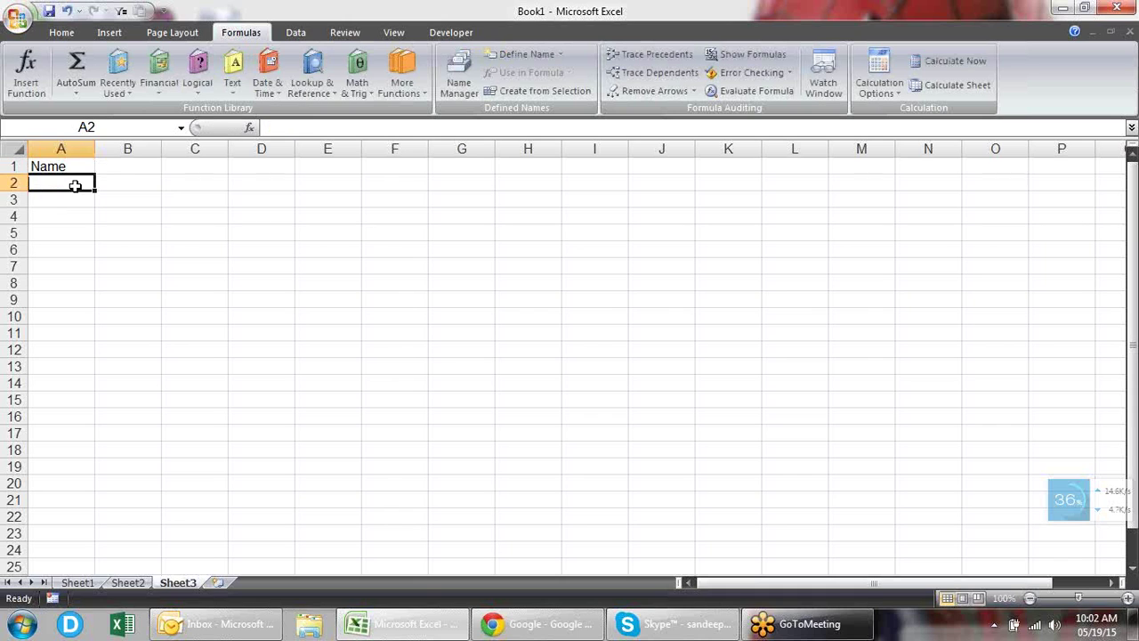
Step: Enter a first name in A2 and auto-fill it down to row 27
type("sande")
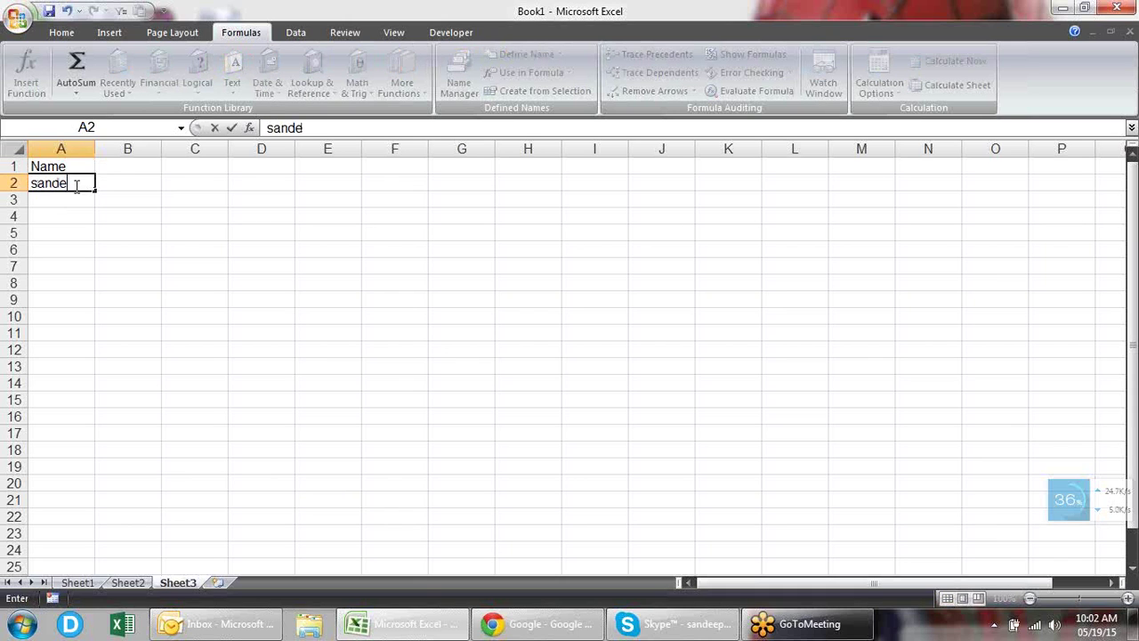
type("ep")
key("Return")
left_click(76, 184)
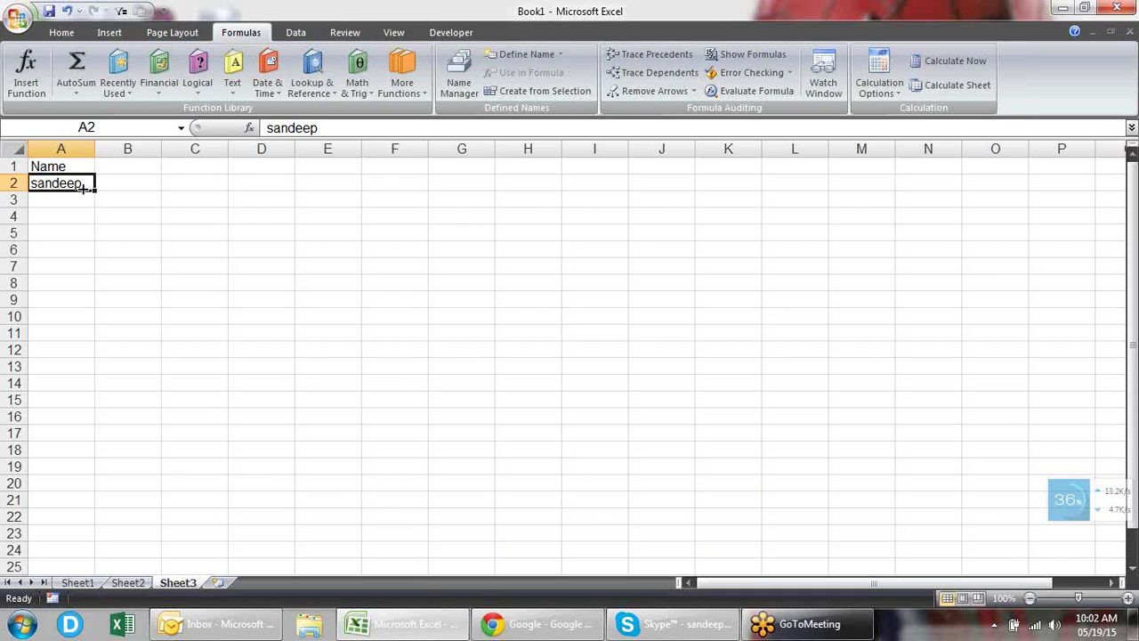
left_click_drag(95, 189, 102, 515)
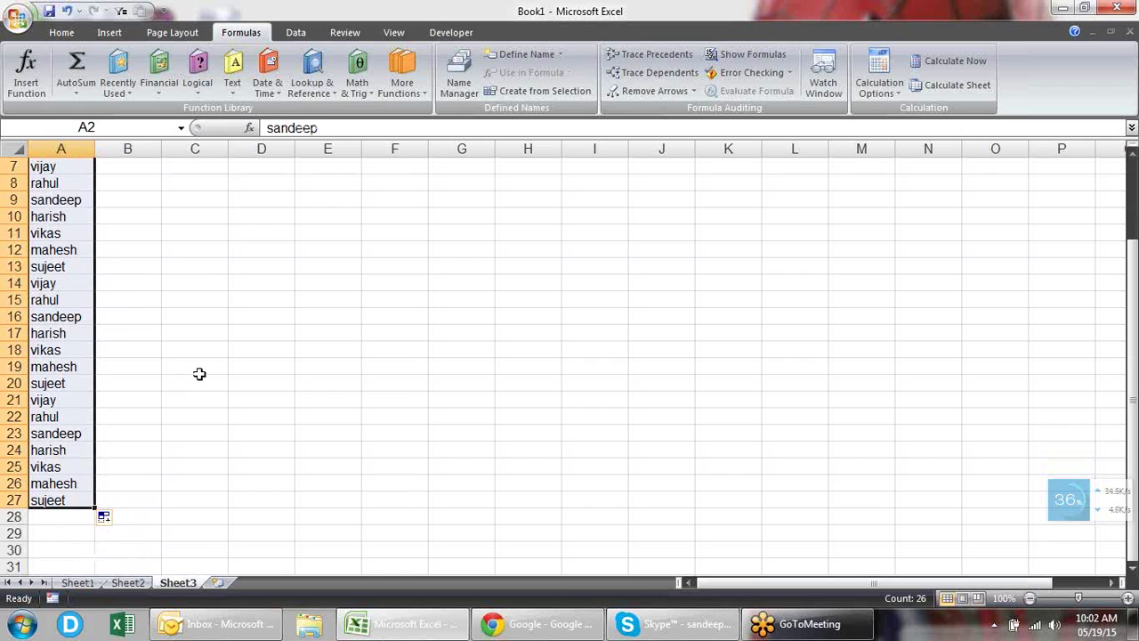
key("ctrl+Home")
key("Right")
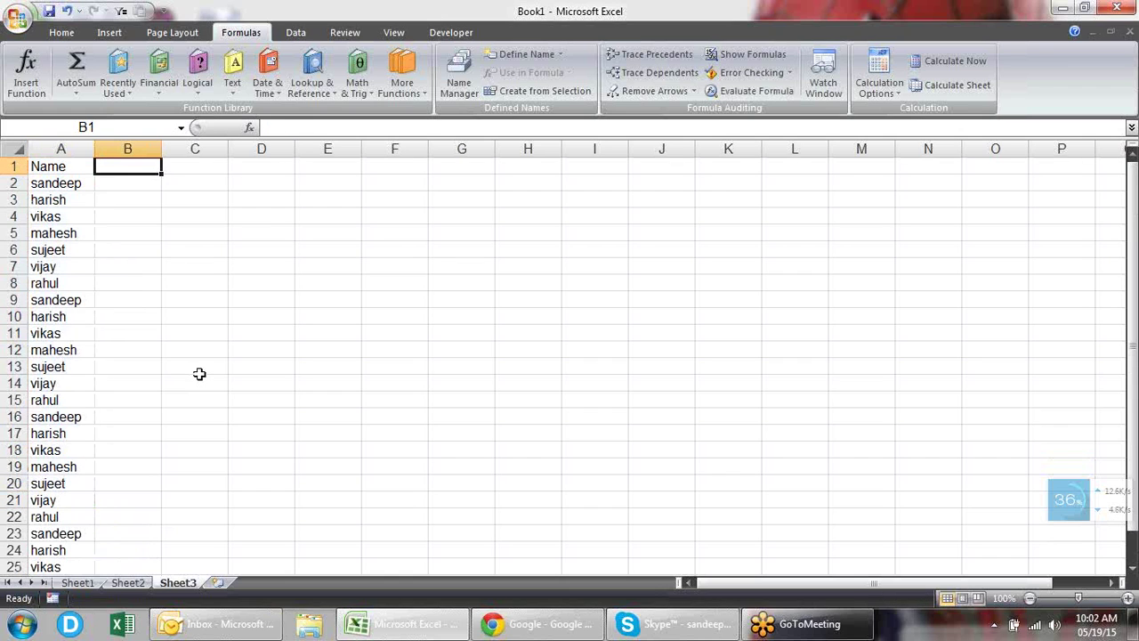
Step: Add the City header in B1 with palwal as the first city in B2
type("Cit")
key("BackSpace")
key("BackSpace")
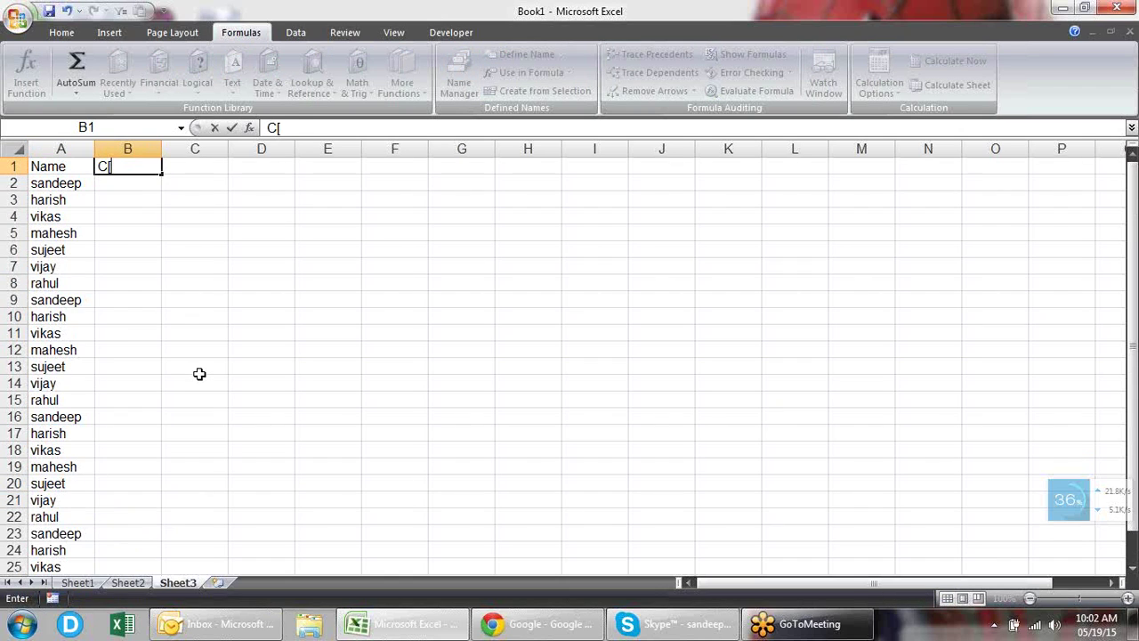
type("t")
type("y")
key("Return")
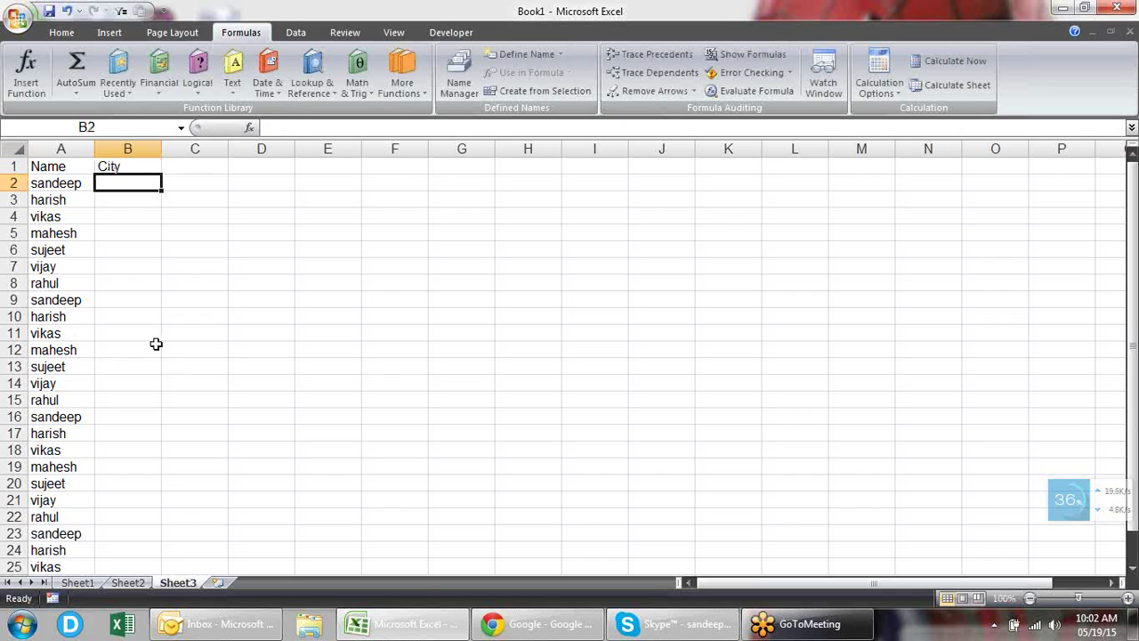
type("palwal")
key("Tab")
Step: Add a sales header in C1 and =RANDBETWEEN(10,90) in C2
key("Up")
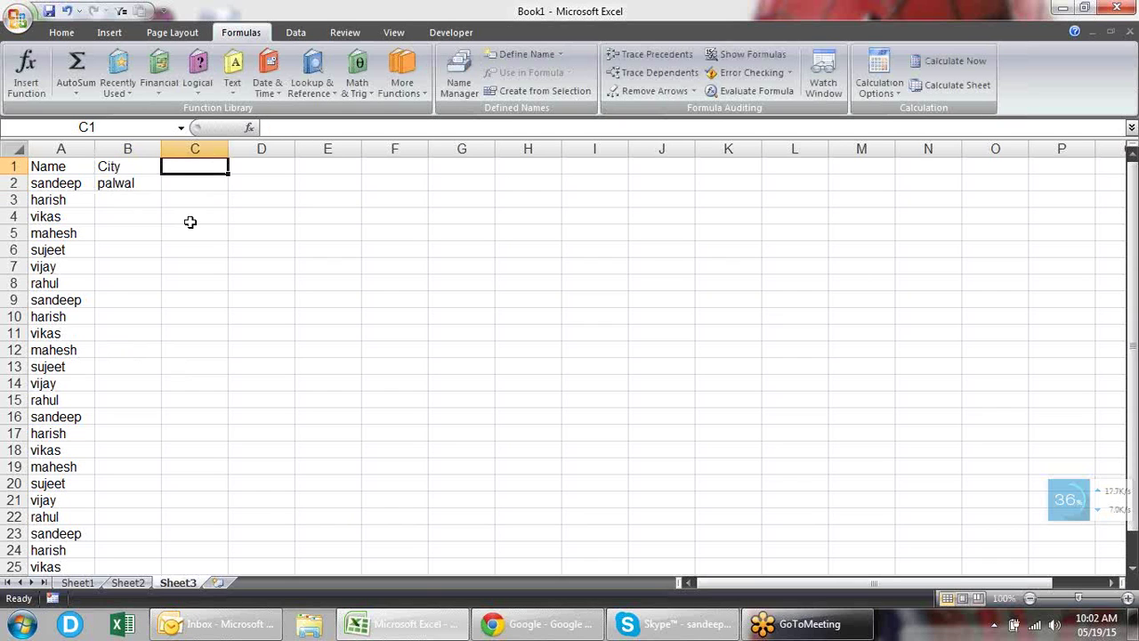
type("ra")
key("BackSpace")
key("BackSpace")
type("sales")
key("Return")
type("=")
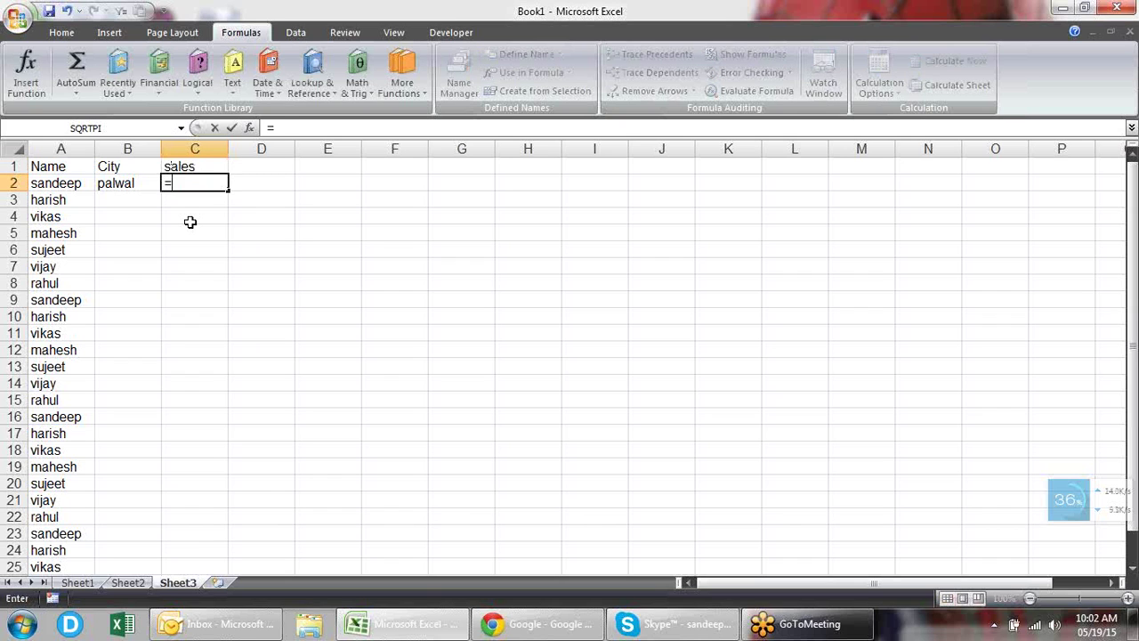
type("ra")
key("Down")
double_click(192, 229)
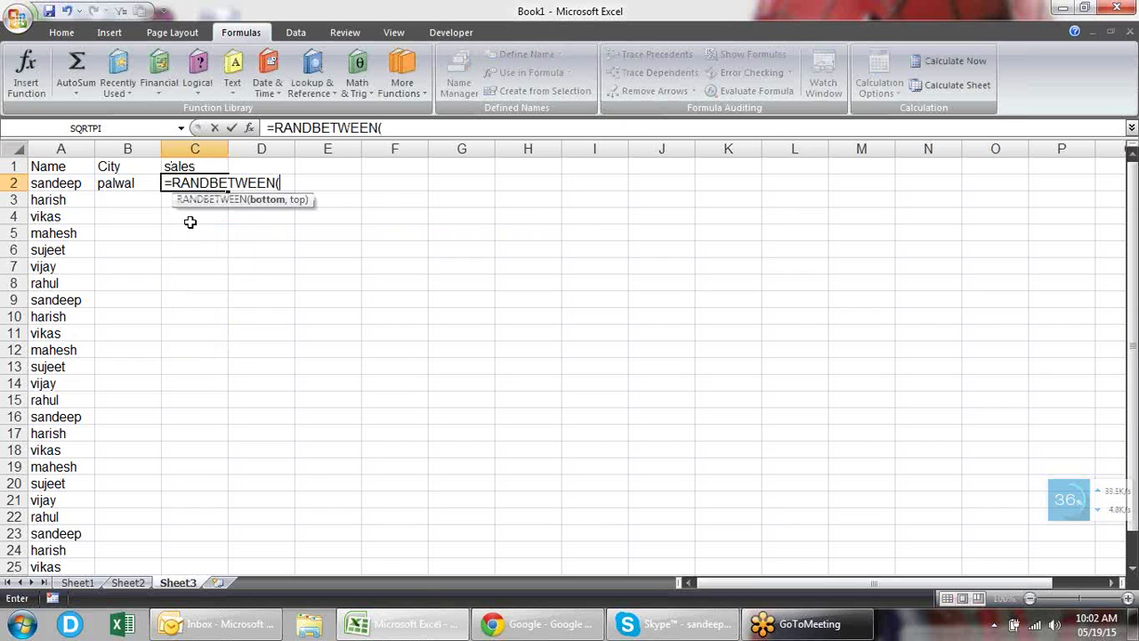
type("10,90")
key("Return")
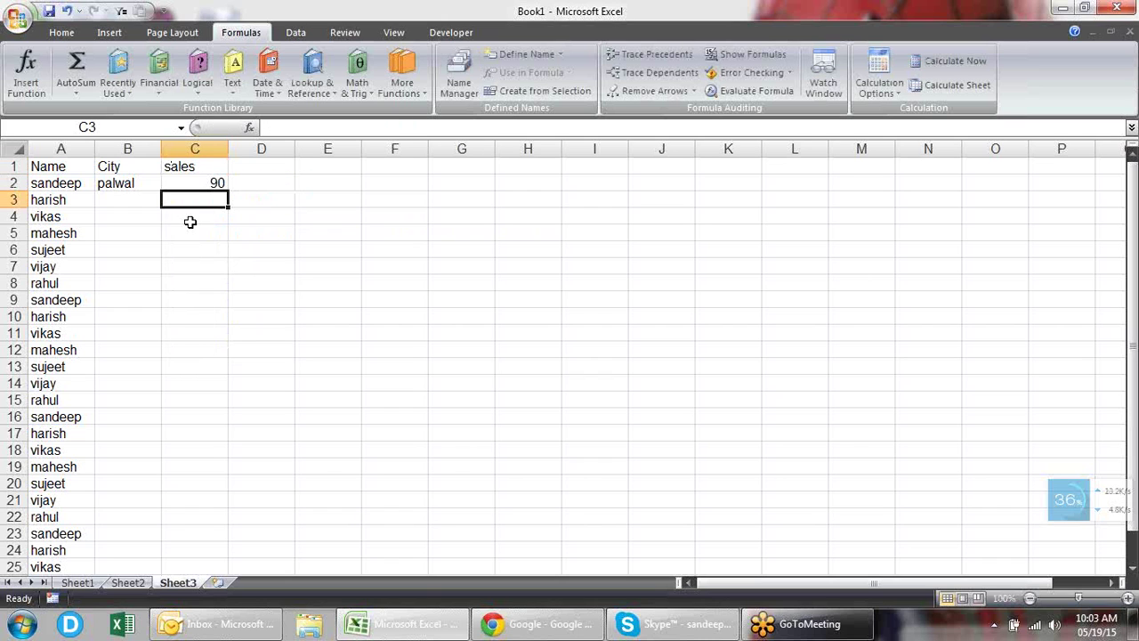
Step: Fill the city and random sales entries down the whole table from B2:C2
left_click_drag(157, 186, 214, 184)
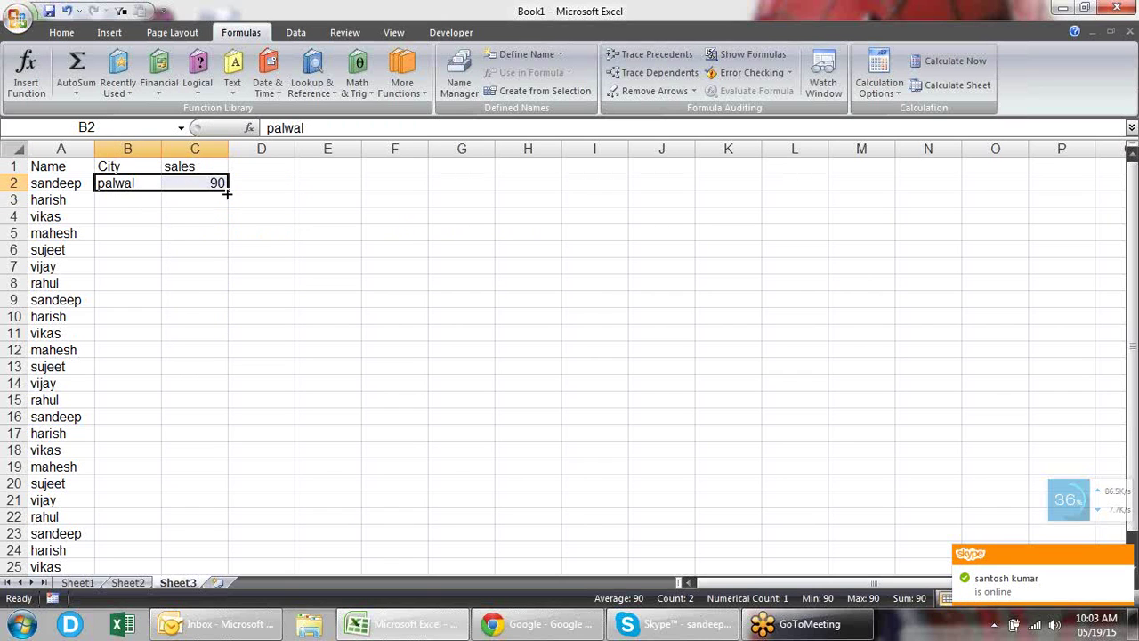
double_click(228, 191)
left_click(178, 247)
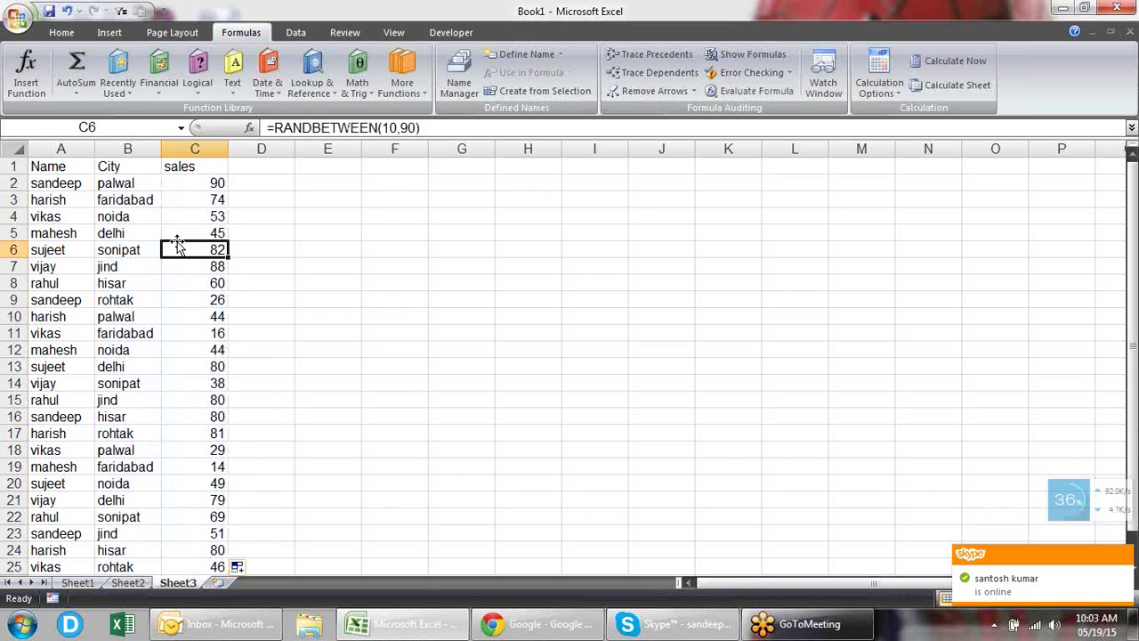
left_click(197, 183)
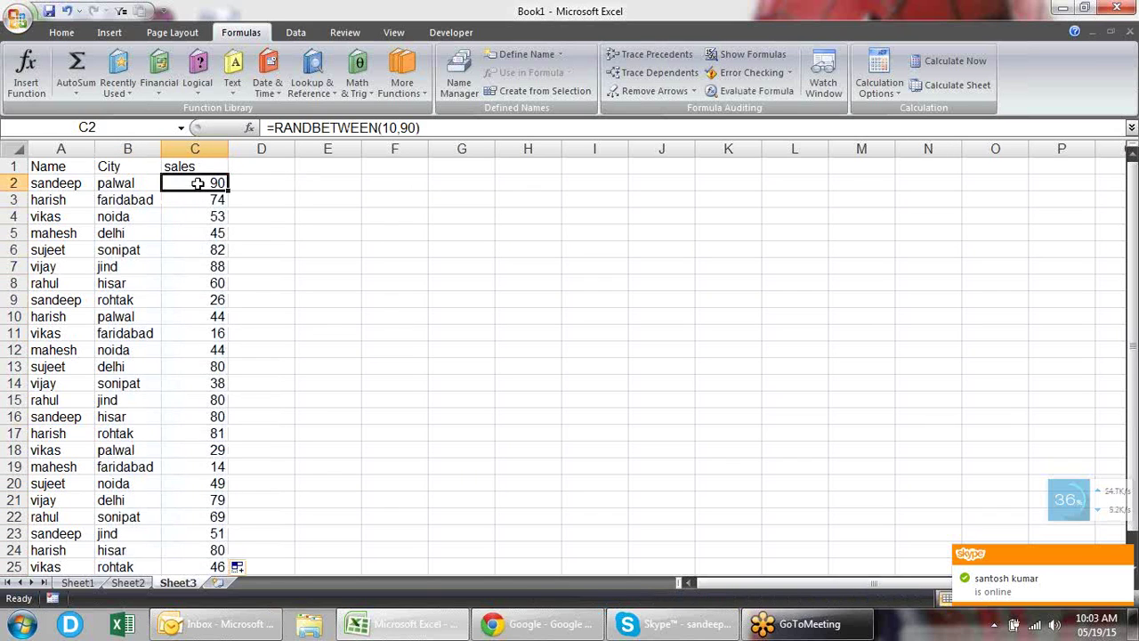
Step: Replace the random sales formulas in column C with their fixed values
key("ctrl+shift+Down")
key("ctrl+c")
key("alt")
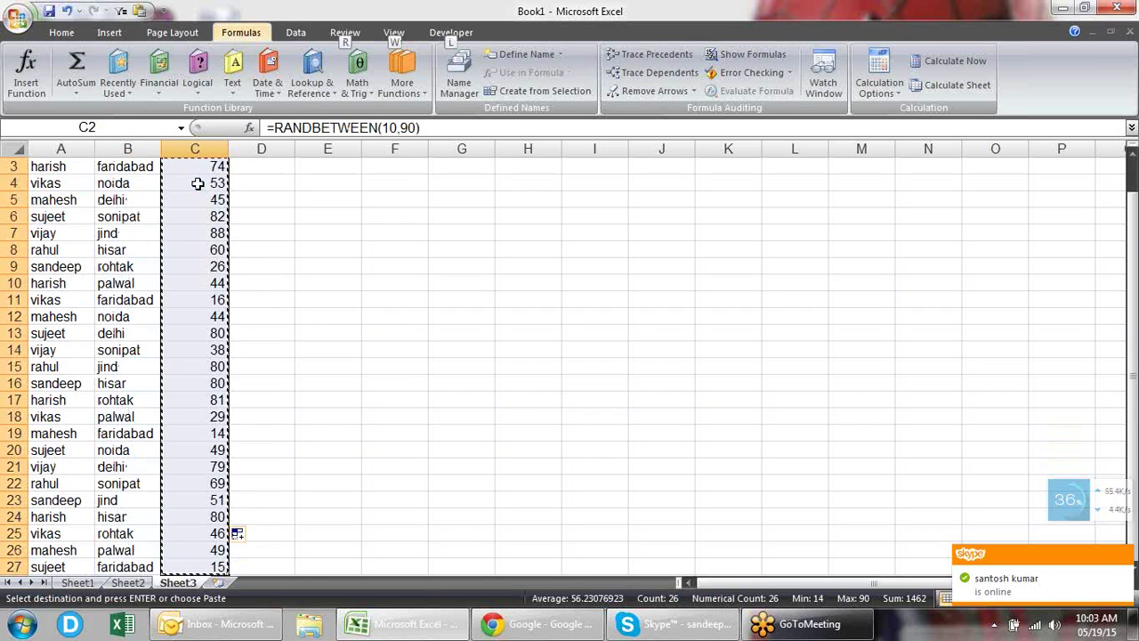
key("e")
key("s")
key("v")
key("Return")
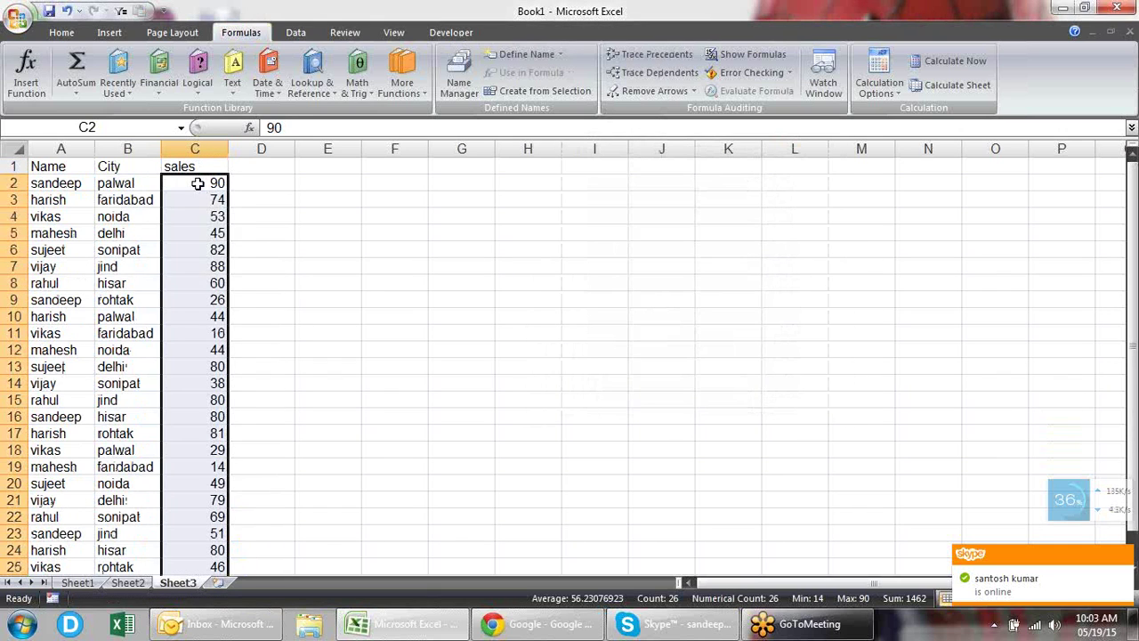
Step: Make the header row A1:C1 bold
key("Up")
key("shift+Left")
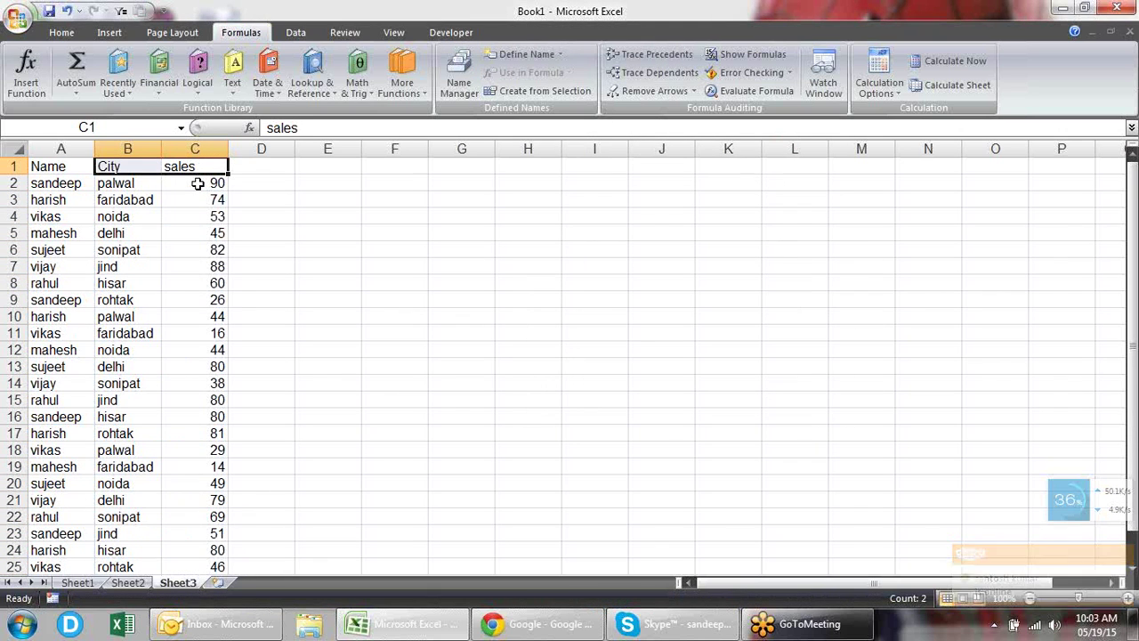
key("shift+Left")
key("ctrl+b")
Step: Copy the first seven names A2:A8 into F3:F9 as a separate list
key("Right")
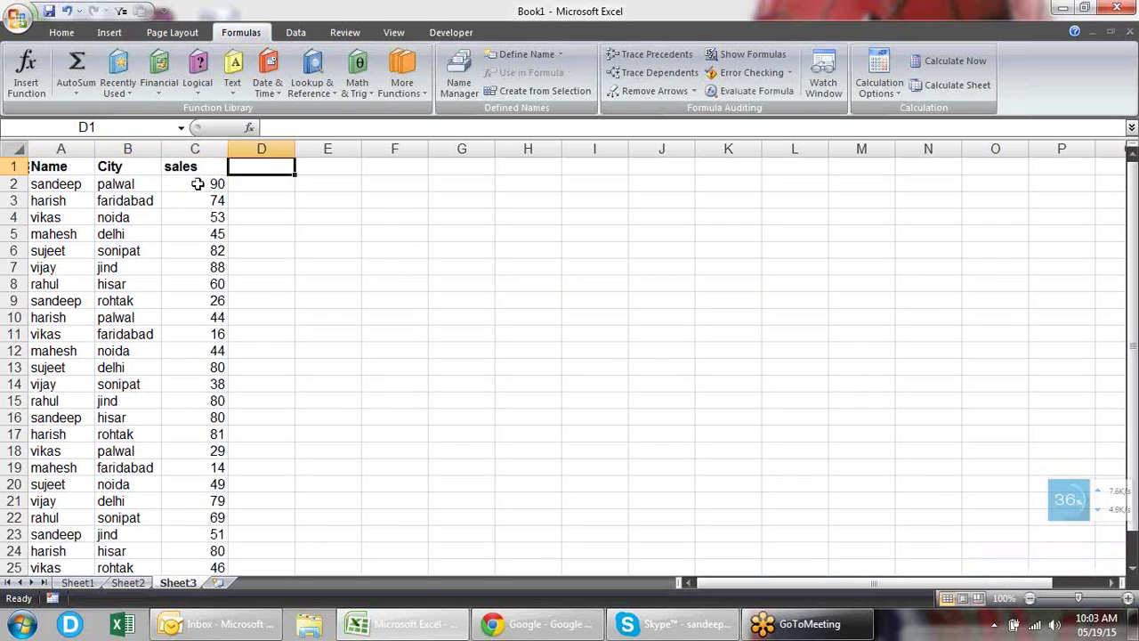
key("Right")
key("Right")
key("Down")
key("Down")
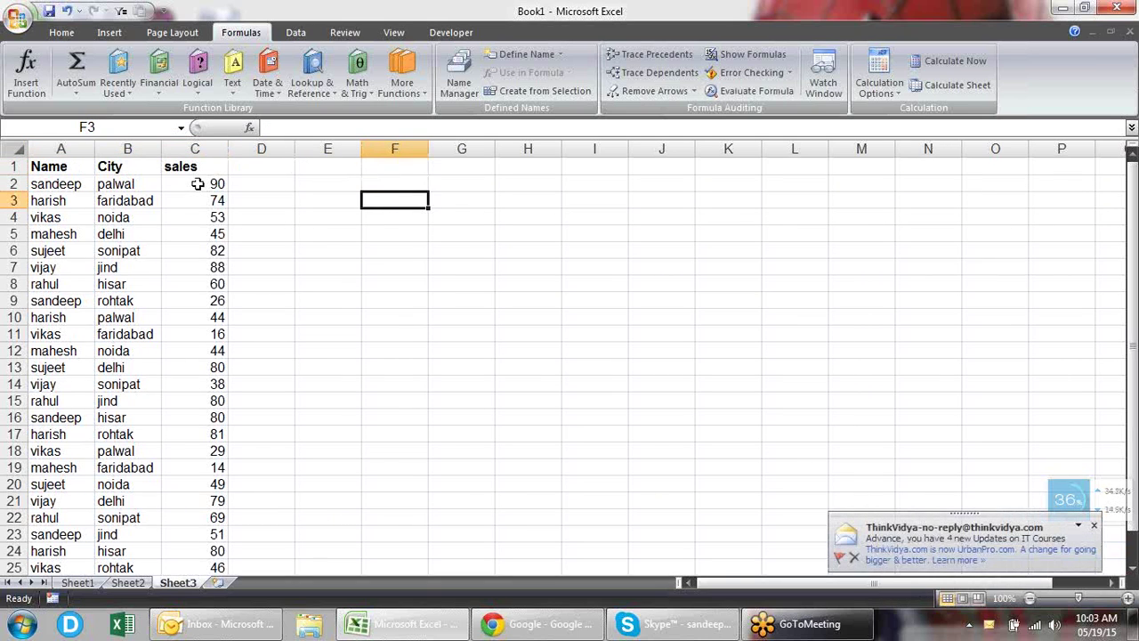
key("Left")
key("Left")
key("Left")
key("Left")
key("Left")
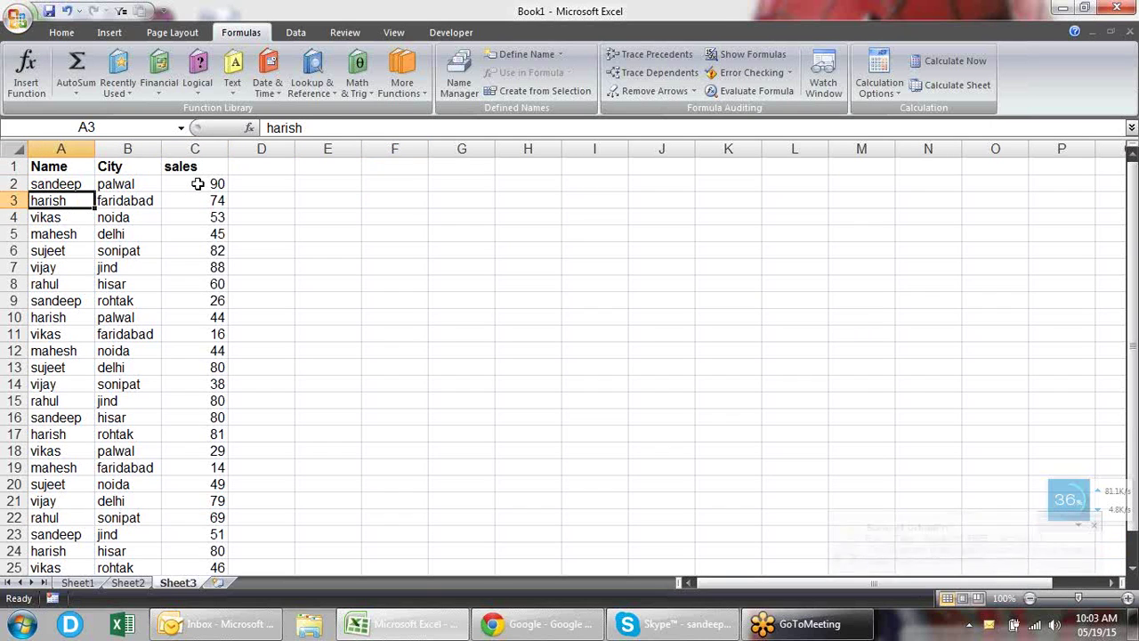
key("Up")
key("shift+Down")
key("shift+Down")
key("shift+Down")
key("shift+Down")
key("shift+Down")
key("shift+Down")
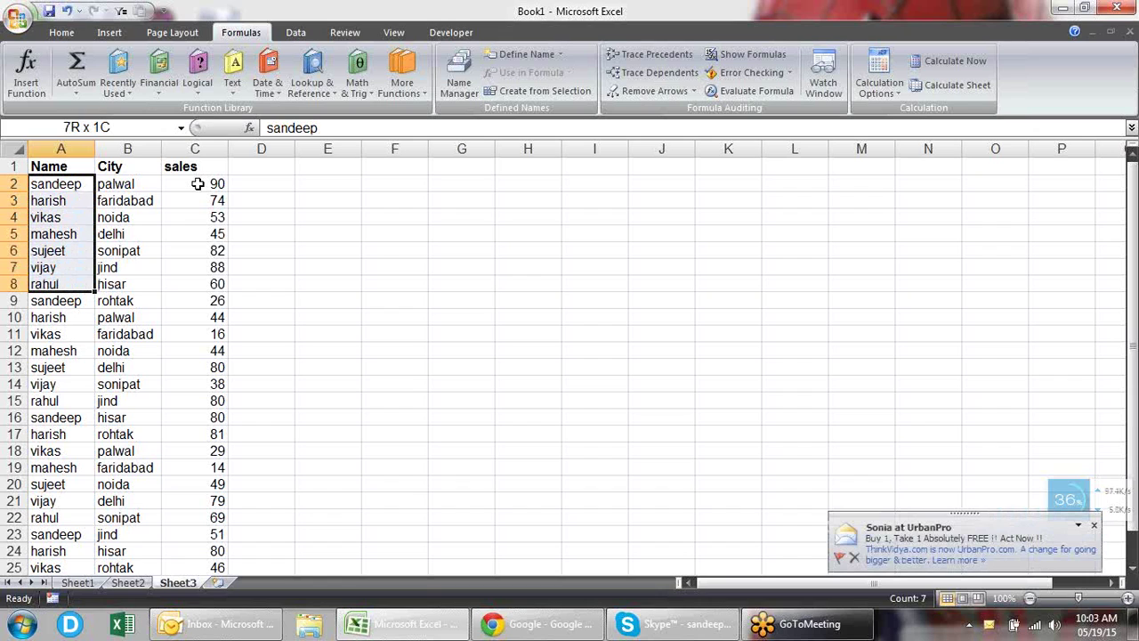
key("ctrl+c")
key("Right")
key("Right")
key("Right")
key("Right")
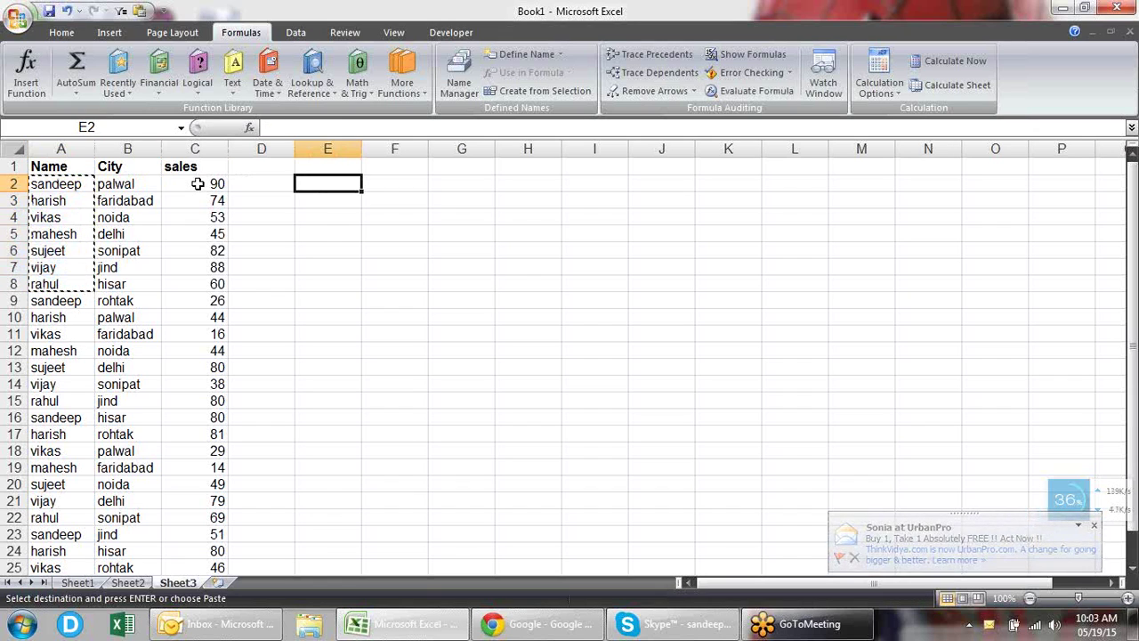
key("Right")
key("Down")
key("Return")
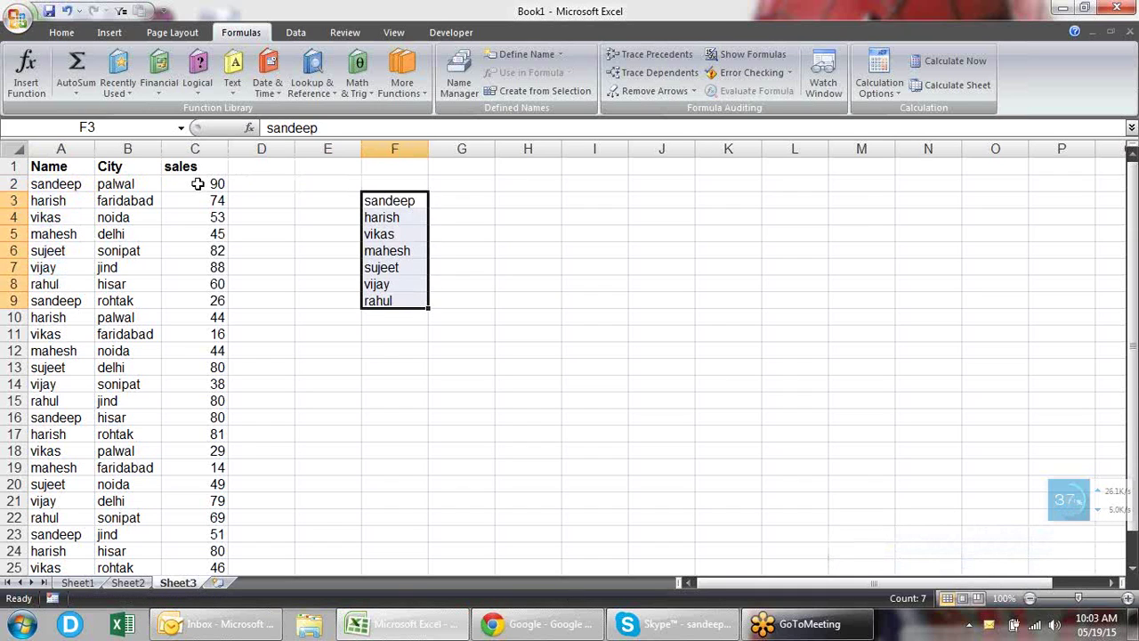
key("Left")
key("Left")
key("Left")
key("Left")
key("Left")
key("Right")
key("Right")
key("Right")
key("Right")
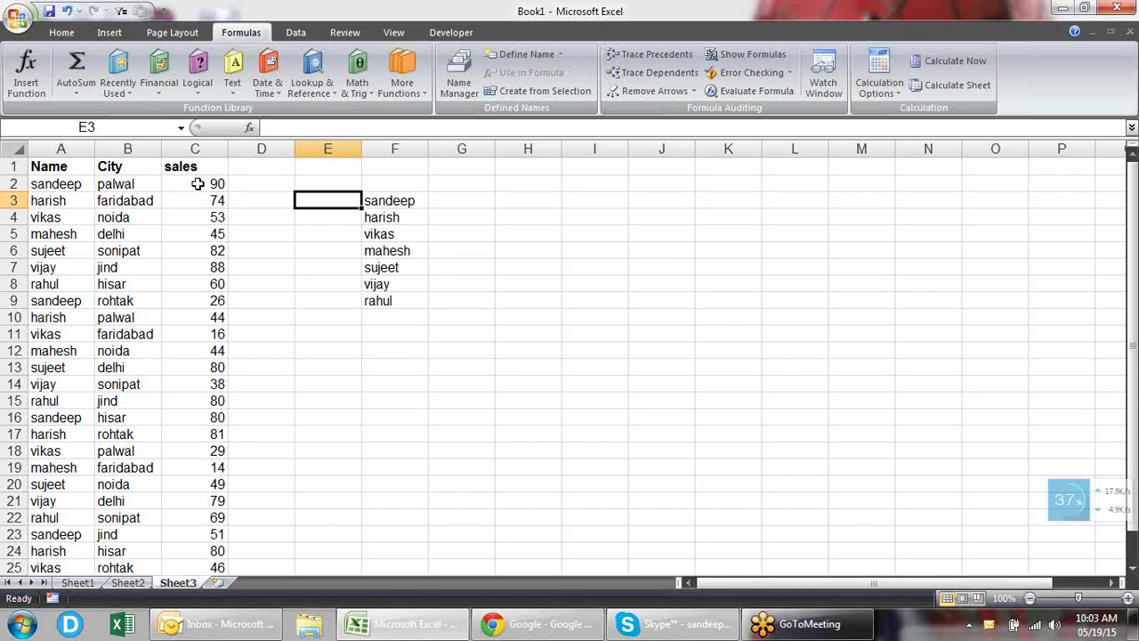
key("Right")
key("Right")
type("=")
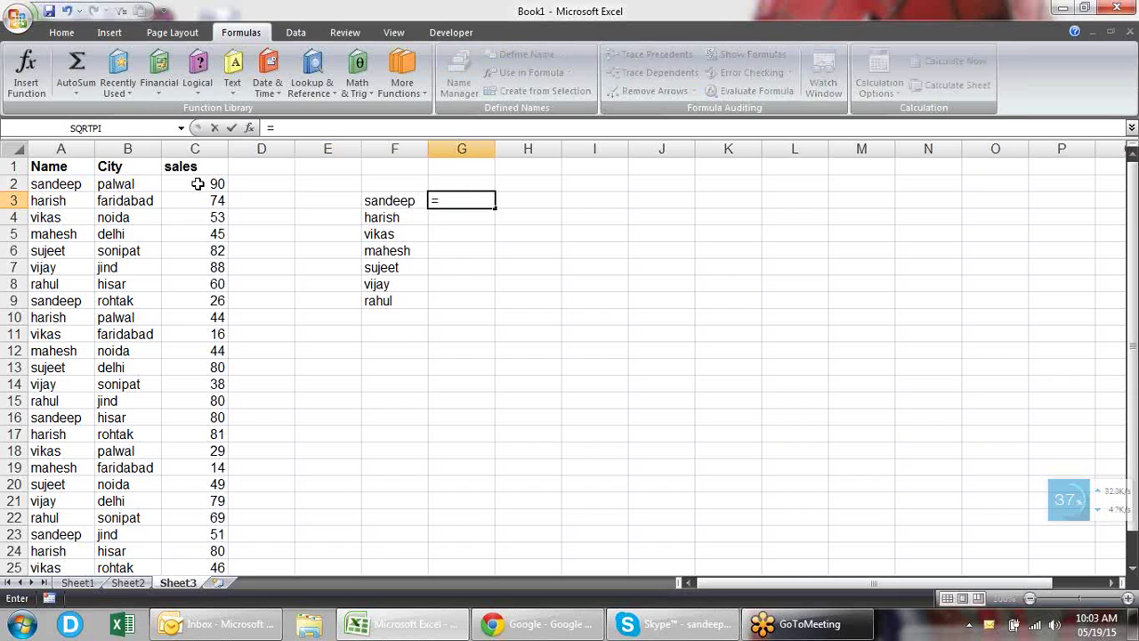
type("sm")
key("BackSpace")
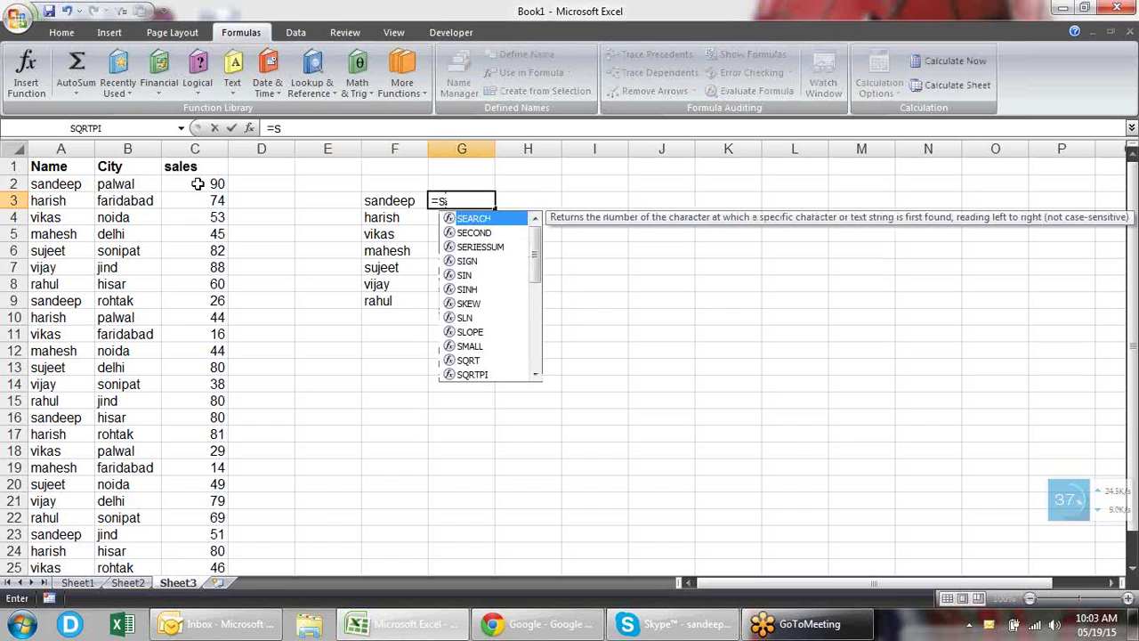
type("um")
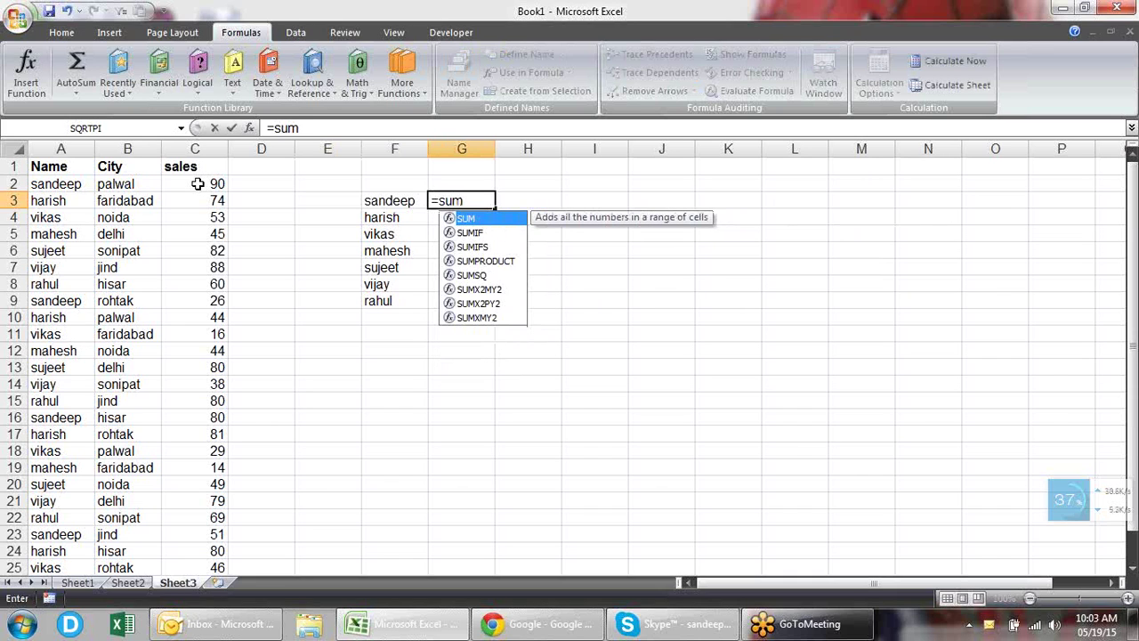
key("Down")
key("Tab")
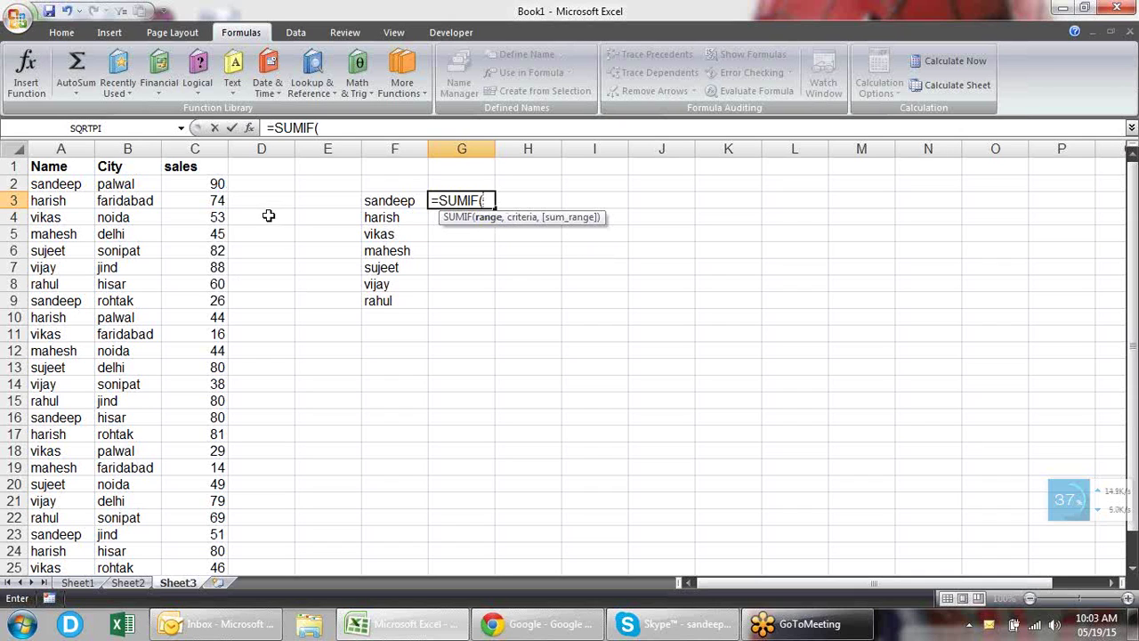
left_click_drag(195, 187, 199, 385)
type(",")
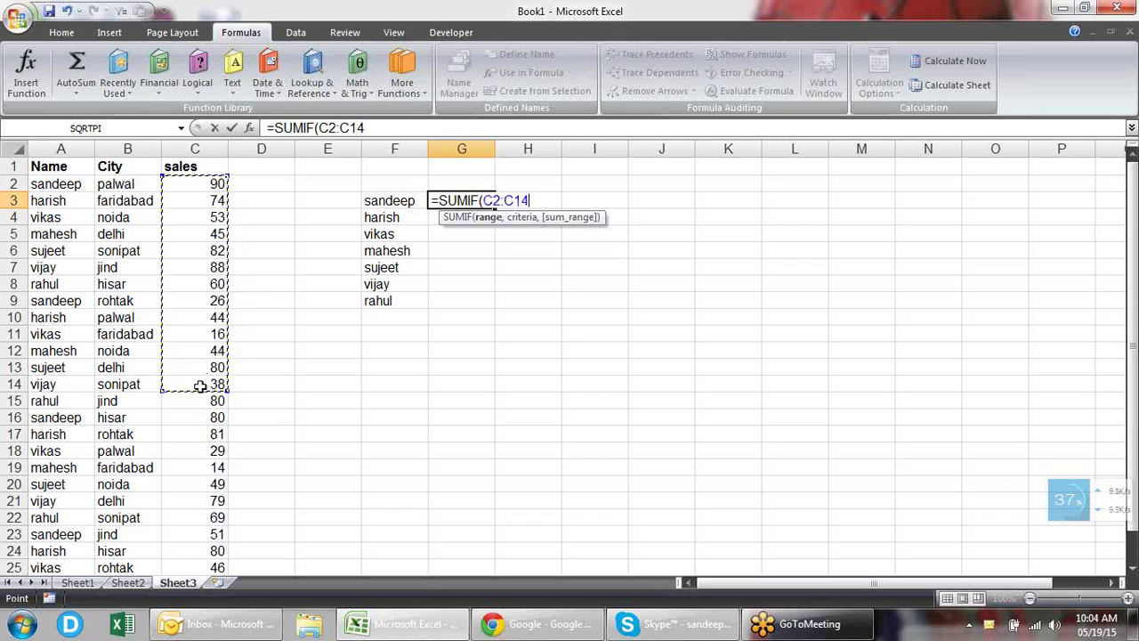
type("\">")
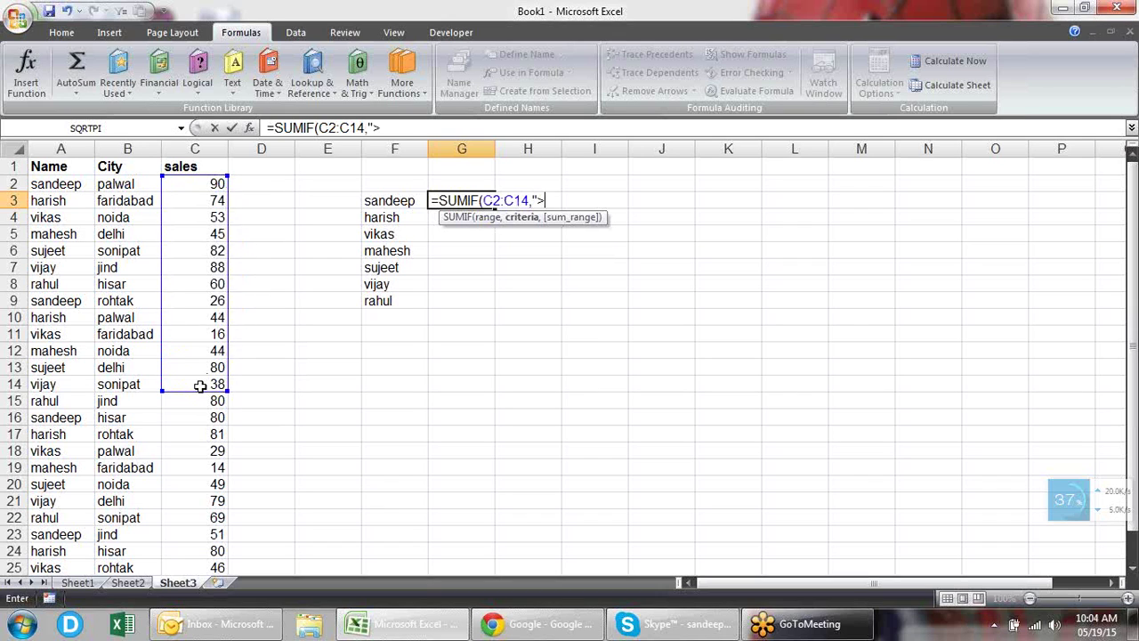
type("50")
type("\")")
key("BackSpace")
key("Return")
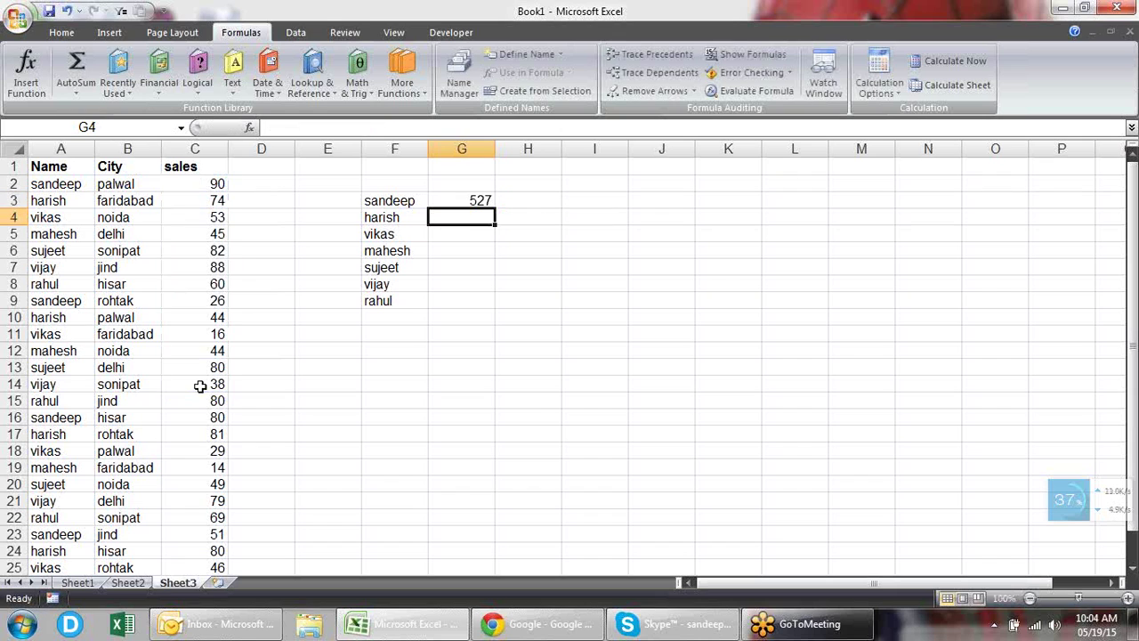
key("Up")
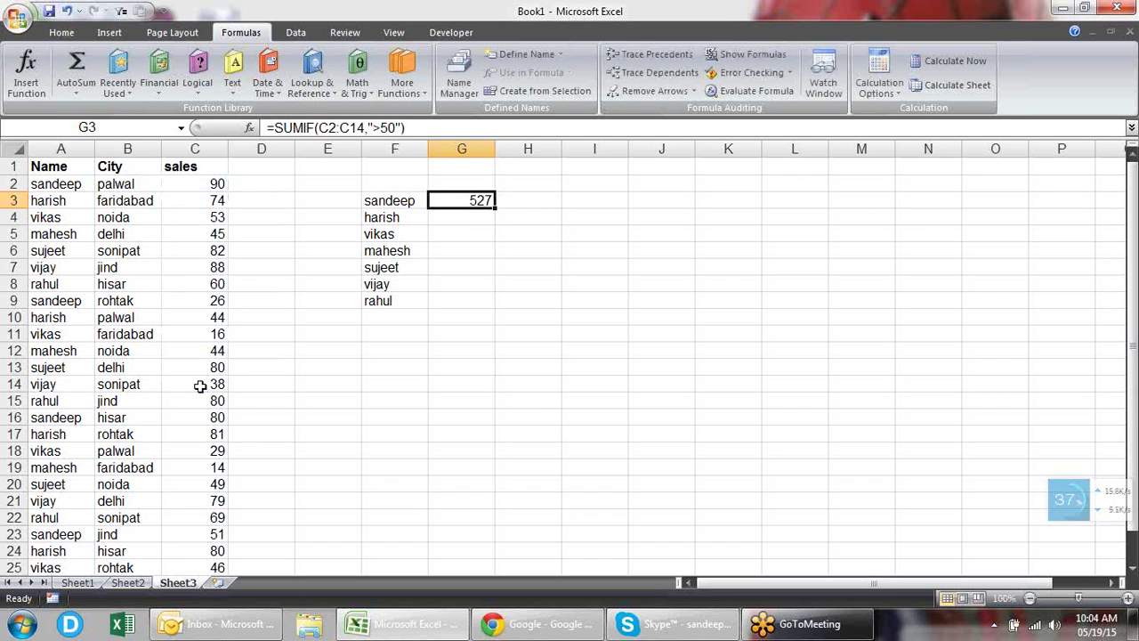
key("Delete")
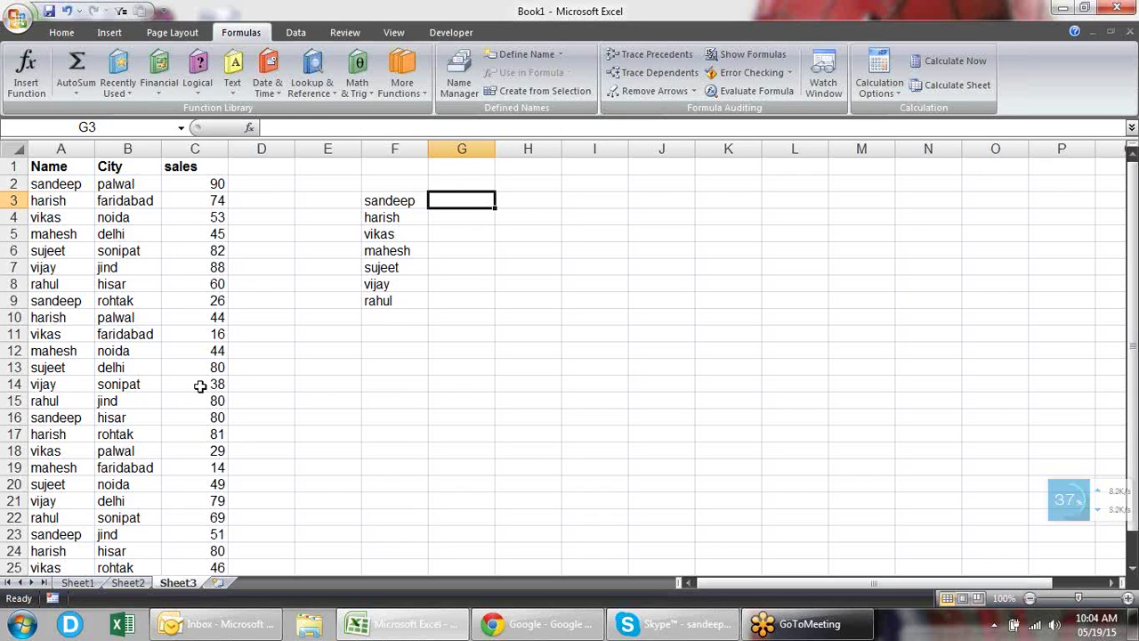
Step: Enter =SUMIF(A:A,F3,C:C) in G3, giving 247 for the first name
type("=")
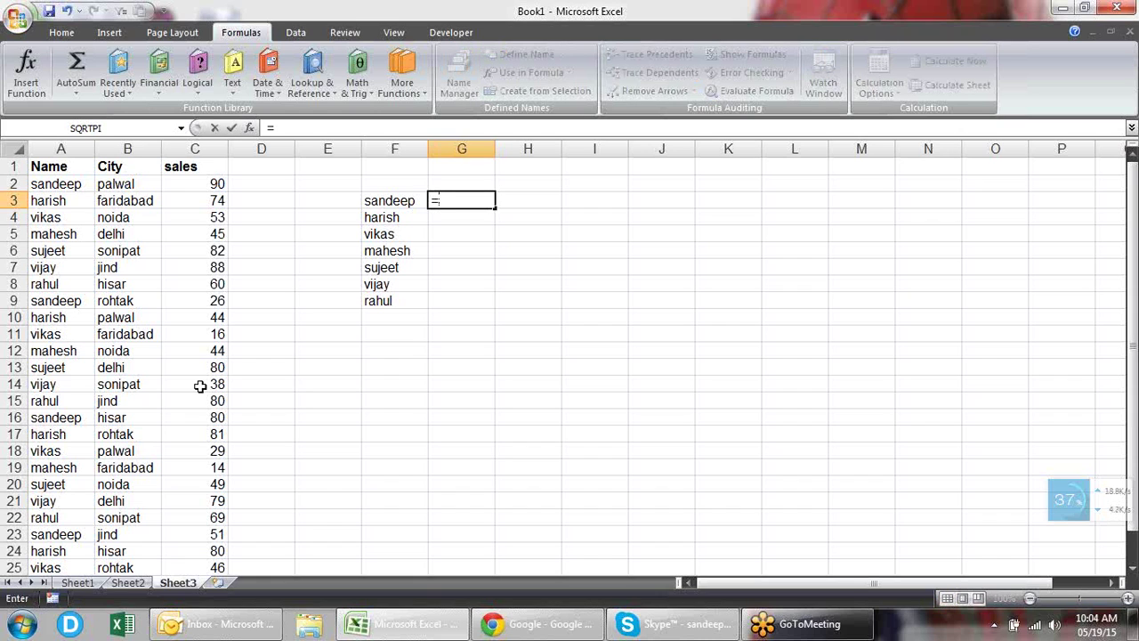
type("sm")
key("BackSpace")
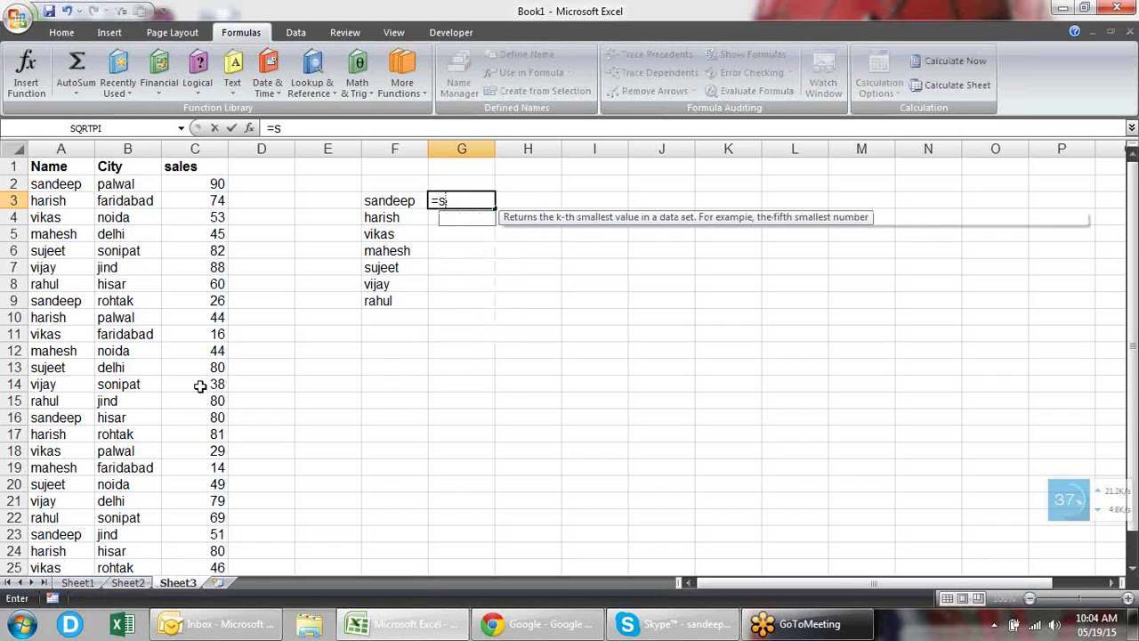
type("um")
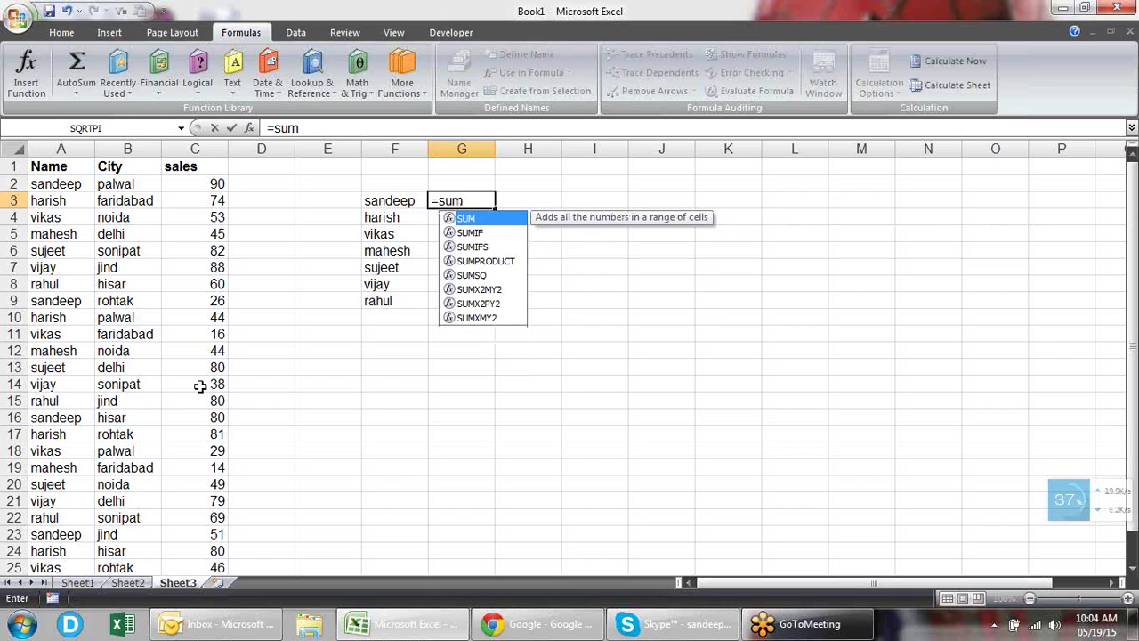
key("Down")
key("Tab")
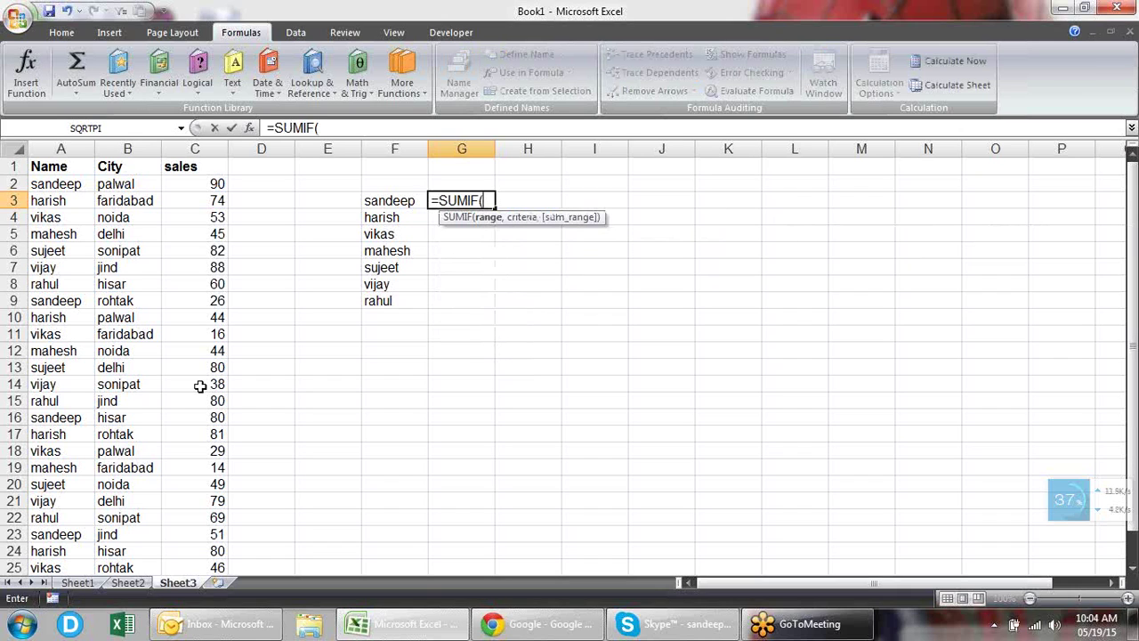
key("Left")
key("Left")
key("Left")
key("Right")
key("Right")
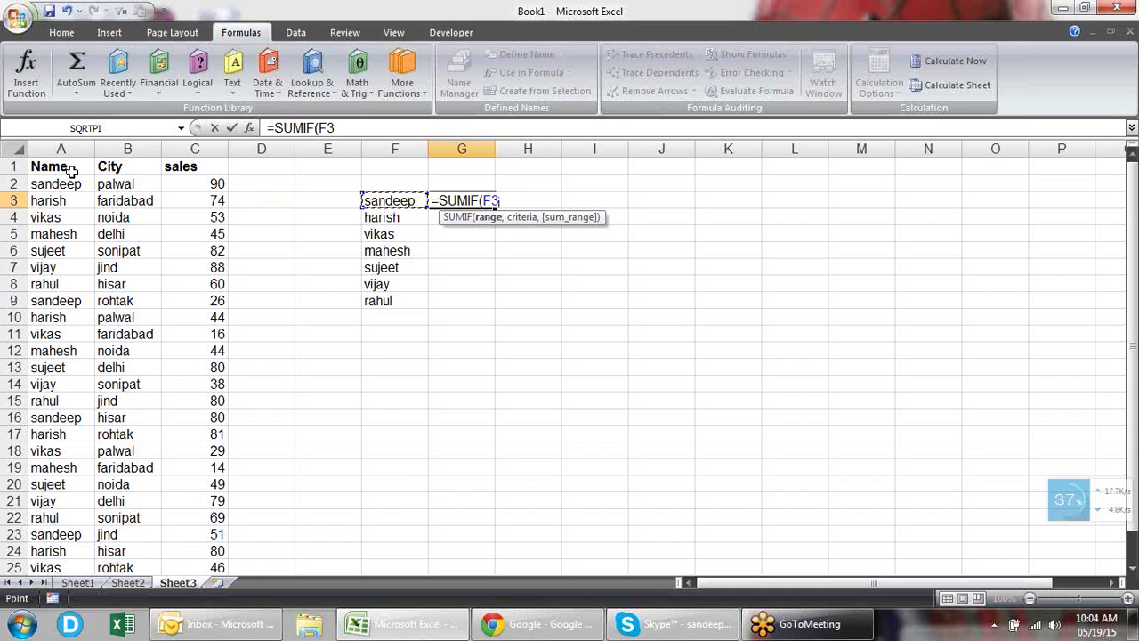
left_click(60, 148)
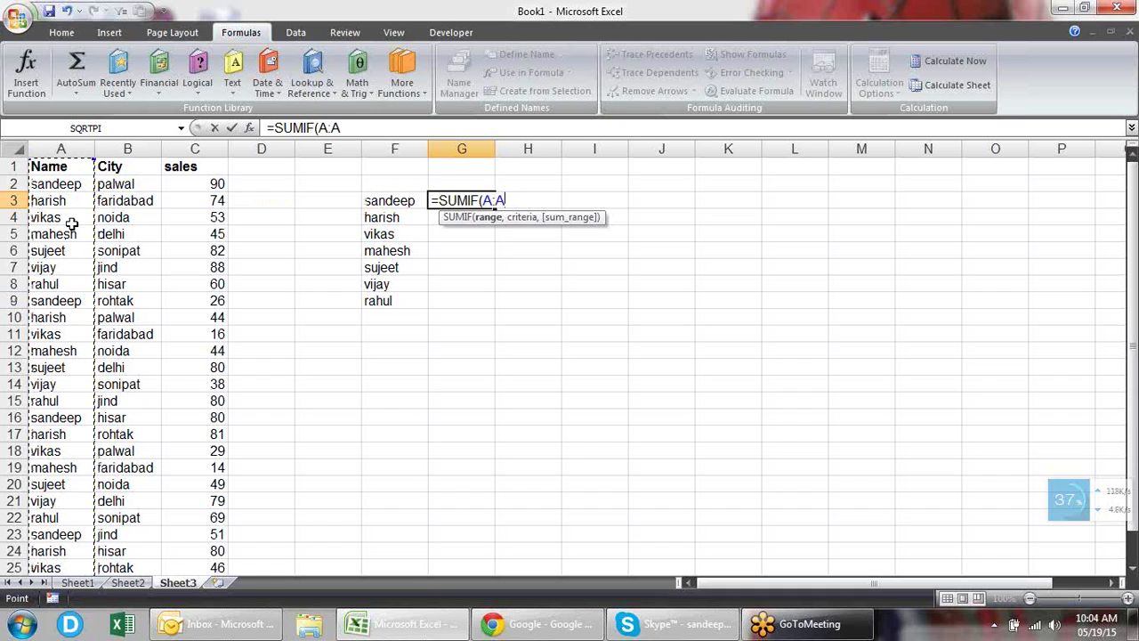
type(",")
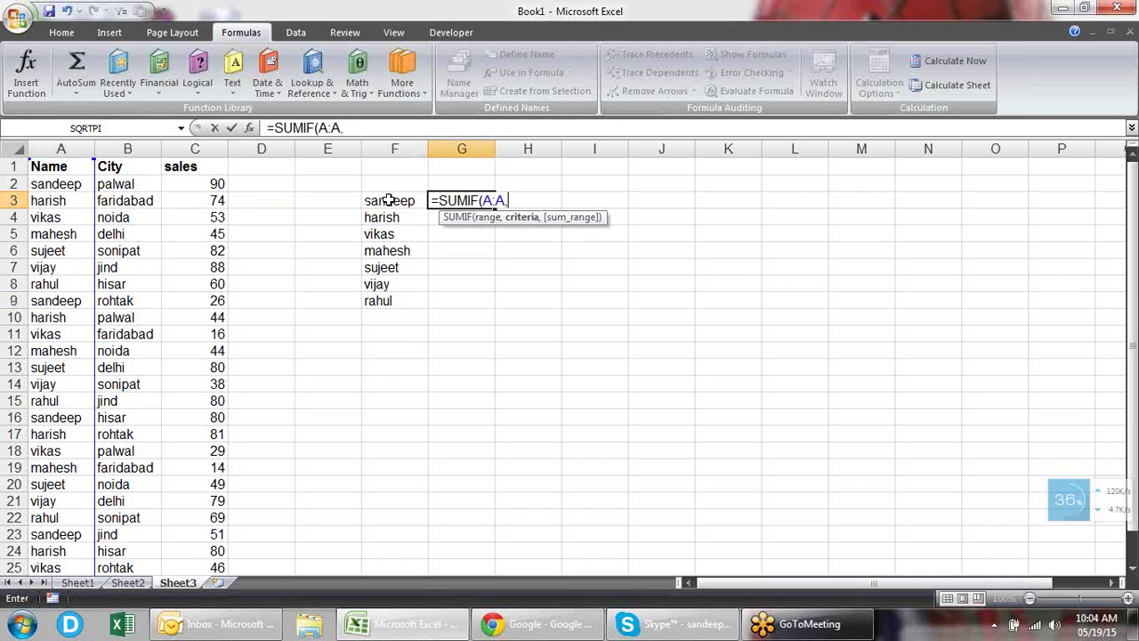
left_click(389, 201)
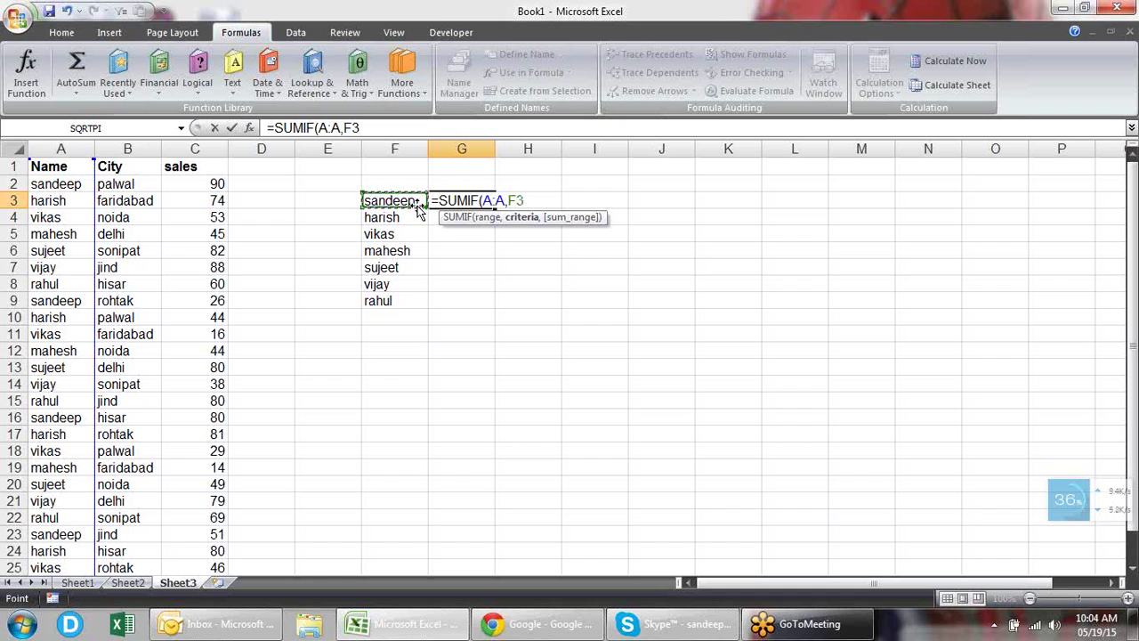
type(",")
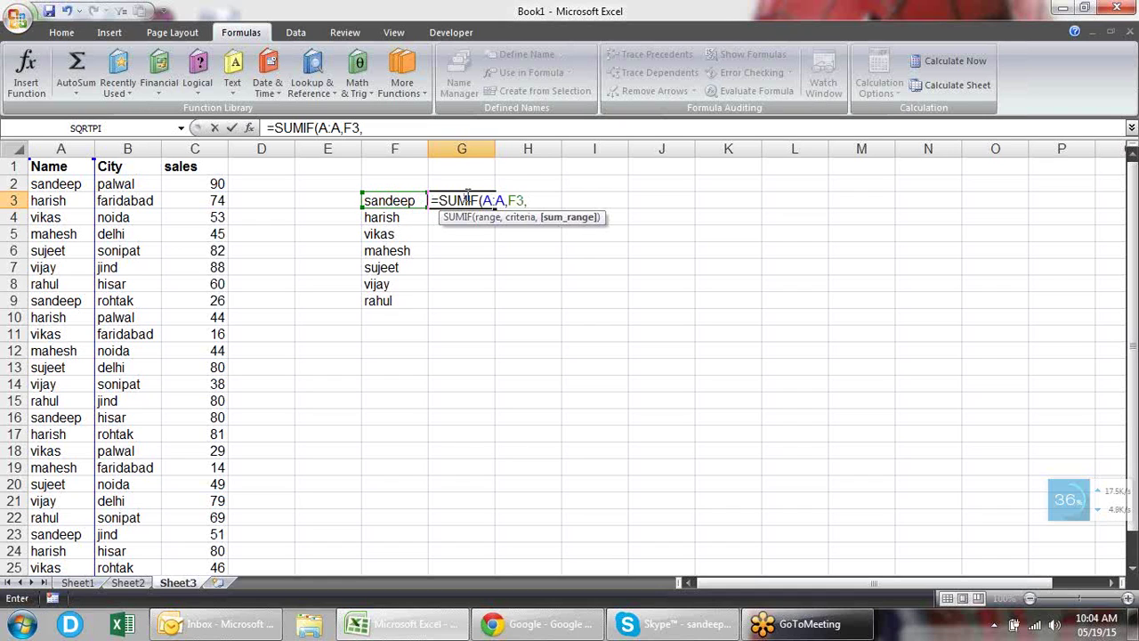
left_click(194, 148)
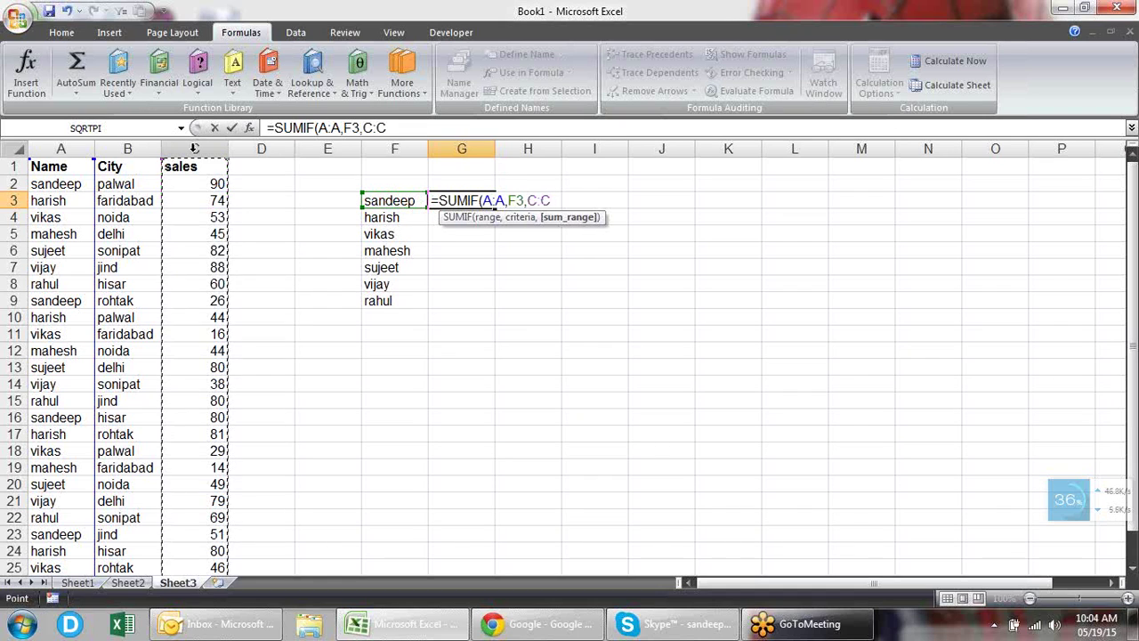
key("Return")
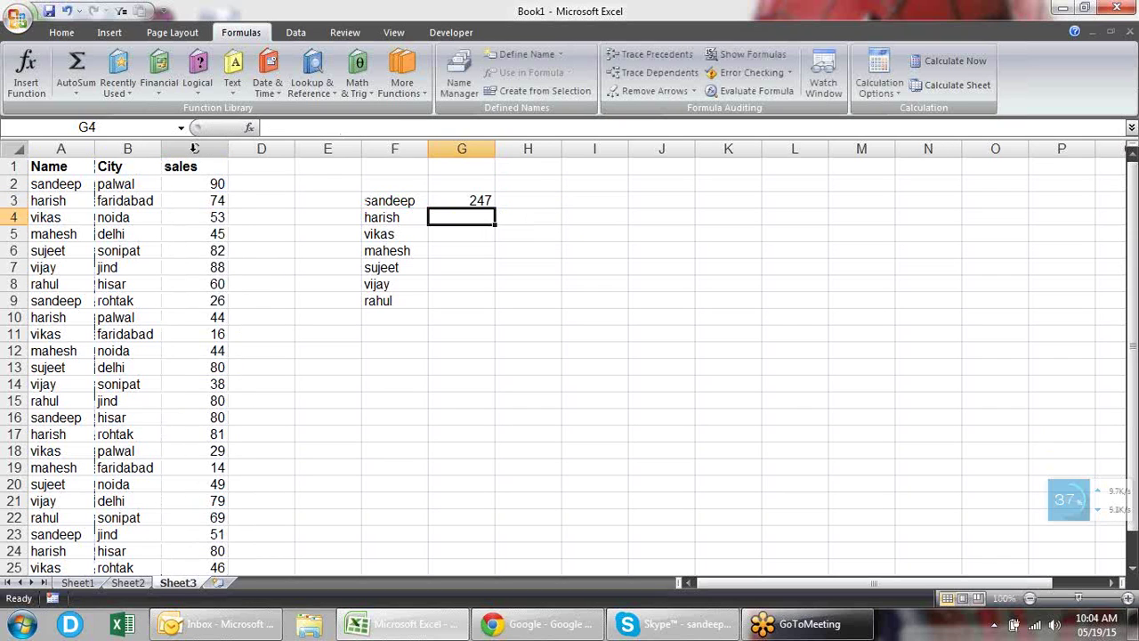
Step: Fill the SUMIF formula down to G9, giving 279, 144, 152, 226, 205, 209
left_click(447, 203)
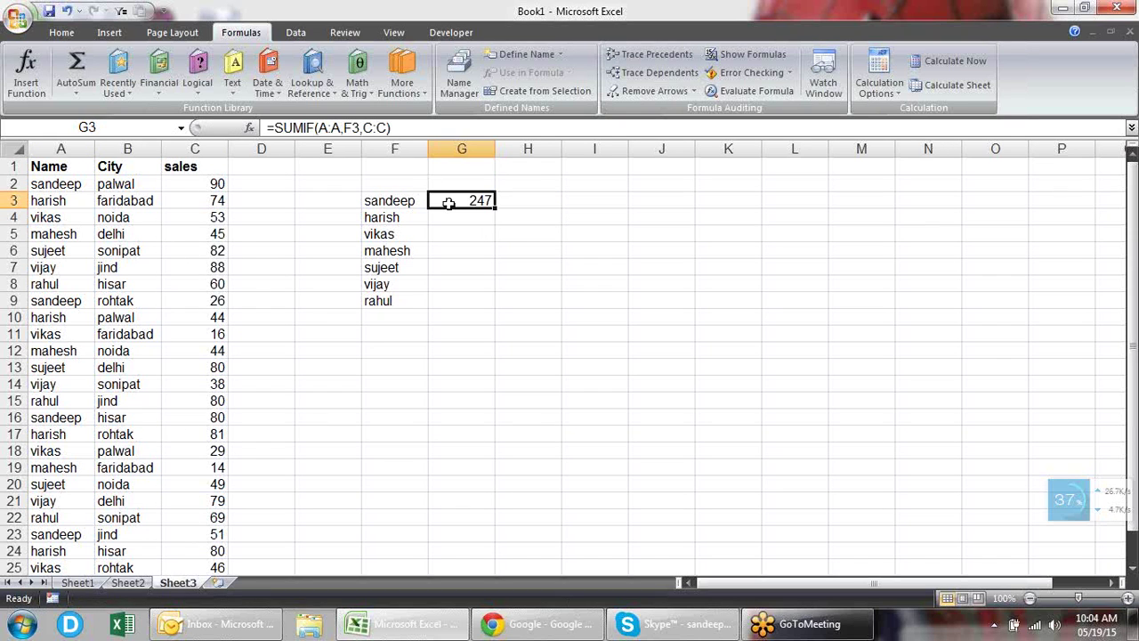
double_click(494, 208)
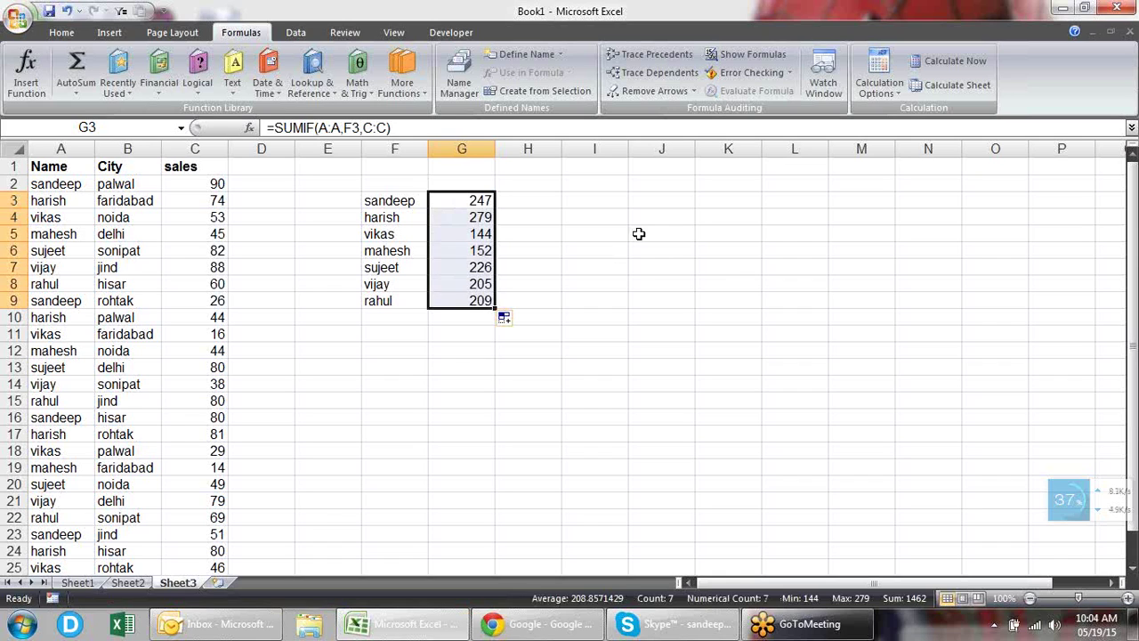
left_click(529, 182)
Step: Label H2 as palwal and start a SUMIFS formula in H3
type("palwal")
key("Return")
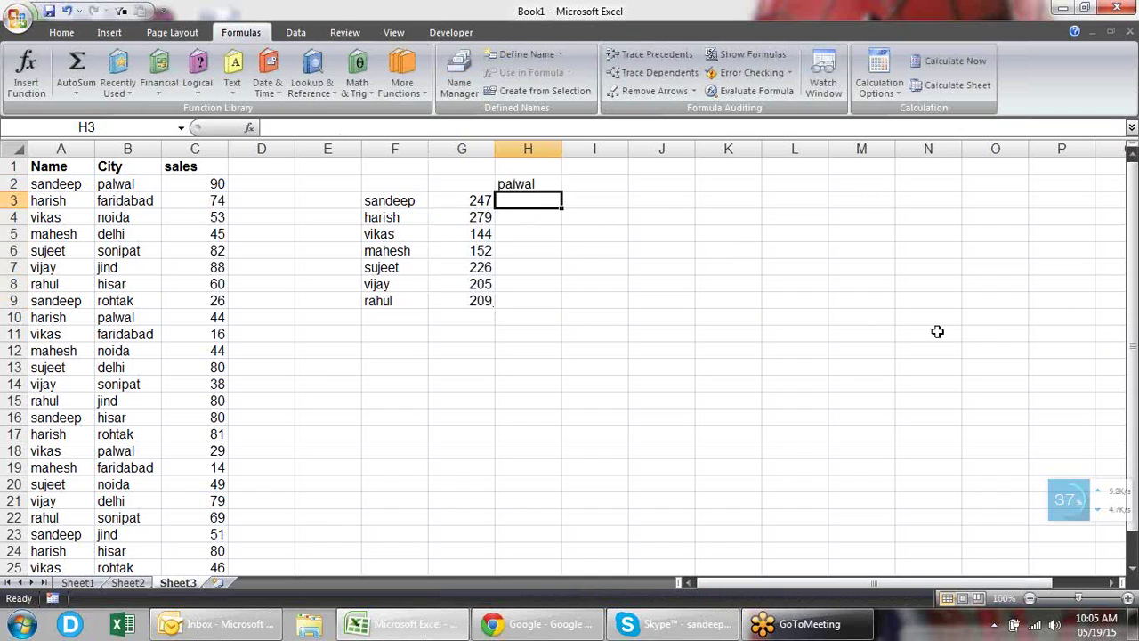
type("=sm")
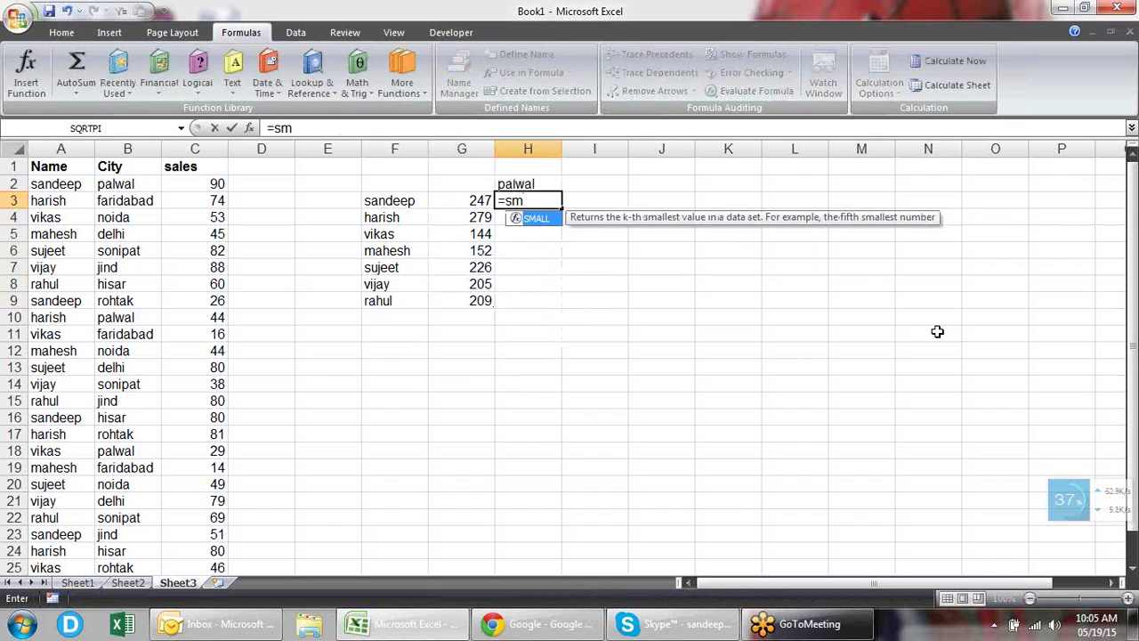
key("BackSpace")
type("m")
key("BackSpace")
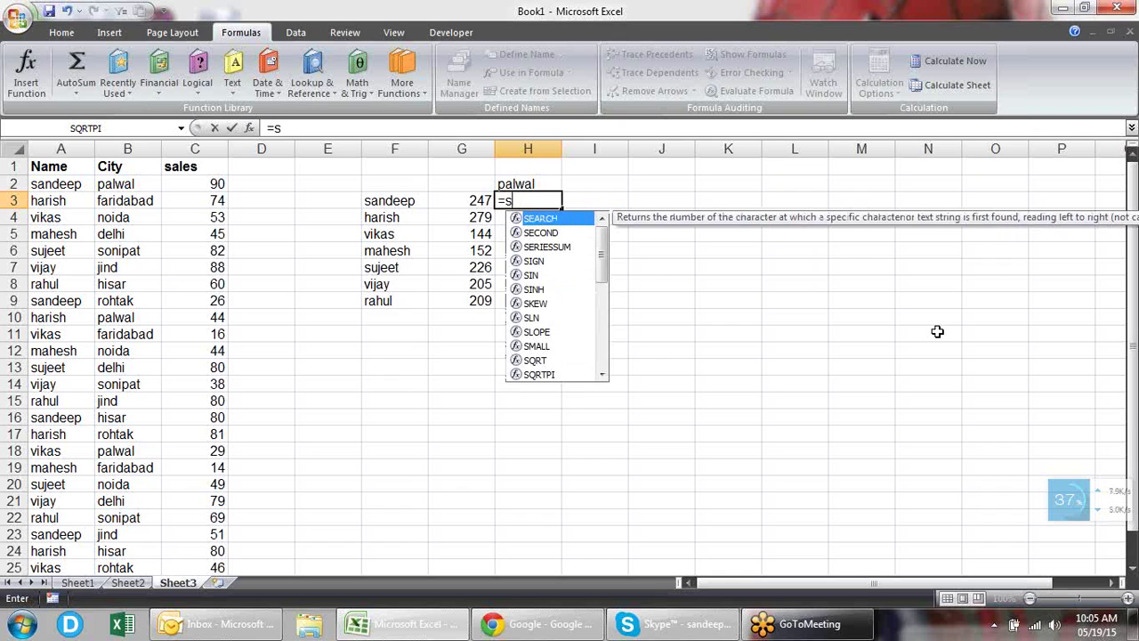
type("u")
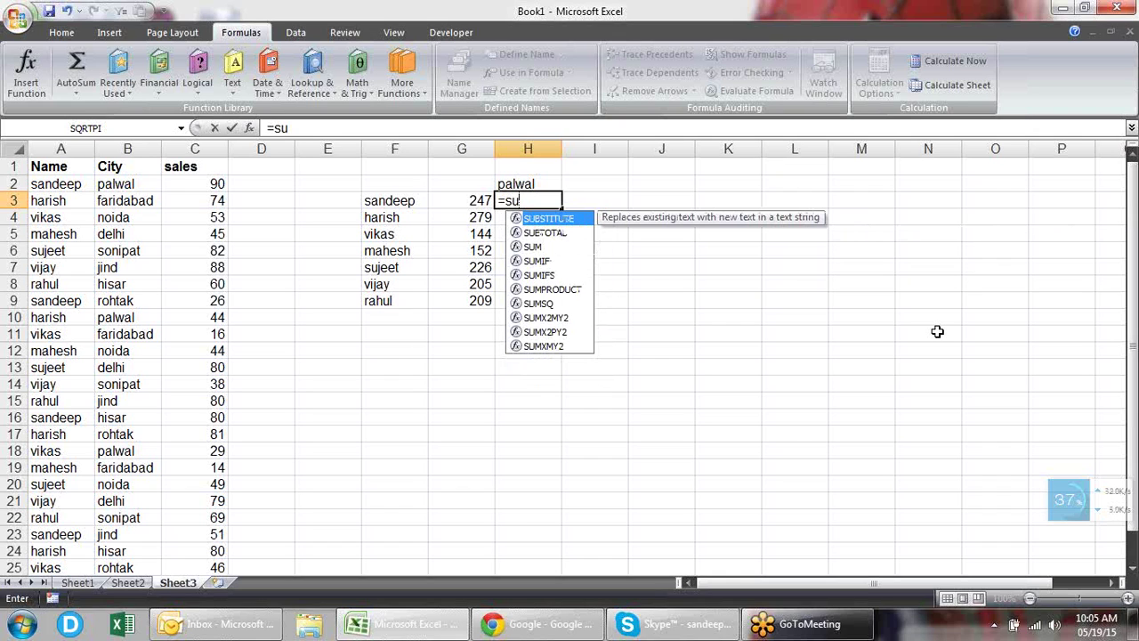
type("m")
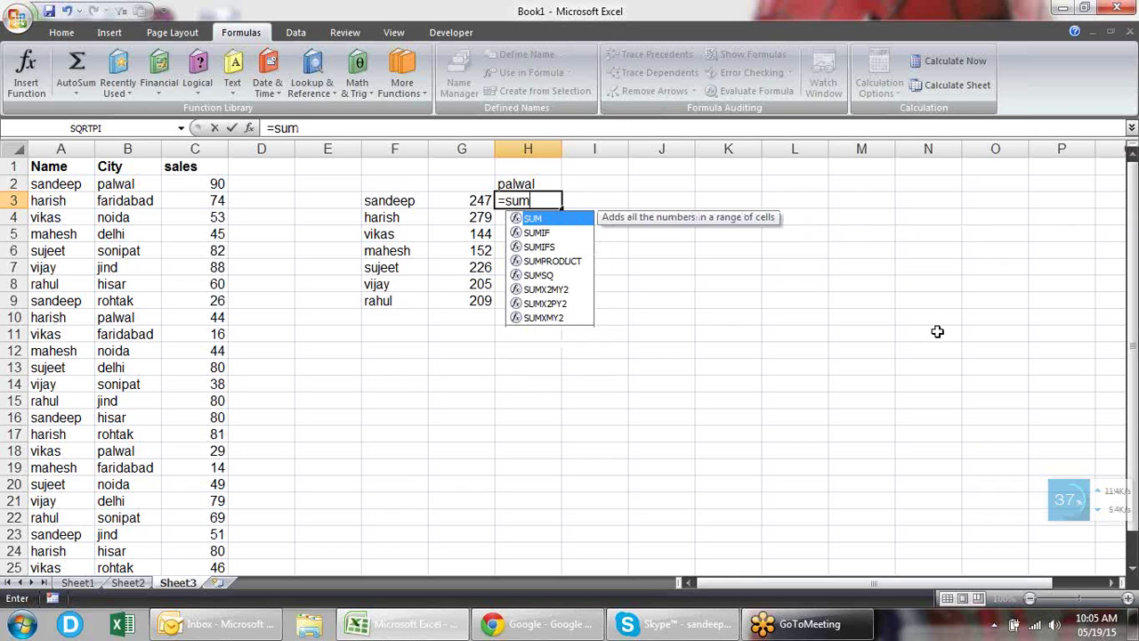
key("Down")
key("Down")
key("Tab")
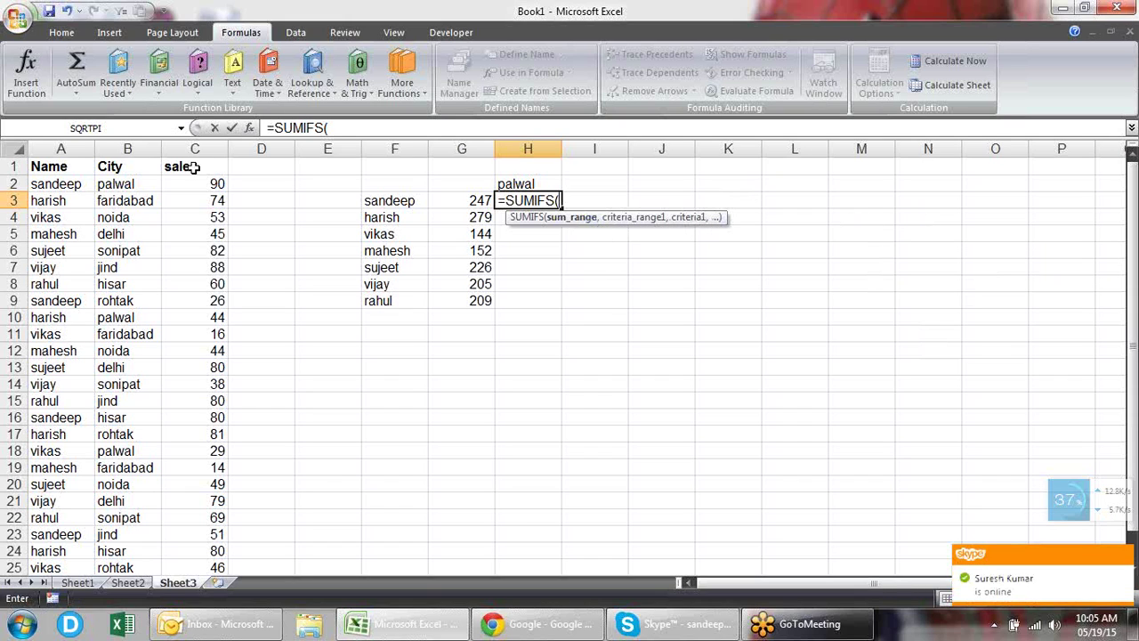
Step: Complete =SUMIFS(C:C,A:A,F3,B:B,$H$2) in H3, returning 90
left_click(215, 147)
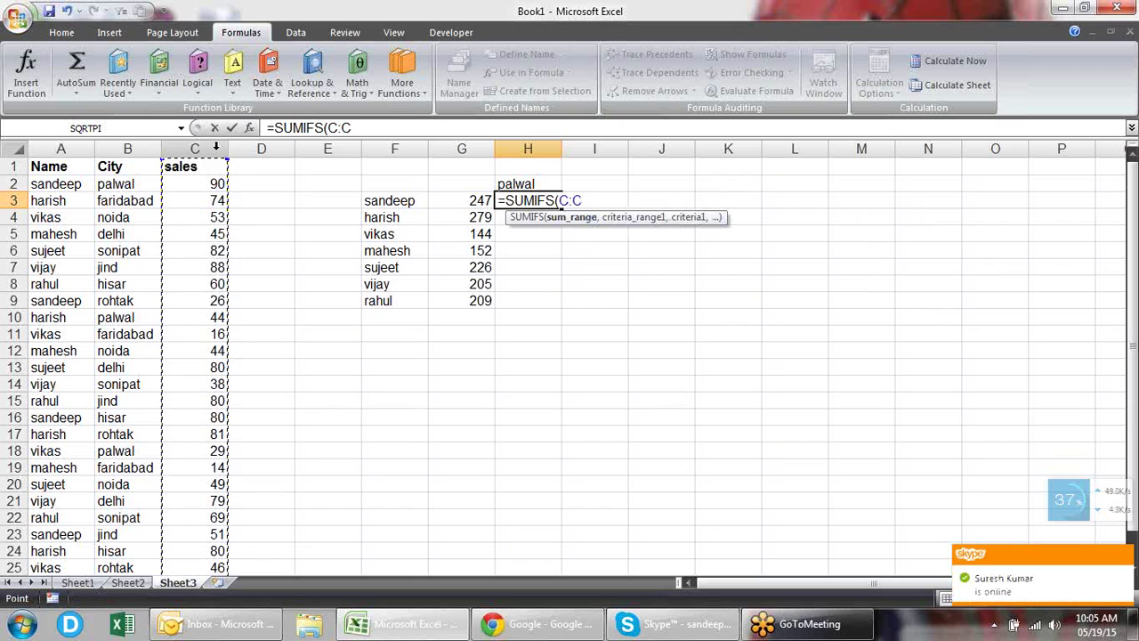
type(",")
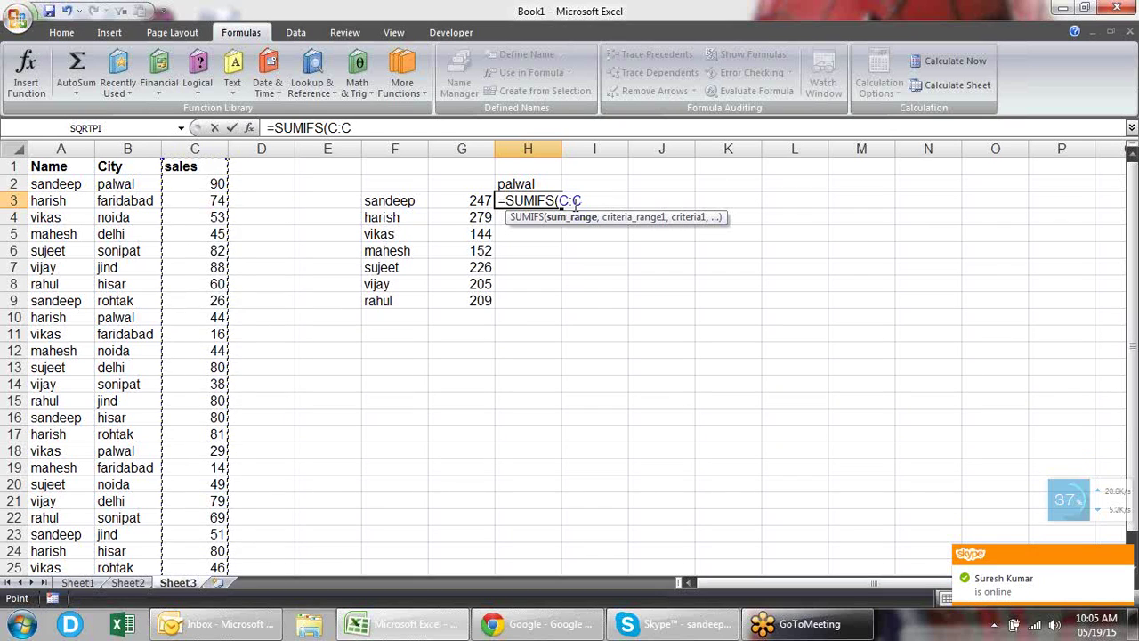
left_click(50, 144)
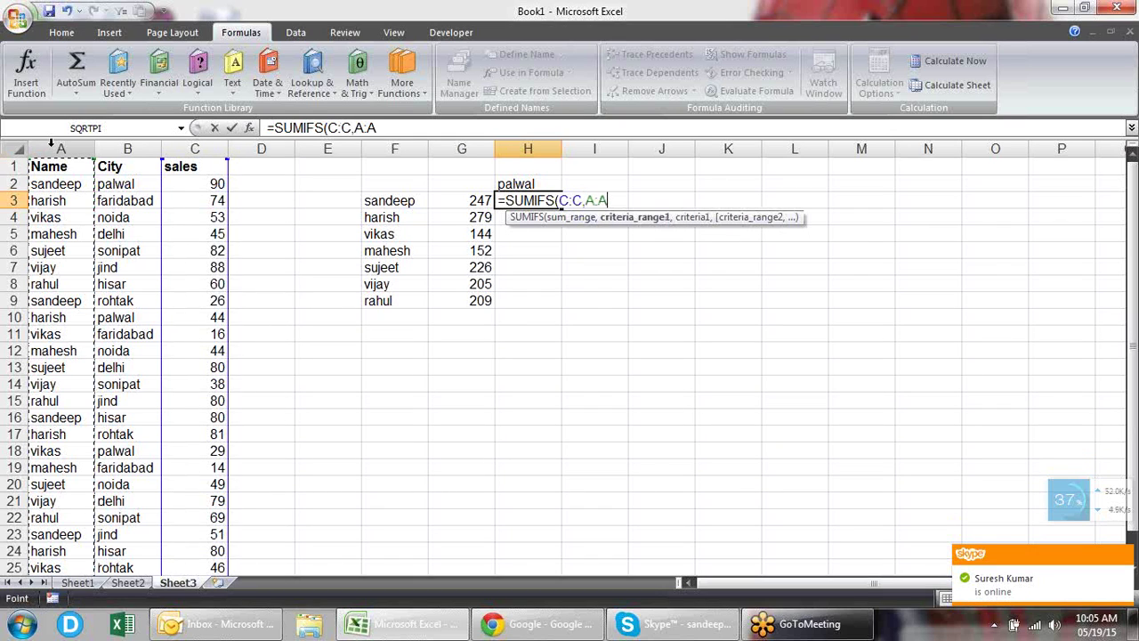
type(",")
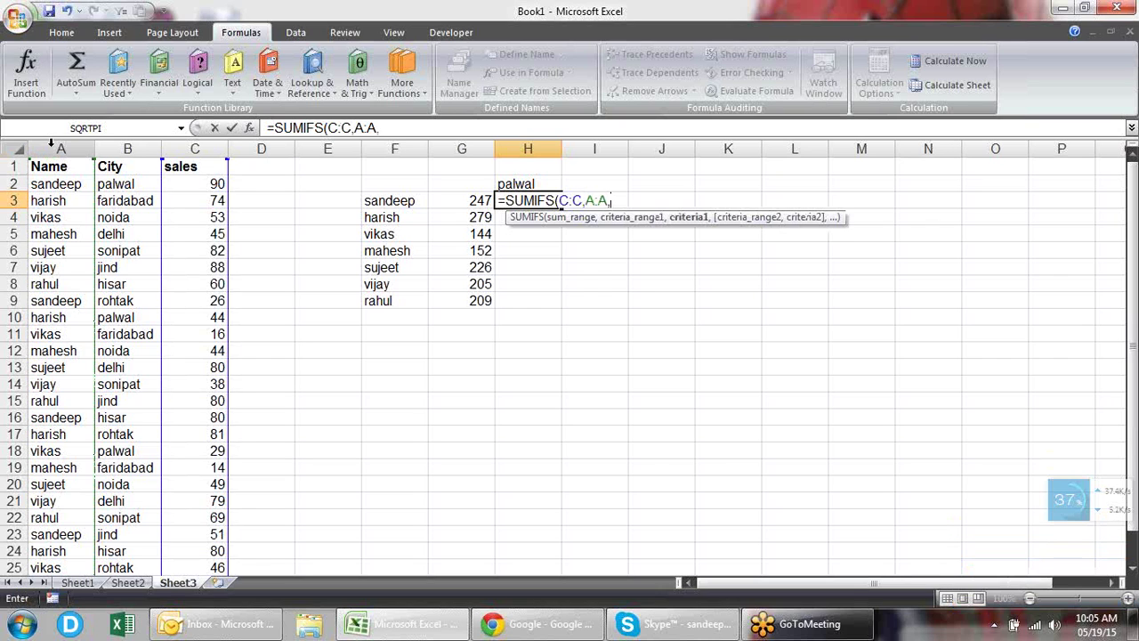
left_click(390, 197)
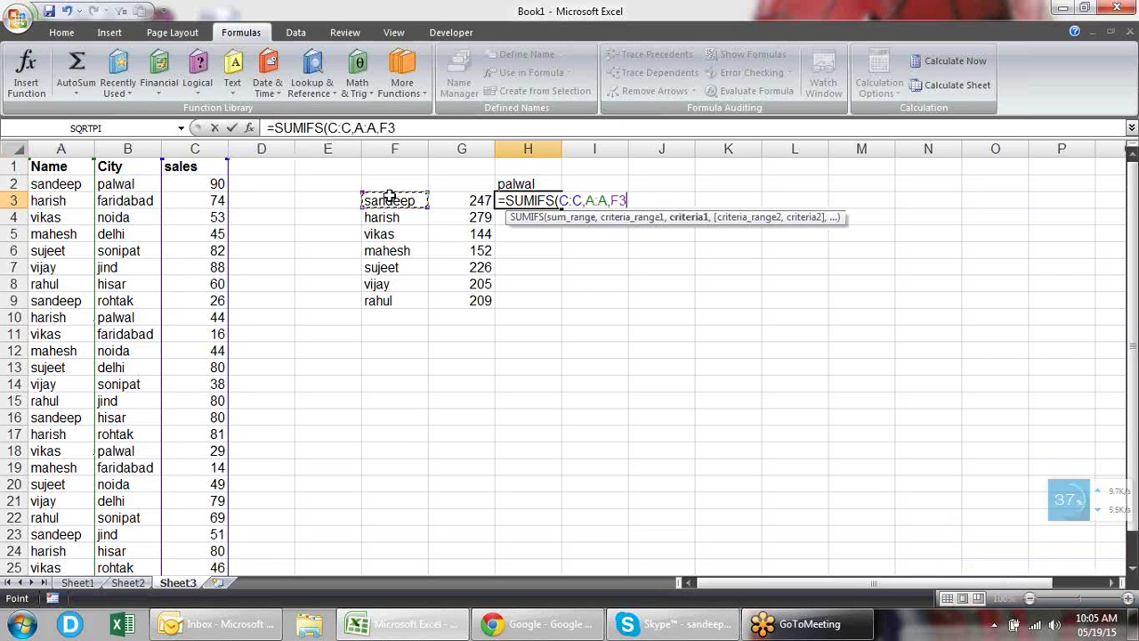
type(",")
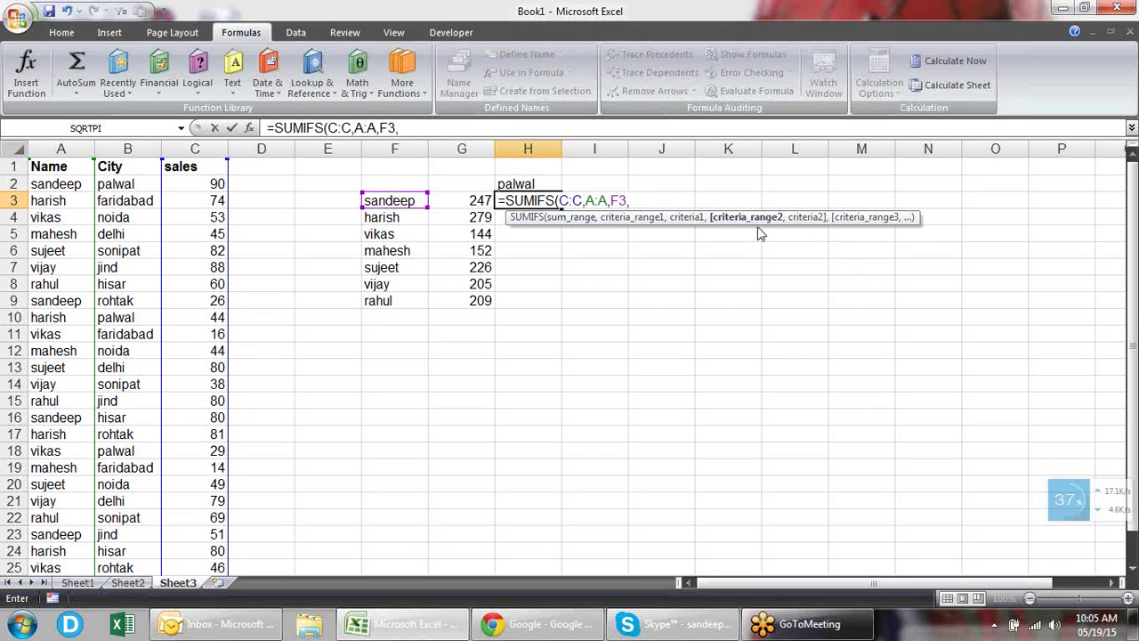
left_click(123, 146)
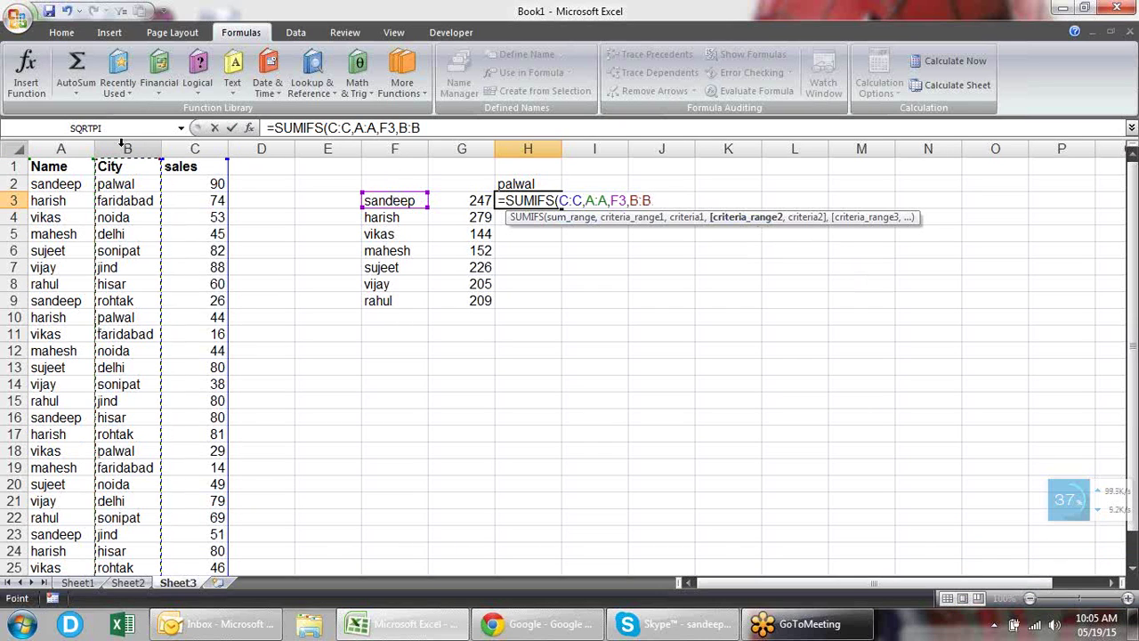
type(",")
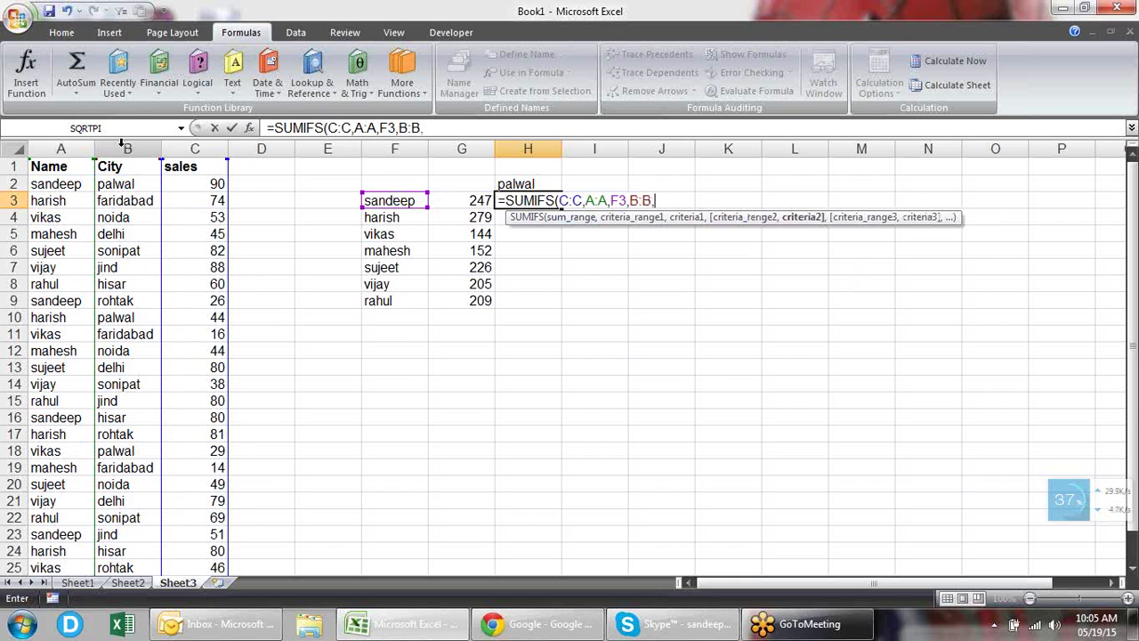
left_click(520, 182)
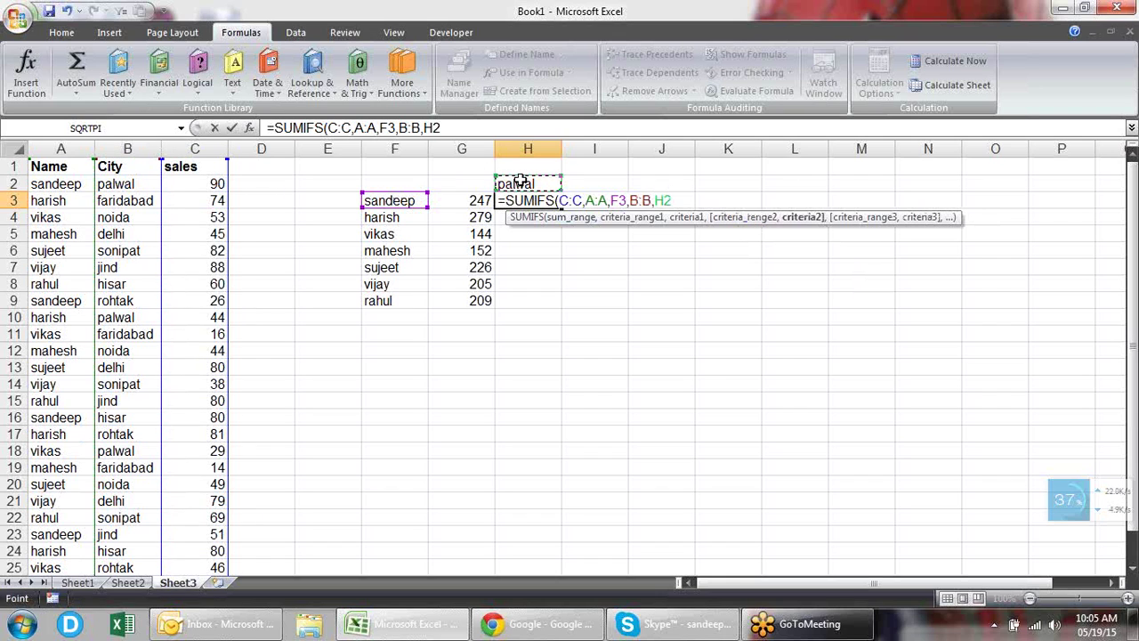
key("F4")
key("Return")
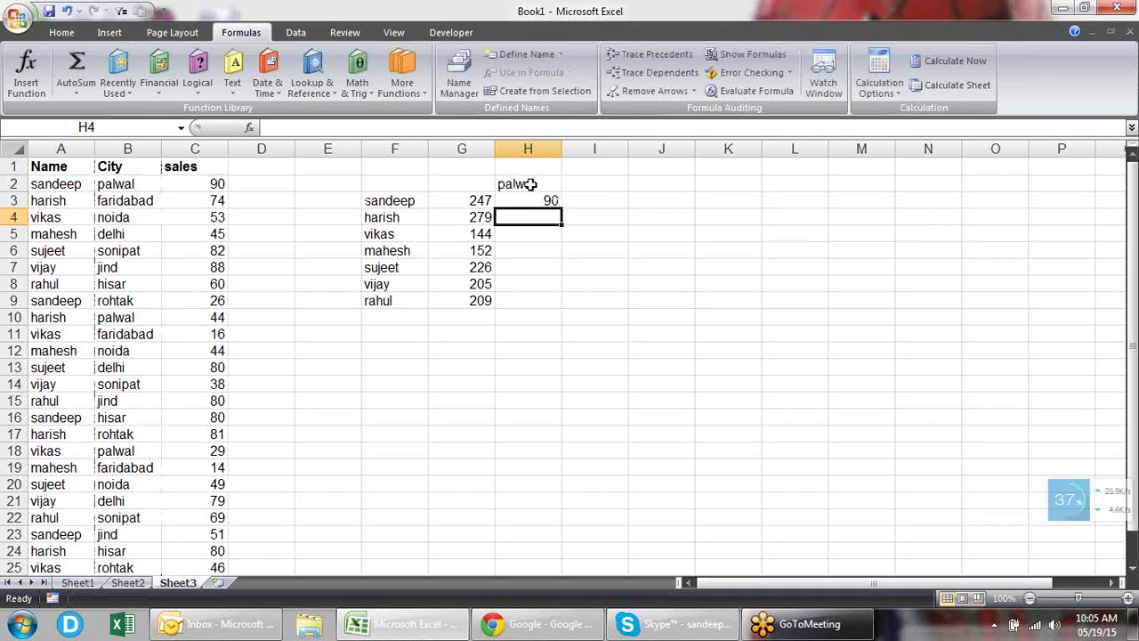
left_click(552, 199)
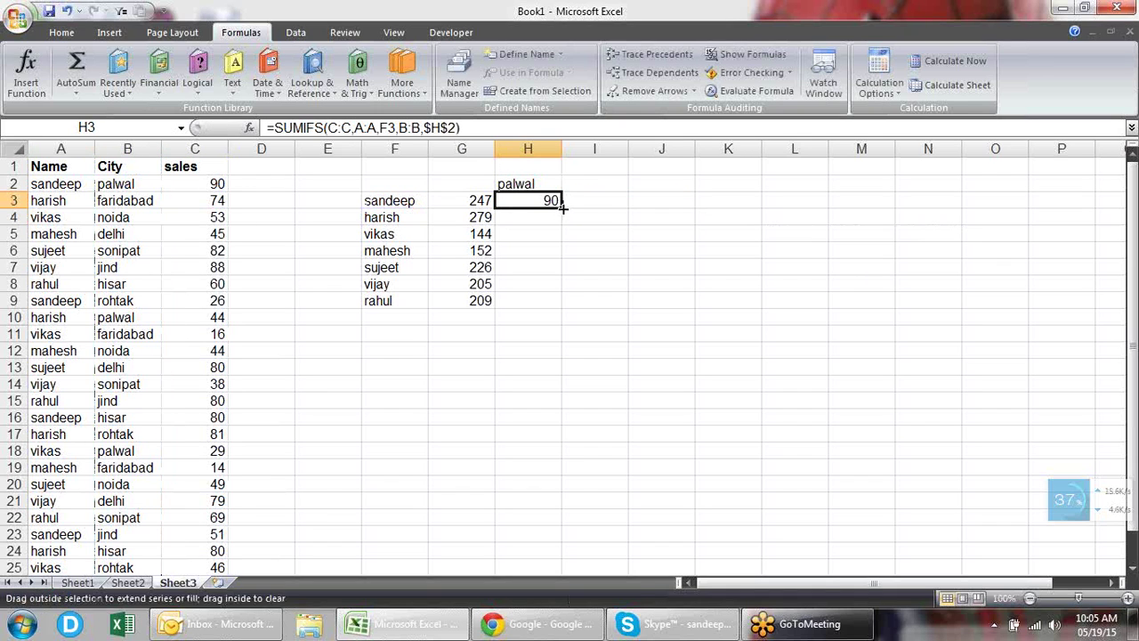
Step: Fill the palwal SUMIFS down H3:H9, giving 90, 44, 29, 49, 0, 0, 0
double_click(562, 210)
left_click(686, 224)
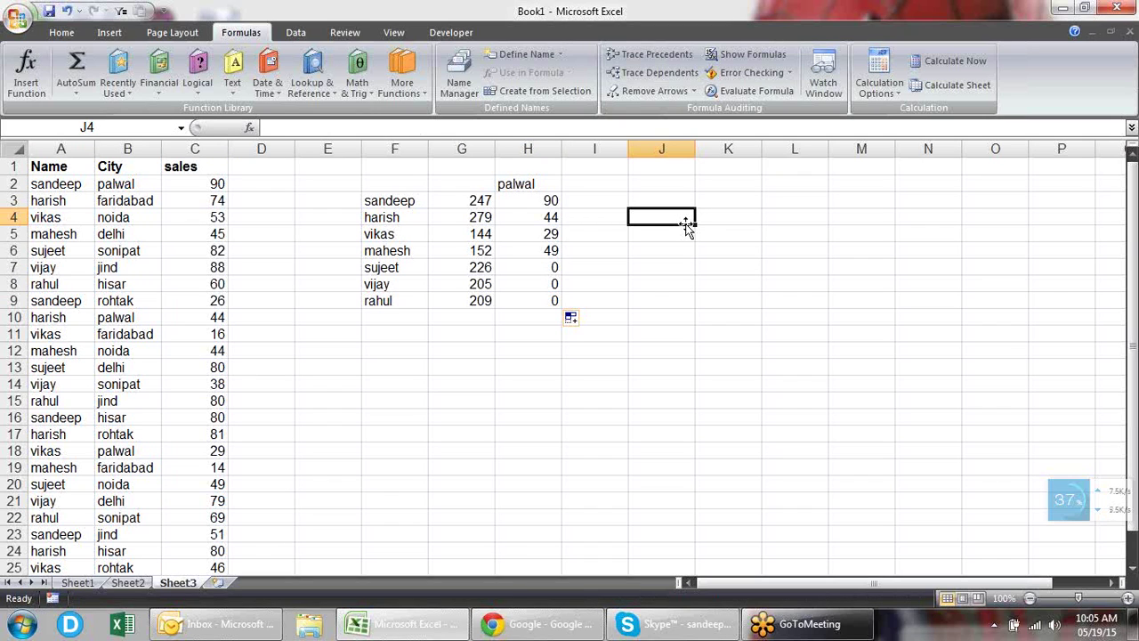
left_click(546, 198)
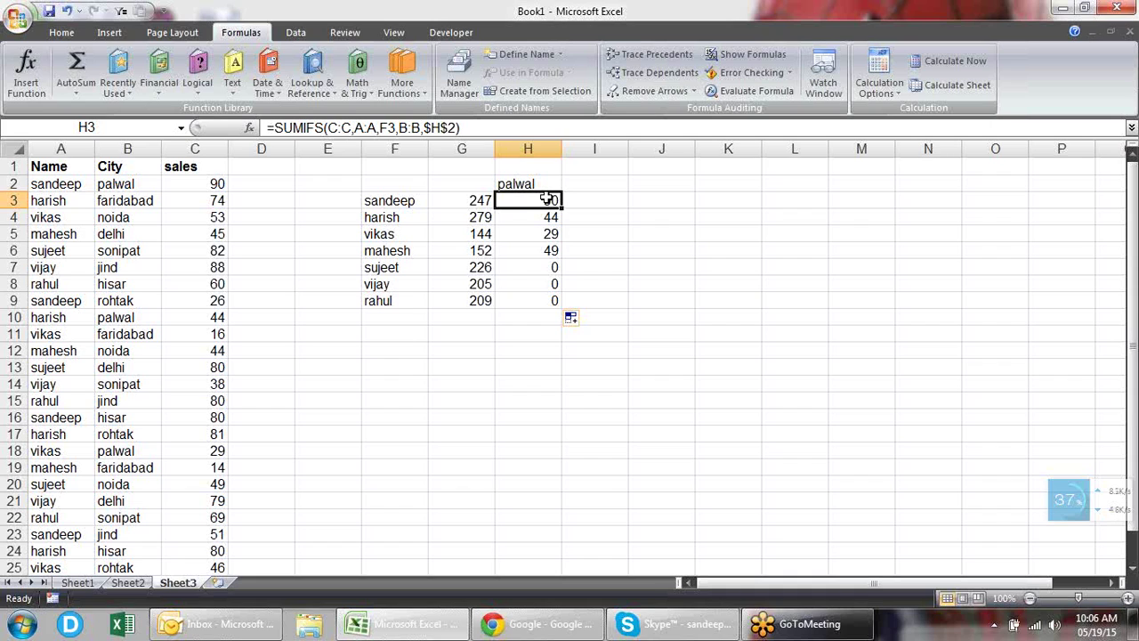
right_click(547, 199)
key("Escape")
key("Right")
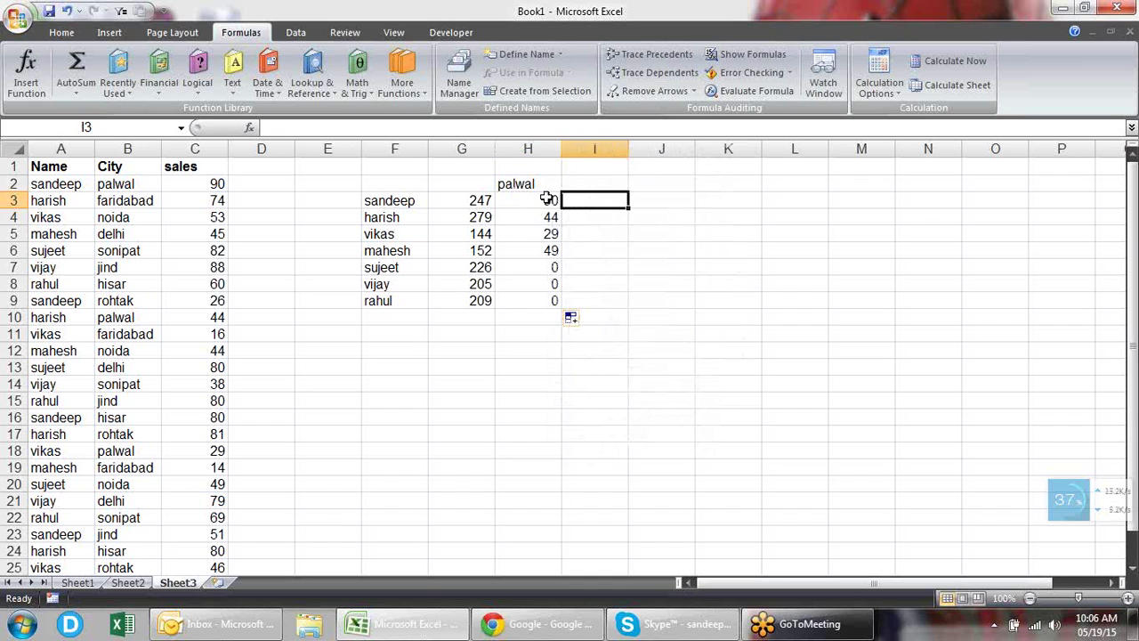
Step: Enter =COUNT(B2:B9) in I3
type("=co")
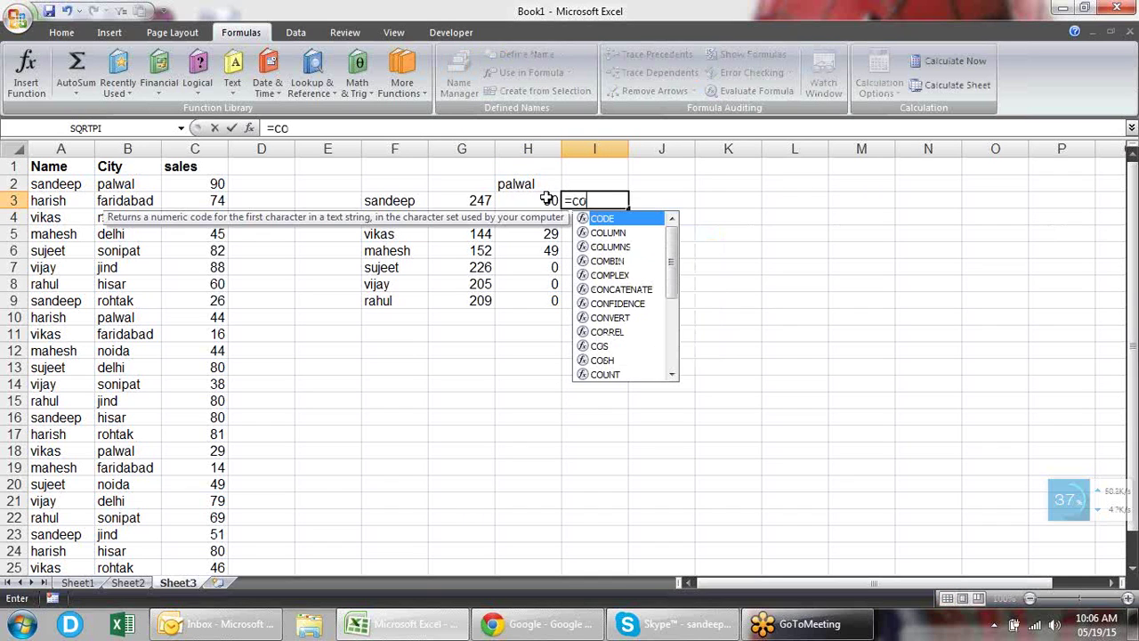
type("u")
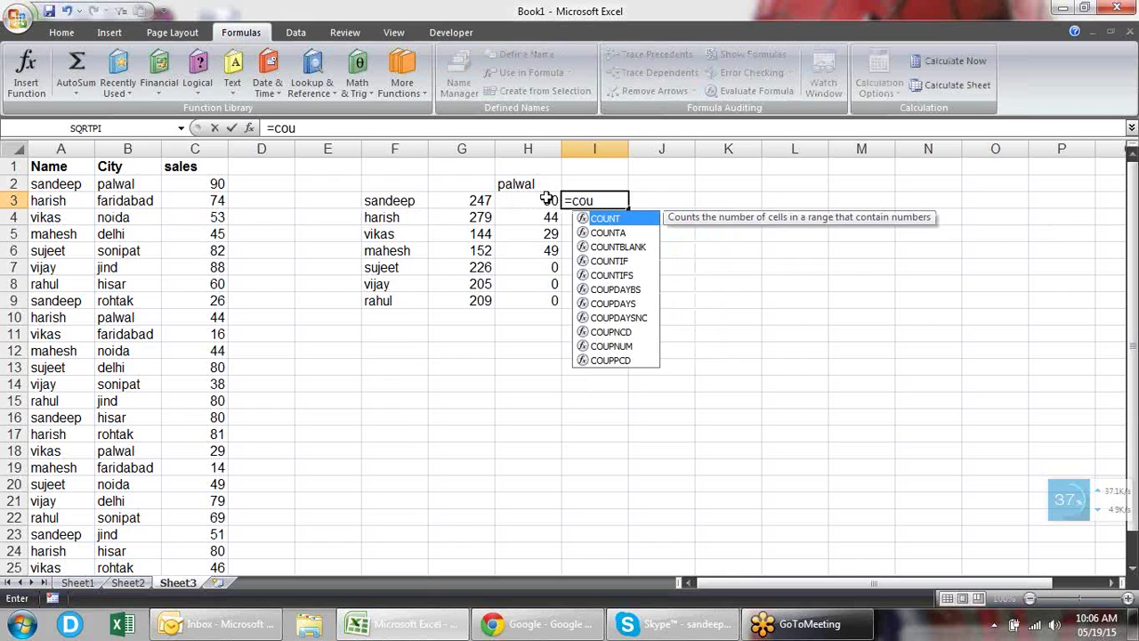
key("Tab")
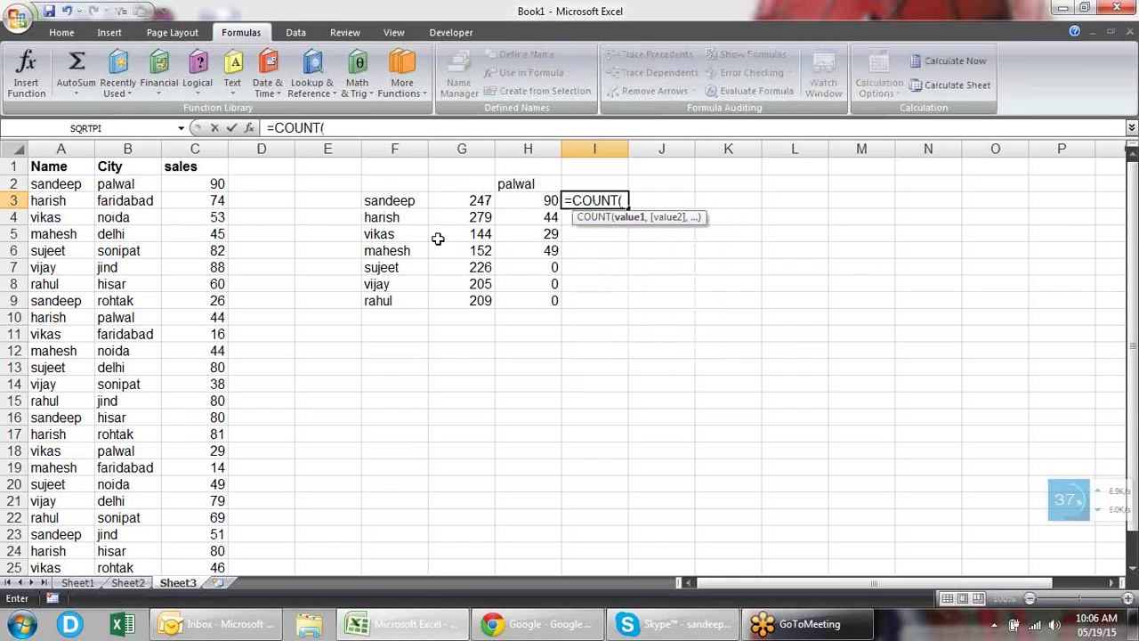
left_click_drag(138, 189, 138, 304)
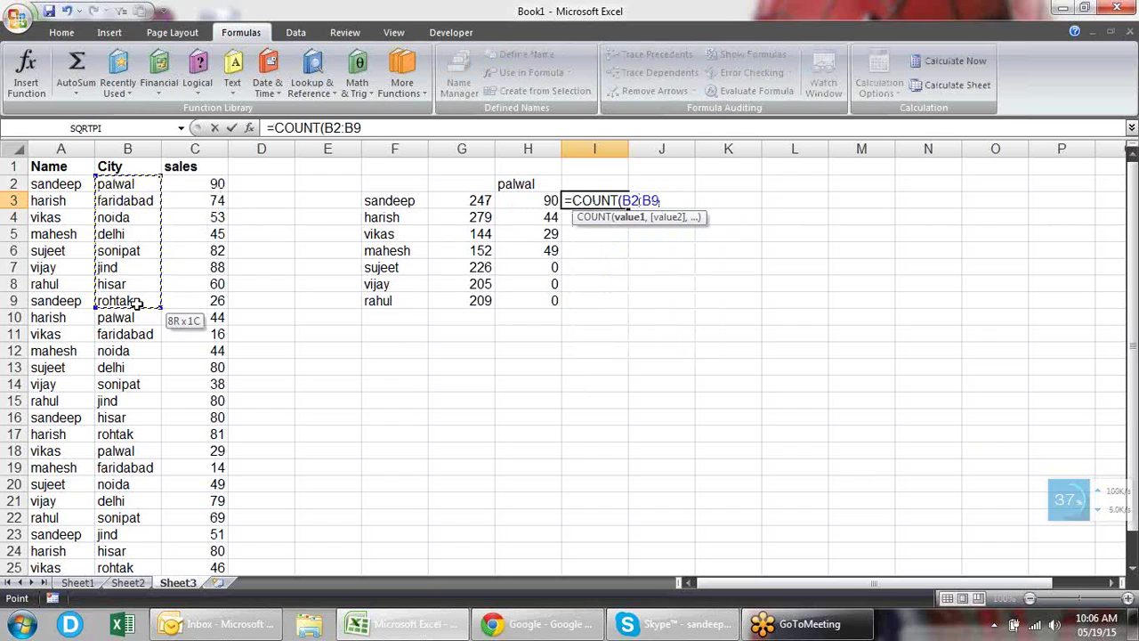
type(")")
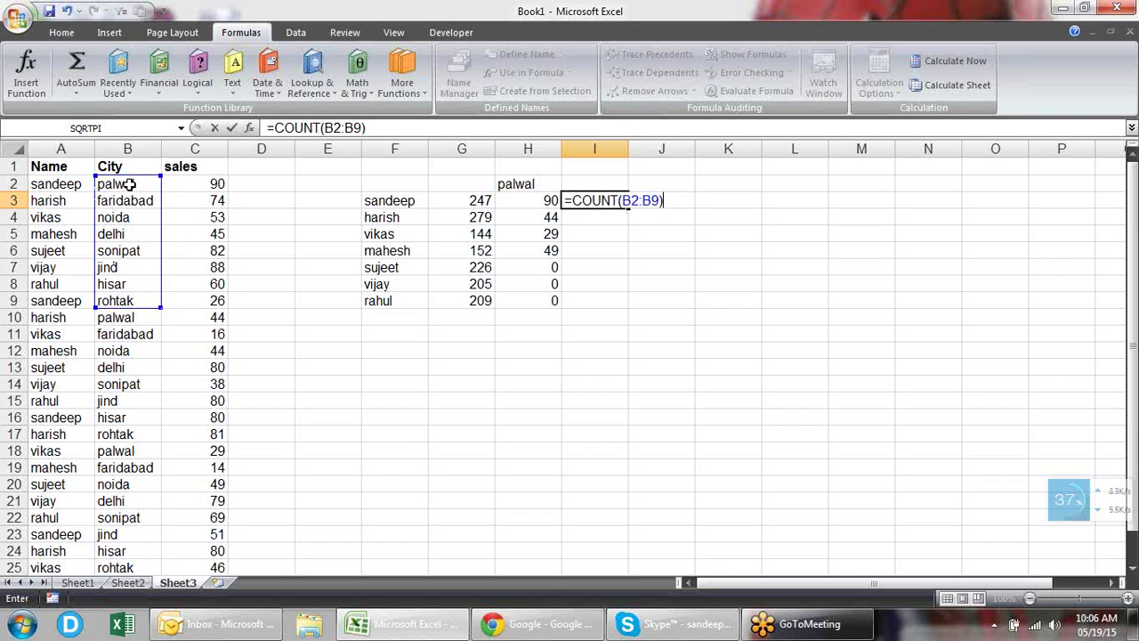
key("Return")
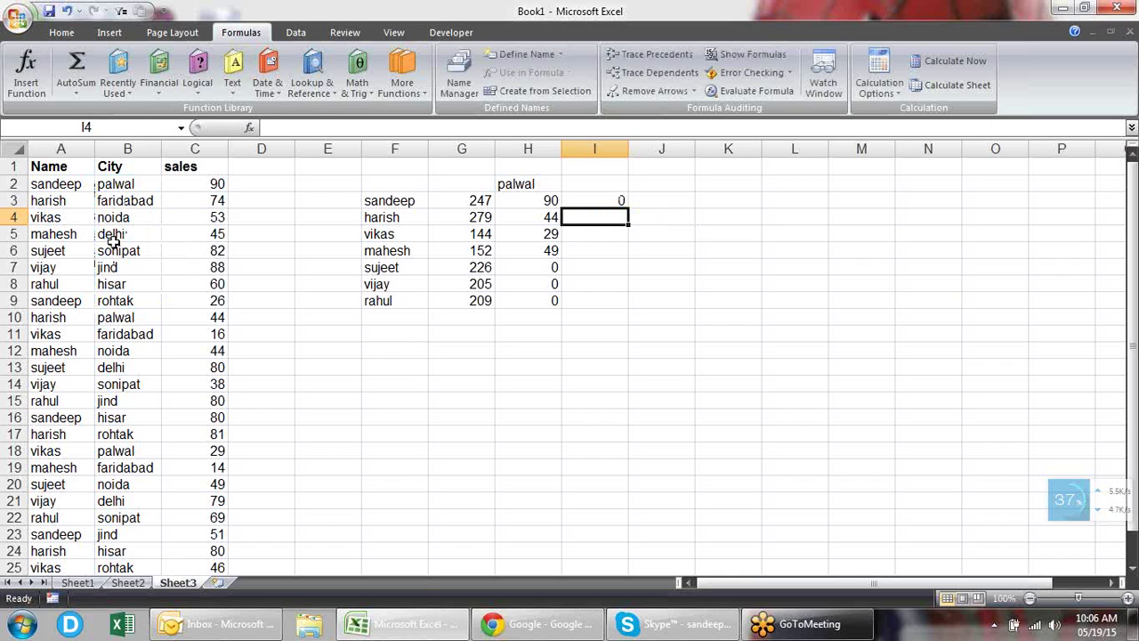
key("Up")
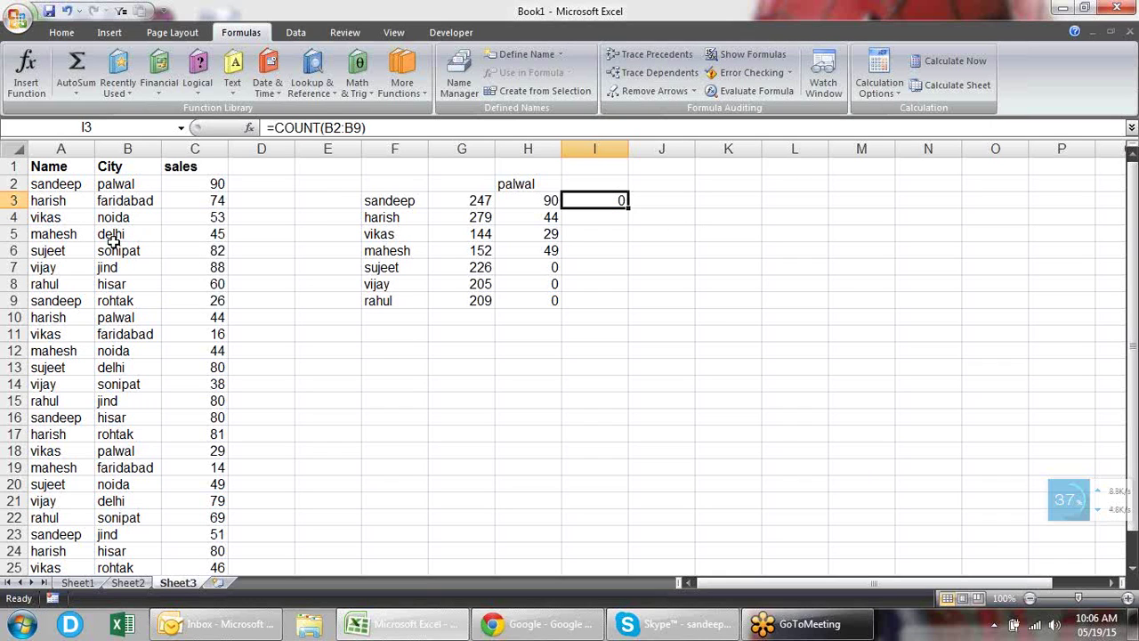
Step: Change I3's formula to =COUNT(H3:H9)
type("=")
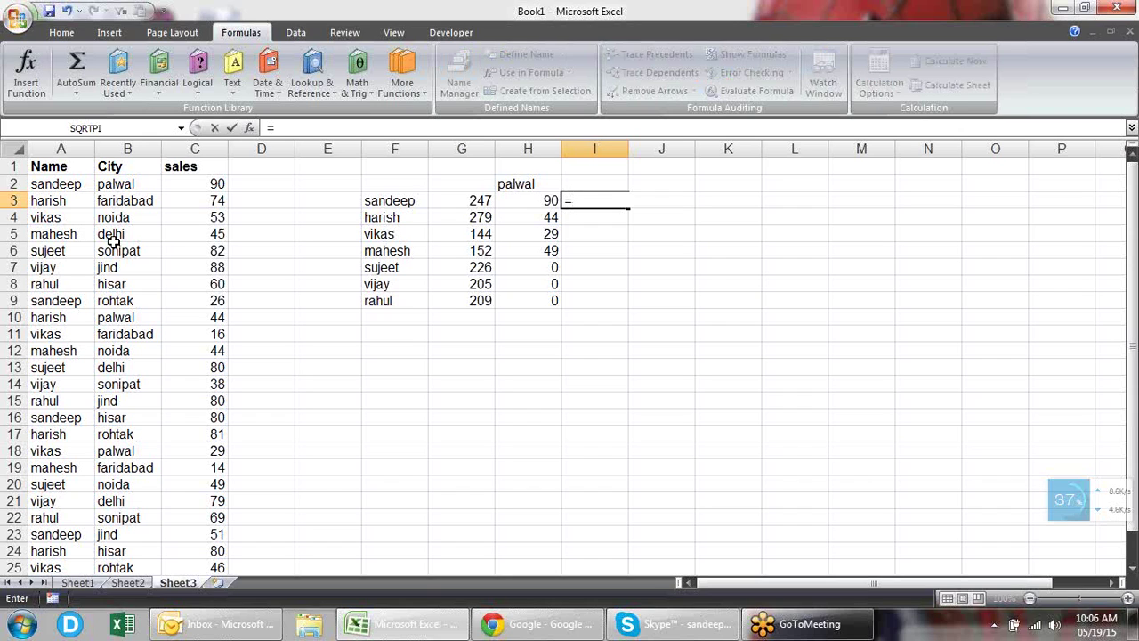
type("co")
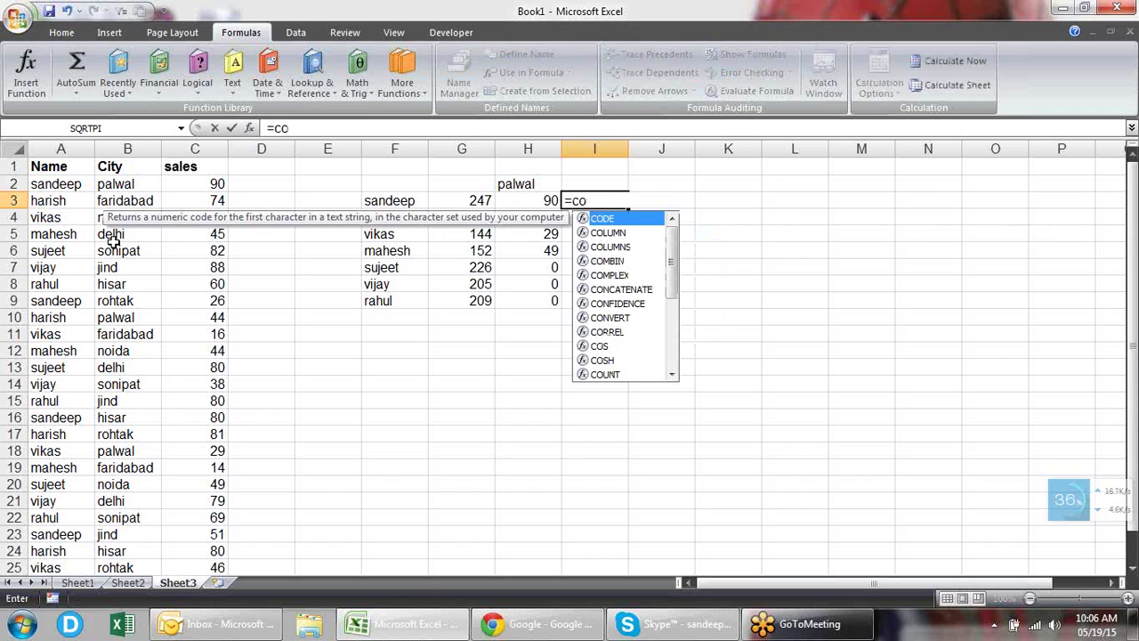
type("un")
key("Tab")
key("Left")
key("shift+Down")
key("shift+Down")
key("shift+Down")
key("shift+Down")
key("shift+Down")
key("shift+Down")
key("Return")
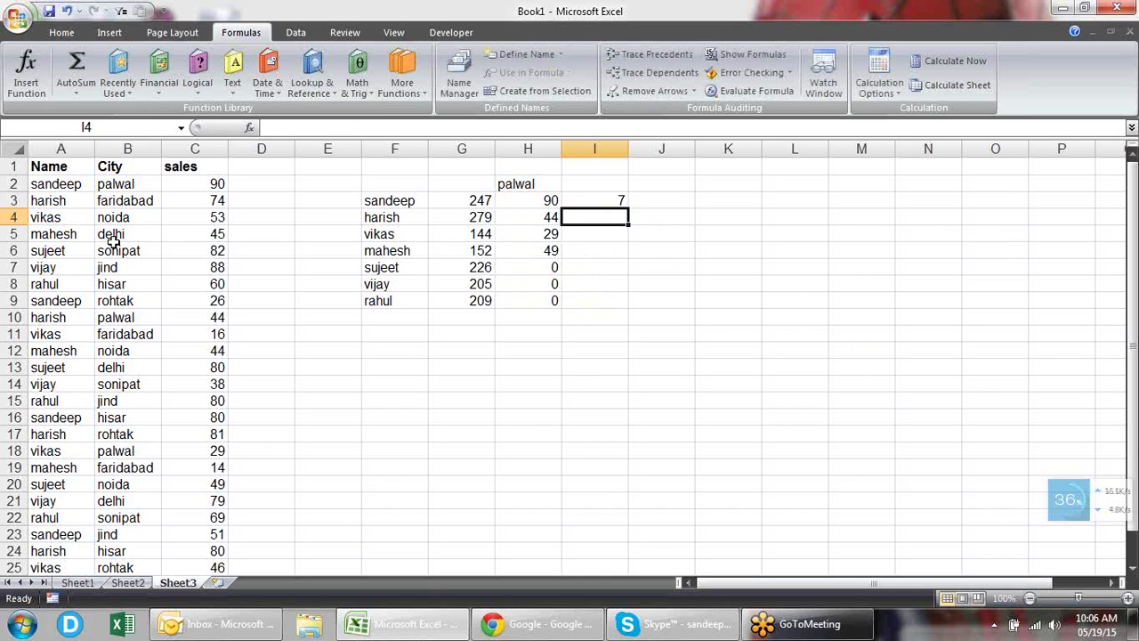
Step: Widen I3's range to =COUNT(F3:H9), giving 14 numeric cells
key("Up")
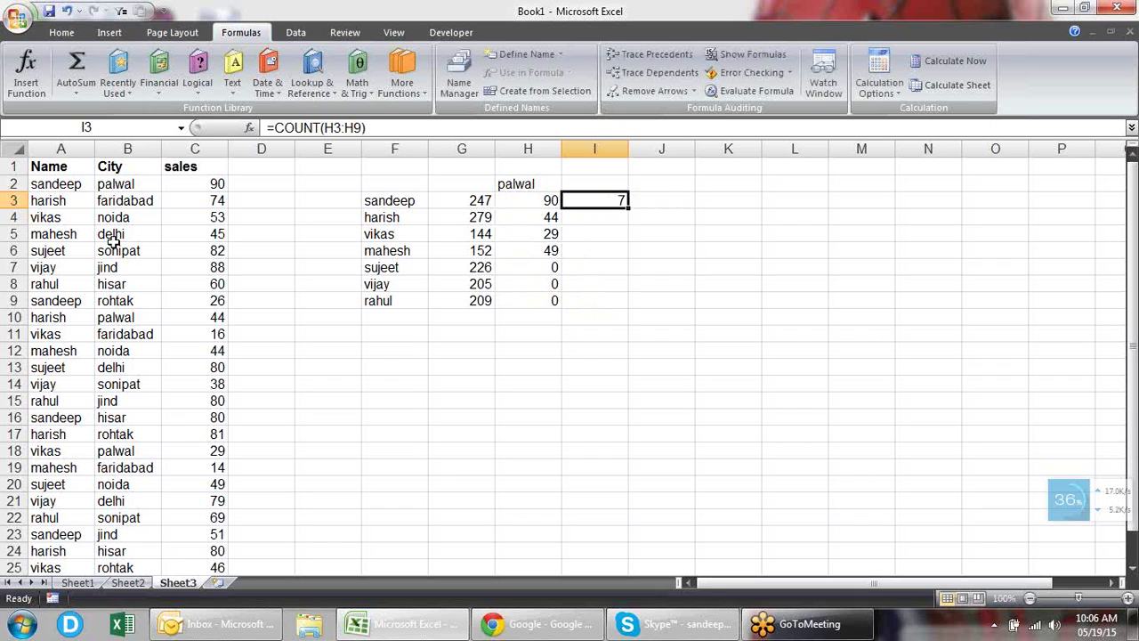
key("F2")
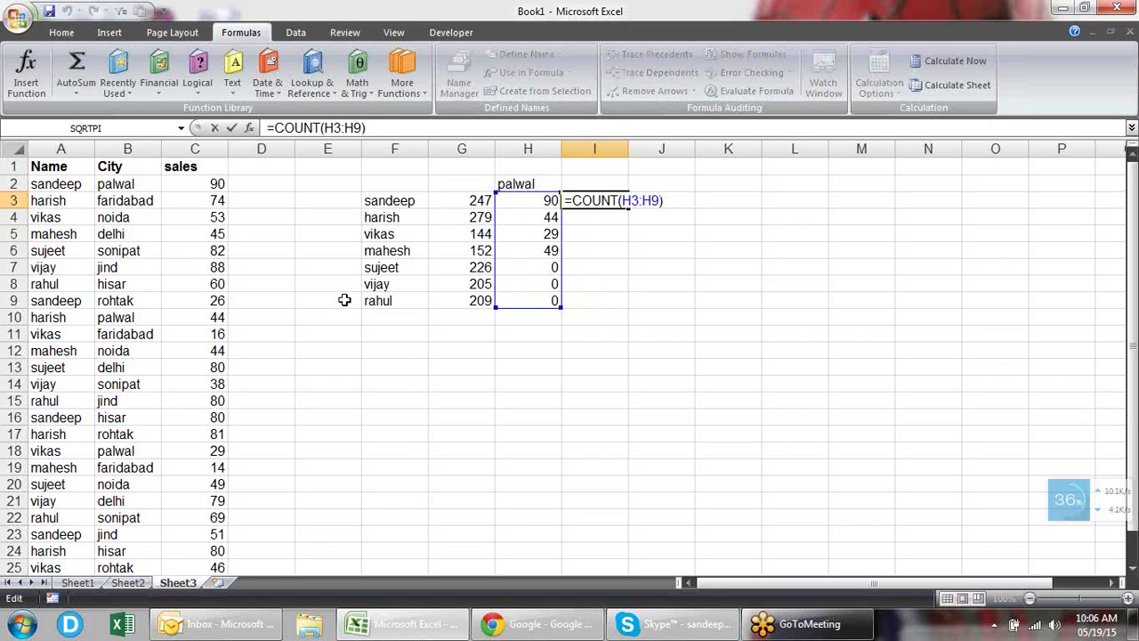
left_click_drag(495, 306, 368, 305)
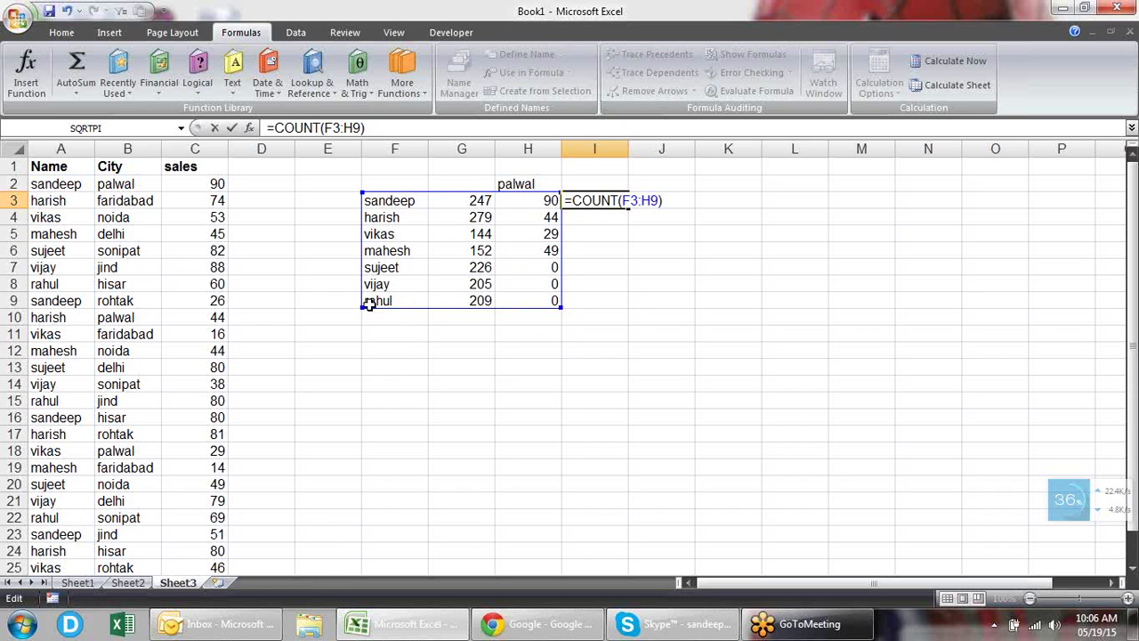
key("Return")
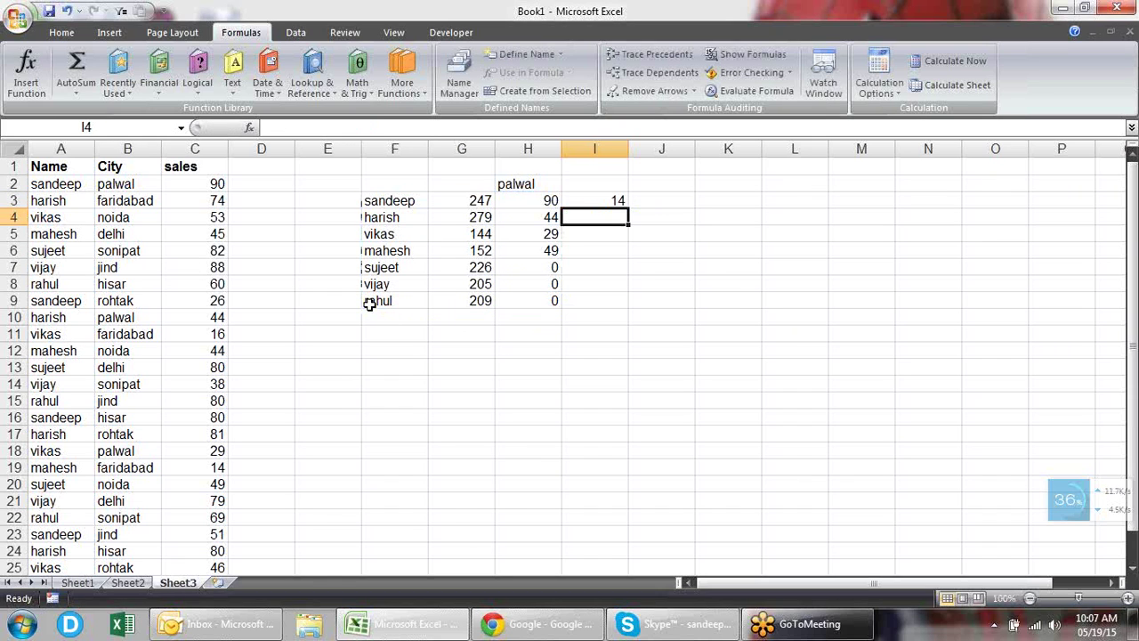
key("Up")
key("Right")
Step: Enter =COUNTA(F3:H9) in J3, giving 21, and compare it with I3's COUNT
type("=")
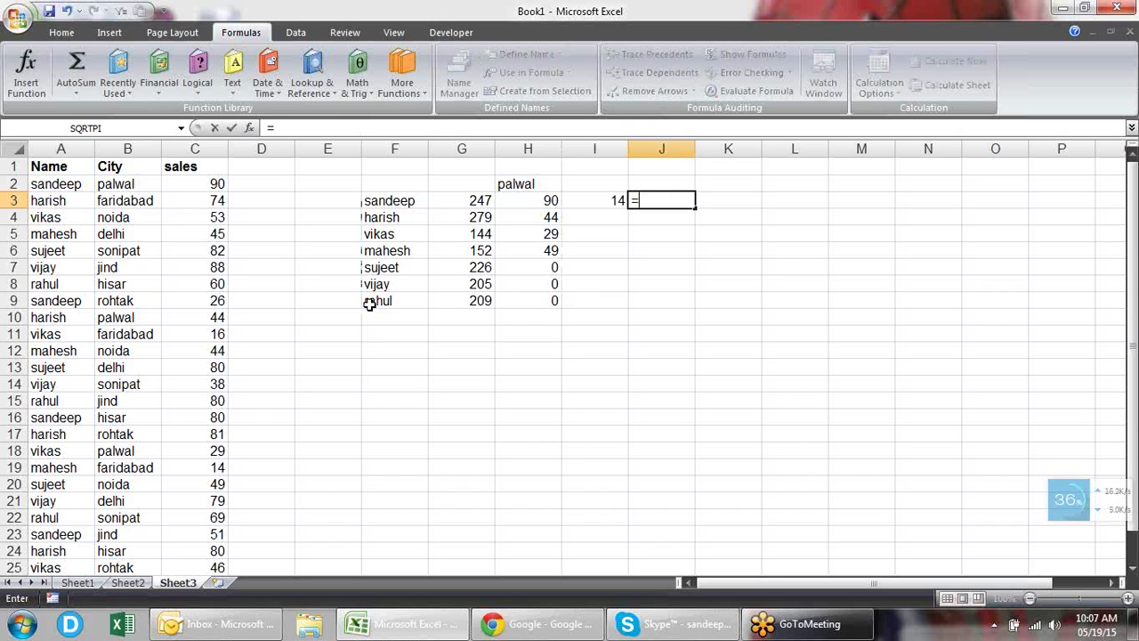
type("co")
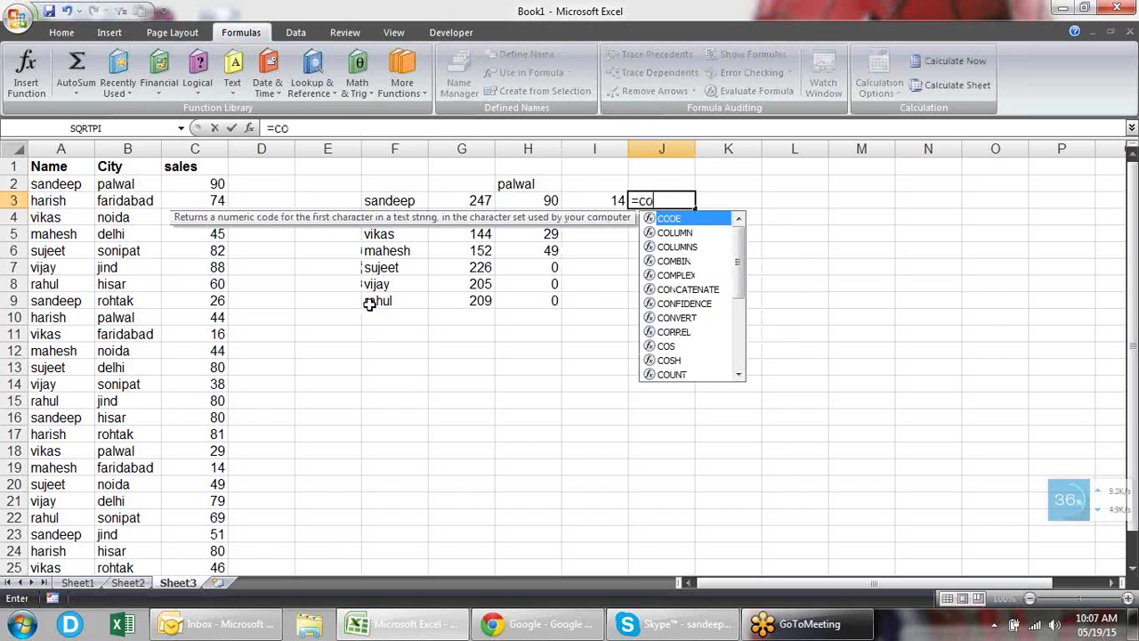
type("n")
key("BackSpace")
type("u")
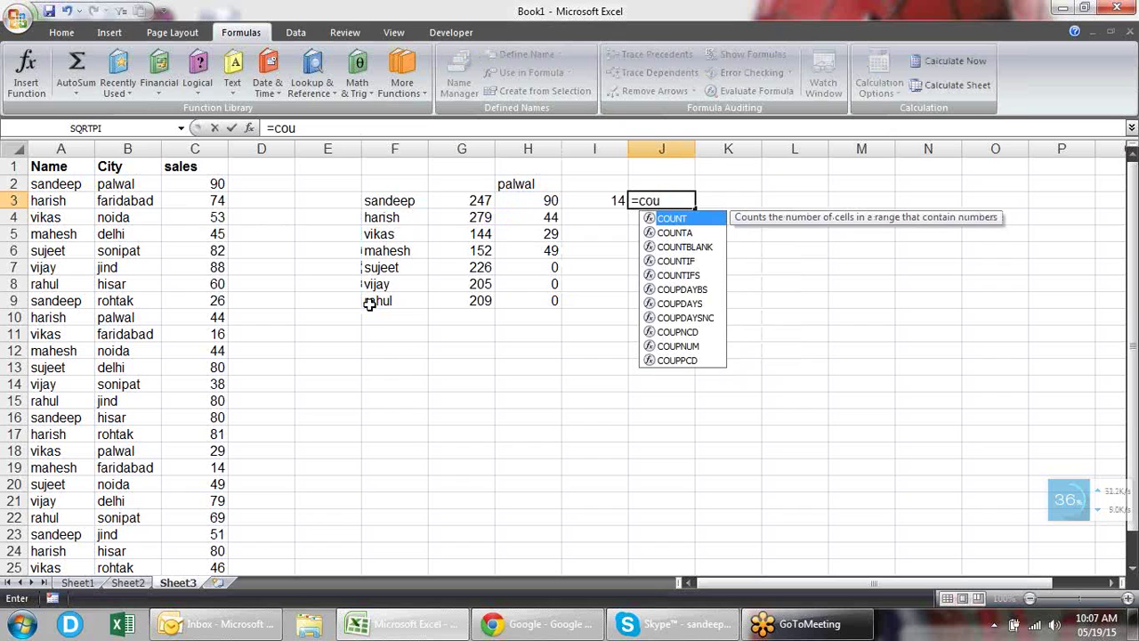
key("Down")
key("Tab")
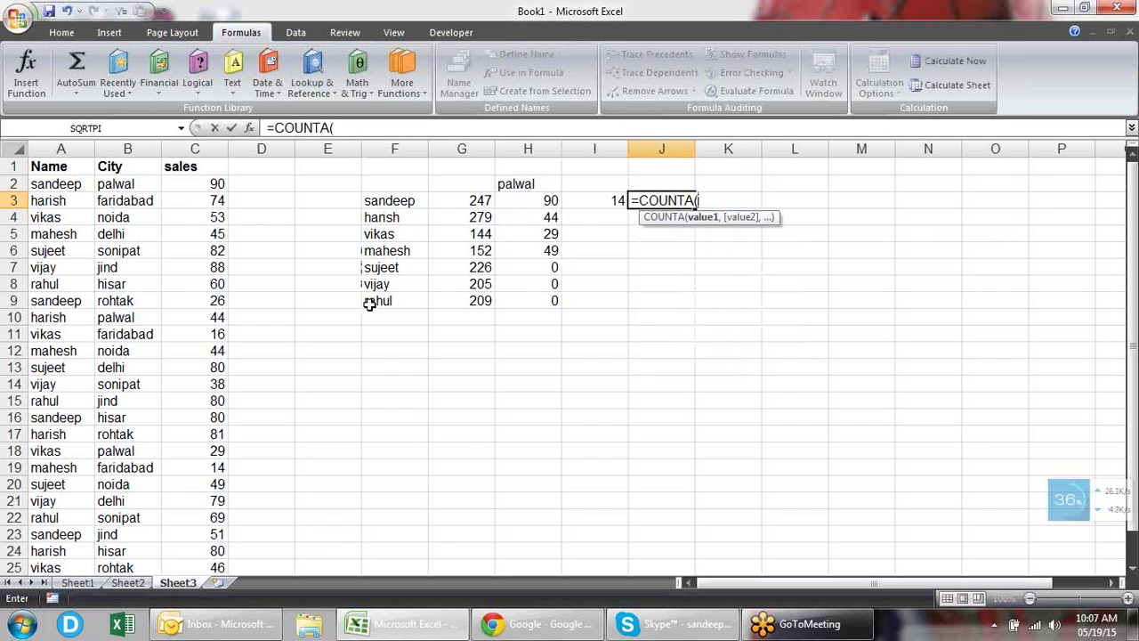
key("Left")
key("Left")
key("shift+Left")
key("shift+Left")
key("shift+Down")
key("shift+Down")
key("shift+Down")
key("shift+Down")
key("shift+Down")
key("shift+Down")
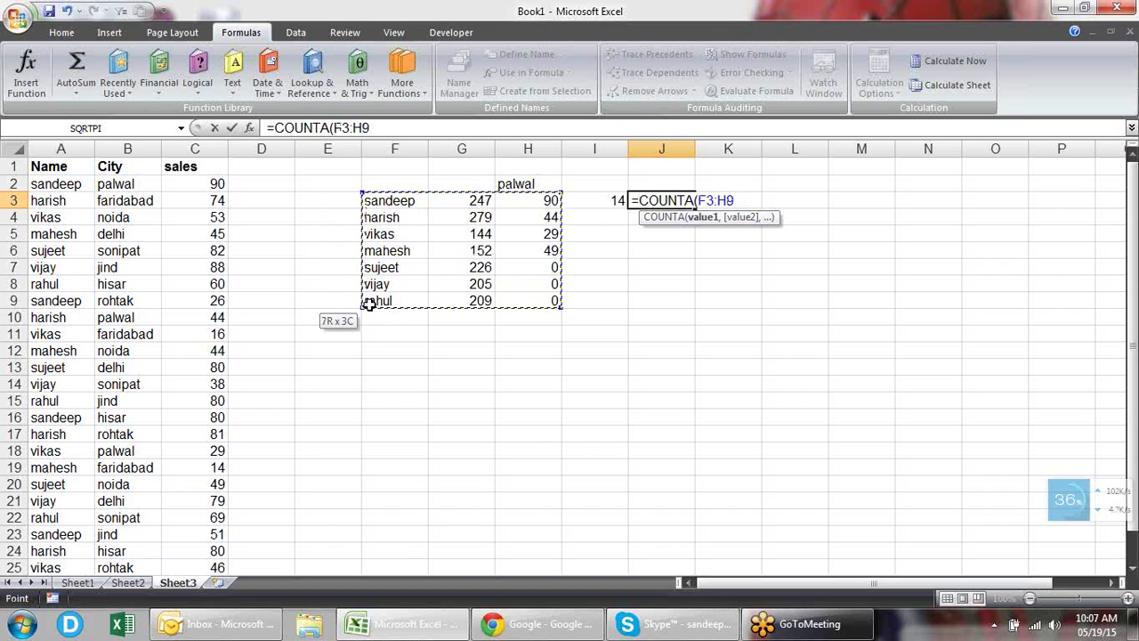
key("Return")
key("Up")
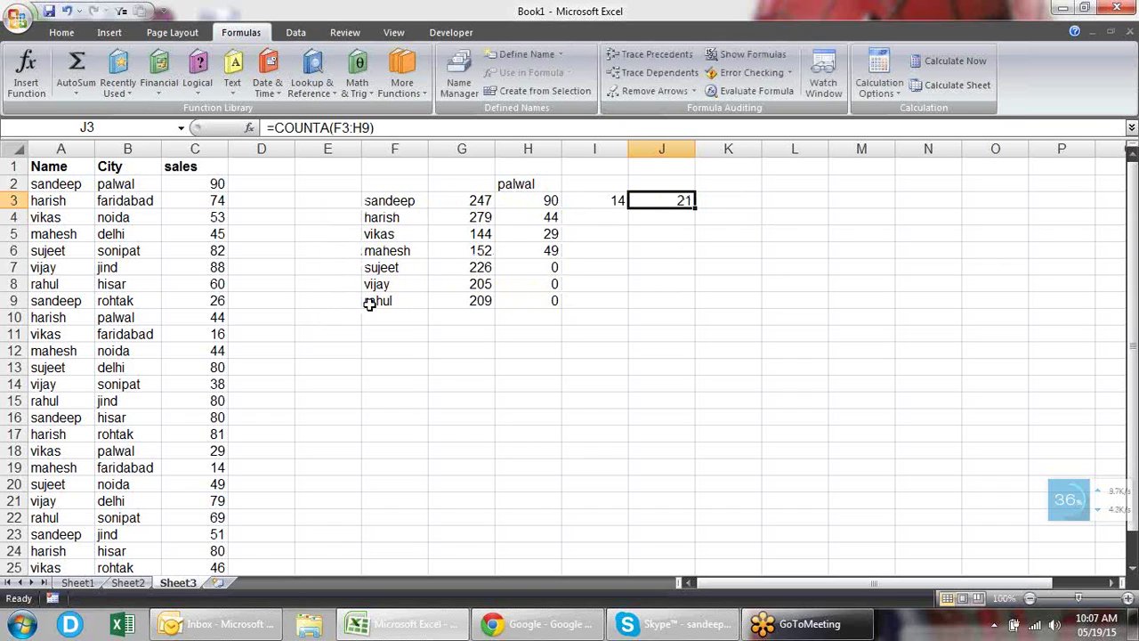
key("Left")
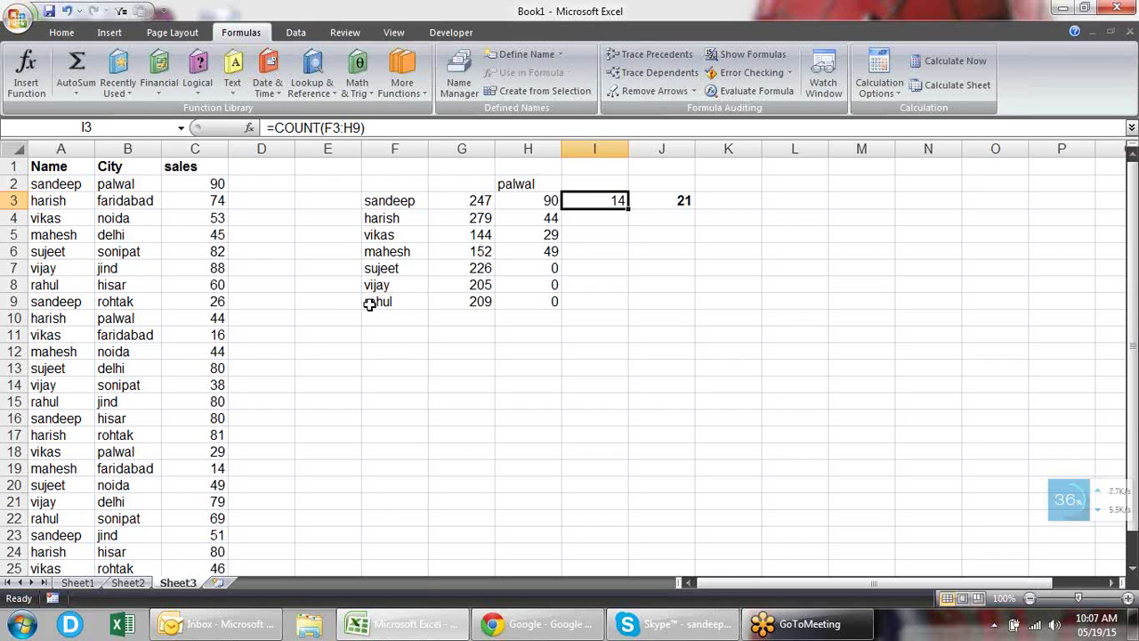
Step: Enter =COUNTIF(A:A,F3) in K3
key("Right")
key("Right")
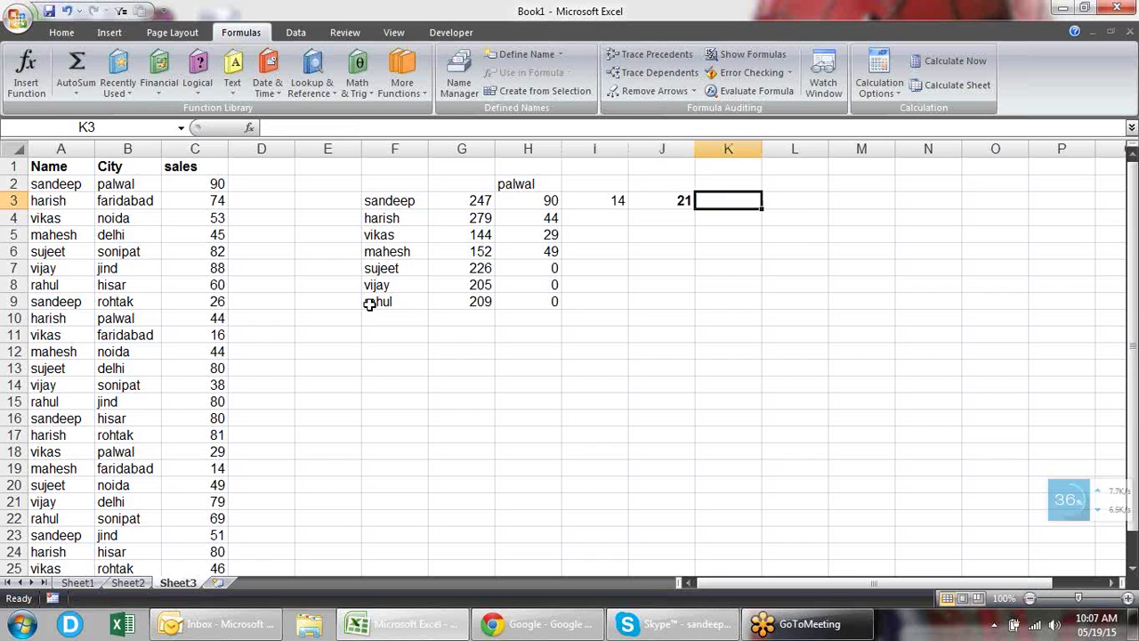
type("=c")
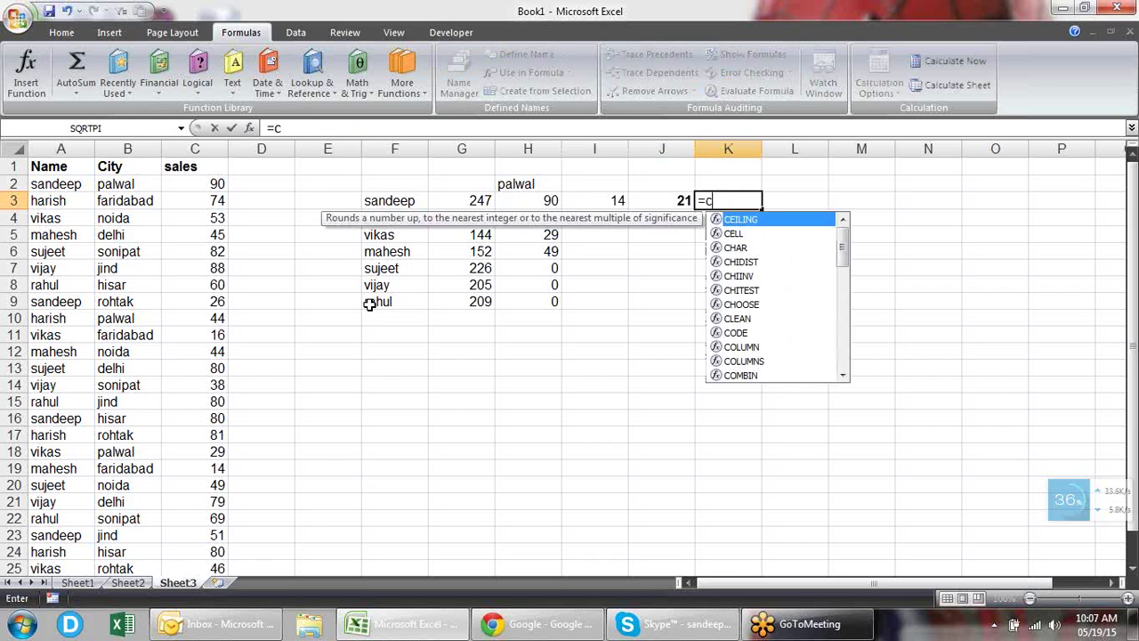
type("oun")
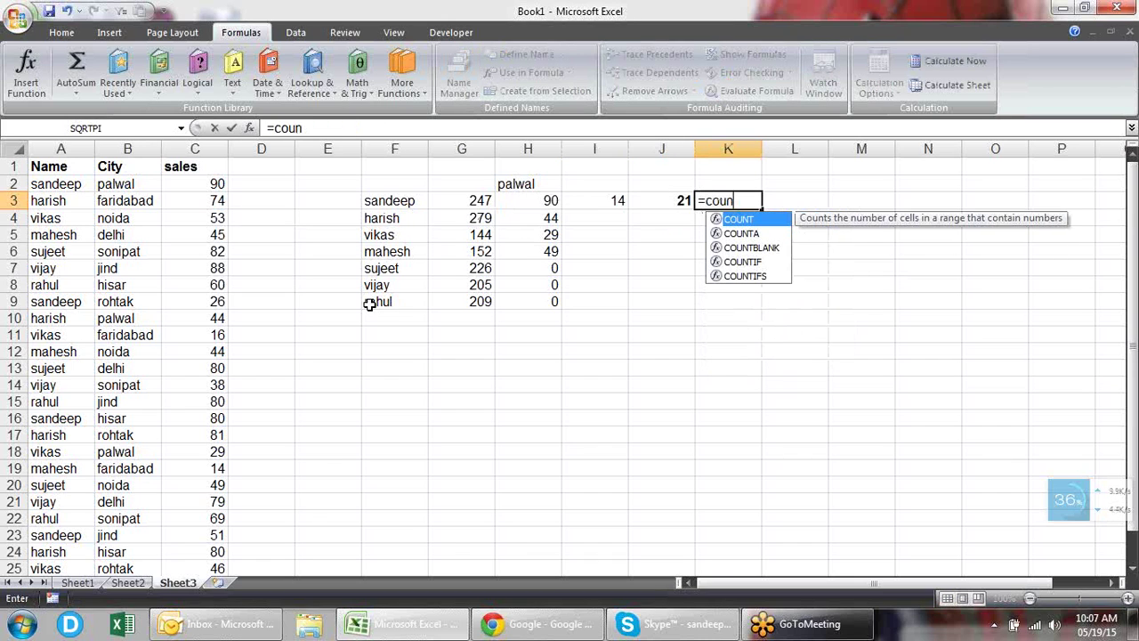
key("Down")
key("Down")
key("Down")
key("Tab")
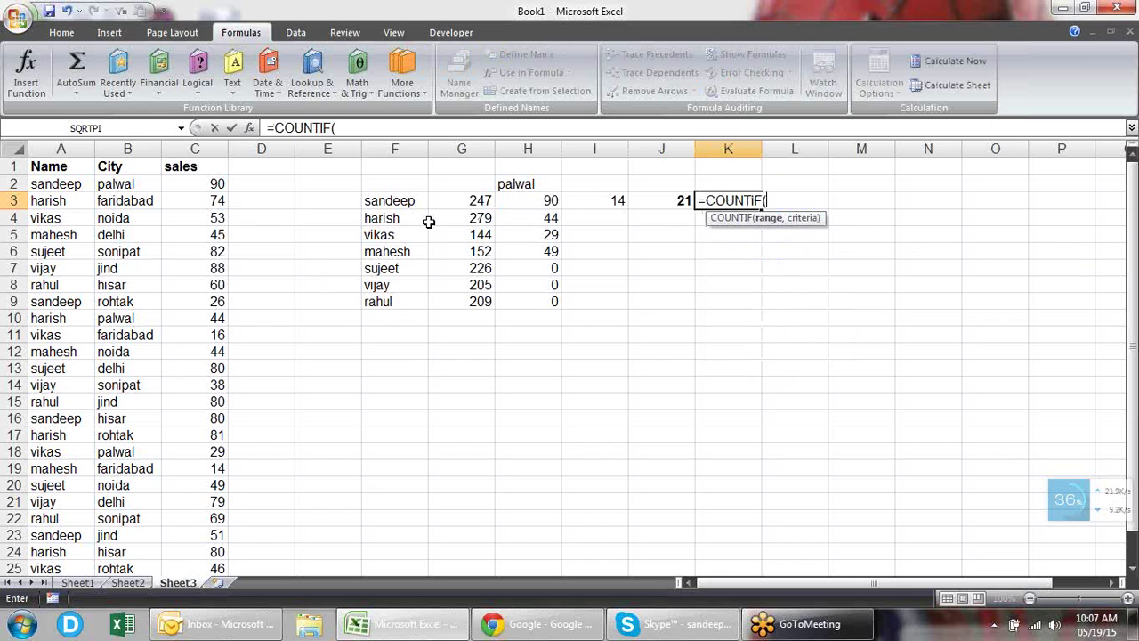
left_click(66, 145)
type(",")
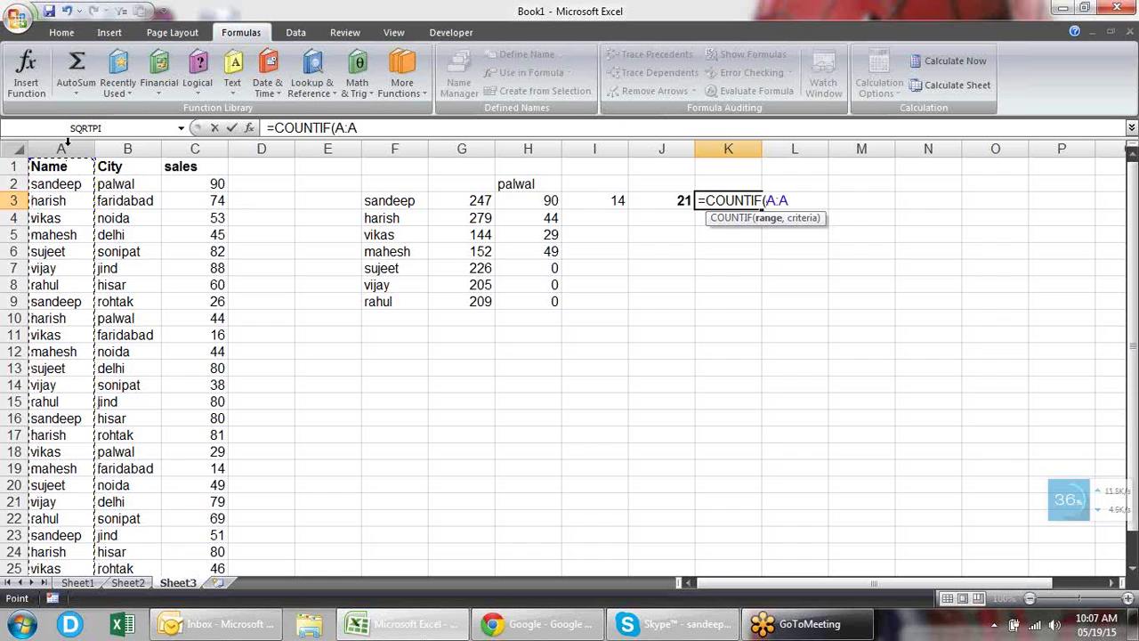
left_click(399, 198)
key("Return")
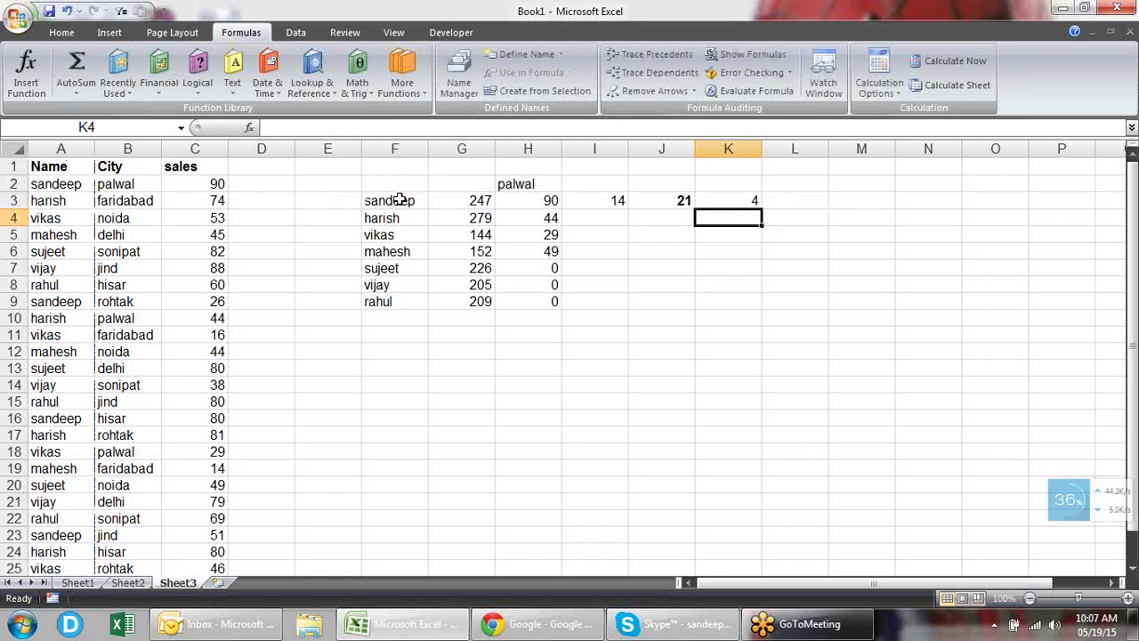
Step: Fill the COUNTIF down to K9, giving 4, 4, 4, 4, 4, 3, 3
left_click(740, 203)
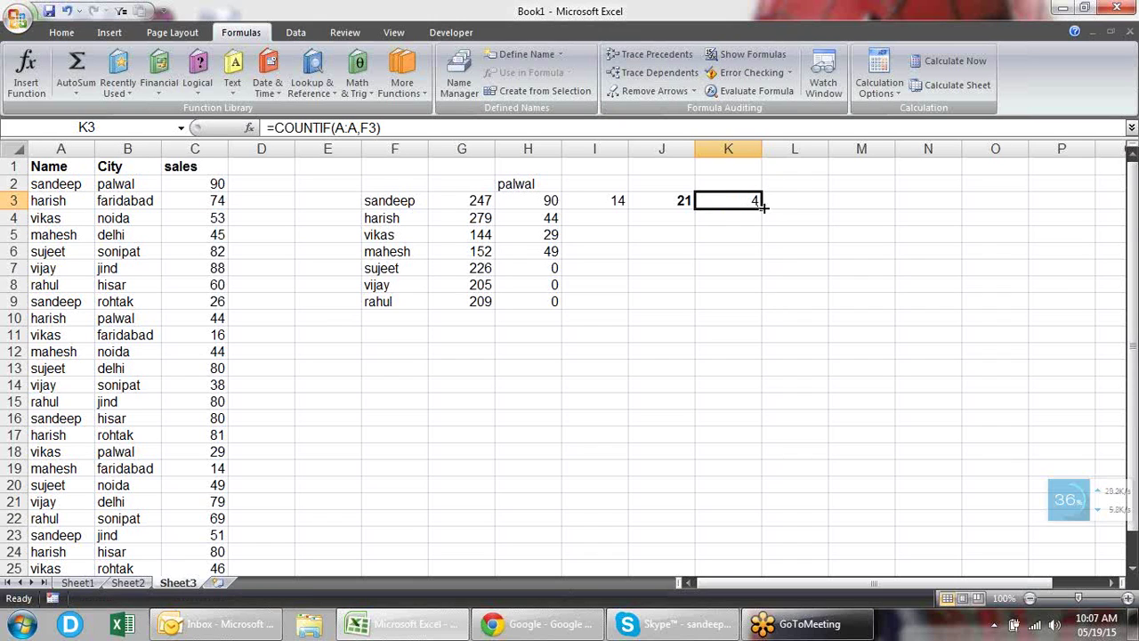
left_click_drag(761, 208, 759, 308)
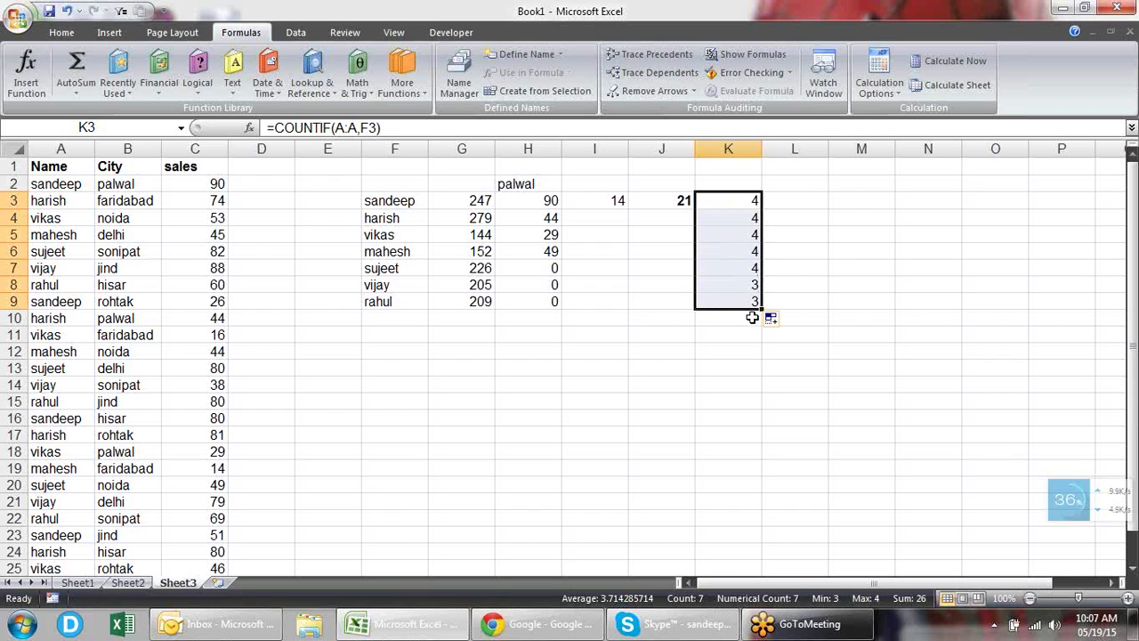
left_click(796, 196)
left_click(733, 199)
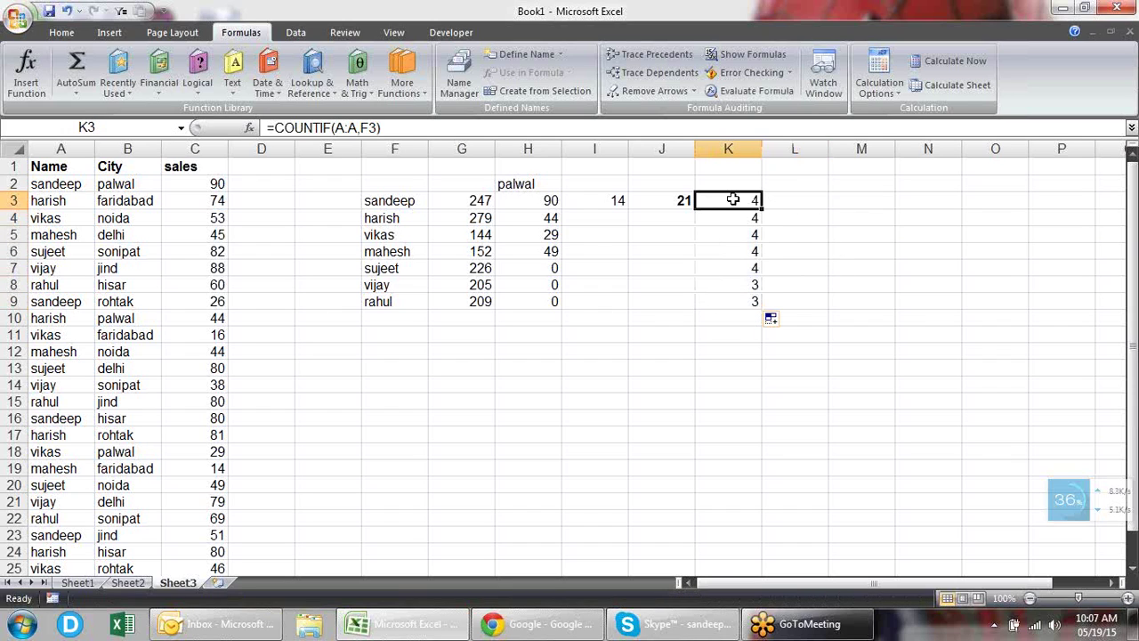
left_click(800, 199)
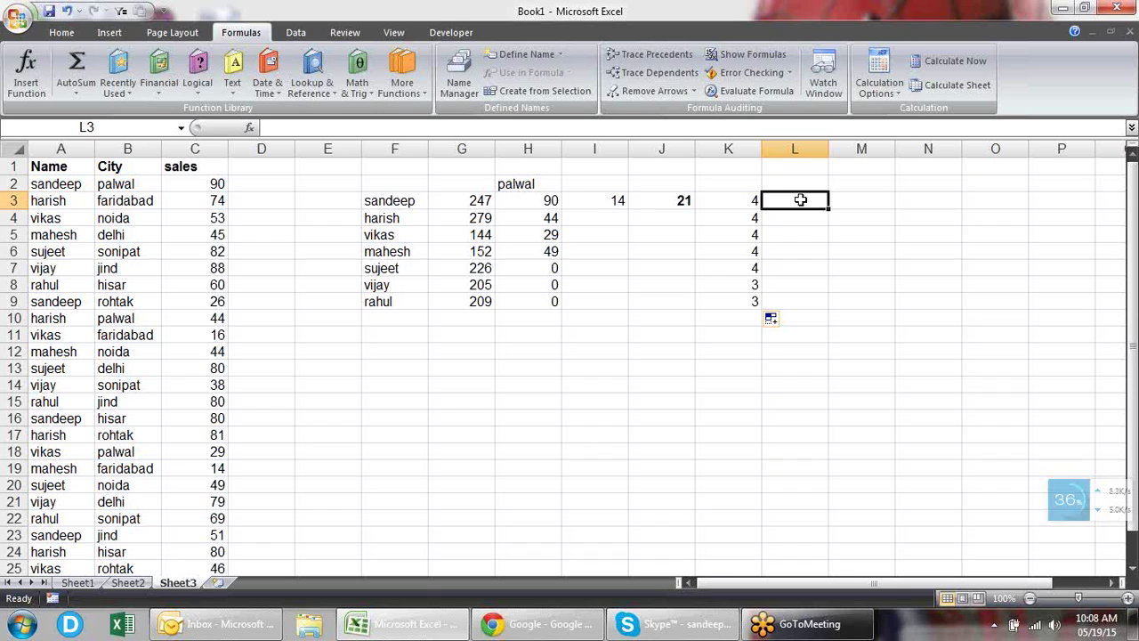
Step: Start a COUNTIFS in L3 matching names in A:A to F3, closing the accidental help
type("=")
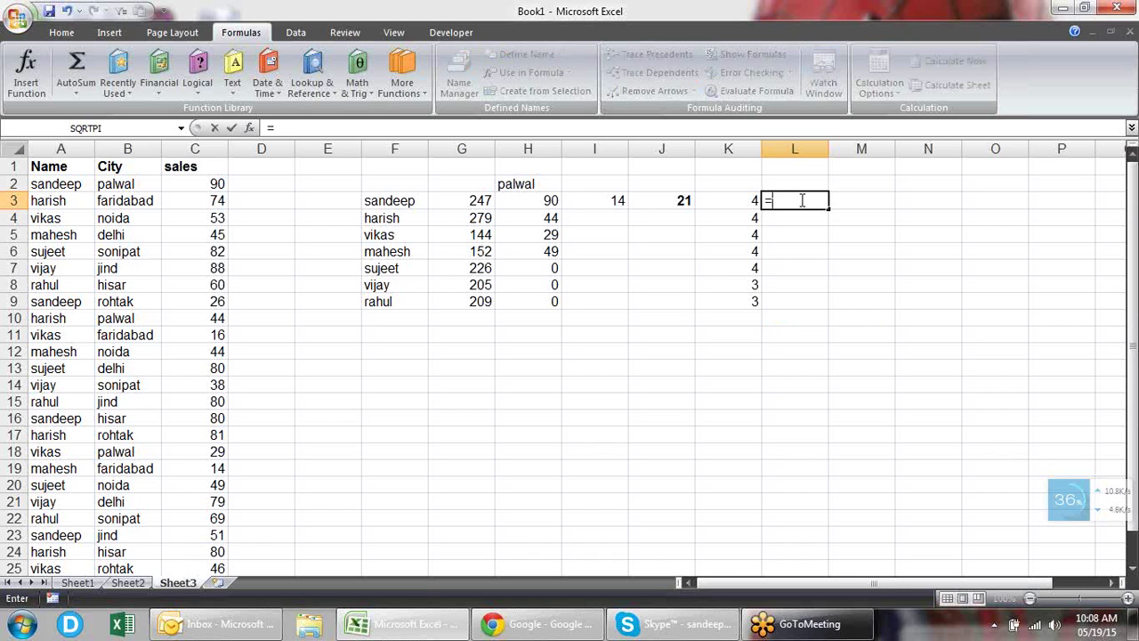
type("con")
key("BackSpace")
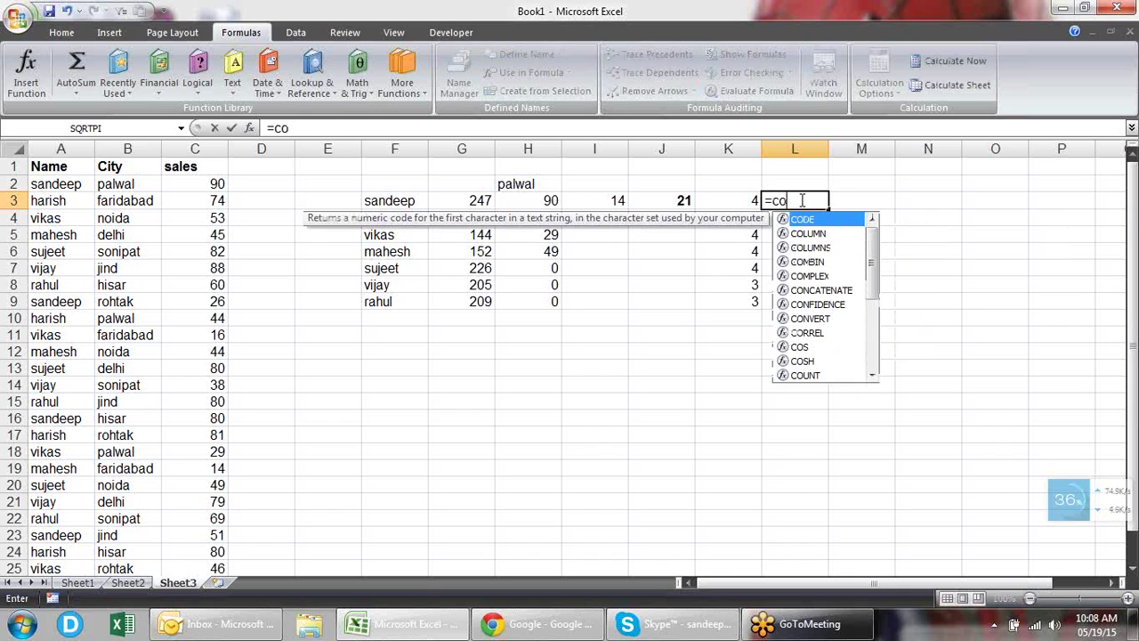
type("u")
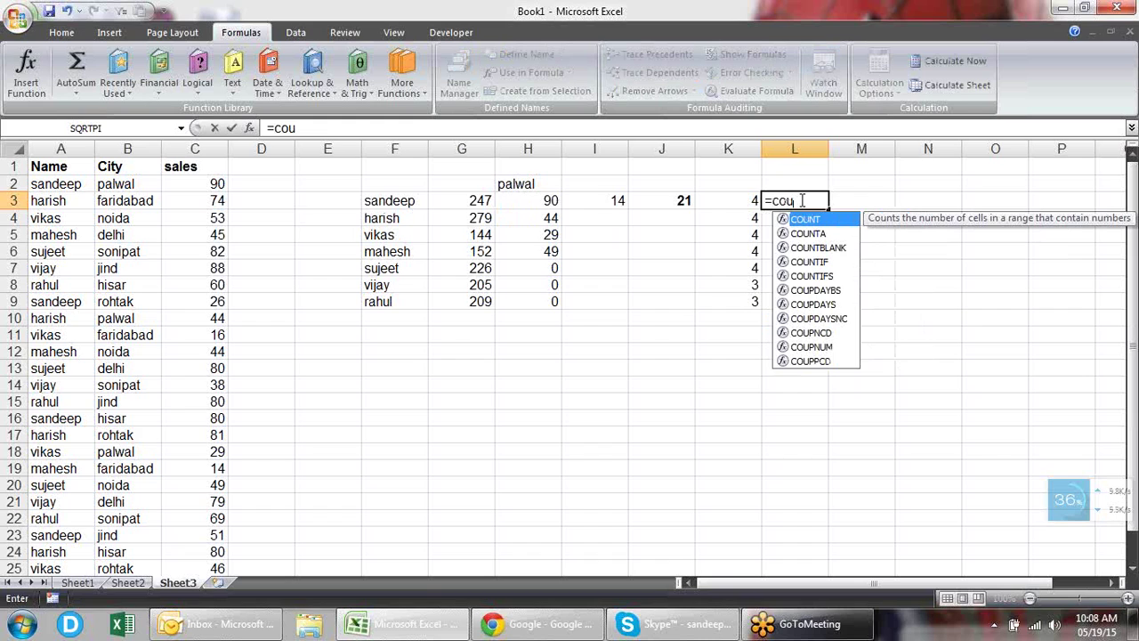
key("Down")
key("Down")
key("Down")
key("Down")
key("Tab")
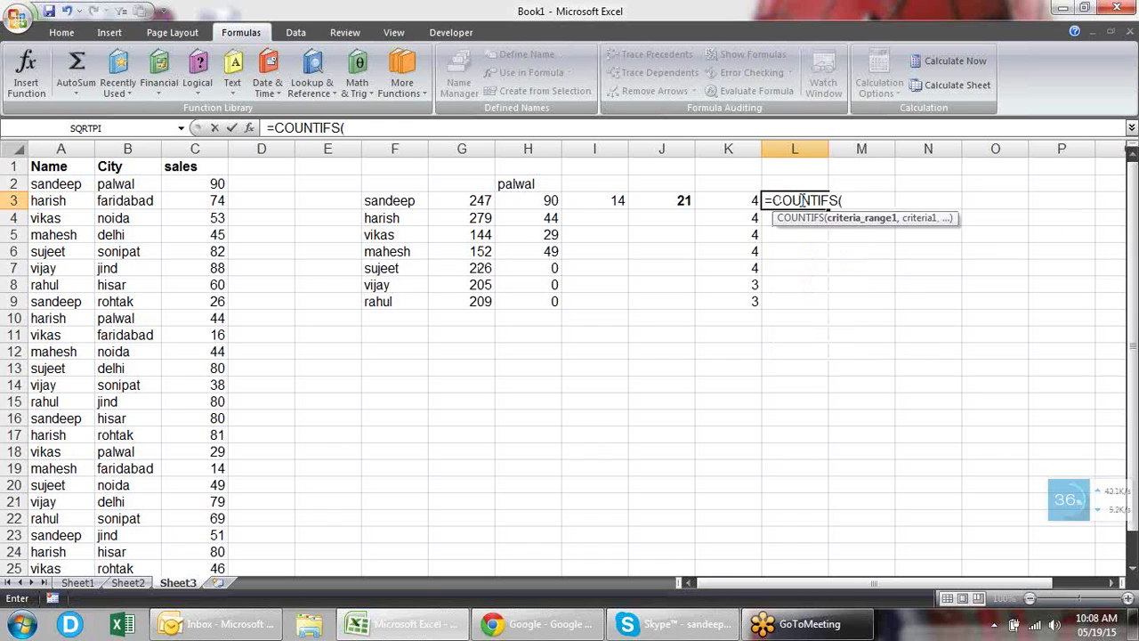
left_click(56, 139)
type(",")
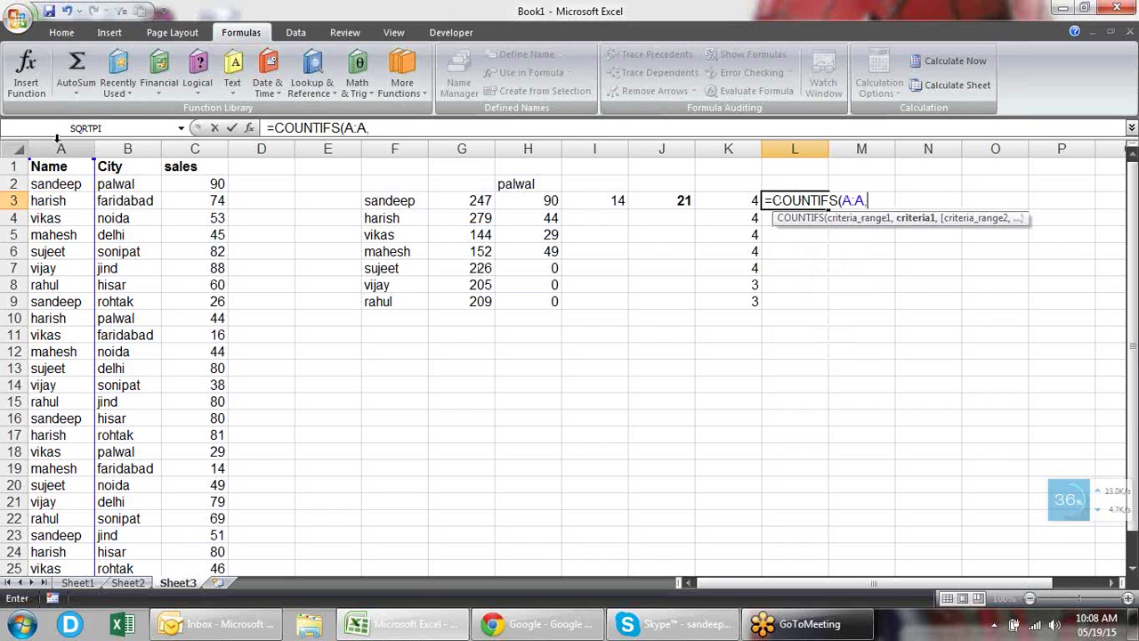
left_click(422, 202)
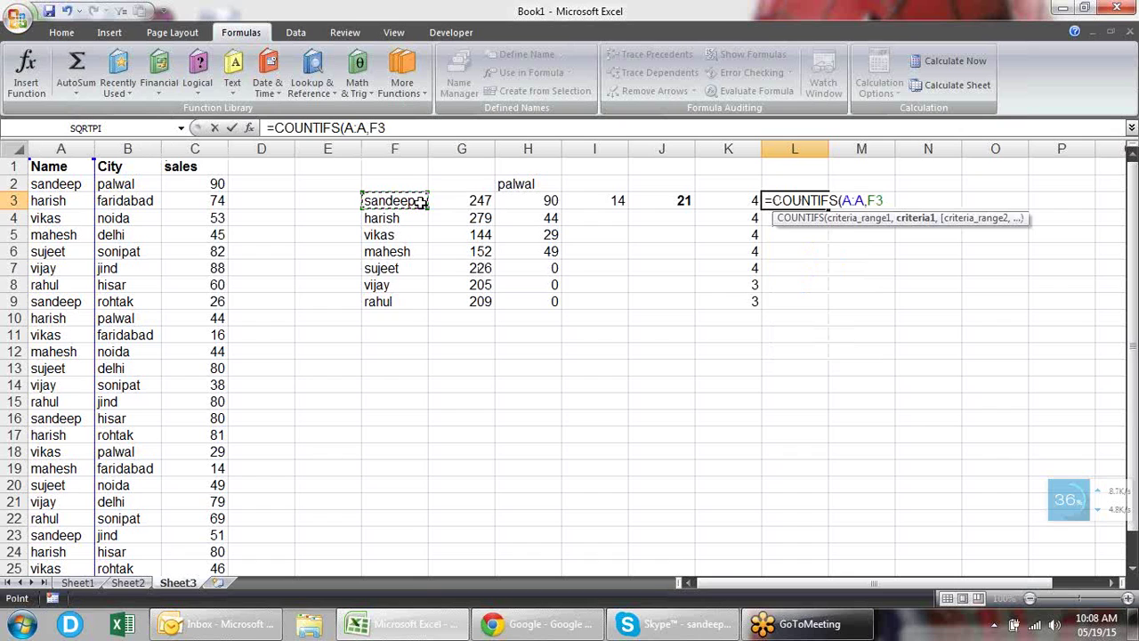
type(",")
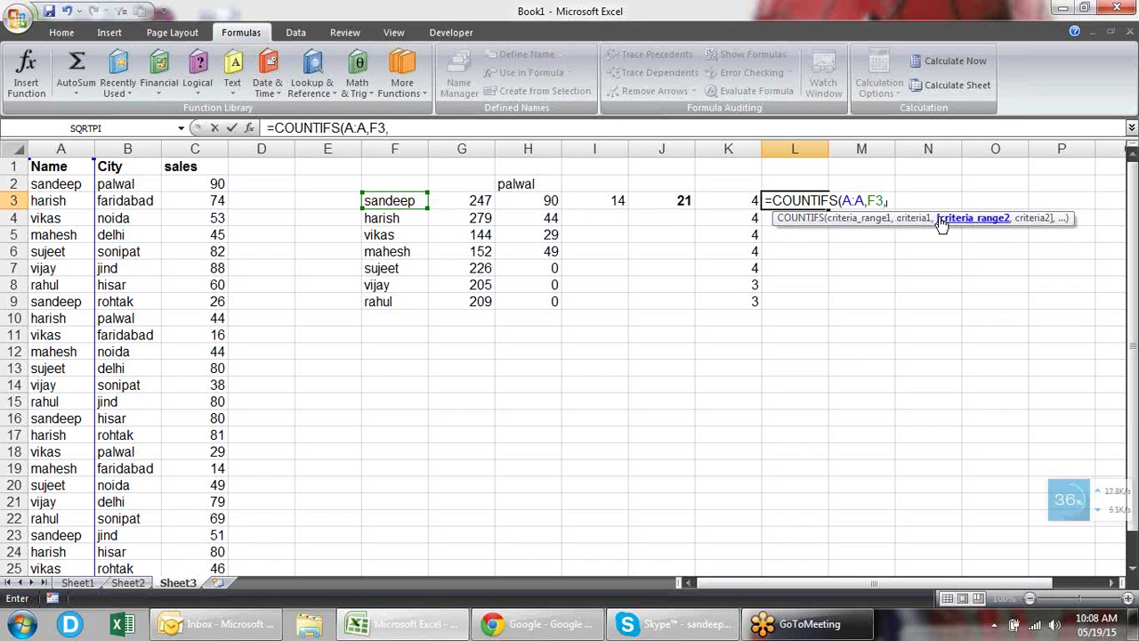
key("F1")
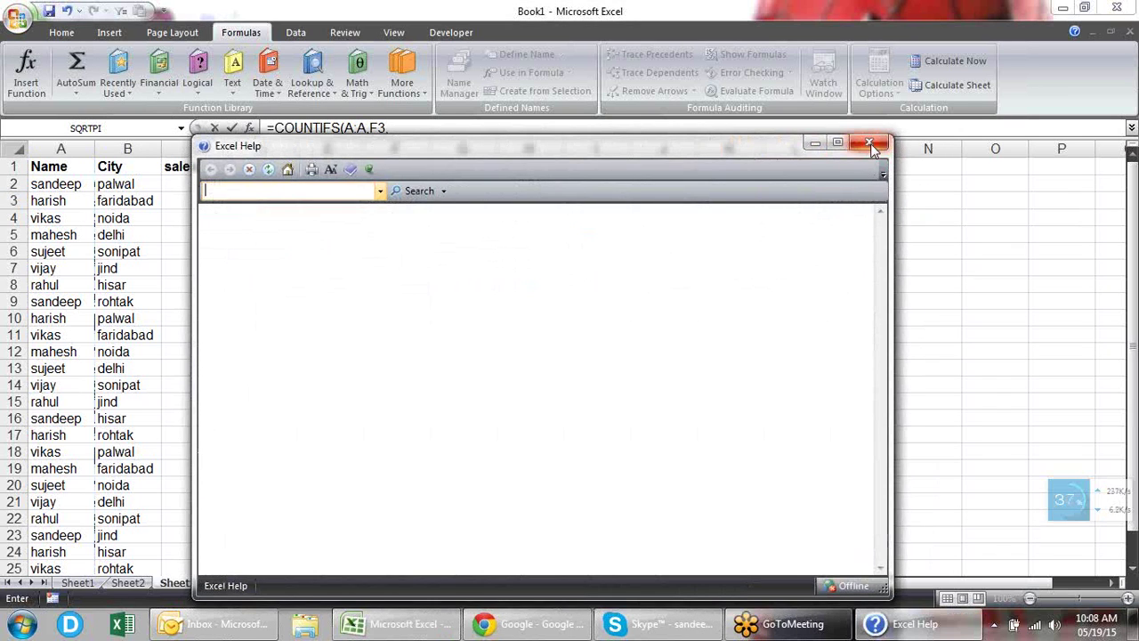
left_click(870, 143)
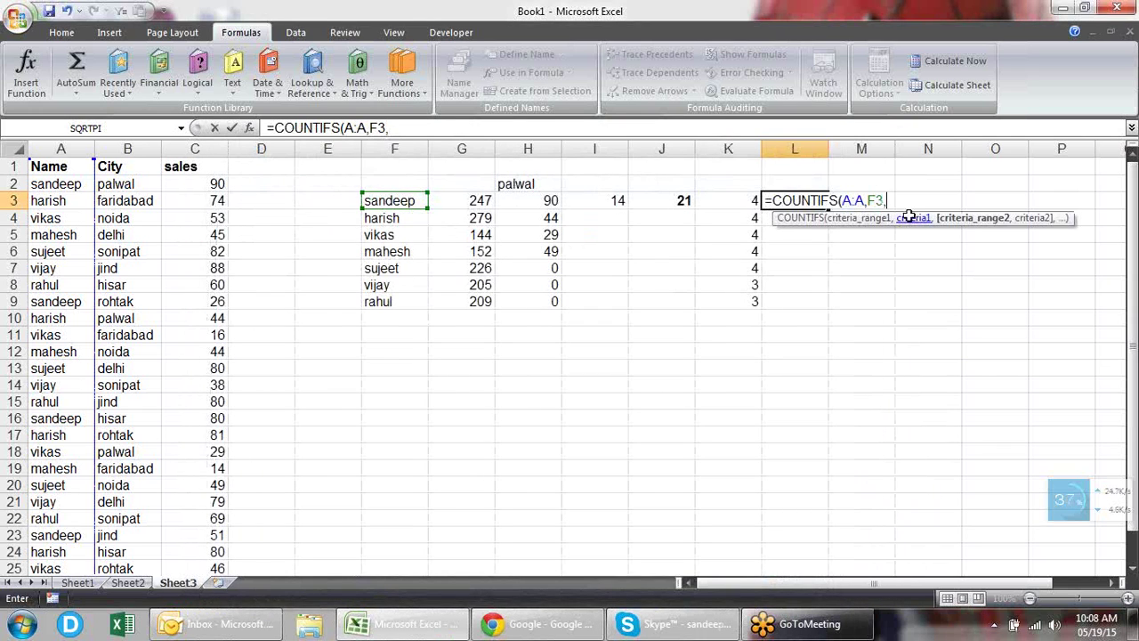
Step: Add the B:B, $H$2 palwal criterion and fill L3:L9, giving 1, 1, 1, 1, 0, 0, 0
left_click(130, 148)
type(",")
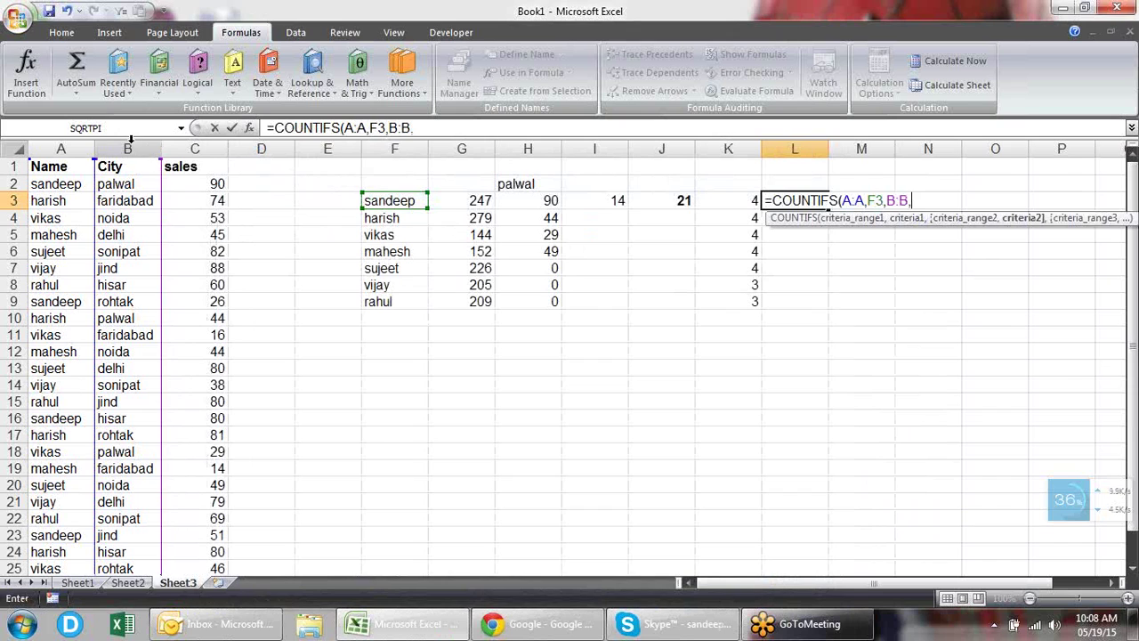
left_click(534, 184)
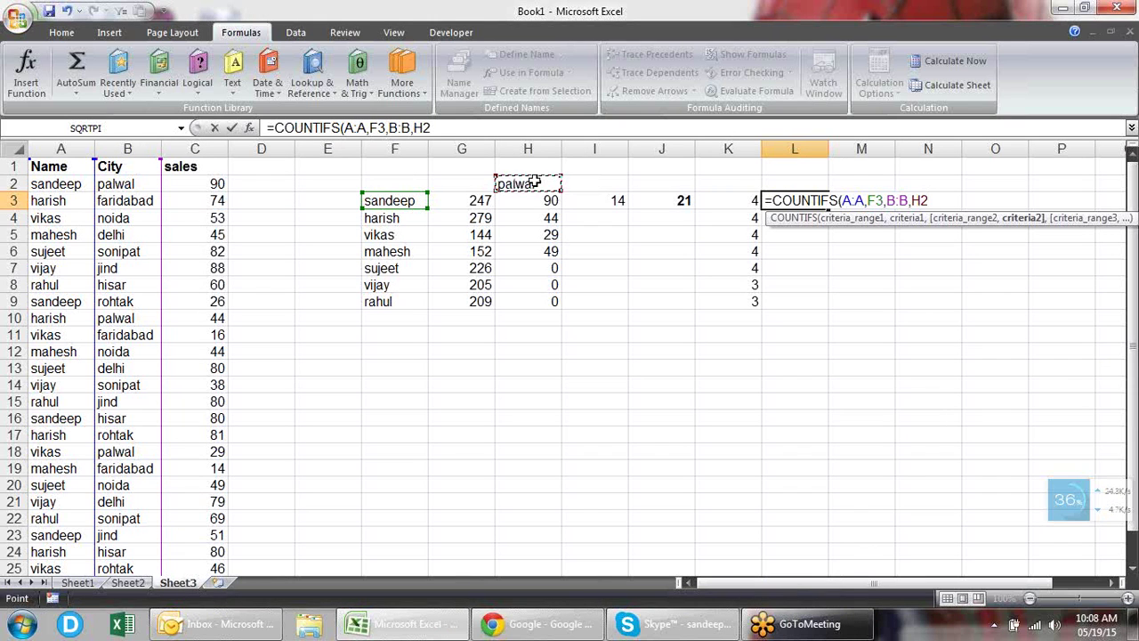
key("F4")
key("Return")
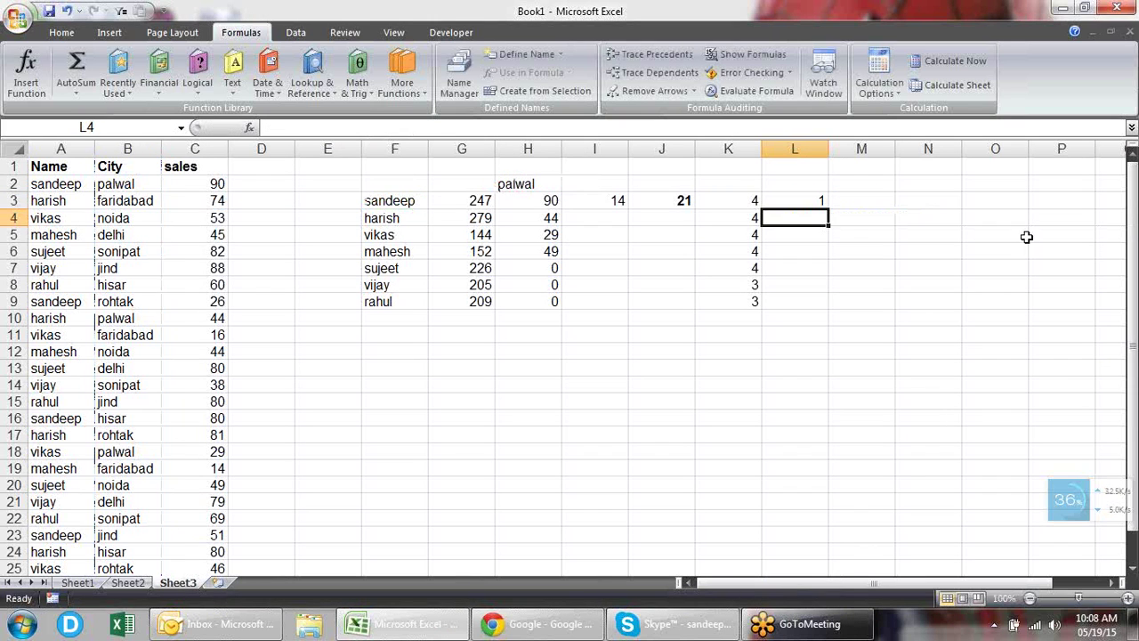
left_click(816, 199)
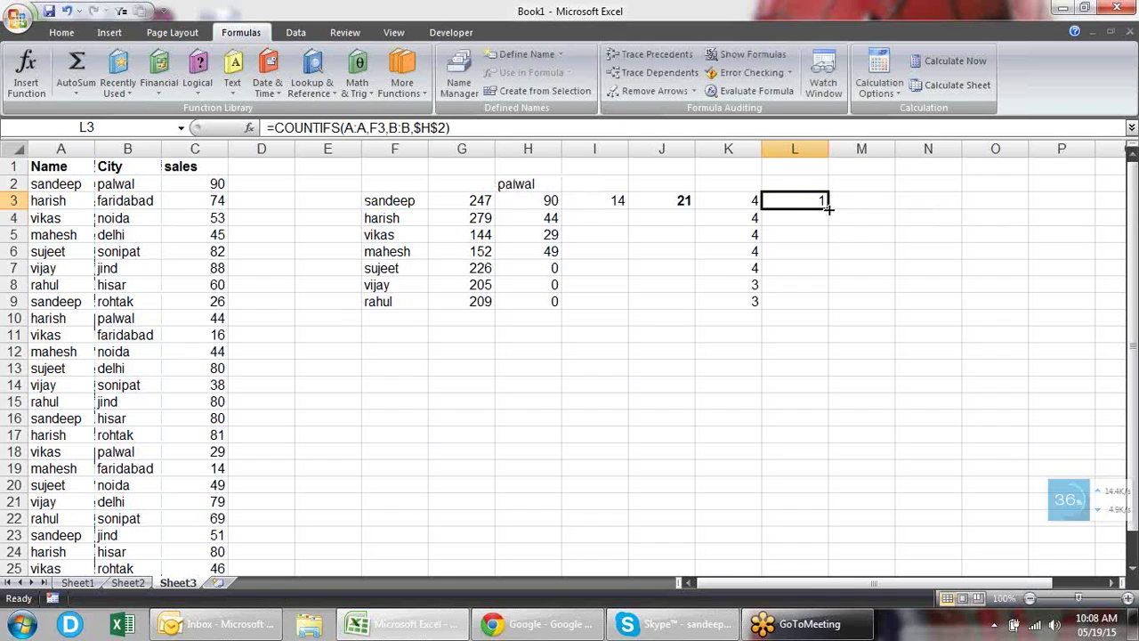
double_click(827, 207)
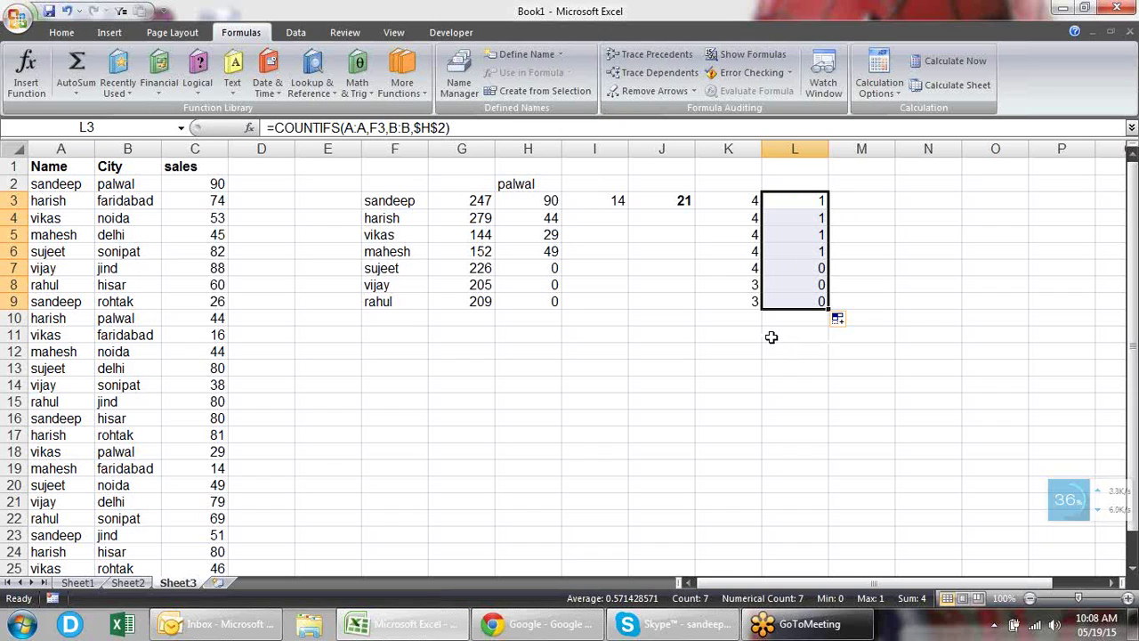
left_click(454, 350)
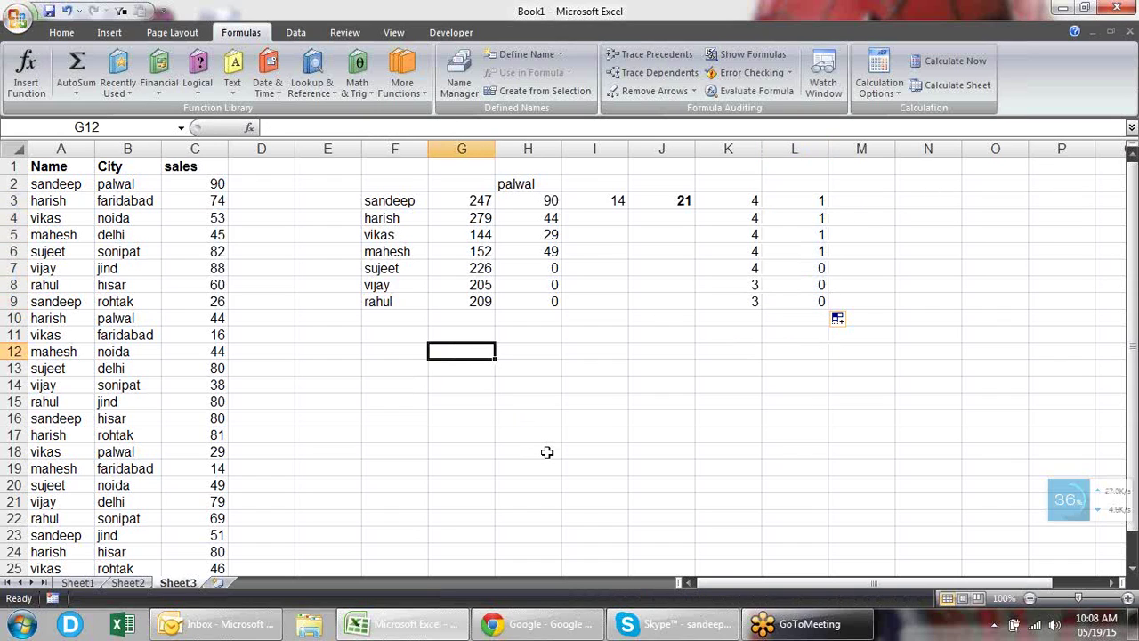
Step: Enter =COUNTIF(A:A,"s*") in G12 to count names beginning with s
type("=")
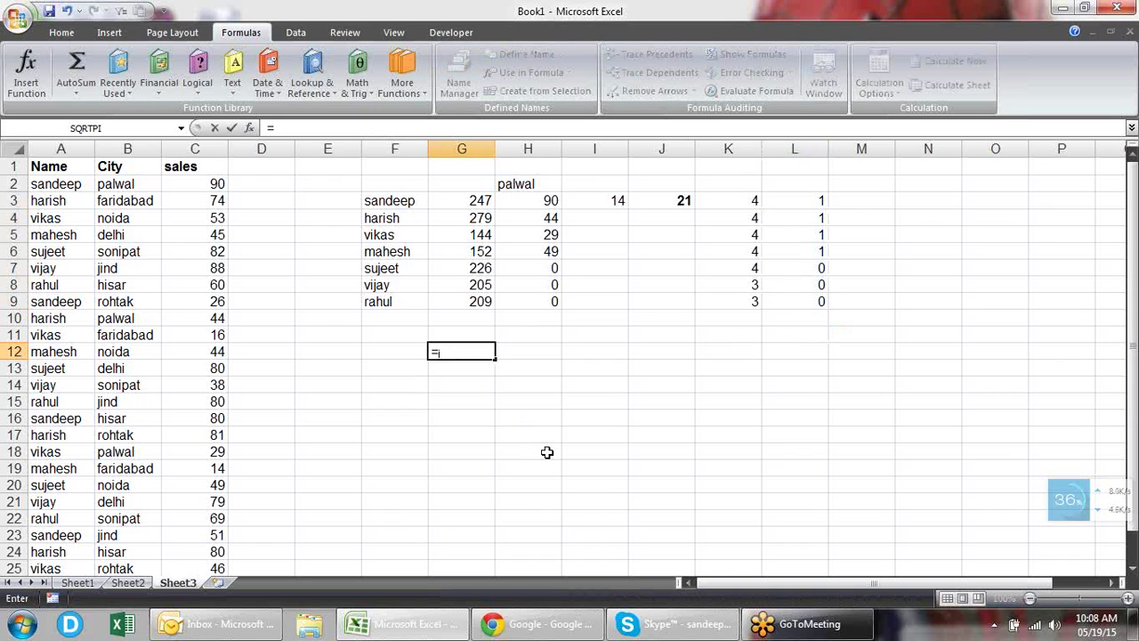
type("cou")
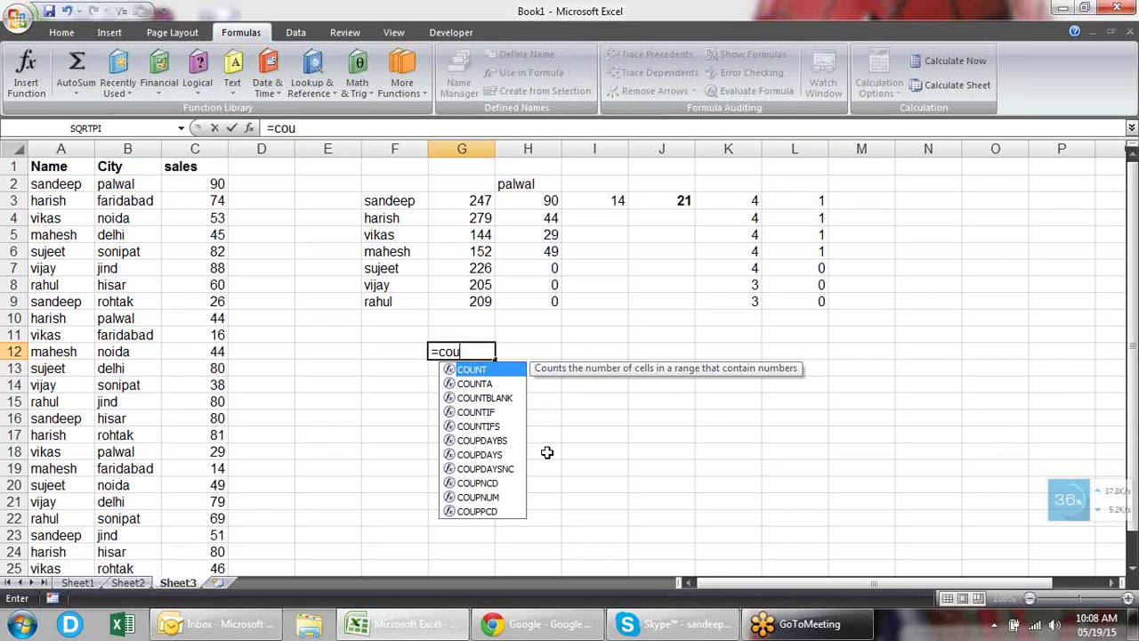
type("n")
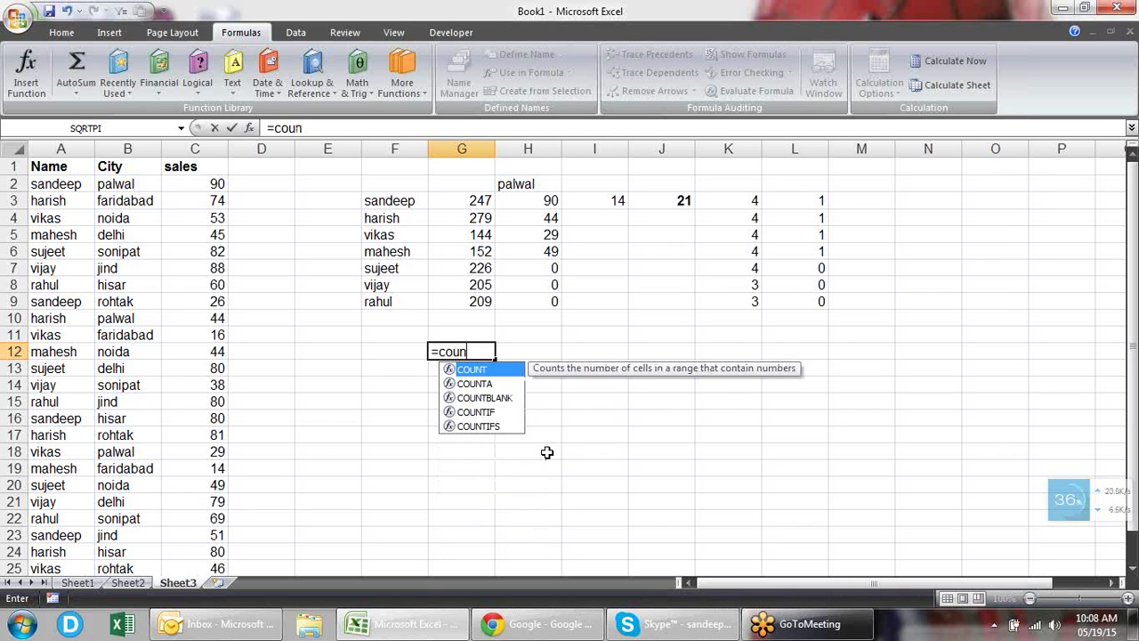
key("Down")
key("Down")
key("Down")
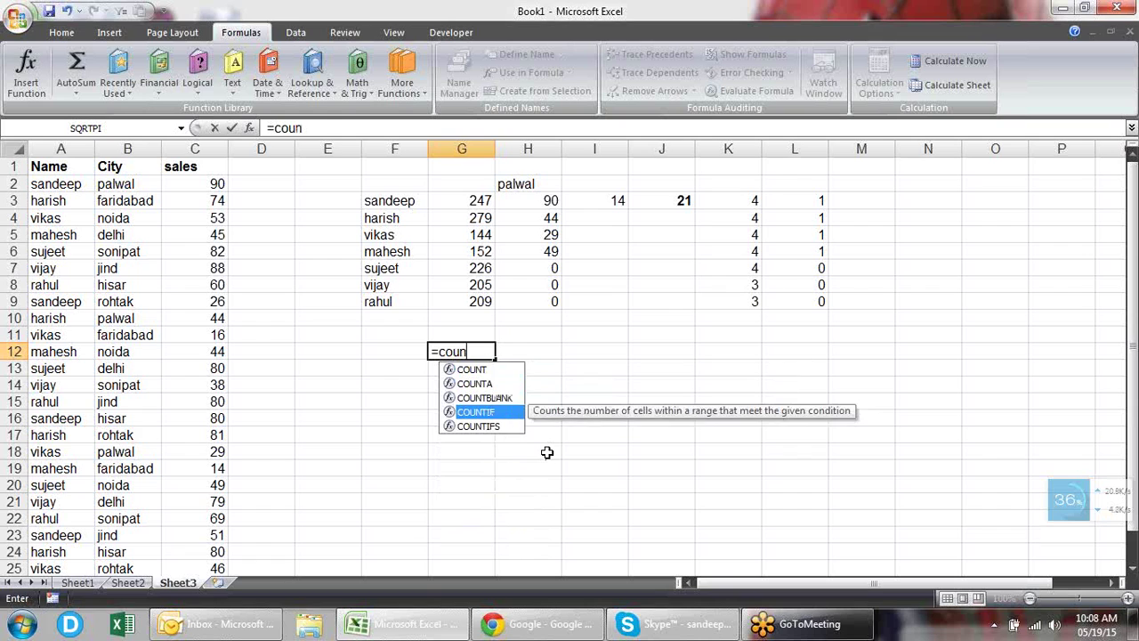
key("Tab")
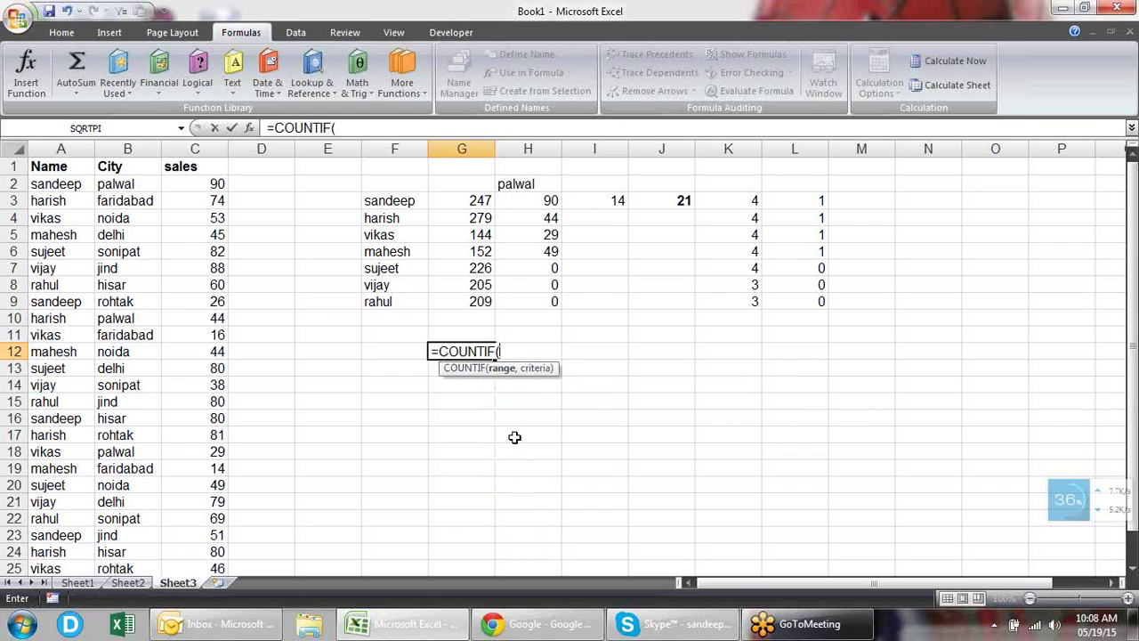
left_click(78, 149)
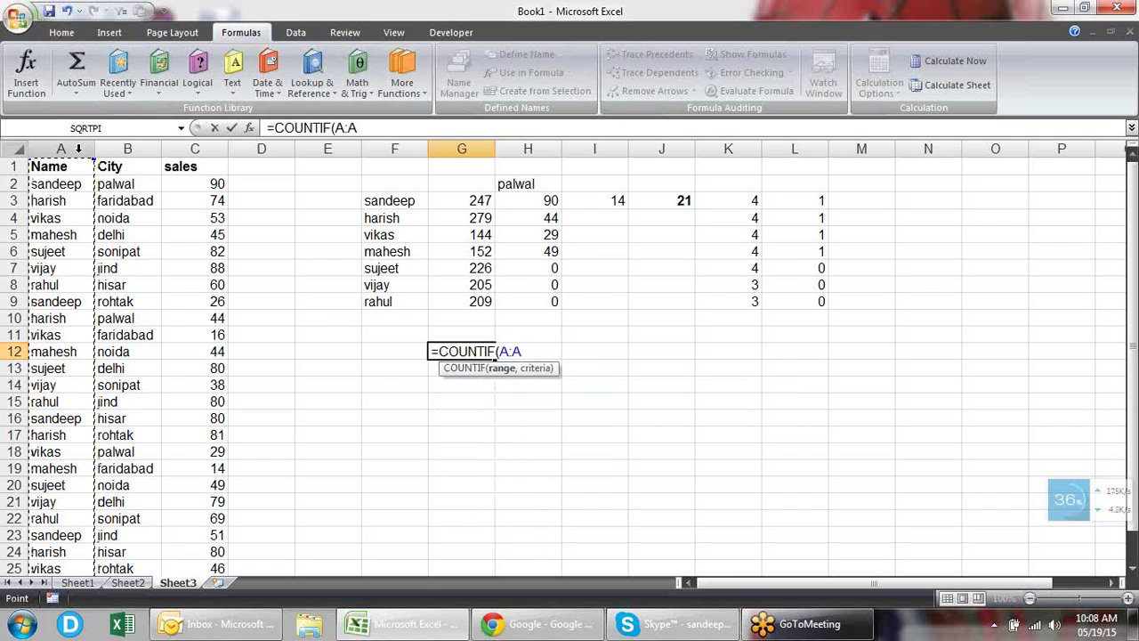
type(",")
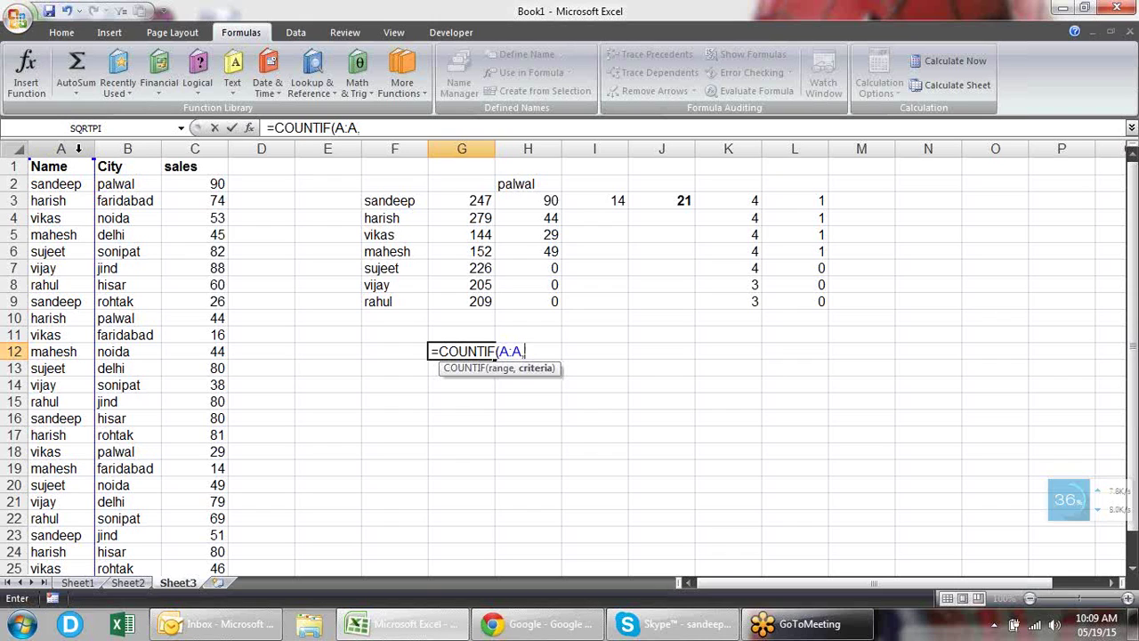
type("\"")
type("s")
type("*")
type("\"")
type(")")
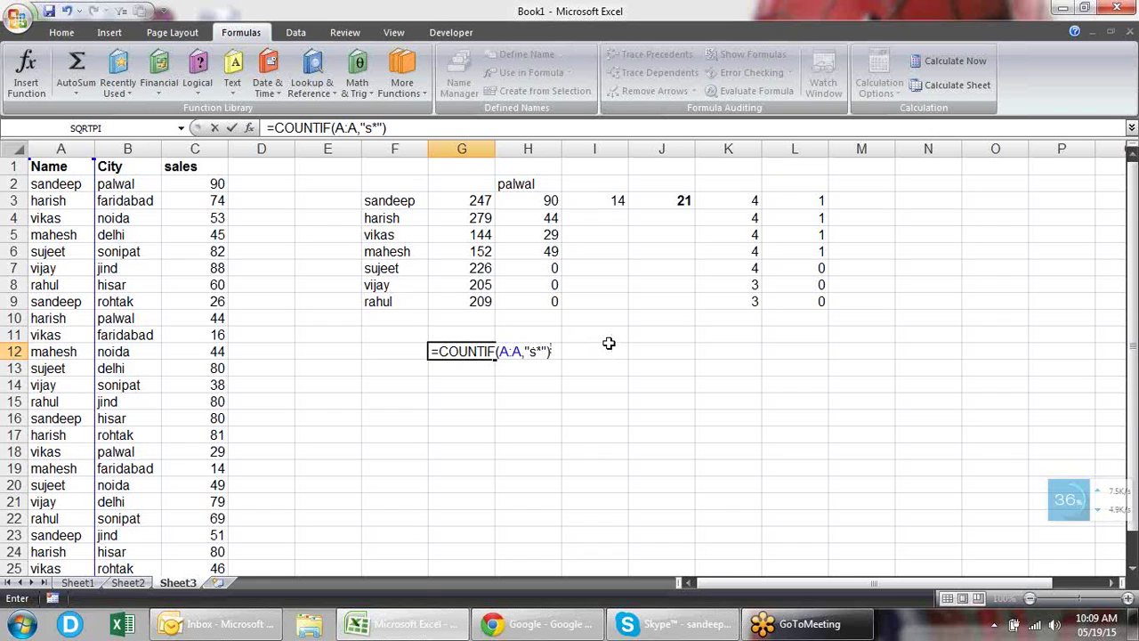
key("Return")
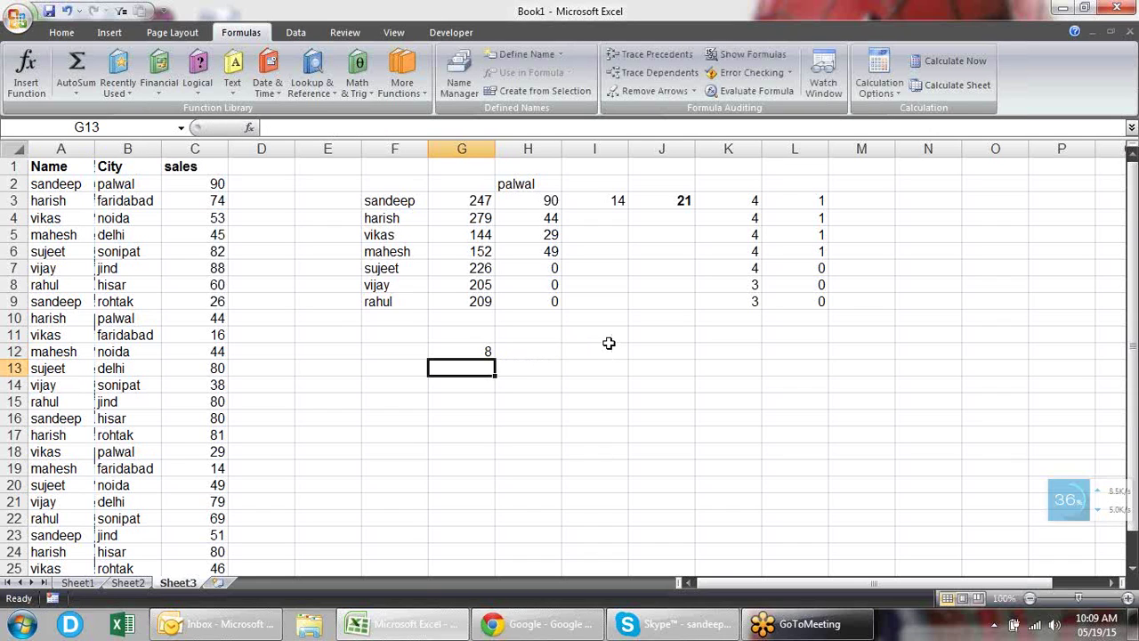
Step: Try G12's COUNTIF criterion as "h*", then add a leading asterisk
key("Up")
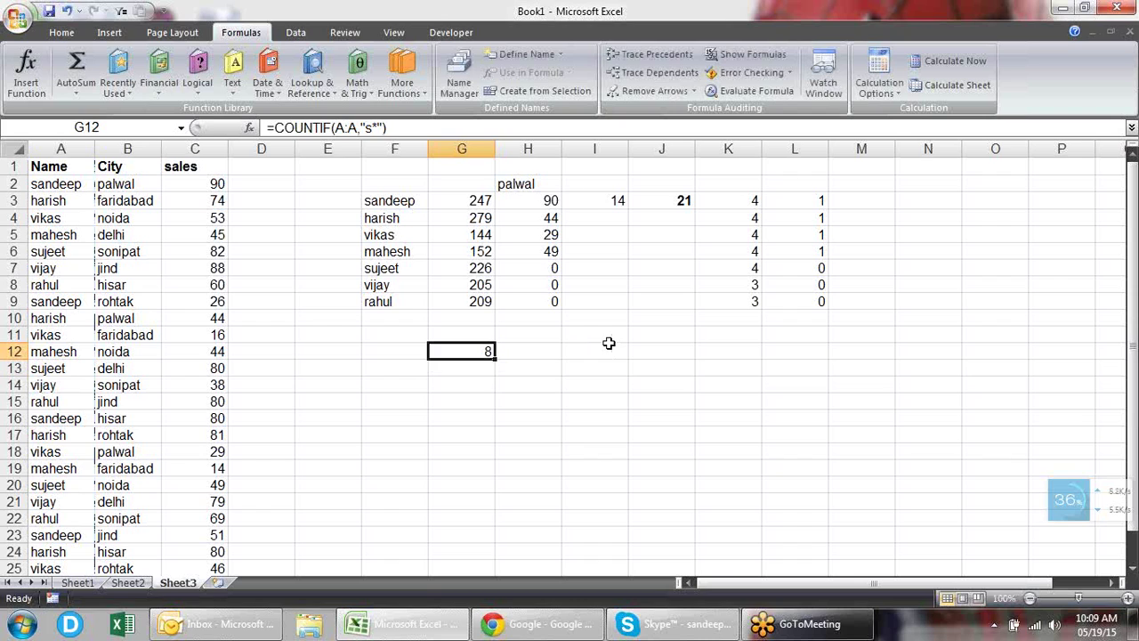
key("F2")
key("Left")
key("Left")
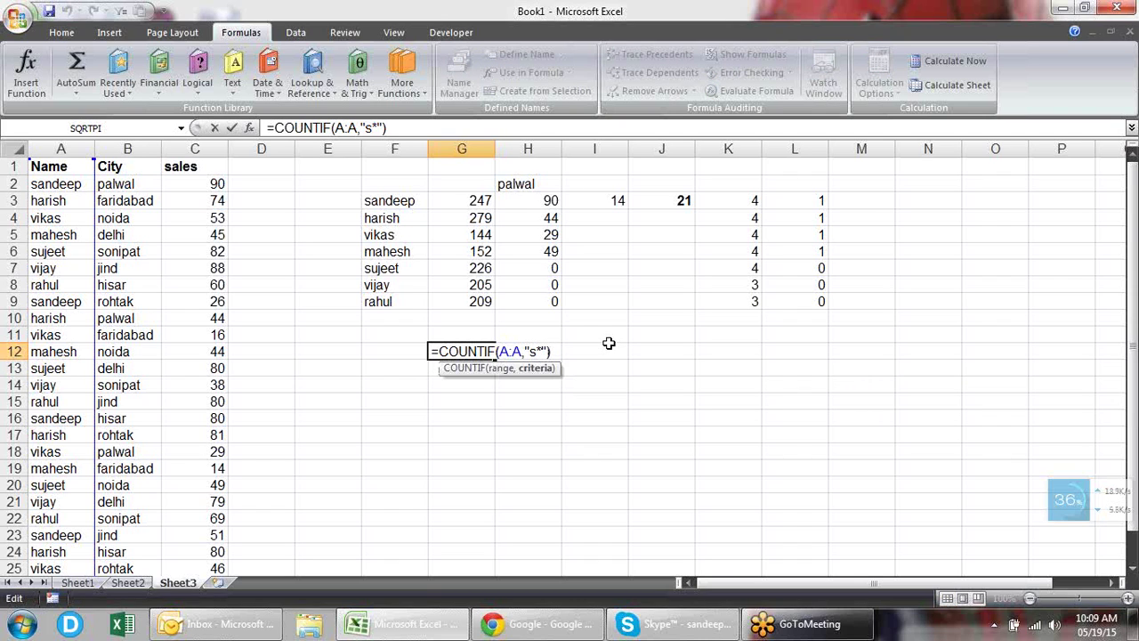
key("BackSpace")
key("BackSpace")
type("h")
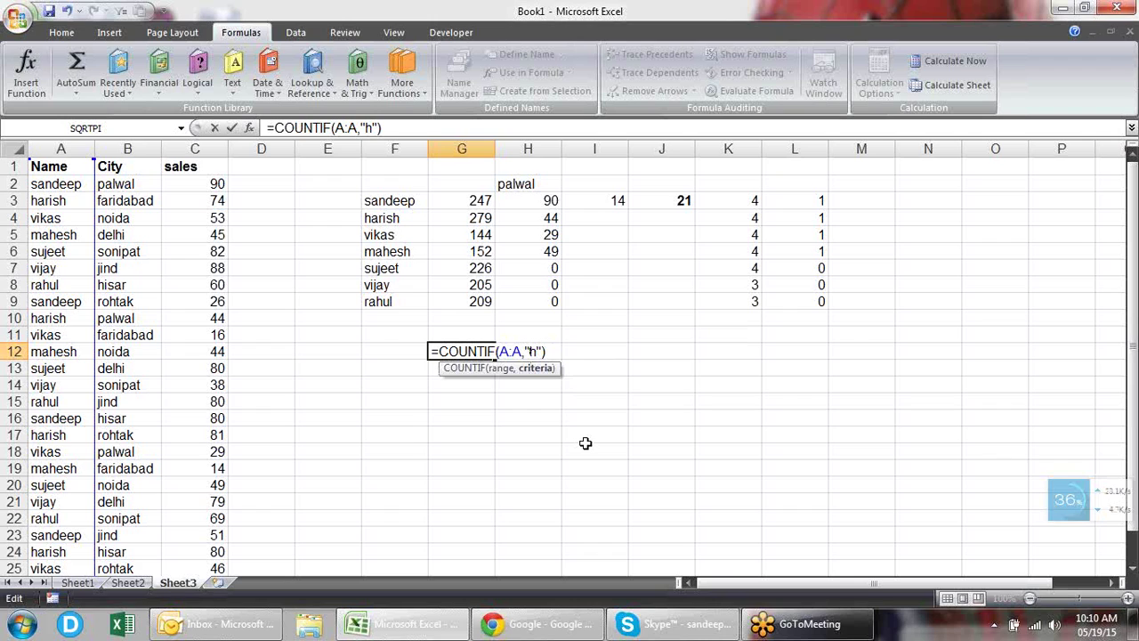
type("*")
key("Return")
key("Up")
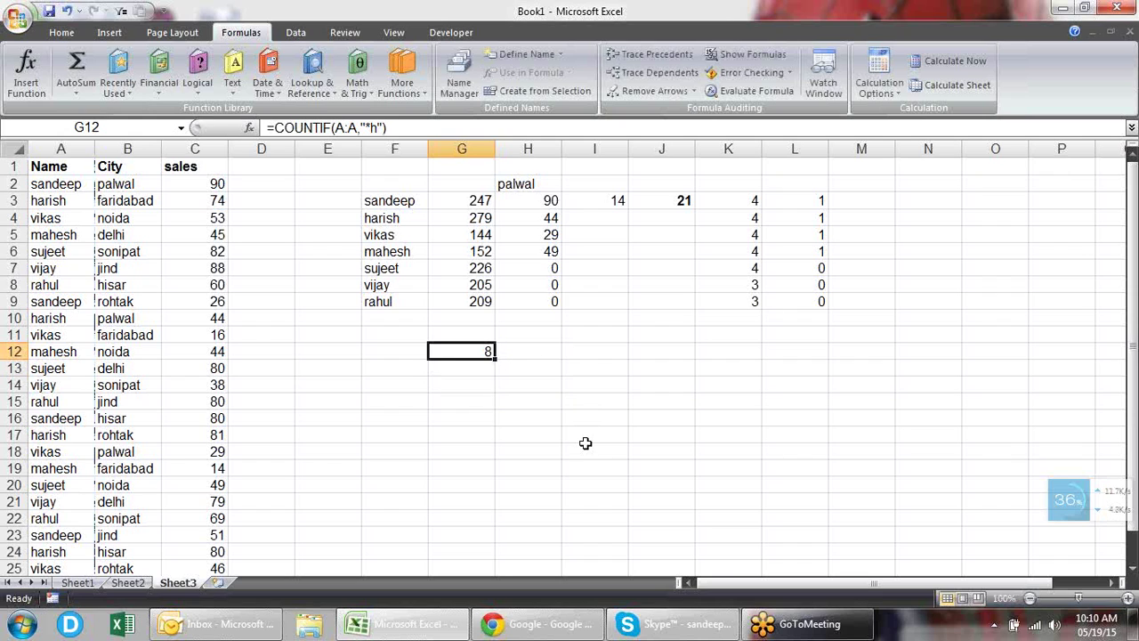
key("F2")
key("Left")
key("Left")
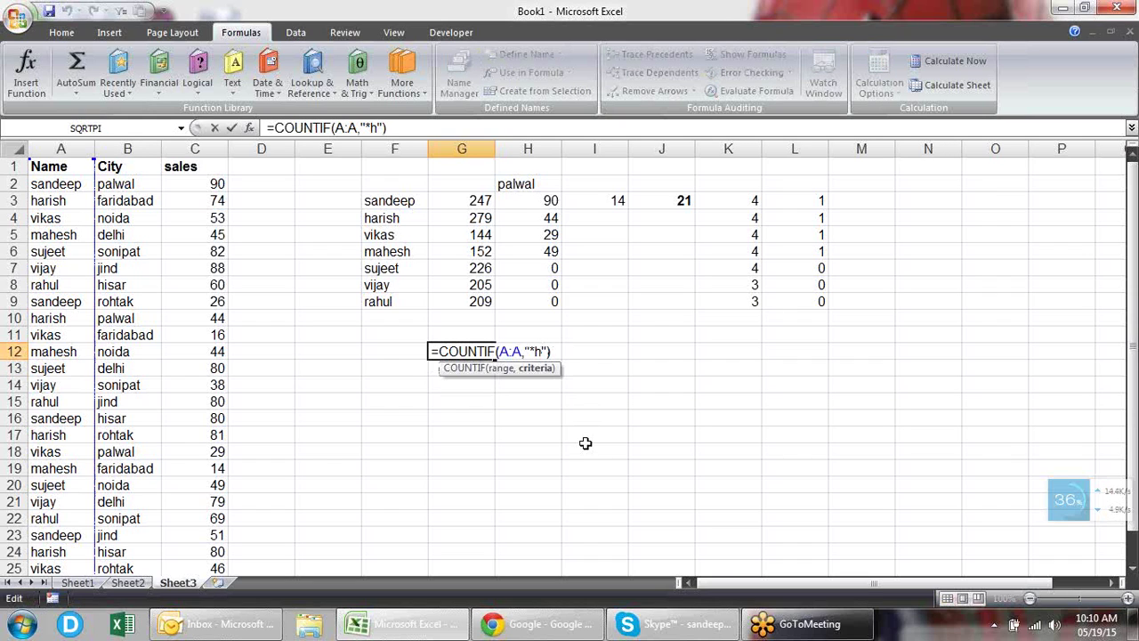
type("*")
key("Return")
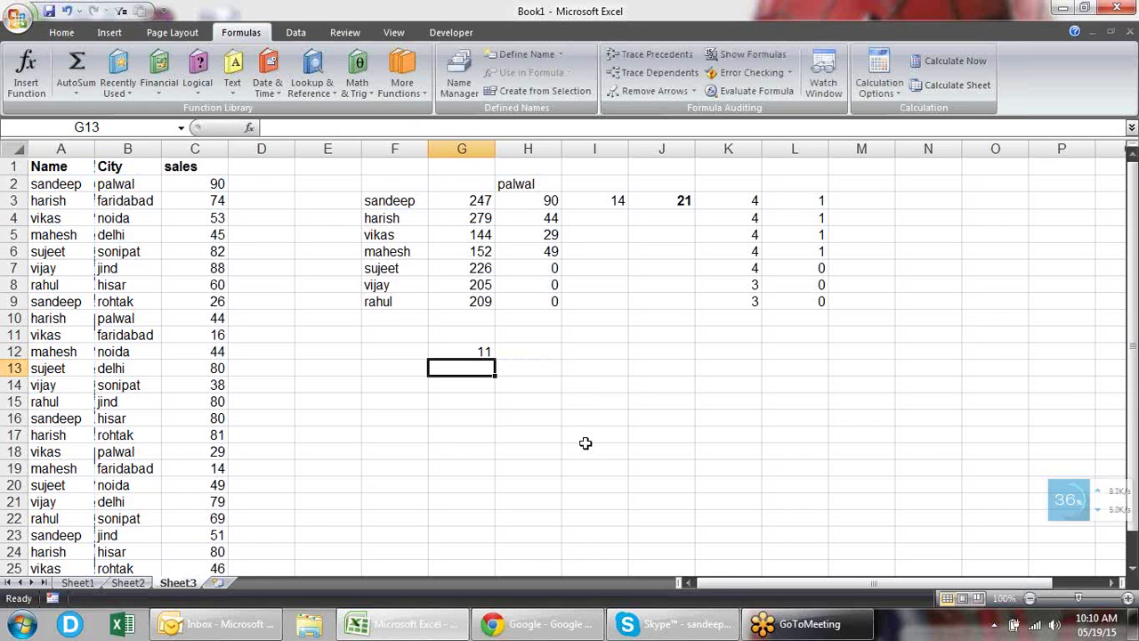
Step: Rewrite G12 as =COUNTIF(A:A,"*h*") to count the 11 names containing h
key("Up")
key("F2")
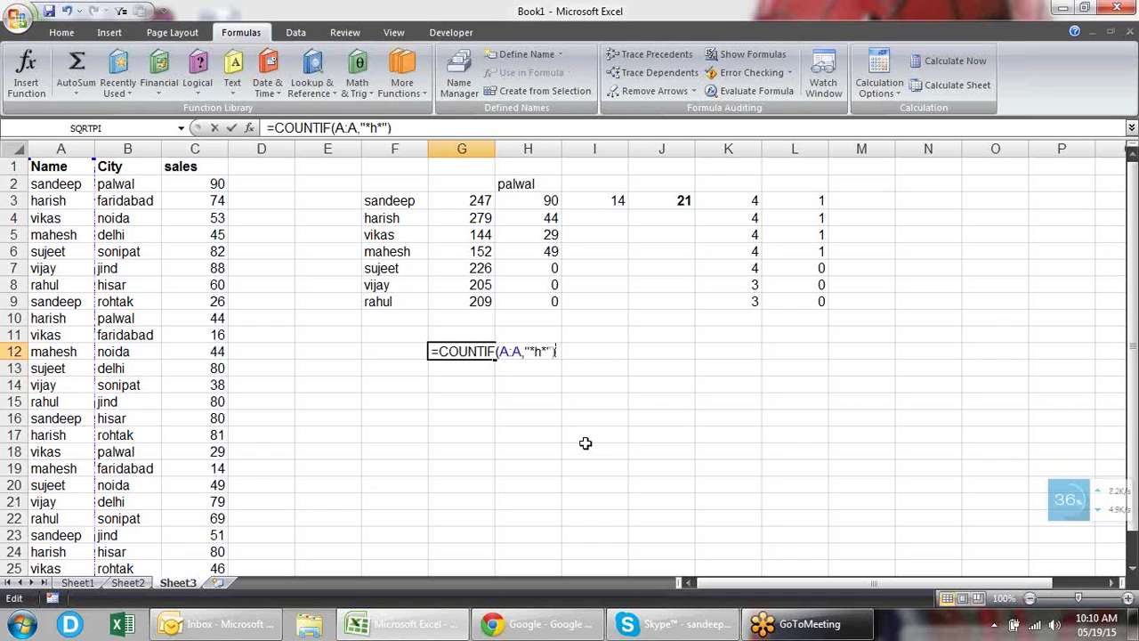
key("Left")
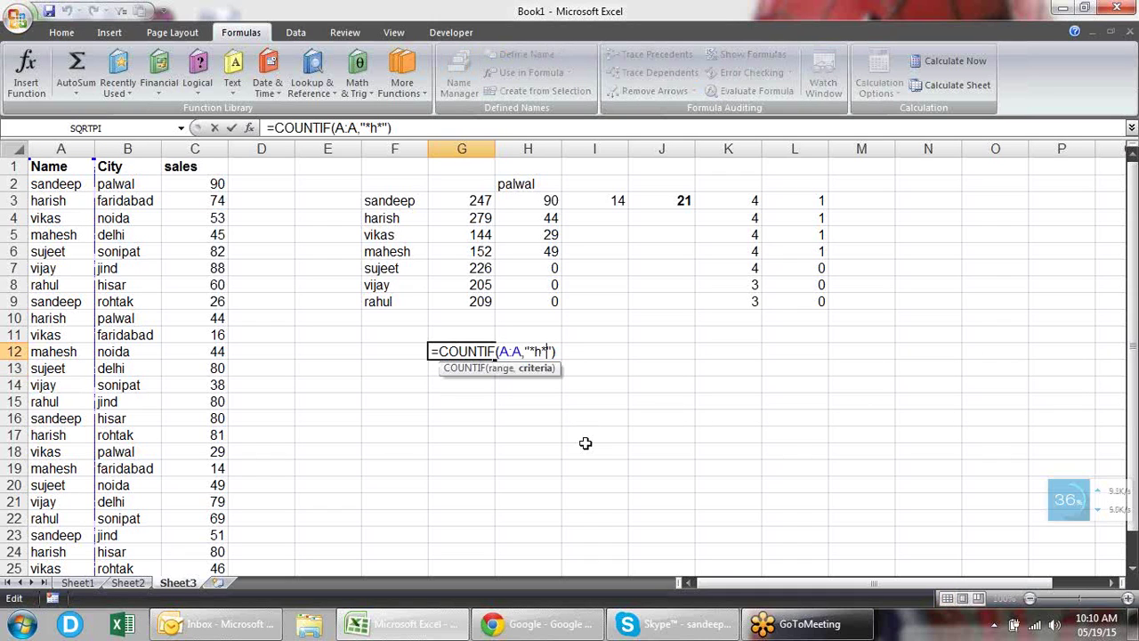
key("BackSpace")
key("BackSpace")
key("BackSpace")
type("sand")
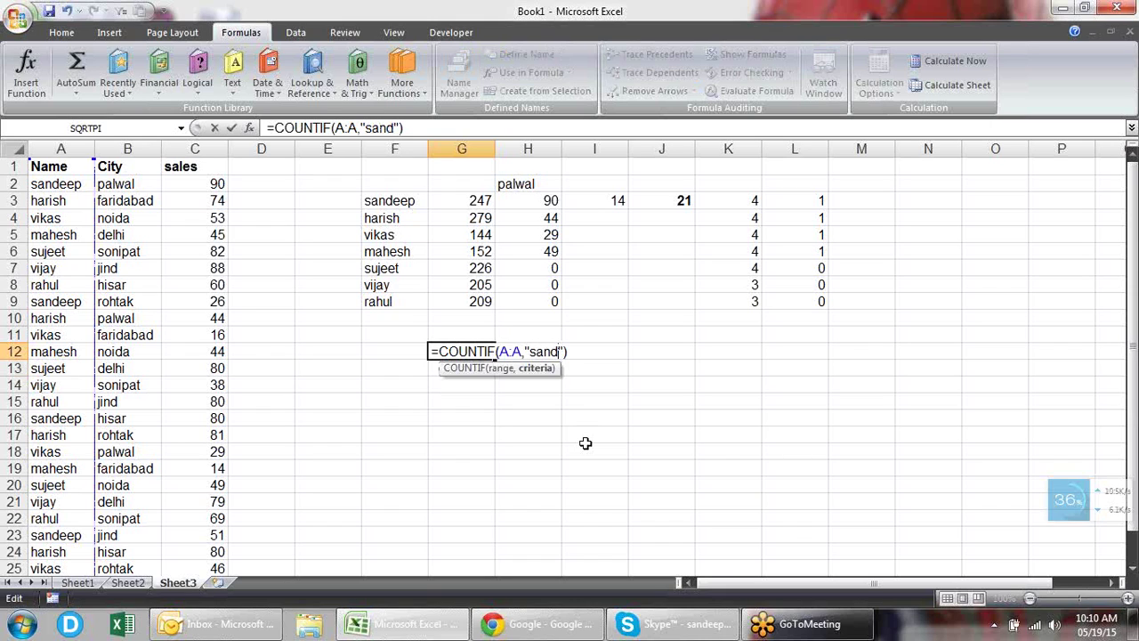
key("BackSpace")
key("BackSpace")
key("BackSpace")
key("BackSpace")
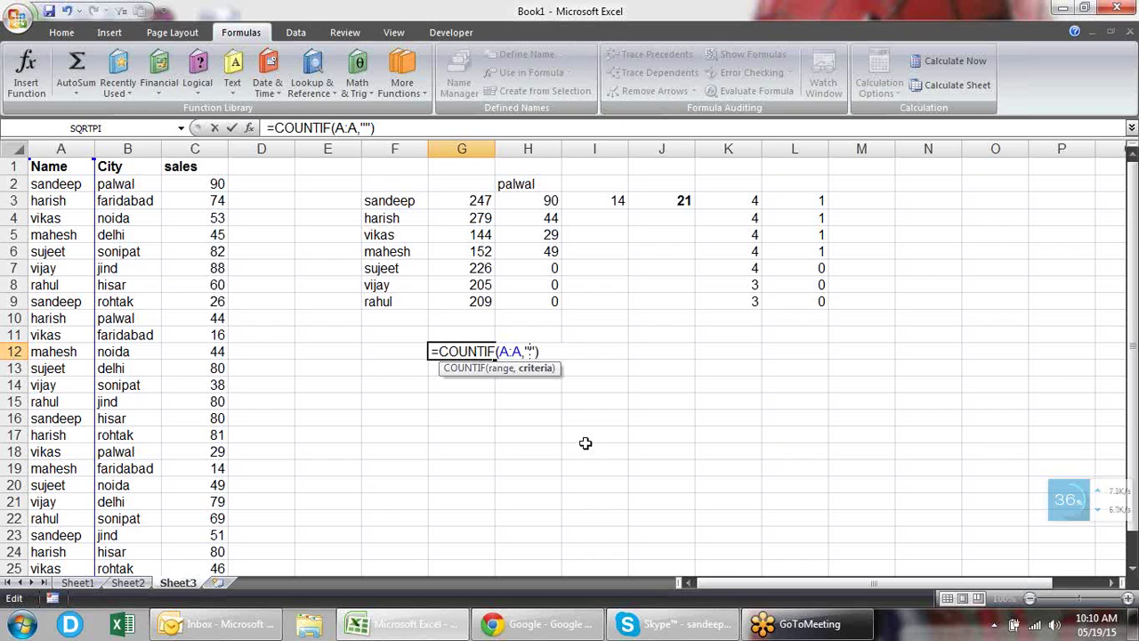
type("*h*")
key("ctrl+Return")
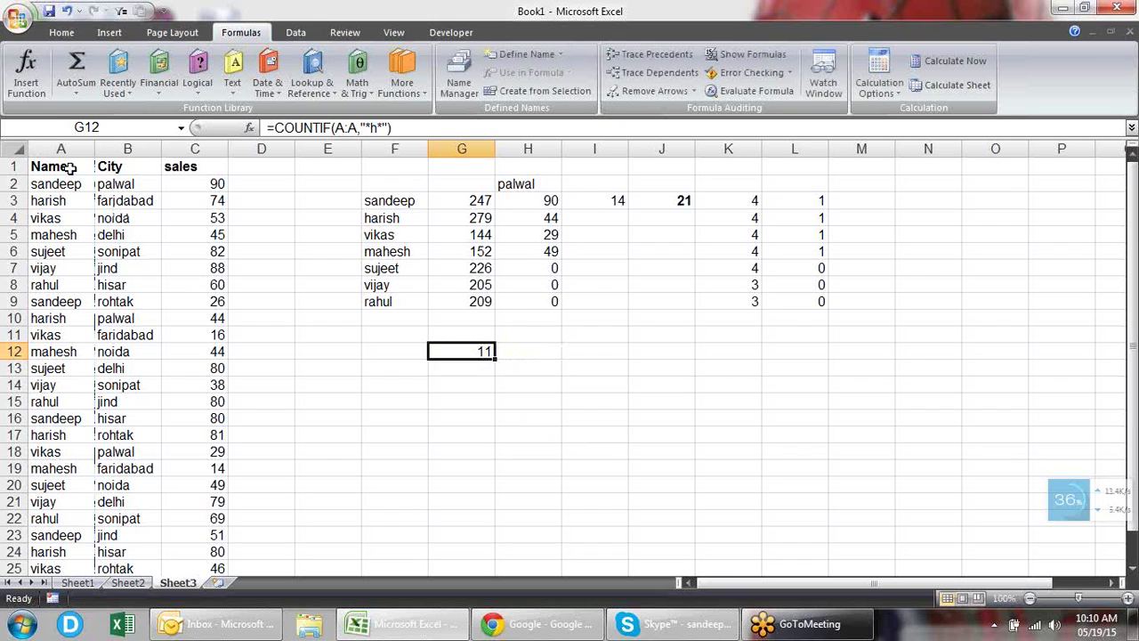
Step: Turn on AutoFilter for the A1:C1 headers and recheck the G12 count
left_click_drag(75, 166, 176, 163)
key("ctrl+shift+l")
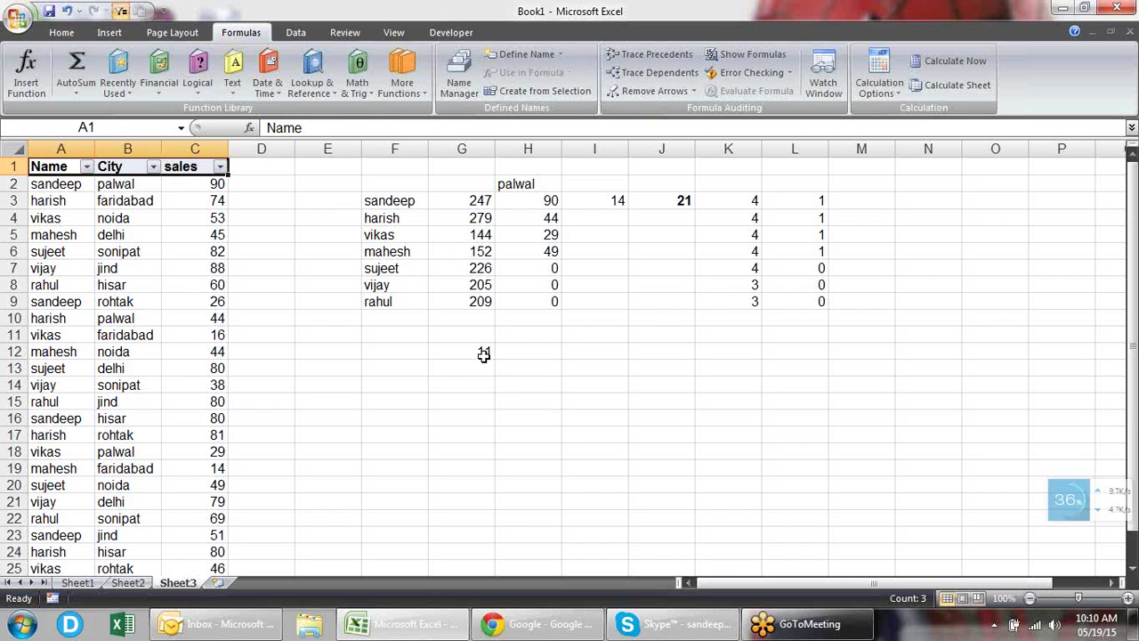
left_click(486, 359)
double_click(486, 356)
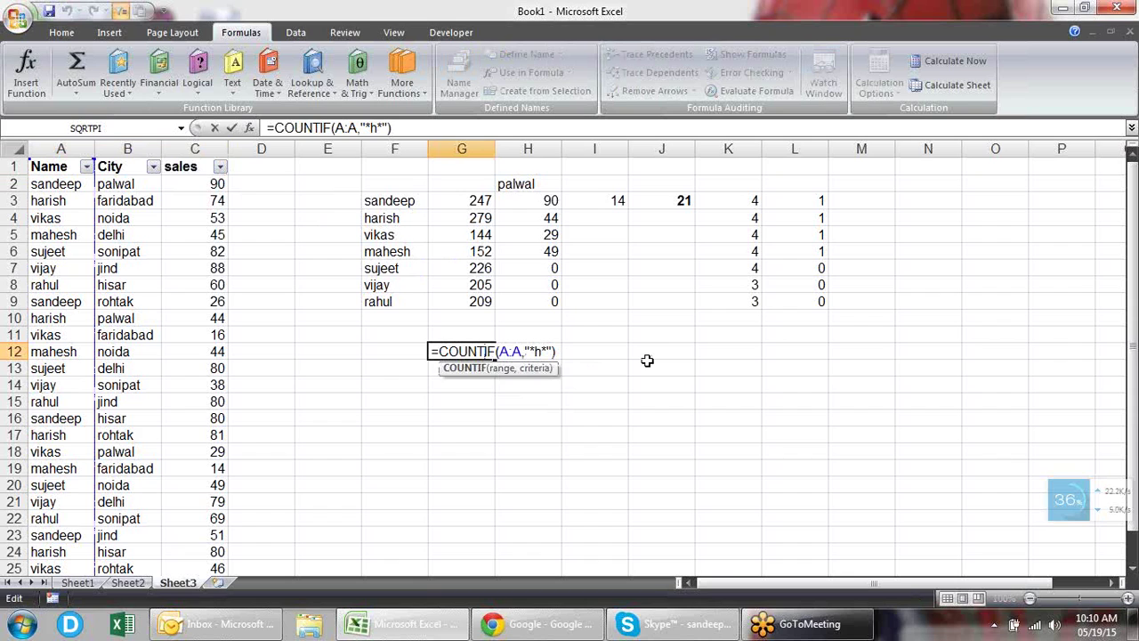
key("Return")
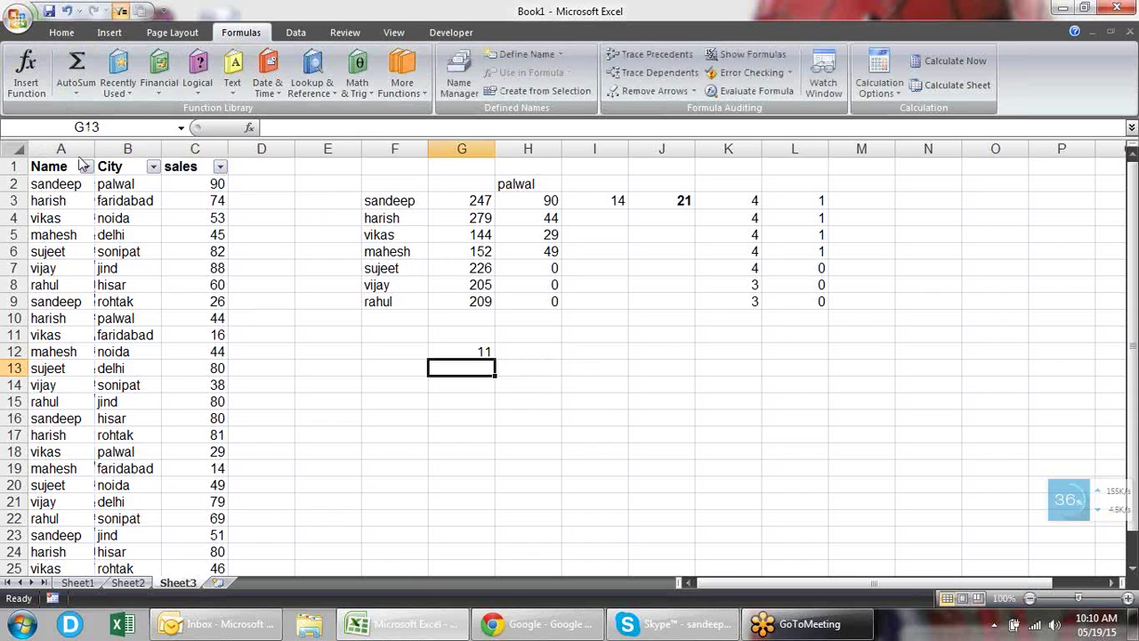
Step: Filter Name with Text Filters > Contains 'h' and select the 11 matching names
left_click(86, 166)
mouse_move(146, 275)
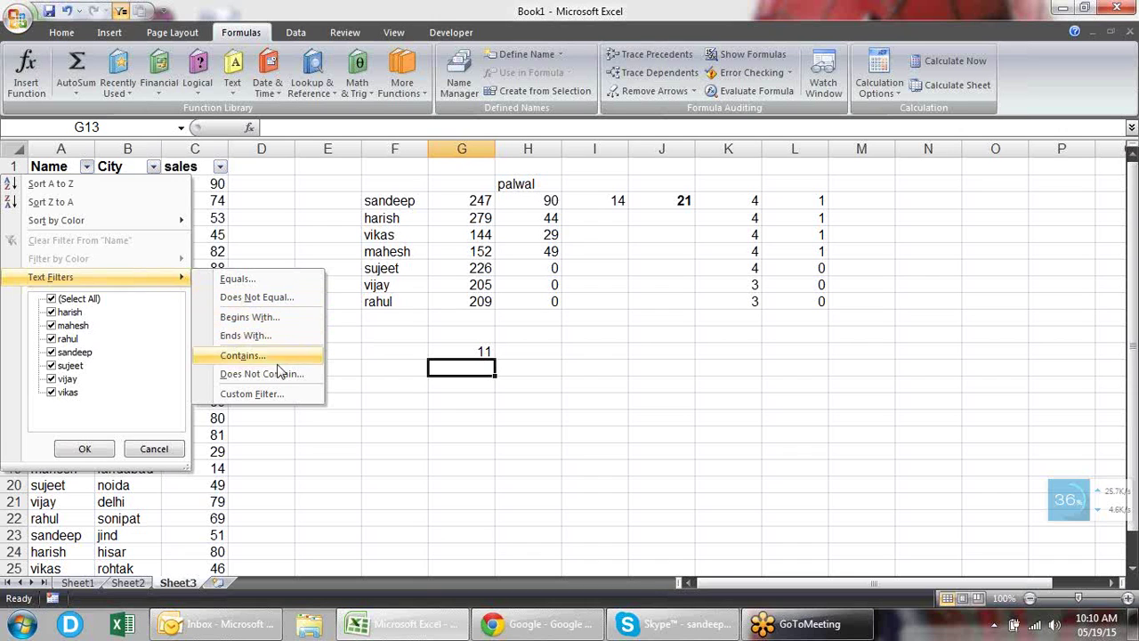
left_click(284, 354)
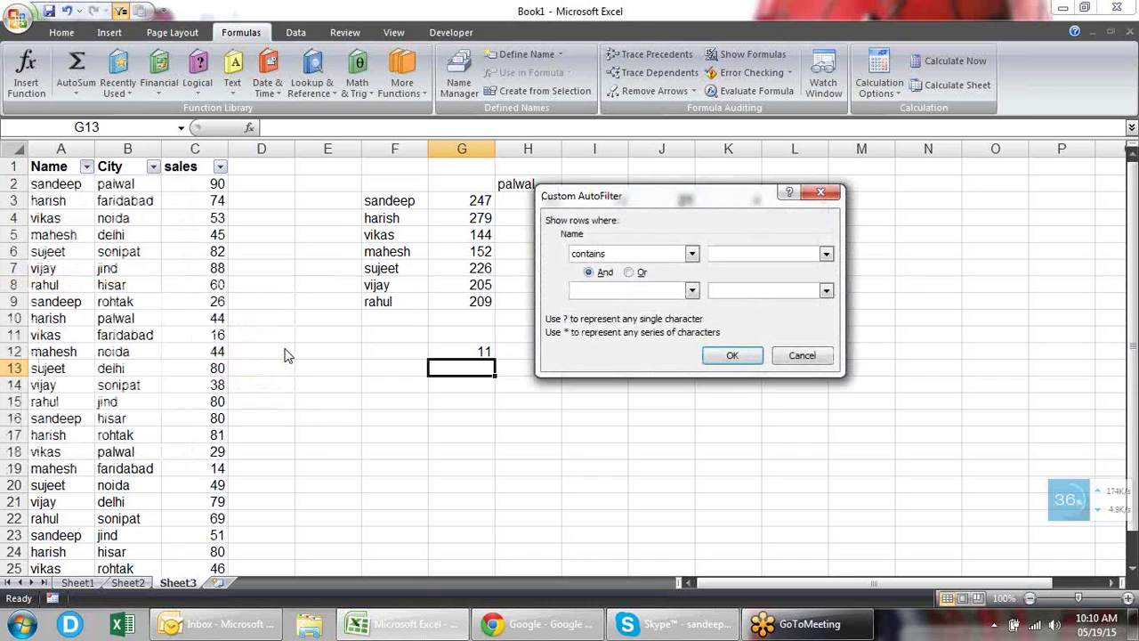
type("h")
left_click(732, 355)
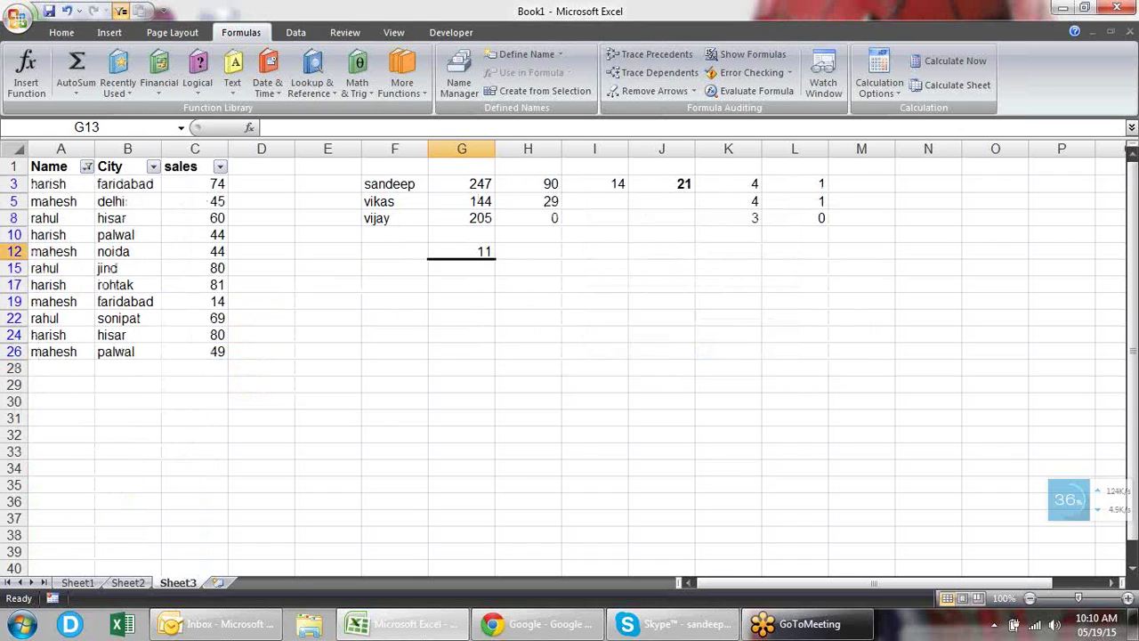
left_click_drag(66, 183, 70, 347)
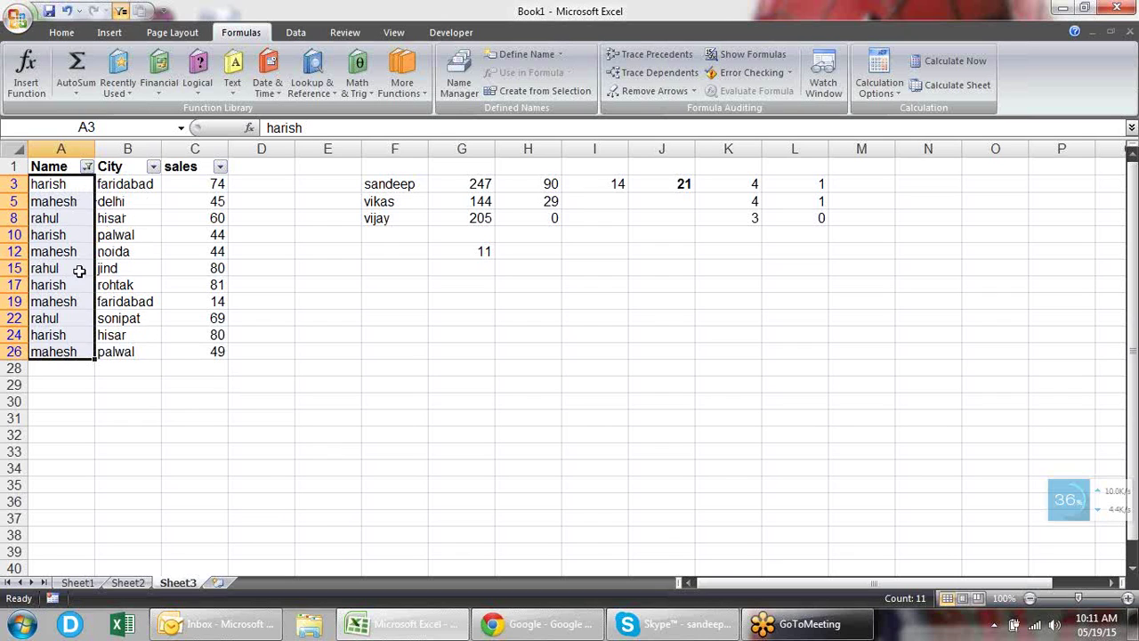
Step: Clear the Name filter with Select All so every row shows again
left_click(86, 167)
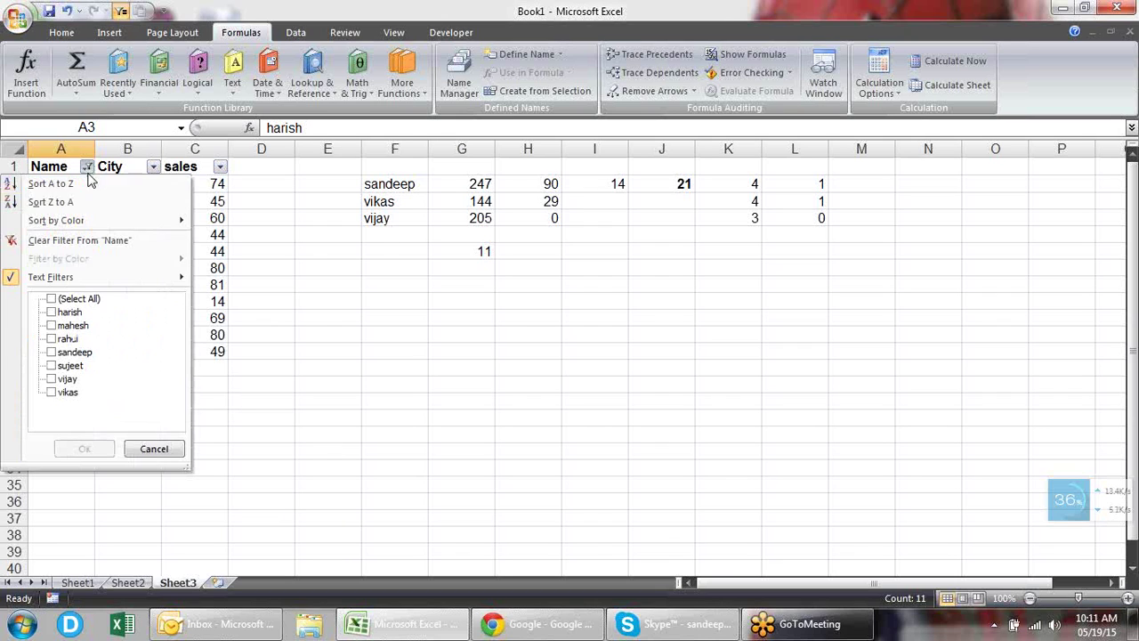
left_click(89, 300)
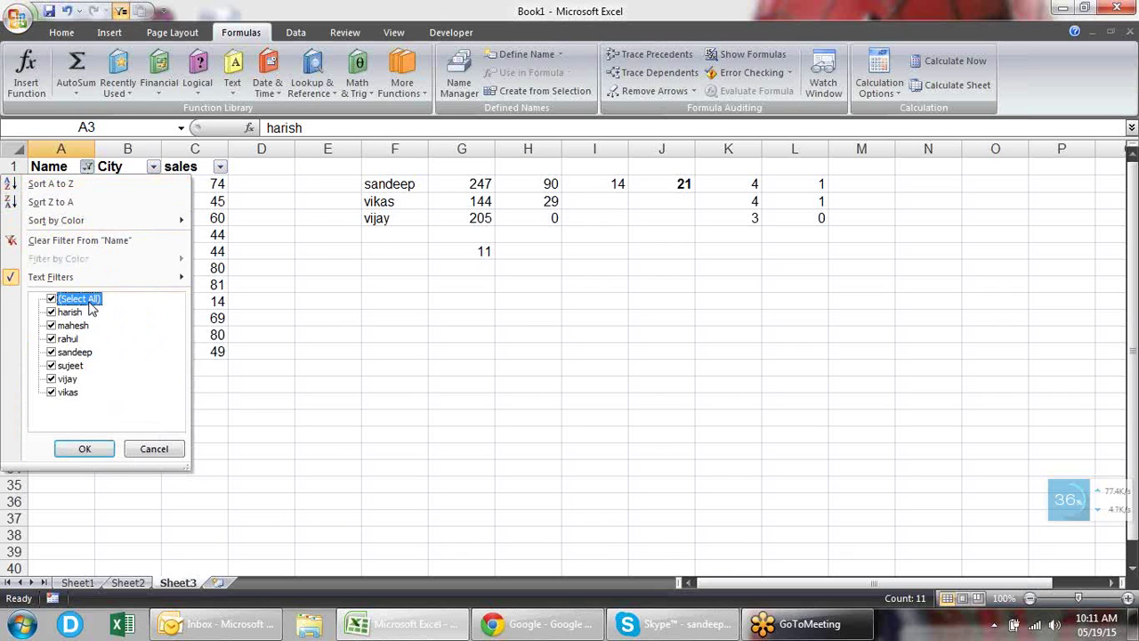
left_click(105, 454)
Step: Change G12's criterion to "s?ndeep" so it returns 4 with a single-character wildcard
double_click(476, 352)
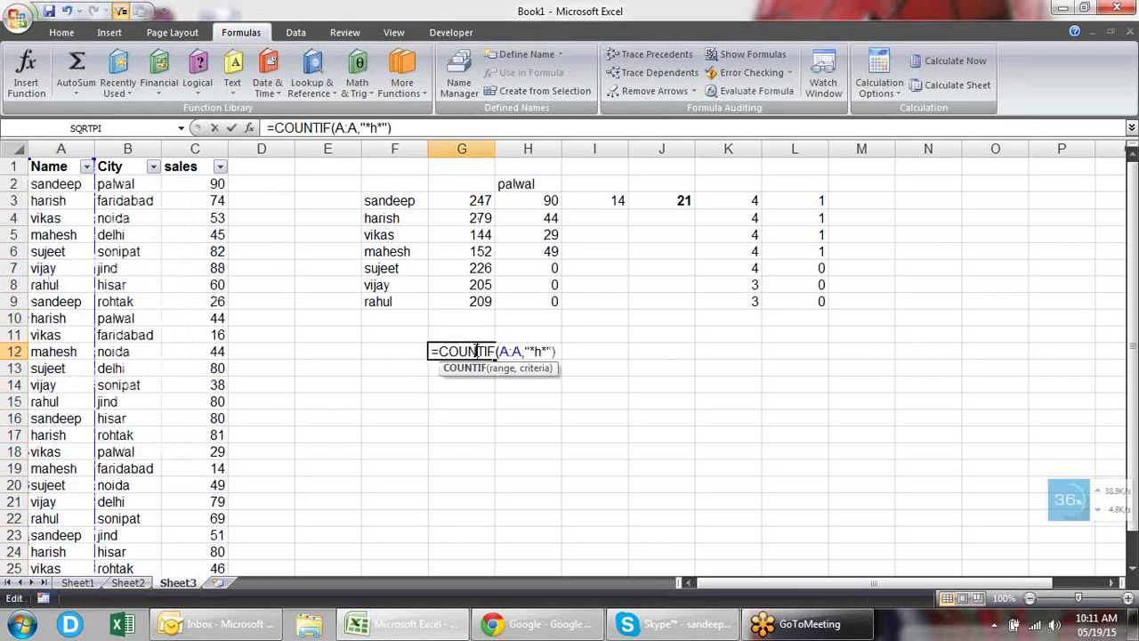
left_click(546, 352)
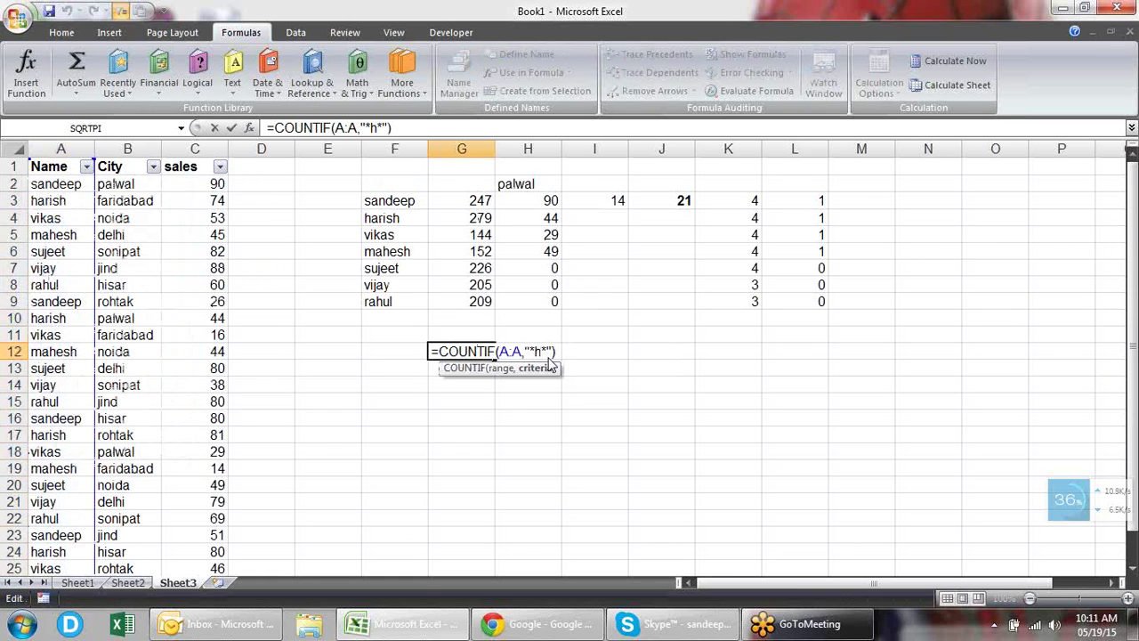
key("BackSpace")
key("BackSpace")
key("BackSpace")
type("sadee")
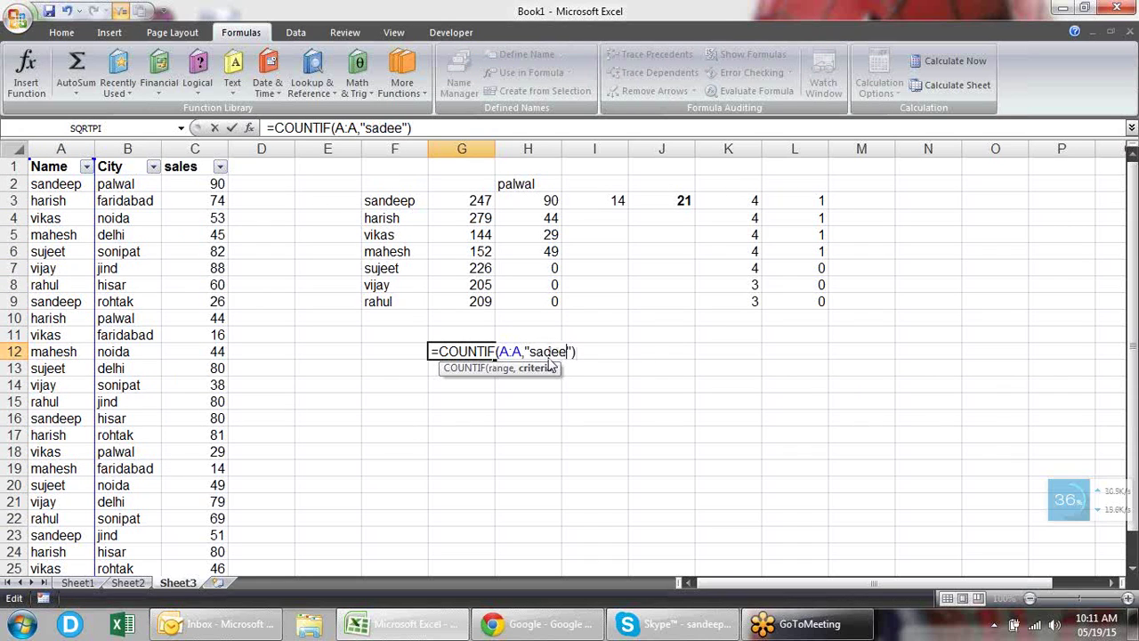
type("p")
left_click(544, 353)
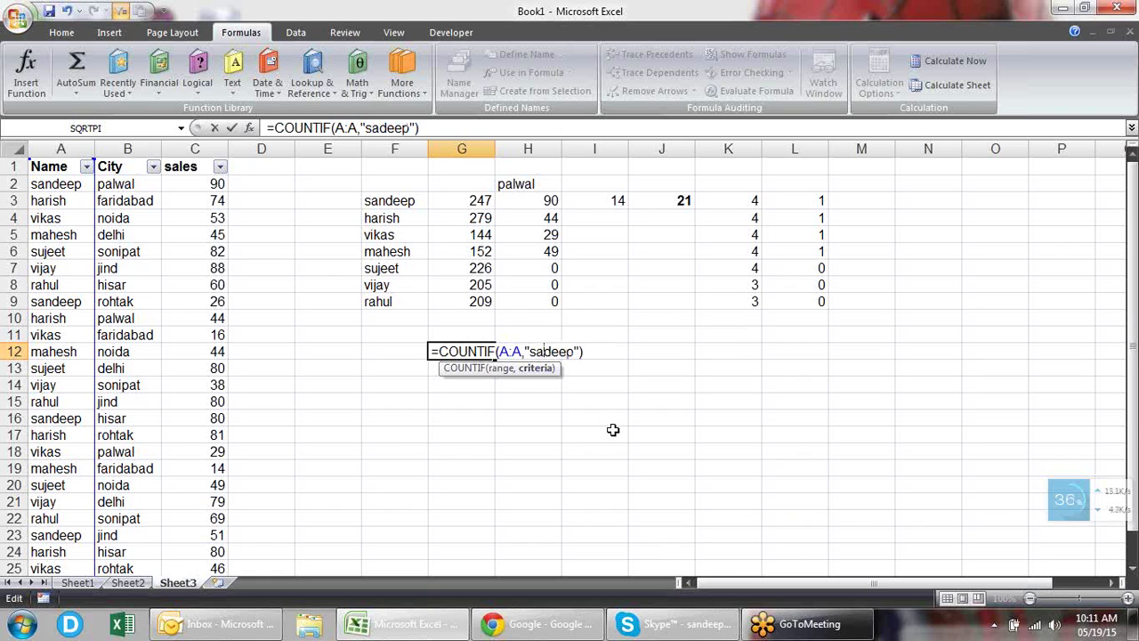
type("n")
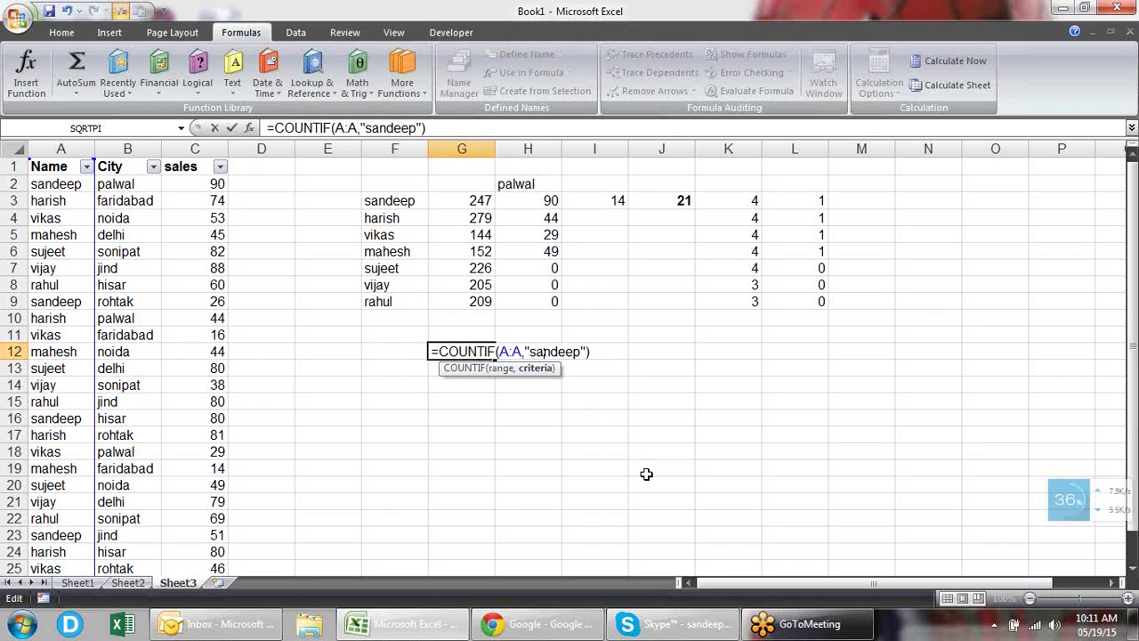
key("BackSpace")
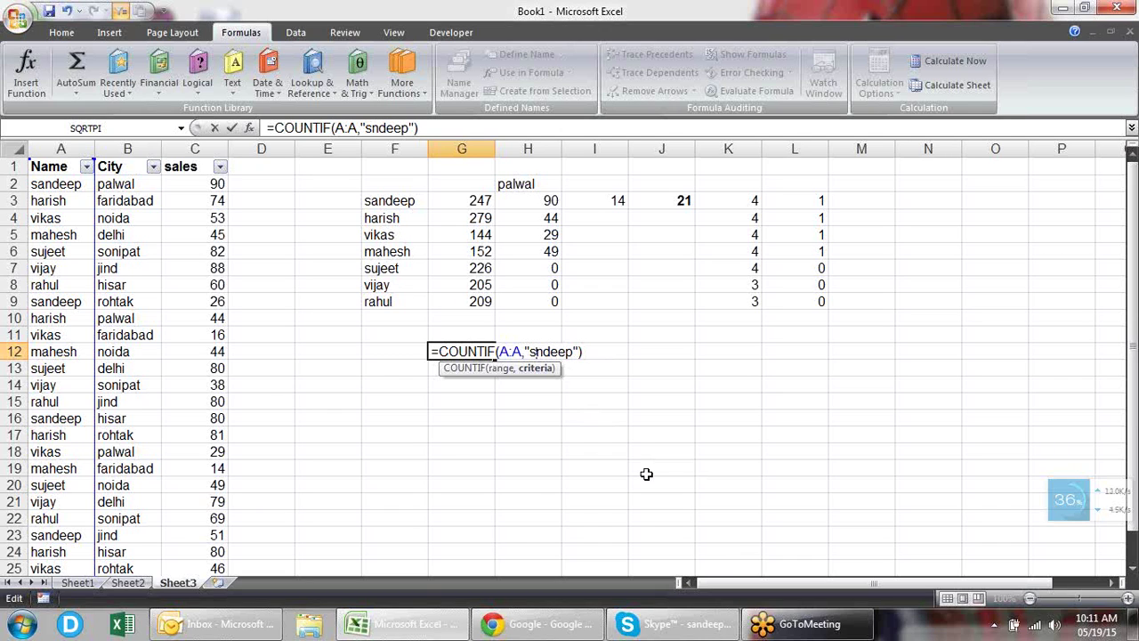
type("?")
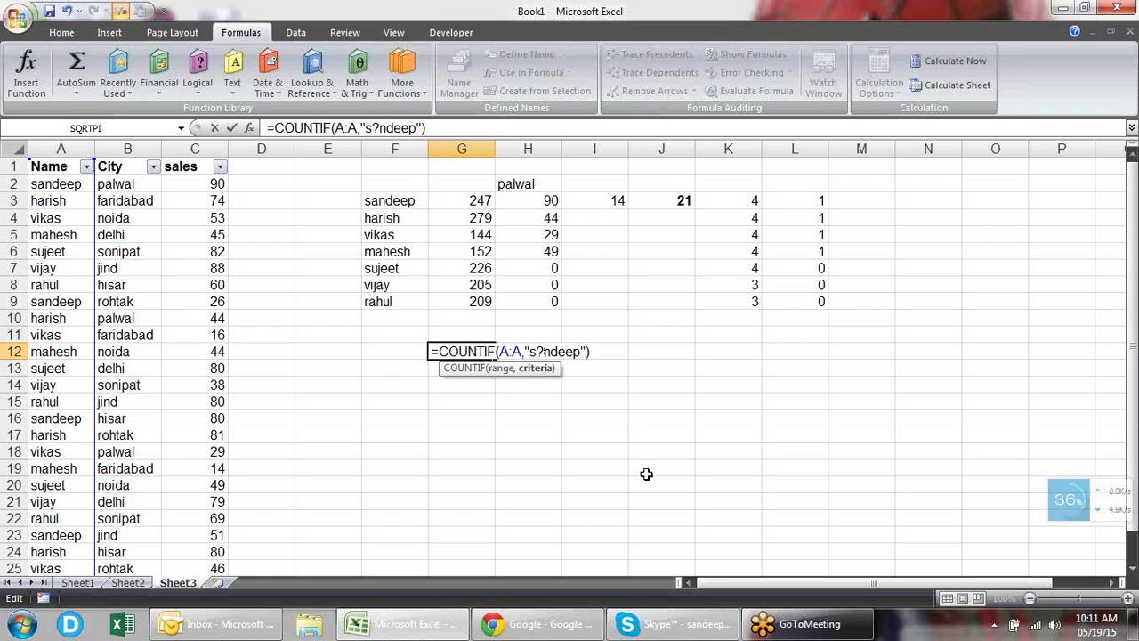
key("Return")
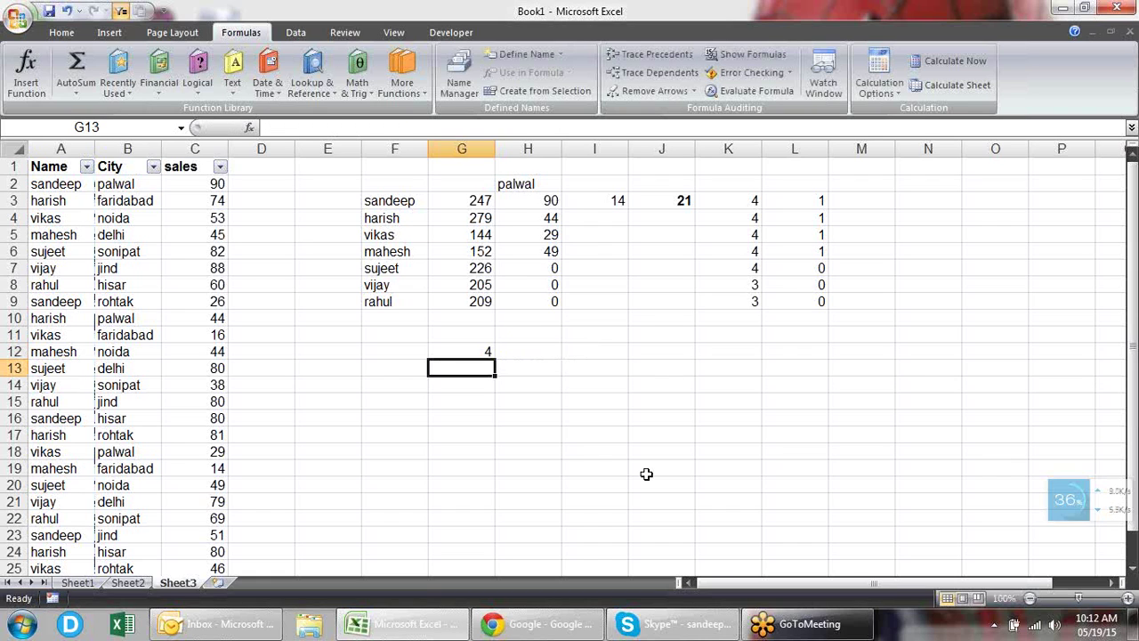
key("Up")
Step: Rename the first name in A2 from sandeep to sundeep
key("Left")
key("Left")
key("Left")
key("Left")
key("Left")
key("Left")
key("Up")
key("Up")
key("Up")
key("Up")
key("F2")
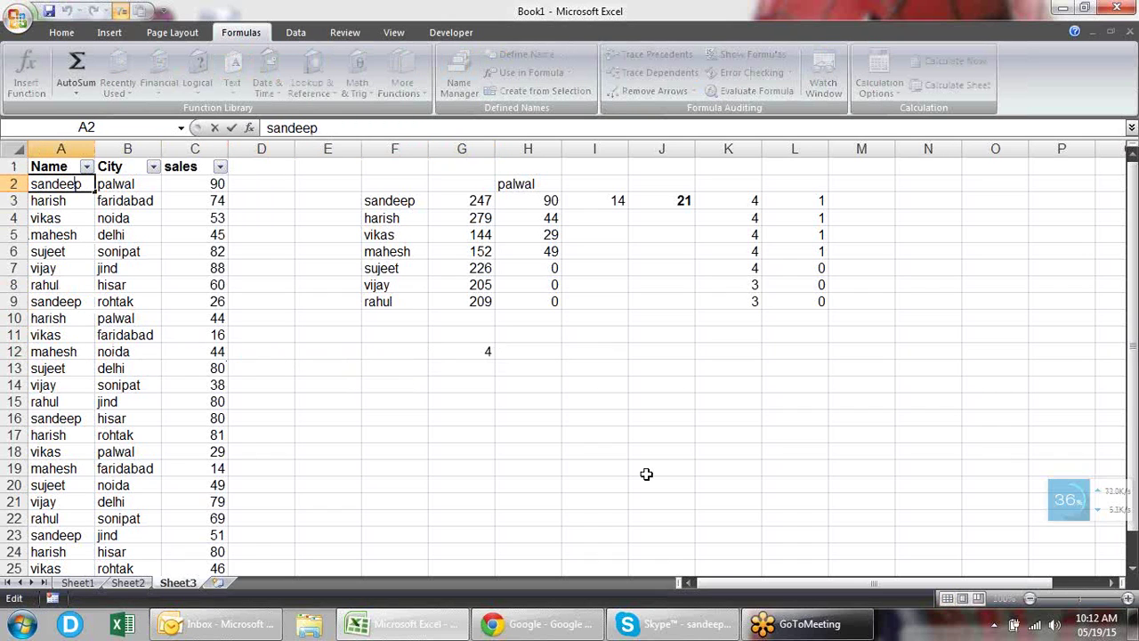
key("Home")
key("Right")
key("shift+Right")
type("U")
key("BackSpace")
type("u")
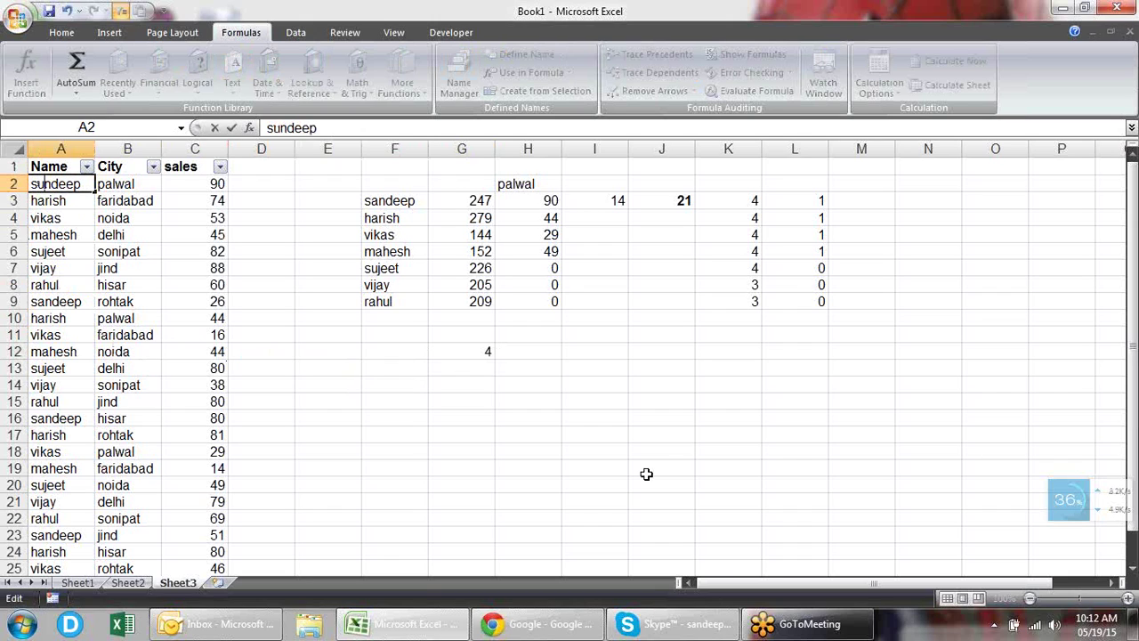
key("Return")
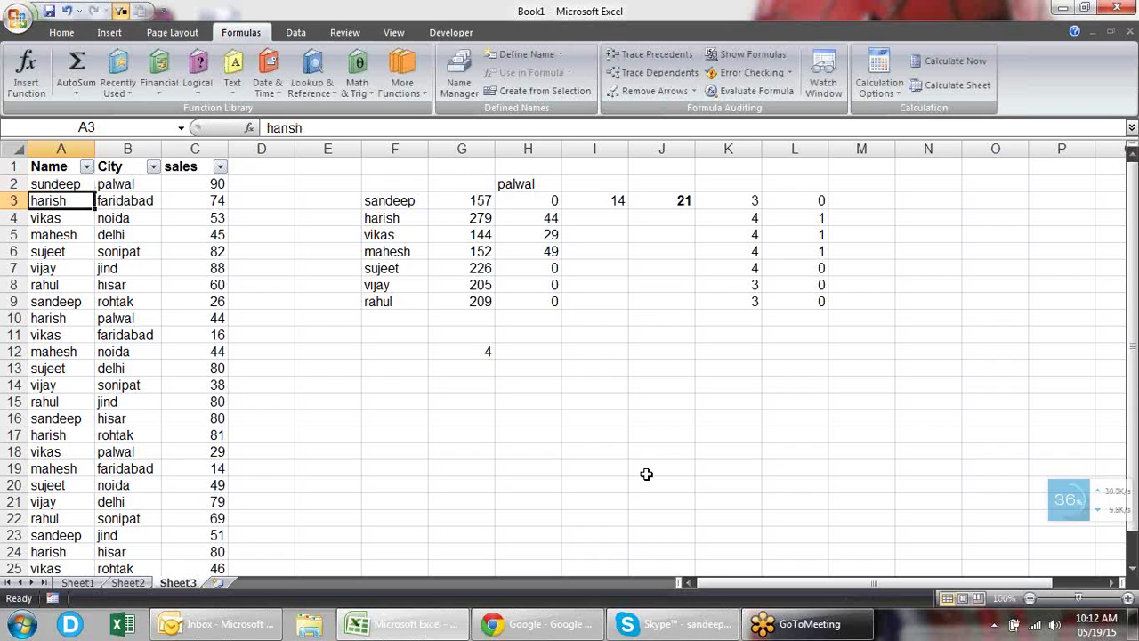
Step: Check G12's formula, then shorten A2's name to sndeep
double_click(471, 353)
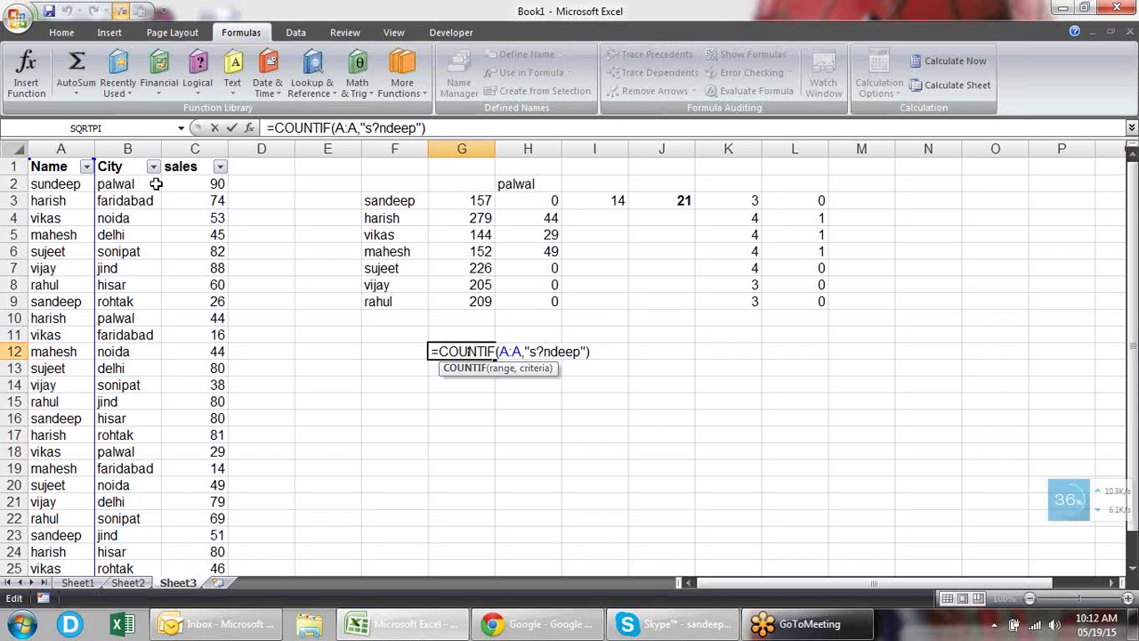
left_click(45, 184)
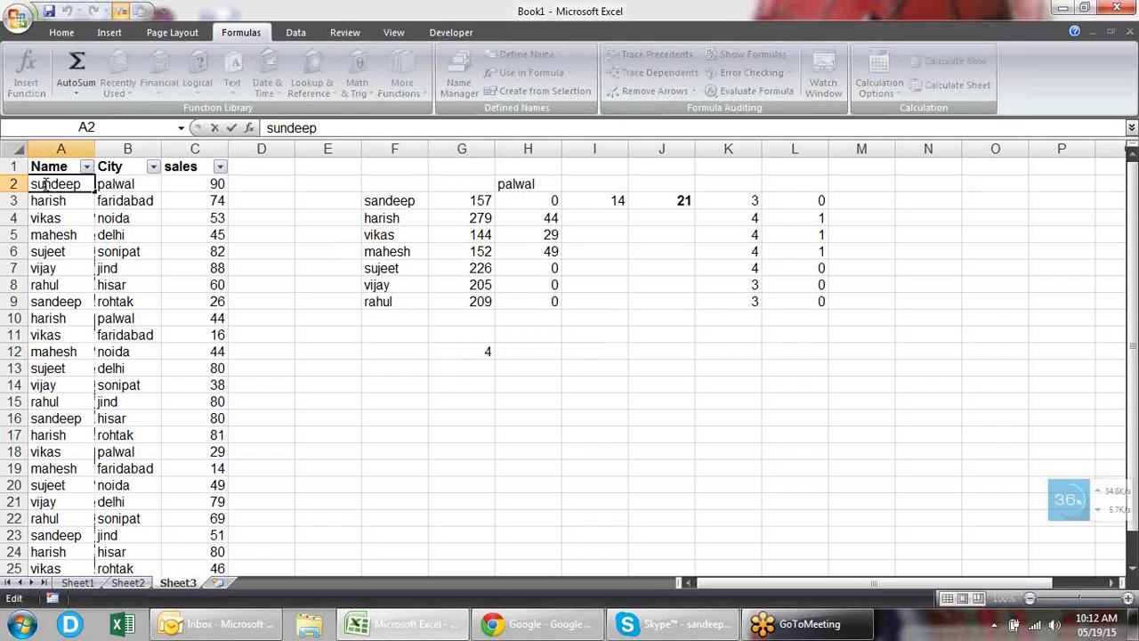
key("BackSpace")
key("Return")
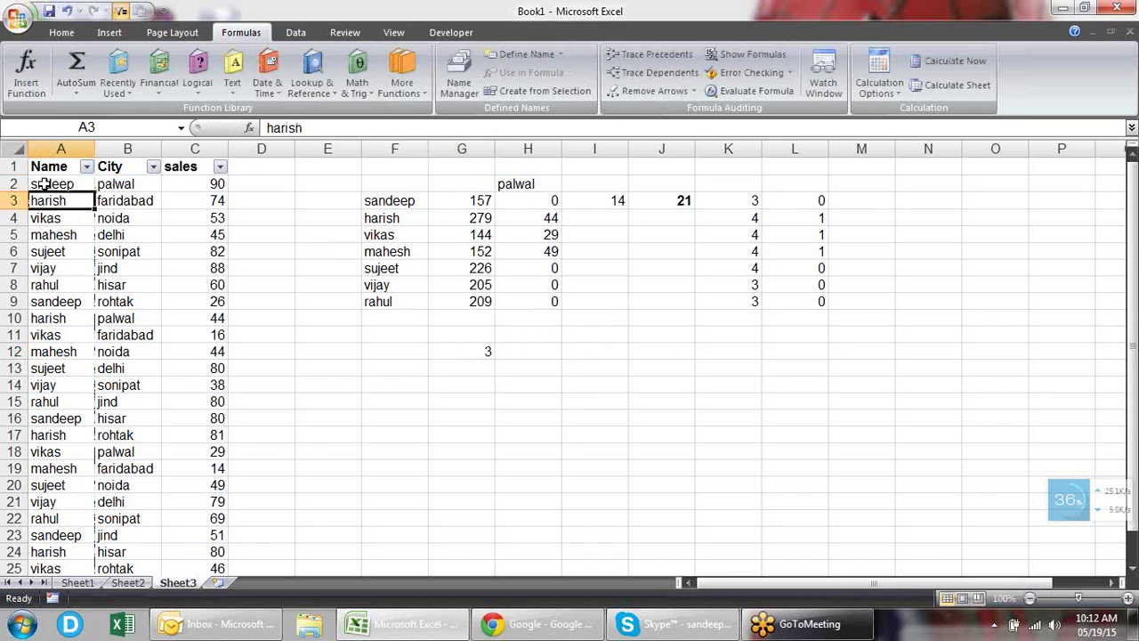
left_click(45, 184)
double_click(44, 184)
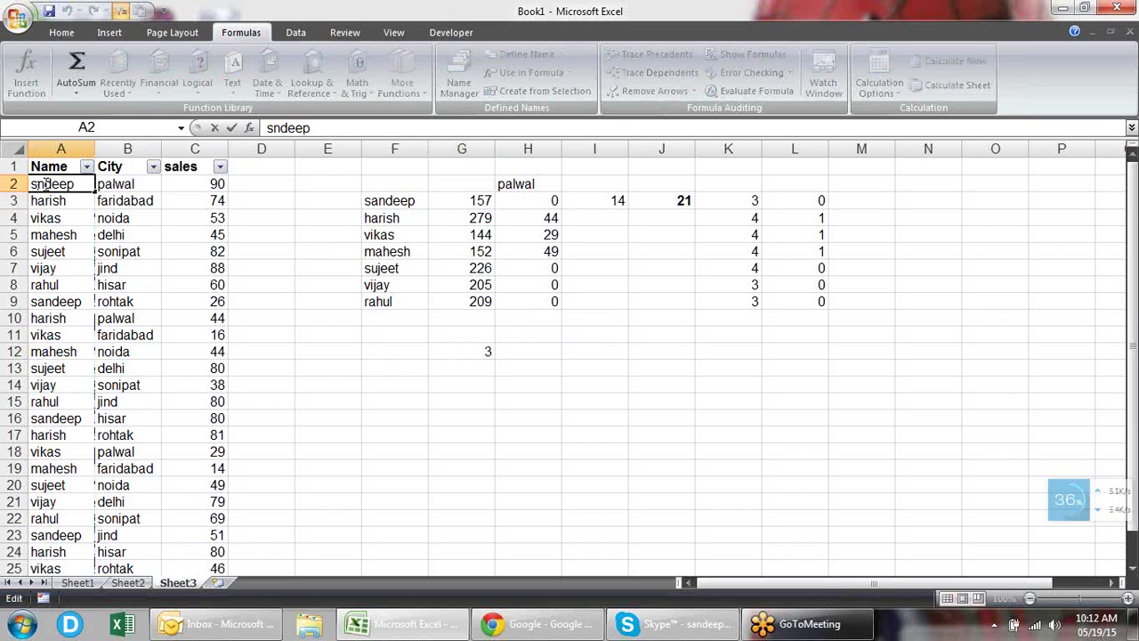
key("Return")
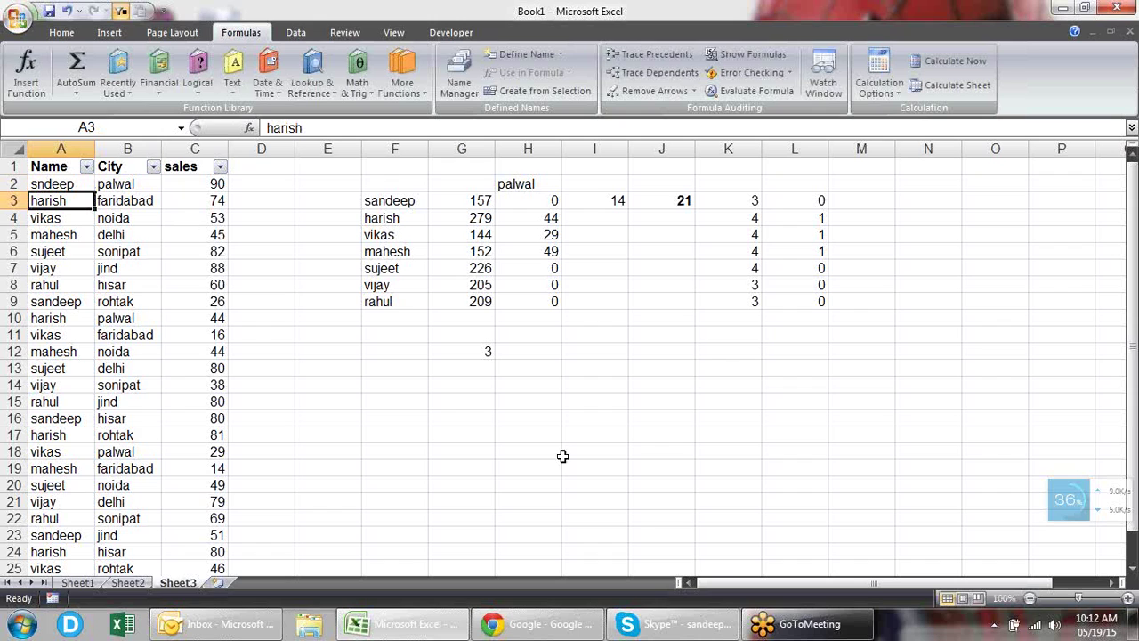
Step: Recalculate G12's s?ndeep count, now 3, and minimise everything to the desktop
double_click(490, 352)
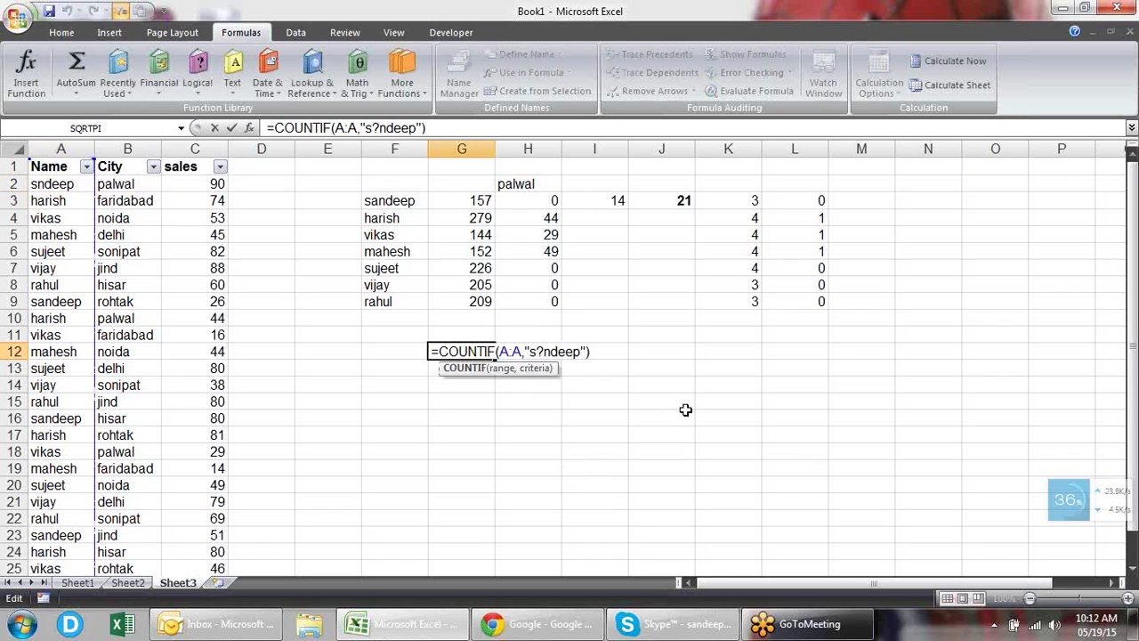
key("Escape")
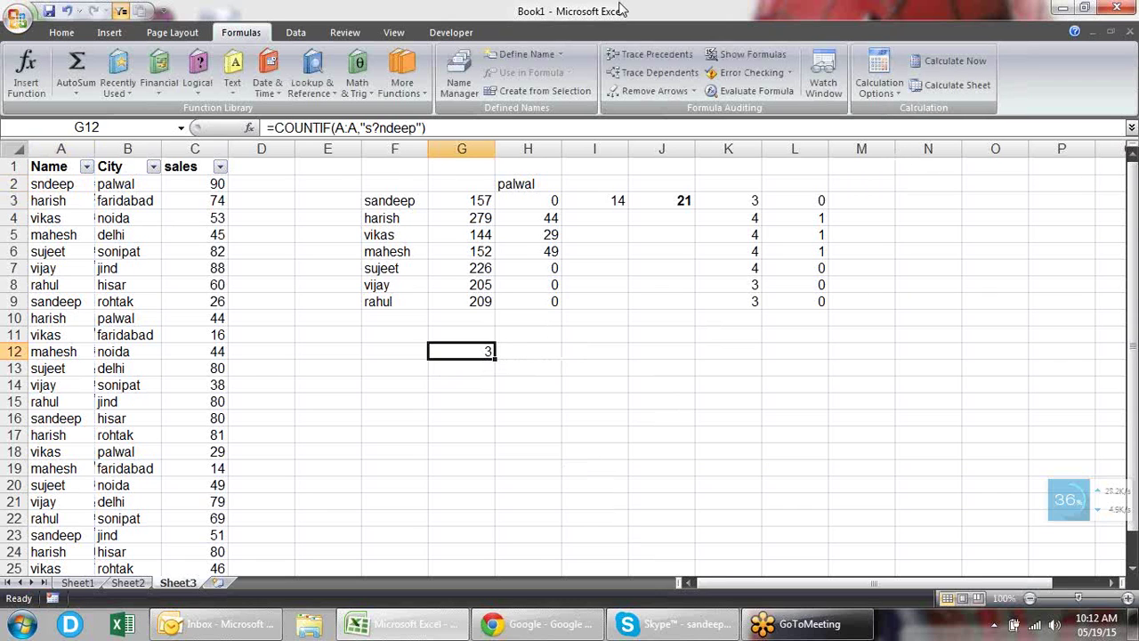
key("super+d")
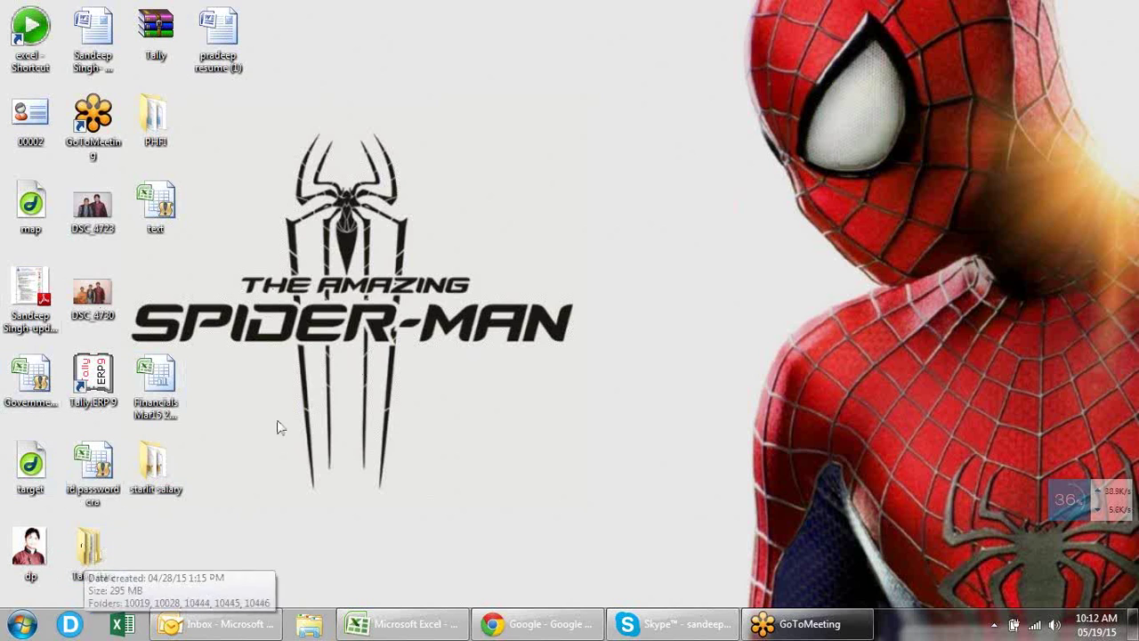
Step: Open the starlit salary folder, reposition it, and close it again
left_click(142, 464)
double_click(142, 464)
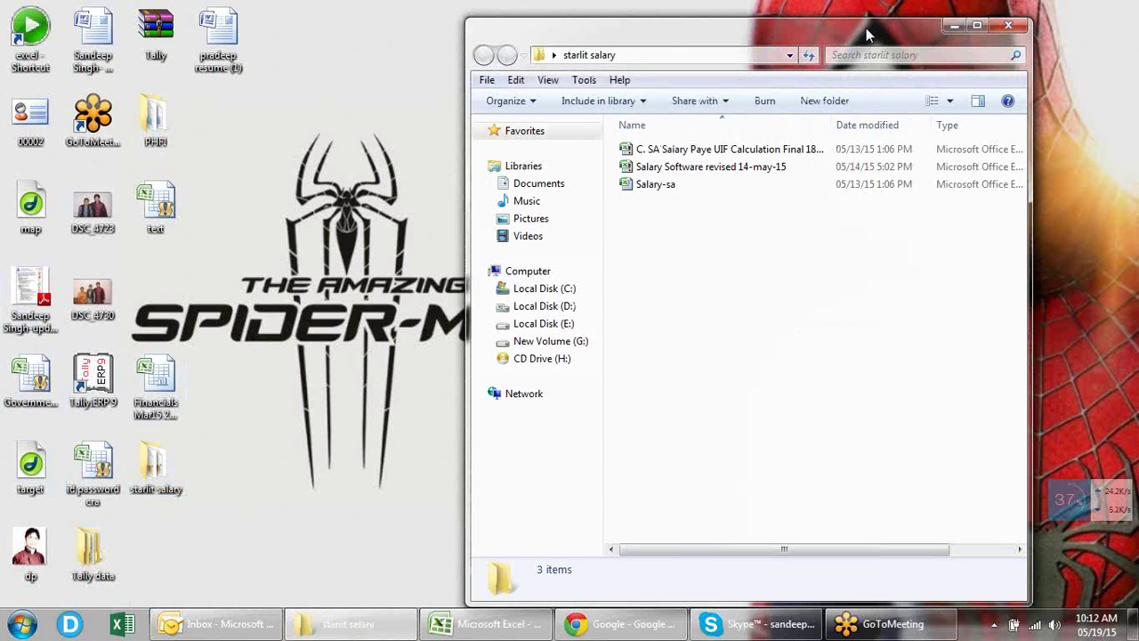
left_click_drag(866, 28, 763, 75)
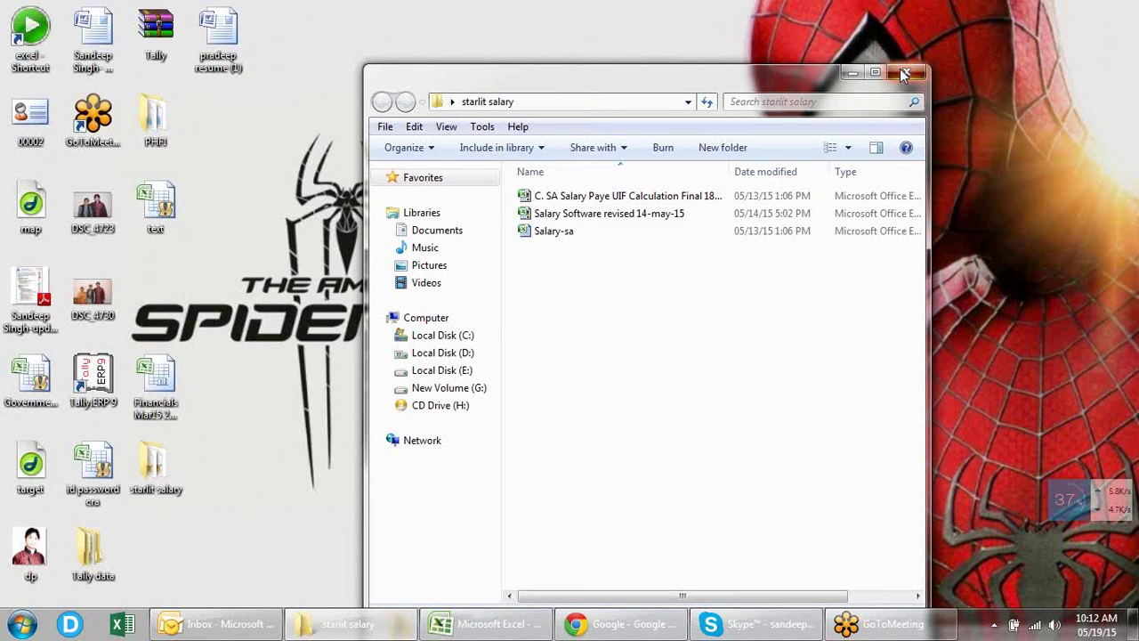
left_click(901, 71)
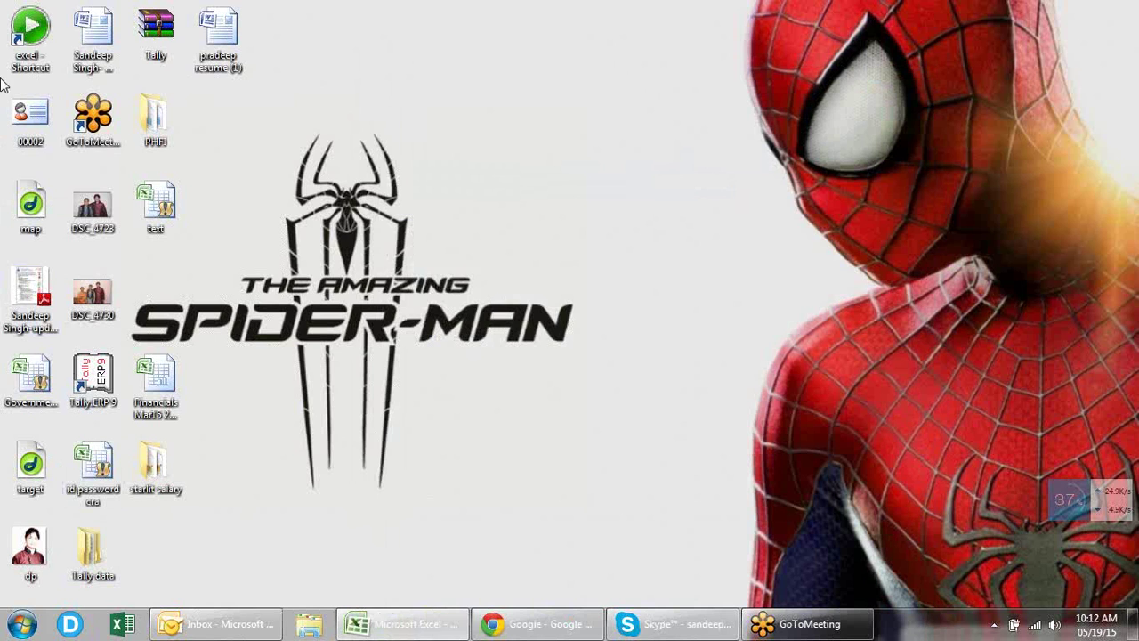
Step: Open the maximised excel folder on drive E and enter its Starlit folder
left_click(32, 49)
double_click(33, 49)
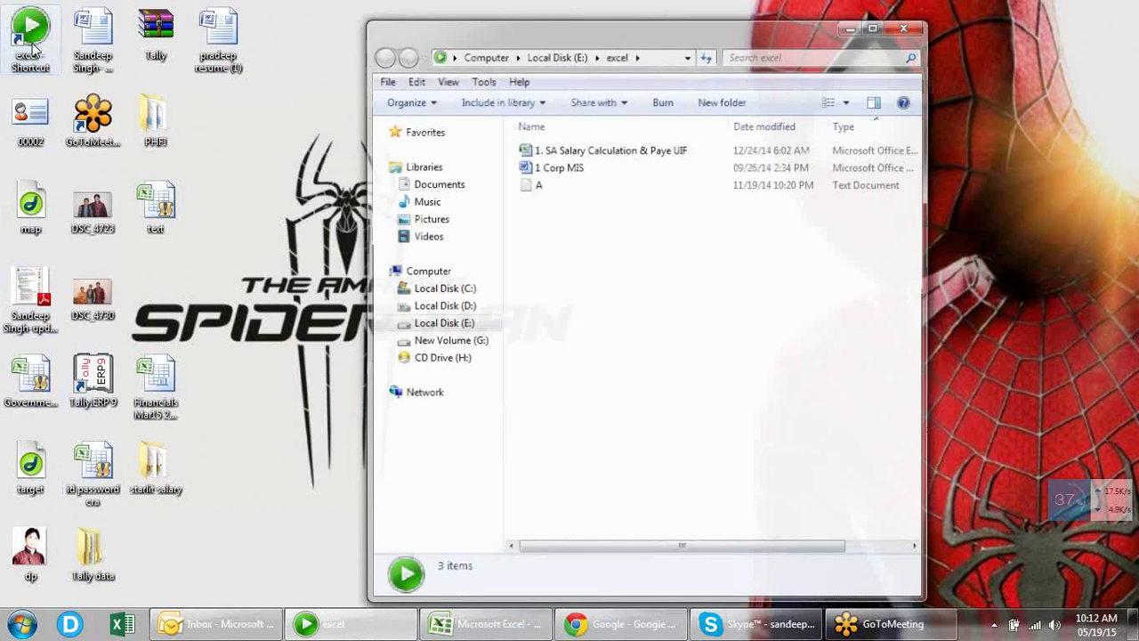
left_click(876, 24)
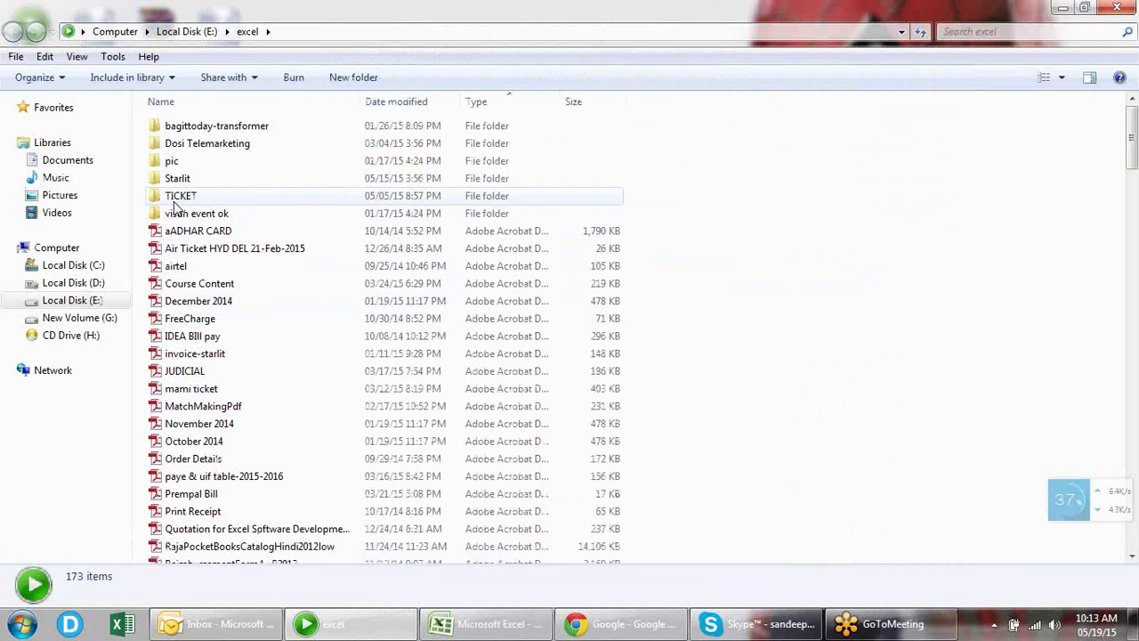
left_click(182, 182)
double_click(184, 186)
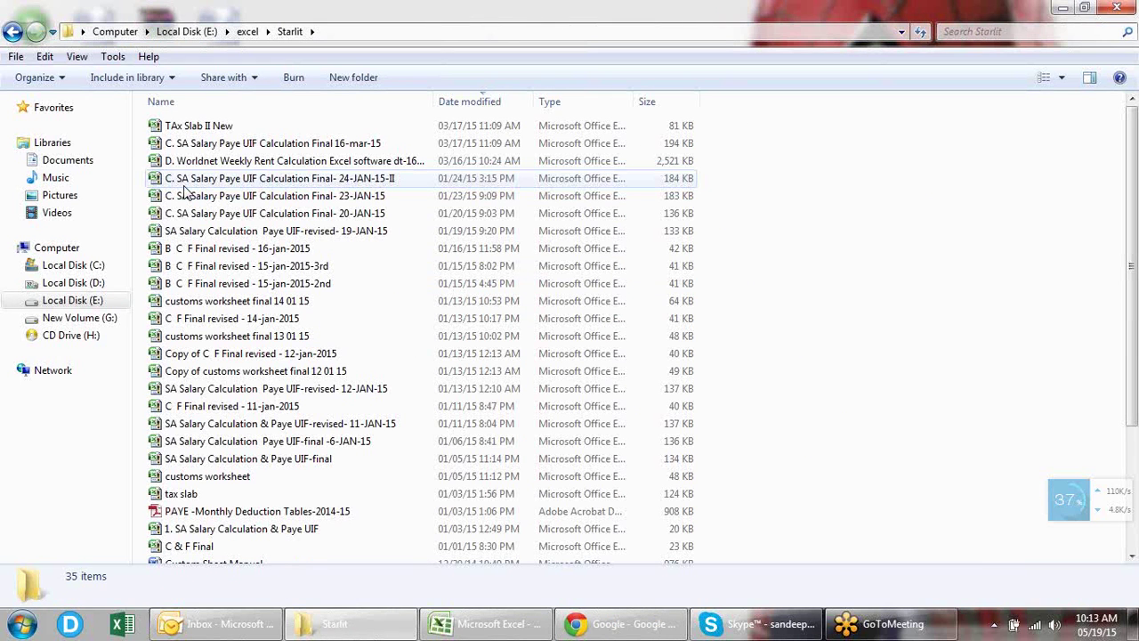
Step: Open the workbook C. SA Salary Paye UIF Calculation Final 16-mar-15
left_click(266, 231)
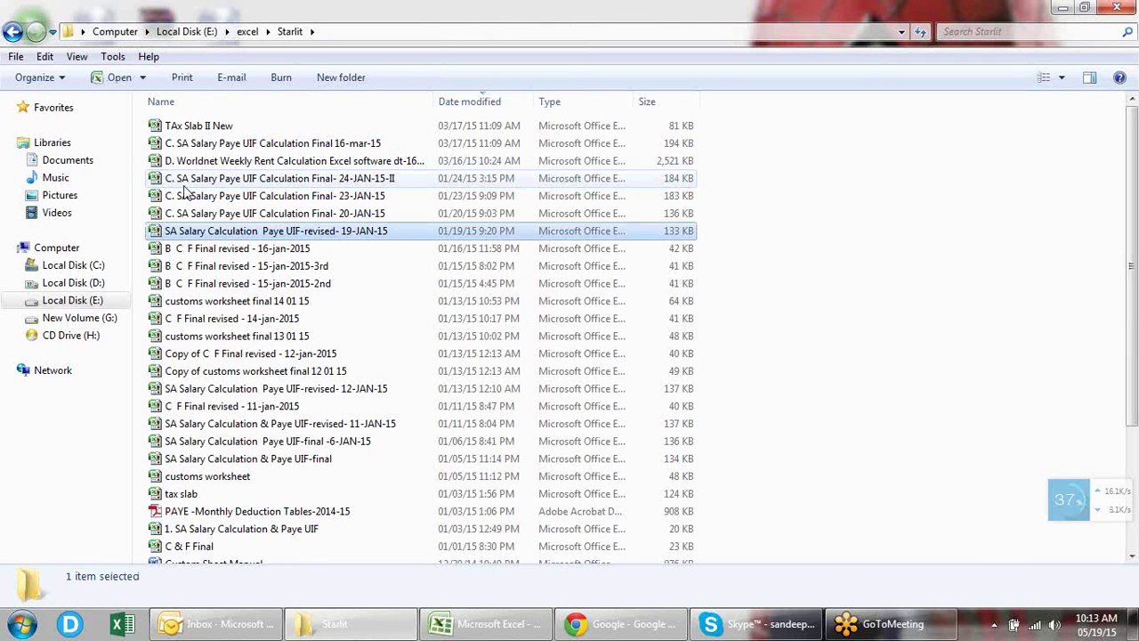
left_click(318, 145)
double_click(318, 145)
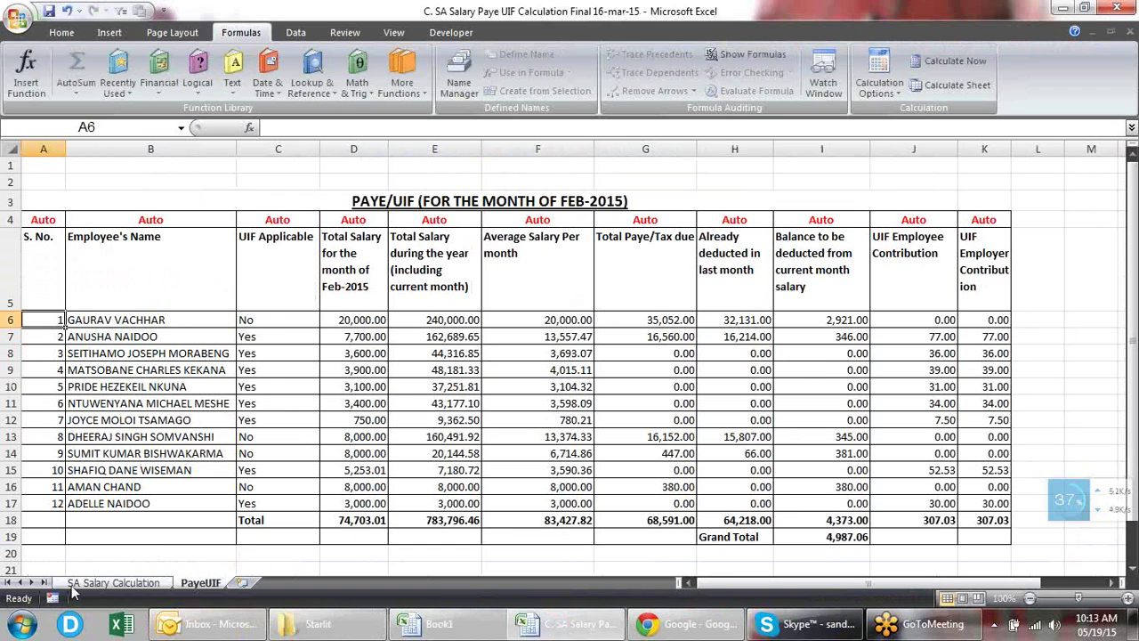
Step: Unlock the Master sheet from SA Salary Calculation by entering the sheet password
left_click(85, 586)
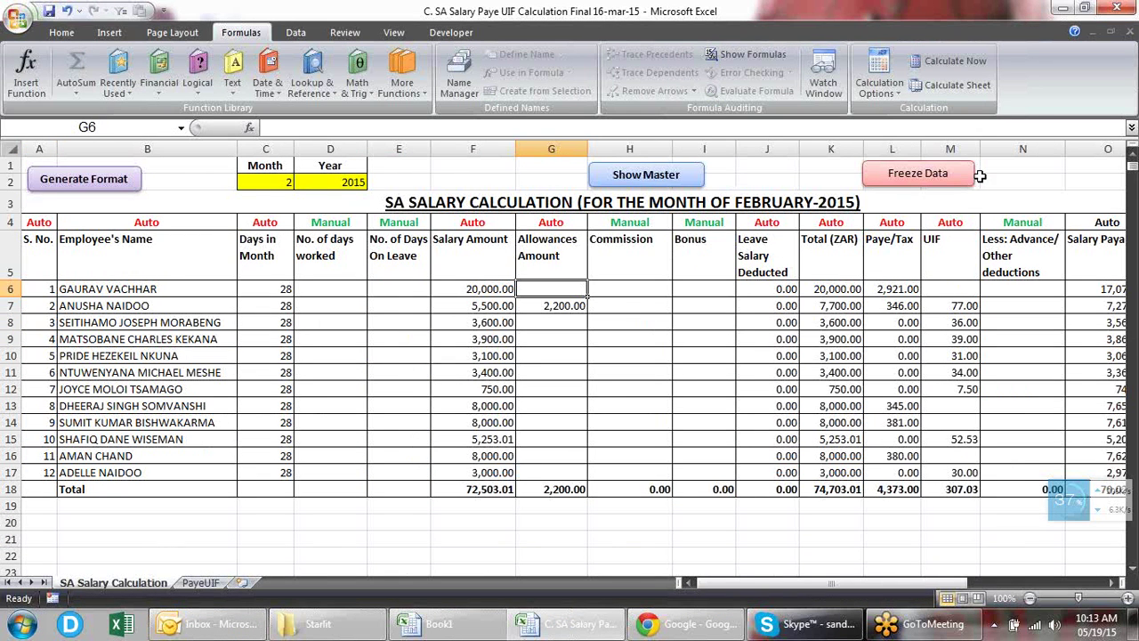
left_click(664, 181)
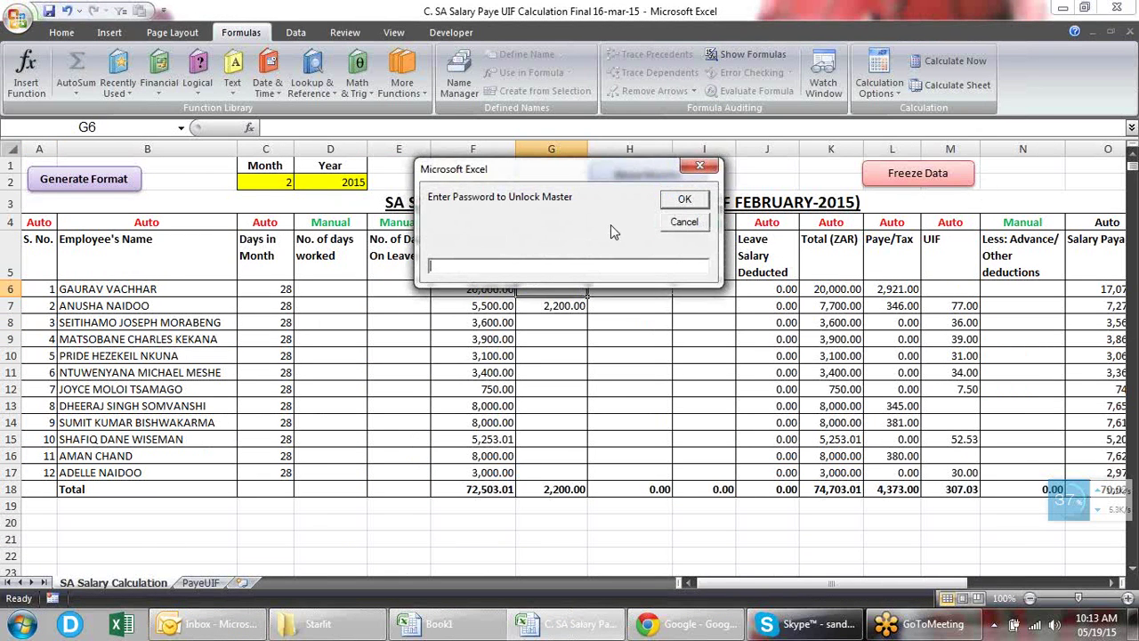
type("password")
key("Return")
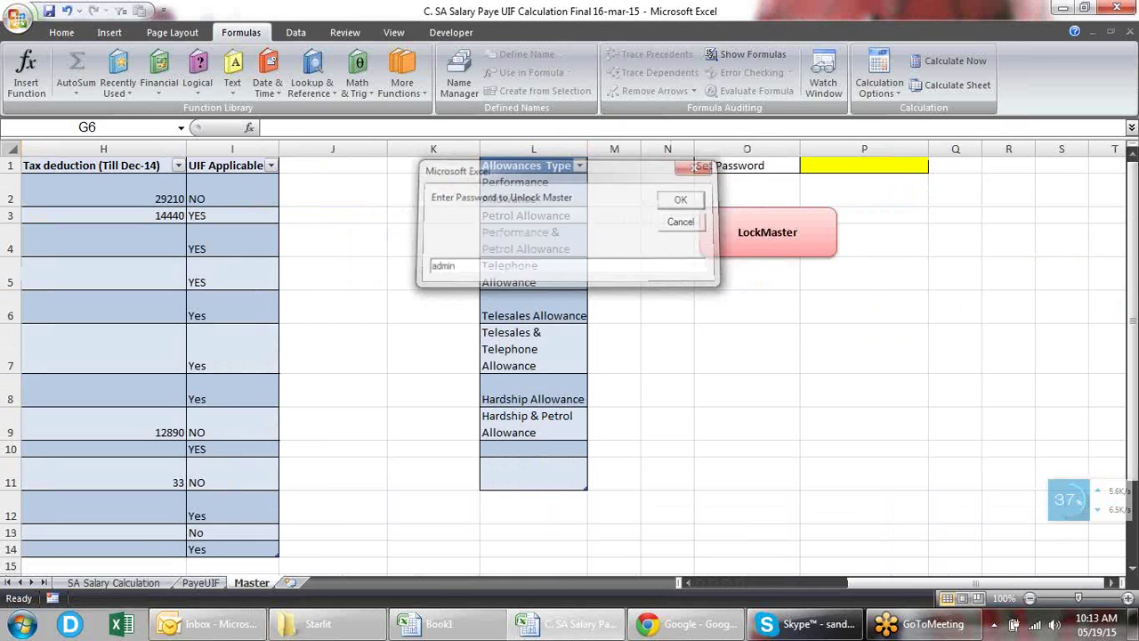
Step: Go to the Tax sheet and select its Remuneration_Min column A
left_click(308, 586)
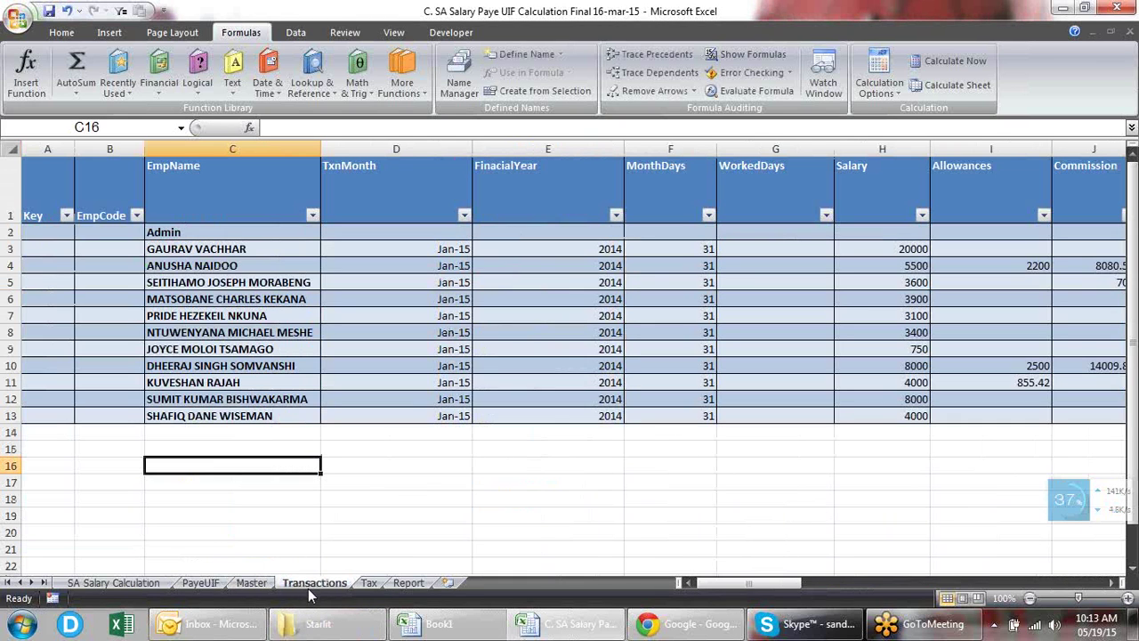
left_click(368, 583)
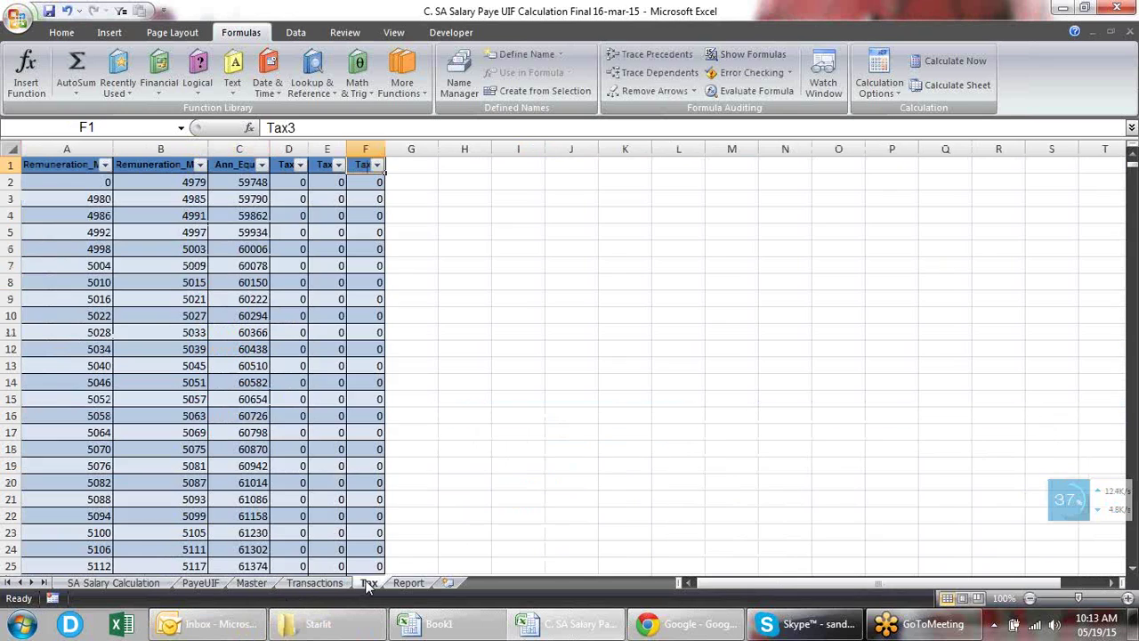
left_click(109, 199)
left_click(185, 202)
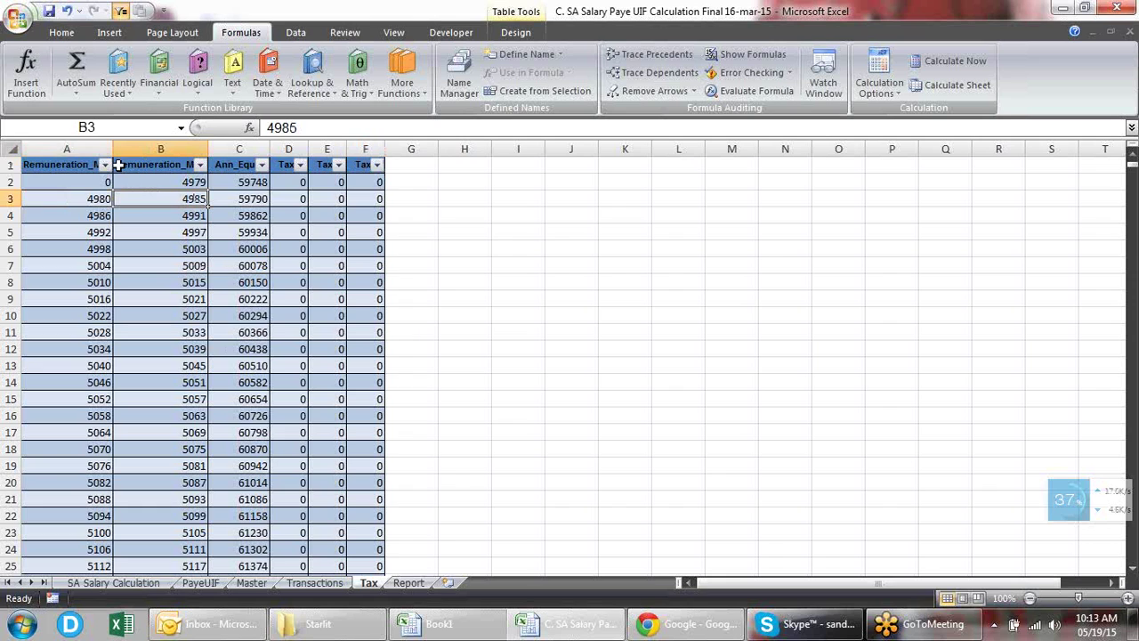
left_click(82, 146)
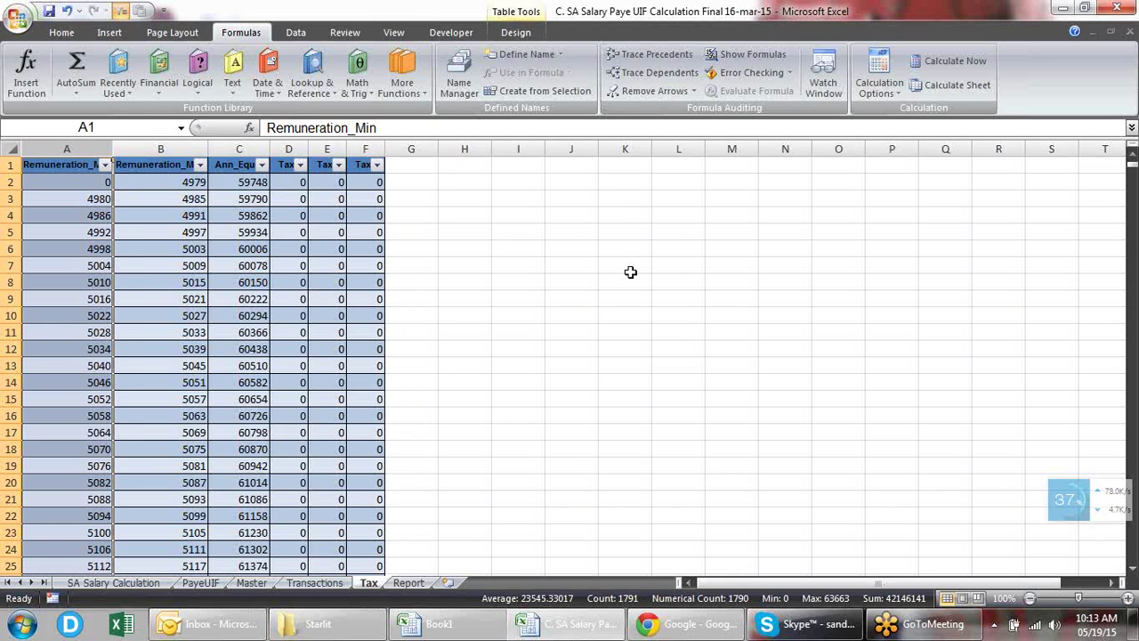
Step: Find the first Remuneration_Min value matching 132??, which is 13212 in A680
key("ctrl+f")
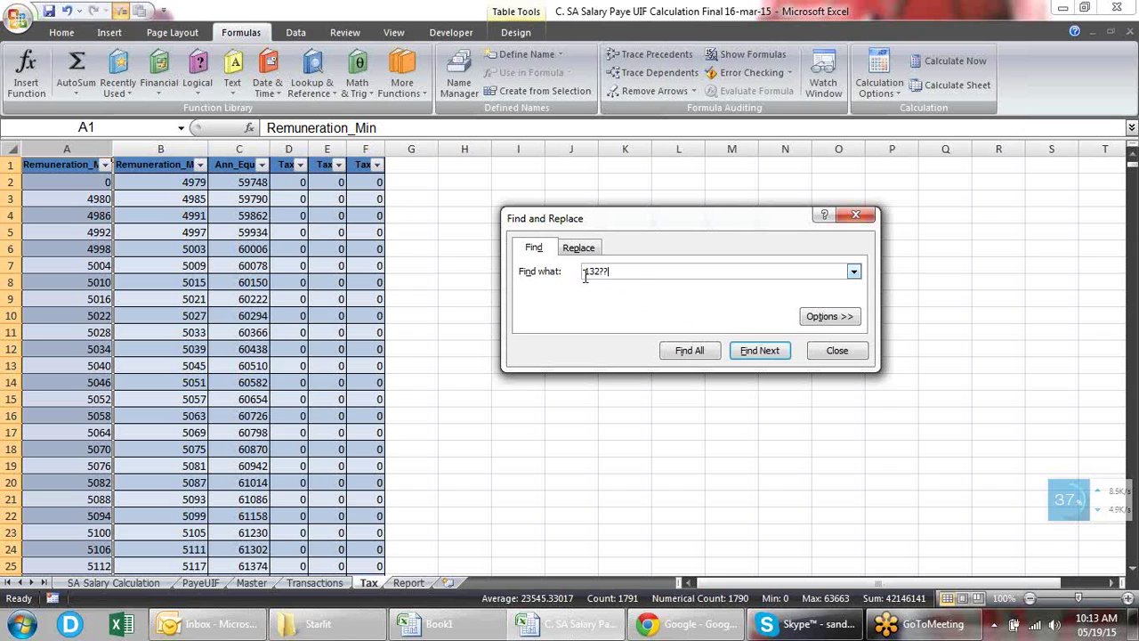
left_click(762, 353)
key("Escape")
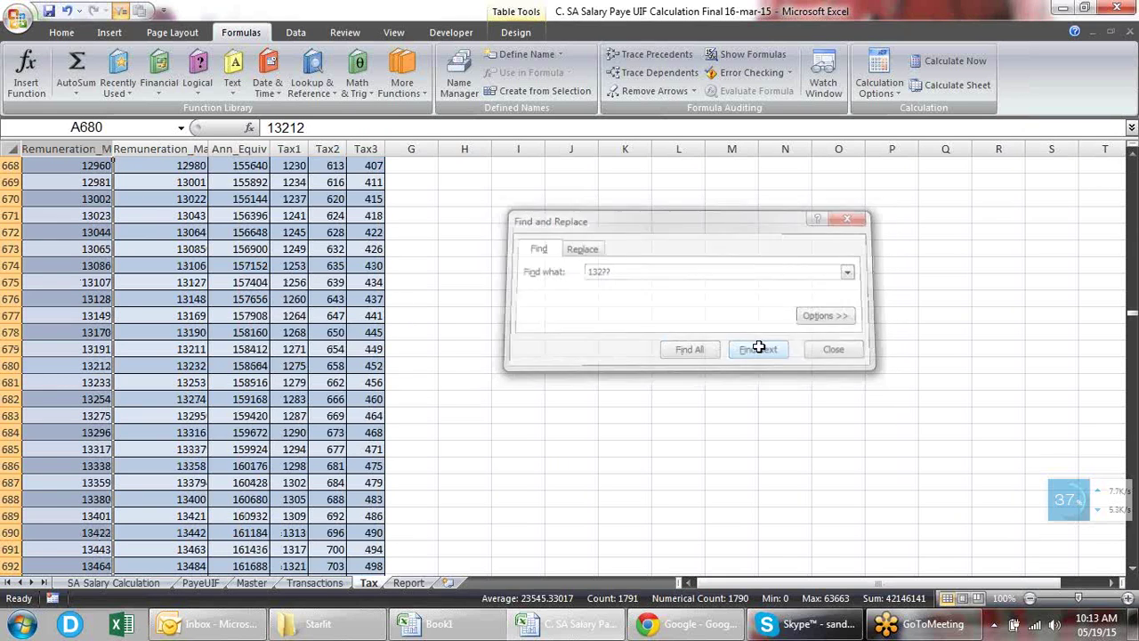
key("Tab")
key("shift+Tab")
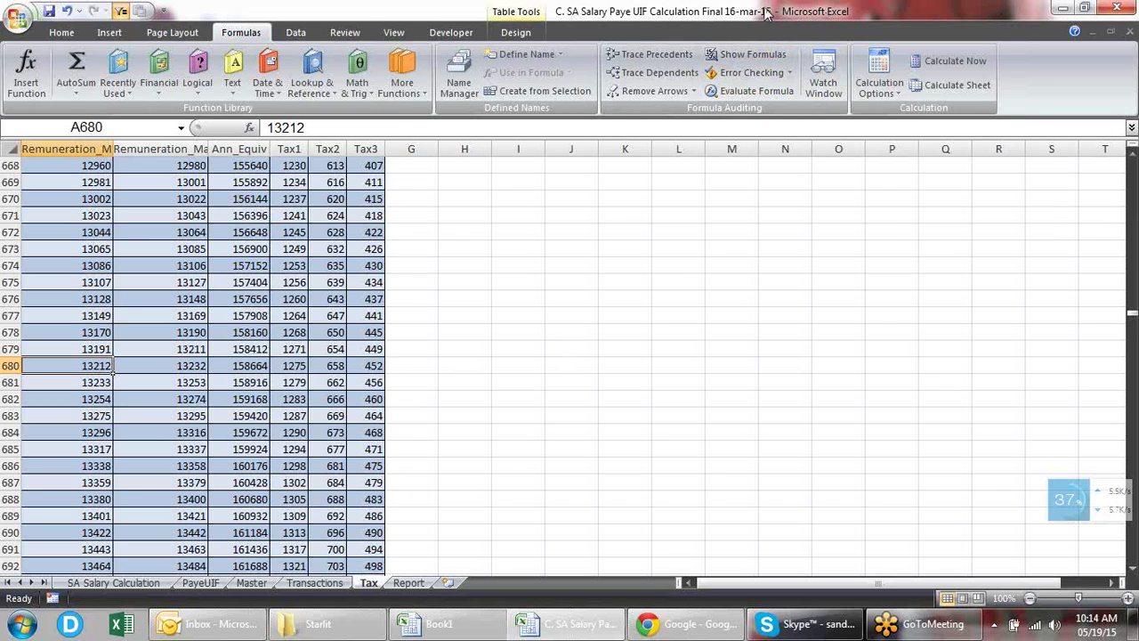
Step: Close the salary calculation workbook without saving its changes
right_click(584, 631)
left_click(510, 613)
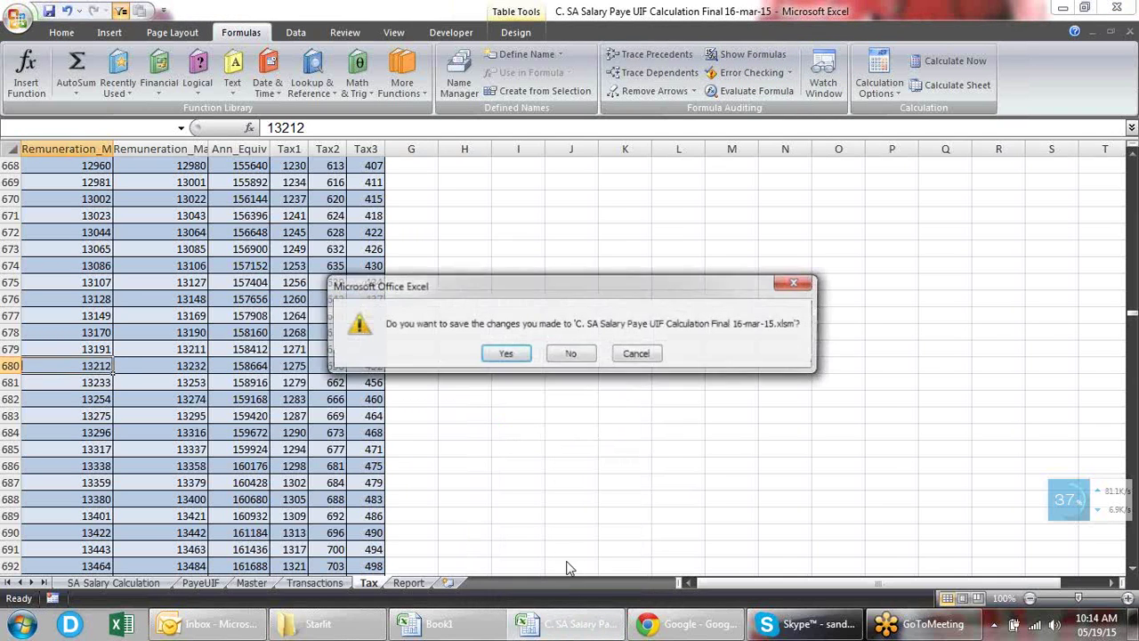
left_click(570, 353)
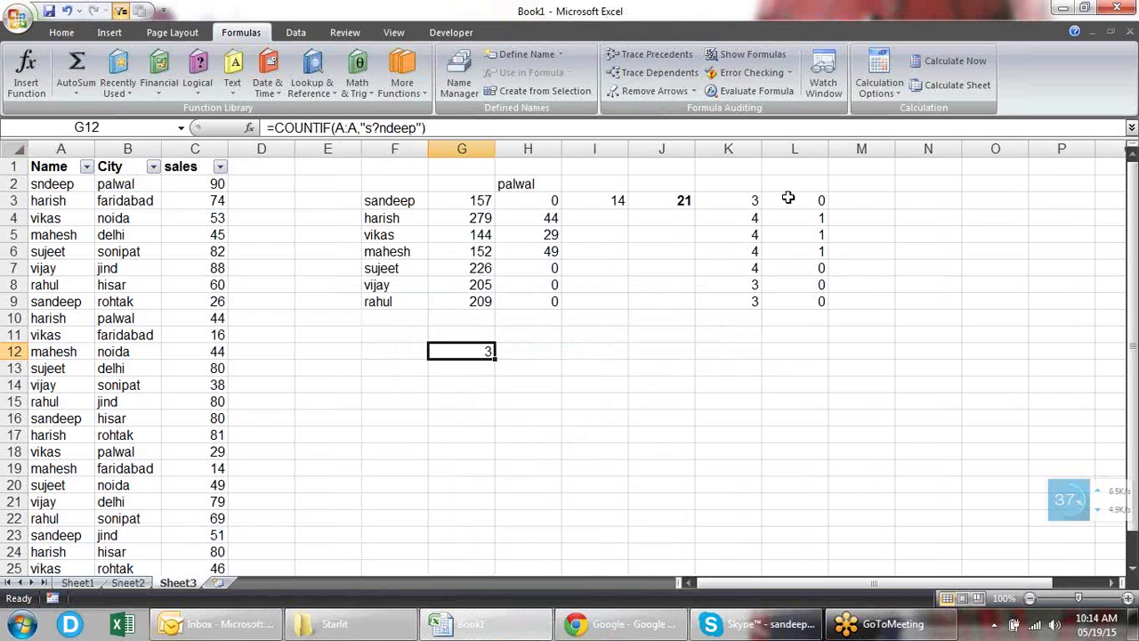
Step: Inspect the COUNTIF formula in G12 and browse the Math & Trig function list without inserting anything
left_click(718, 381)
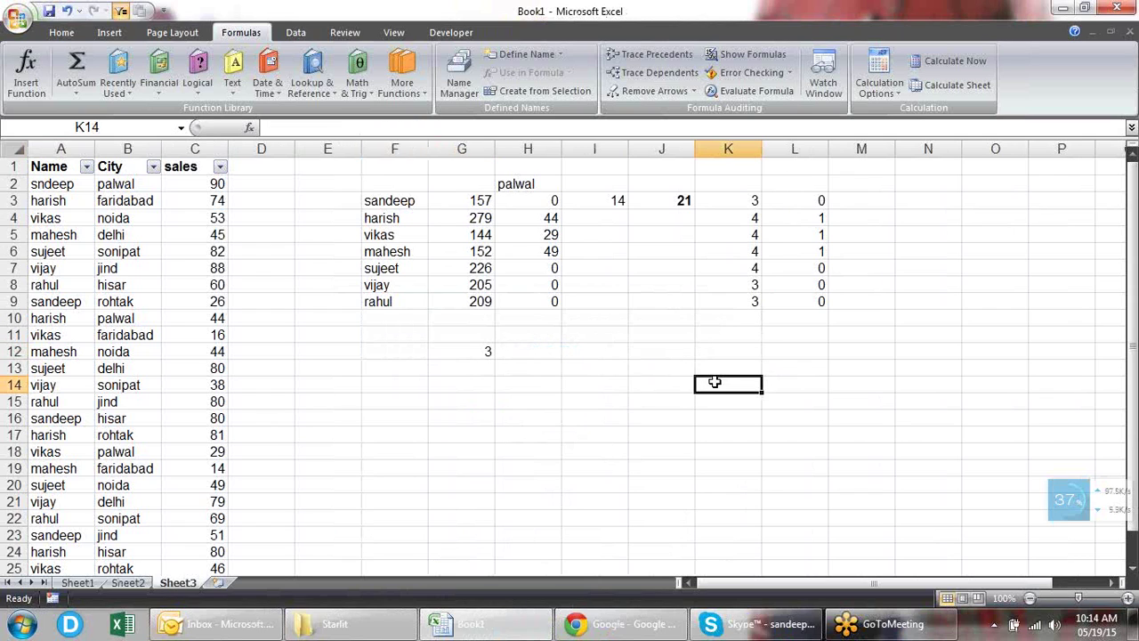
double_click(474, 350)
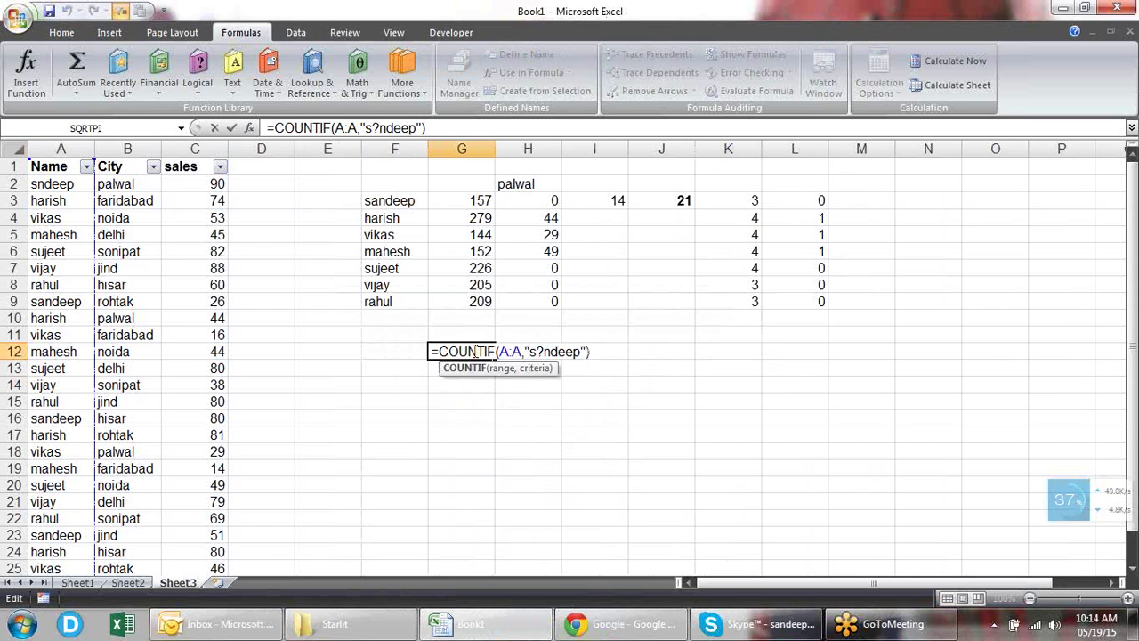
key("Escape")
left_click(565, 408)
left_click(478, 379)
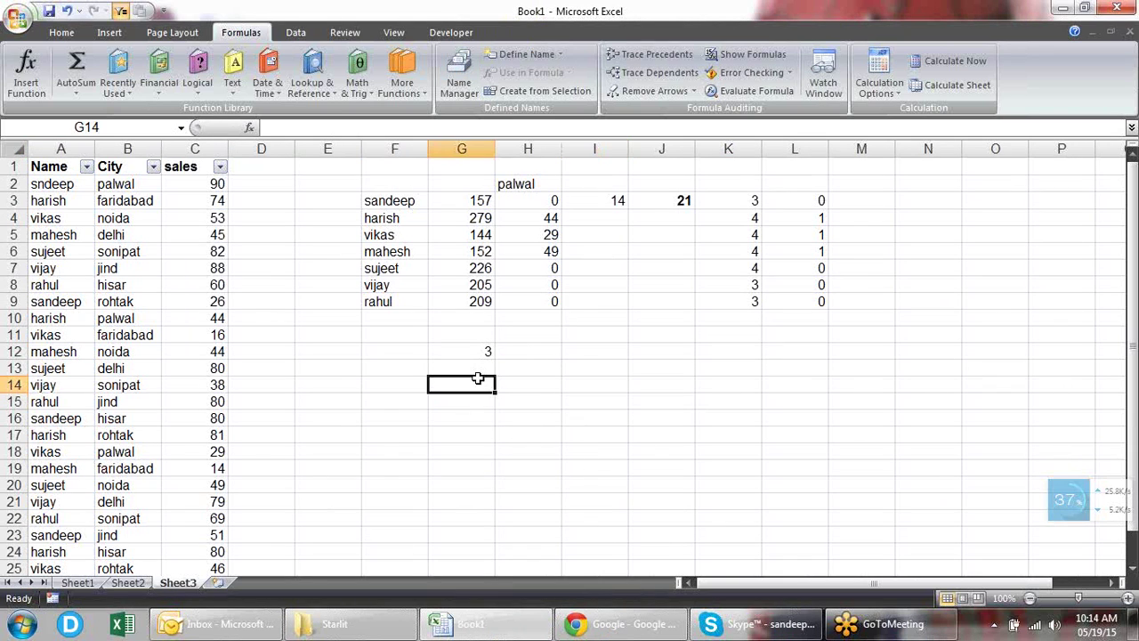
left_click(364, 94)
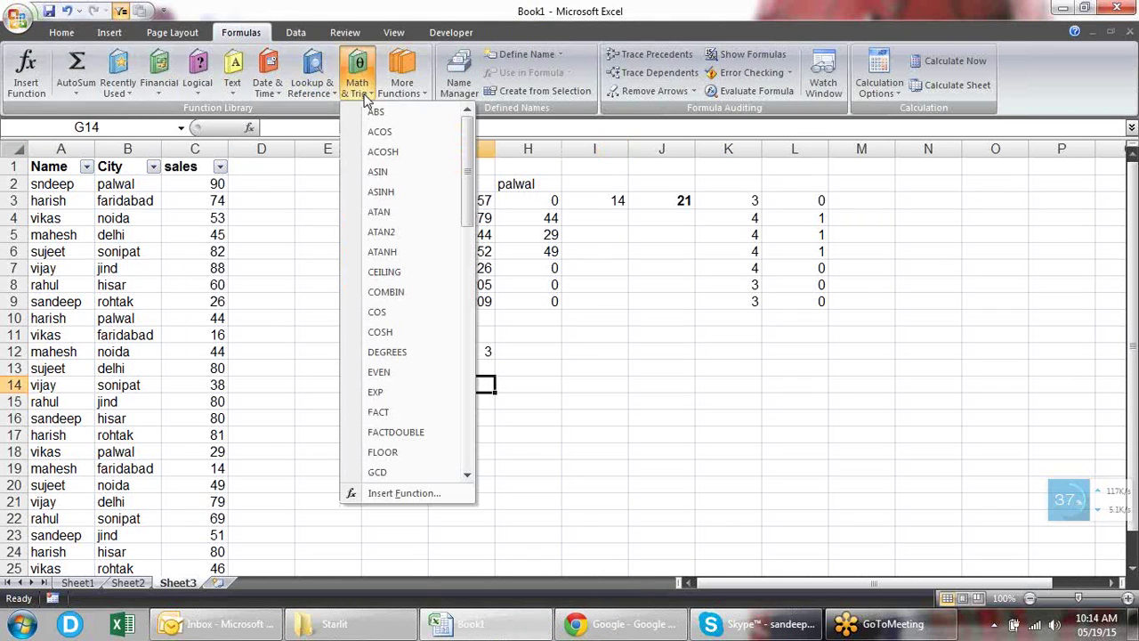
left_click(435, 419)
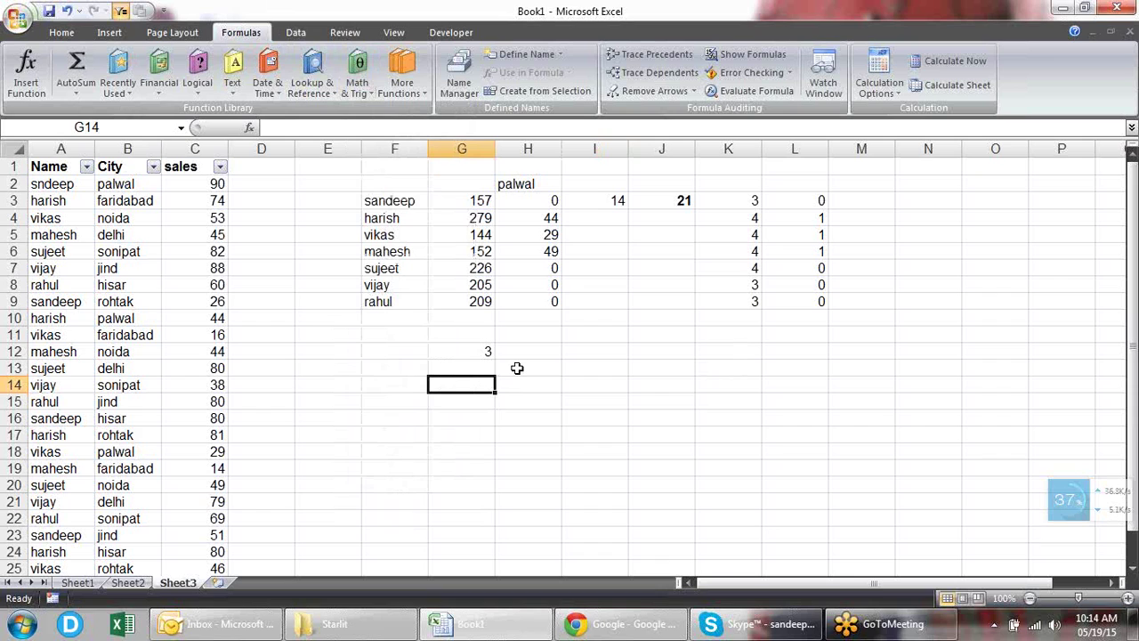
Step: Recheck G12's =COUNTIF(A:A,"s?ndeep") formula, leaving it showing its result 3
left_click(473, 366)
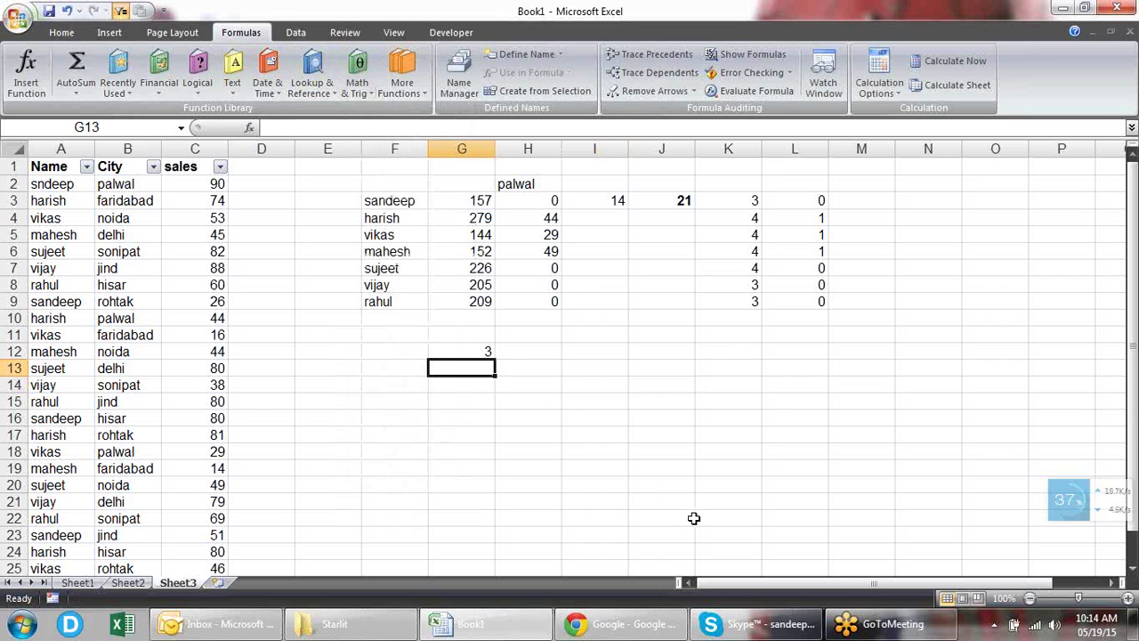
key("Up")
key("F2")
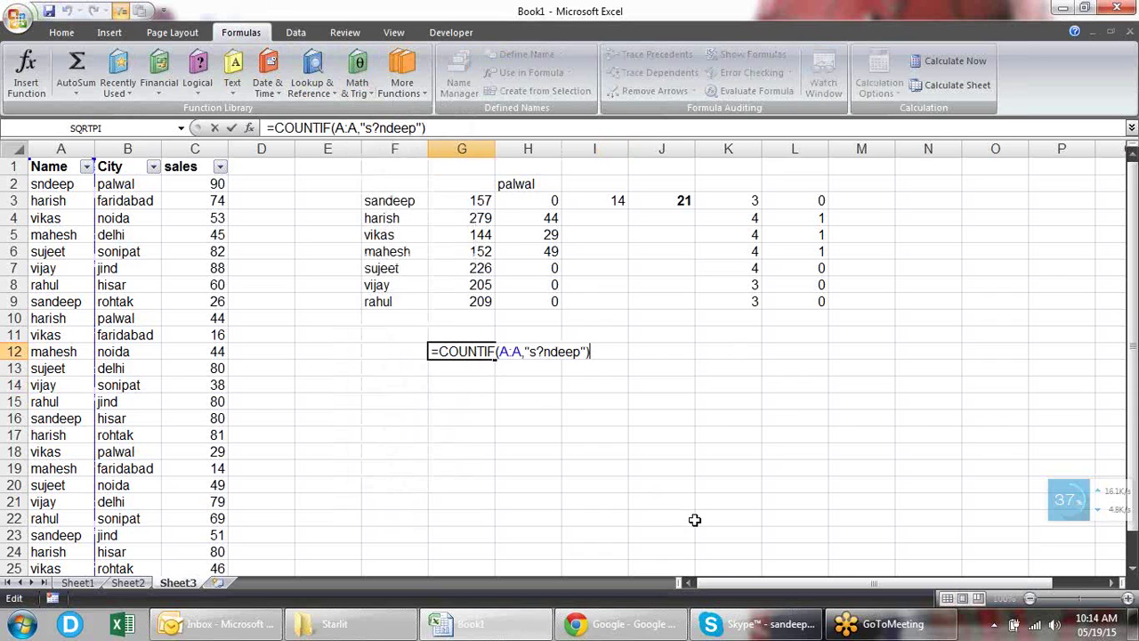
key("Left")
key("Left")
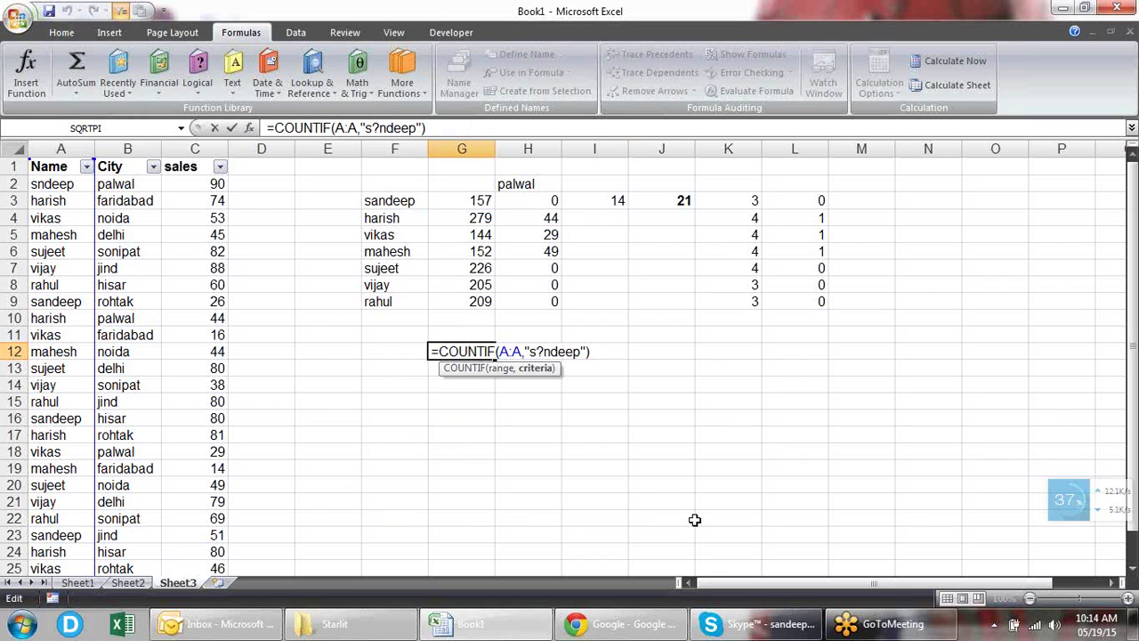
key("ctrl+Return")
Step: Enter =COUNTIF(C:C,">50") in E13 to count the column C sales above 50
left_click(354, 364)
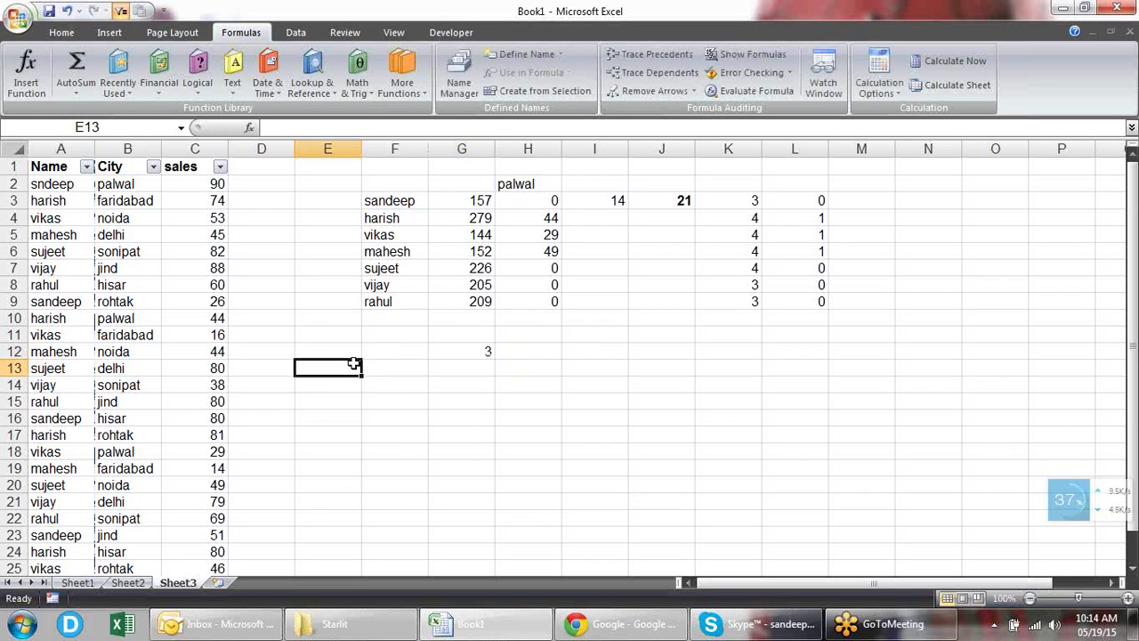
type("=coun")
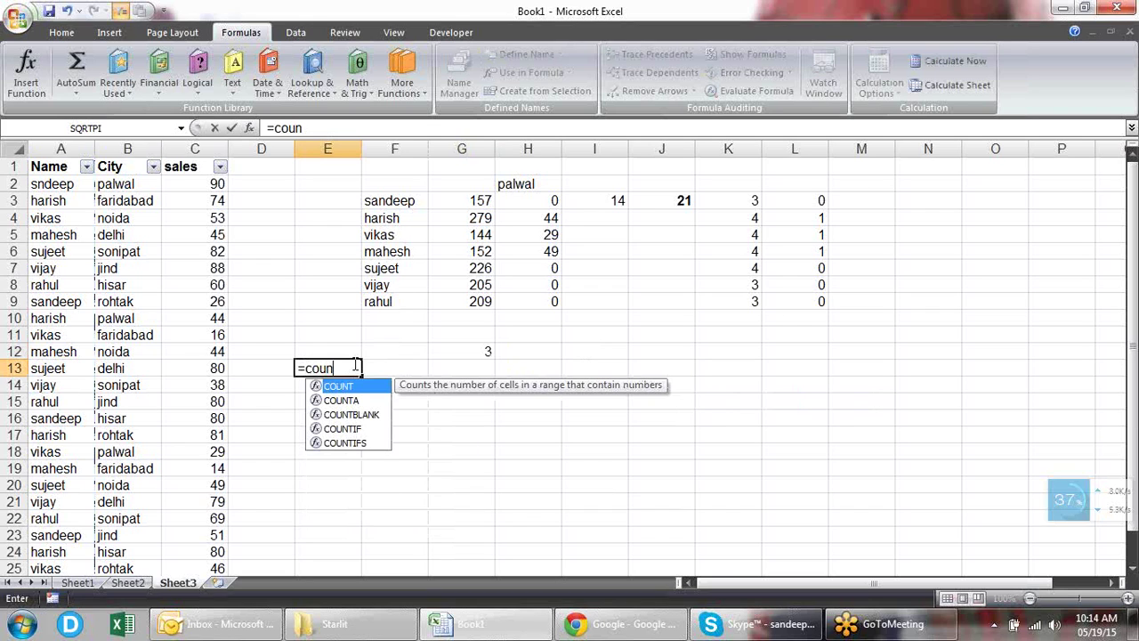
type("if")
key("Tab")
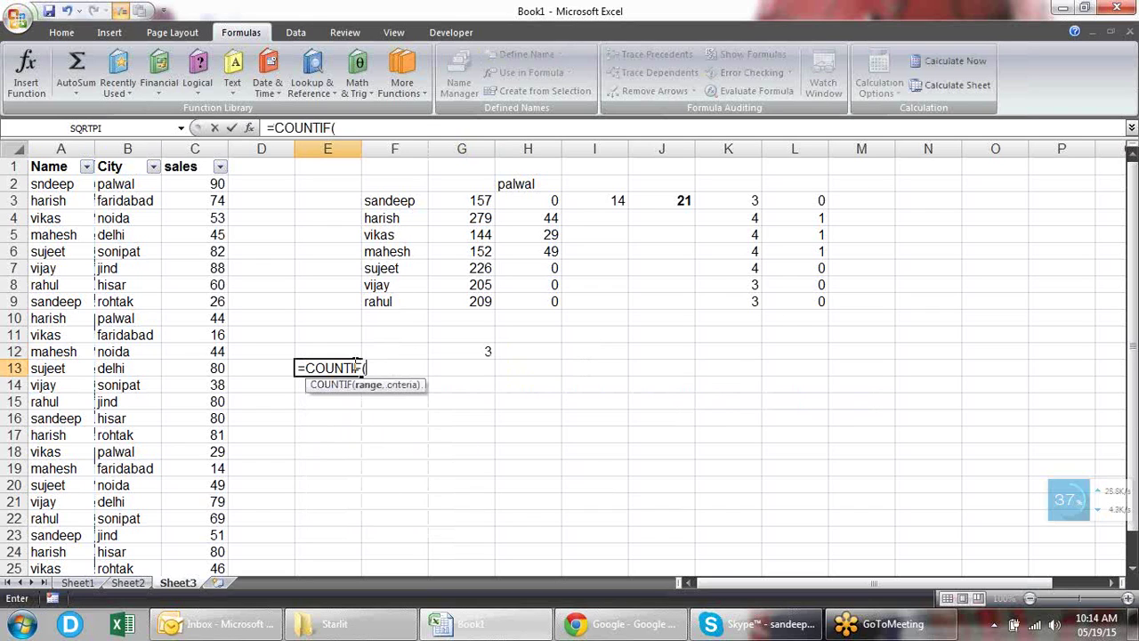
left_click(217, 148)
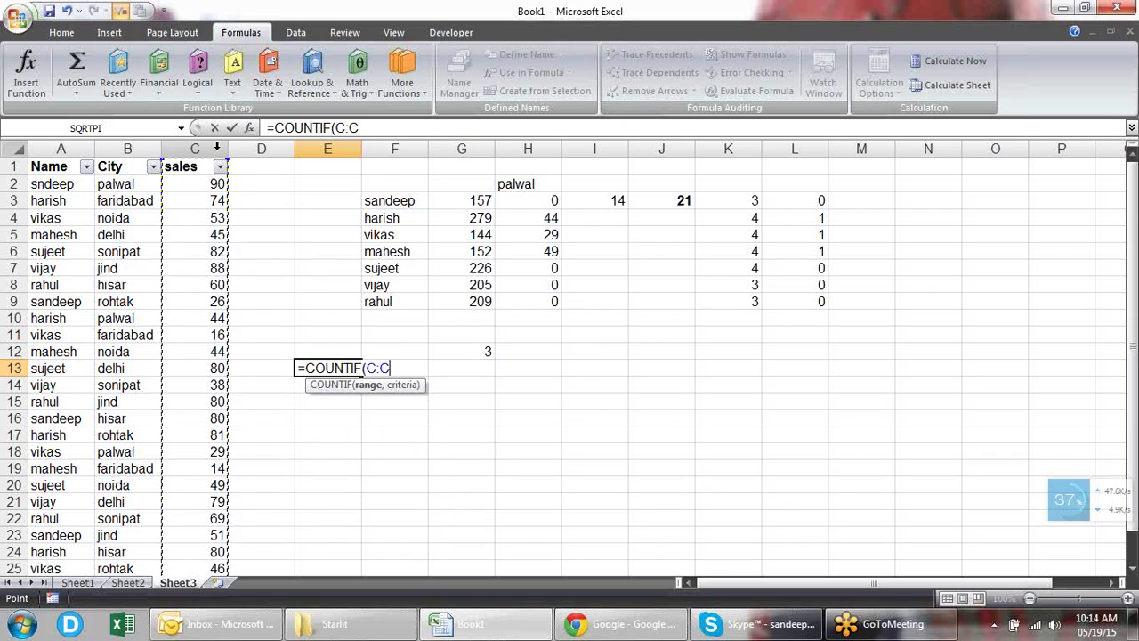
type(",\">")
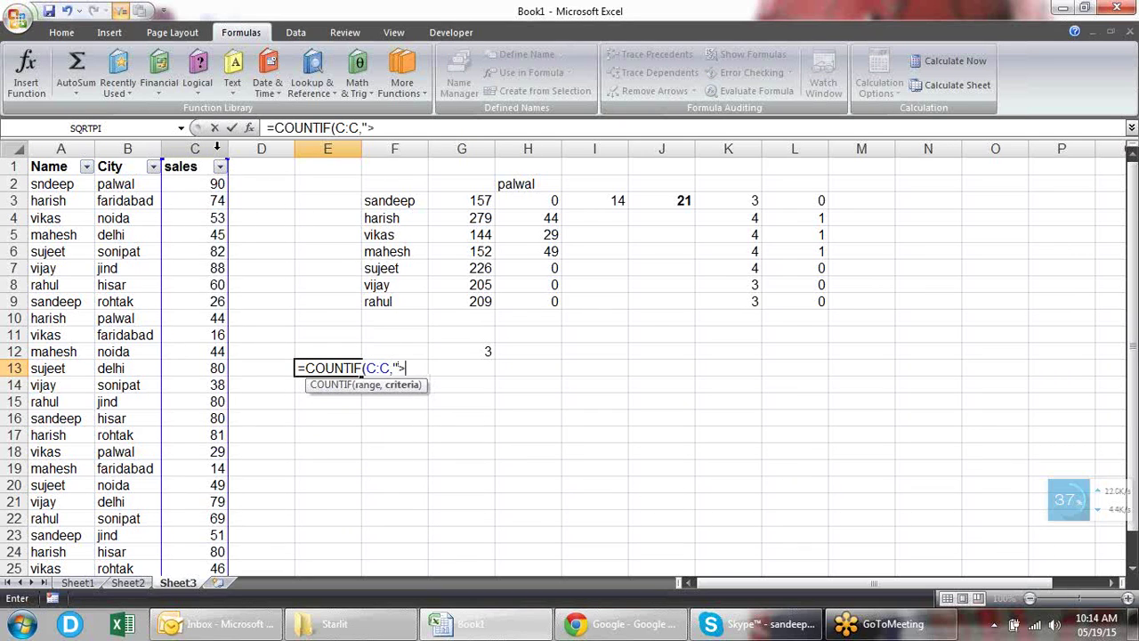
type("50")
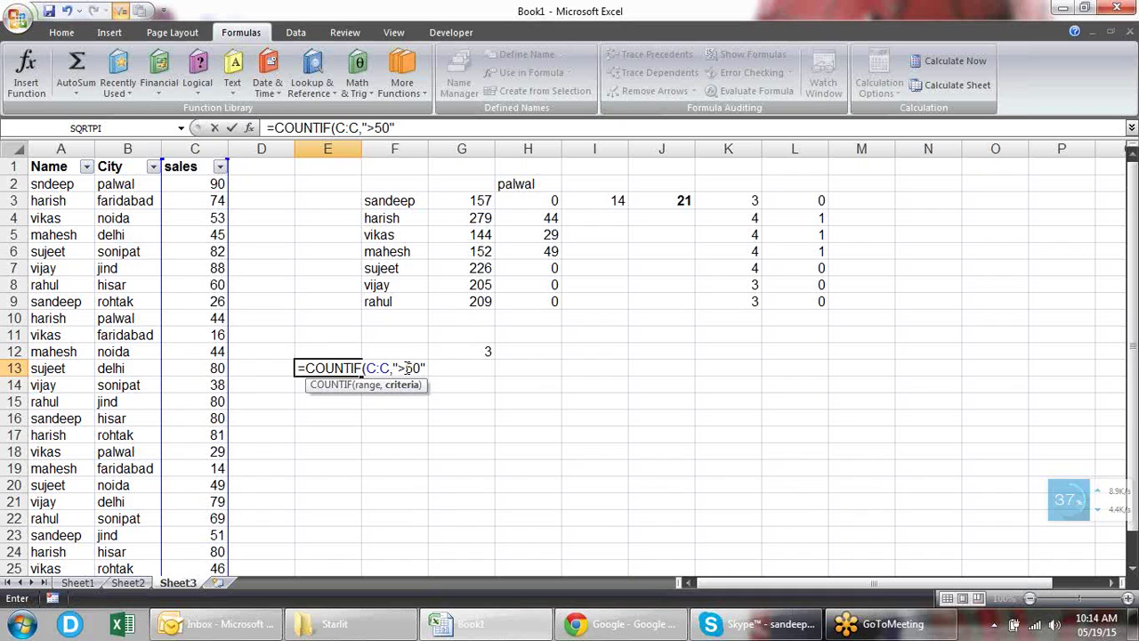
key("Return")
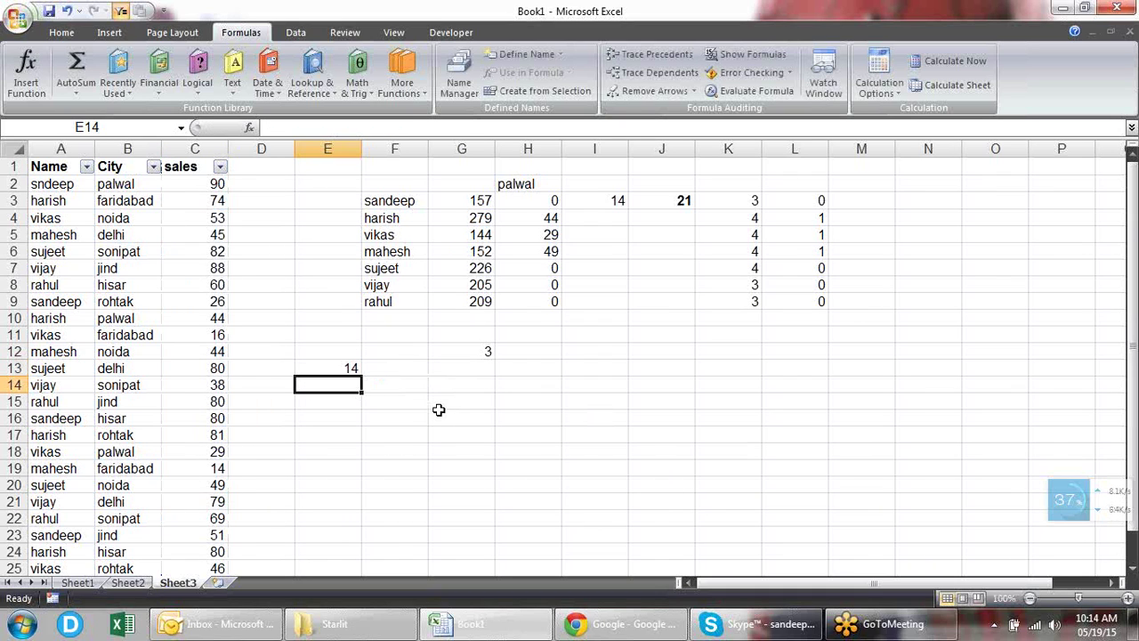
Step: Change E13's COUNTIF criterion to "<50" to count sales below 50
left_click(354, 369)
double_click(355, 369)
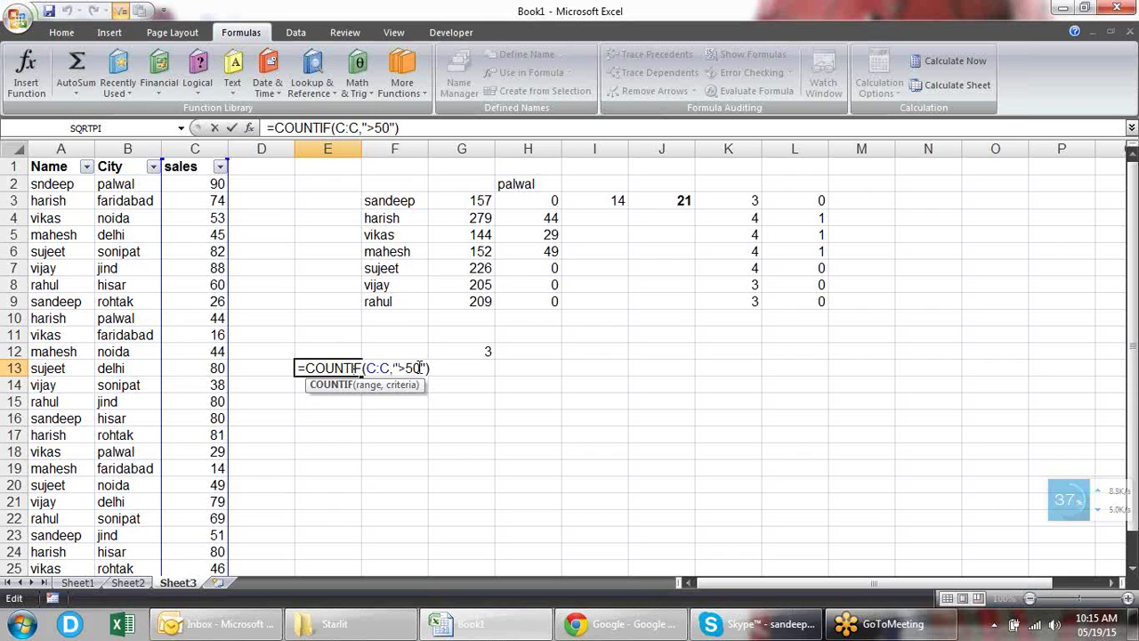
left_click_drag(420, 368, 397, 367)
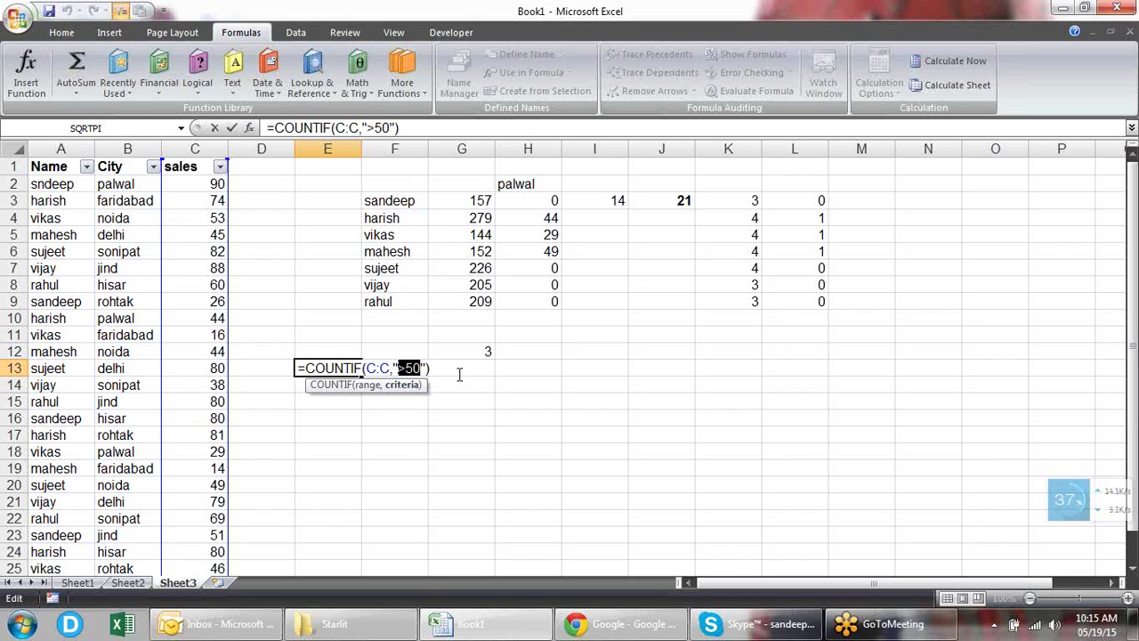
left_click(412, 367)
key("BackSpace")
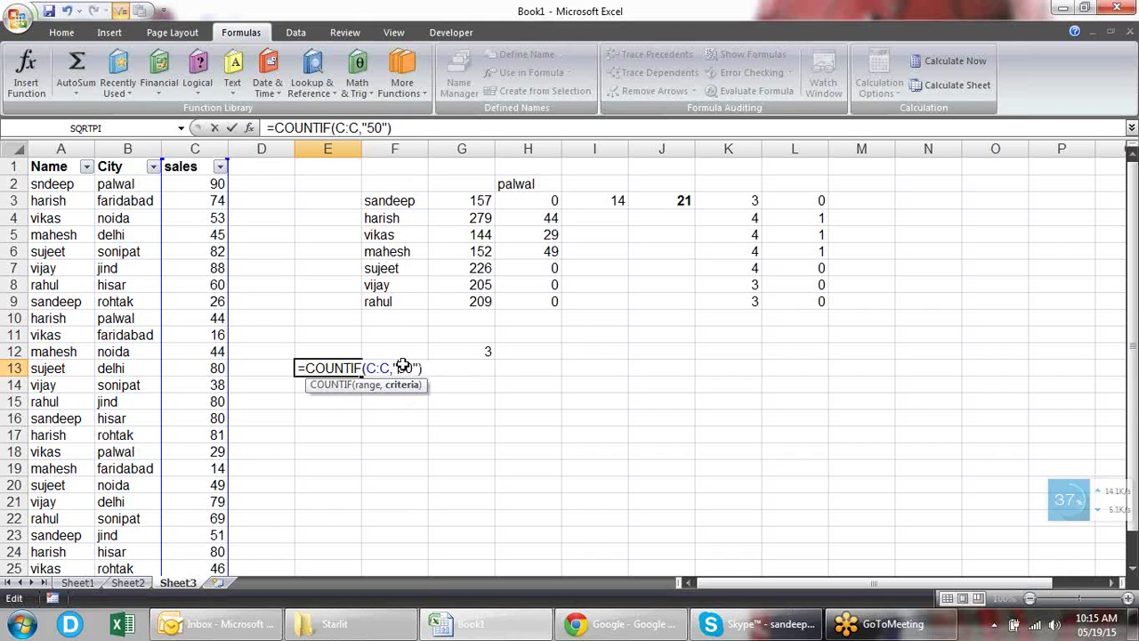
type("<")
key("Return")
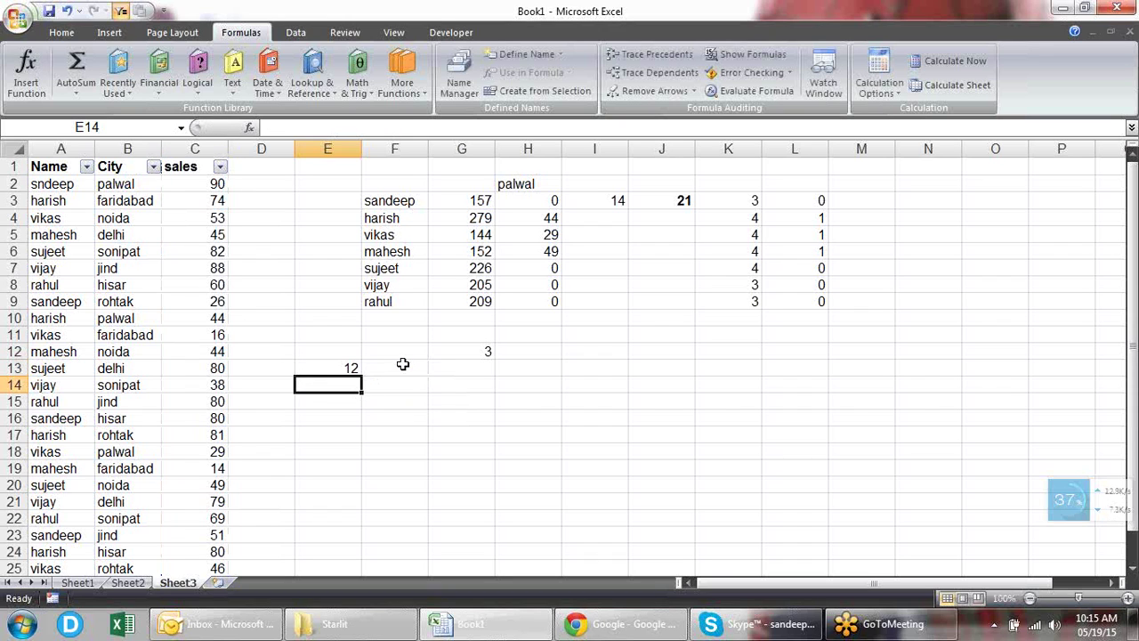
Step: Try the criteria "=50" and "<>50" in E13's COUNTIF formula
key("Up")
key("F2")
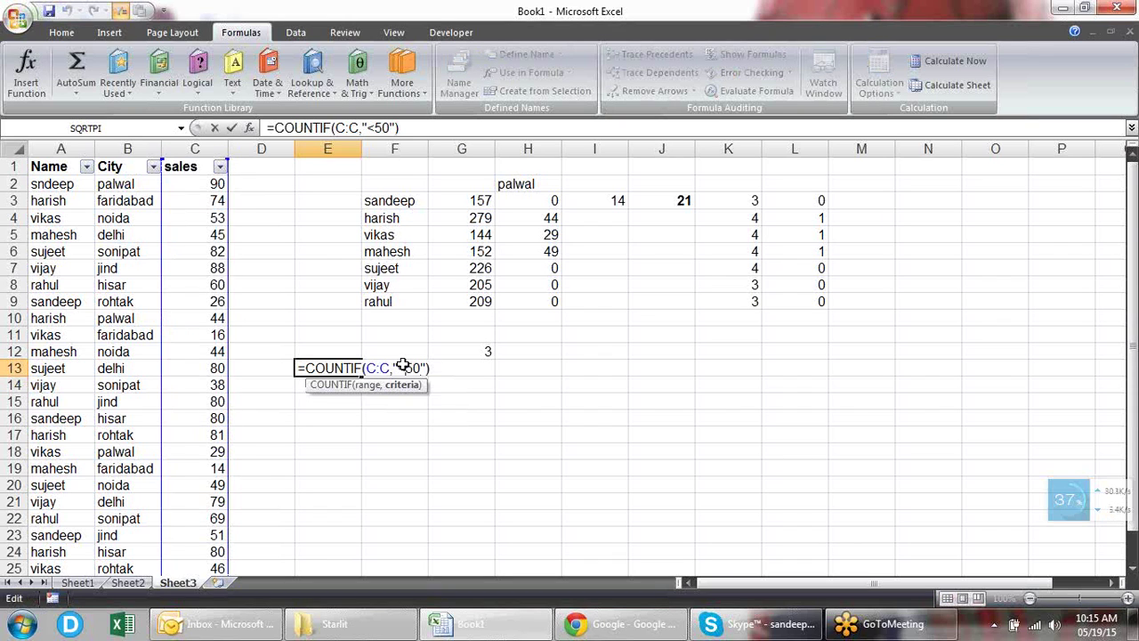
key("BackSpace")
type("=")
key("Return")
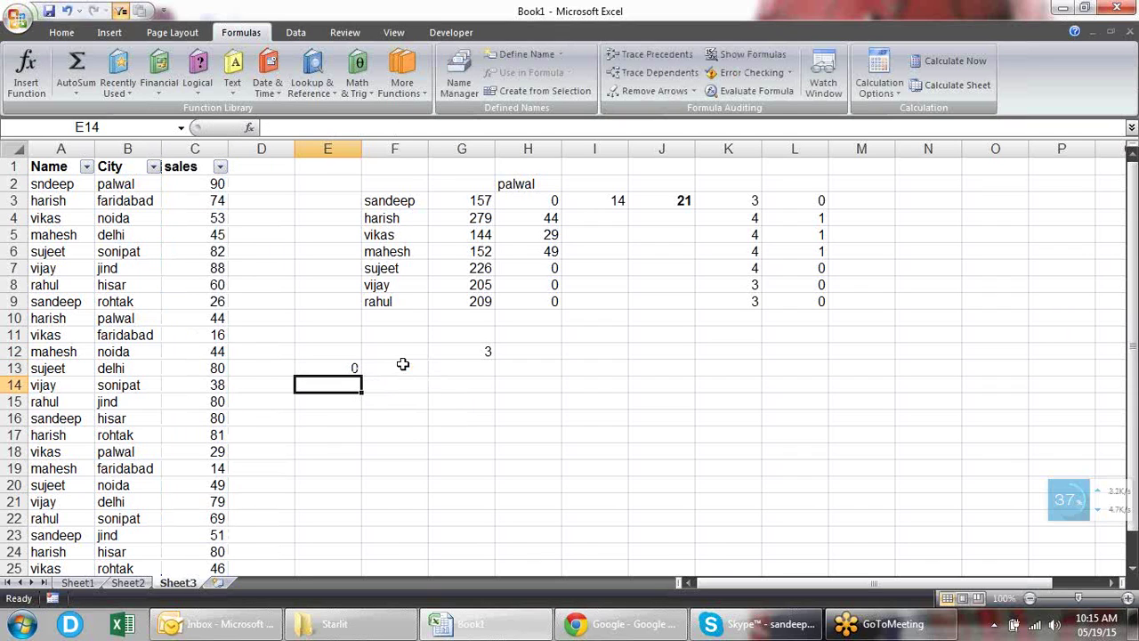
key("Up")
key("F2")
key("BackSpace")
type("<>50\")")
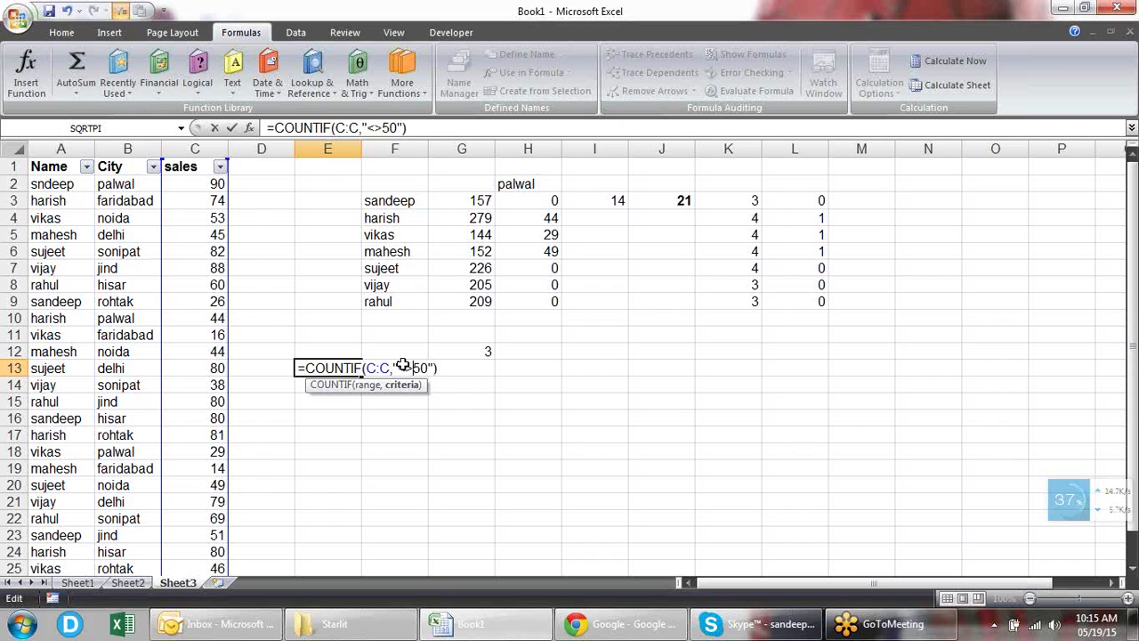
key("Return")
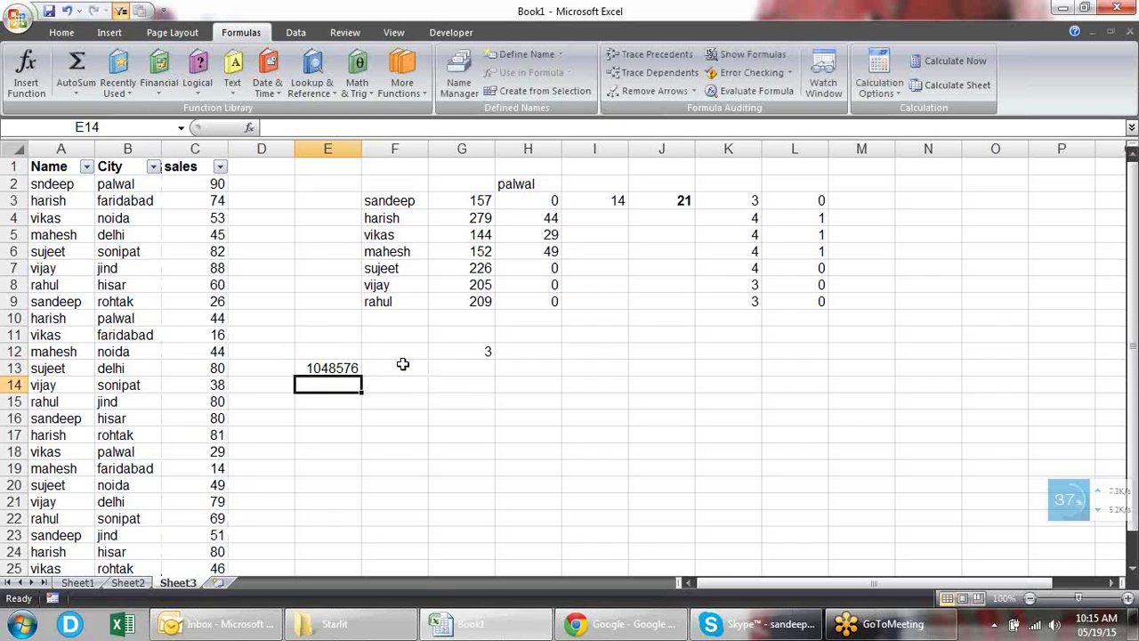
Step: Restore the ">50" criterion in E13 so it returns 14
key("Up")
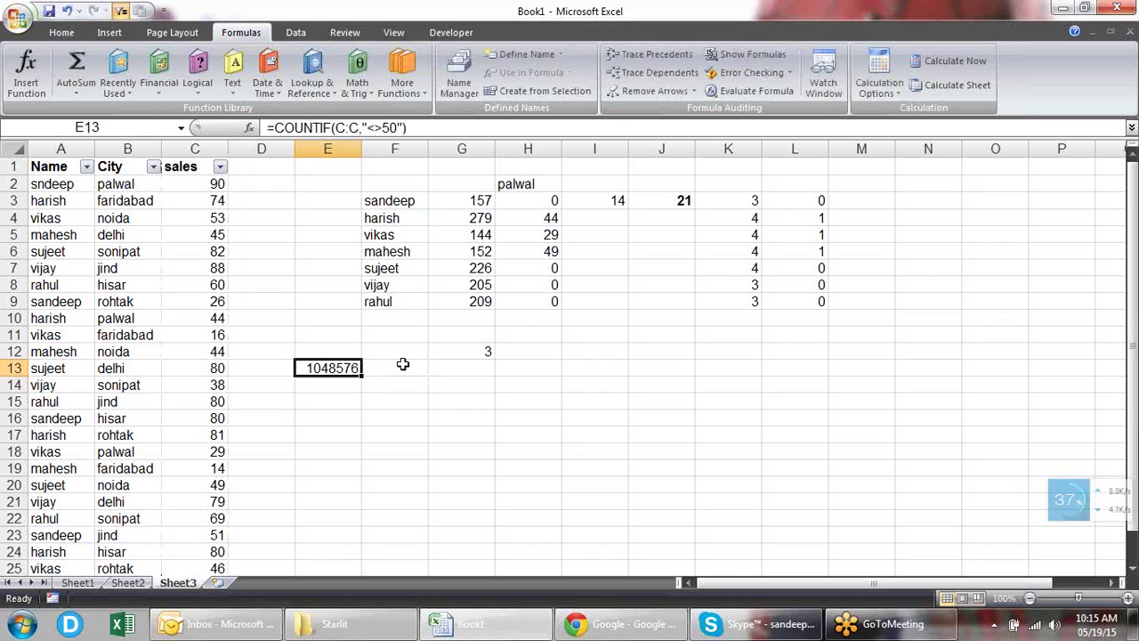
key("F2")
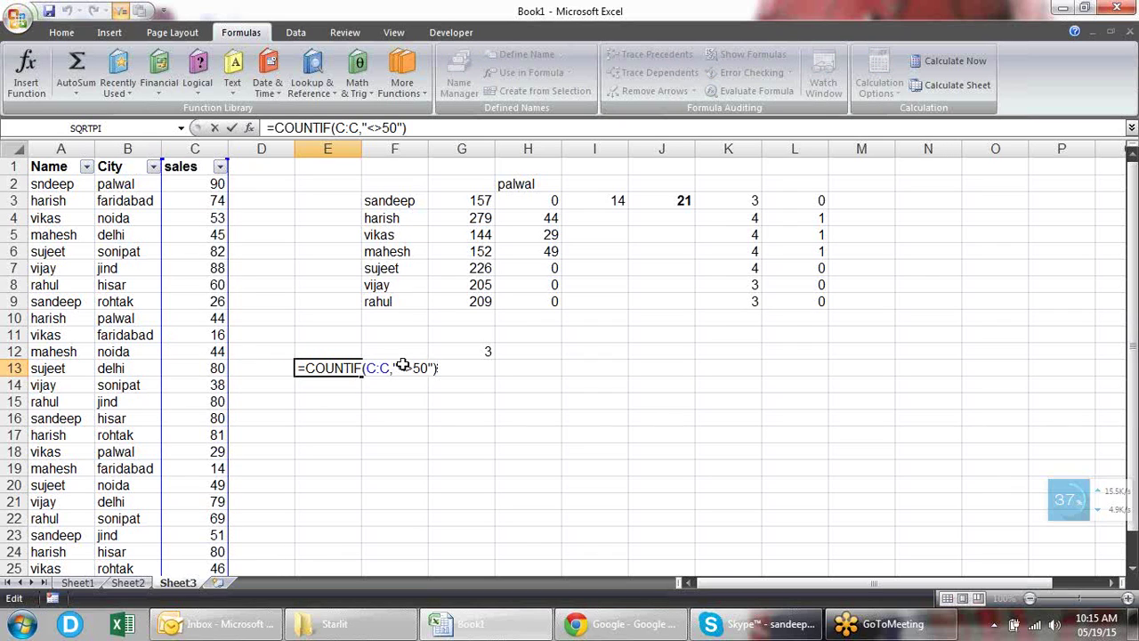
key("BackSpace")
key("BackSpace")
type(">")
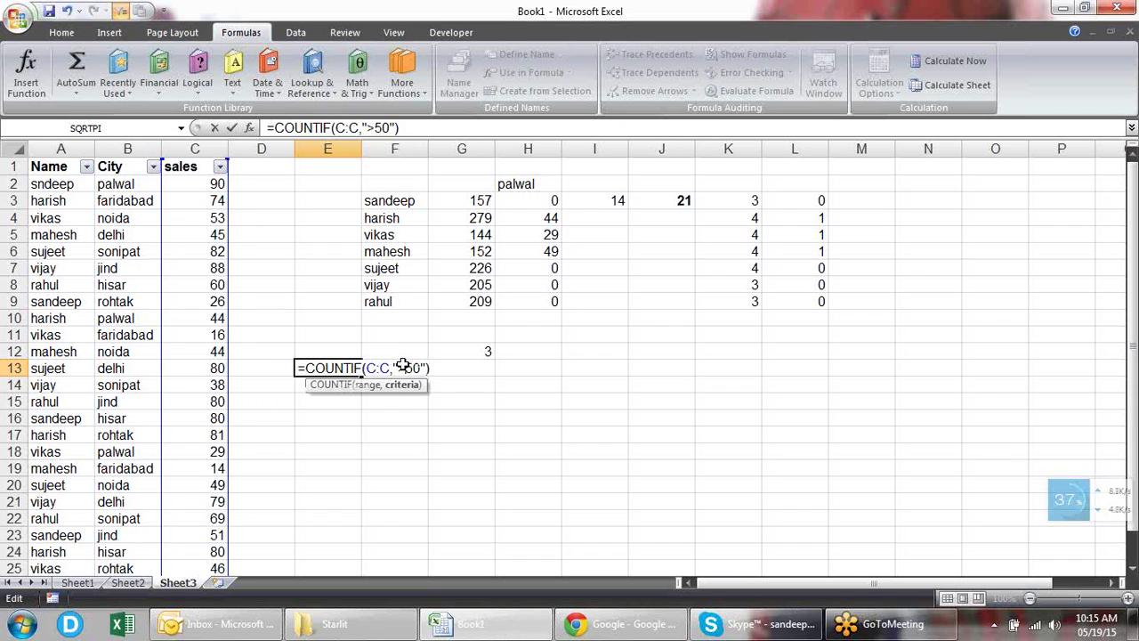
key("Return")
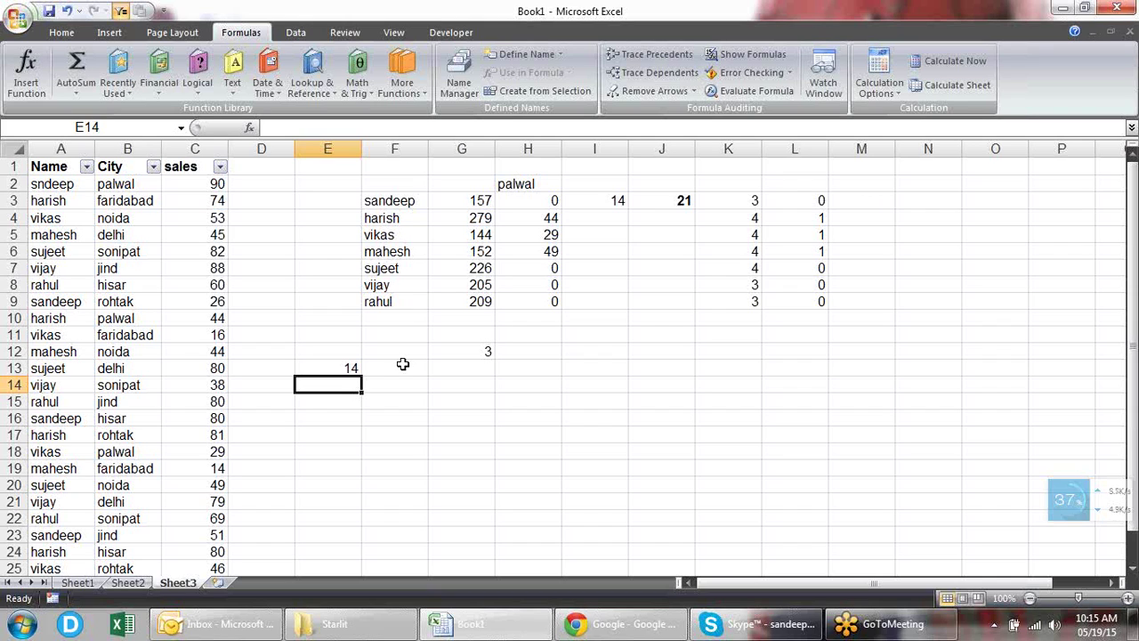
key("Up")
key("F2")
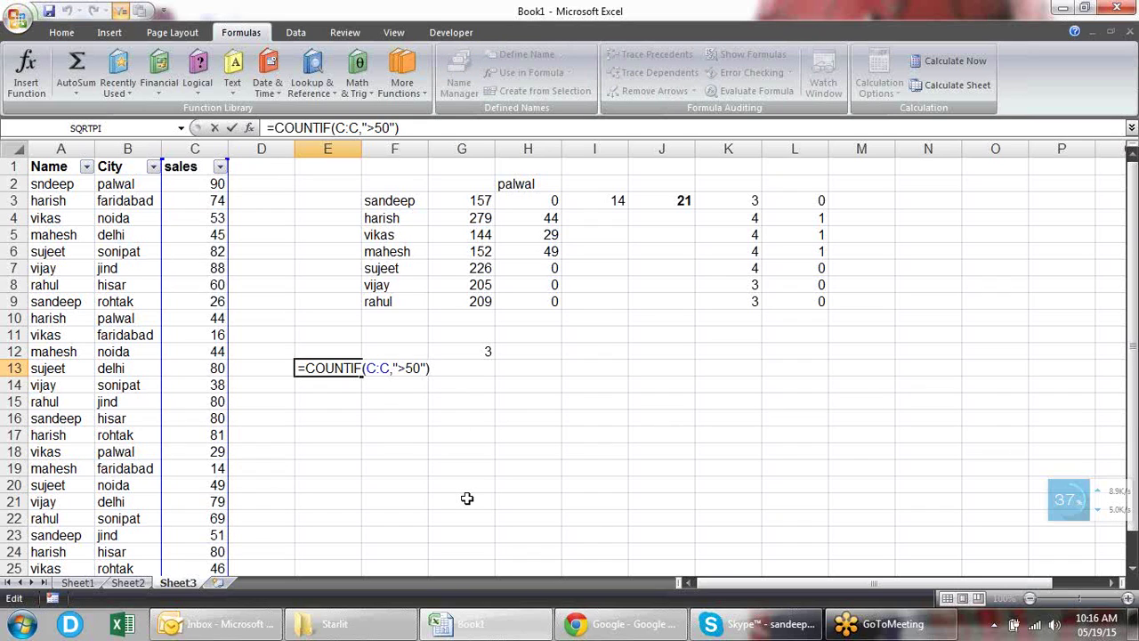
key("ctrl+Return")
Step: Move through the sales column C to its last entry and back to the header
left_click(311, 252)
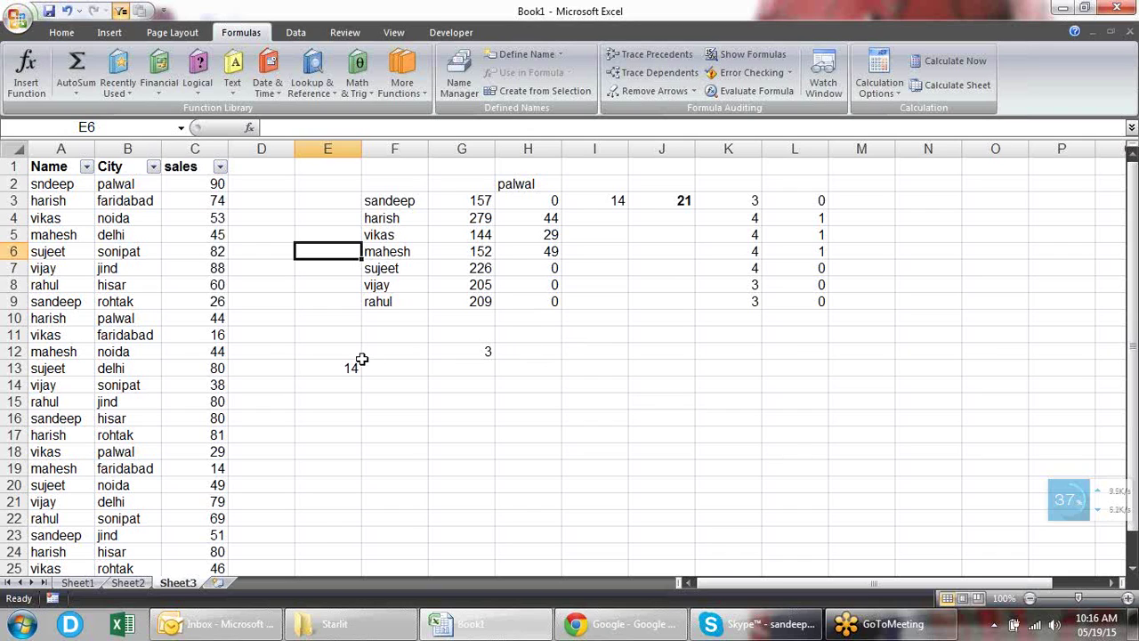
left_click(213, 316)
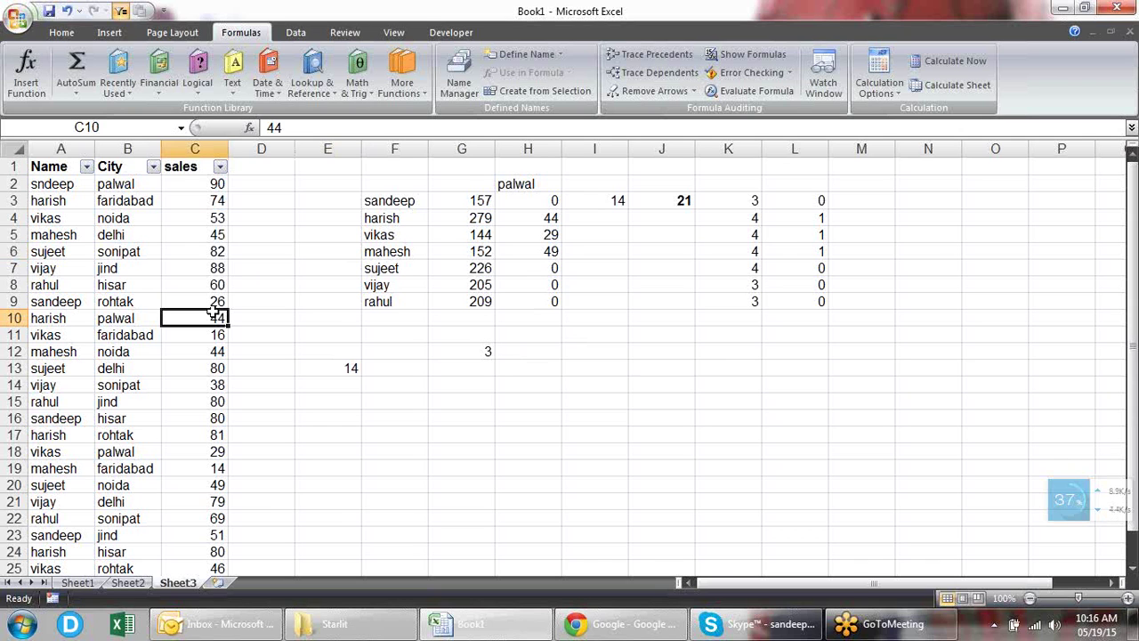
key("ctrl+Down")
key("Down")
key("Down")
key("Up")
key("Up")
key("Up")
key("Up")
key("Up")
key("Up")
key("Up")
key("Up")
key("Up")
key("Up")
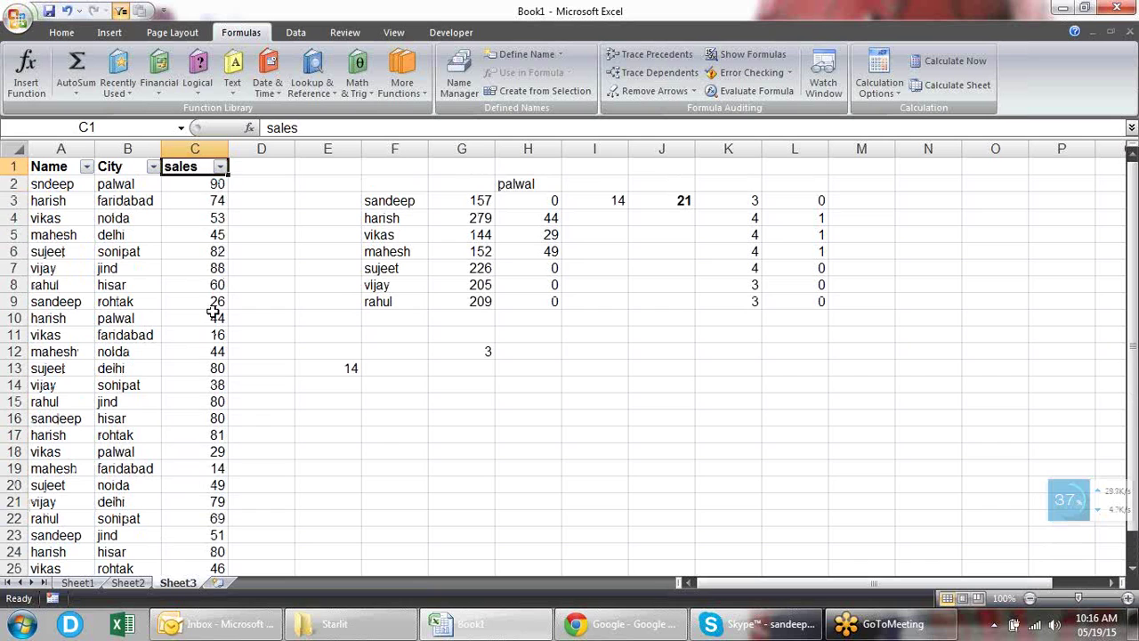
key("Down")
key("Down")
key("Down")
key("Down")
key("Down")
key("Down")
key("Down")
key("Up")
key("Up")
key("Up")
key("Up")
key("Up")
key("Up")
key("Up")
key("Up")
key("Up")
key("Up")
key("Down")
Step: Correct the name in A2 from 'sndeep' to 'sandeep'
key("Left")
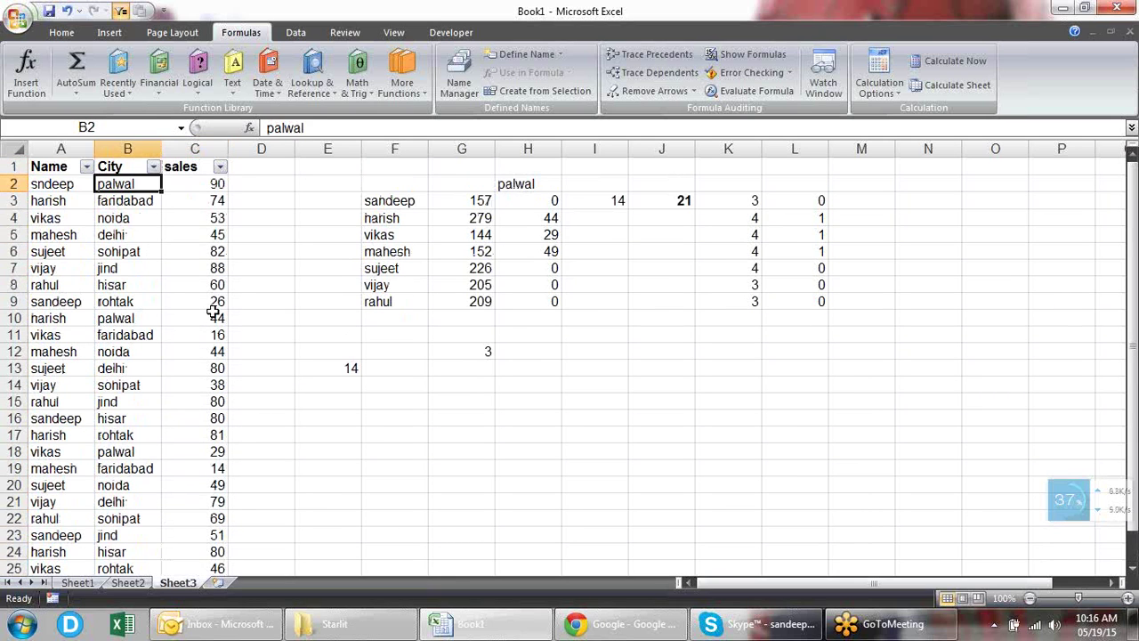
key("Left")
key("F2")
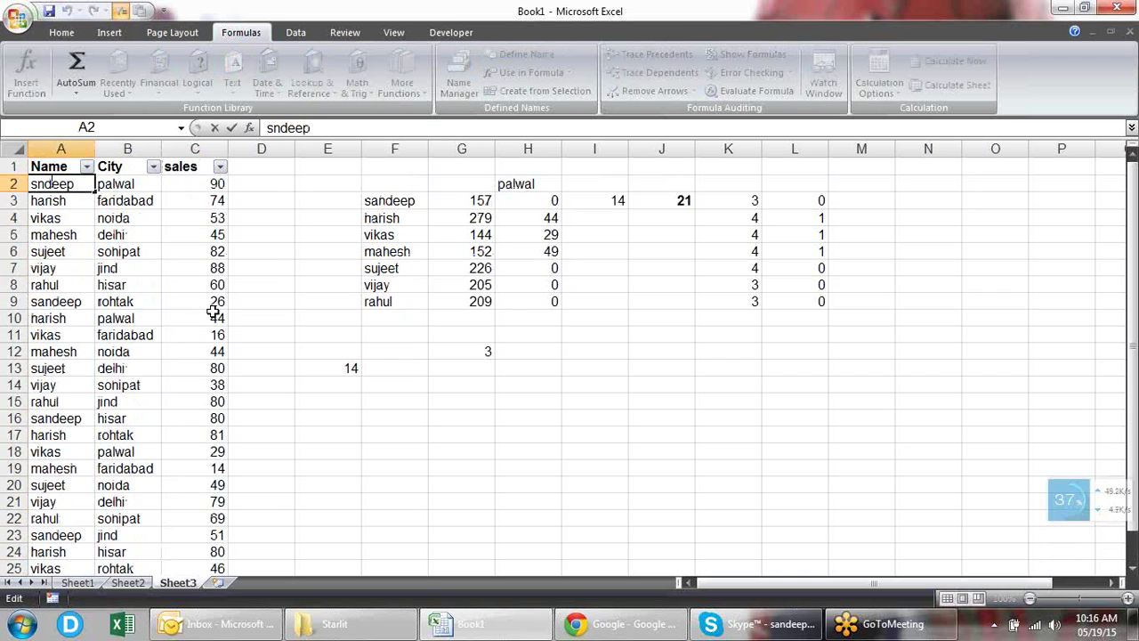
type("a")
key("Return")
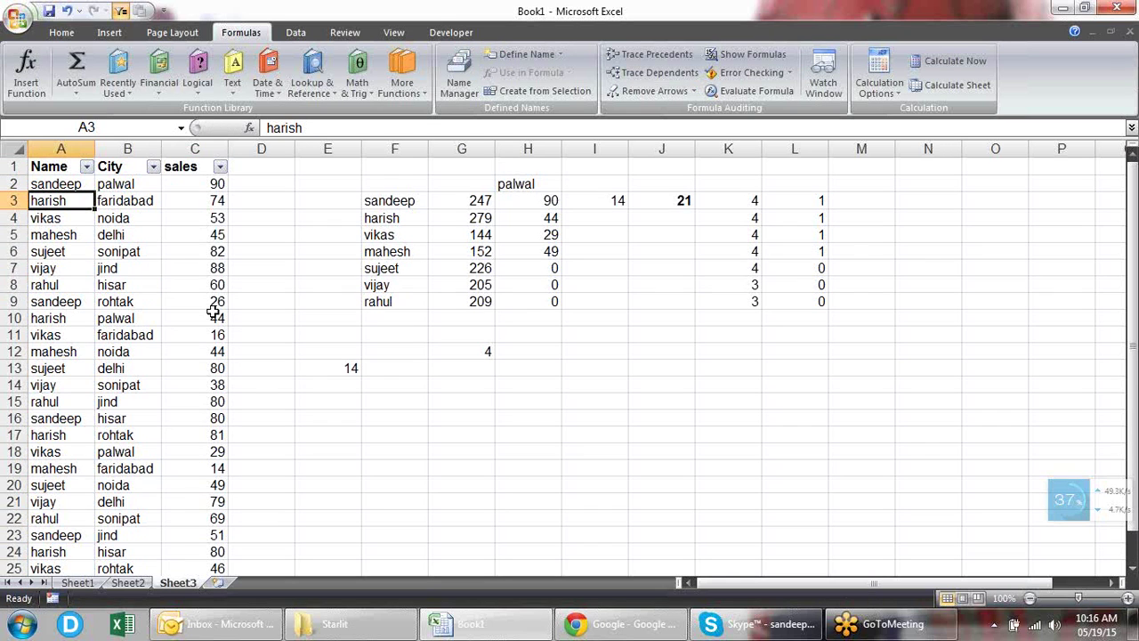
Step: Go below the data to cell B29 for the Total label
key("ctrl+Down")
key("Down")
key("shift+Right")
key("shift+Right")
key("Down")
key("Down")
key("Down")
key("Up")
key("Up")
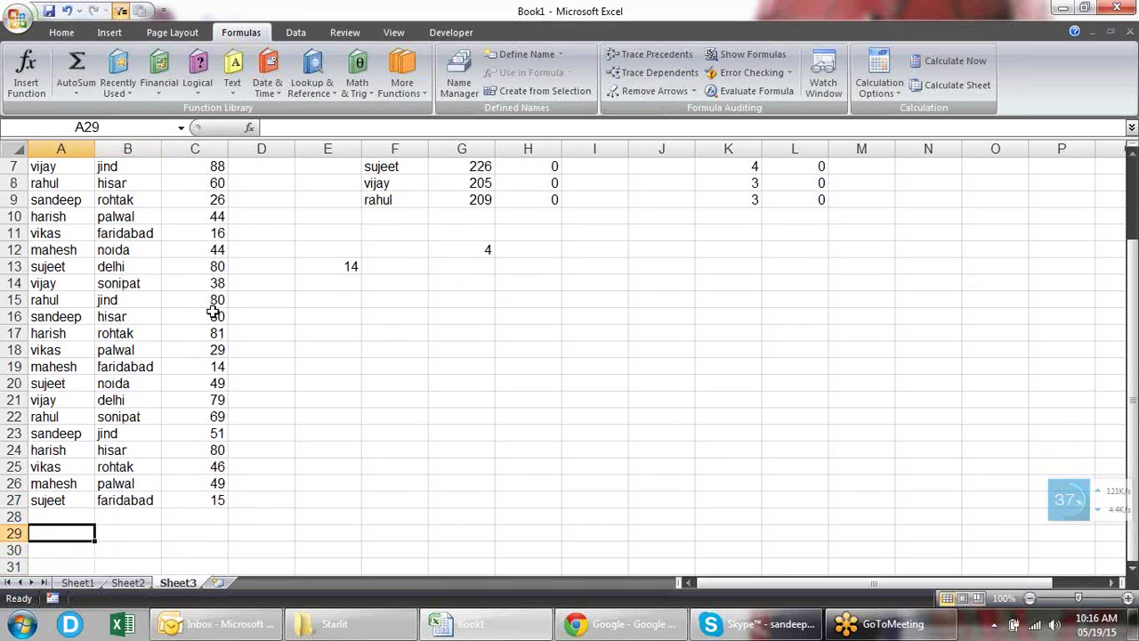
key("Right")
Step: Label B29 'Total' and shrink row 28 to a thin spacer
type("Total")
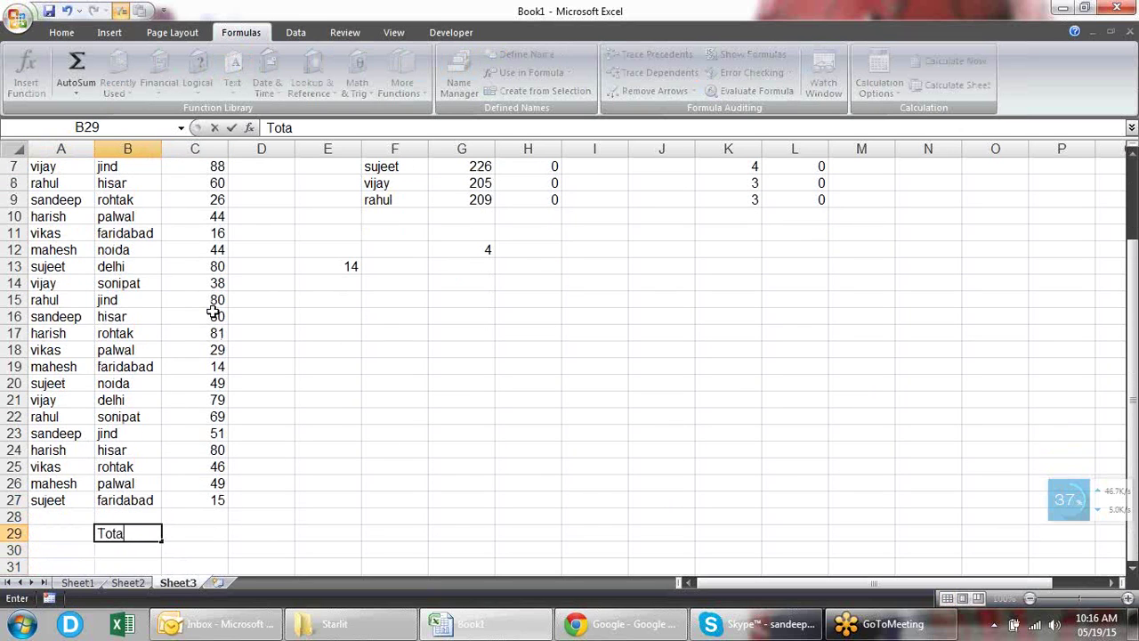
key("Return")
left_click_drag(15, 525, 15, 515)
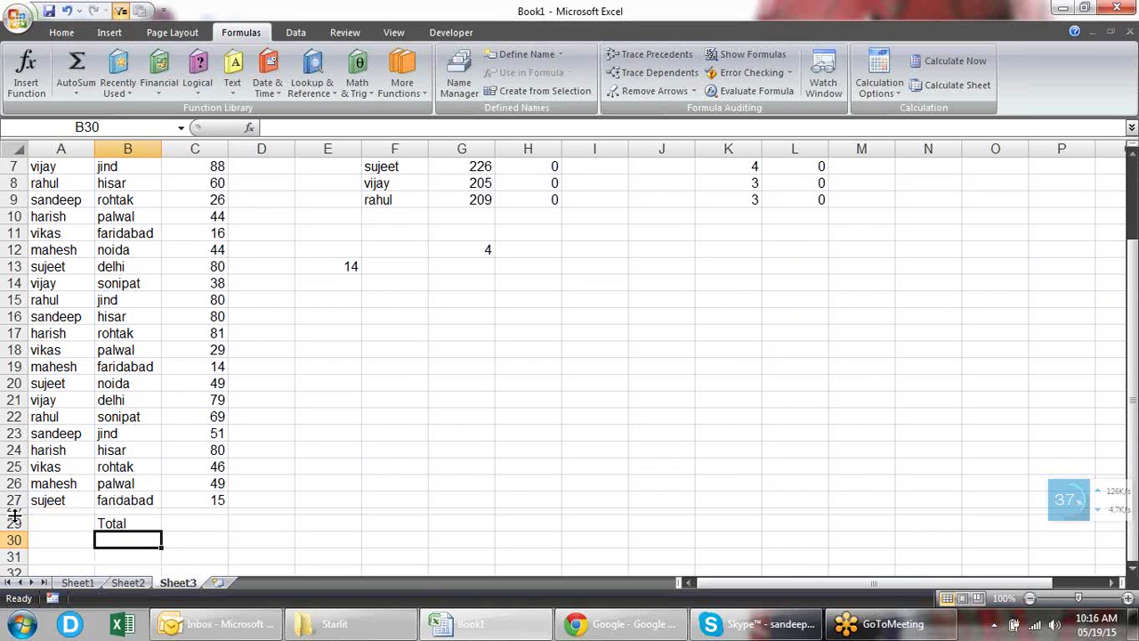
Step: Enter =SUM(C2:C27) in C29 and make the 1462 total bold
left_click(180, 523)
type("=")
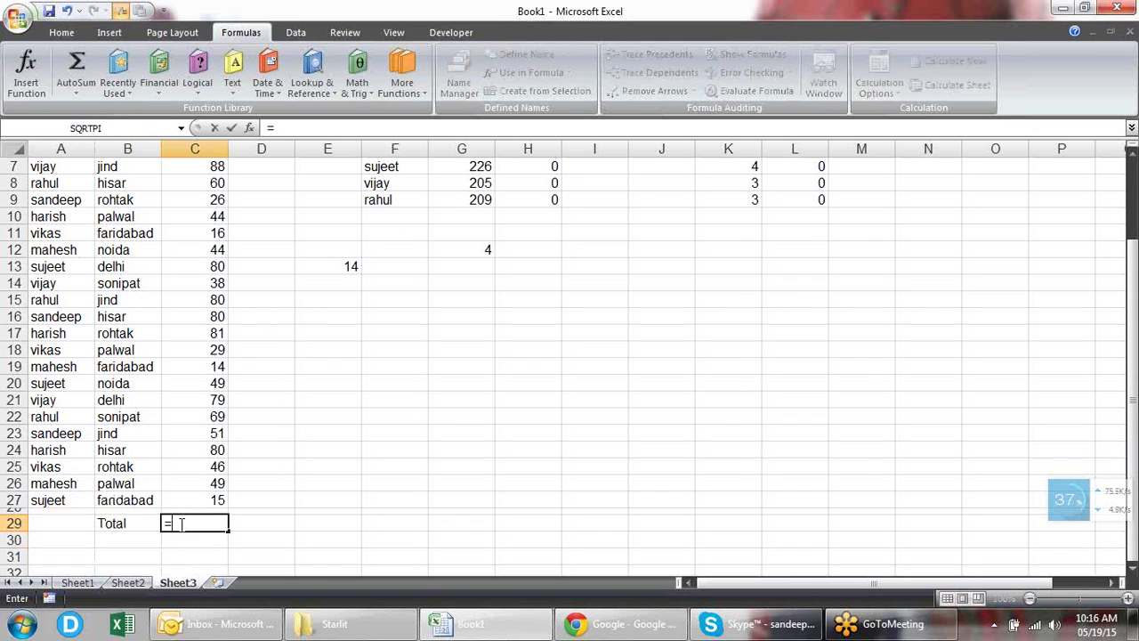
type("sum")
key("Tab")
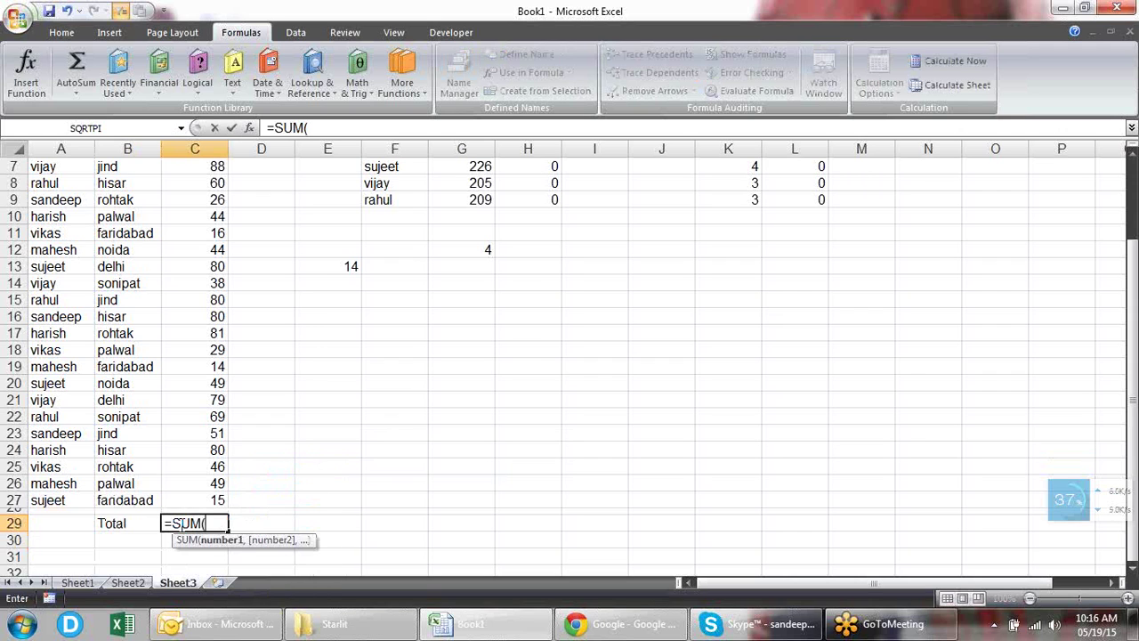
key("Up")
key("Up")
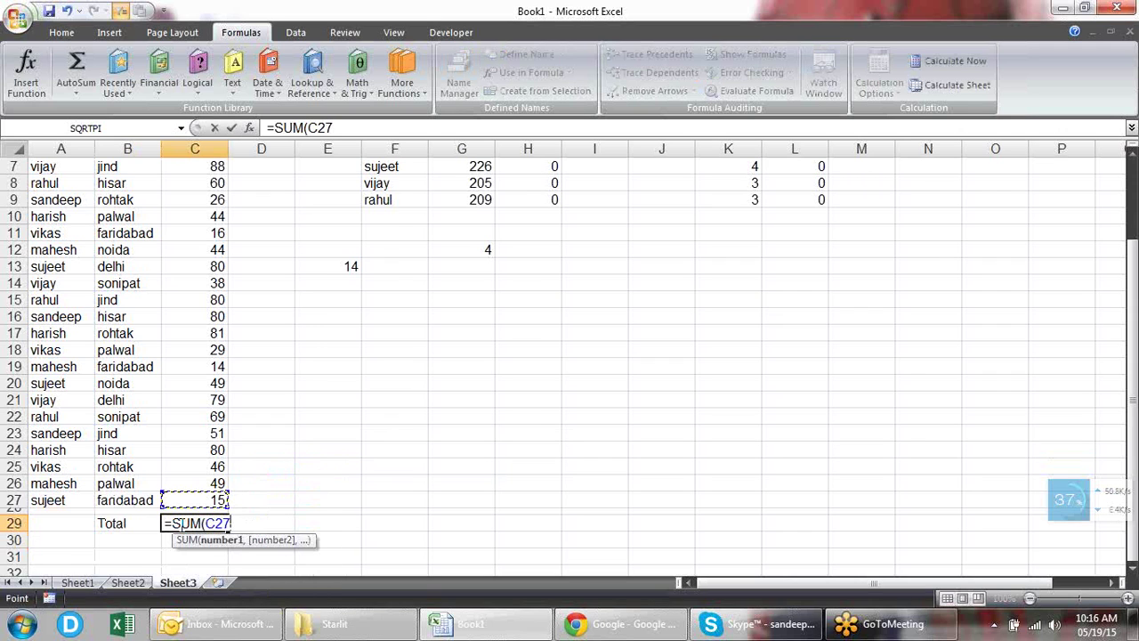
key("ctrl+shift+Up")
key("shift+Down")
key("Return")
key("Up")
key("ctrl+b")
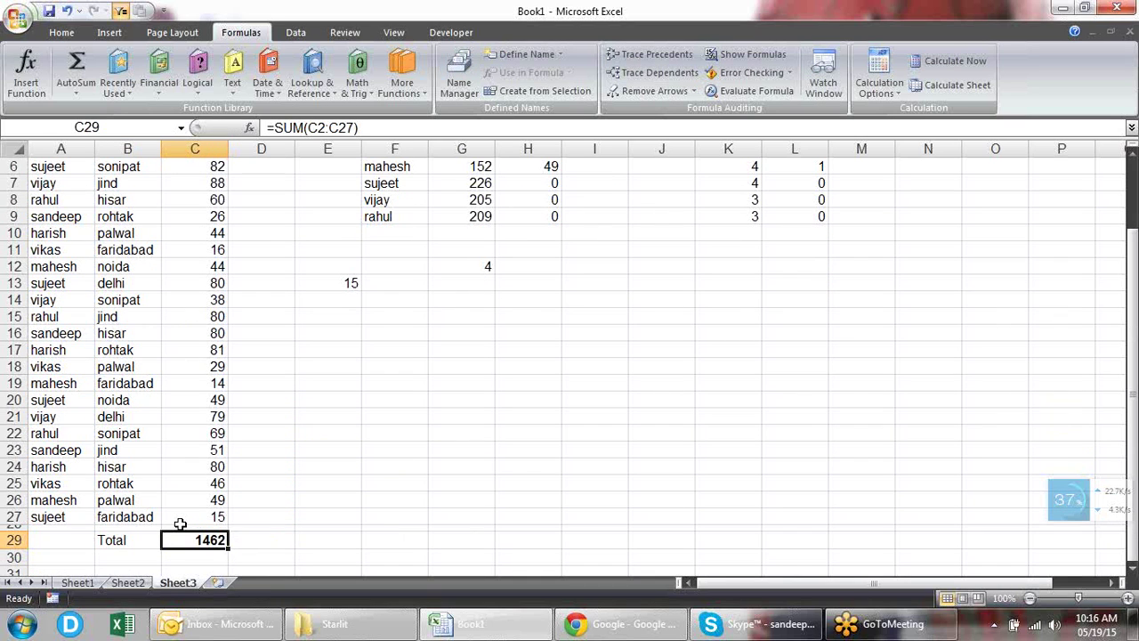
Step: Select the data table A1:C27 and turn its AutoFilter off and back on
key("Left")
key("Up")
key("Right")
key("Up")
key("shift+Left")
key("shift+Left")
key("ctrl+shift+Up")
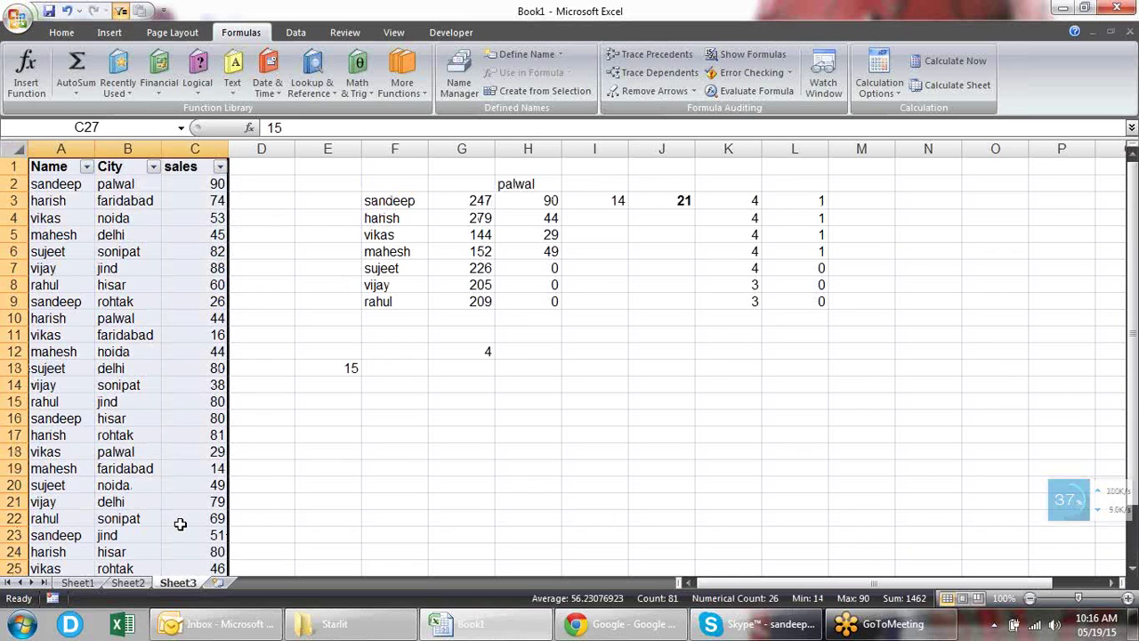
key("ctrl+shift+l")
key("ctrl+shift+l")
key("Right")
key("Left")
key("Left")
key("Left")
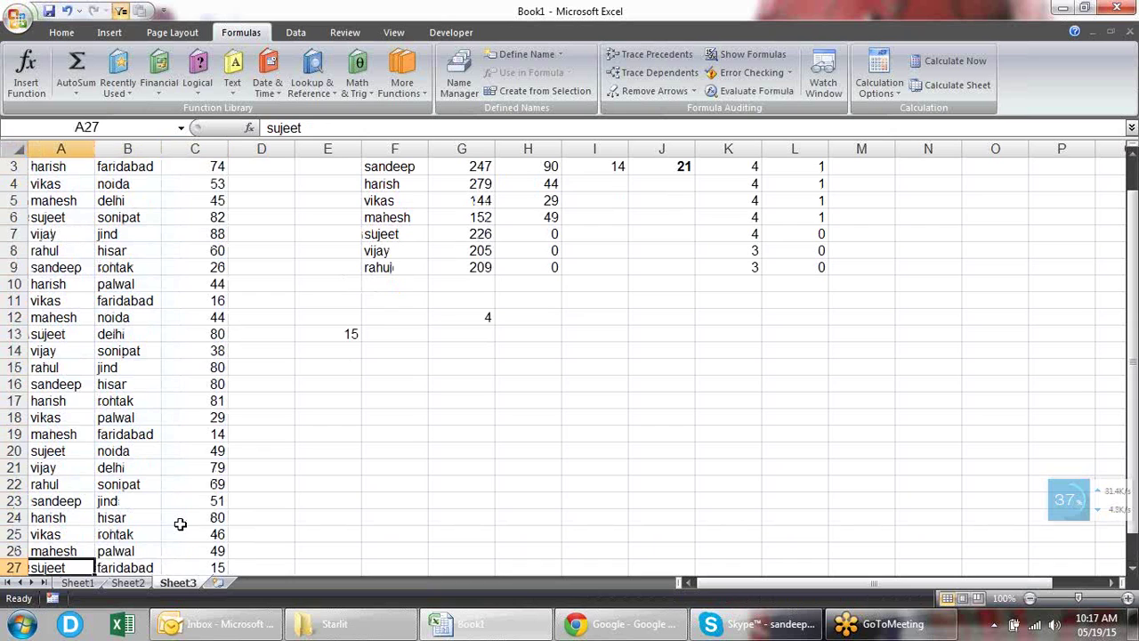
key("ctrl+Up")
key("alt+Down")
Step: Filter the Name column to show only sandeep rows
key("Down")
key("Down")
key("Down")
key("Down")
key("space")
key("Down")
key("Down")
key("Down")
key("Down")
key("space")
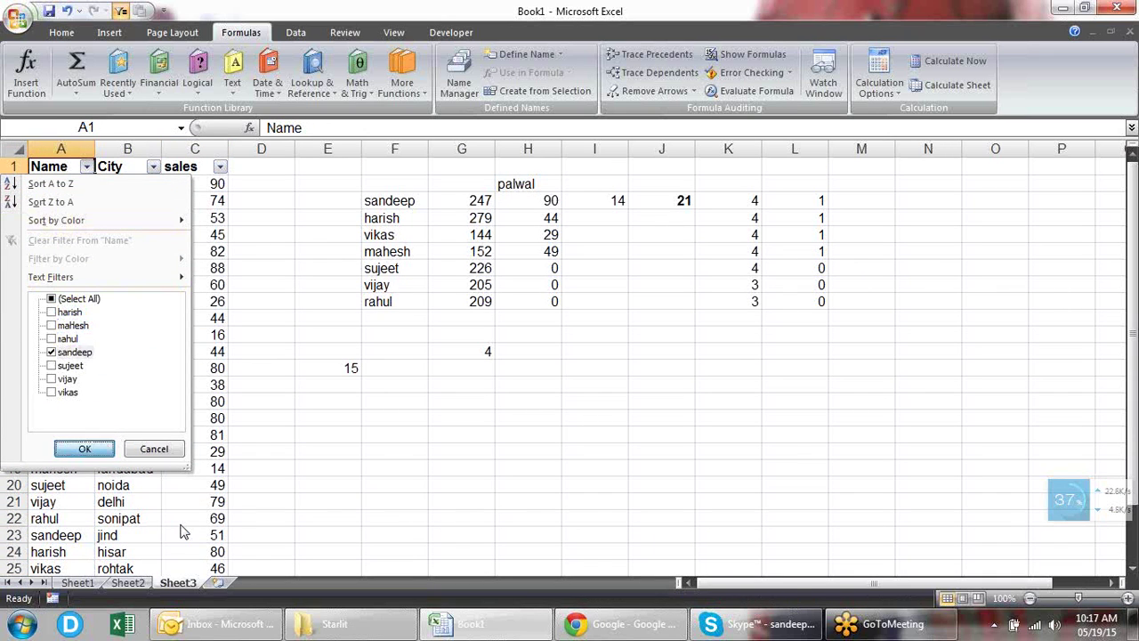
key("Return")
key("Down")
key("Down")
key("Down")
key("Down")
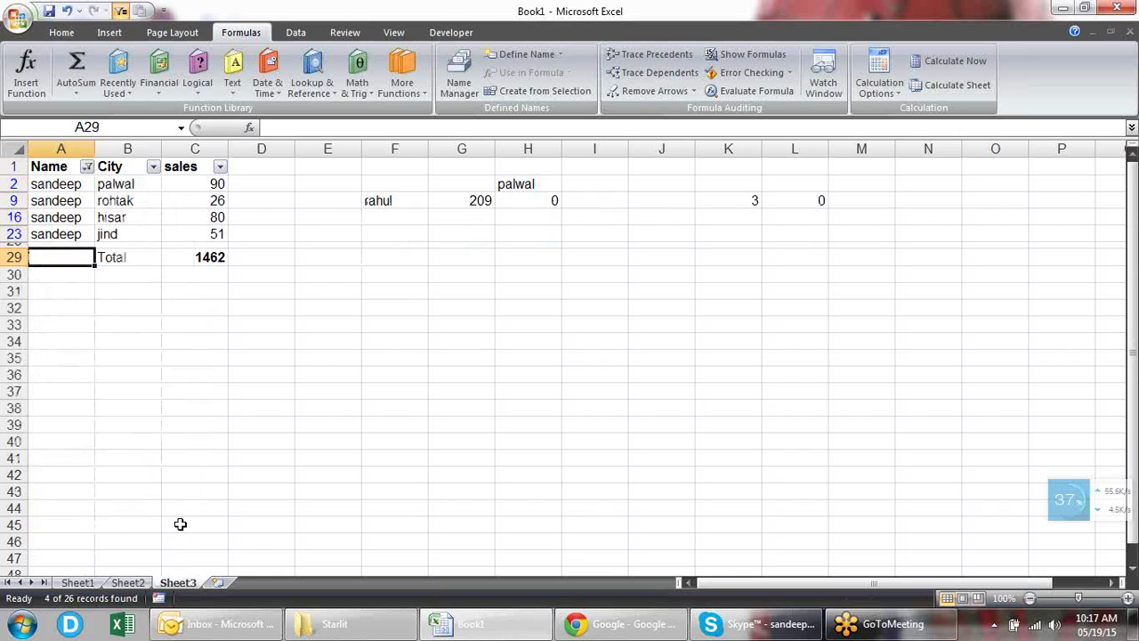
Step: Select the four visible sandeep sales values to compare their status-bar sum of 247
key("Right")
key("Right")
key("Up")
key("shift+Up")
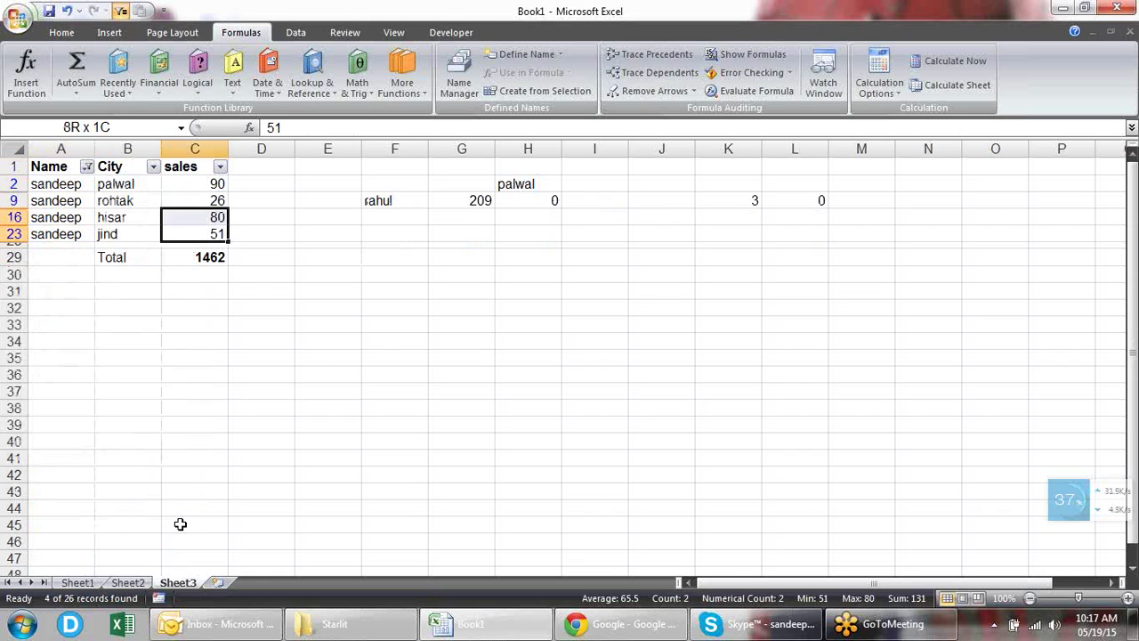
key("shift+Up")
key("shift+Up")
key("Down")
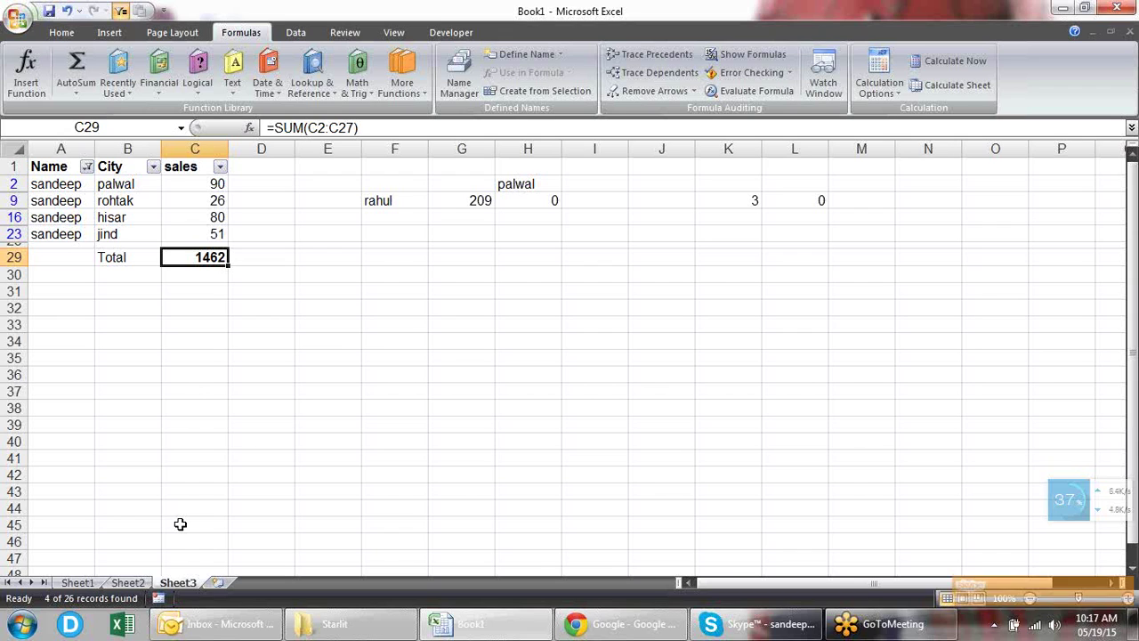
left_click_drag(227, 182, 224, 235)
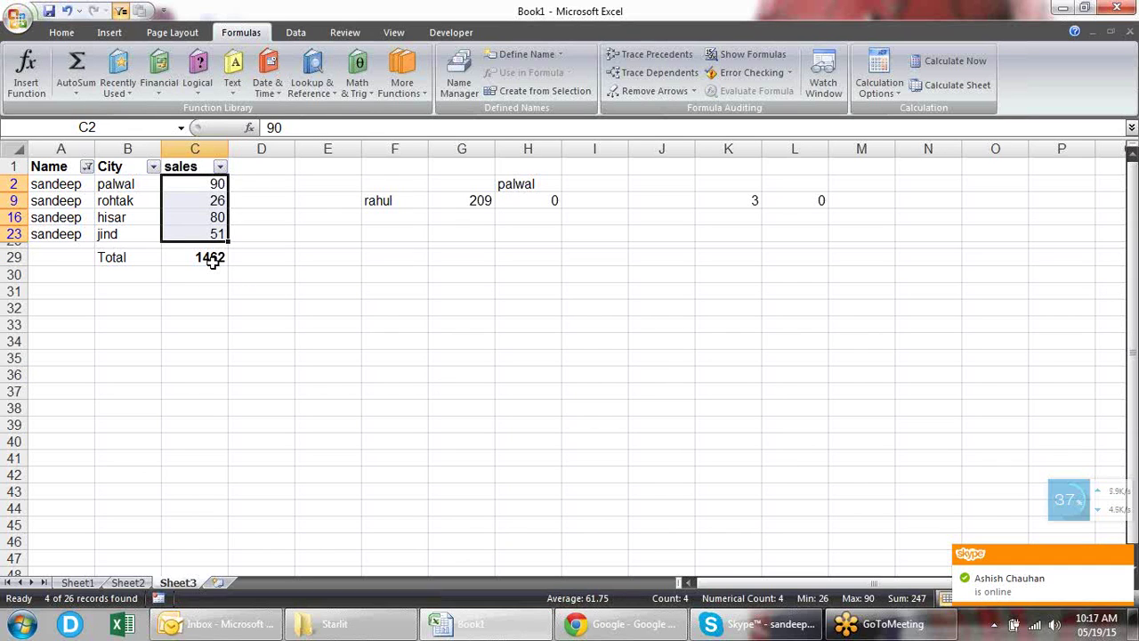
Step: Tick (Select All) in the Name filter so every sales row shows again
left_click(87, 167)
left_click(80, 298)
left_click(84, 449)
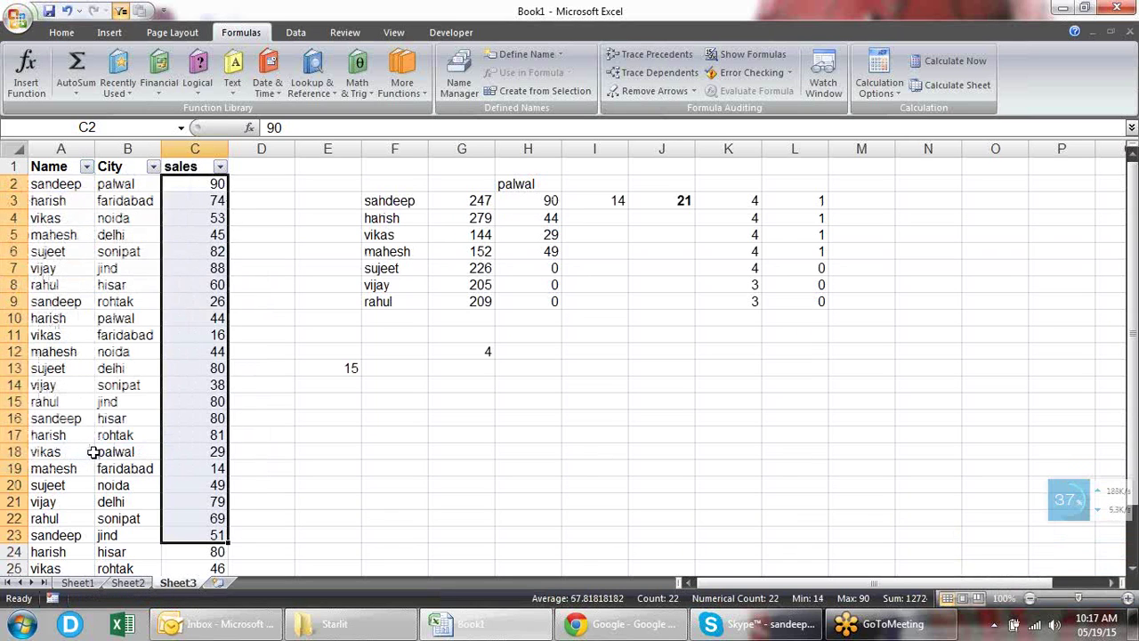
left_click(203, 418)
Step: Inspect the SUM formula in the Total cell C29, discarding any edits
key("Down")
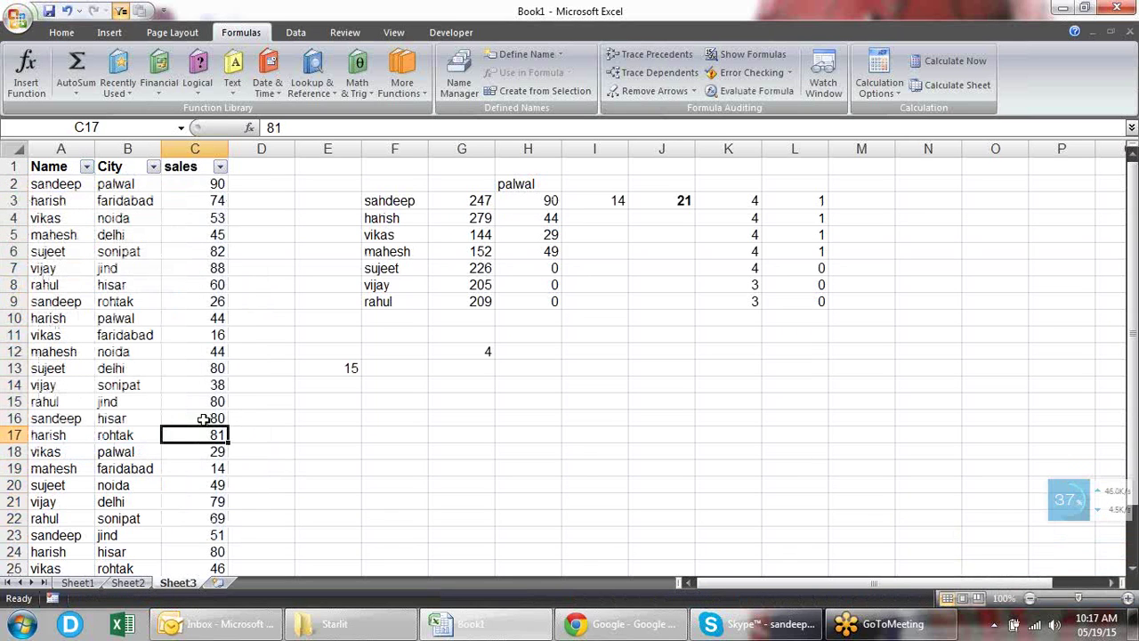
key("Down")
key("Down")
key("Down")
key("Down")
key("Down")
key("Down")
key("Up")
key("Up")
key("Up")
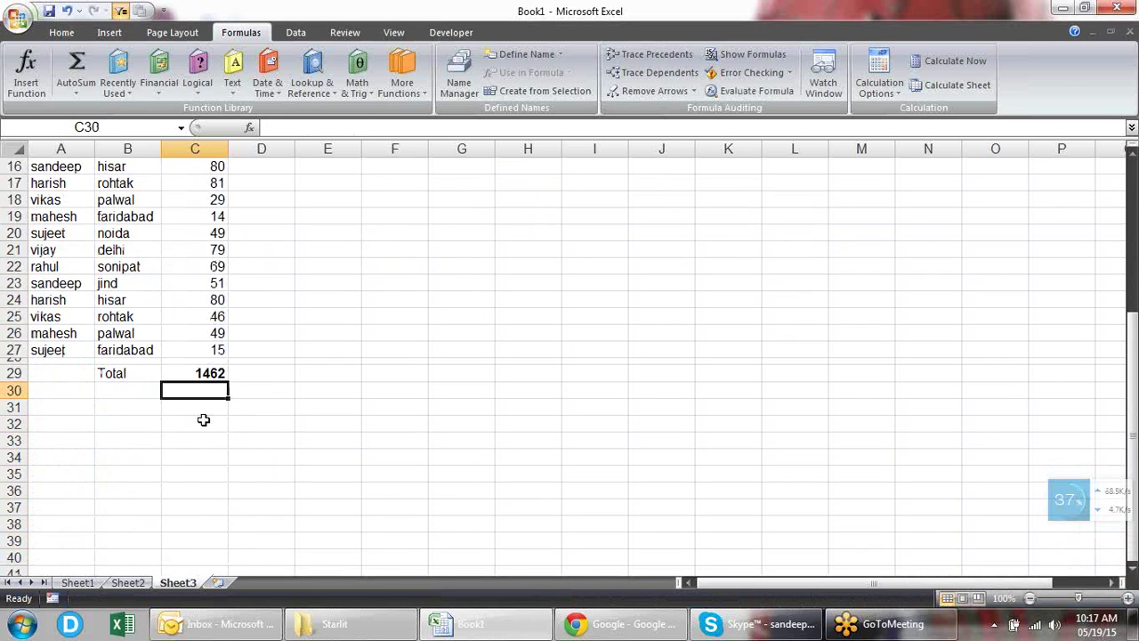
key("Up")
key("Up")
key("Left")
key("Left")
key("Right")
key("Right")
key("Right")
key("Left")
key("Left")
key("Left")
key("Right")
key("Right")
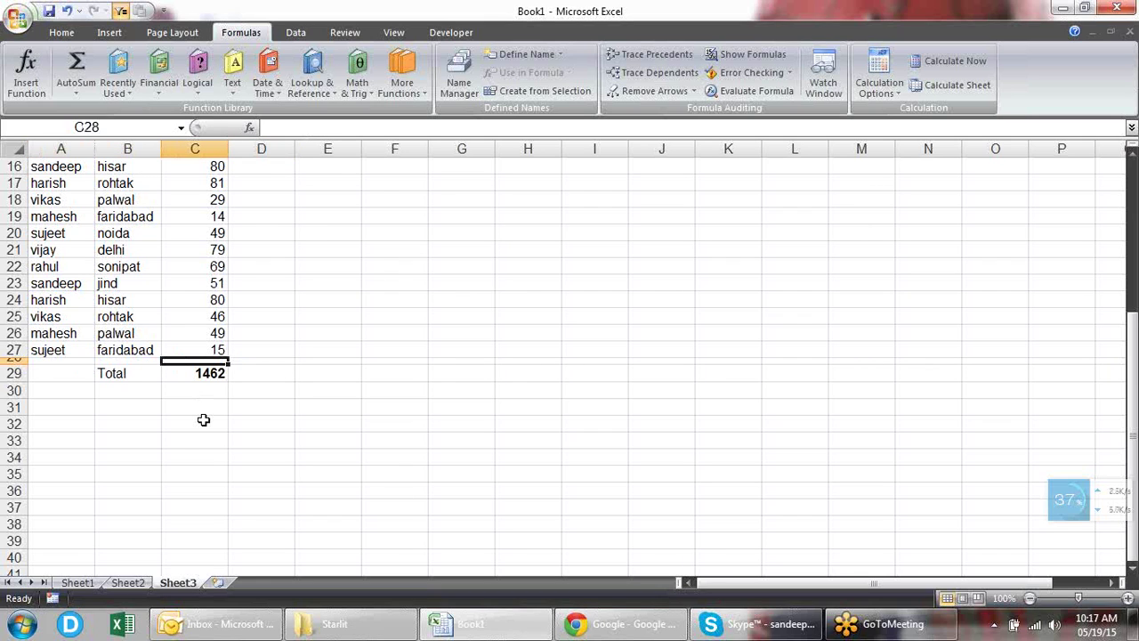
key("Down")
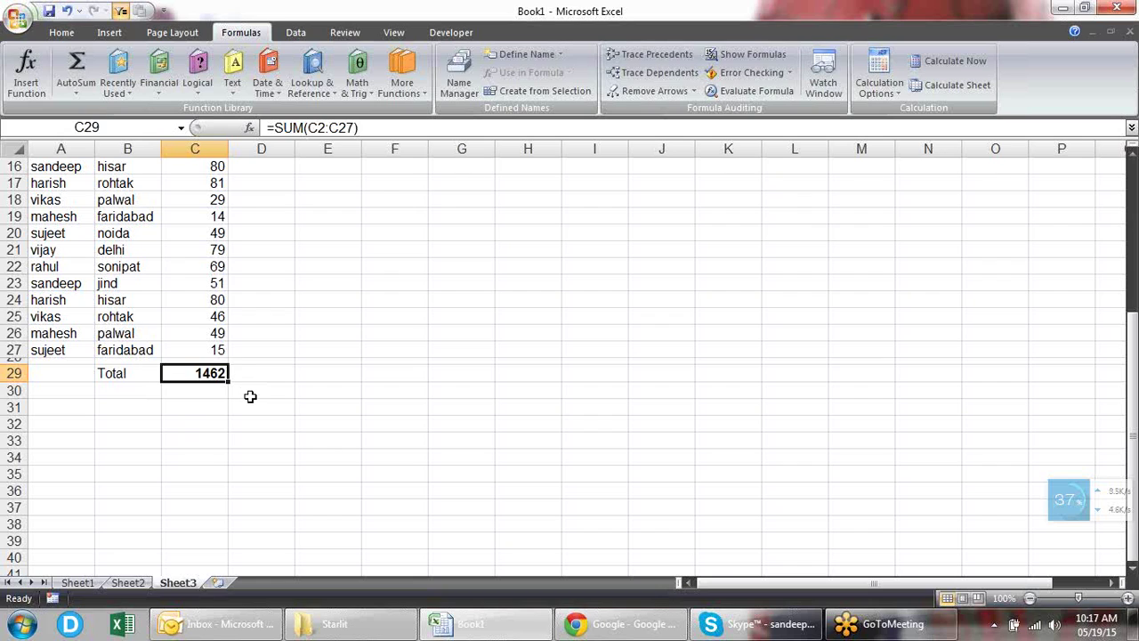
key("F2")
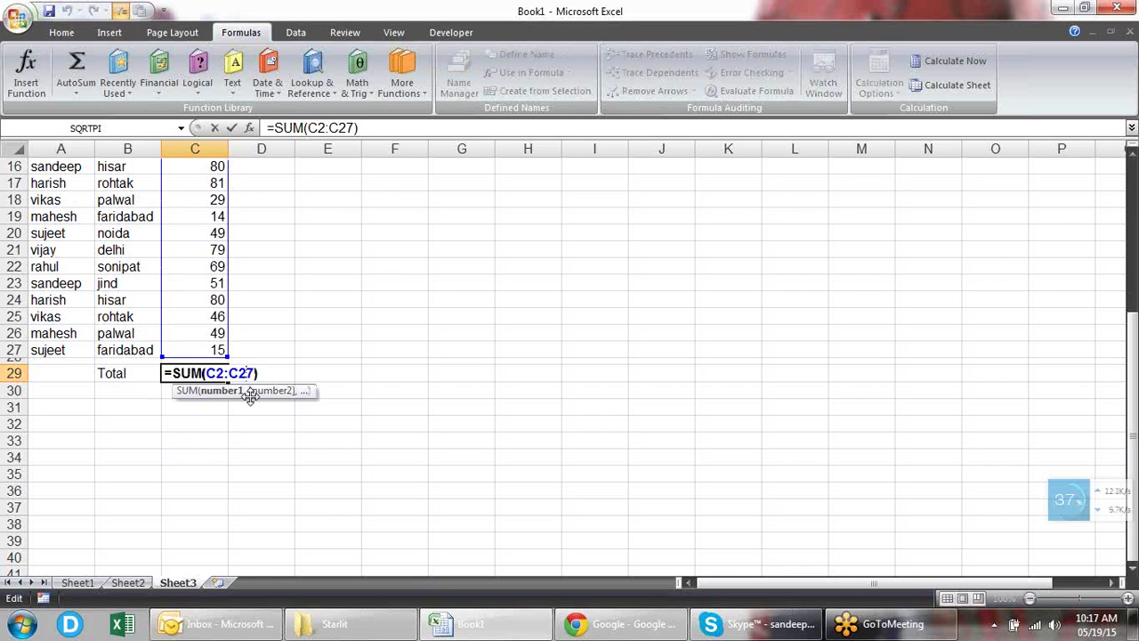
key("BackSpace")
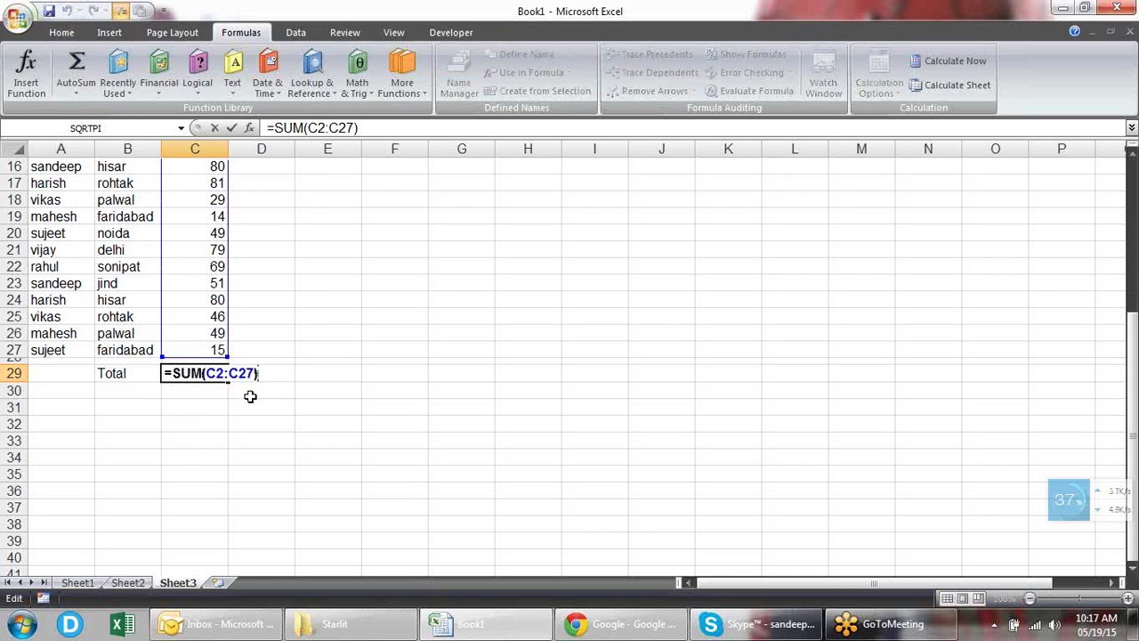
key("BackSpace")
key("Escape")
Step: Replace the C29 total with =SUBTOTAL(9,C2:C27)
type("=sb")
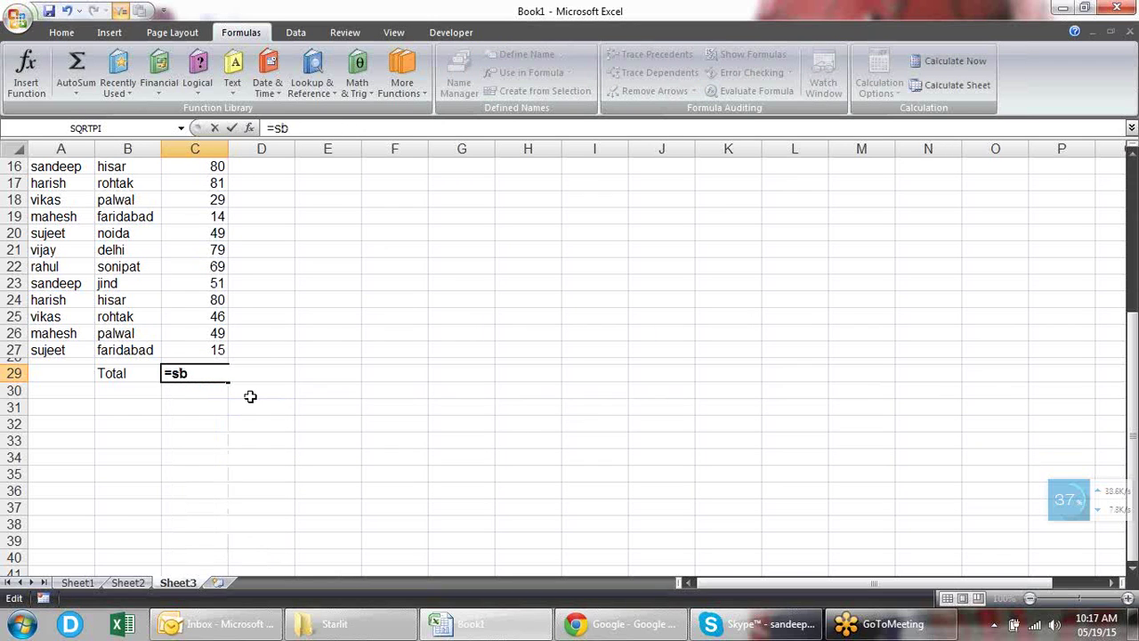
key("BackSpace")
type("u")
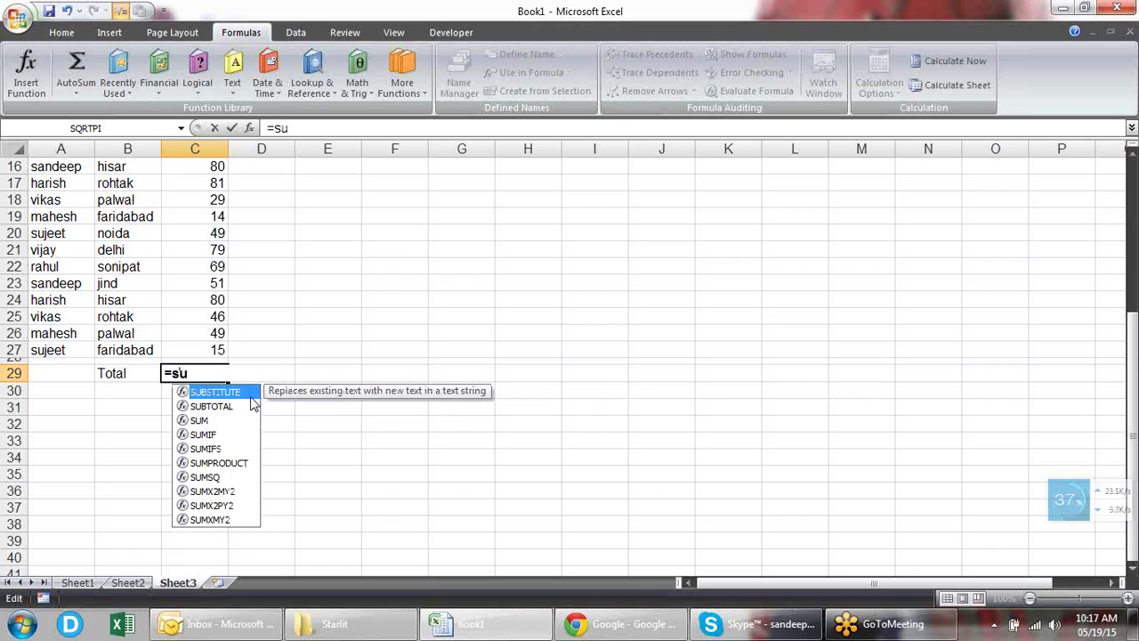
double_click(253, 405)
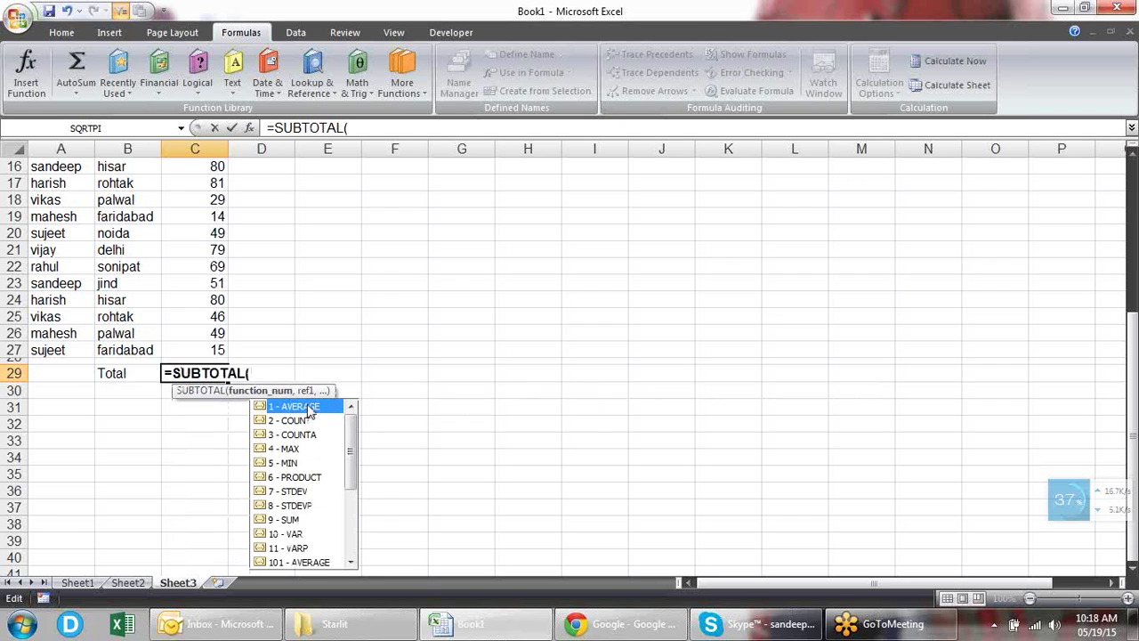
left_click_drag(352, 472, 352, 484)
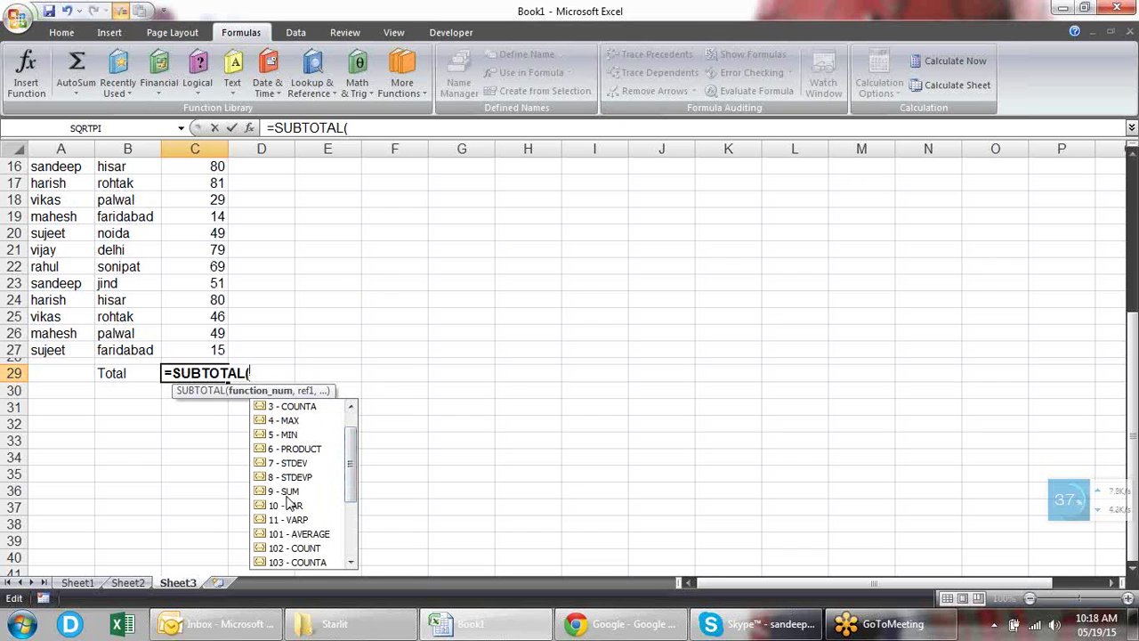
type("9")
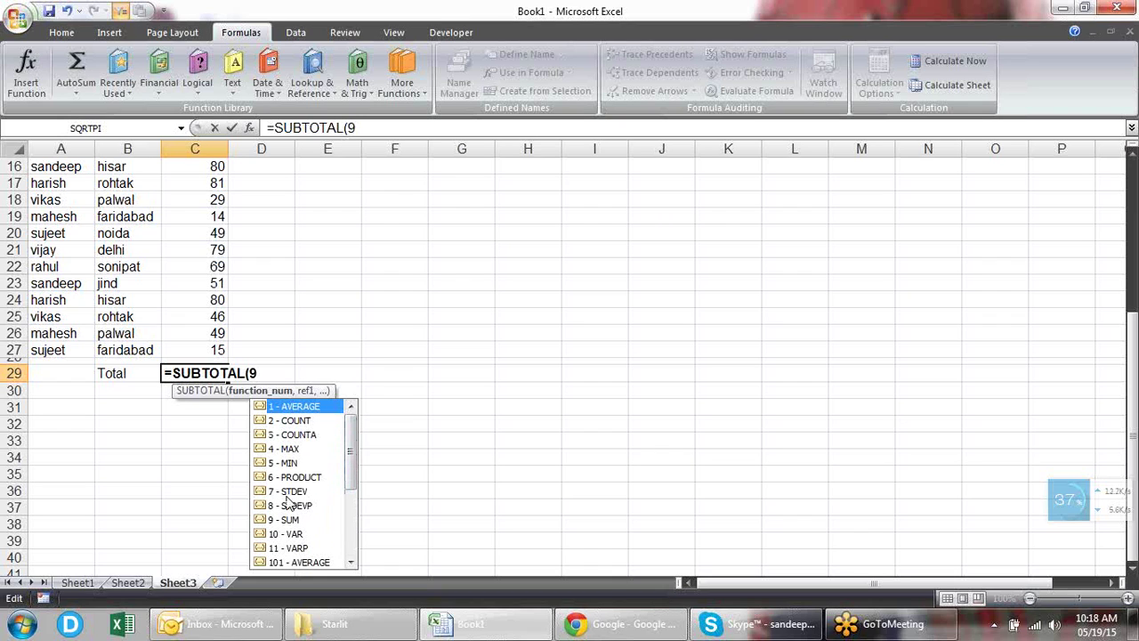
type(",")
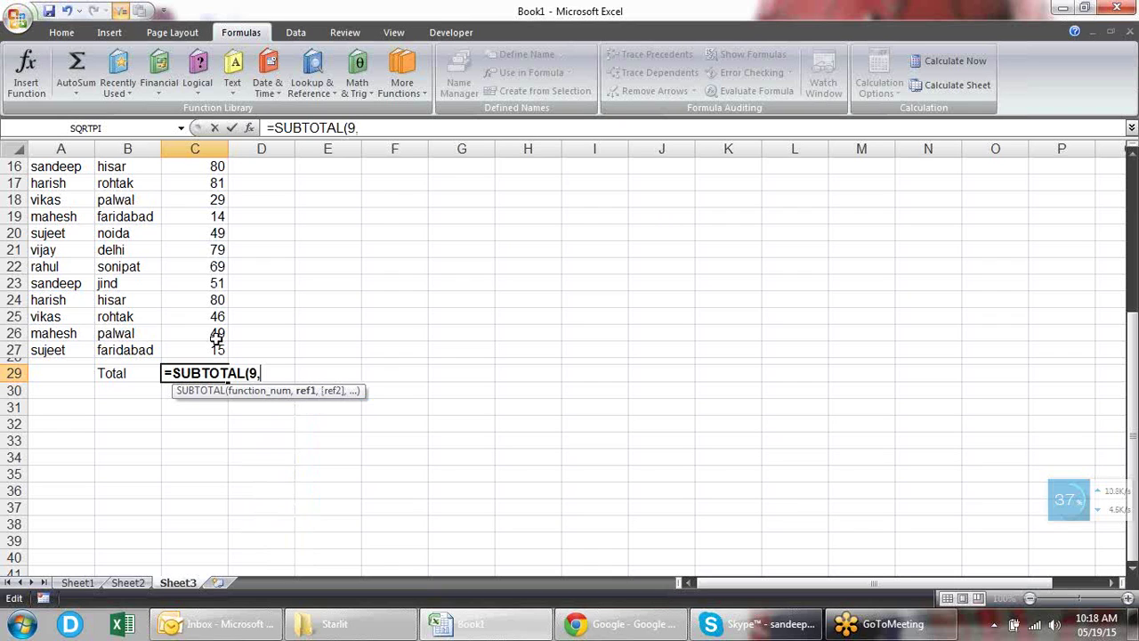
left_click(217, 349)
key("ctrl+shift+Up")
key("shift+Down")
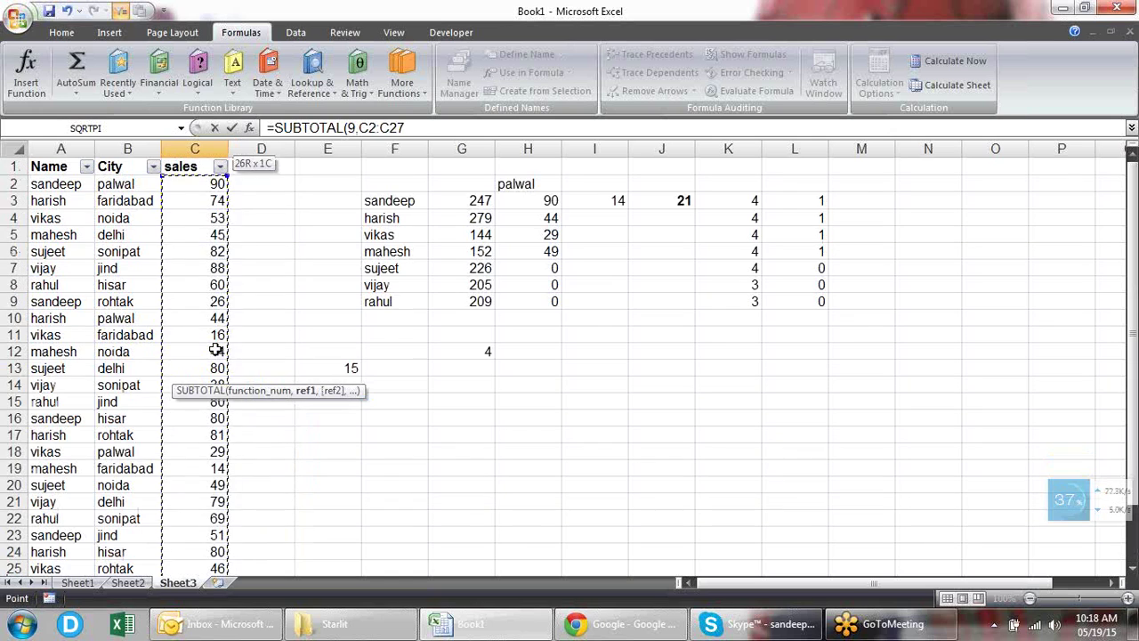
key("Return")
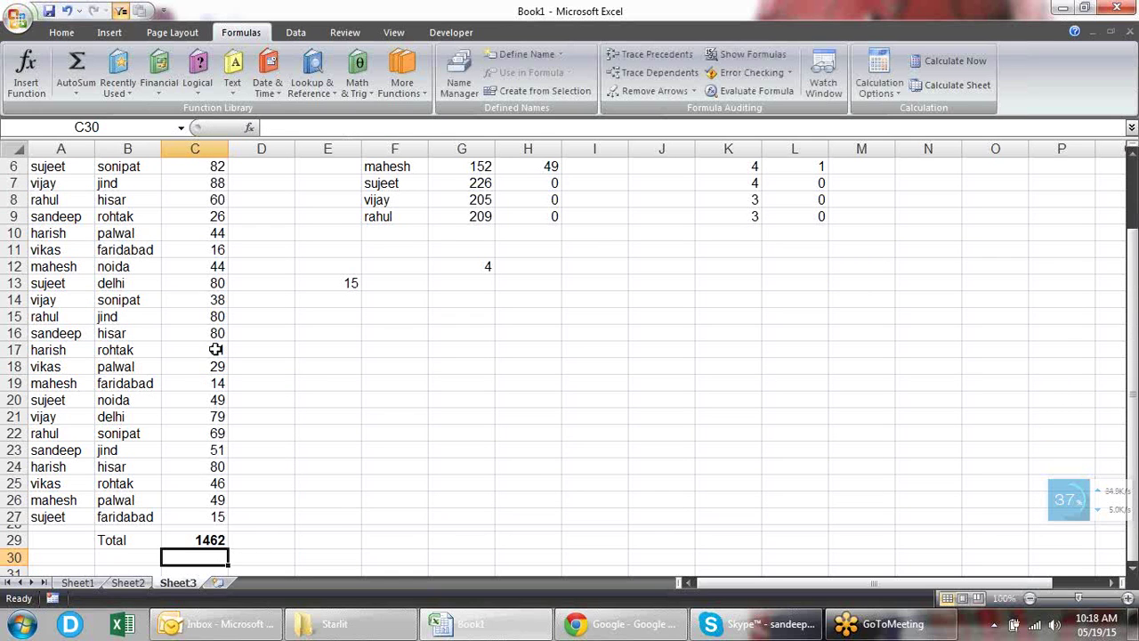
Step: Filter the Name column to show only harish's rows
key("Up")
key("Left")
key("Left")
key("Up")
key("ctrl+Home")
key("alt+Down")
key("Down")
key("Down")
key("space")
key("Down")
key("space")
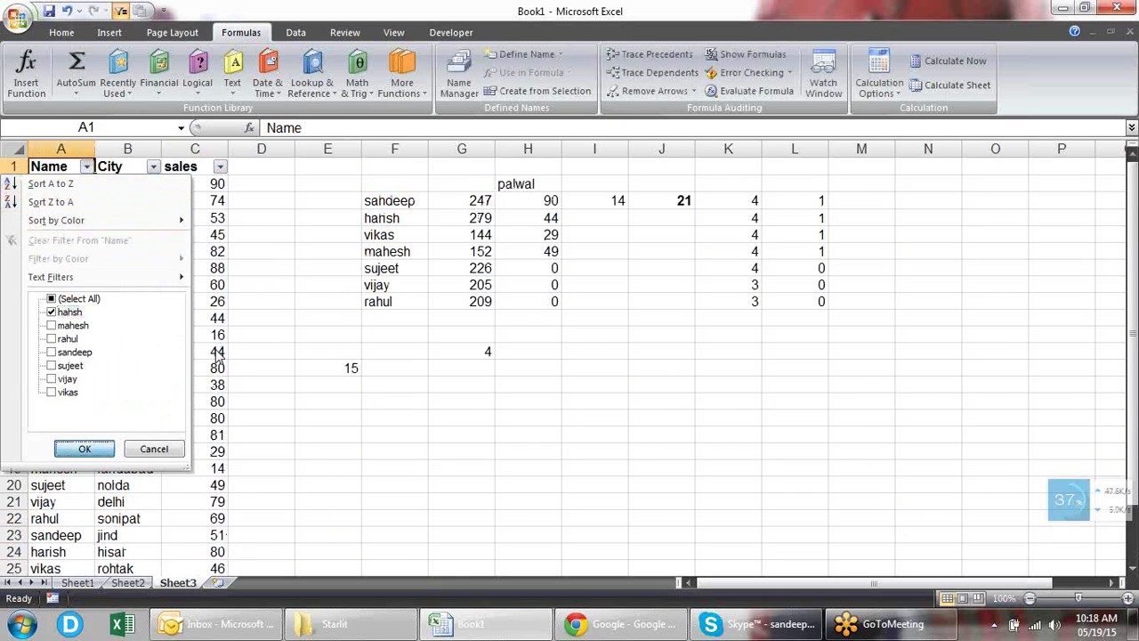
key("Return")
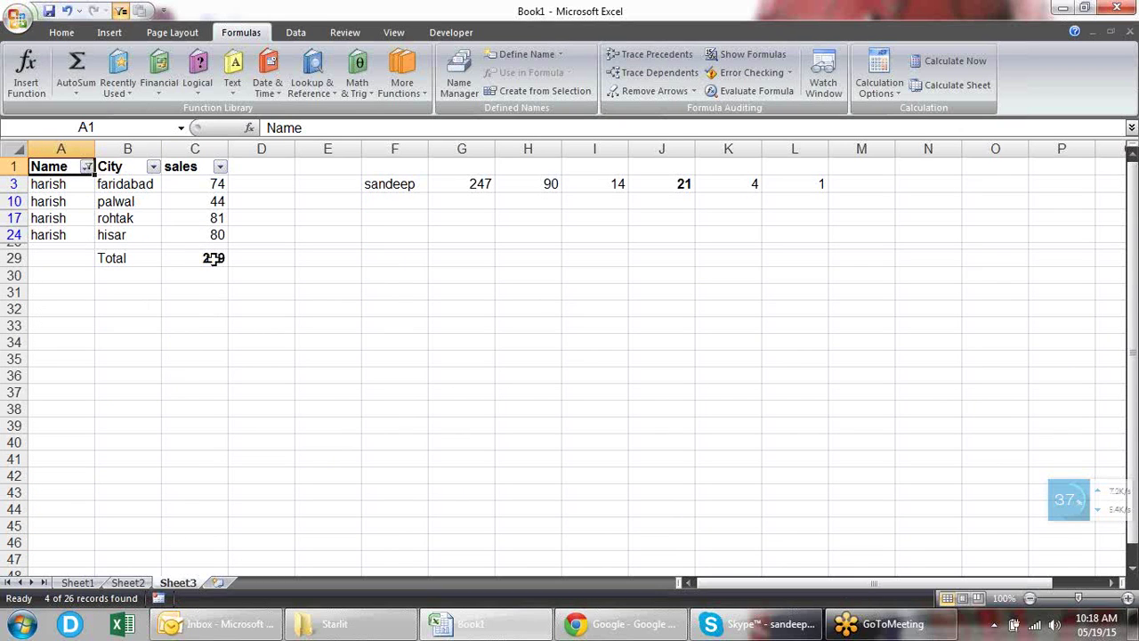
Step: Change the Name filter to show only mahesh's rows
key("alt+Down")
key("Down")
key("Up")
key("Down")
key("Down")
key("space")
key("Down")
key("space")
key("Return")
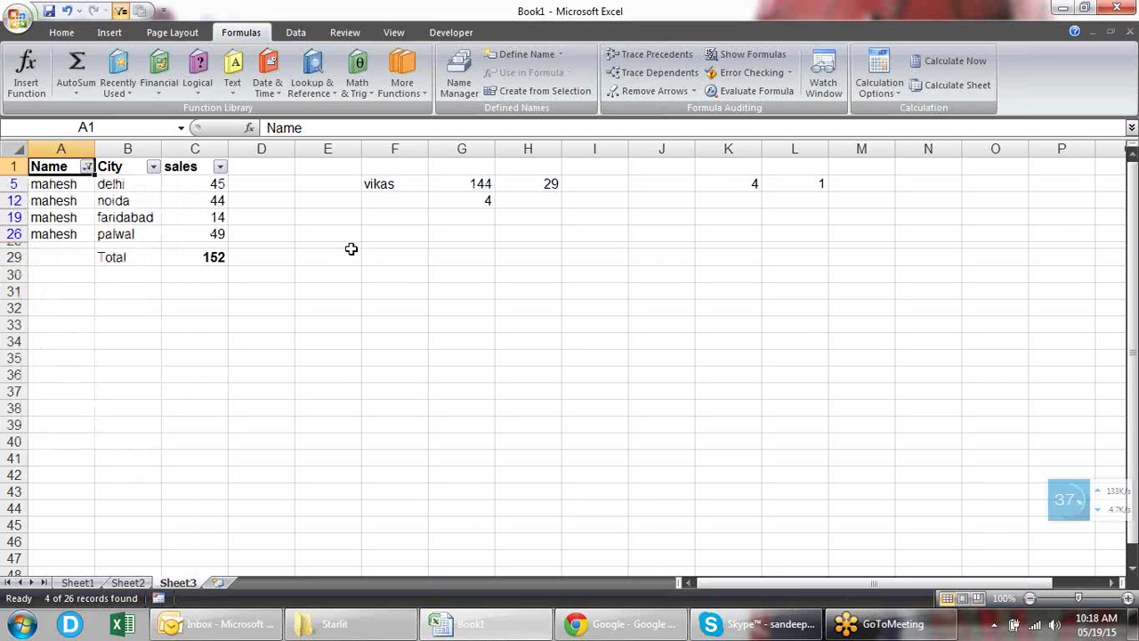
Step: Change the Name filter to rahul only, then select the Total in C29, which now reads 209
key("alt+Down")
key("Down")
key("Down")
key("Down")
key("Down")
key("Down")
key("Down")
key("Down")
key("space")
key("Down")
key("space")
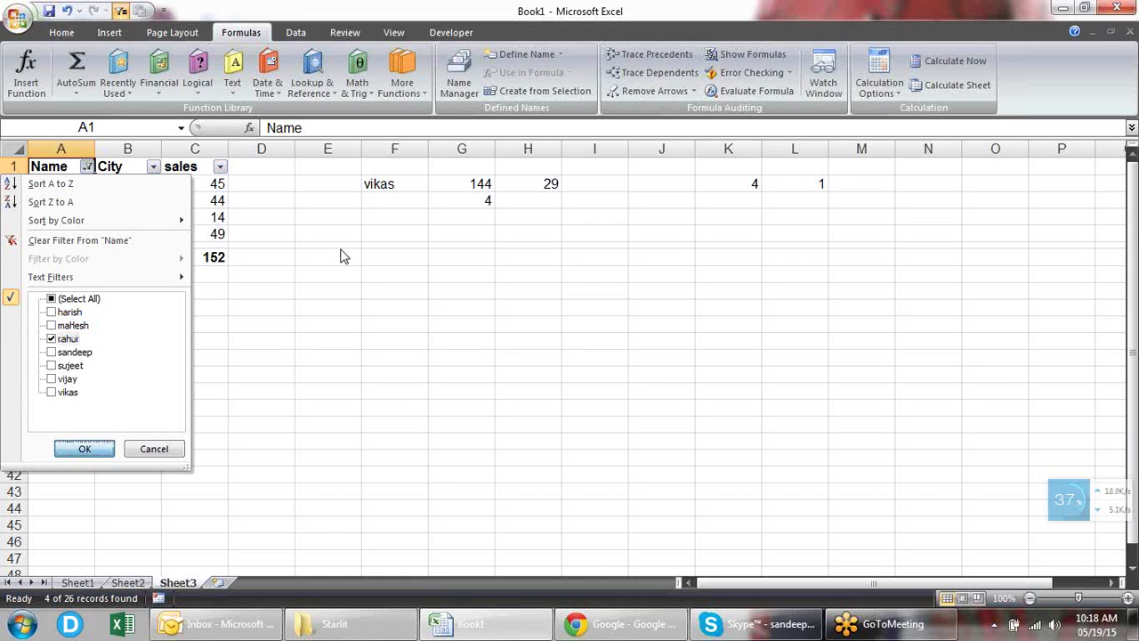
key("Return")
key("Down")
key("Down")
key("Down")
key("Down")
key("Right")
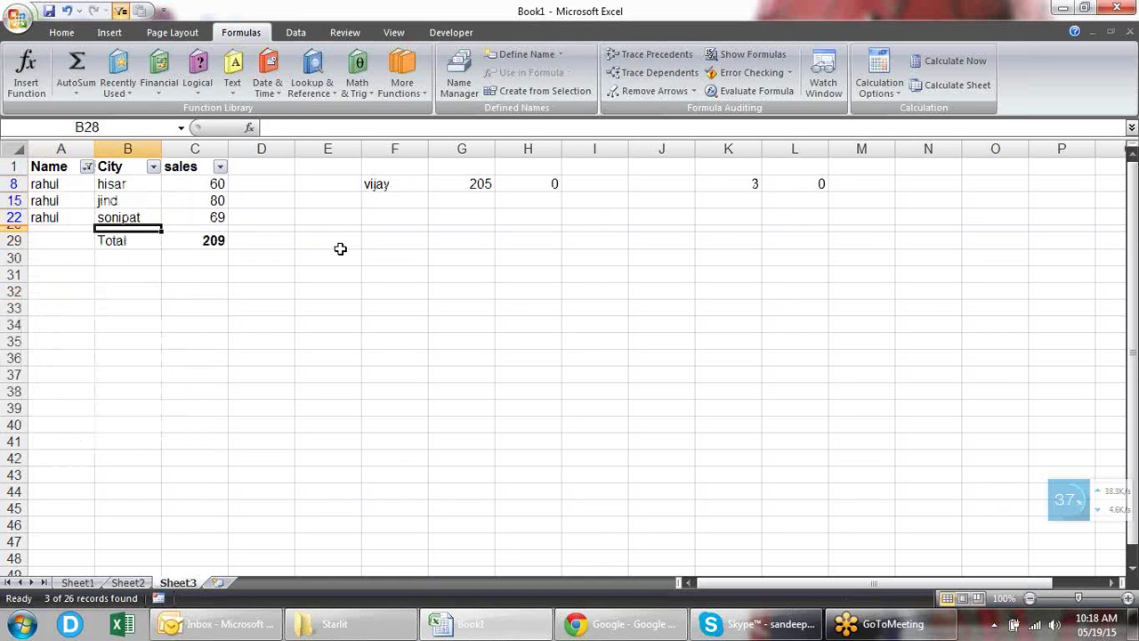
key("Right")
key("Down")
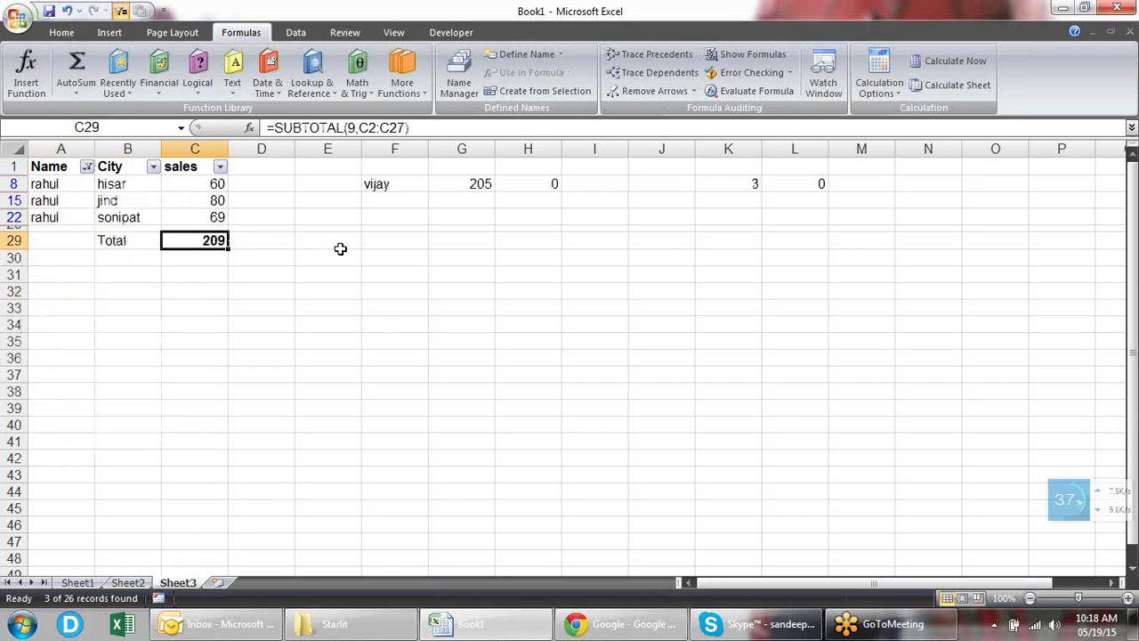